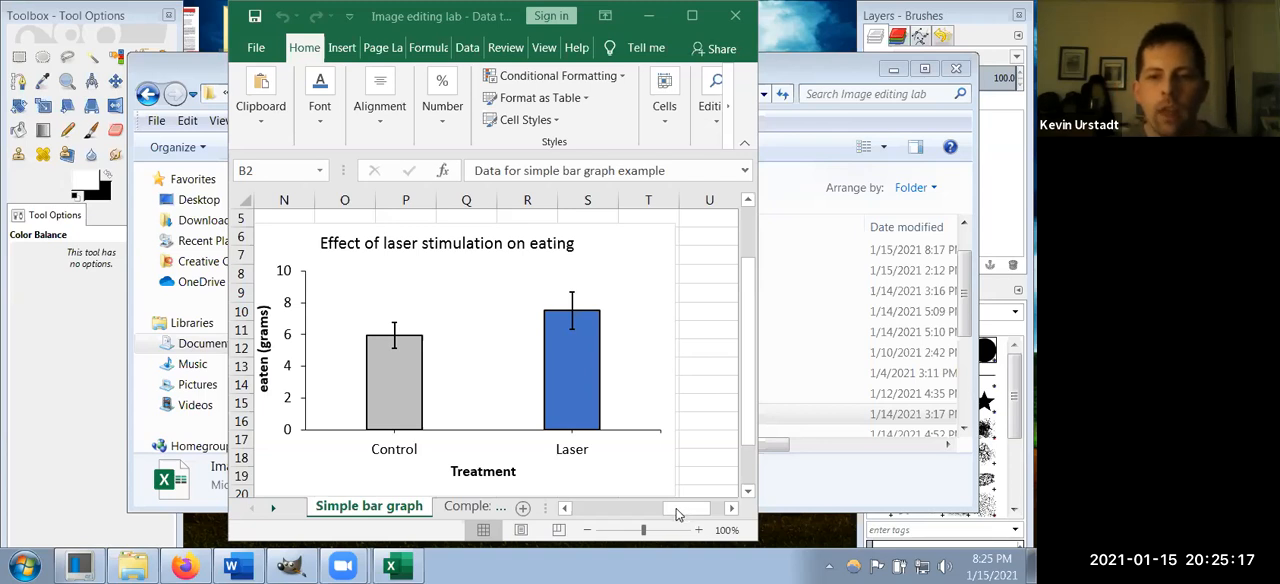
Step: Select and copy the entire "Effect of laser stimulation on eating" chart in the worksheet
scroll(670, 513, left, 1)
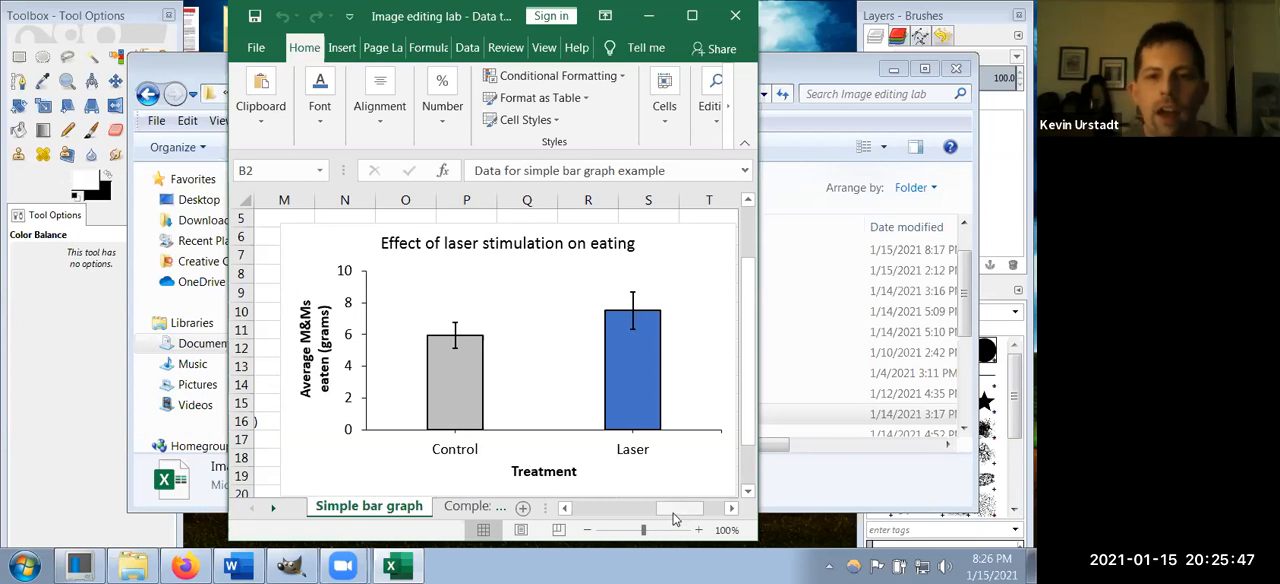
drag(673, 513, 675, 513)
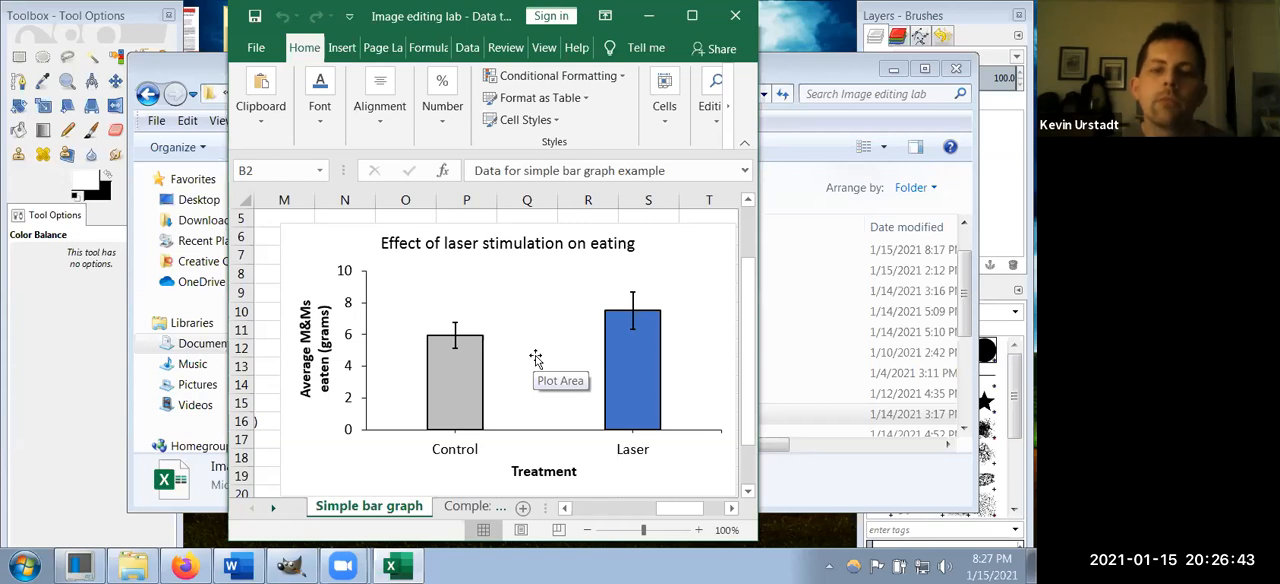
click(526, 292)
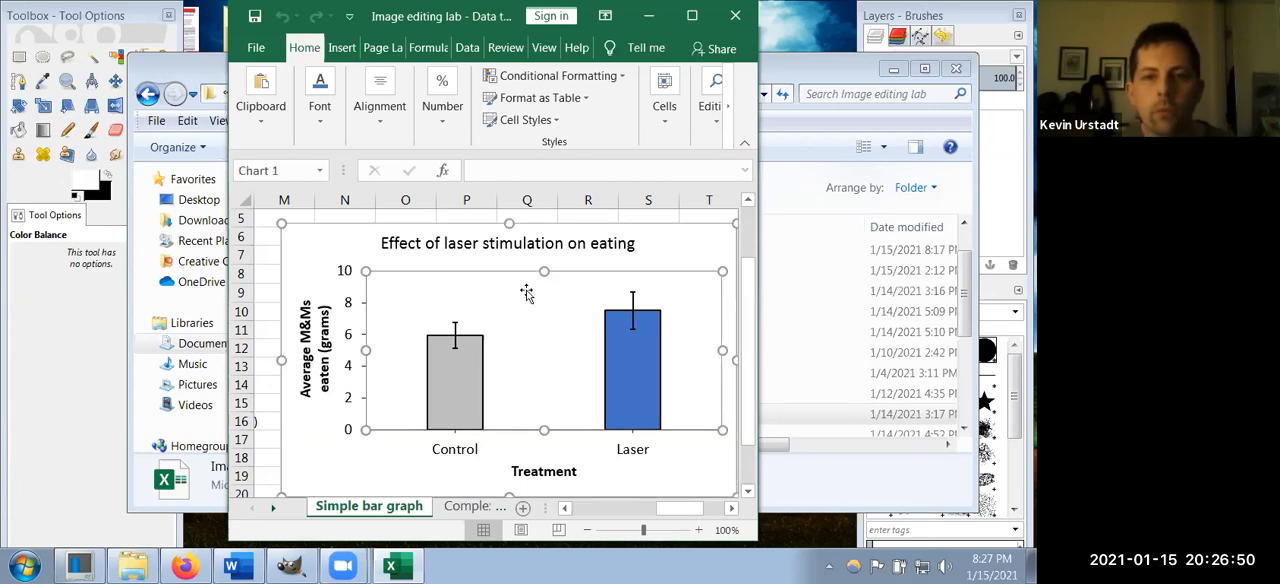
click(693, 250)
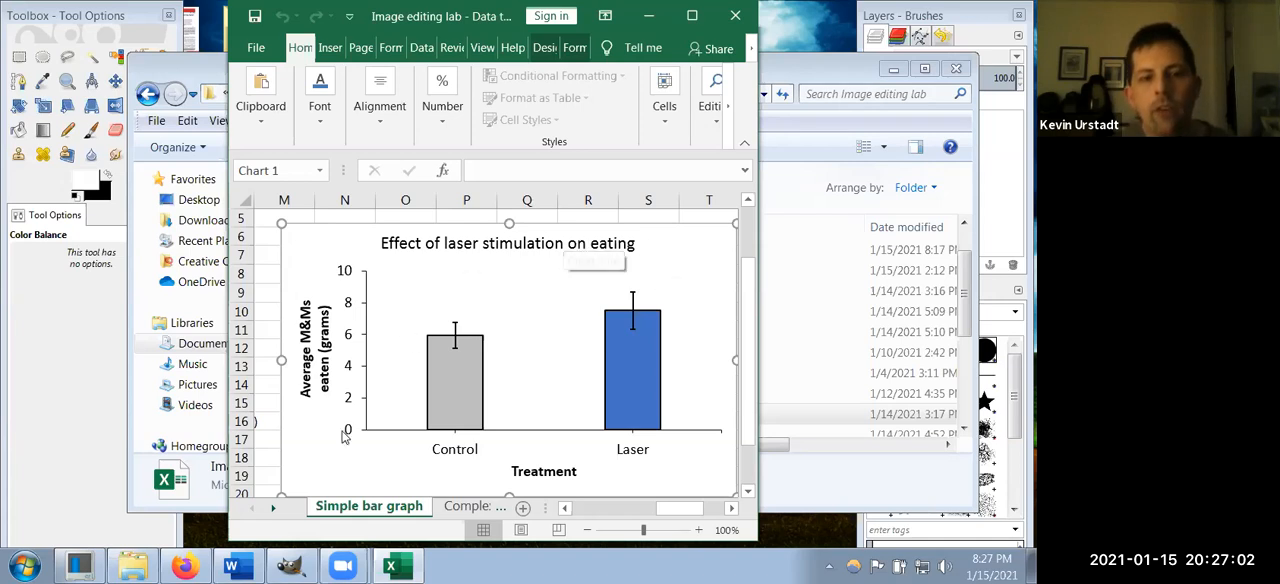
Step: Switch to GIMP, create a new image from the copied chart, and position its window between the side docks
click(290, 566)
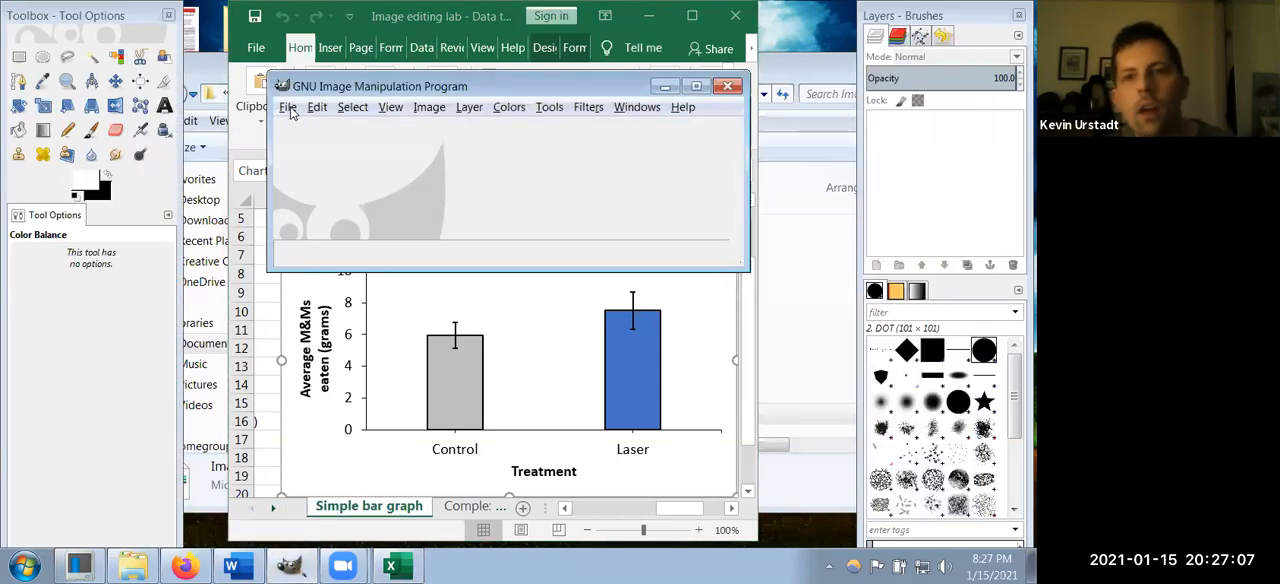
click(288, 108)
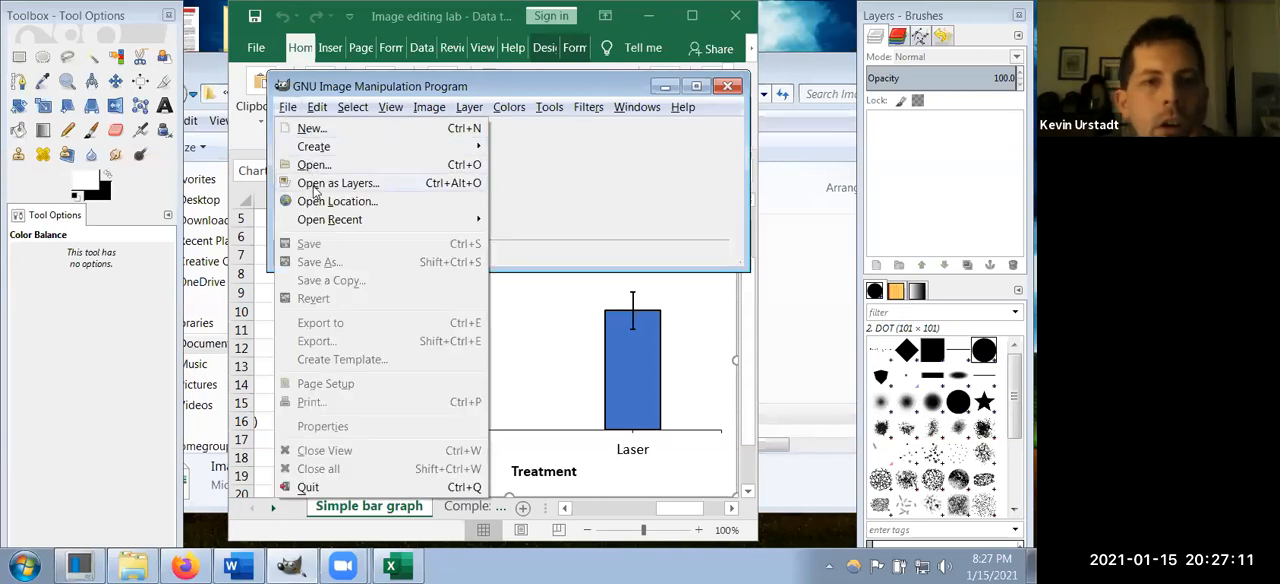
mouse_move(316, 107)
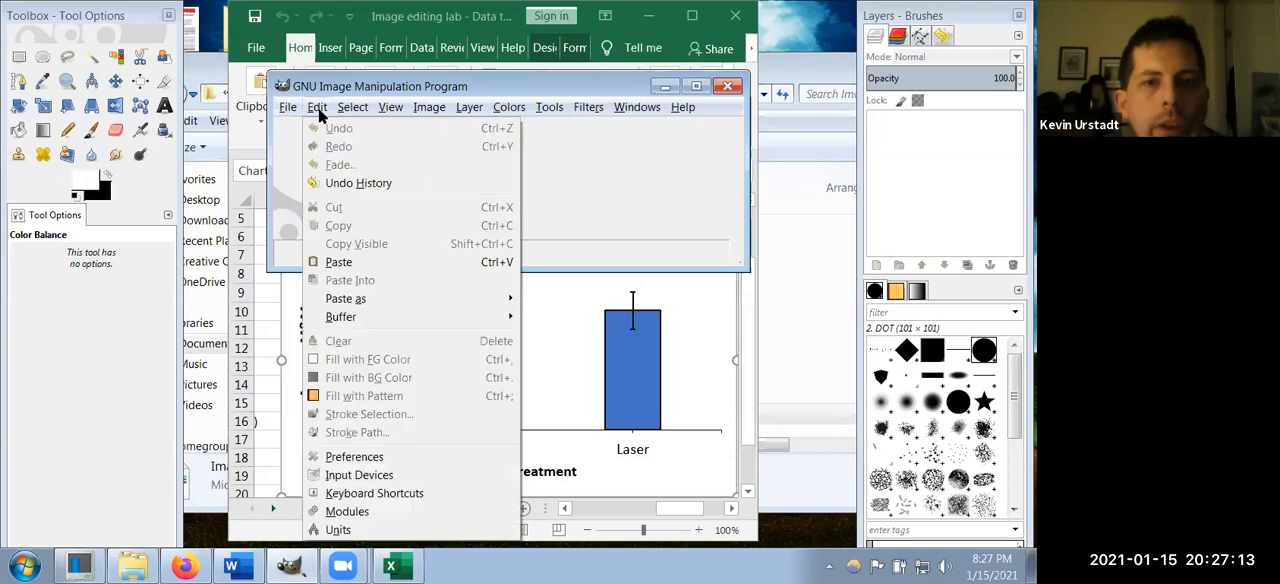
mouse_move(370, 303)
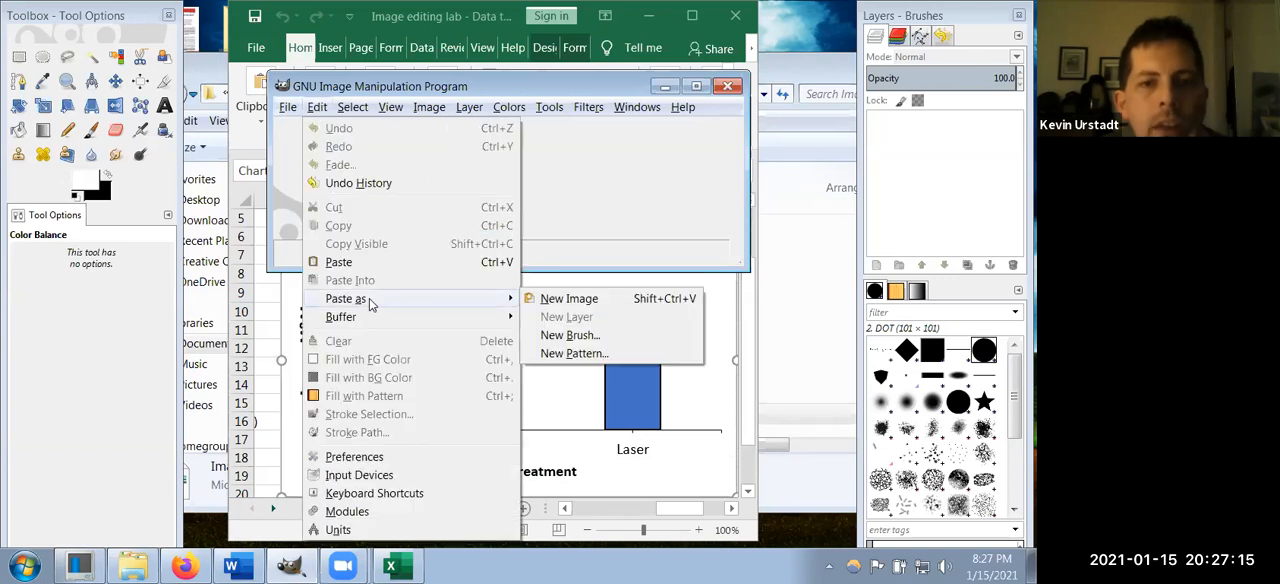
click(569, 299)
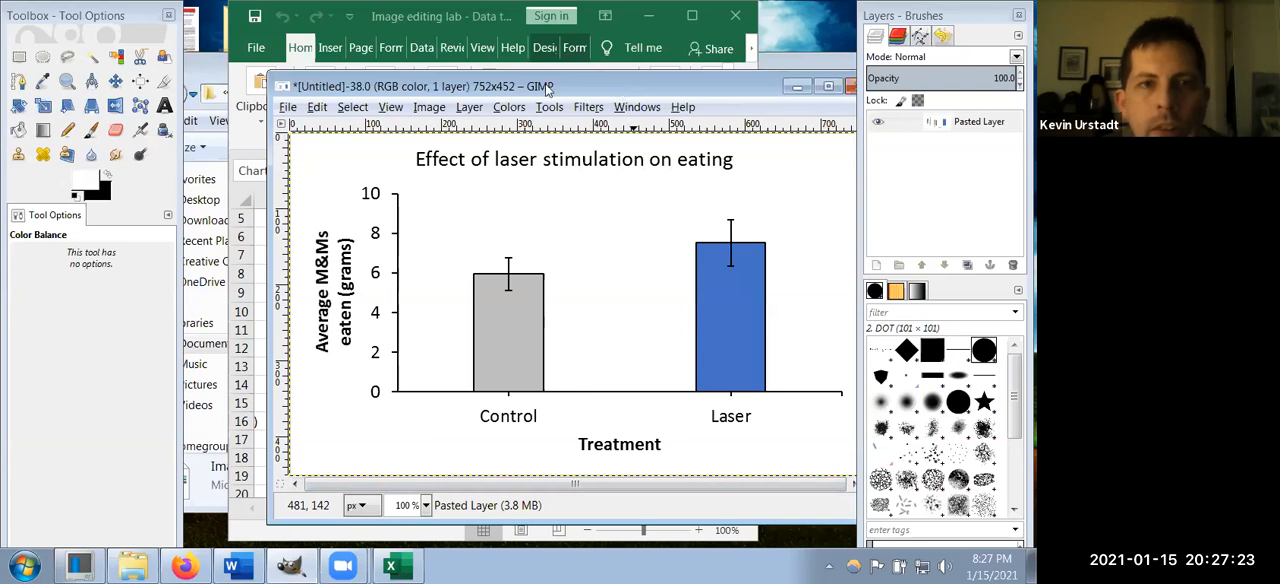
drag(619, 92, 540, 89)
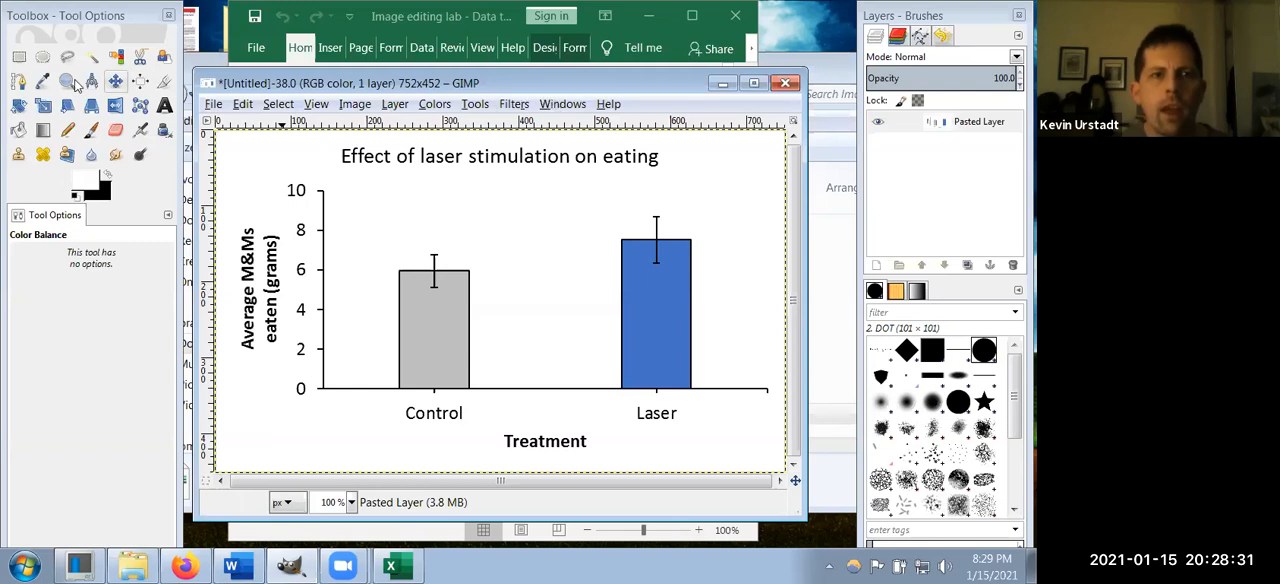
Step: Make a rectangular selection of about 135 × 292 px around the blue Laser bar, its error bar and its label
click(58, 22)
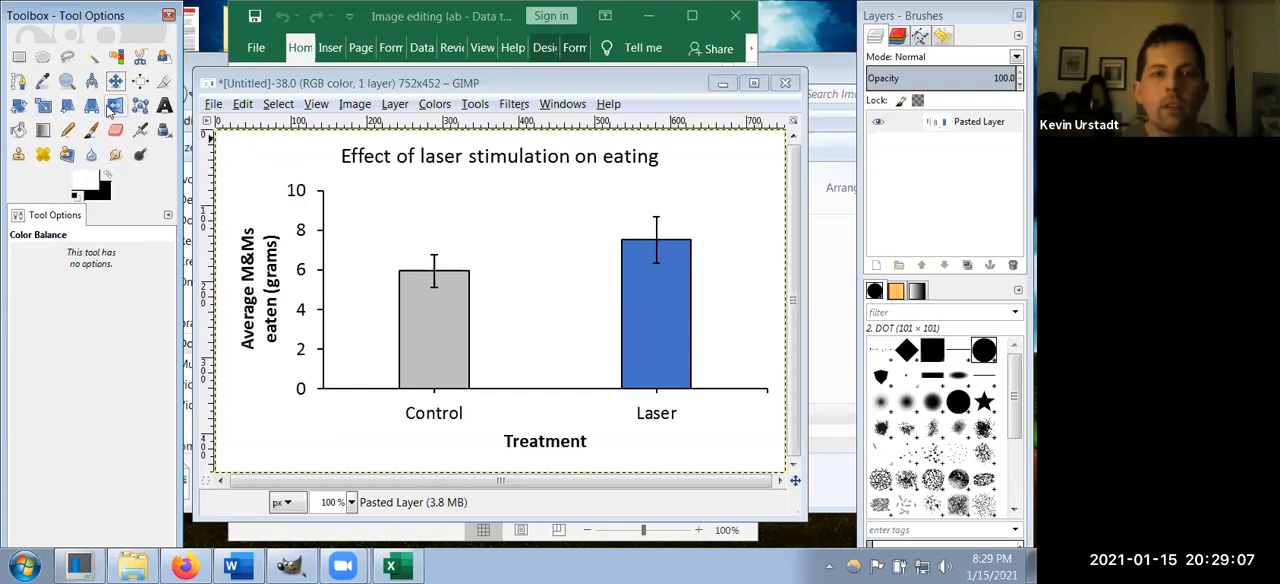
click(20, 58)
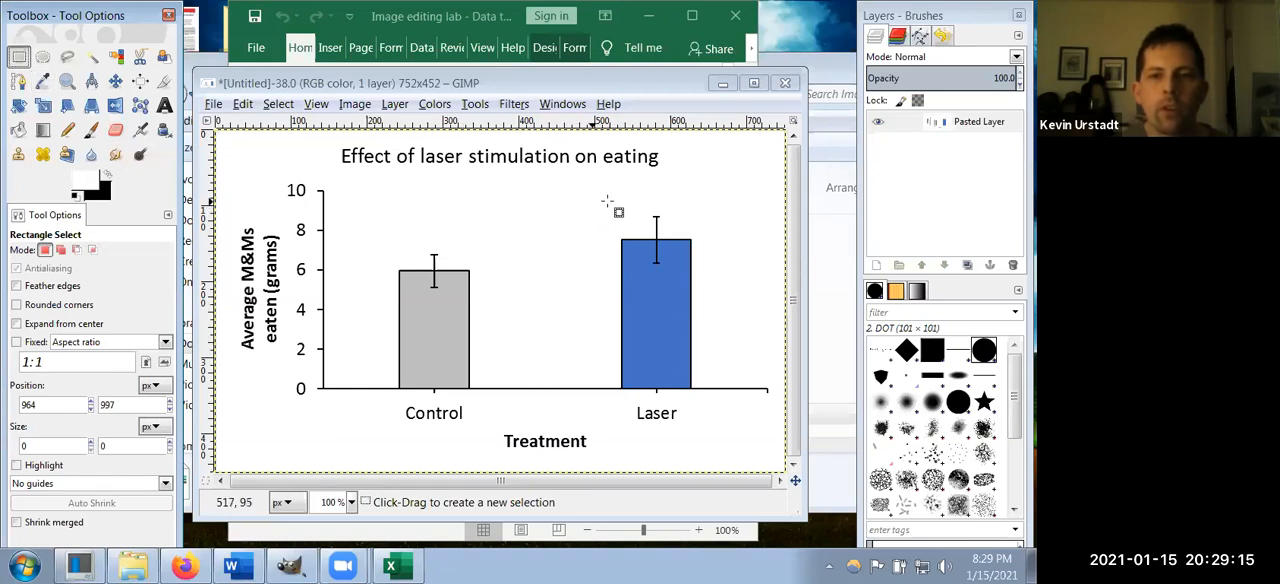
drag(609, 202, 710, 428)
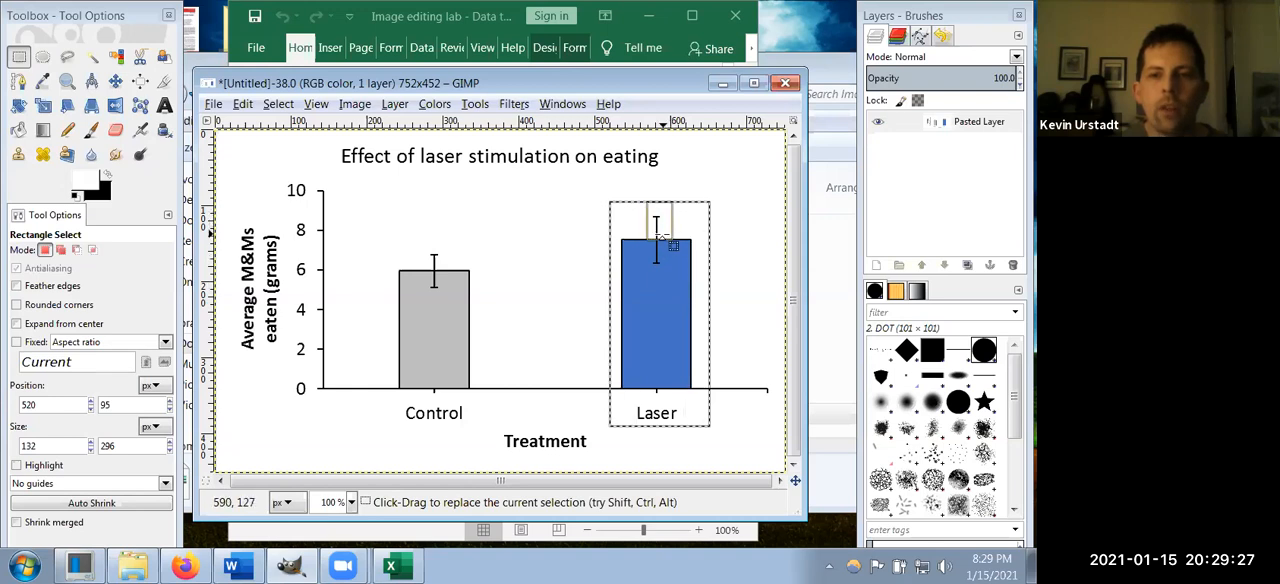
mouse_move(613, 210)
mouse_down()
mouse_move(537, 208)
mouse_move(608, 155)
mouse_move(530, 246)
mouse_move(614, 216)
mouse_move(622, 228)
mouse_up()
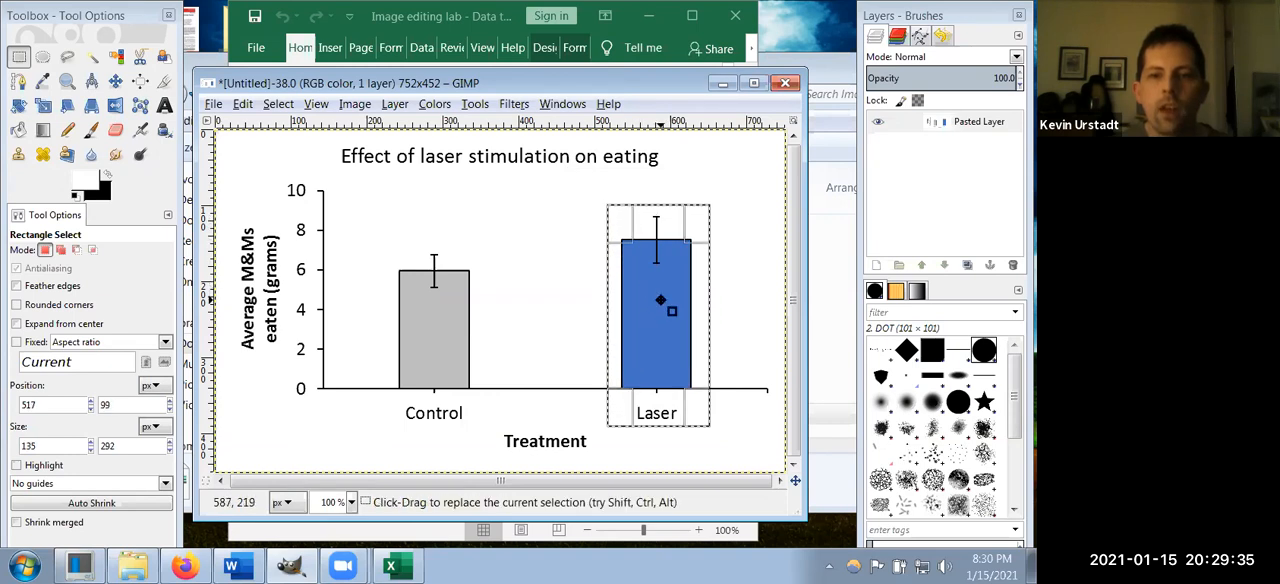
mouse_move(653, 300)
mouse_down()
mouse_move(520, 330)
mouse_move(583, 250)
mouse_move(563, 287)
mouse_move(651, 309)
mouse_up()
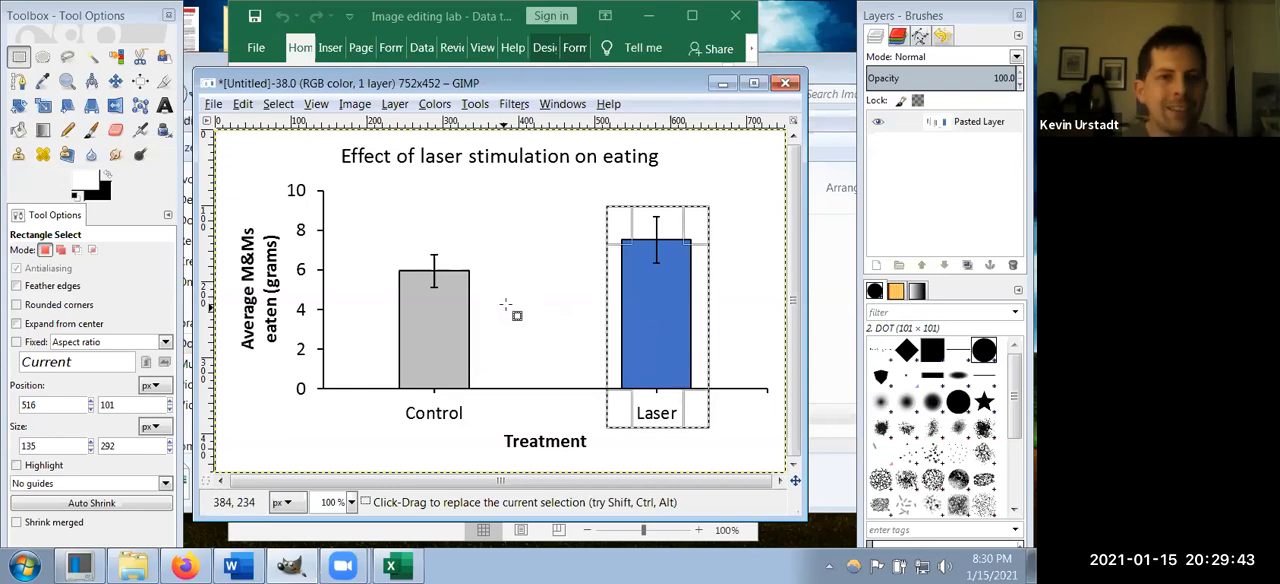
Step: Cut the selected Laser bar out of the graph and paste it back as a floating selection
click(242, 104)
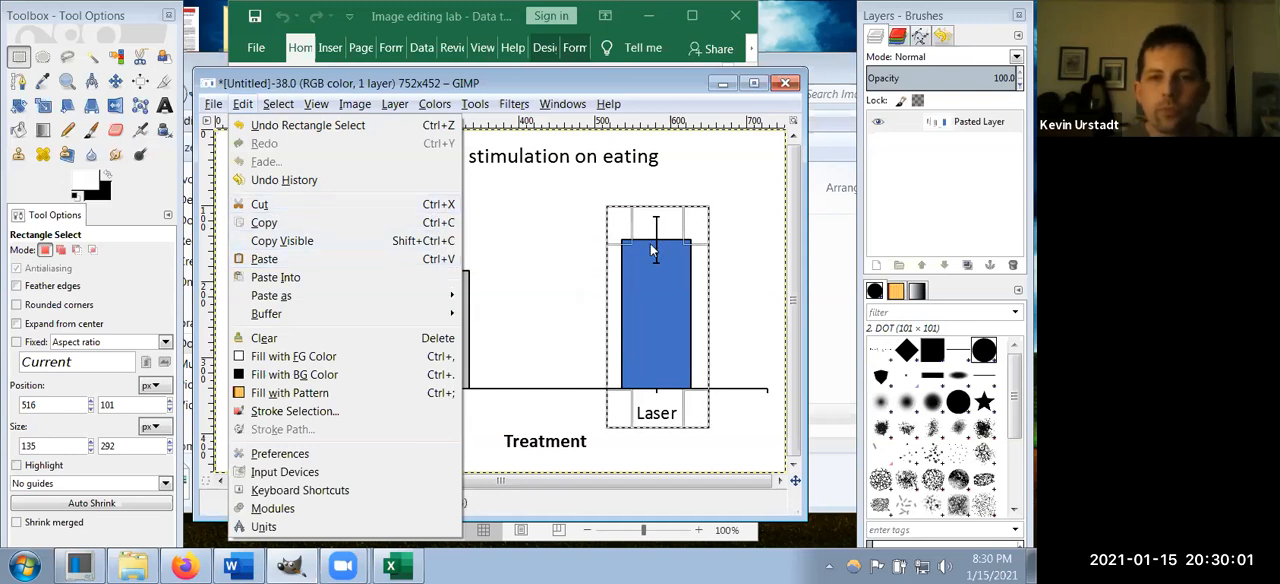
click(432, 205)
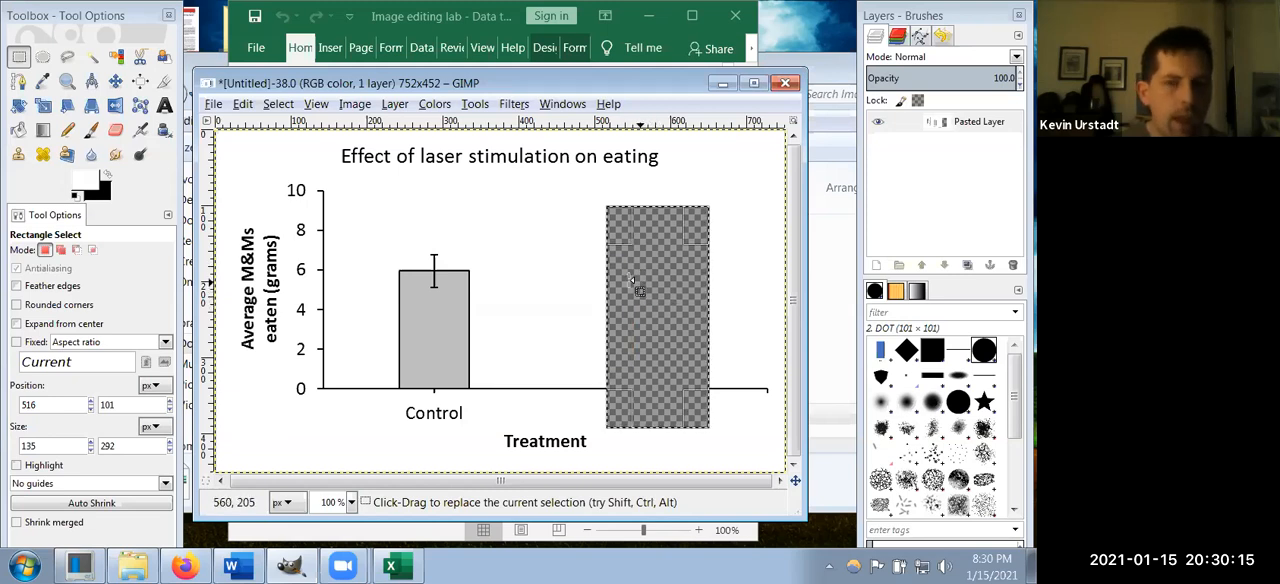
click(243, 105)
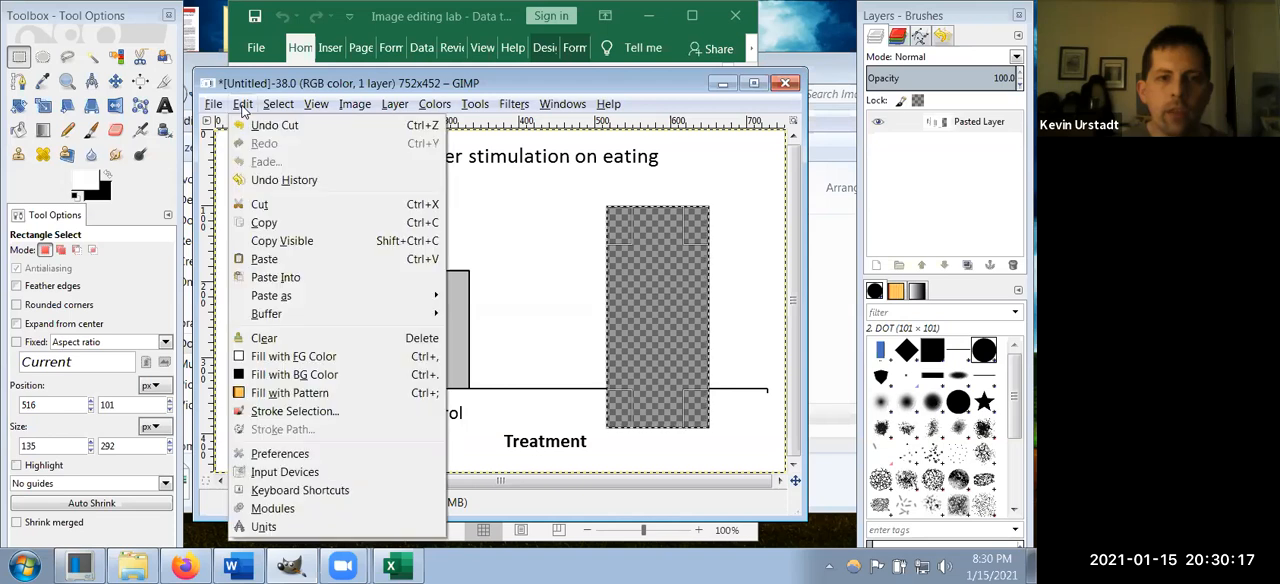
click(240, 106)
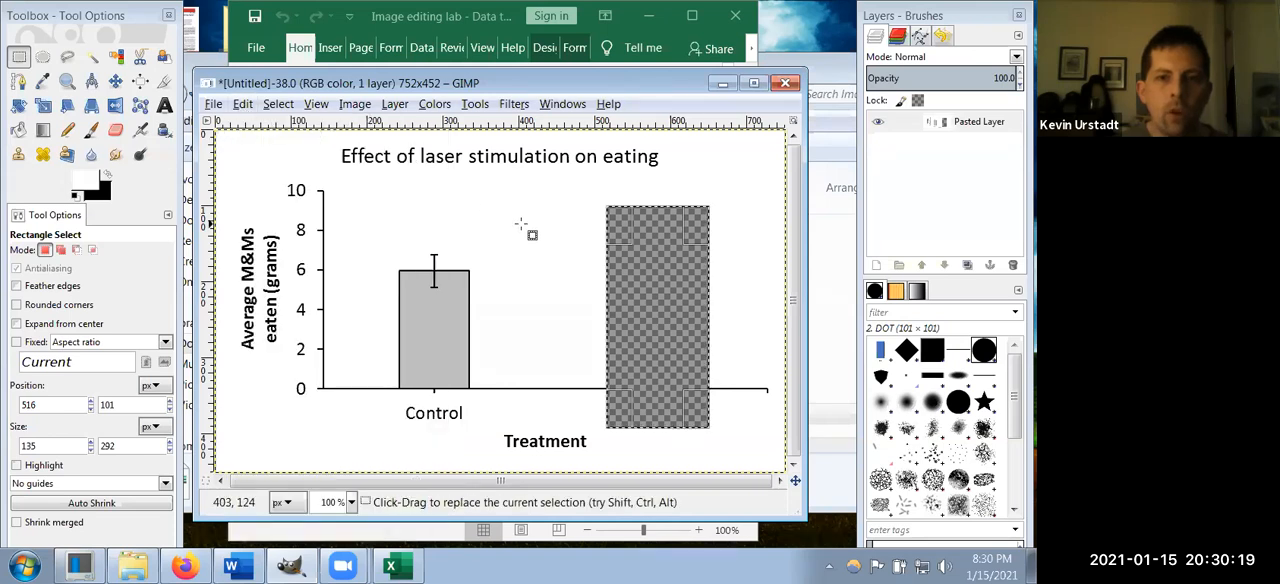
key(ctrl+v)
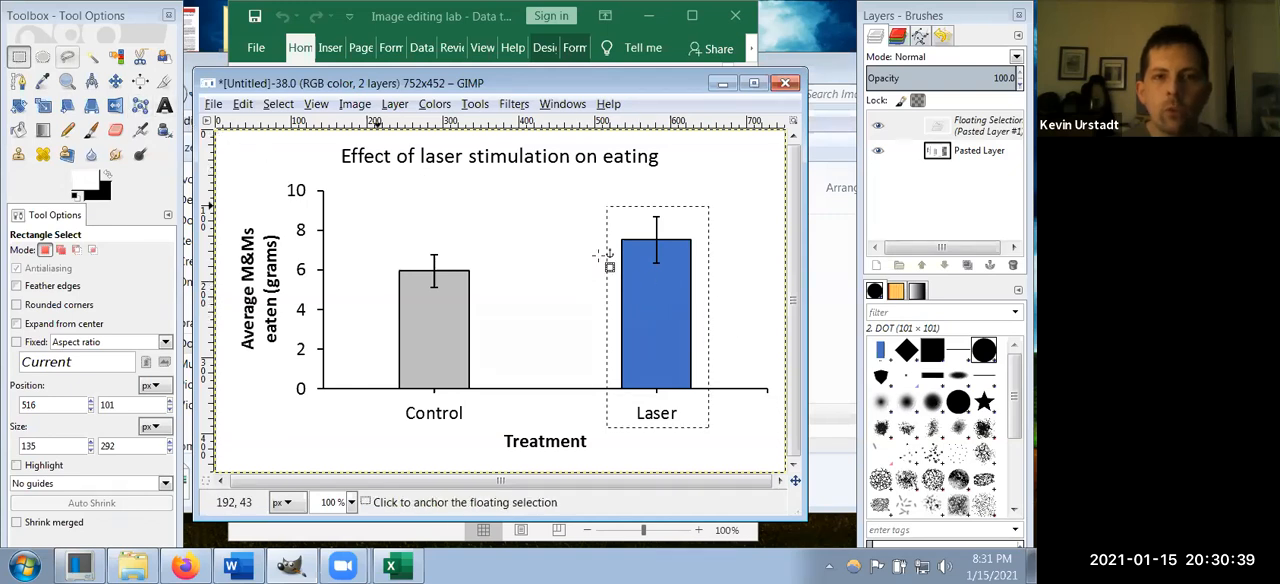
Step: Move the floating Laser bar close beside the Control bar, align its baseline with the x-axis, and anchor it
drag(668, 317, 538, 328)
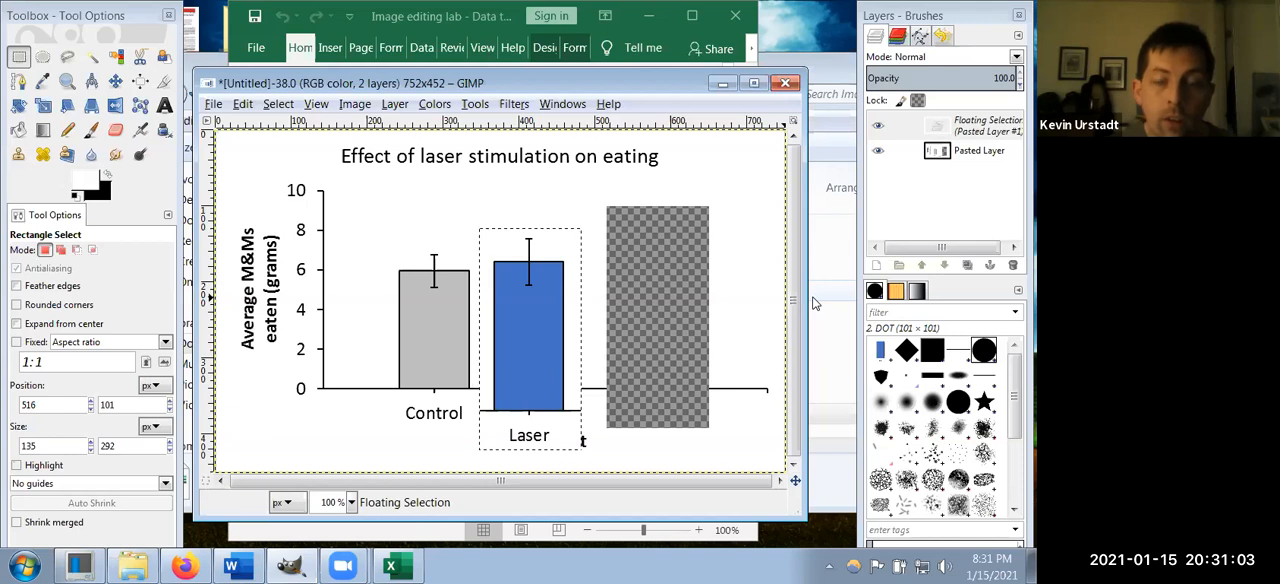
key(Up)
key(Up)
key(Up)
key(Up)
key(Up)
key(Up)
key(Up)
key(Up)
key(Up)
key(Up)
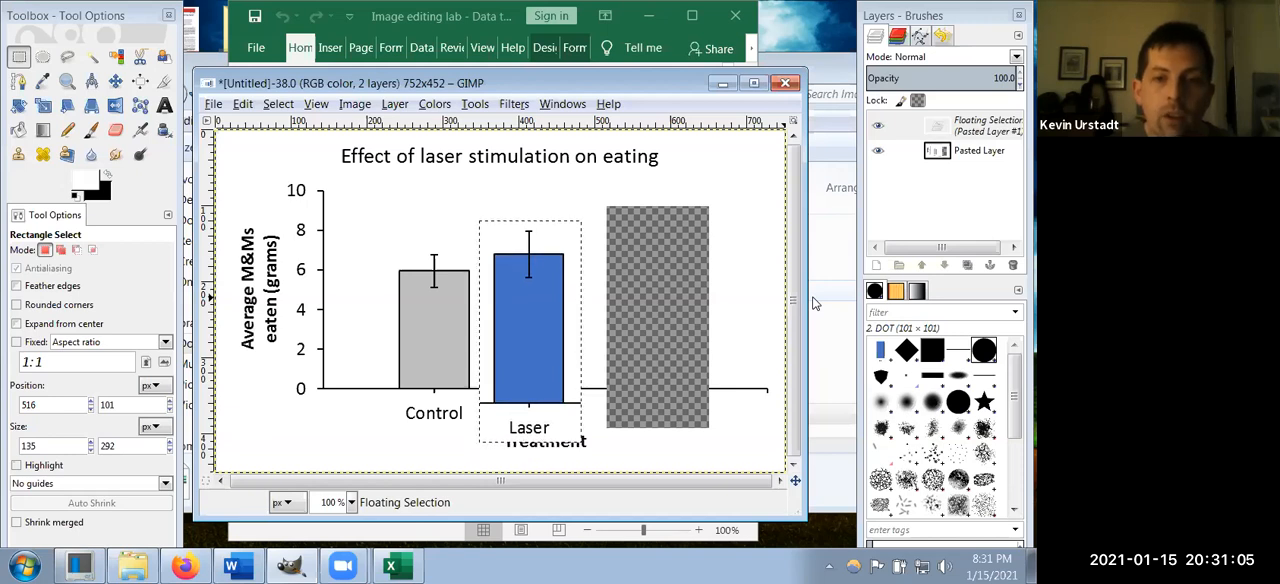
key(Up)
key(Up)
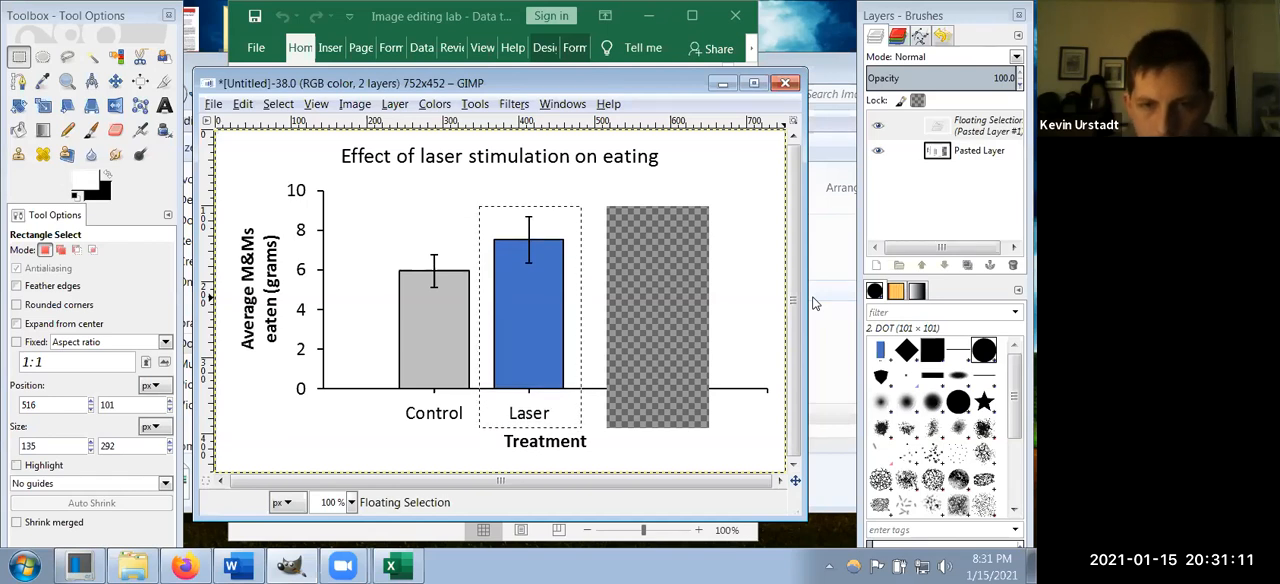
key(Left)
key(Left)
key(Left)
key(Left)
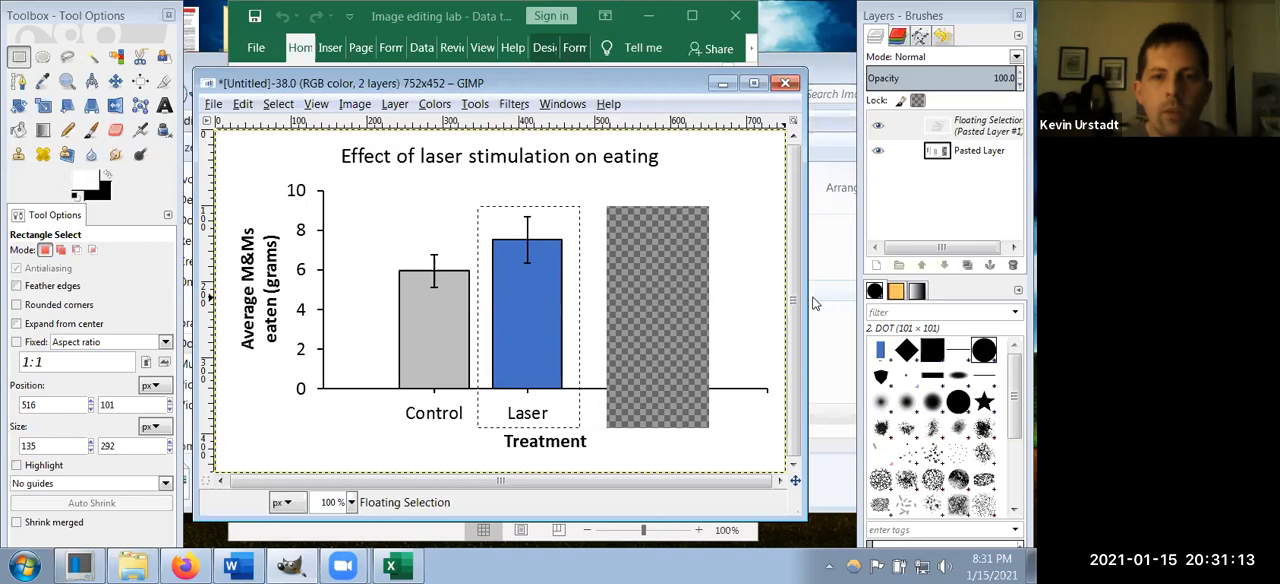
key(Left)
key(Left)
key(Left)
key(Left)
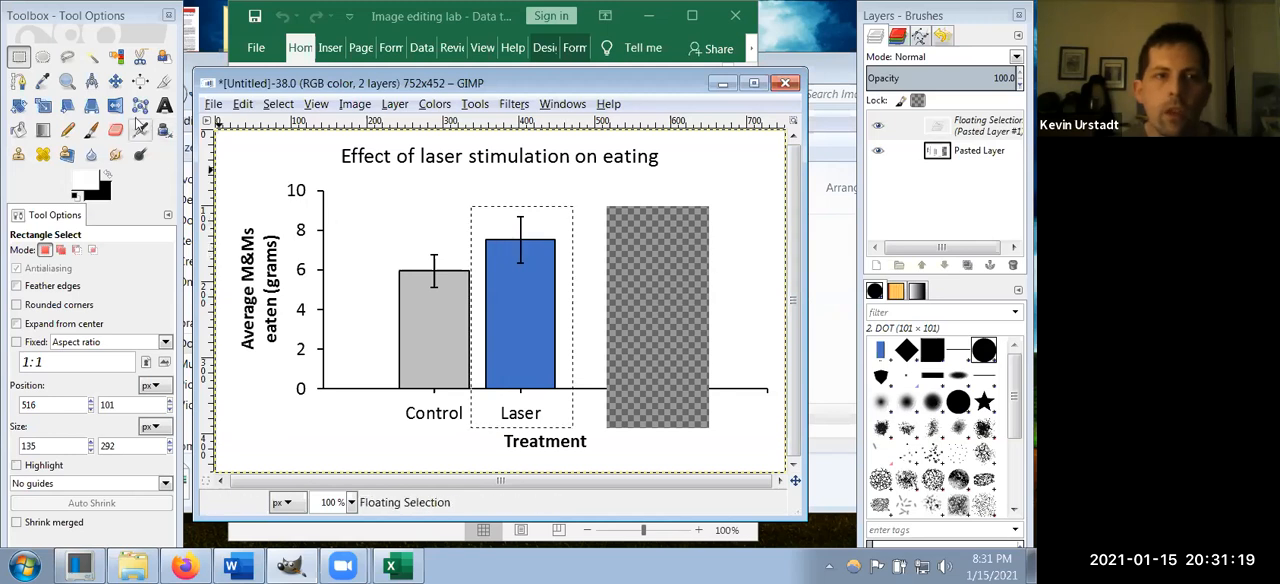
click(441, 201)
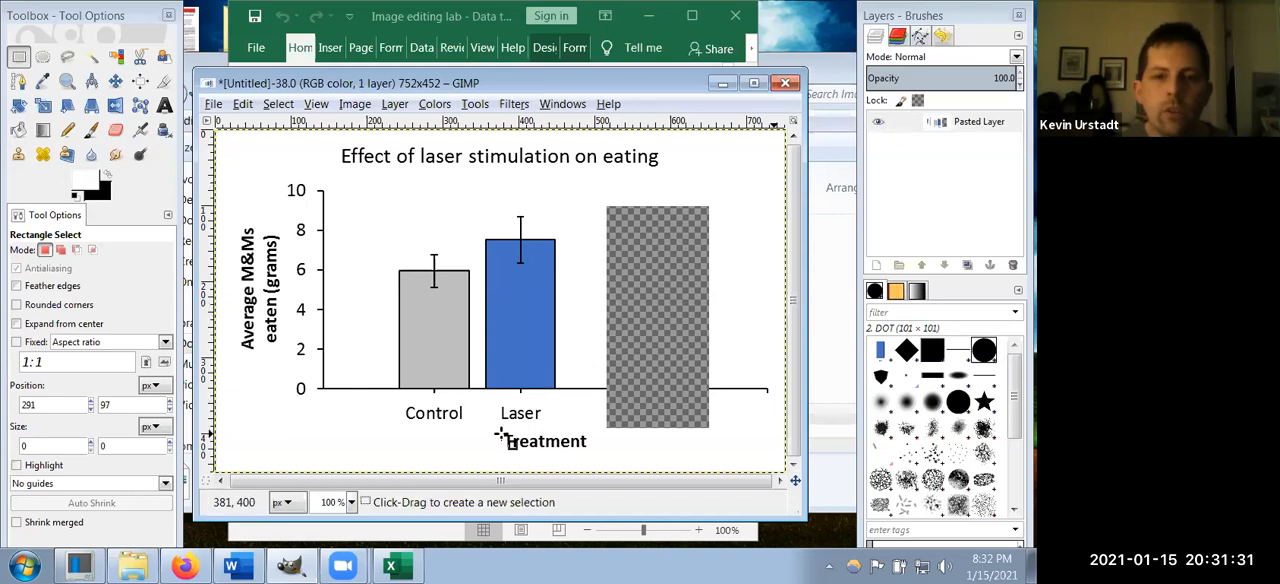
Step: Select the Treatment label with a rectangle of about 121 × 31 px, cut and paste it, and convert it to a new layer
drag(497, 428, 590, 454)
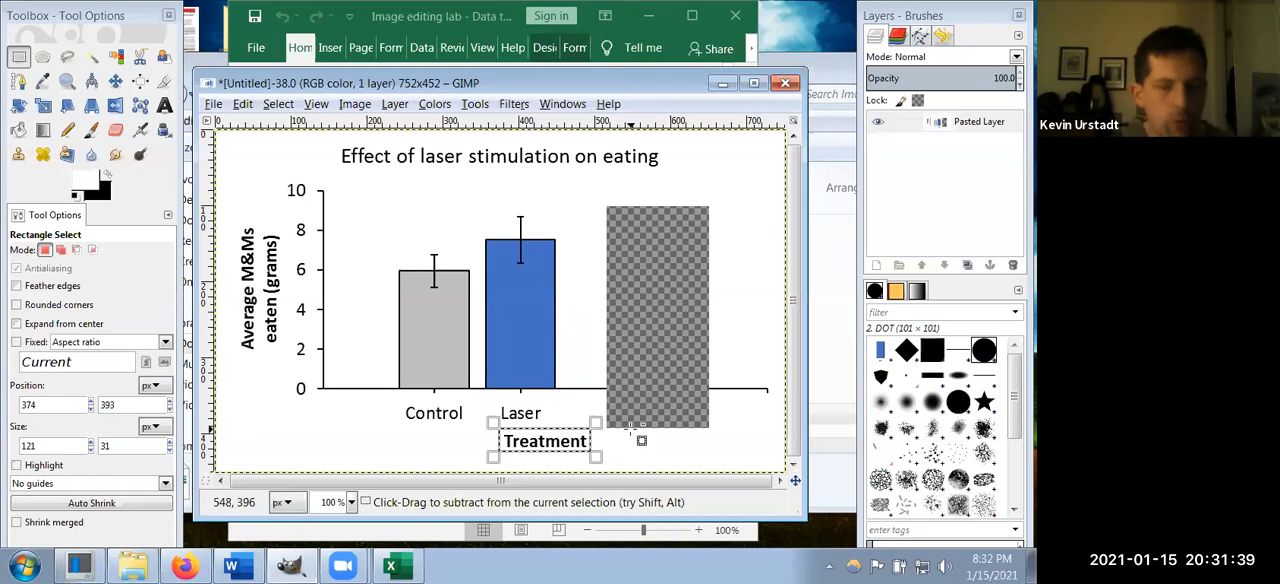
key(ctrl+x)
key(ctrl+v)
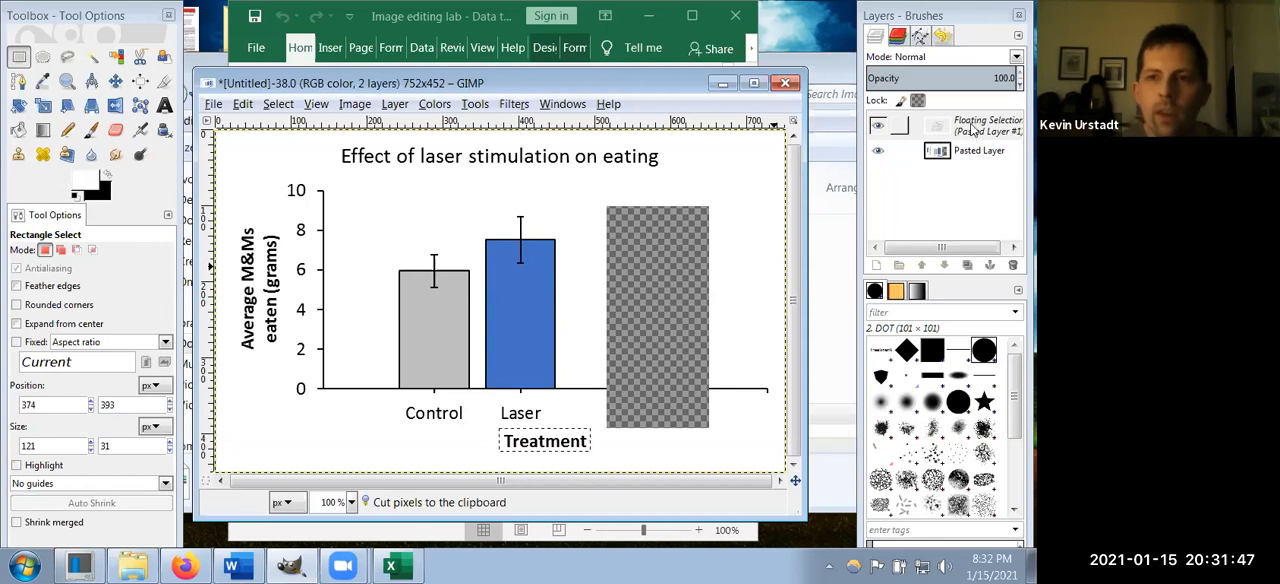
right_click(972, 130)
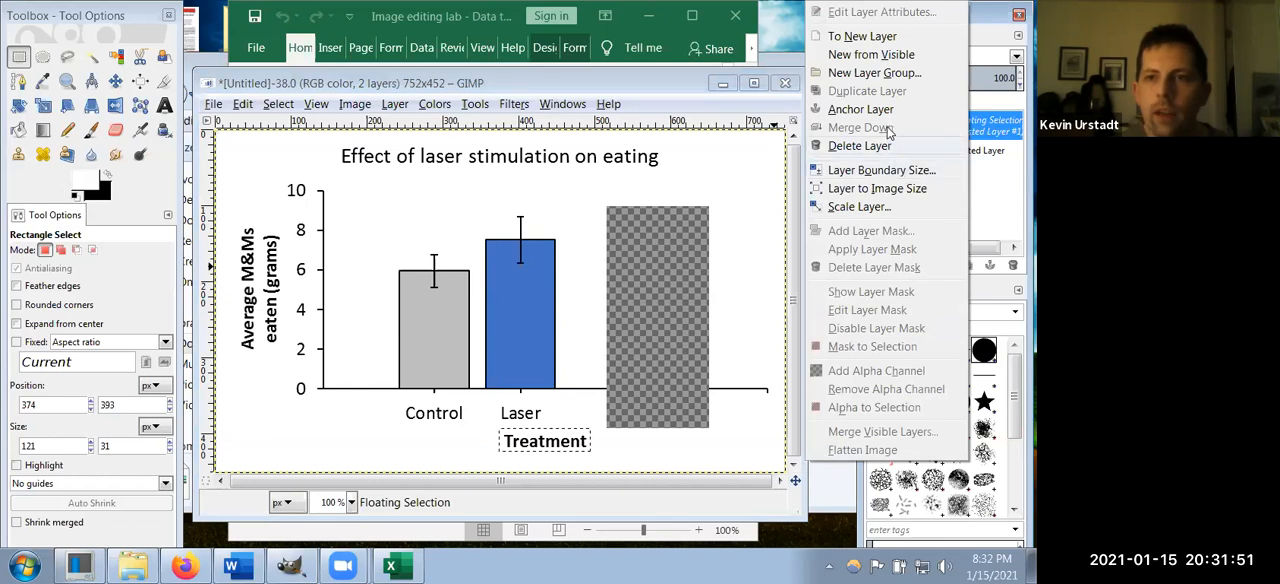
click(879, 37)
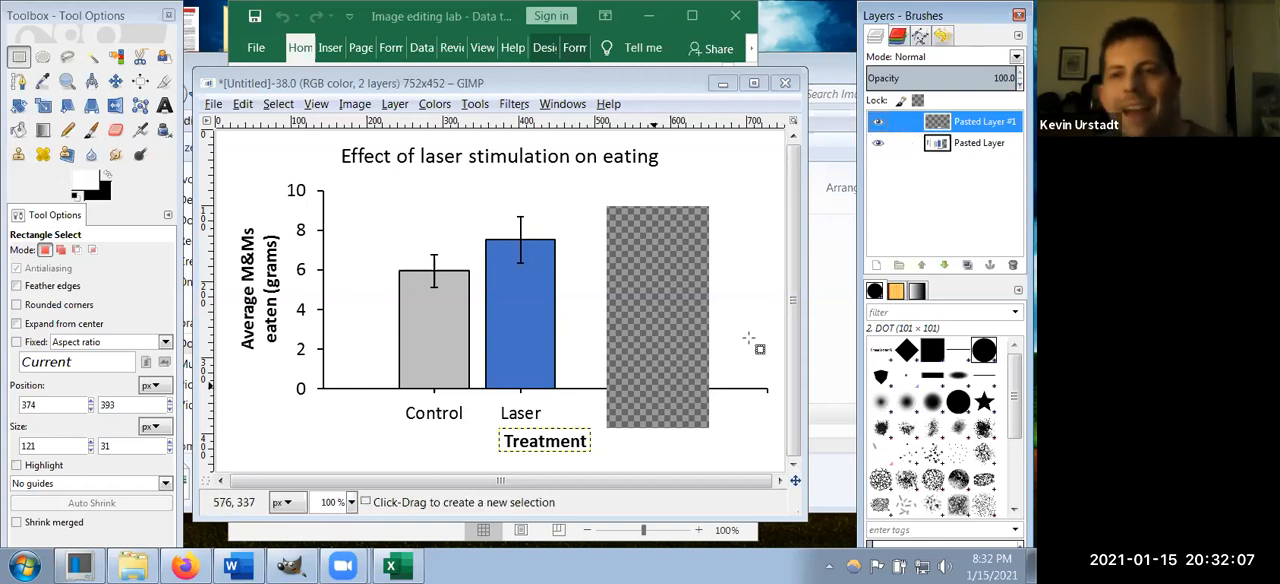
Step: Toggle the visibility of the Treatment label layer and the graph layer to check what each one contains
click(880, 126)
click(880, 126)
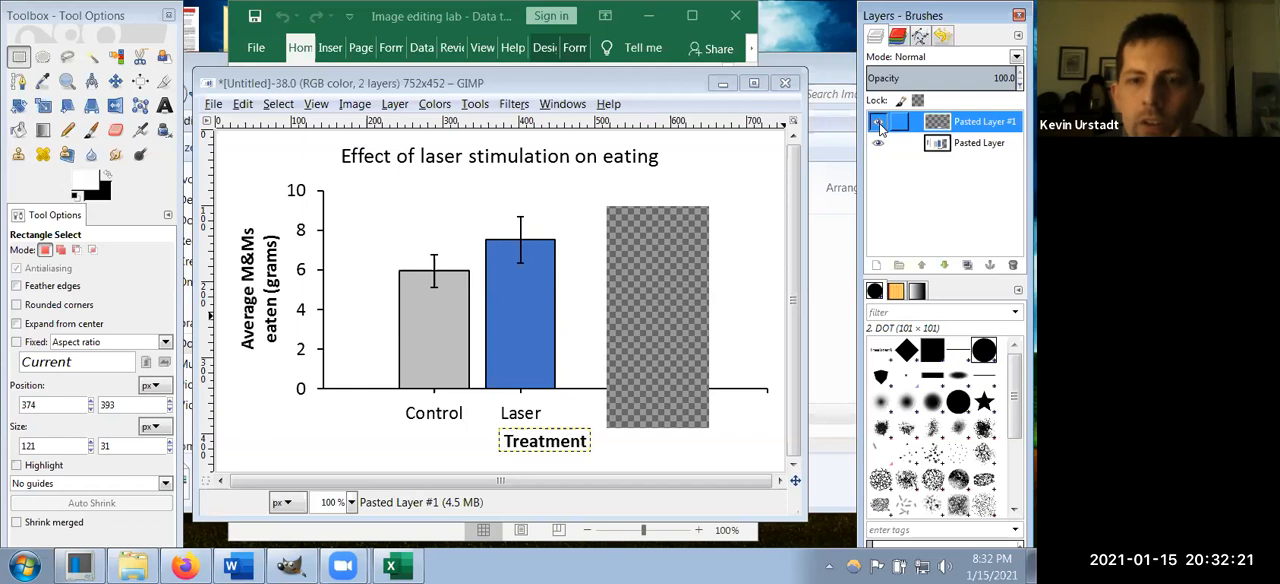
click(880, 126)
click(880, 126)
click(880, 126)
click(880, 126)
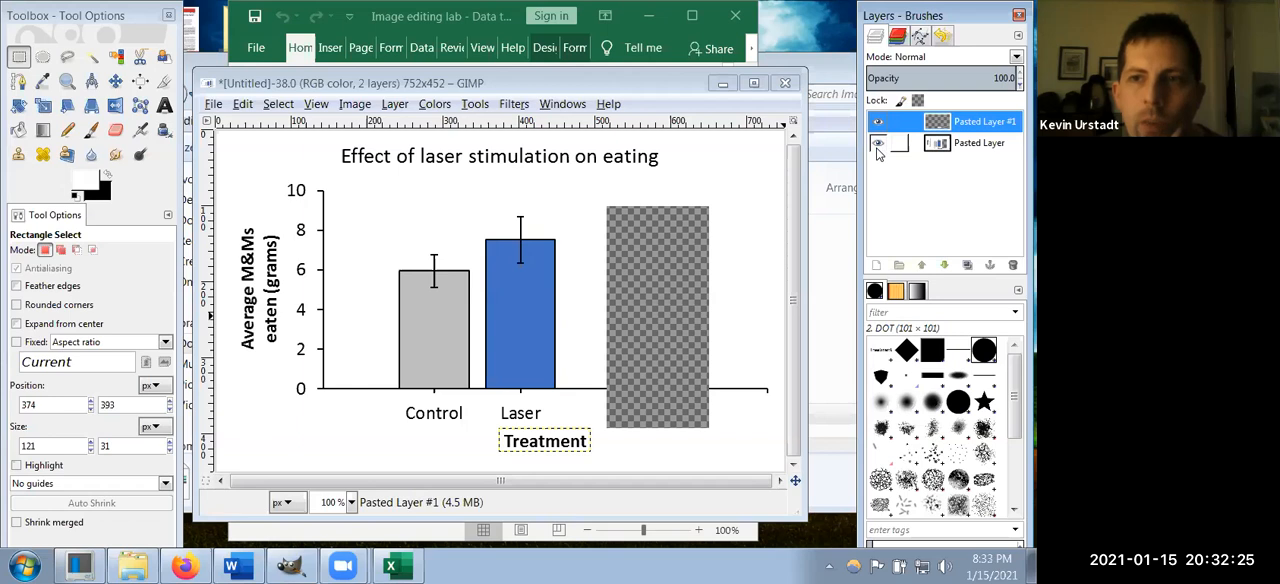
click(878, 146)
click(878, 146)
click(878, 146)
click(878, 146)
Step: Rename the graph's layer to "Bar graph main layer"
double_click(974, 146)
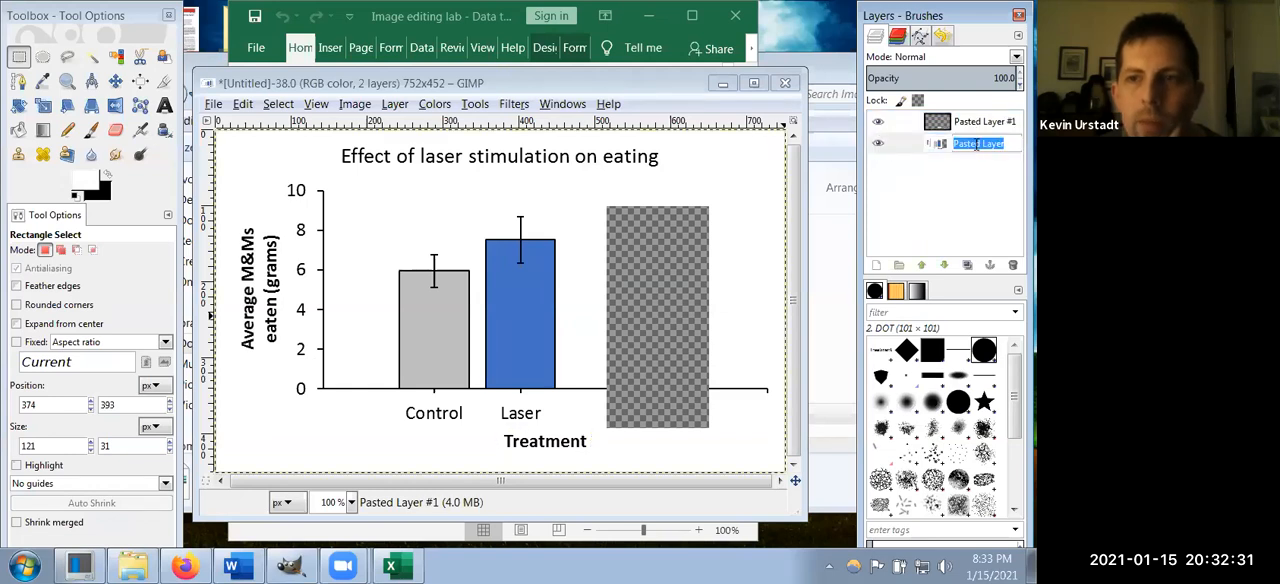
text(Ba)
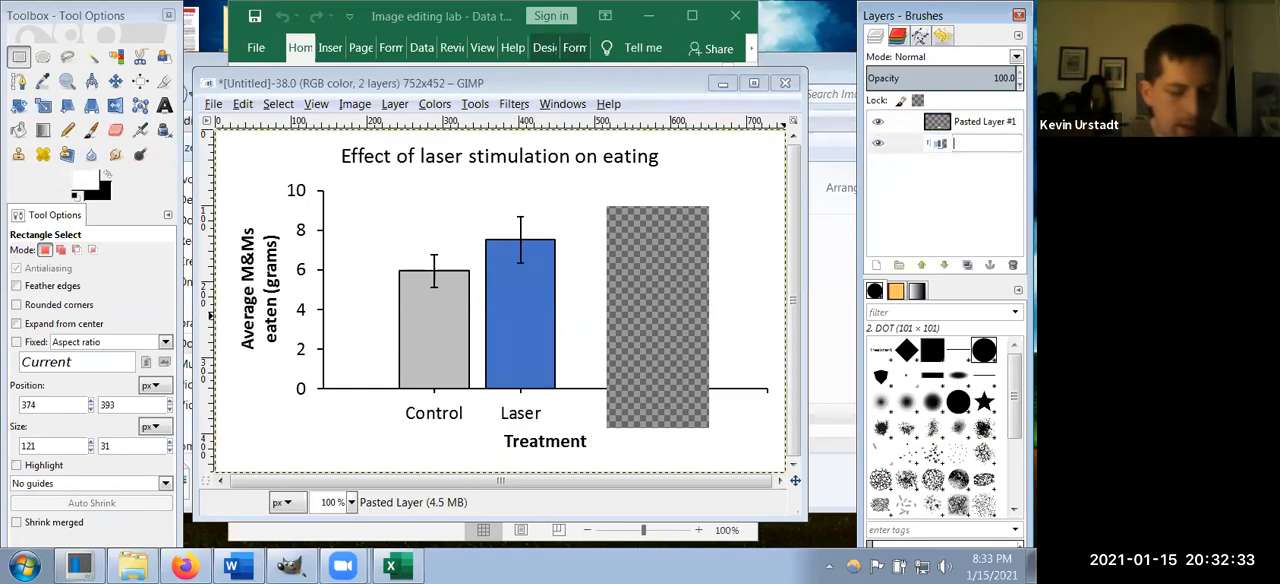
text(r grtaph)
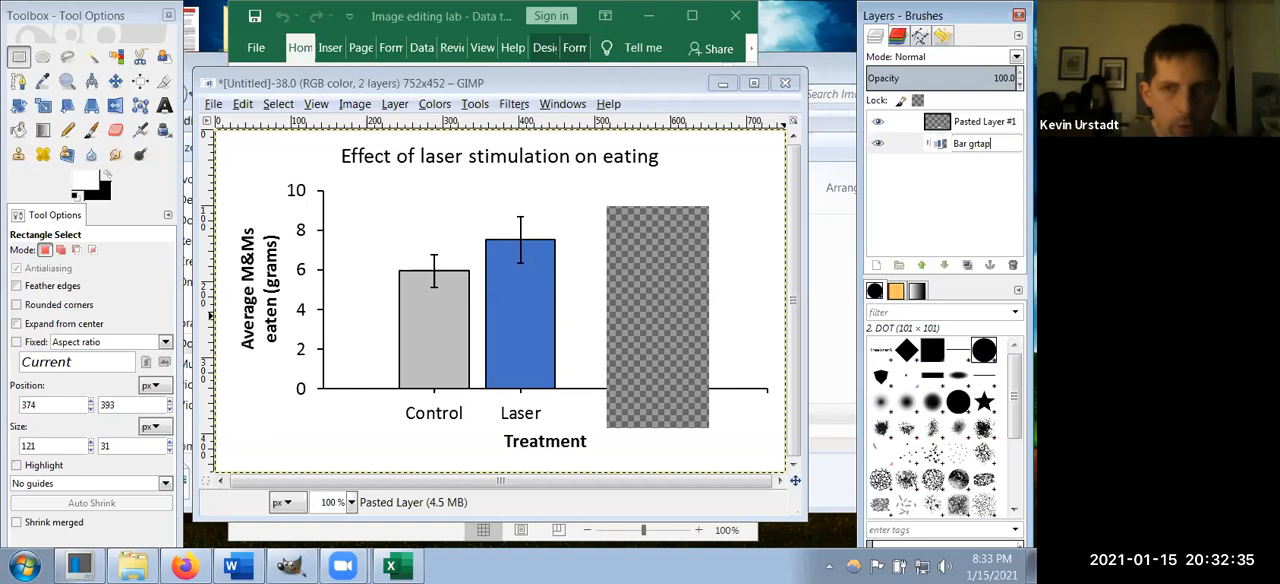
key(BackSpace)
key(BackSpace)
key(BackSpace)
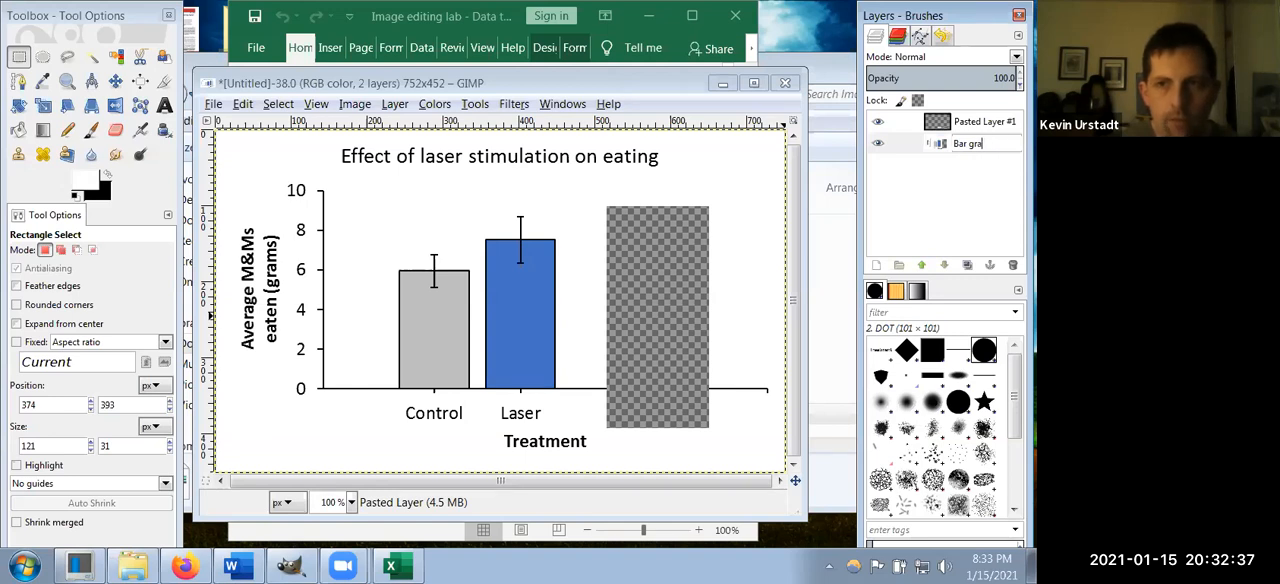
text(h main la)
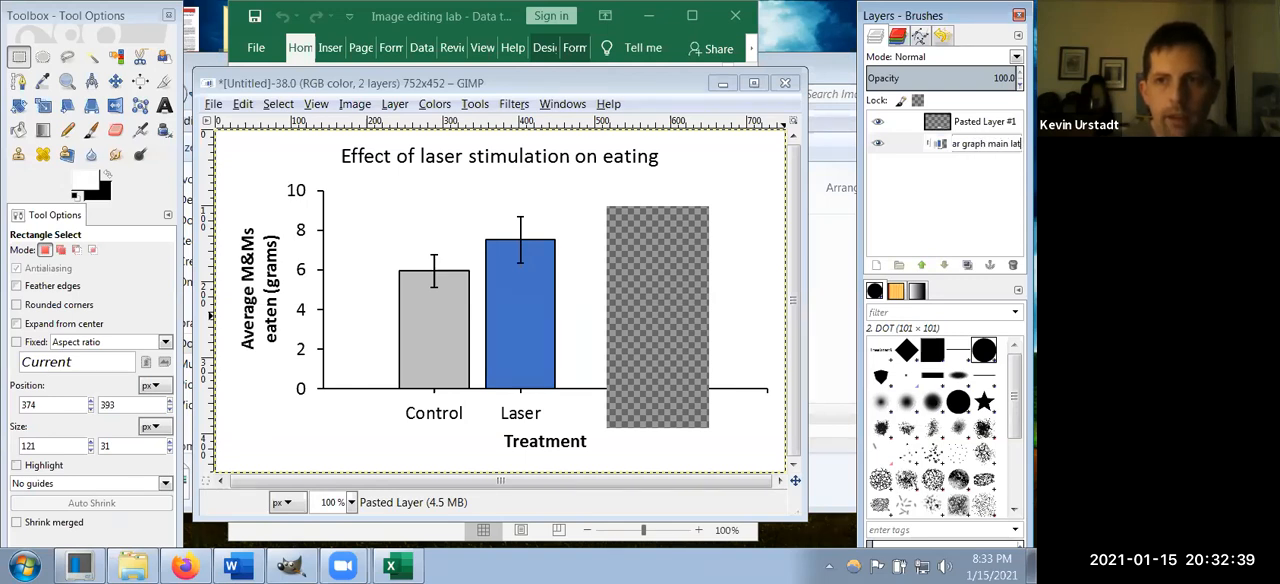
text(yer)
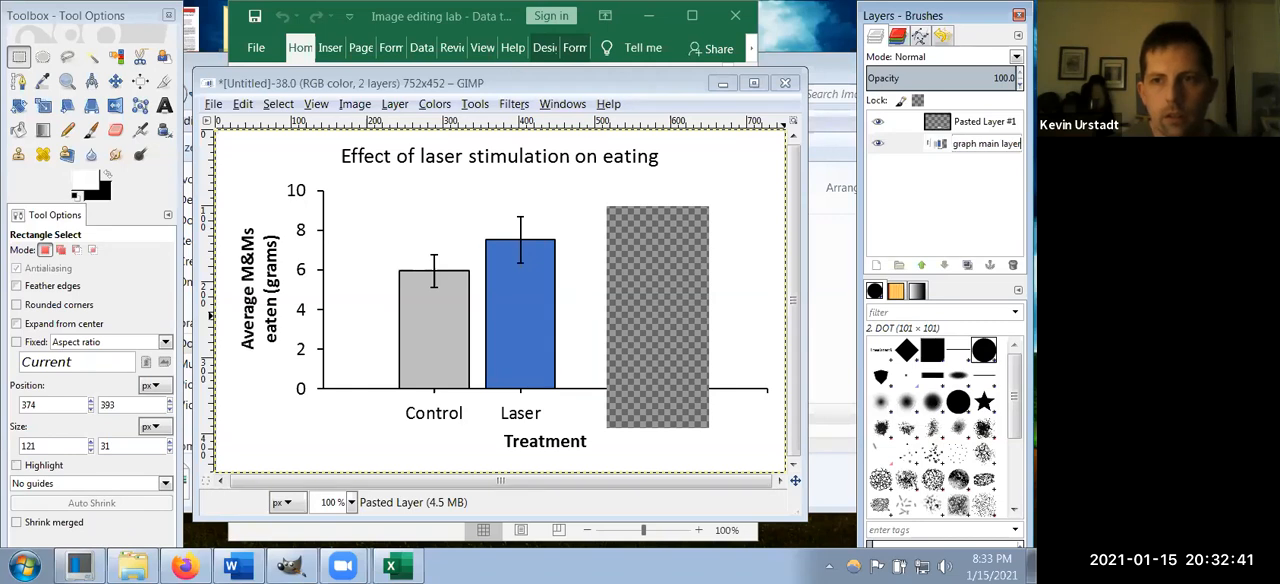
key(Return)
click(984, 141)
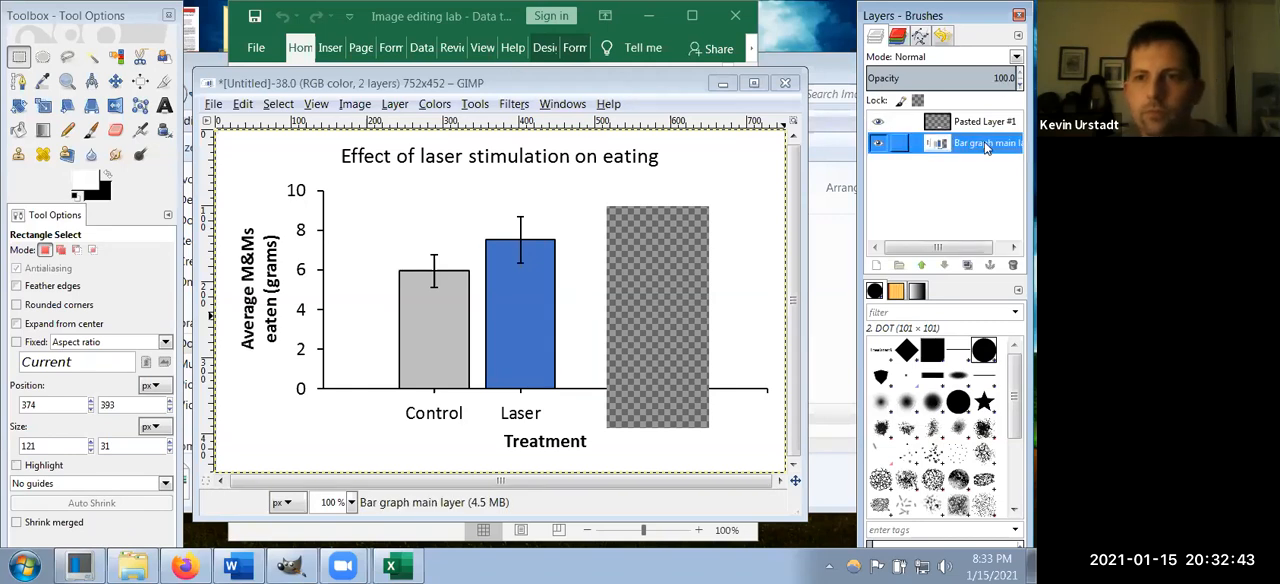
double_click(984, 141)
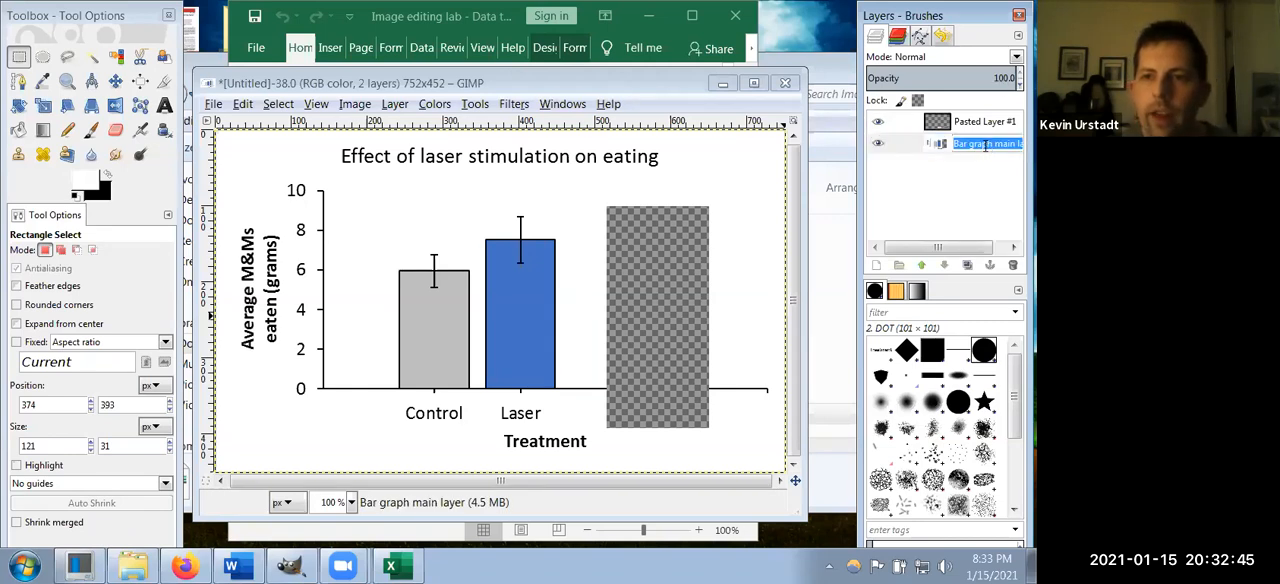
click(985, 145)
click(951, 174)
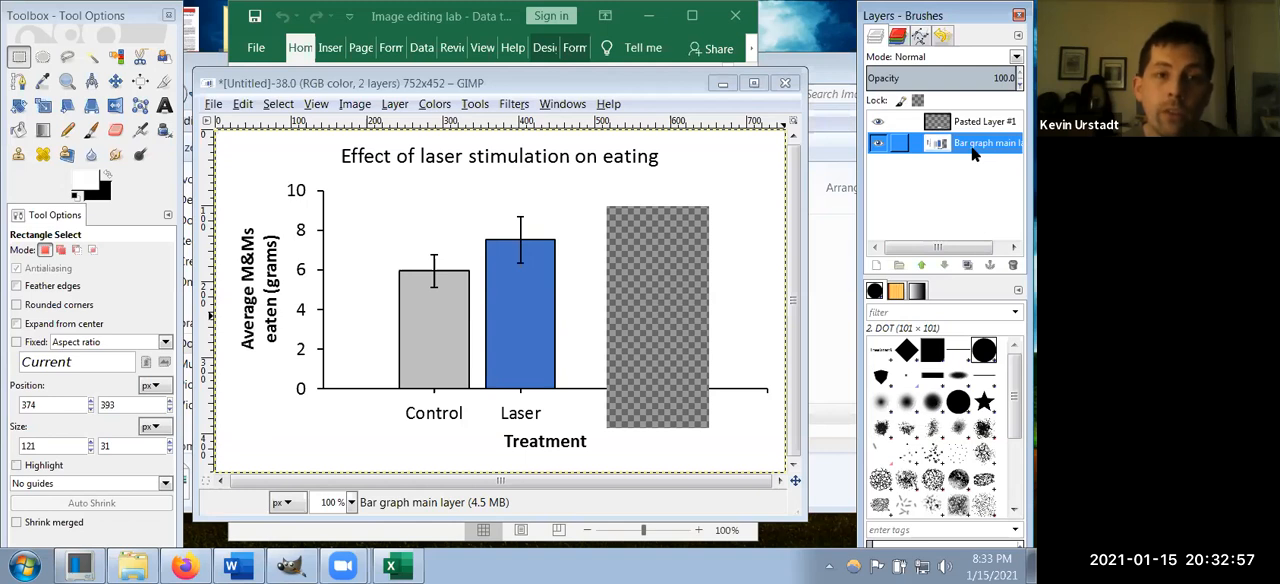
Step: Scribble over the bars on the Bar graph main layer with a black 10 px Pencil, and undo the stroke
click(107, 175)
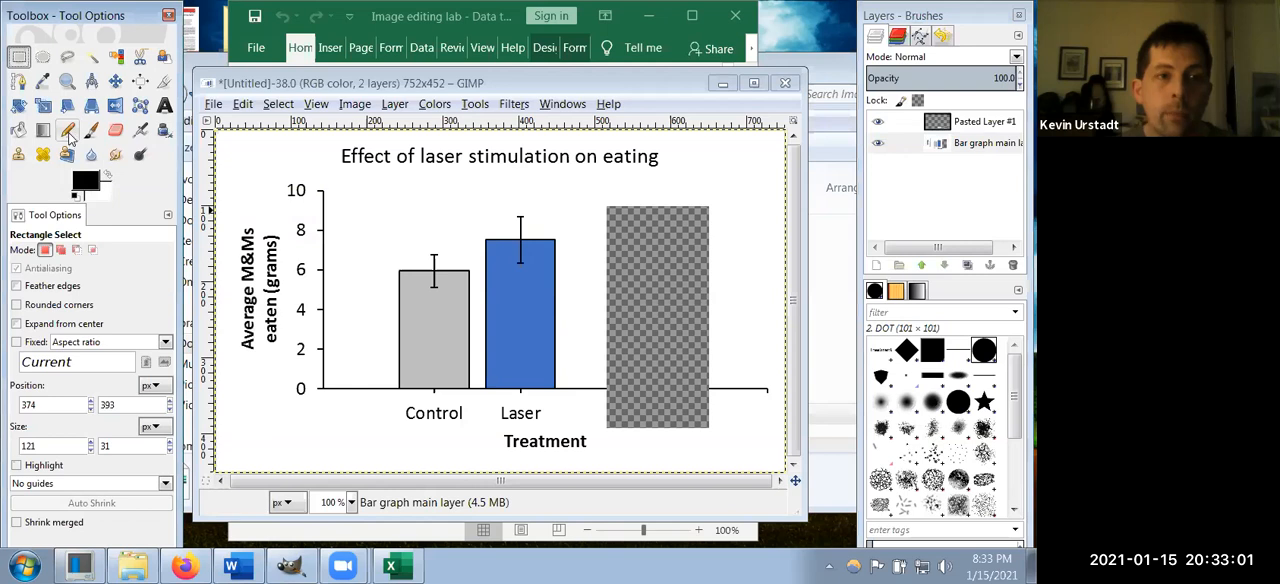
click(68, 132)
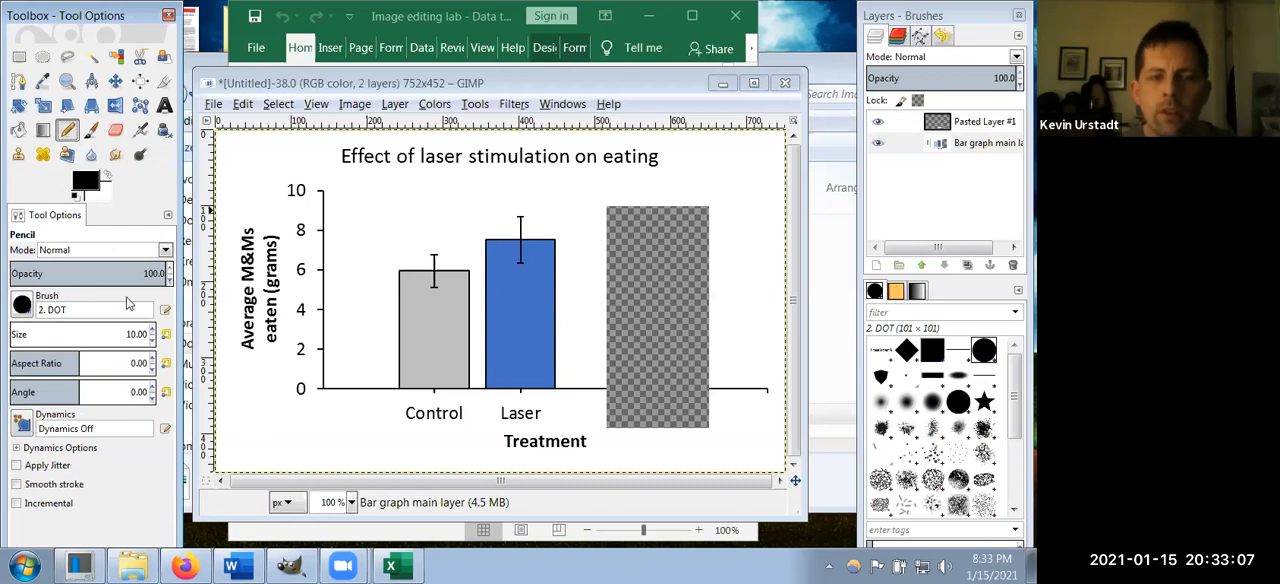
click(960, 146)
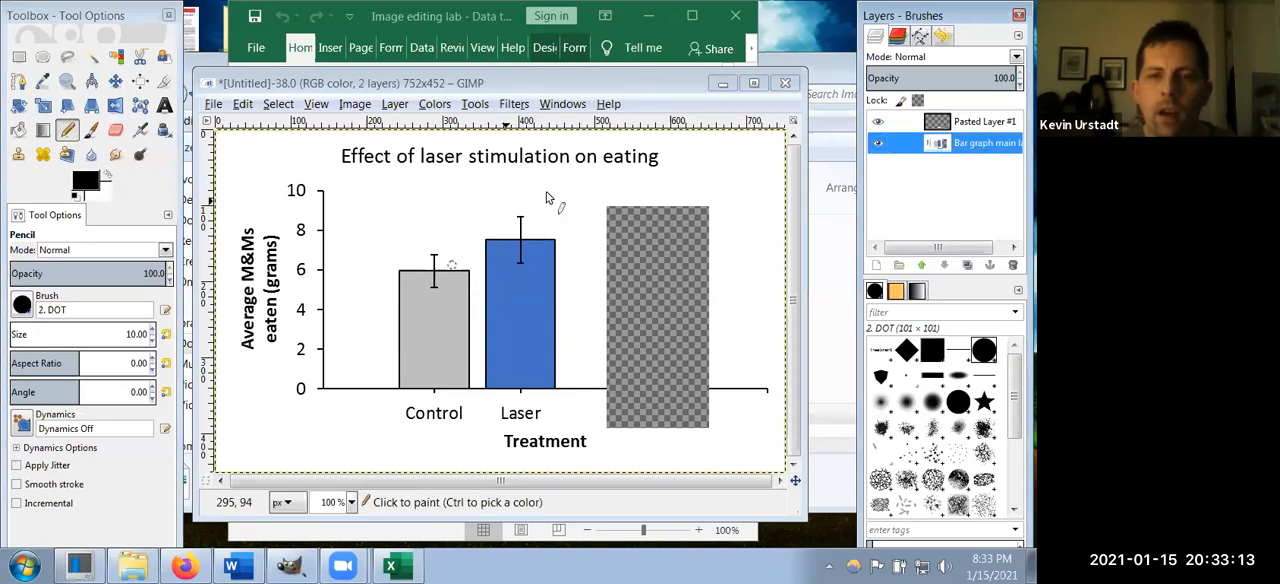
mouse_move(412, 196)
mouse_down()
mouse_move(451, 230)
mouse_move(537, 204)
mouse_move(383, 280)
mouse_move(459, 233)
mouse_move(310, 357)
mouse_move(454, 266)
mouse_up()
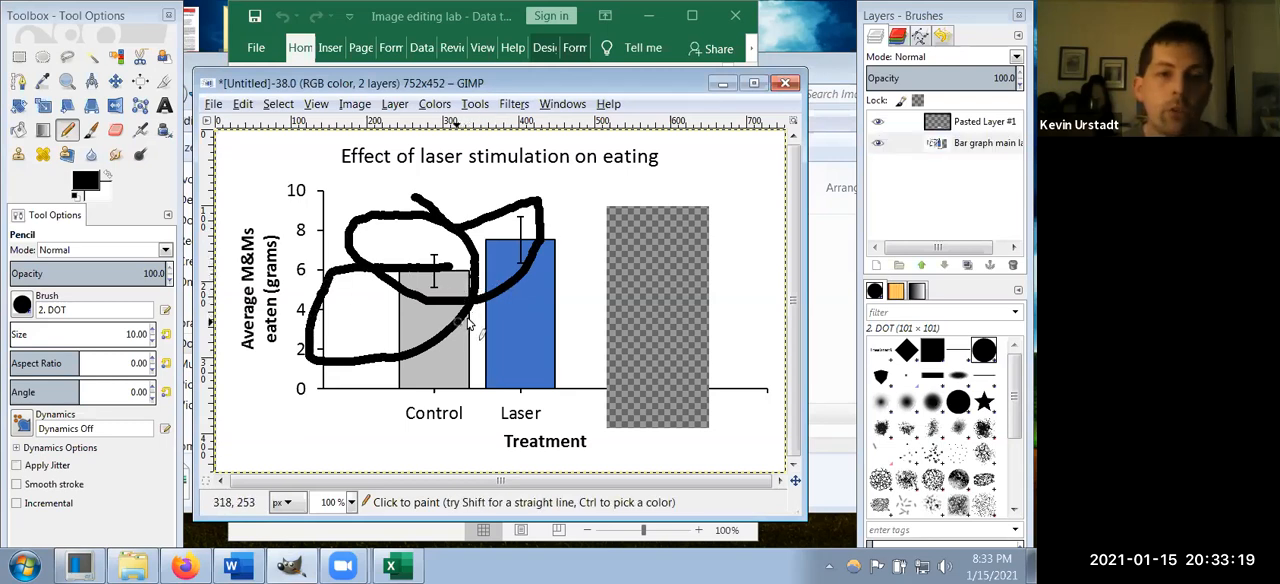
click(247, 108)
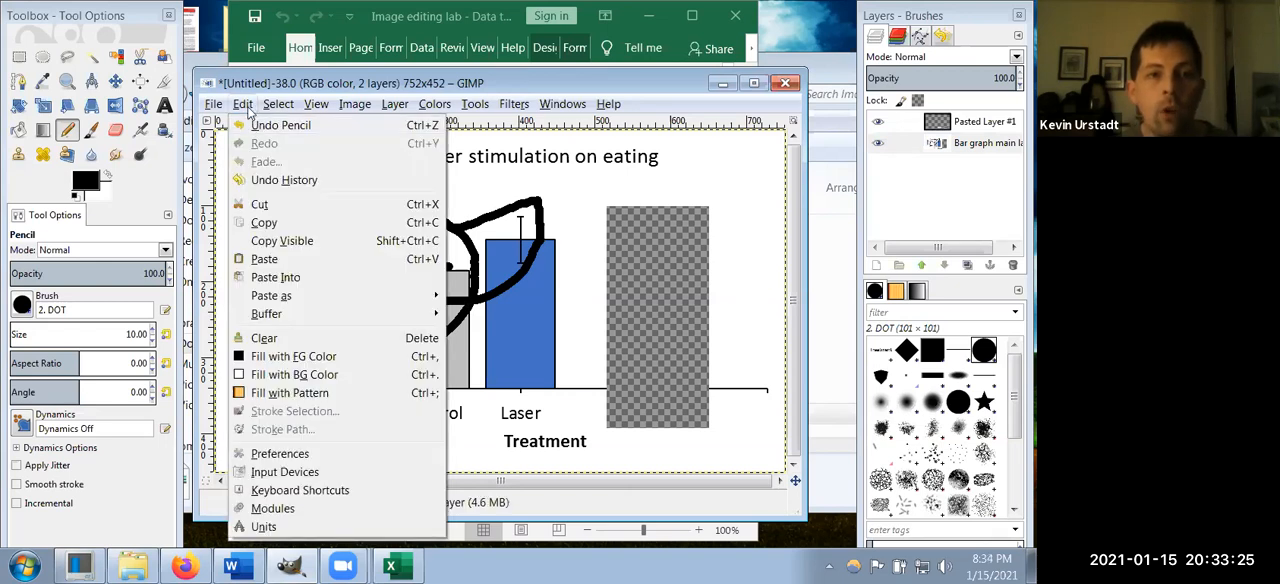
click(250, 111)
key(ctrl+z)
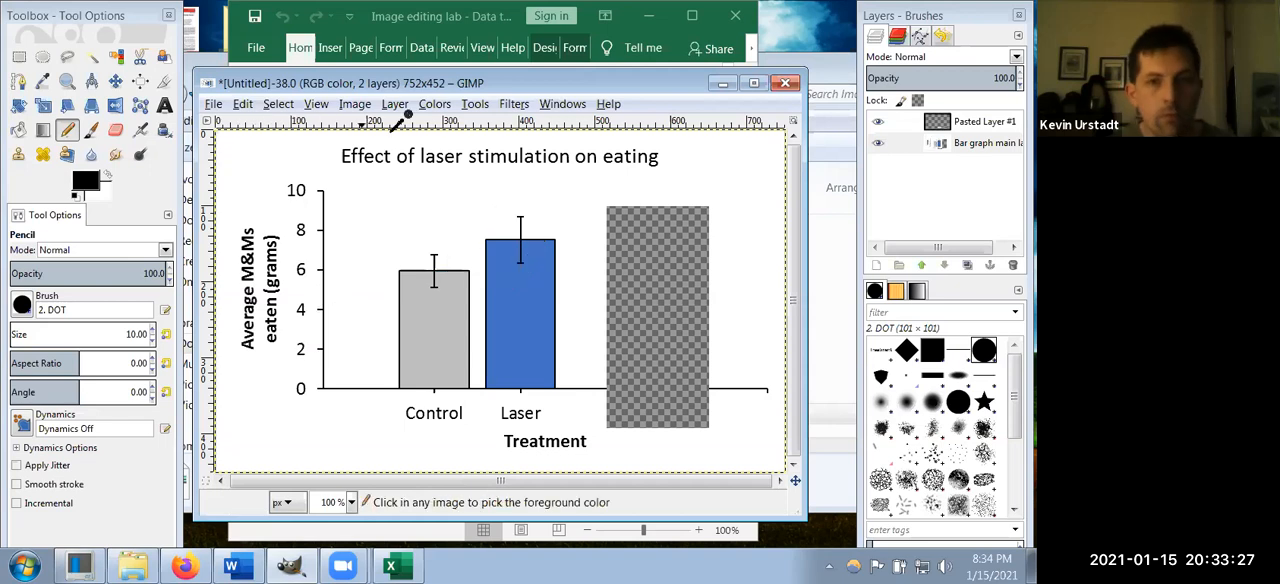
Step: Try Pencil strokes outside and inside the bounds of the Treatment label layer, and undo them
click(967, 124)
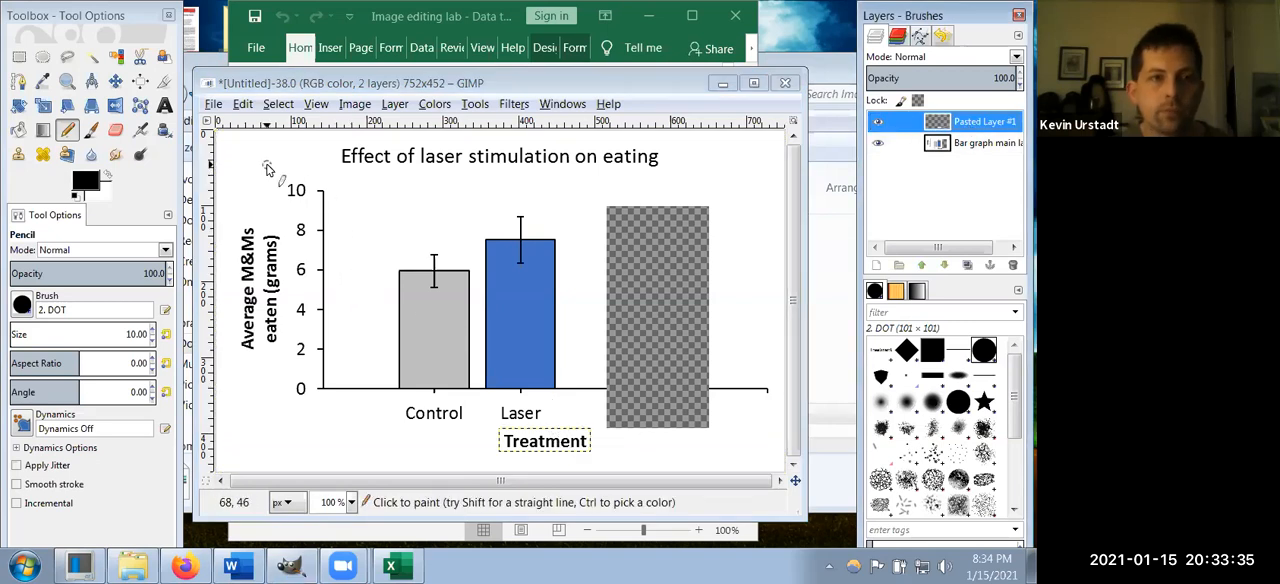
mouse_move(266, 156)
mouse_down()
mouse_move(466, 275)
mouse_move(341, 254)
mouse_up()
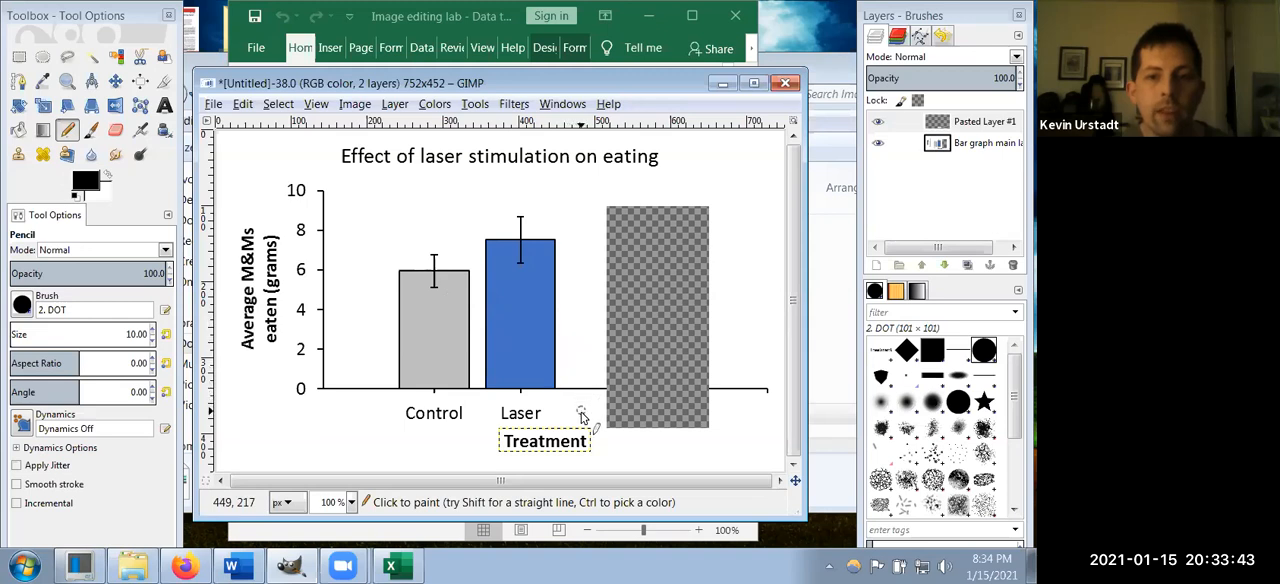
mouse_move(583, 436)
mouse_down()
mouse_move(539, 450)
mouse_move(563, 454)
mouse_move(555, 435)
mouse_move(575, 459)
mouse_move(584, 442)
mouse_move(532, 428)
mouse_move(580, 458)
mouse_move(570, 428)
mouse_up()
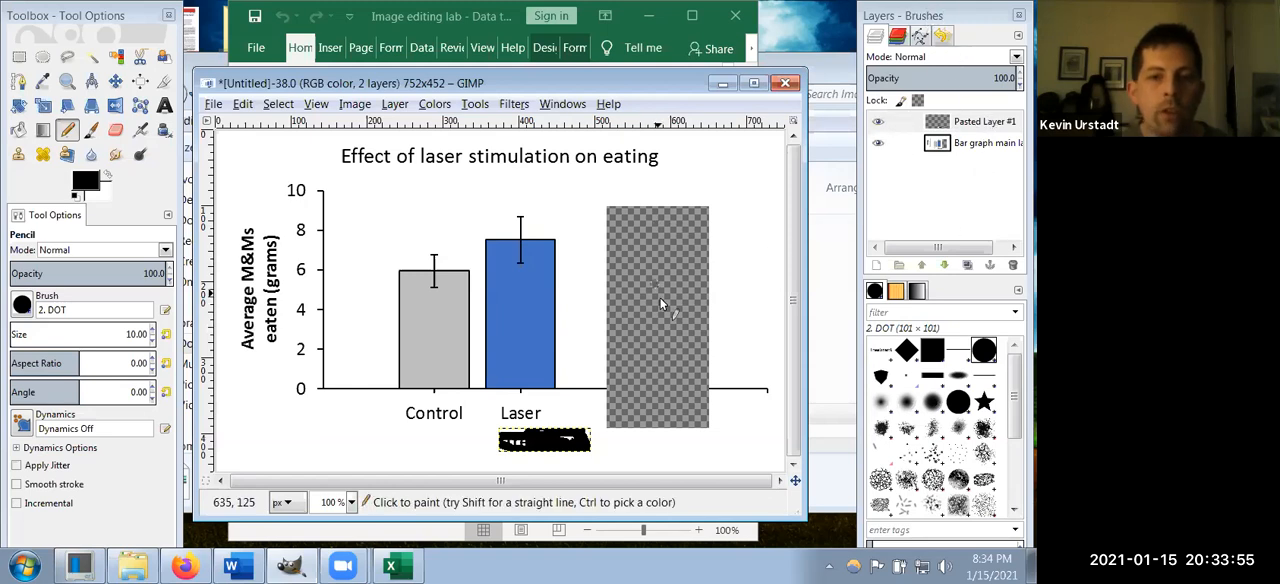
key(ctrl)
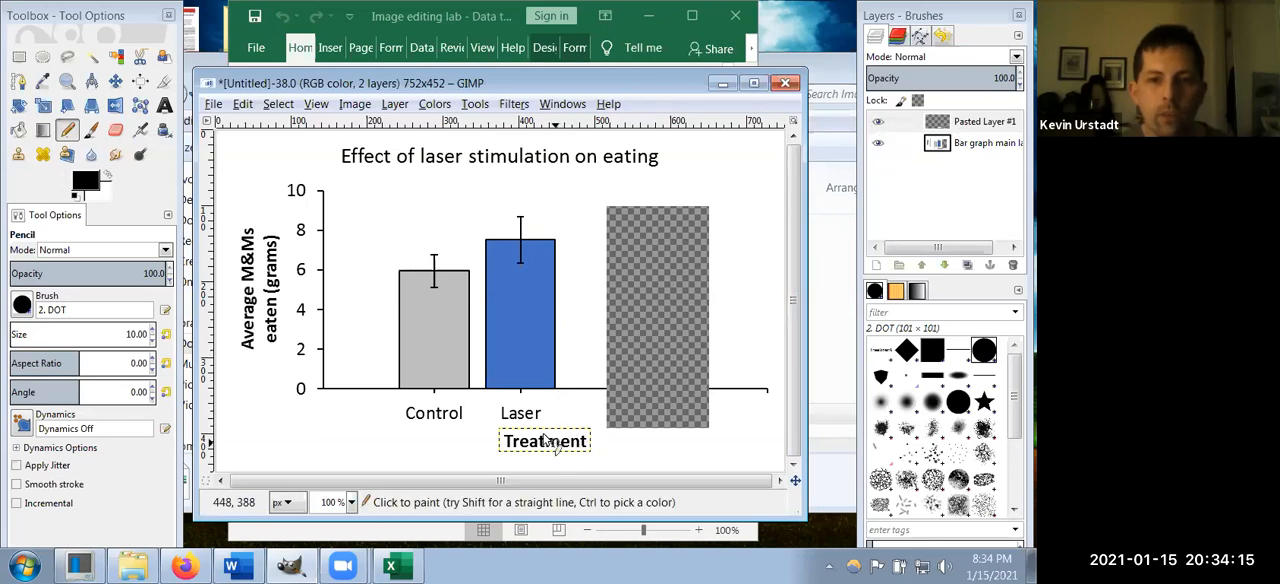
Step: Move the Treatment label layer horizontally toward the y-axis so that it sits beneath the Control label
click(115, 80)
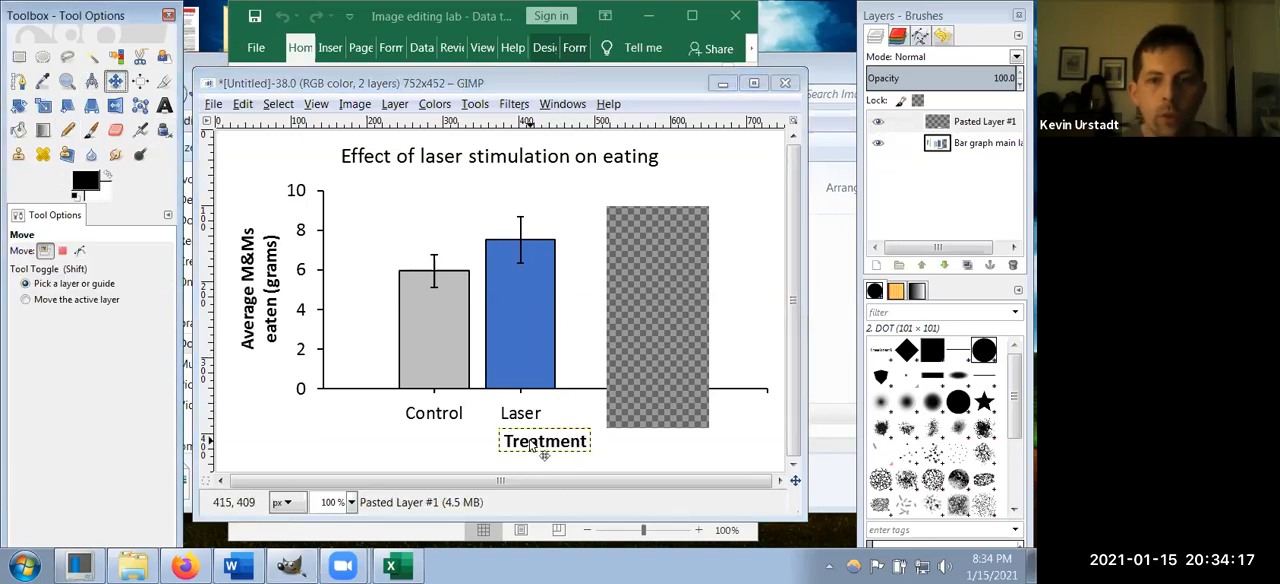
drag(544, 450, 410, 447)
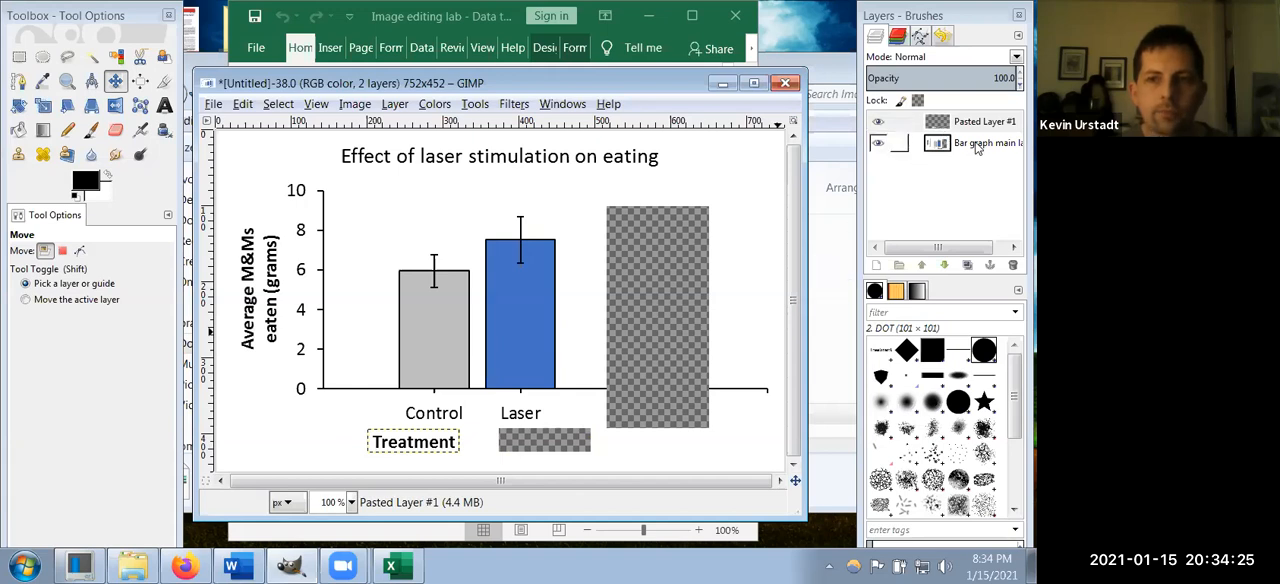
Step: Move the Bar graph main layer above the Treatment label layer in the stack, and return it below
click(978, 145)
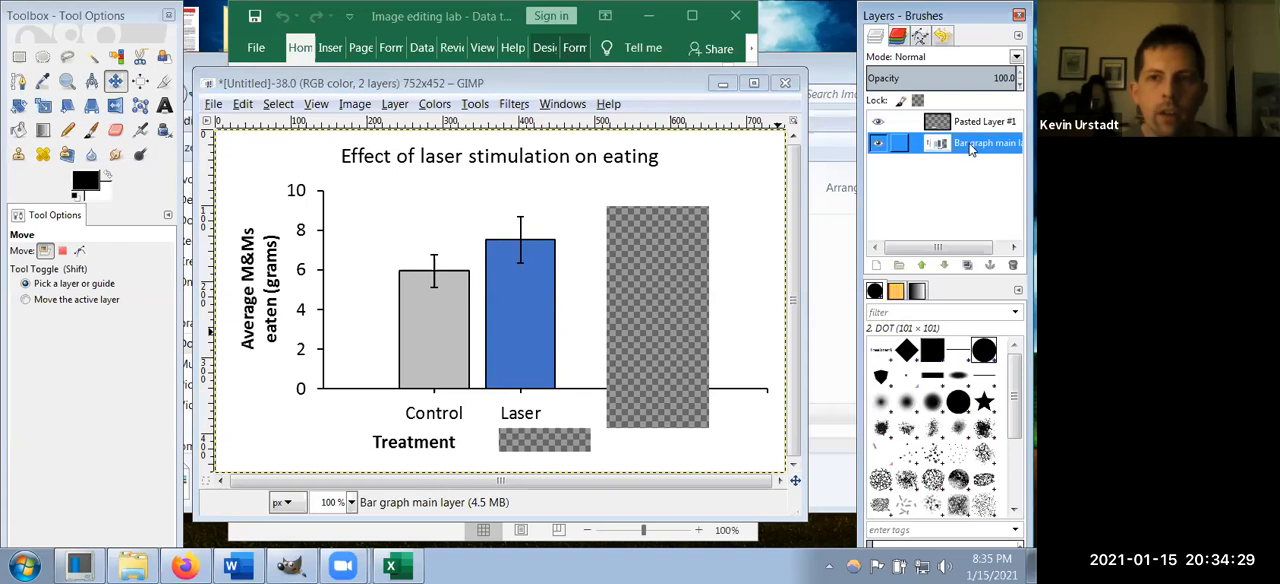
drag(975, 145, 970, 120)
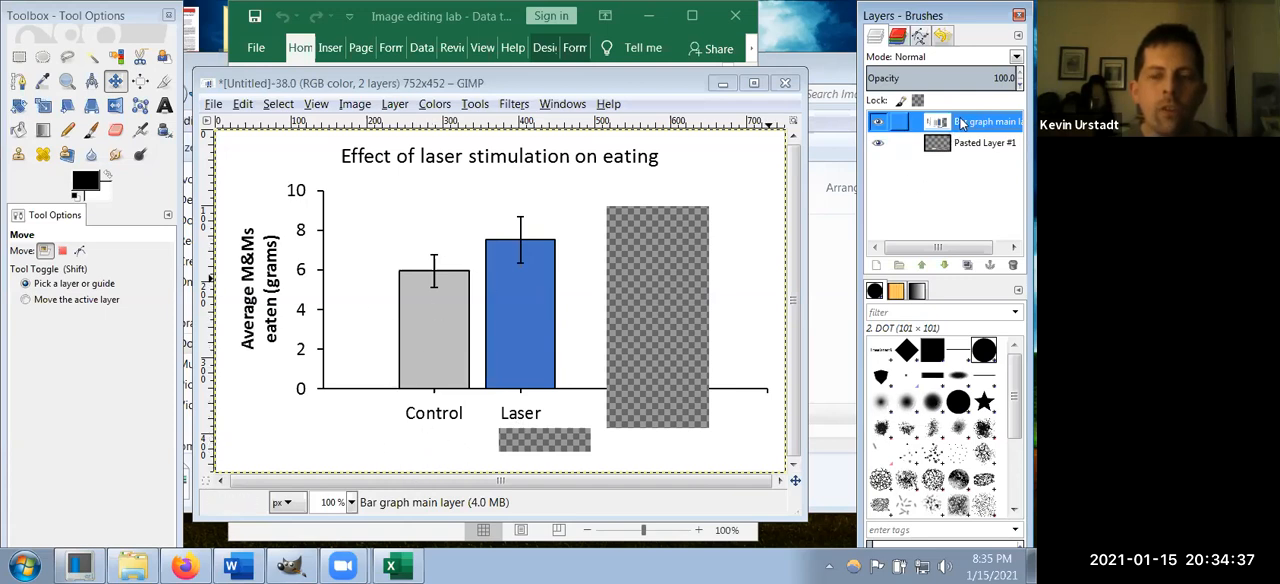
drag(966, 121, 950, 178)
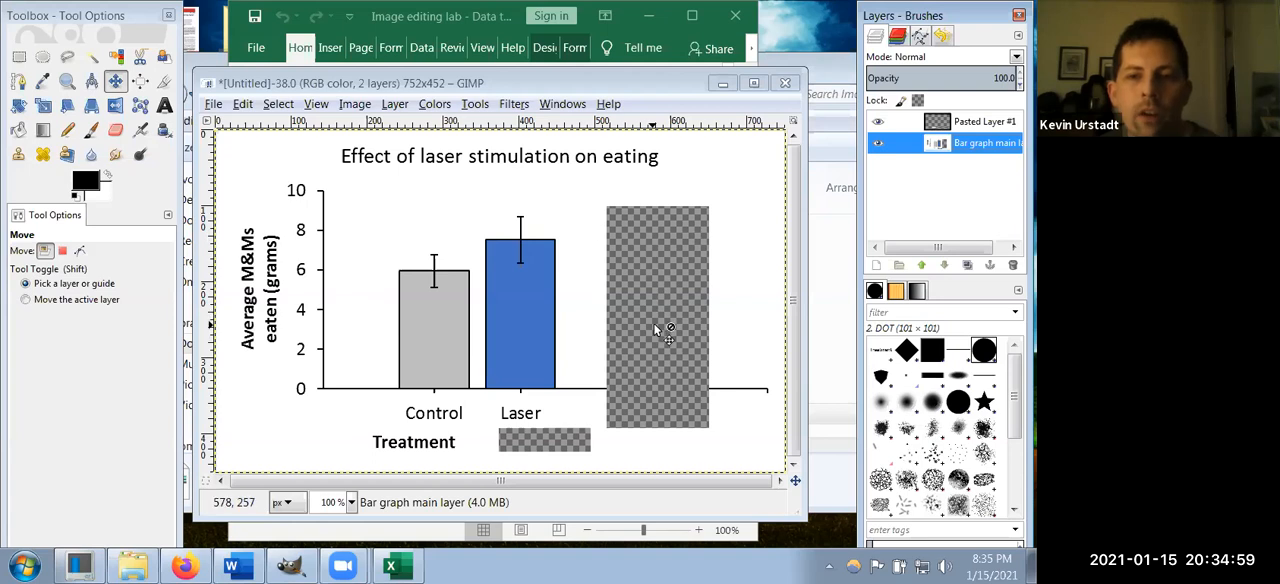
Step: Fill the transparent gaps in the Bar graph main layer with white using Bucket Fill
click(18, 133)
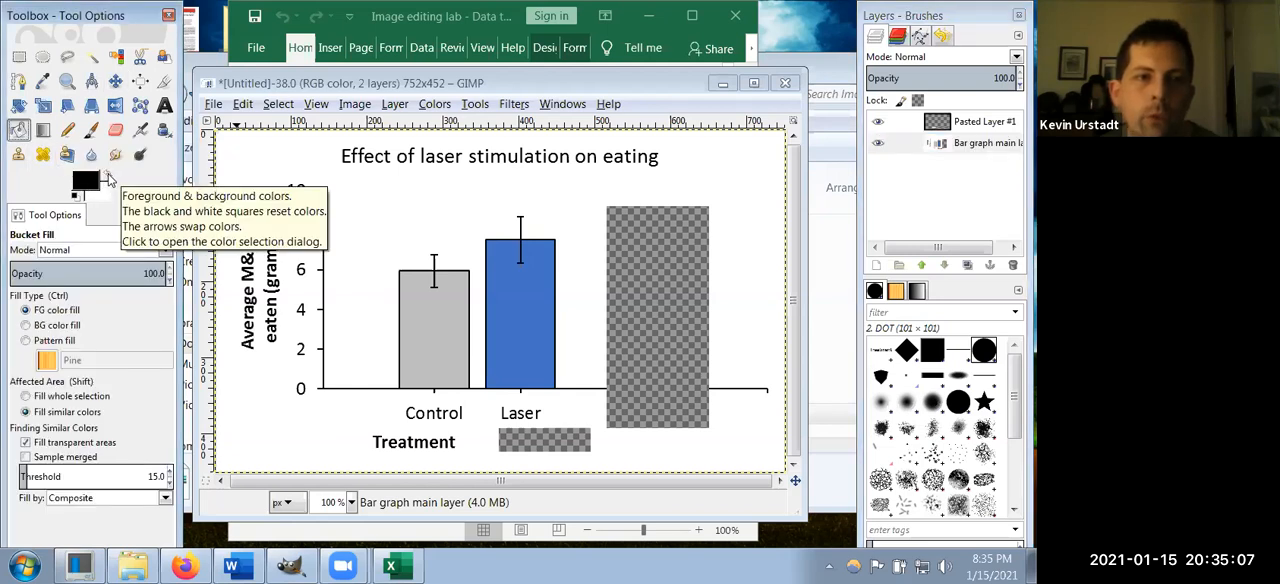
click(107, 175)
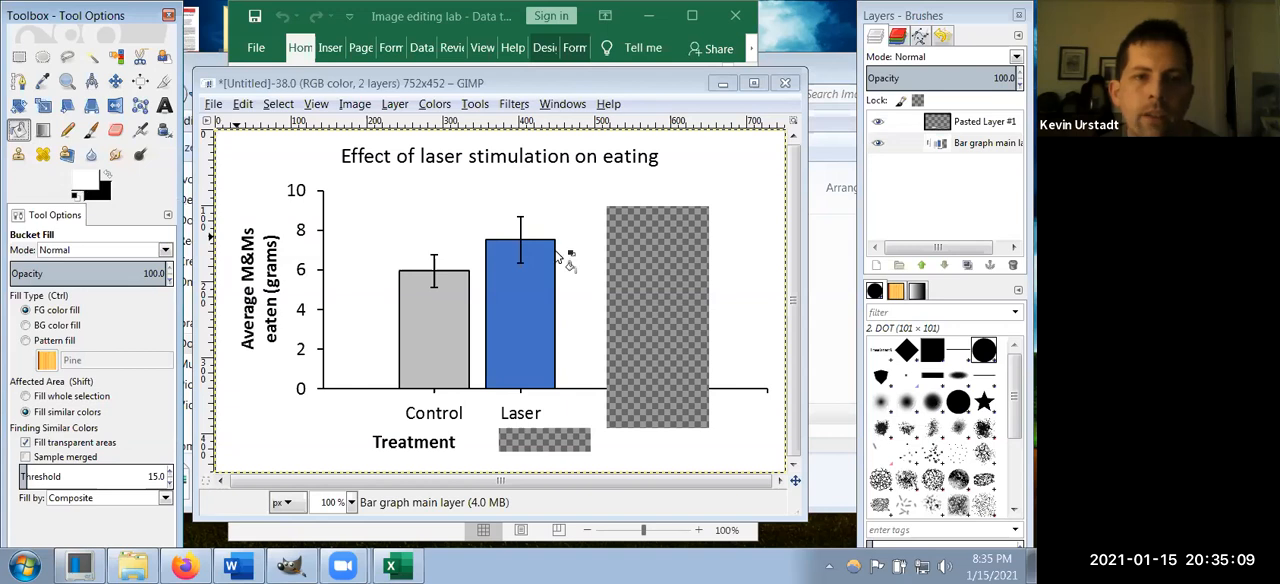
click(649, 240)
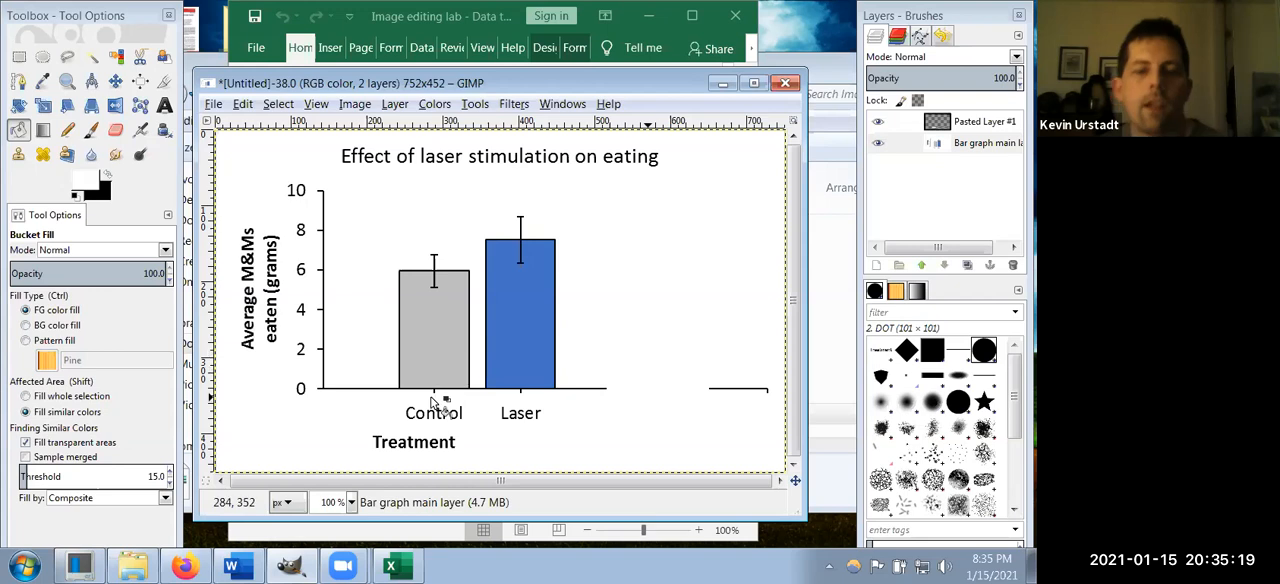
Step: Select both bars with their labels in a rectangle of about 224 × 289 px, then cut and paste them as a floating selection
click(19, 57)
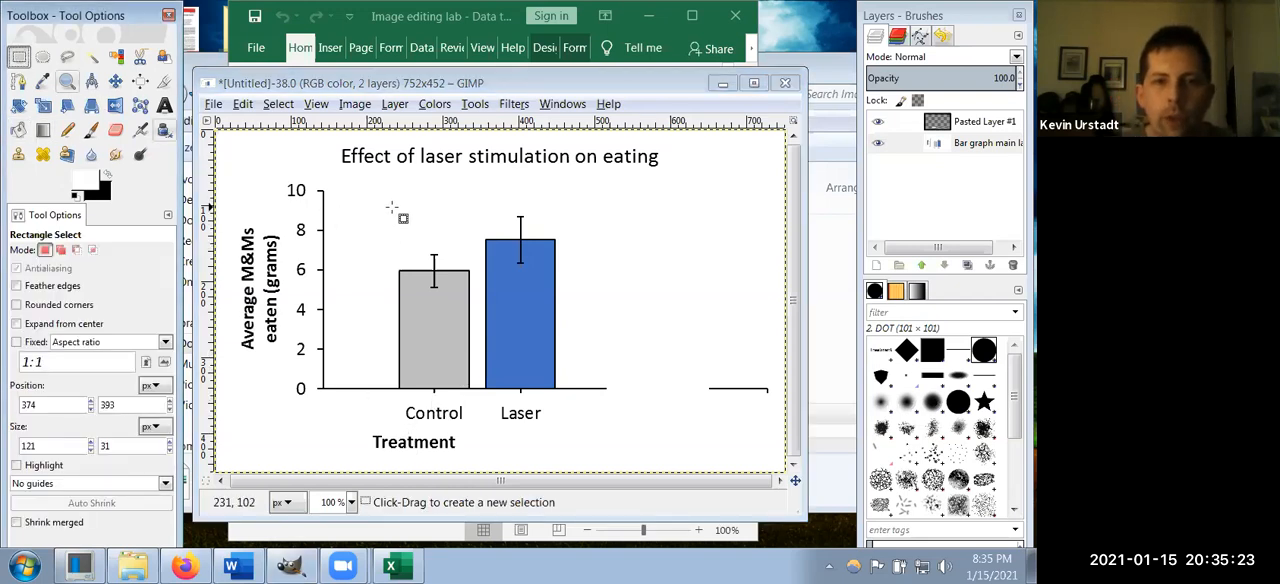
drag(393, 208, 575, 438)
key(ctrl)
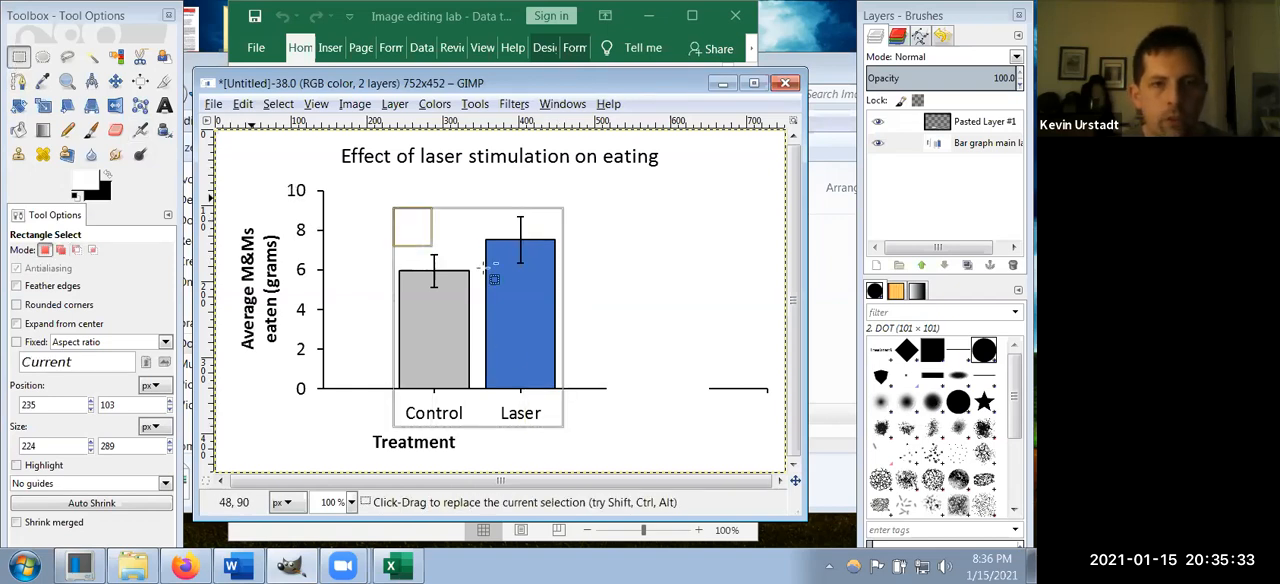
key(ctrl+x)
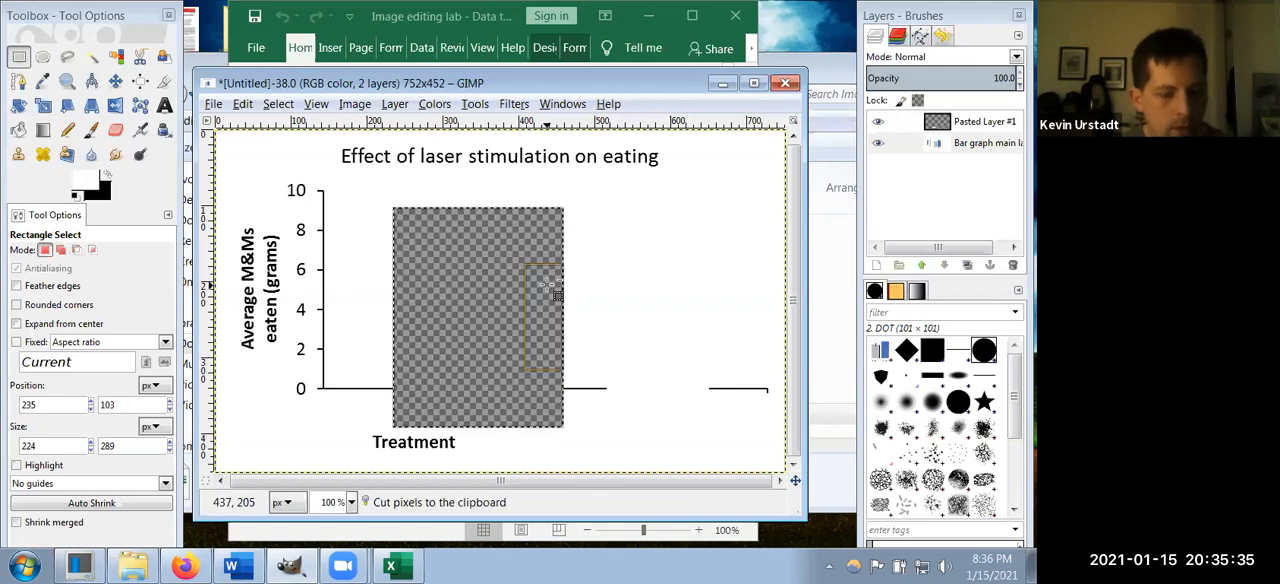
key(ctrl+v)
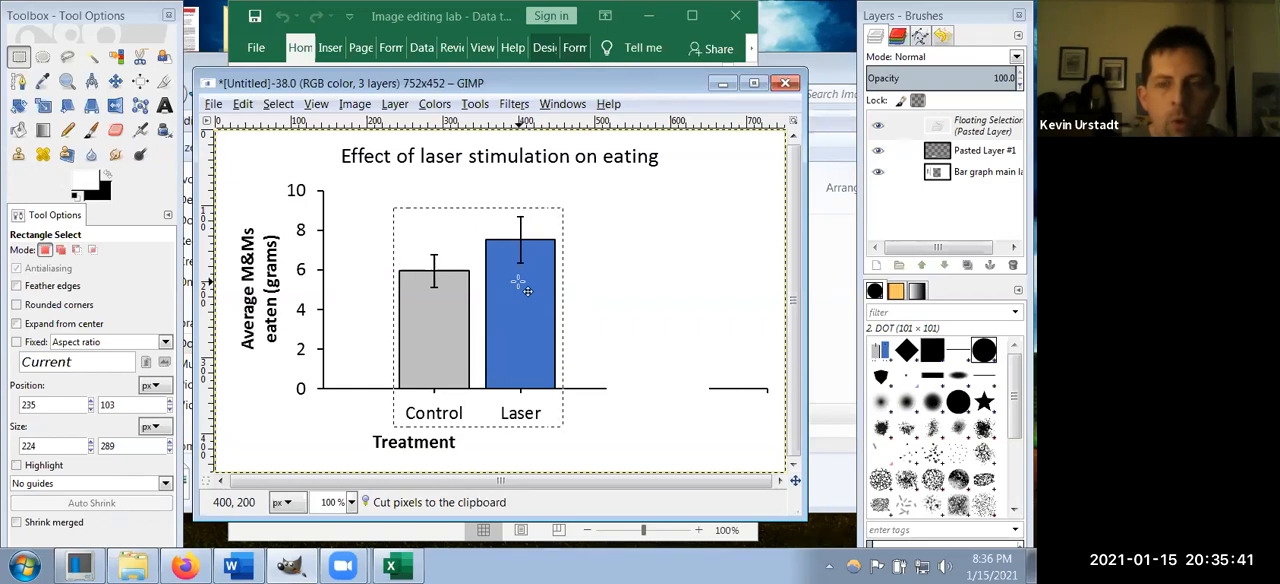
Step: Shift the floating bars horizontally until they sit close to the y-axis, and anchor them to the graph layer
key(Left)
key(Left)
key(Left)
key(Left)
key(Left)
key(Left)
key(Left)
key(Left)
key(Left)
key(Left)
key(Left)
key(Left)
key(Left)
key(Left)
key(Left)
key(Left)
key(Left)
key(Left)
key(Left)
key(Left)
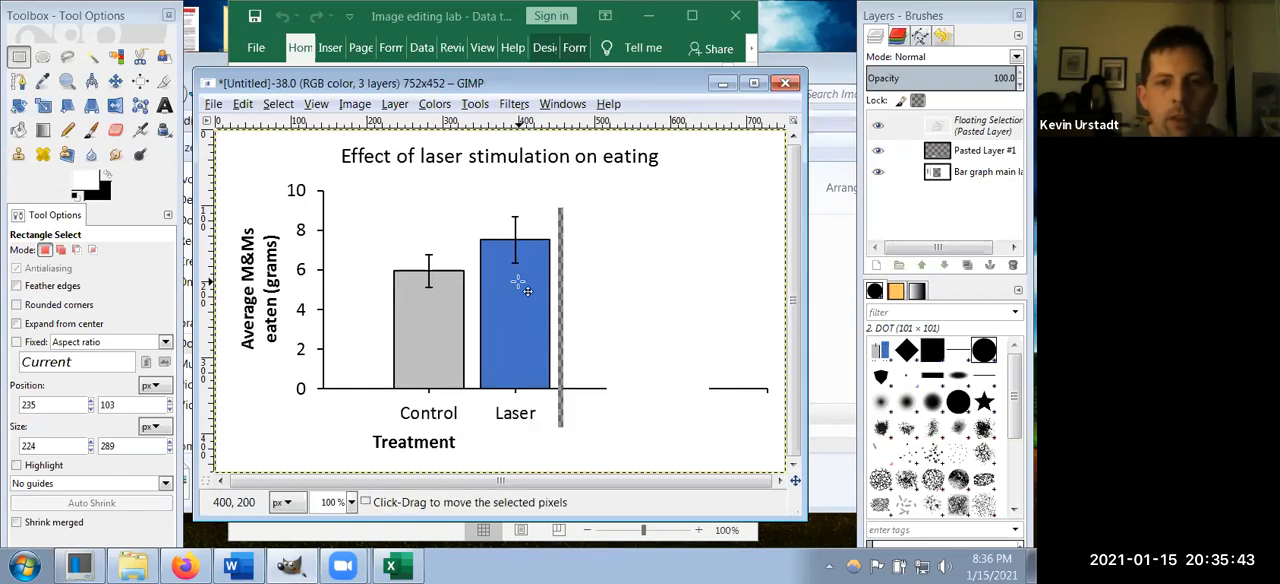
key(Left)
key(Left)
key(Left)
key(Left)
key(Left)
key(Left)
key(Left)
key(Left)
key(Left)
key(Left)
key(Left)
key(Left)
key(Left)
key(Left)
key(Left)
key(Left)
key(Left)
key(Left)
key(Left)
key(Left)
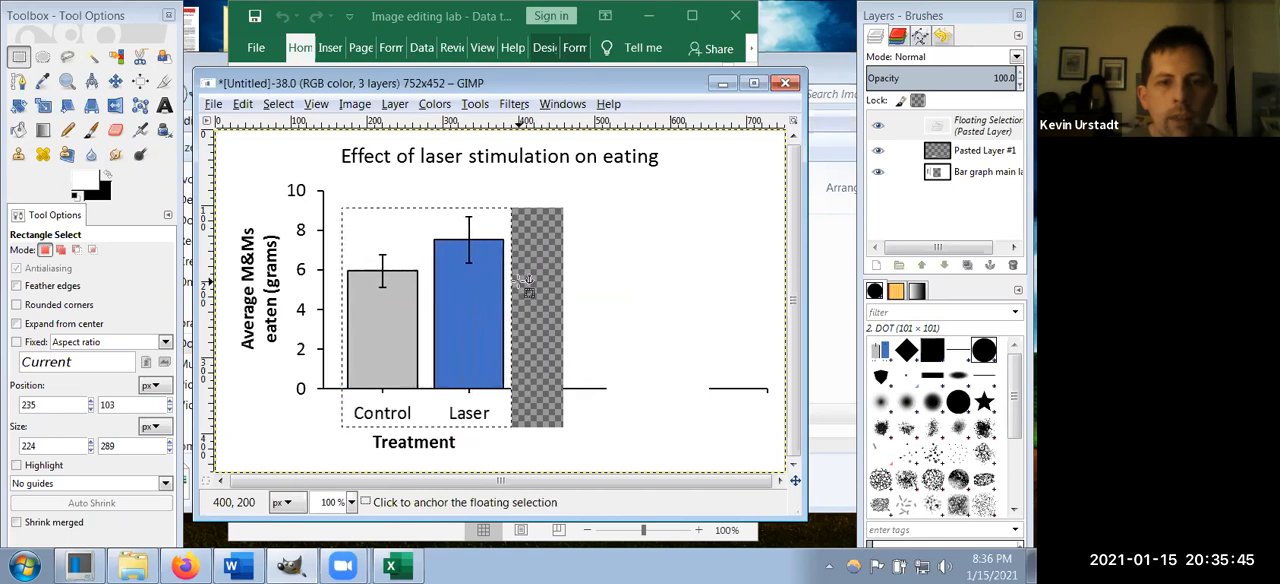
key(Left)
key(Left)
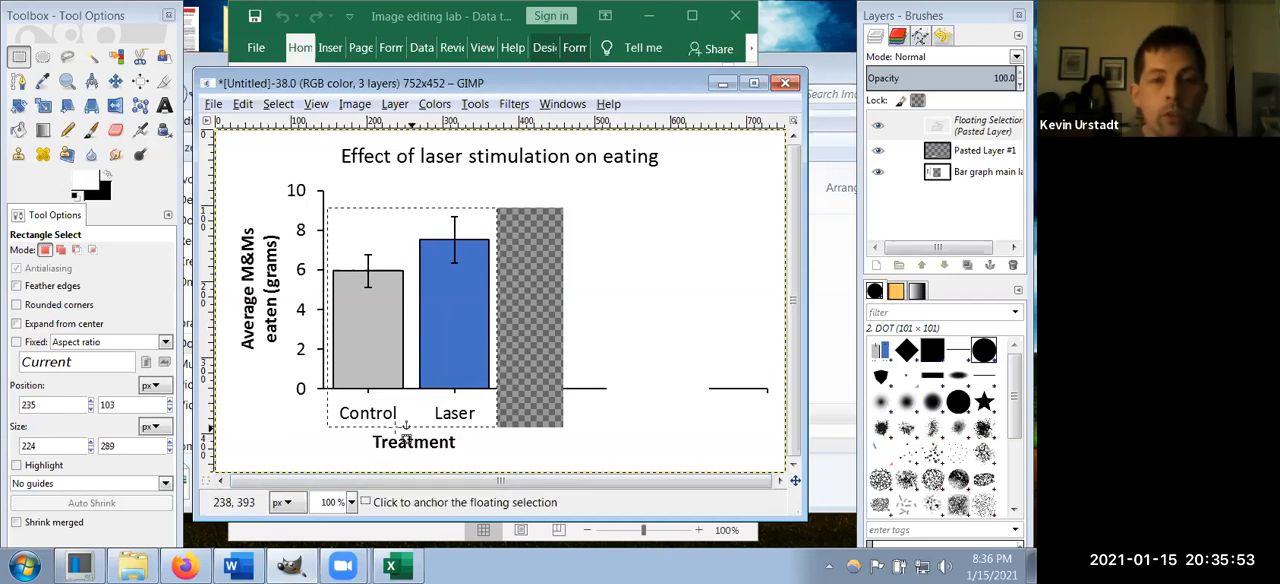
click(240, 215)
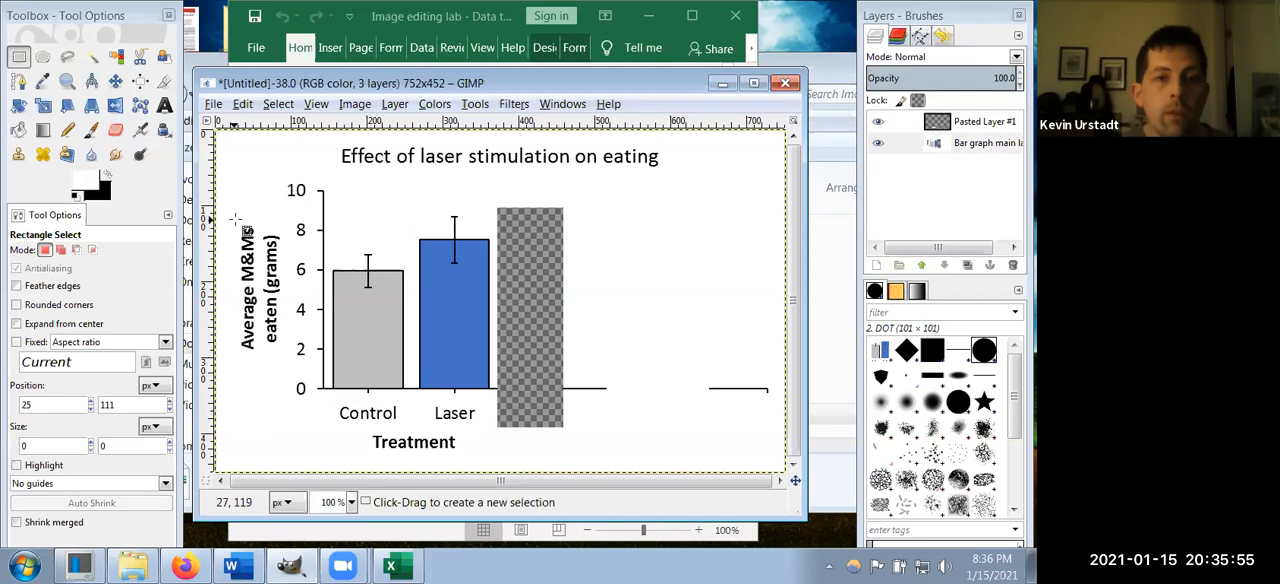
Step: Select the y-axis title in a rectangle of about 67 × 189 px, move it slightly closer to the axis numbers, and anchor it
drag(233, 216, 289, 368)
key(ctrl+x)
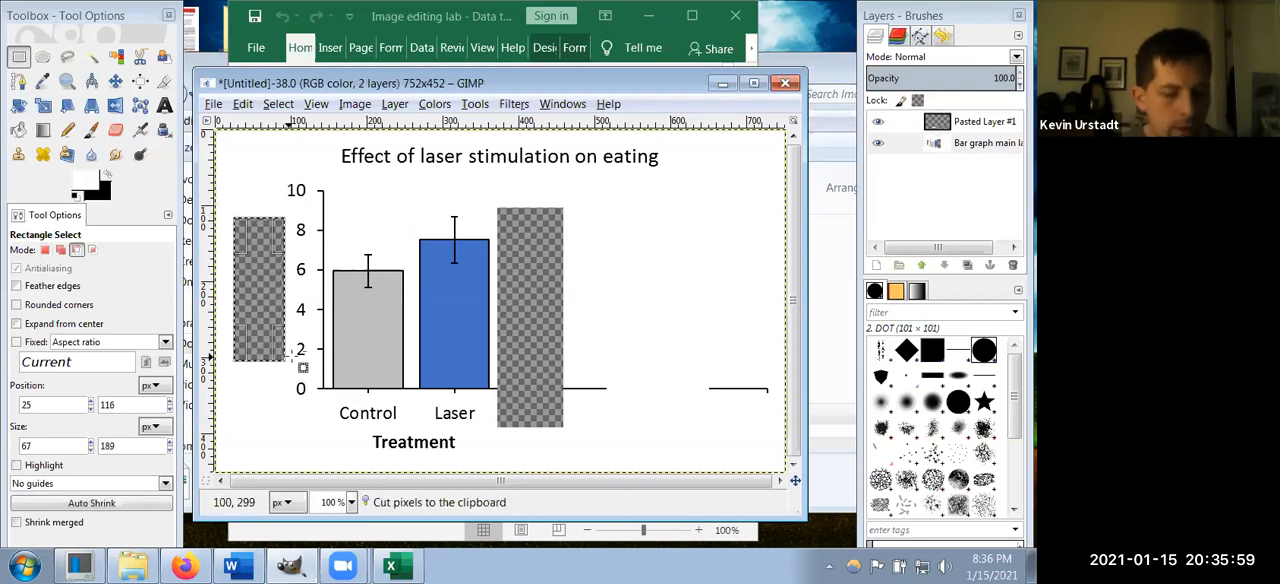
key(ctrl+v)
key(Right)
key(Right)
key(Right)
key(Right)
key(Right)
key(Right)
key(Right)
key(Right)
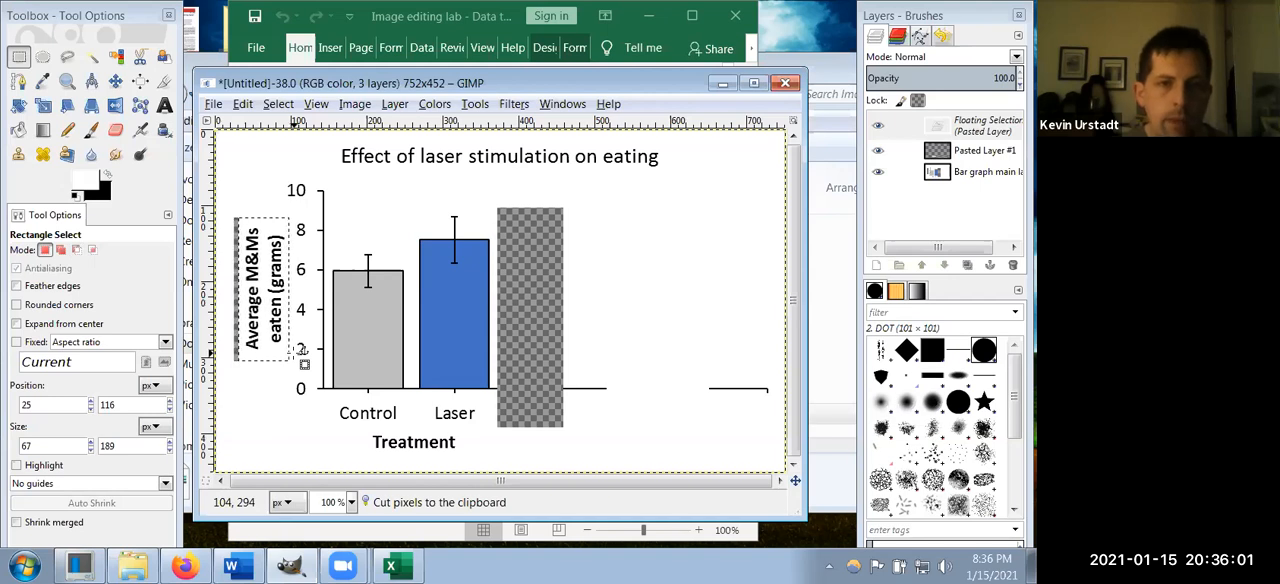
key(Left)
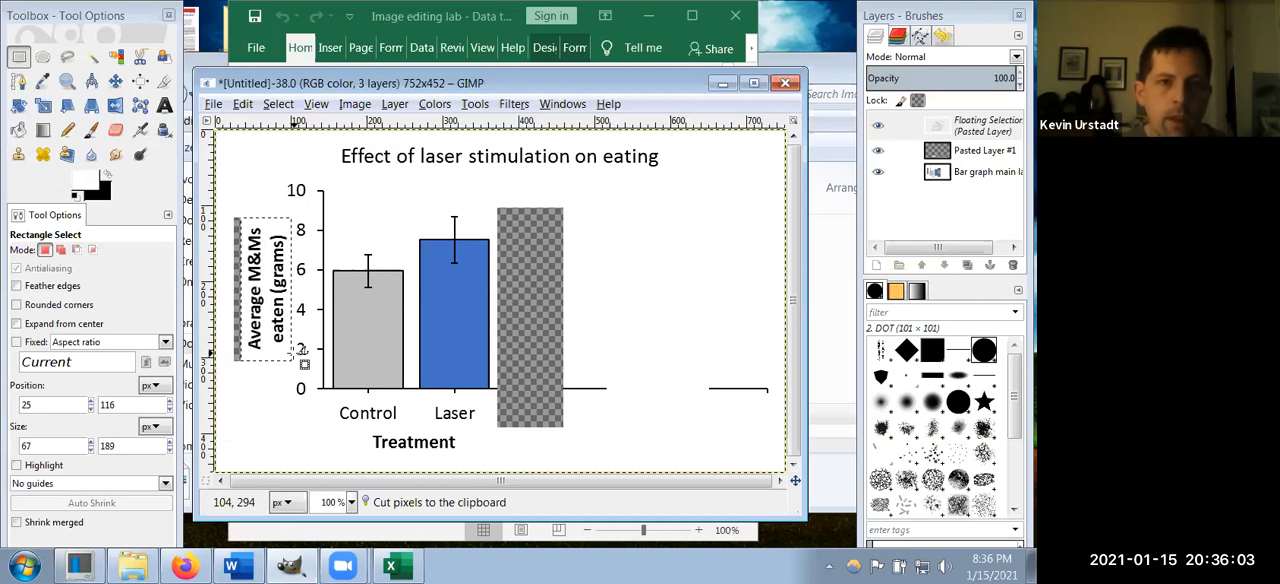
click(277, 183)
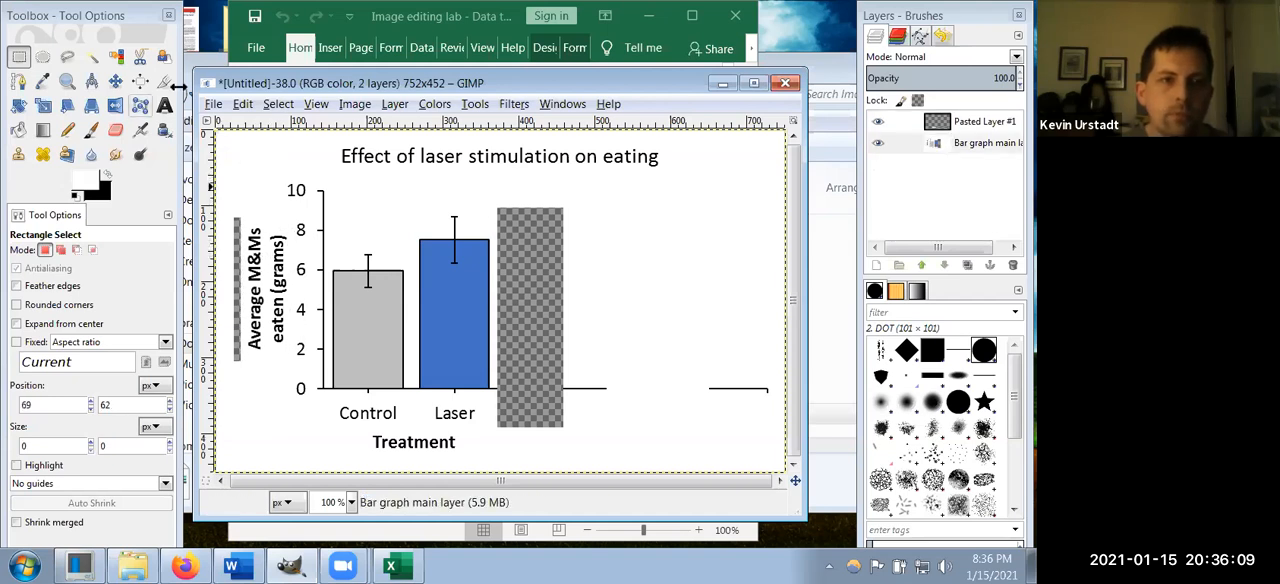
Step: Flatten the image to merge the Treatment label layer and the Bar graph main layer into one
click(967, 122)
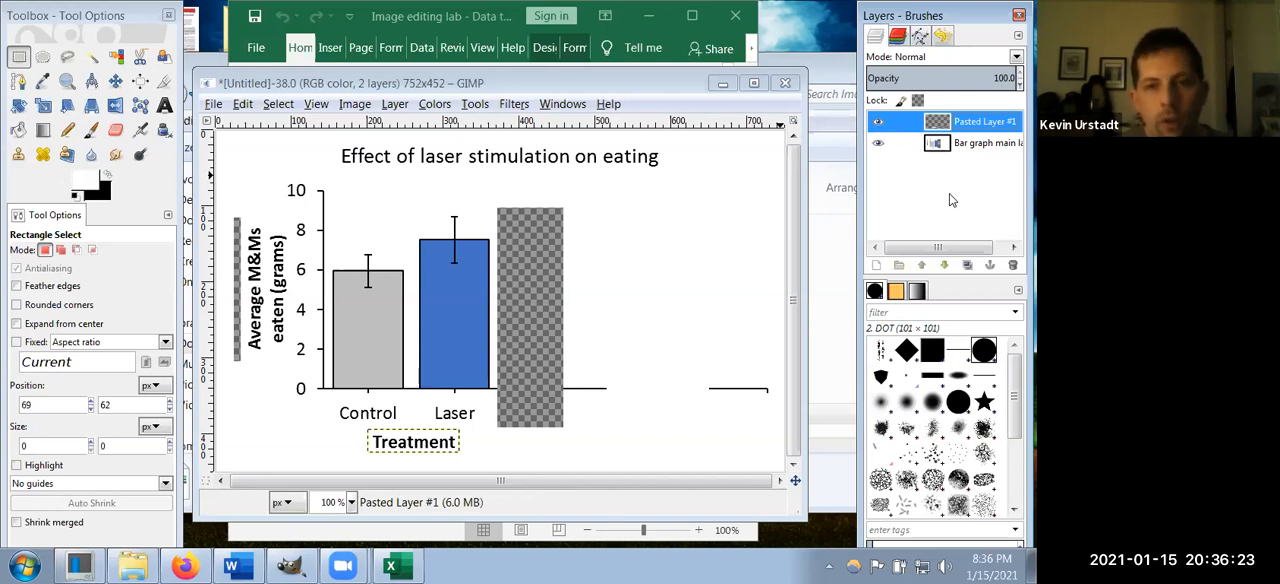
click(355, 105)
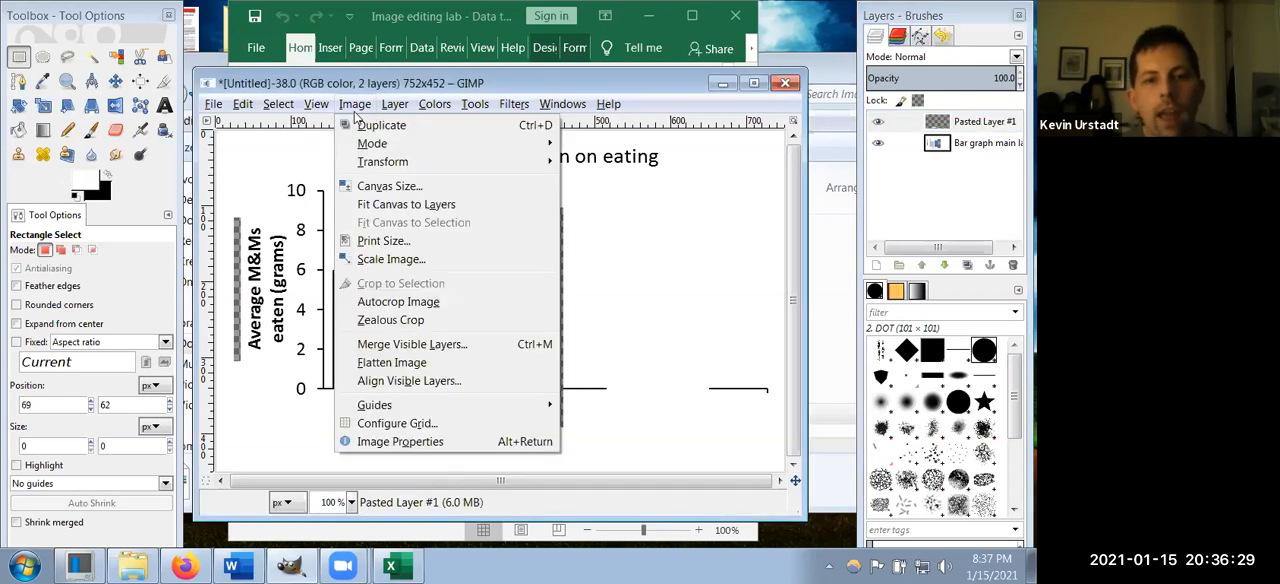
click(421, 366)
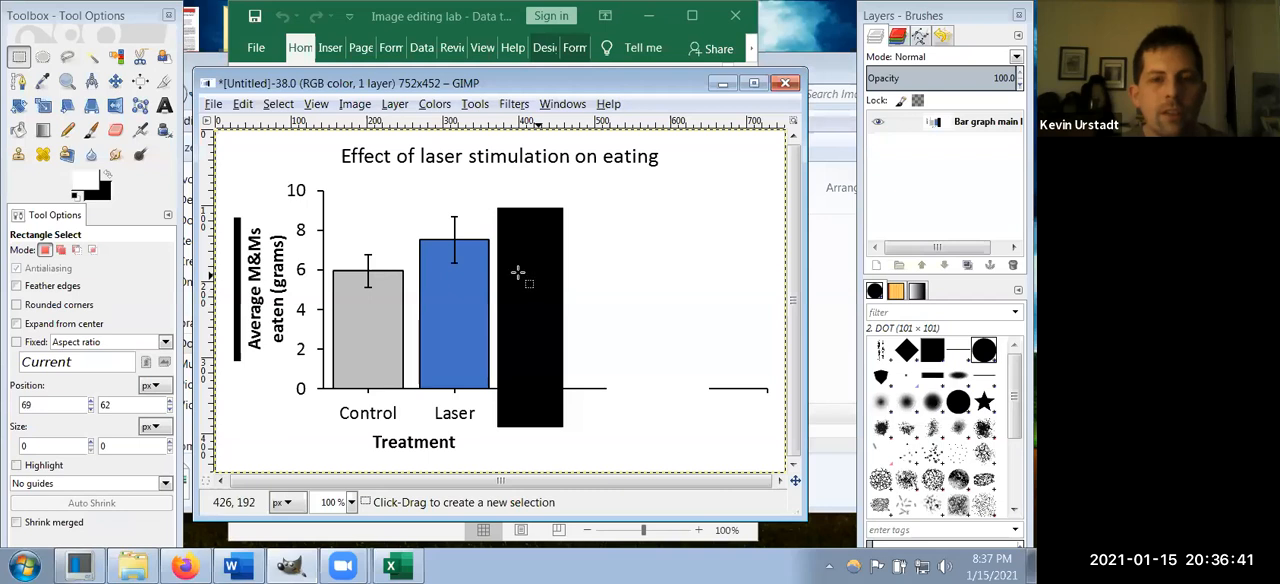
Step: Try to fill the black block beside the Laser bar with white using Bucket Fill, and undo the fill
click(18, 131)
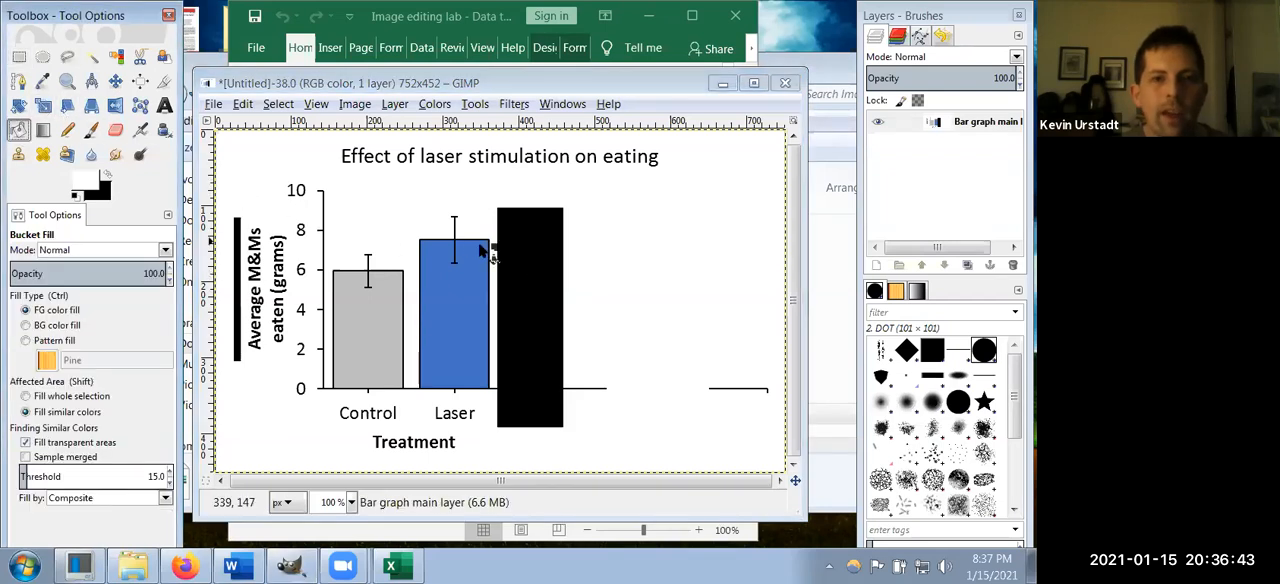
click(517, 256)
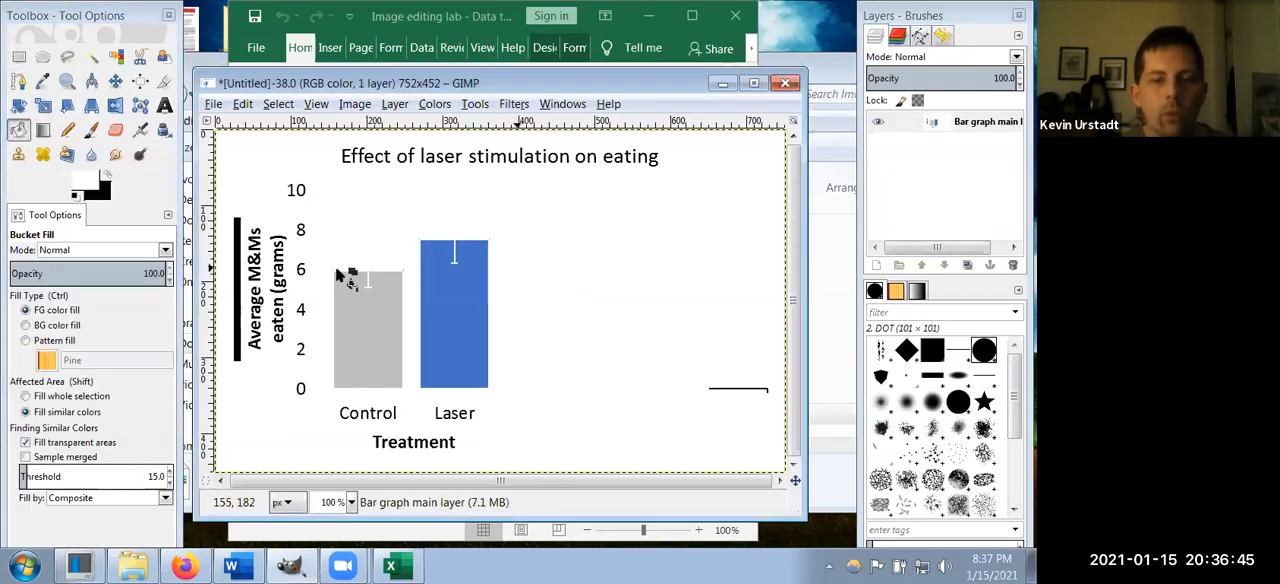
key(ctrl+z)
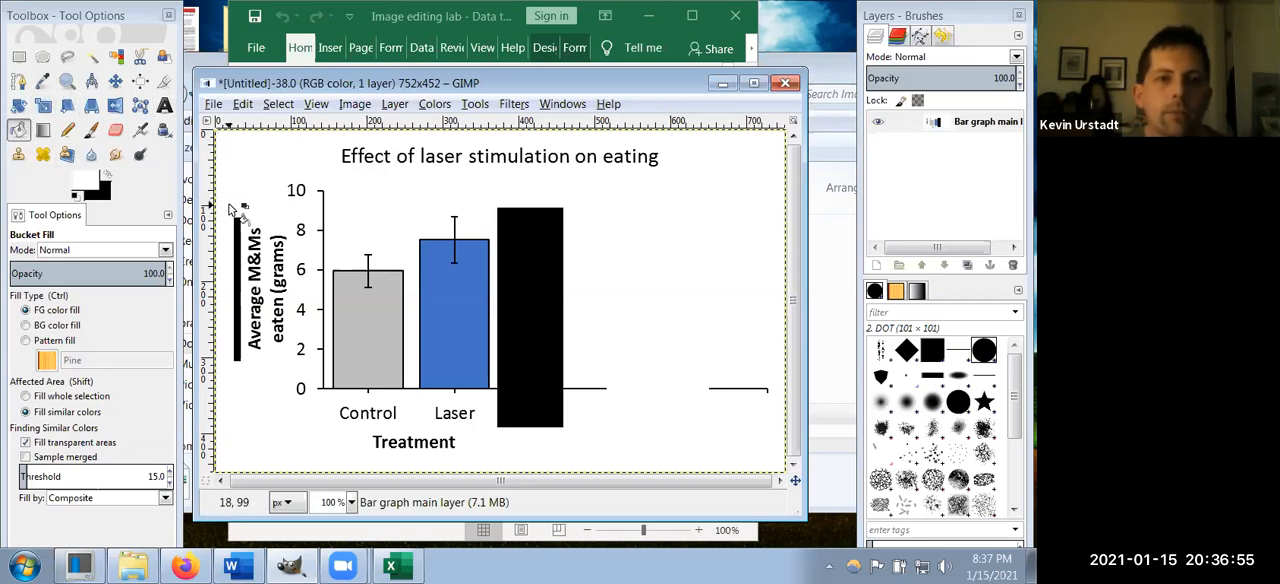
click(108, 177)
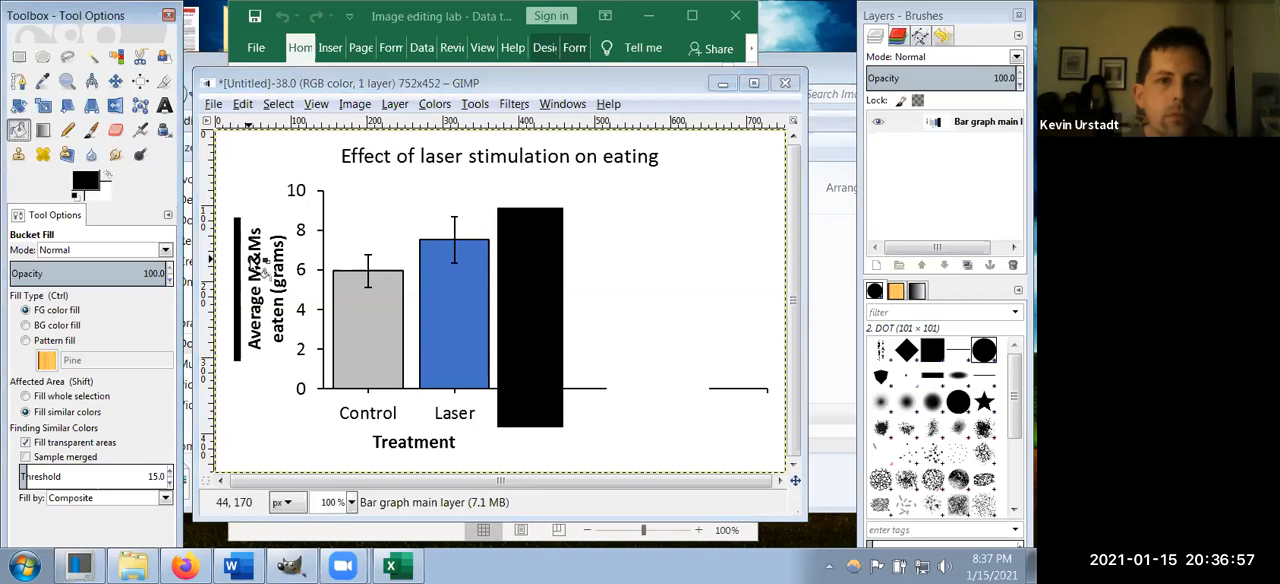
click(541, 286)
click(108, 177)
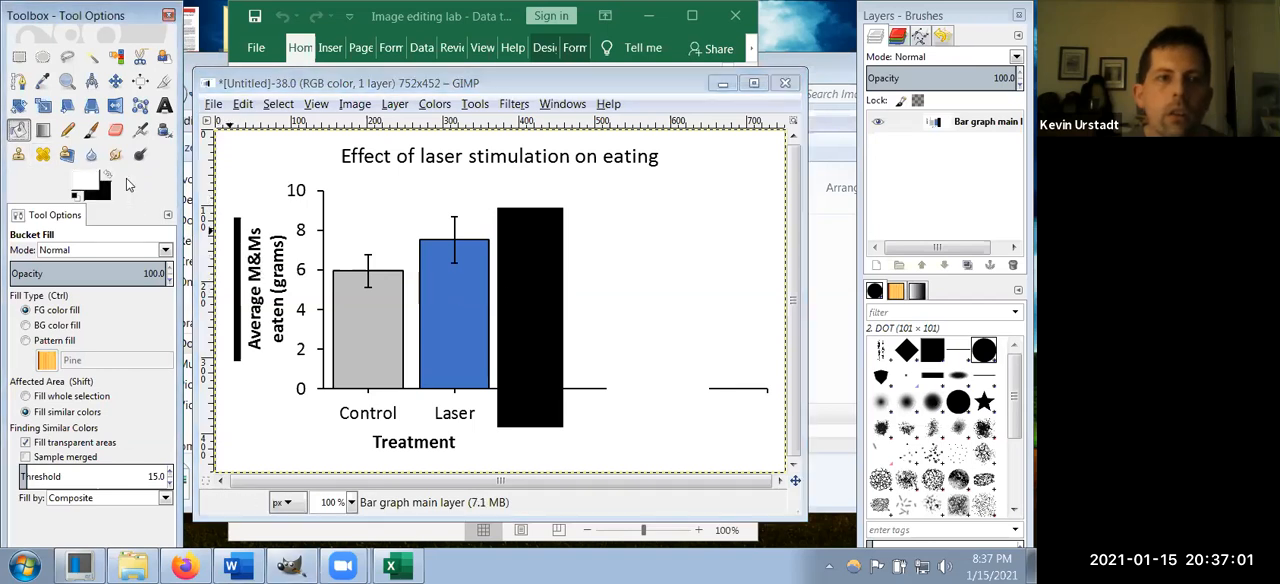
click(553, 263)
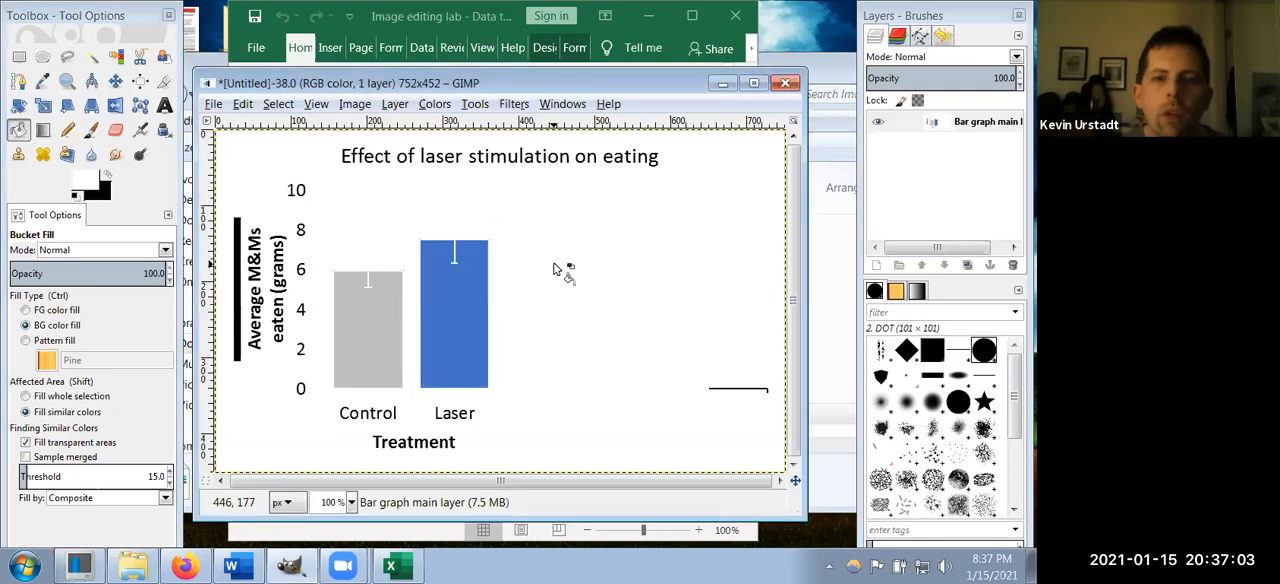
ctrl+click(553, 270)
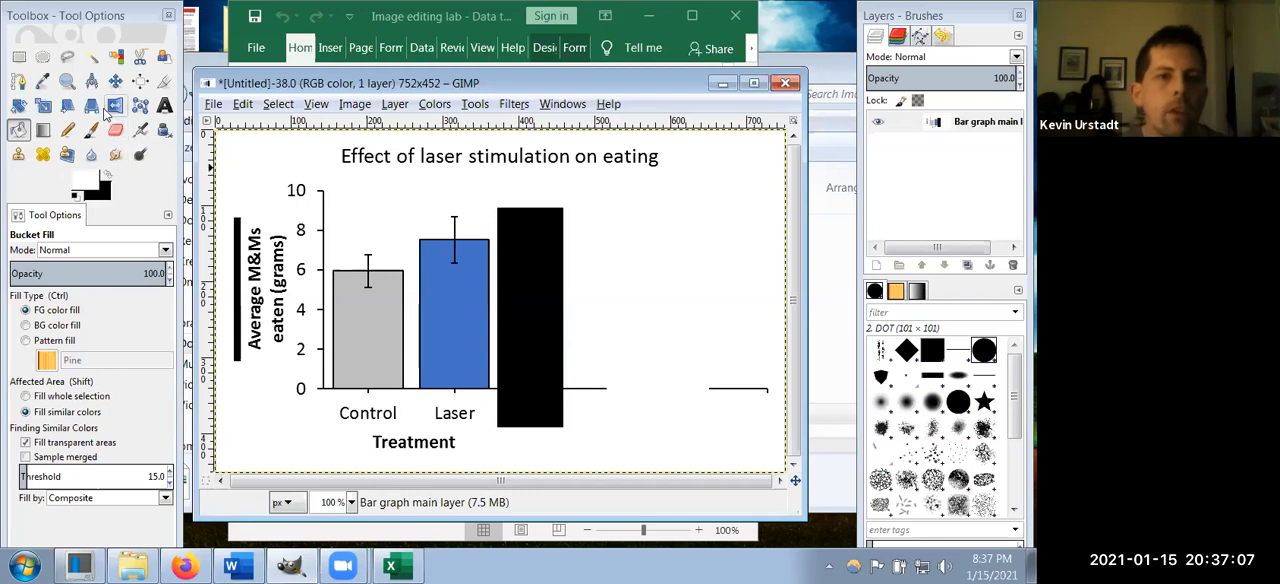
Step: Cut and paste the chart title in a selection of about 435 × 41 px, shift it to the image's left edge, and anchor it
click(19, 56)
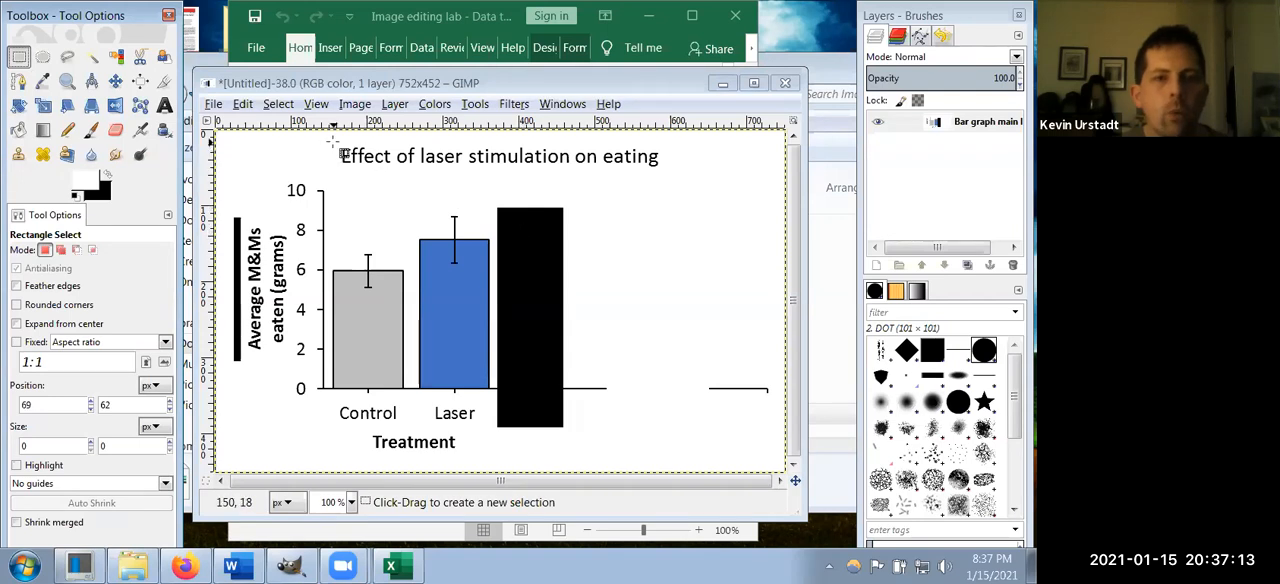
drag(333, 140, 663, 173)
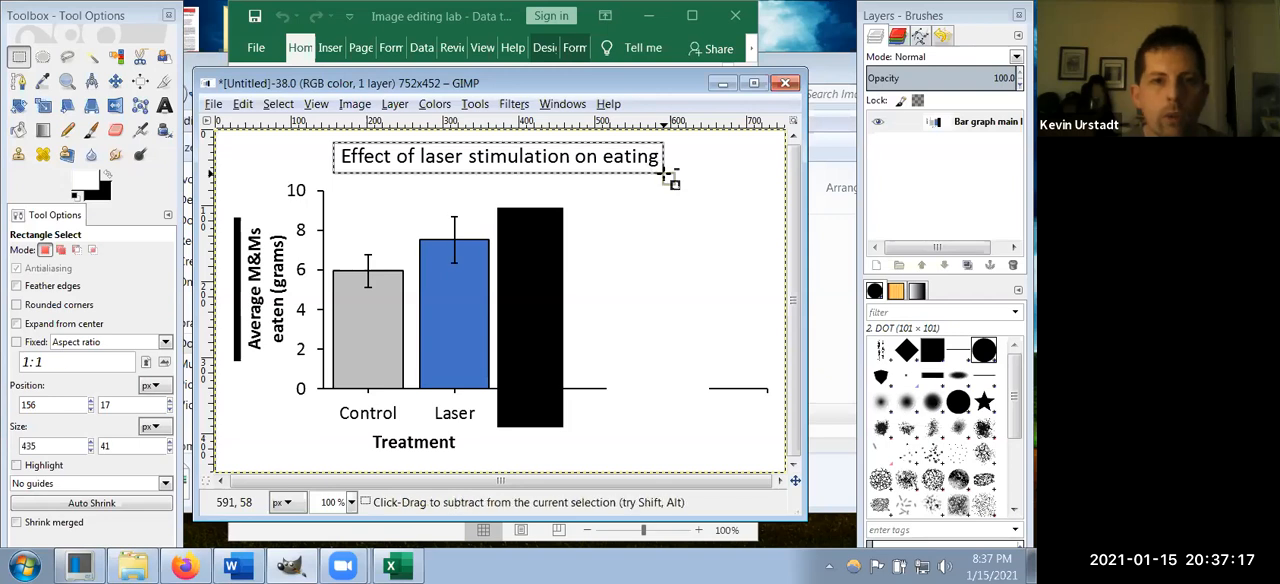
key(ctrl+x)
key(ctrl+v)
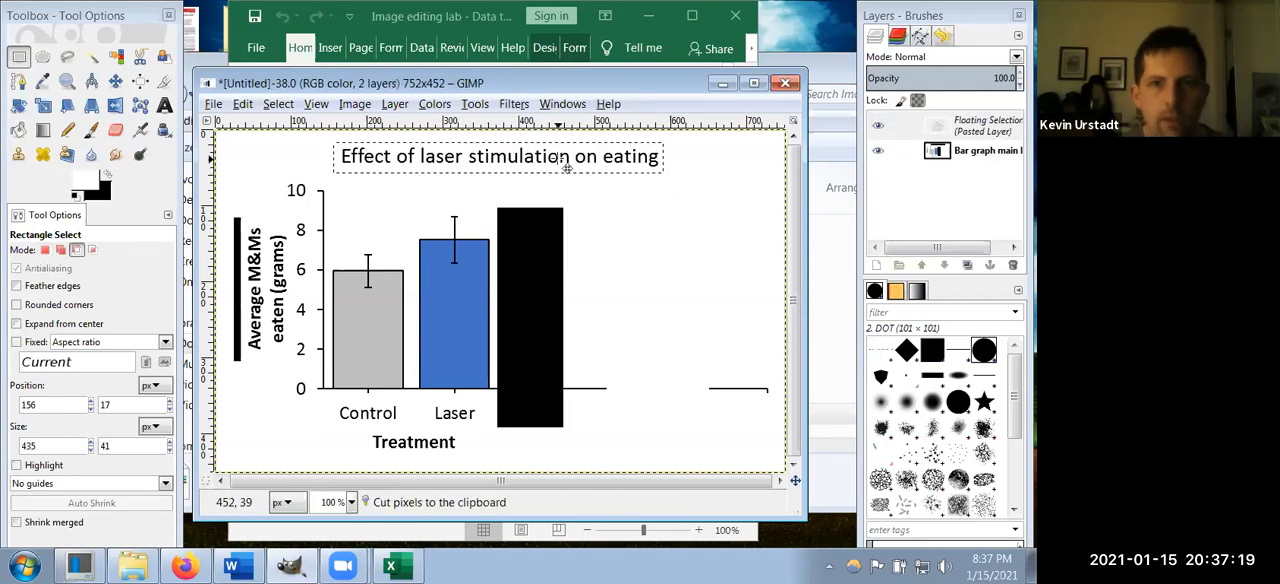
drag(566, 166, 432, 171)
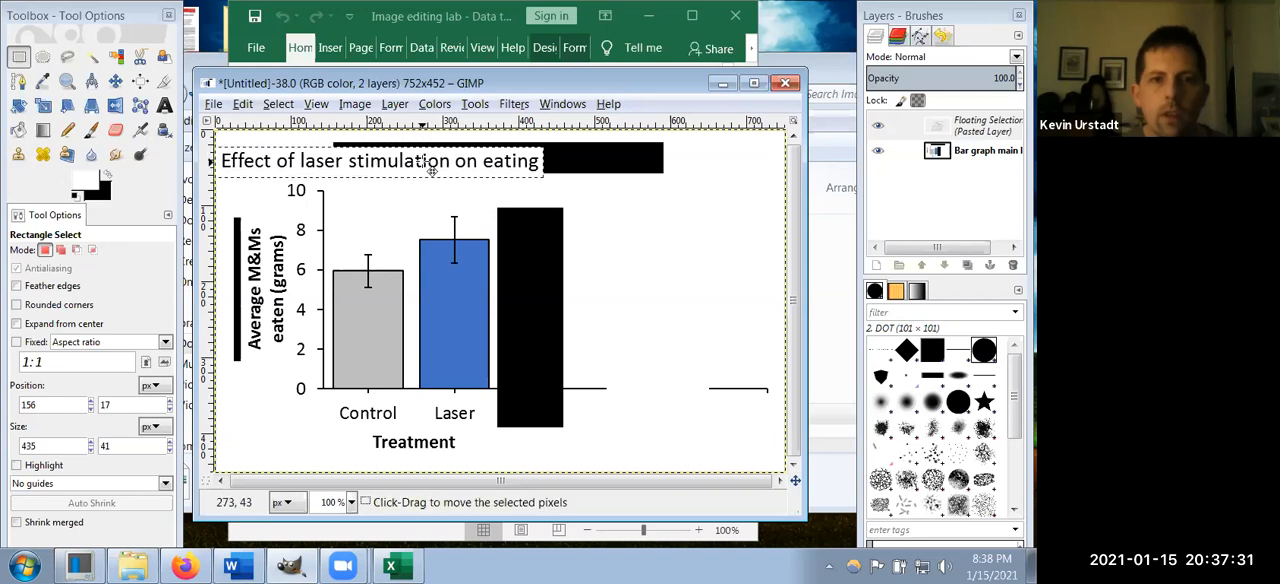
click(19, 130)
click(605, 152)
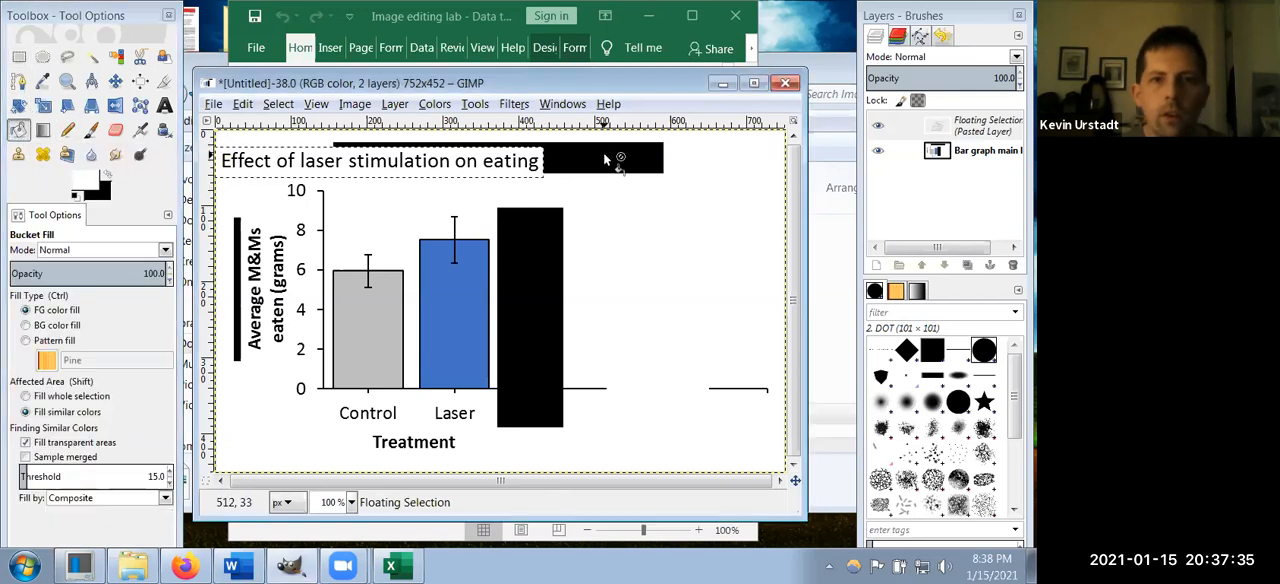
click(19, 56)
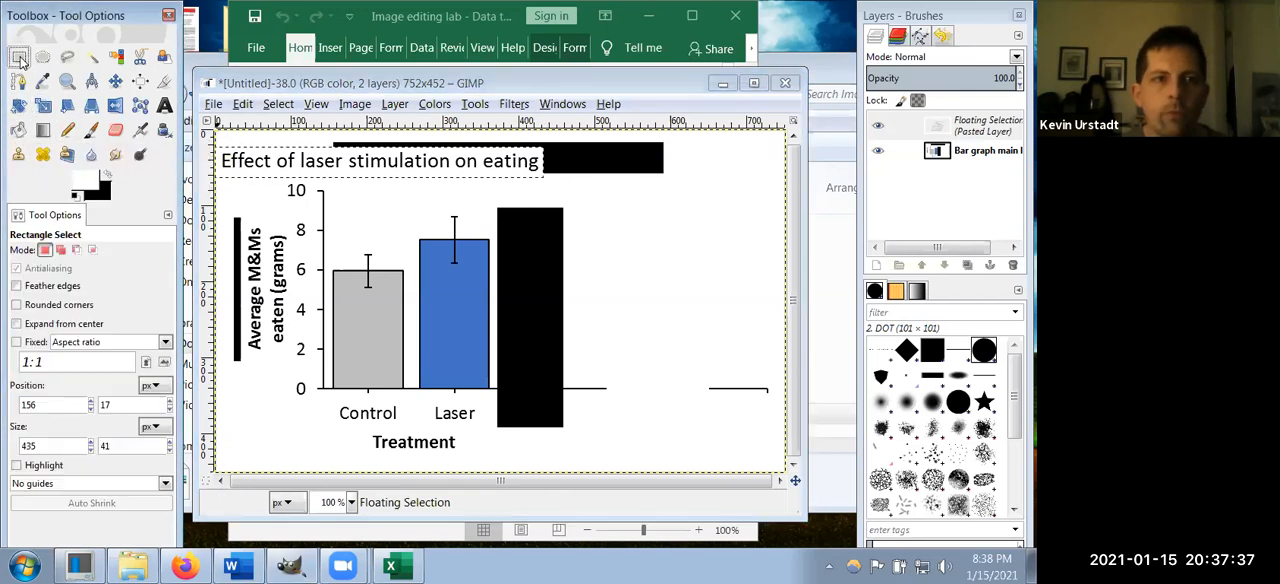
click(598, 205)
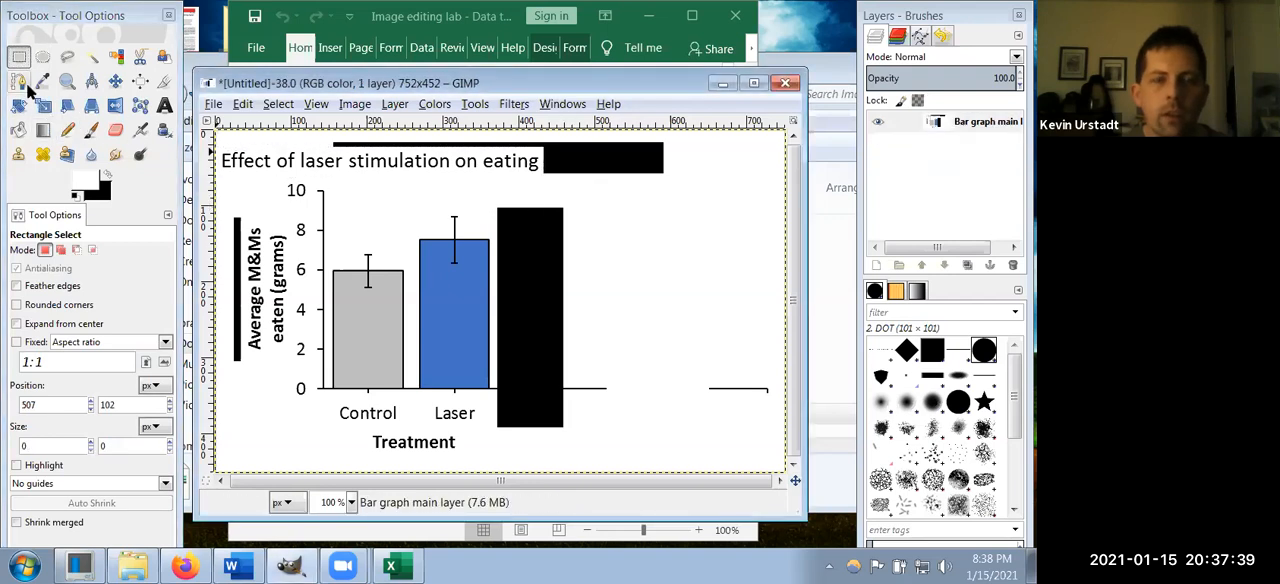
Step: Fill the black areas around the chart title and beside the y-axis title with white using Bucket Fill
click(19, 130)
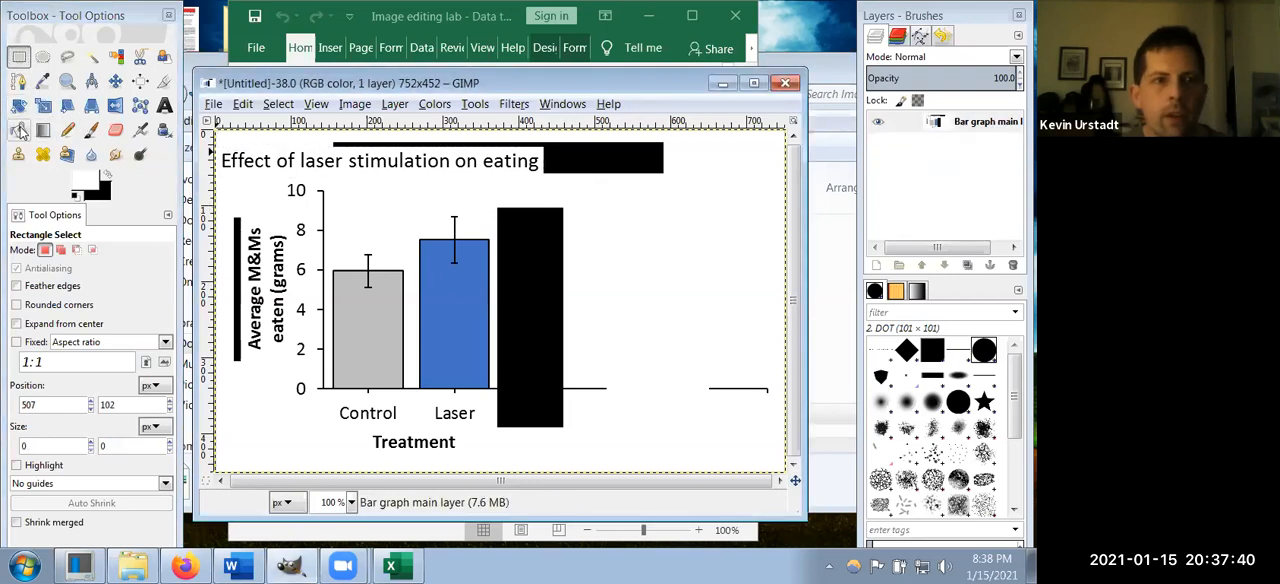
click(605, 165)
click(237, 270)
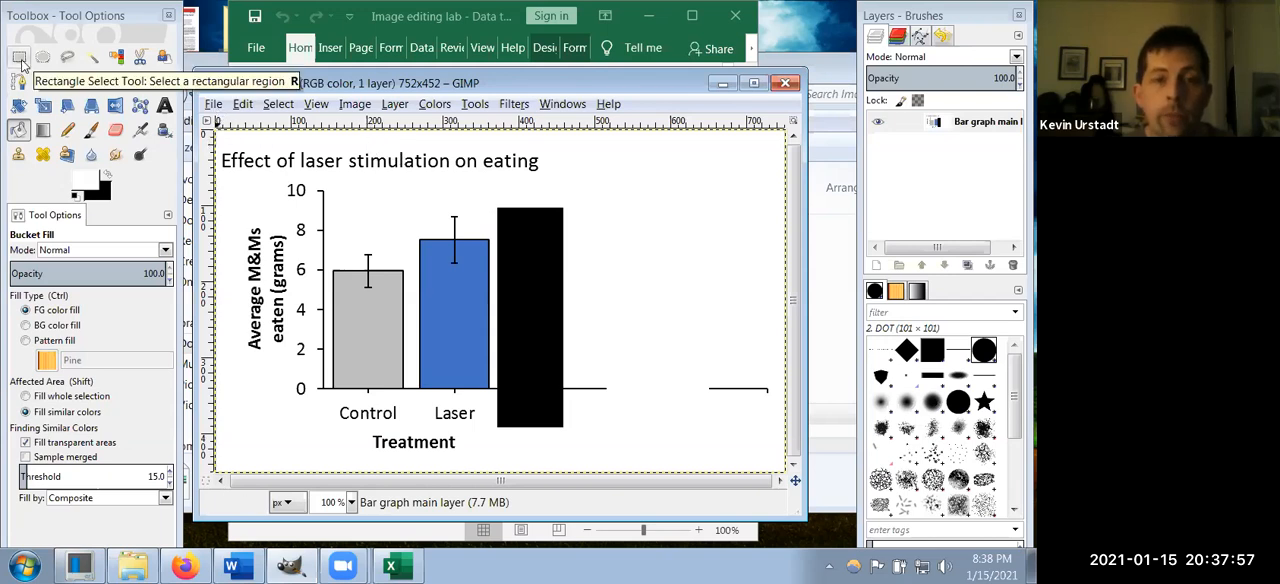
Step: Resize the image canvas to 461 × 443 px, keeping the X and Y offsets at 0
click(348, 108)
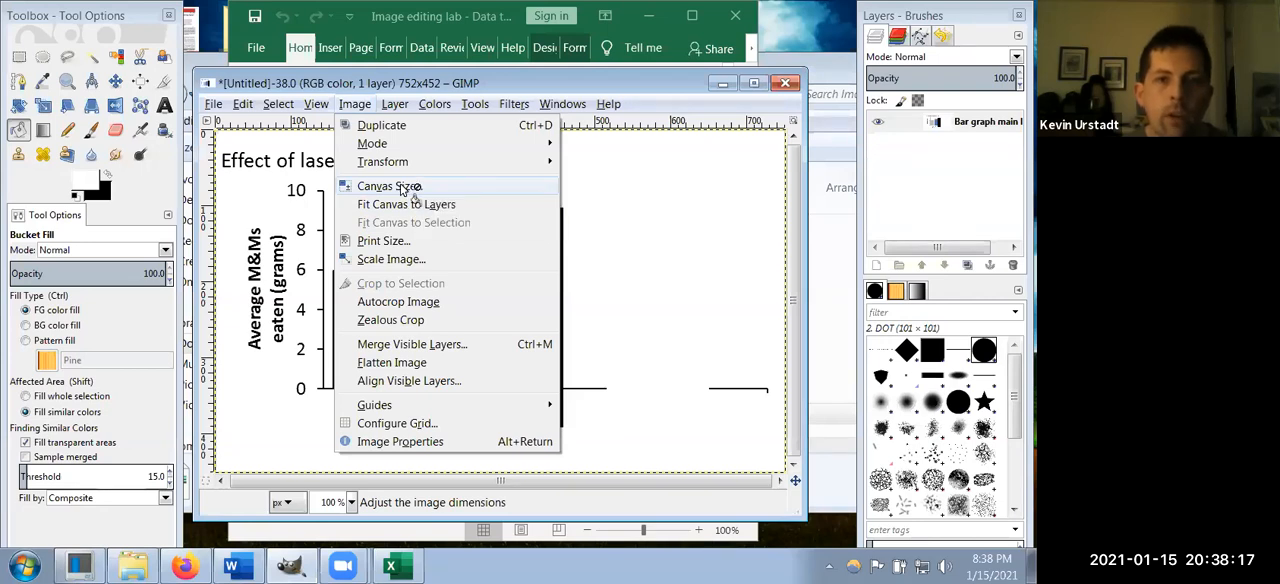
click(403, 189)
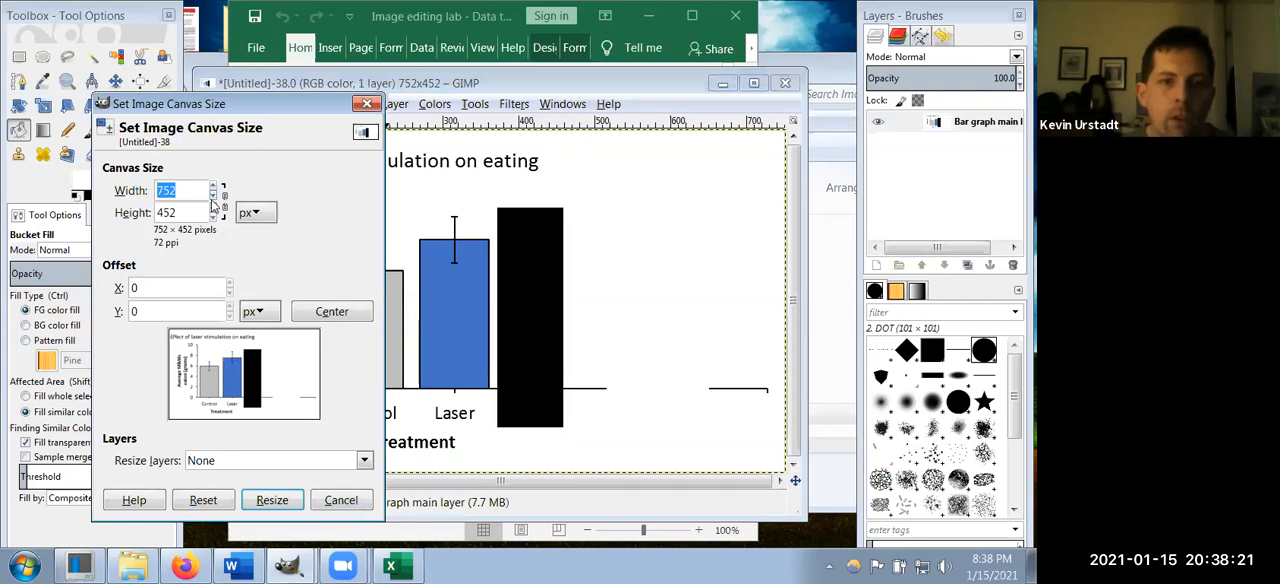
drag(212, 198, 212, 198)
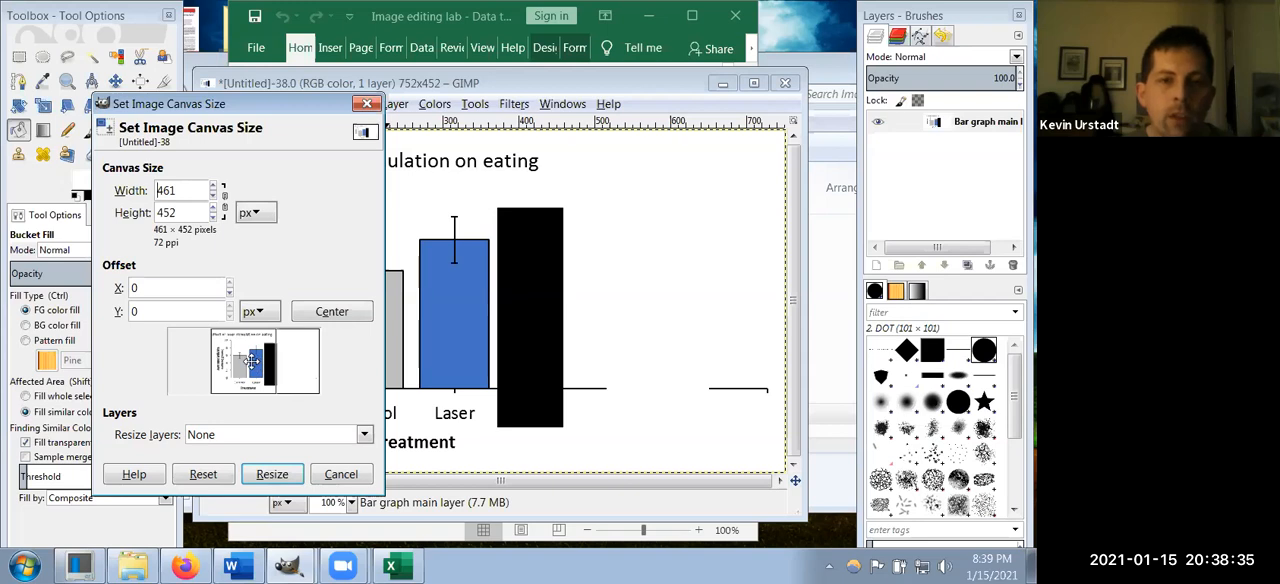
drag(260, 361, 288, 375)
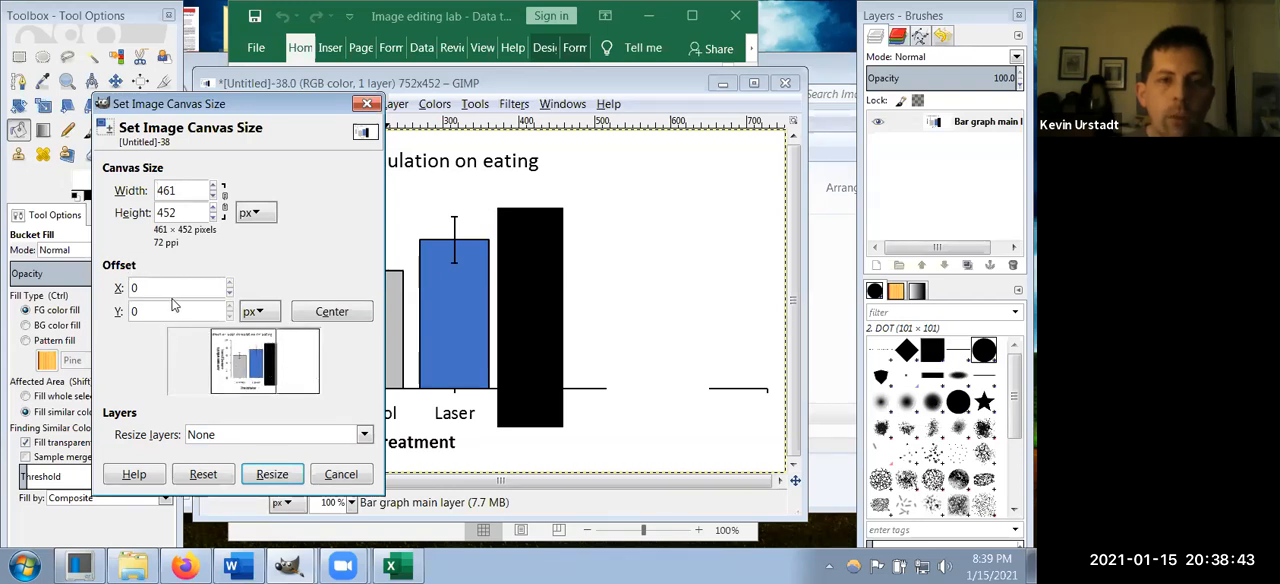
click(214, 218)
click(214, 218)
click(214, 218)
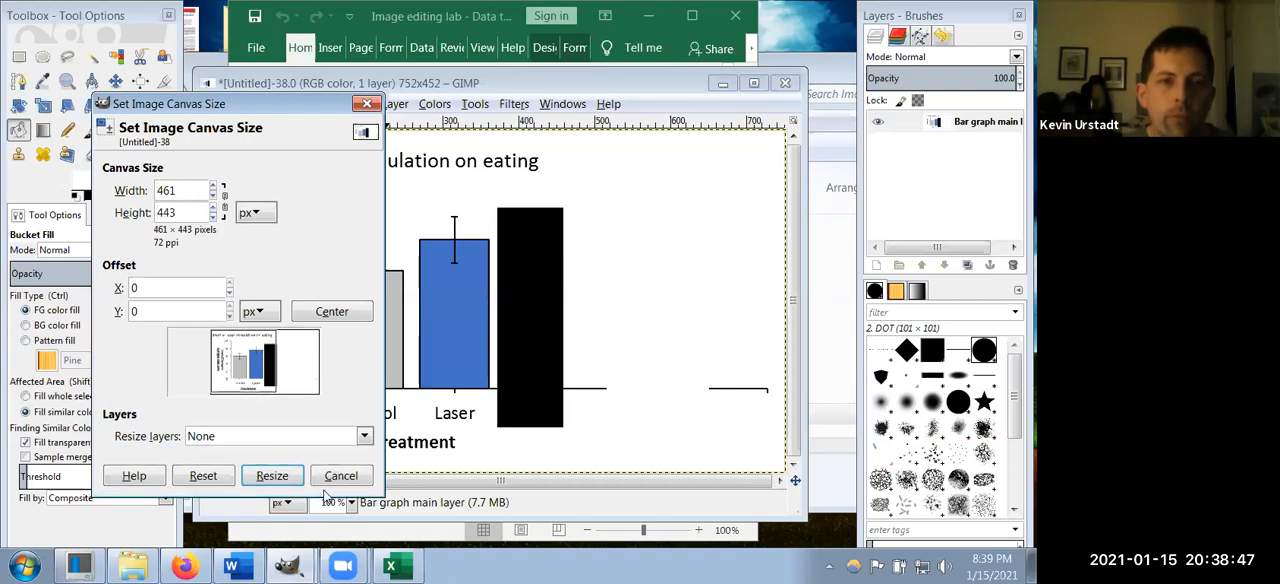
click(289, 482)
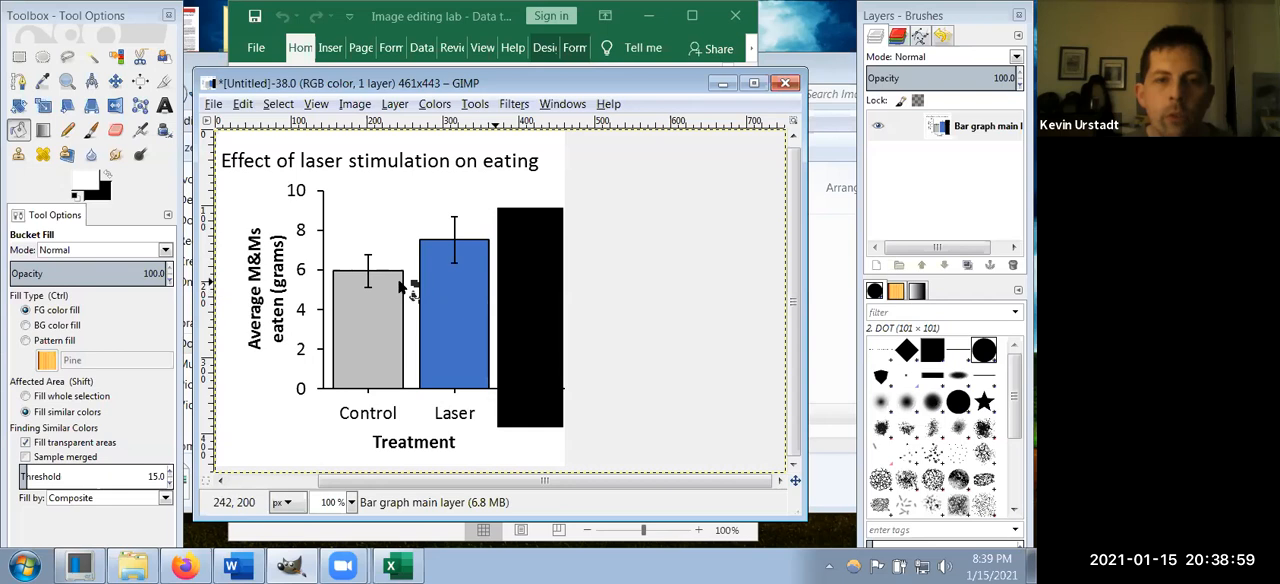
Step: Make white the background color and cut out the black block beside the Laser bar with a selection of about 120 × 318 px
click(18, 58)
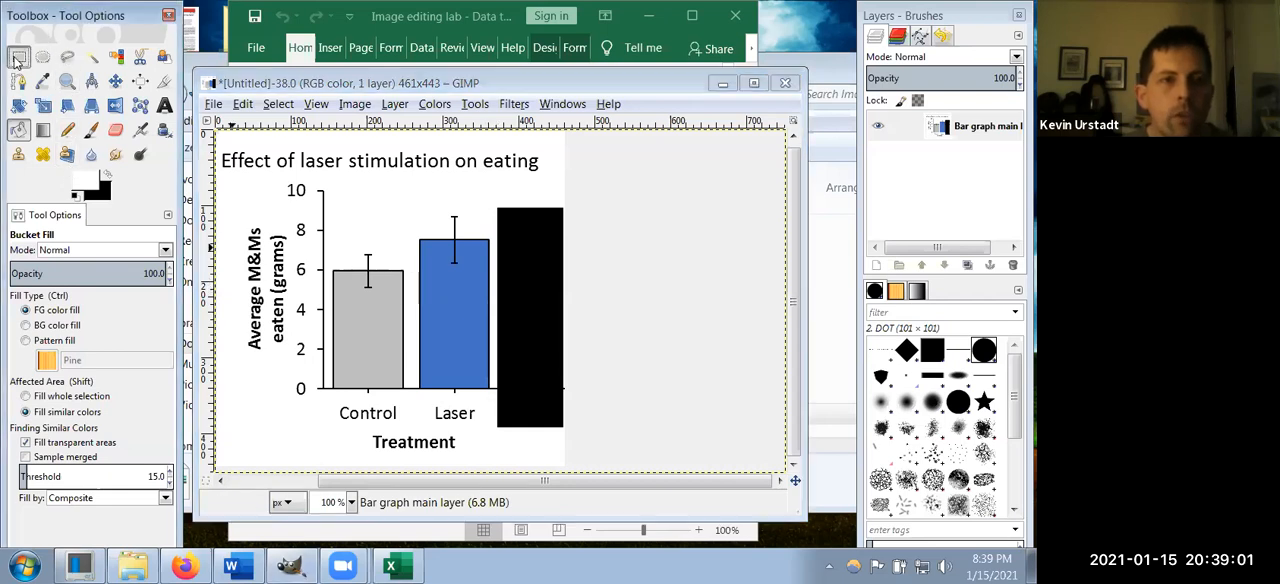
click(108, 177)
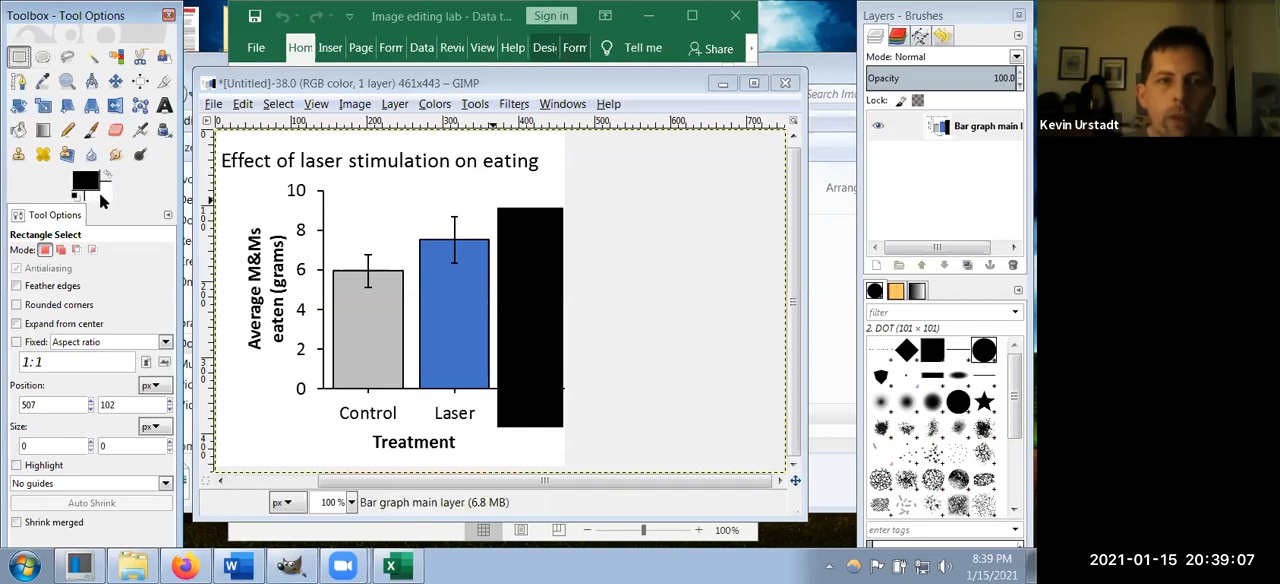
drag(495, 201, 590, 437)
key(ctrl+x)
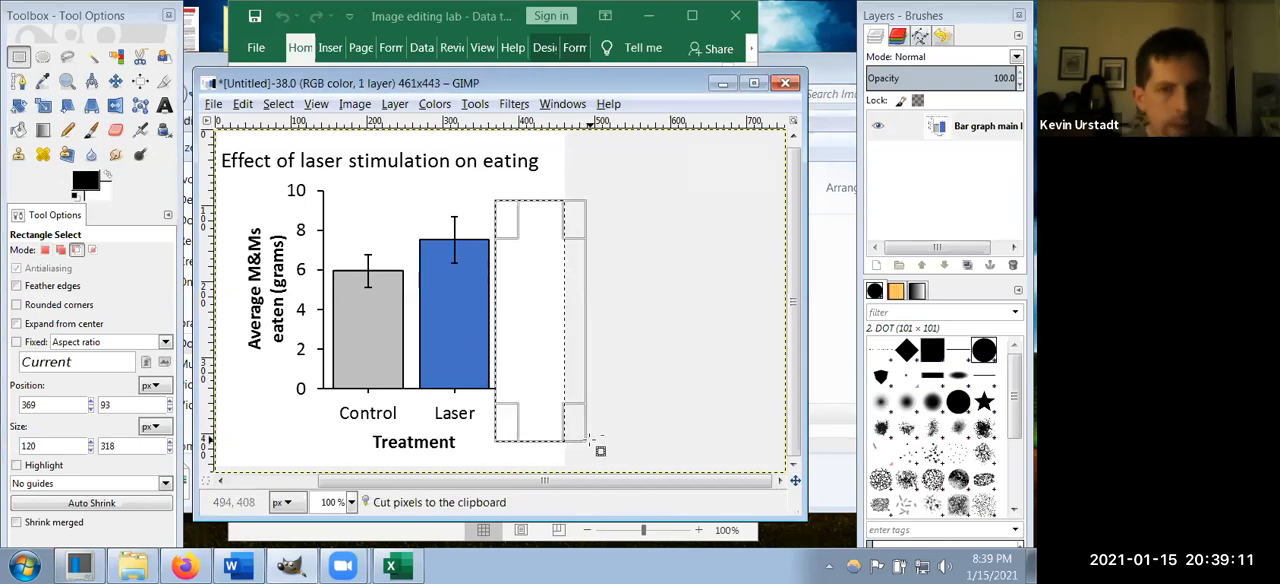
click(653, 372)
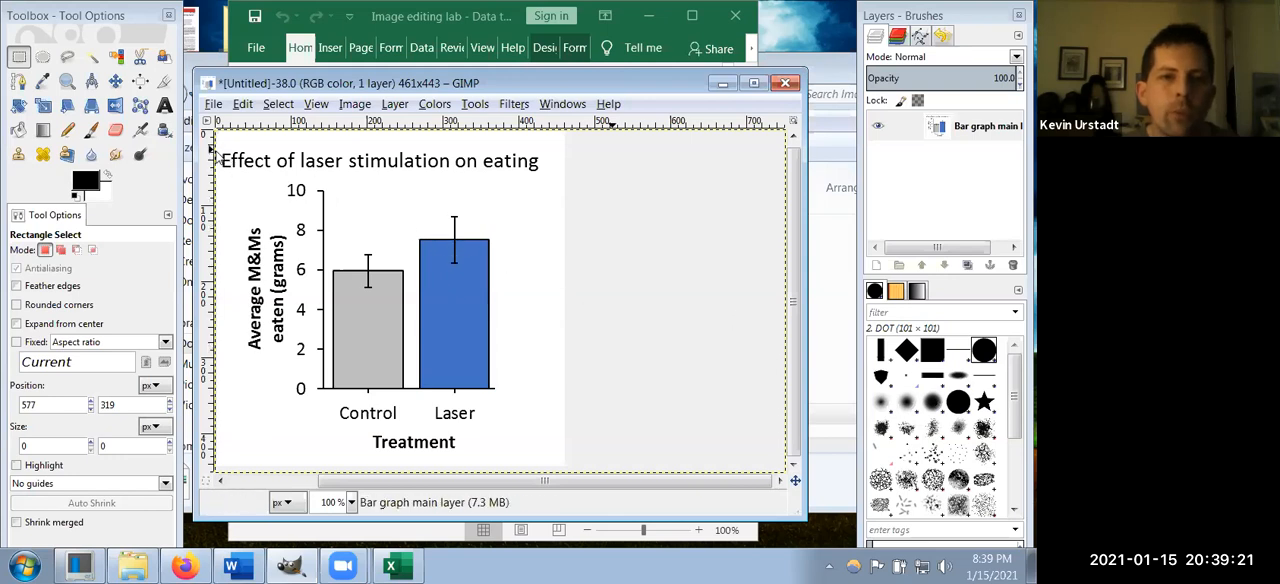
Step: Cut and paste the title words "Effect of laser stimulation" in a selection of about 307 × 37 px, shift them upward, and anchor them
drag(221, 147, 449, 174)
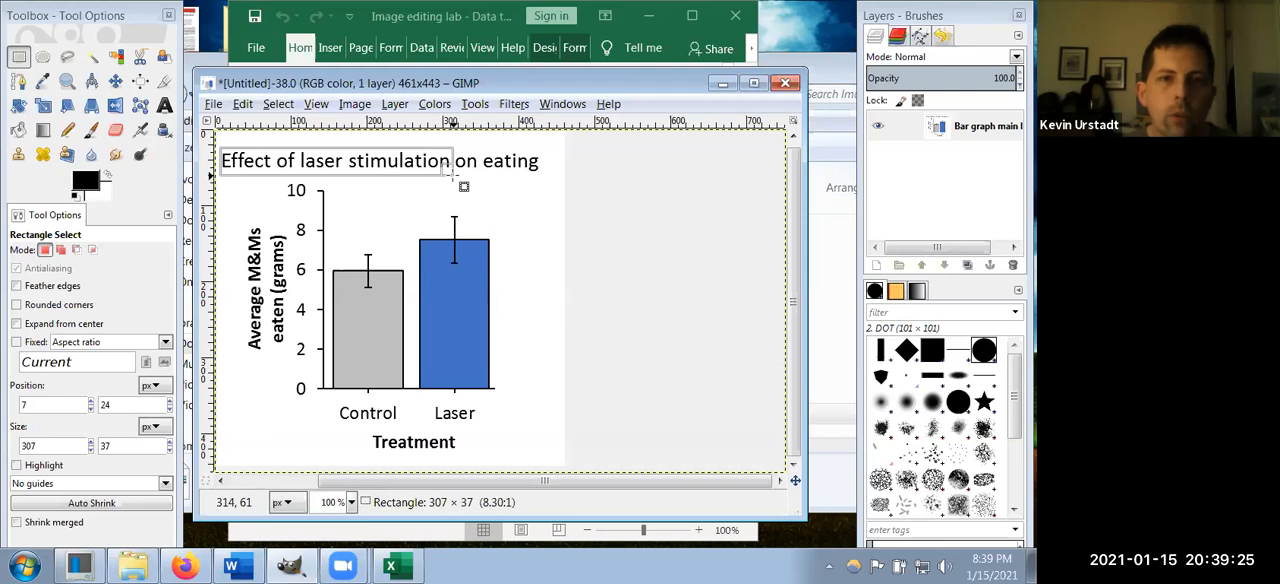
key(ctrl+x)
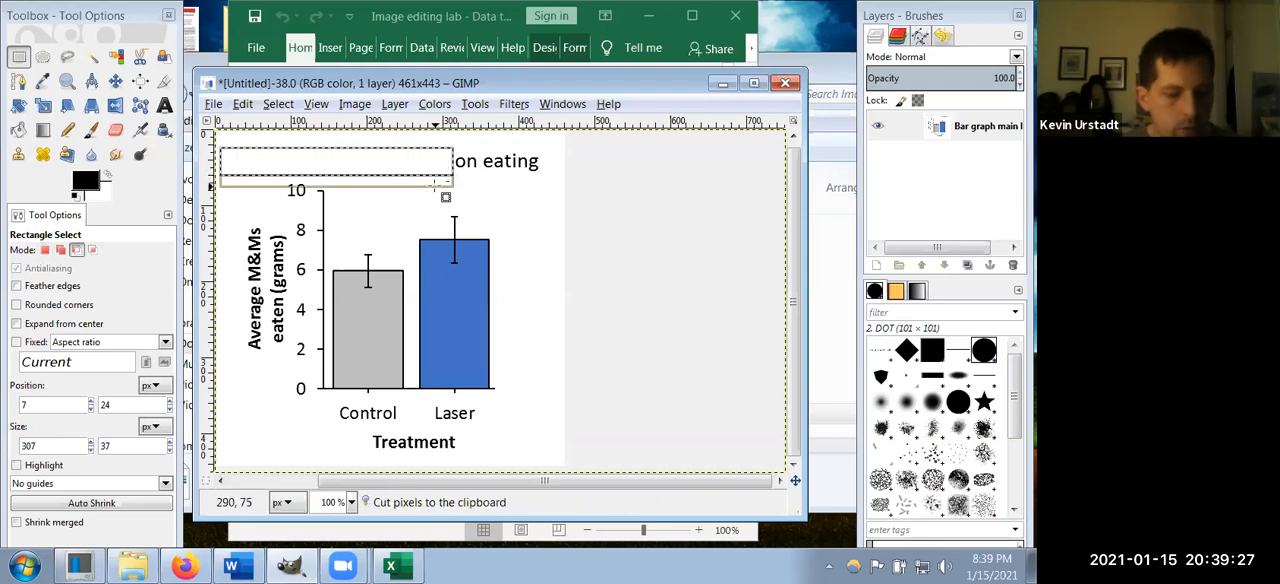
key(ctrl+v)
drag(329, 168, 333, 158)
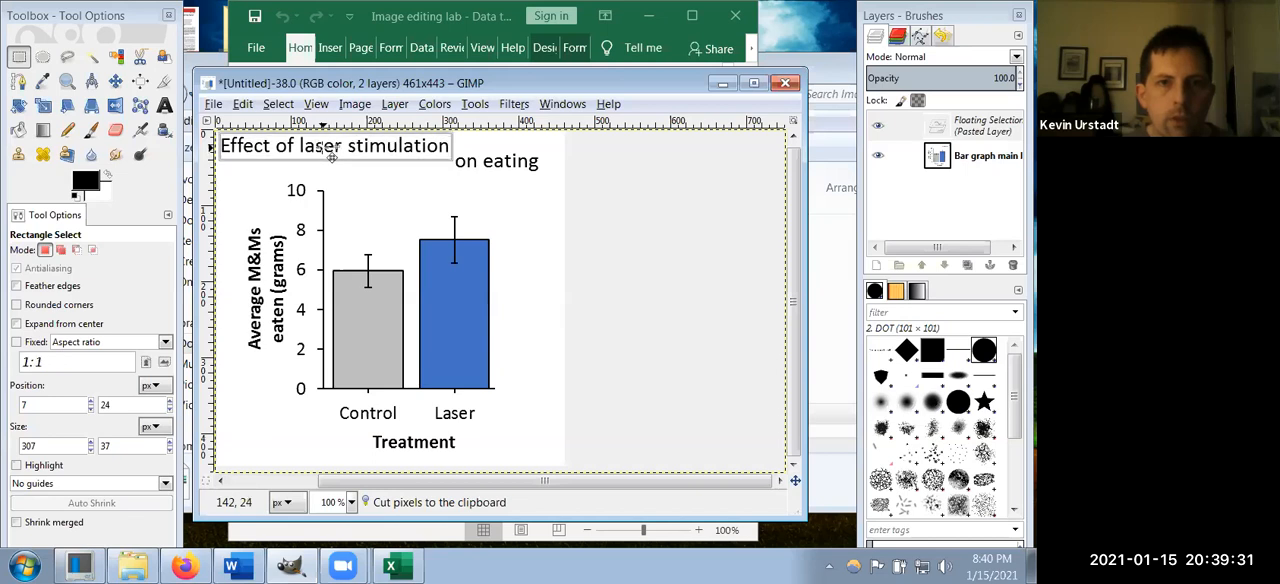
click(456, 176)
Step: Cut and paste "on eating" in a selection of about 135 × 27 px, move it beneath the first title line, and anchor it
drag(456, 176, 321, 169)
key(ctrl+x)
key(ctrl+v)
key(Left)
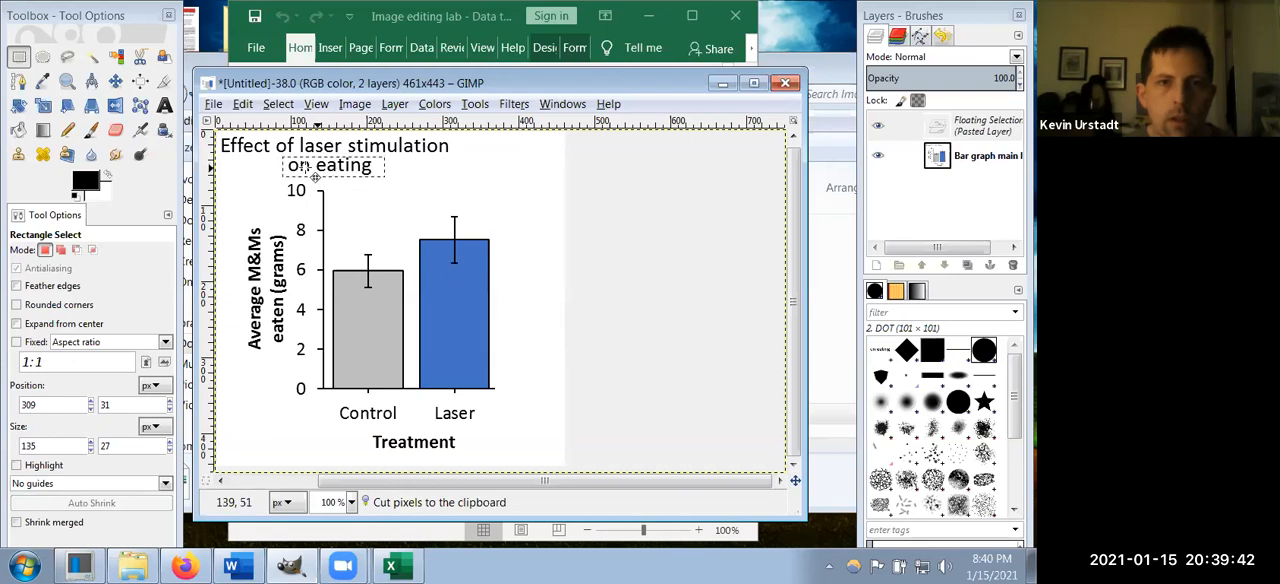
click(228, 178)
click(224, 177)
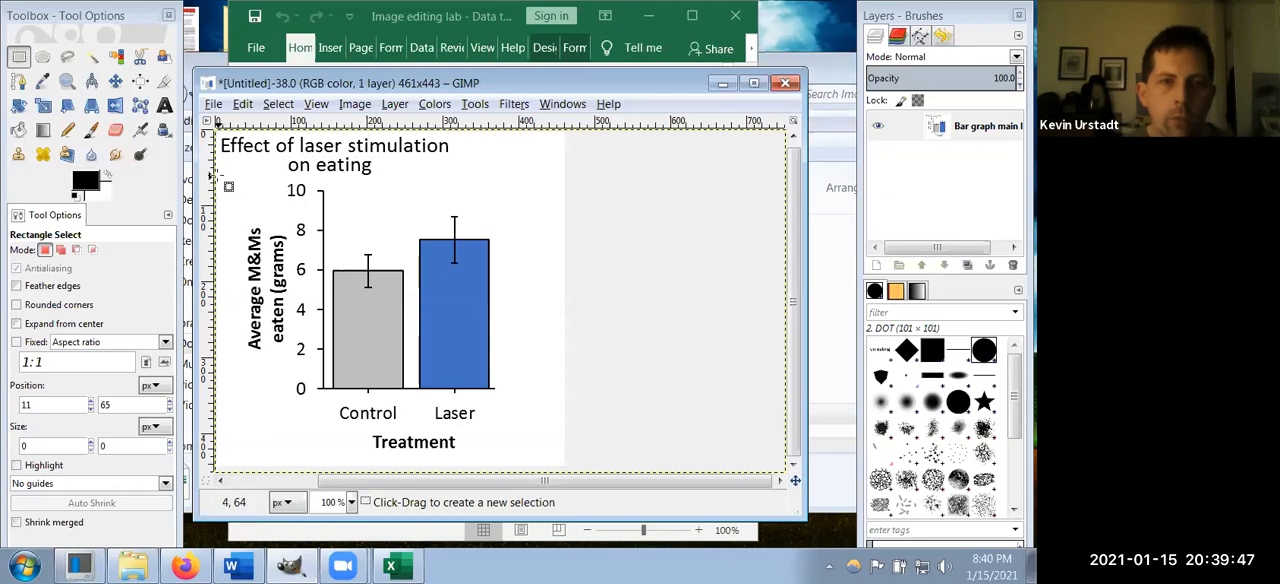
Step: Cut and paste the two-line title in a selection of about 314 × 58 px, shift it right above the bars, and anchor it
drag(218, 175, 469, 146)
click(370, 189)
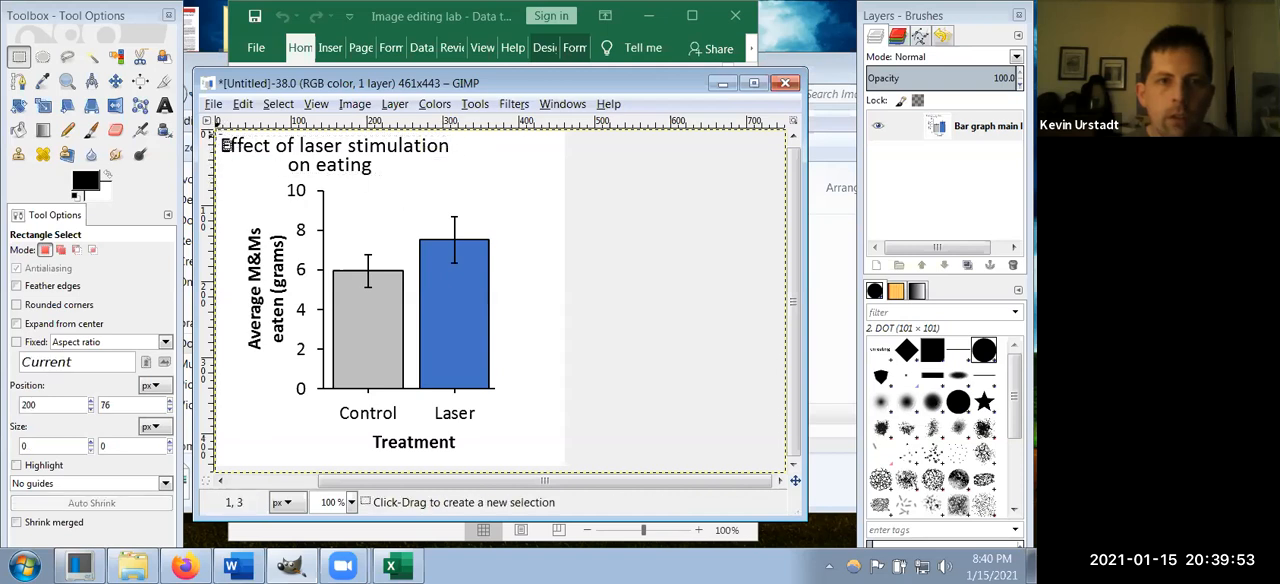
drag(224, 143, 450, 174)
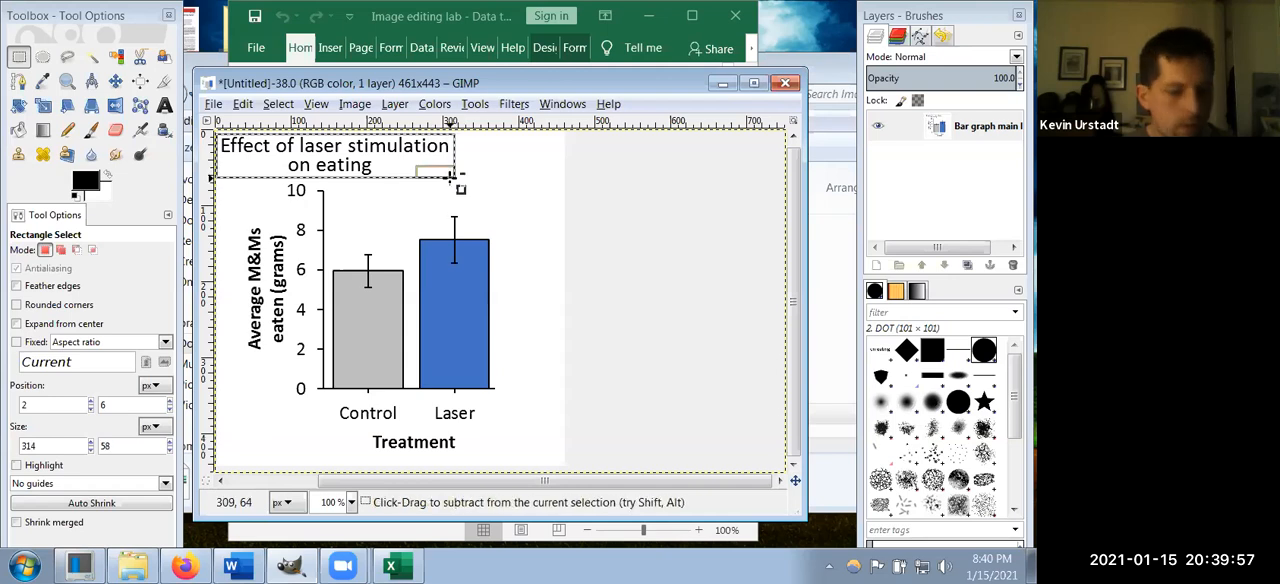
key(ctrl+x)
key(ctrl+v)
drag(327, 154, 380, 158)
click(523, 208)
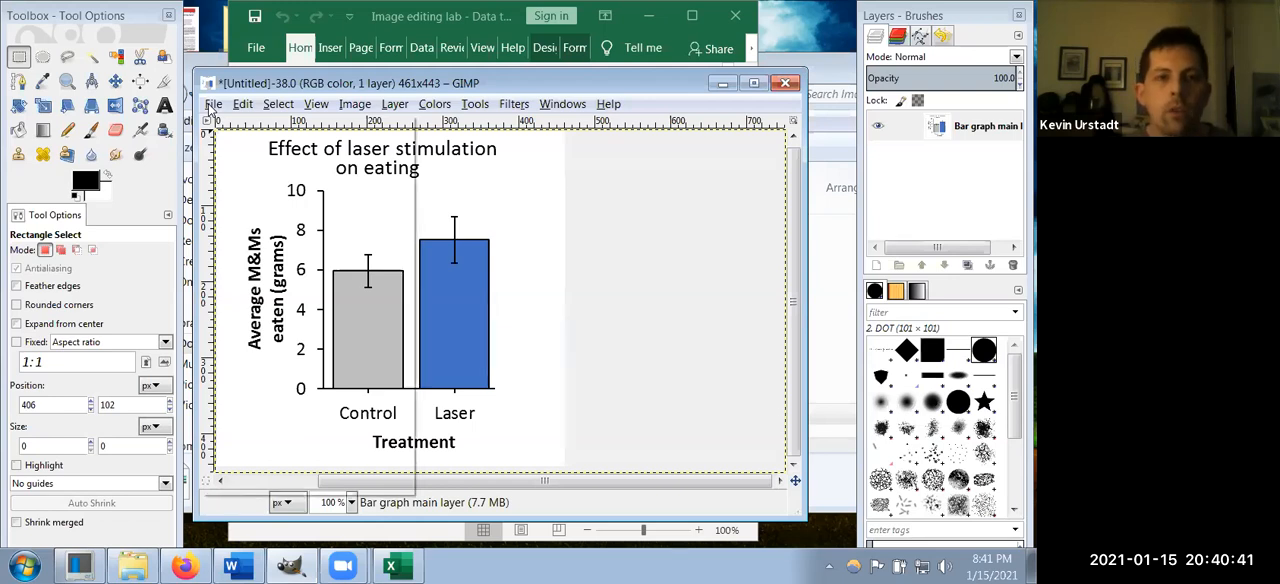
Step: Open "M&M intake test (no opto).png" as a layer from Documents > Lab paperwork > Useful images [for presentations]
click(212, 105)
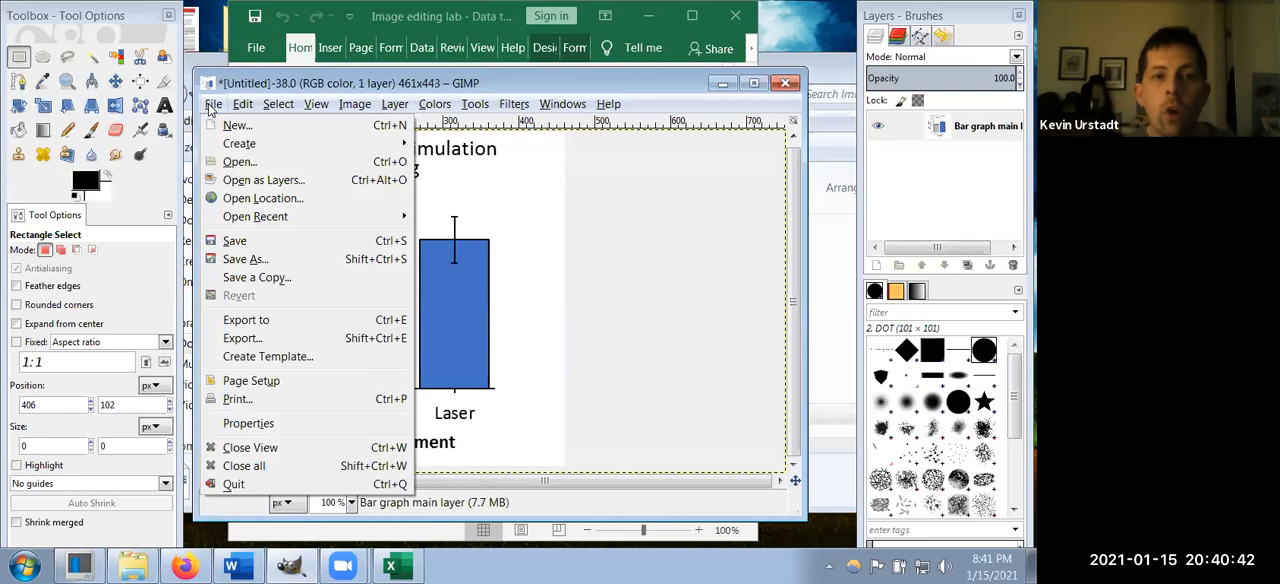
click(278, 187)
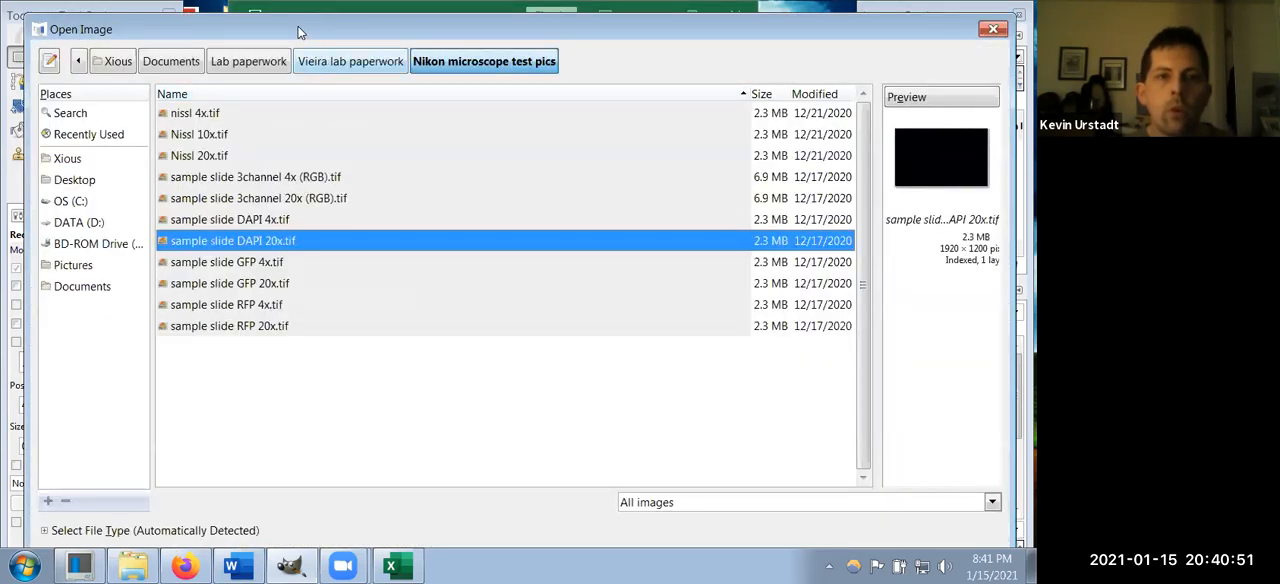
drag(297, 32, 200, 34)
click(93, 72)
click(140, 420)
scroll(141, 422, down, 3)
scroll(141, 422, up, 2)
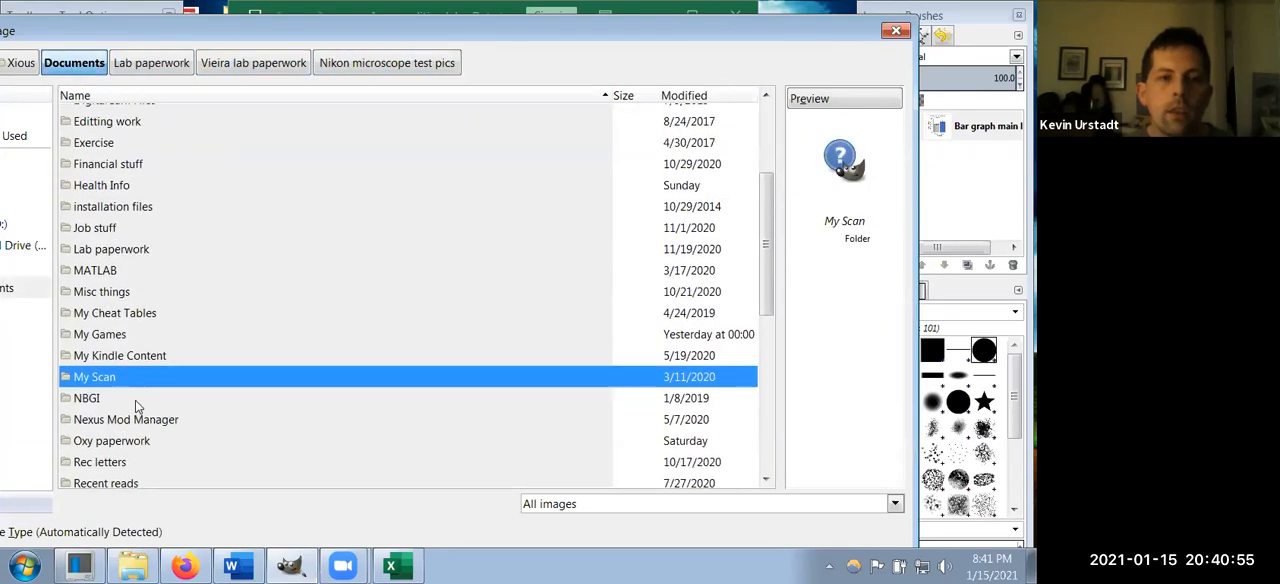
double_click(120, 254)
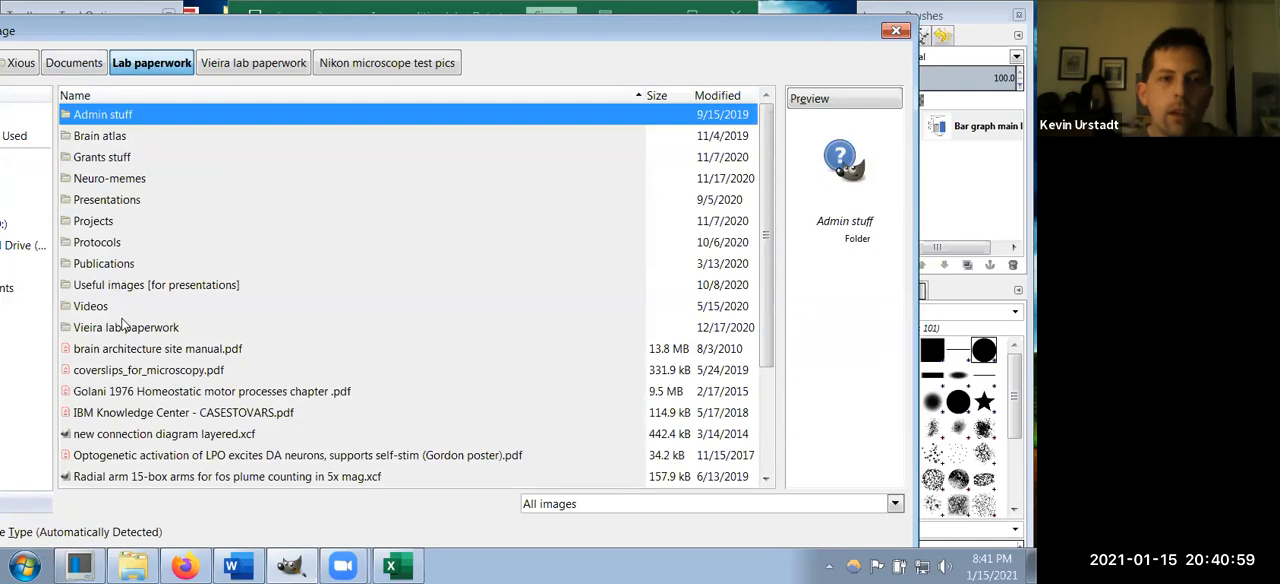
double_click(118, 290)
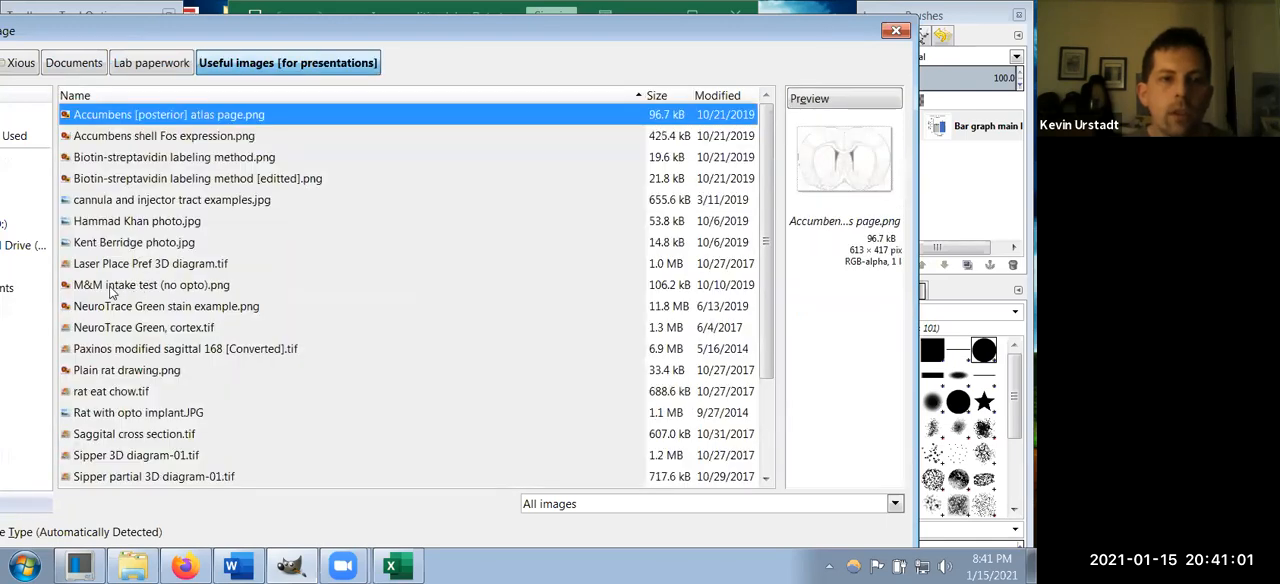
click(175, 288)
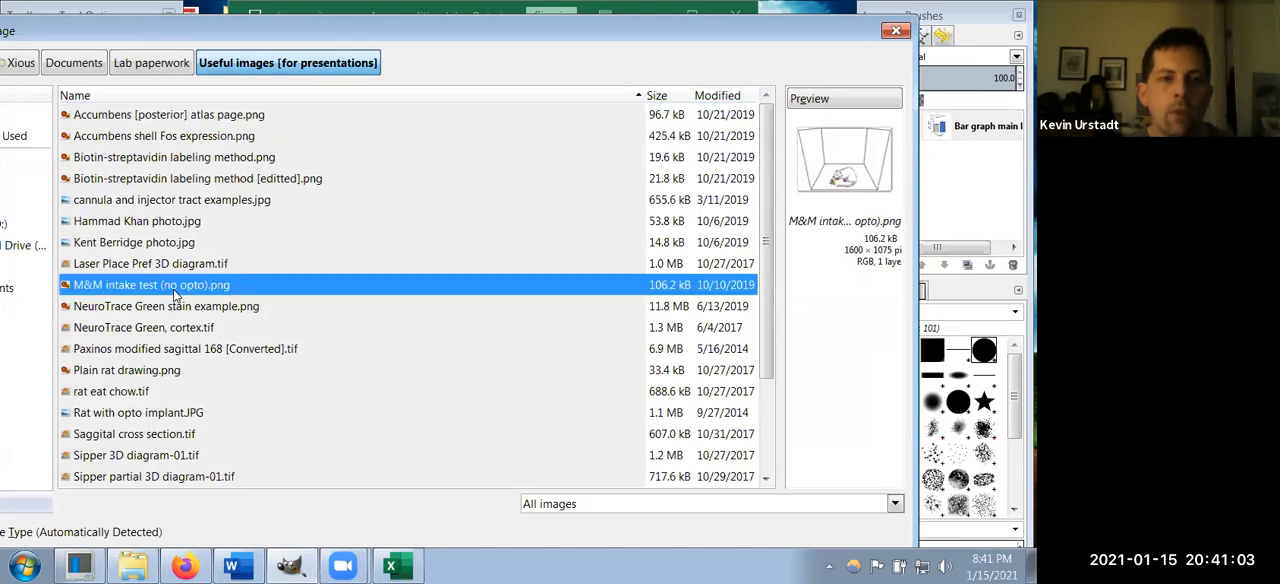
double_click(173, 289)
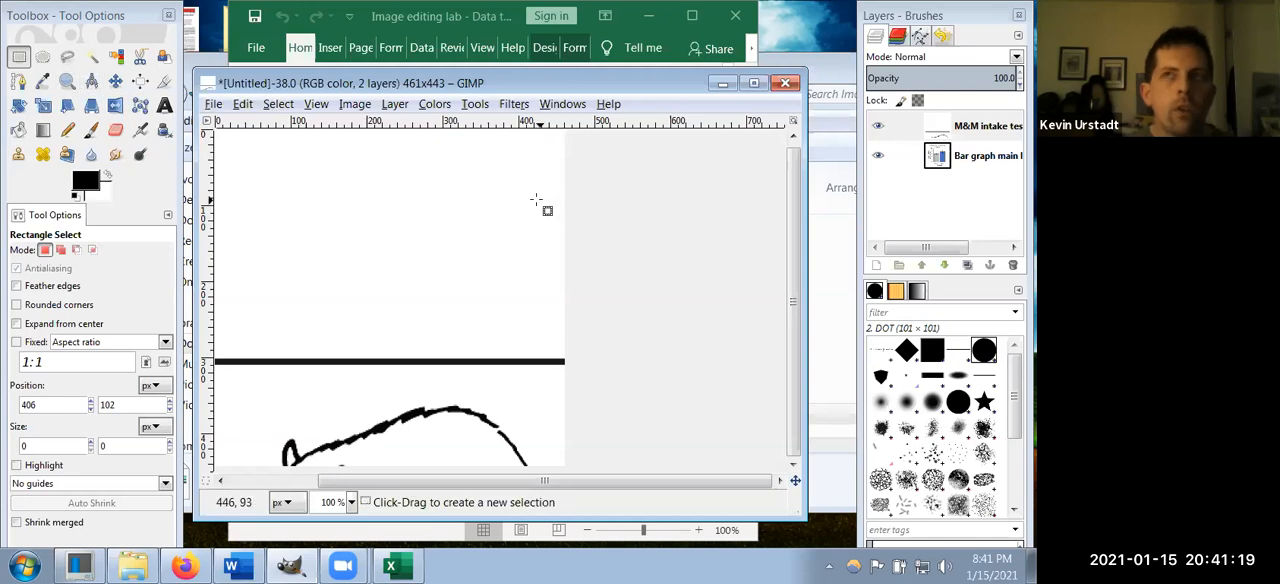
Step: Fit the image canvas to the layers so it covers the full extent of the M&M intake test drawing
key(ctrl)
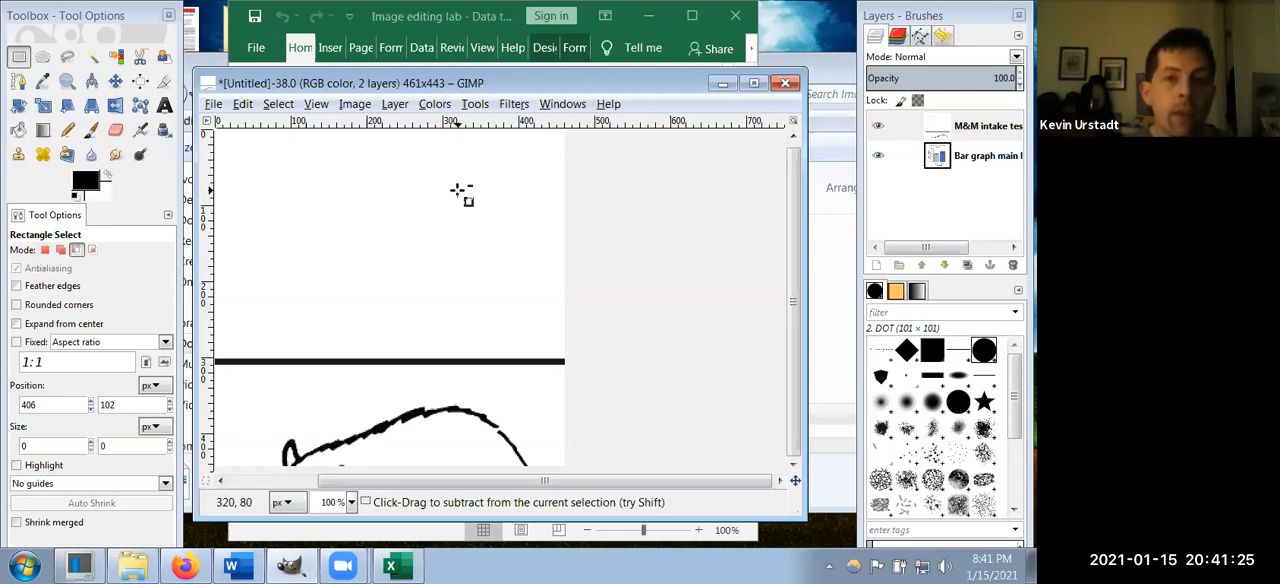
ctrl+scroll(460, 190, down, 4)
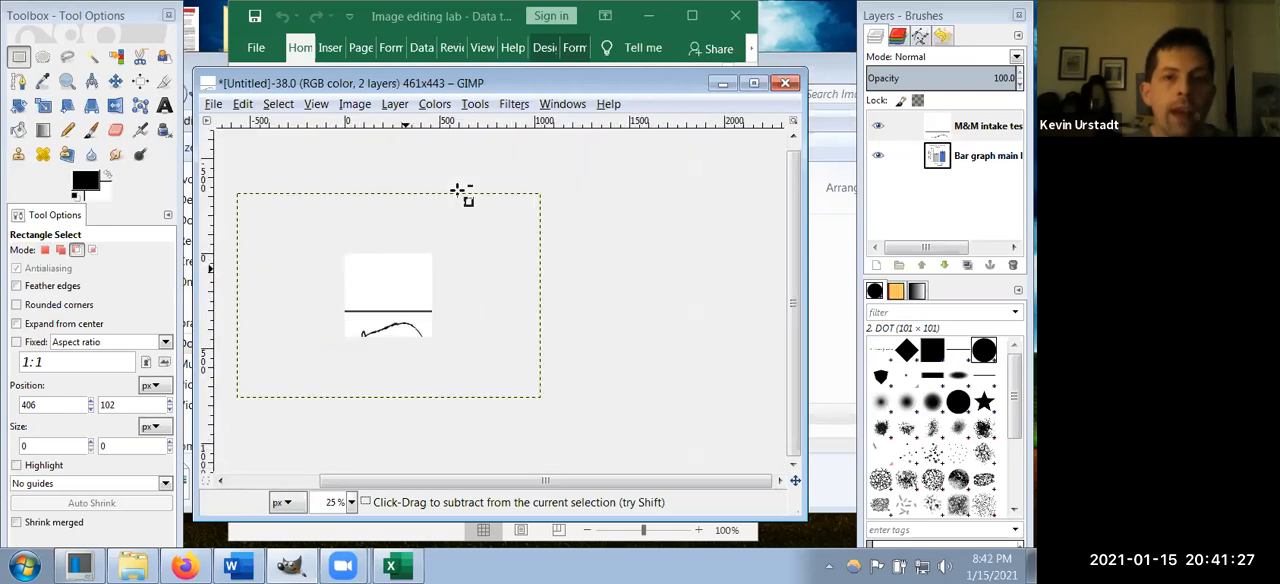
ctrl+scroll(458, 189, up, 3)
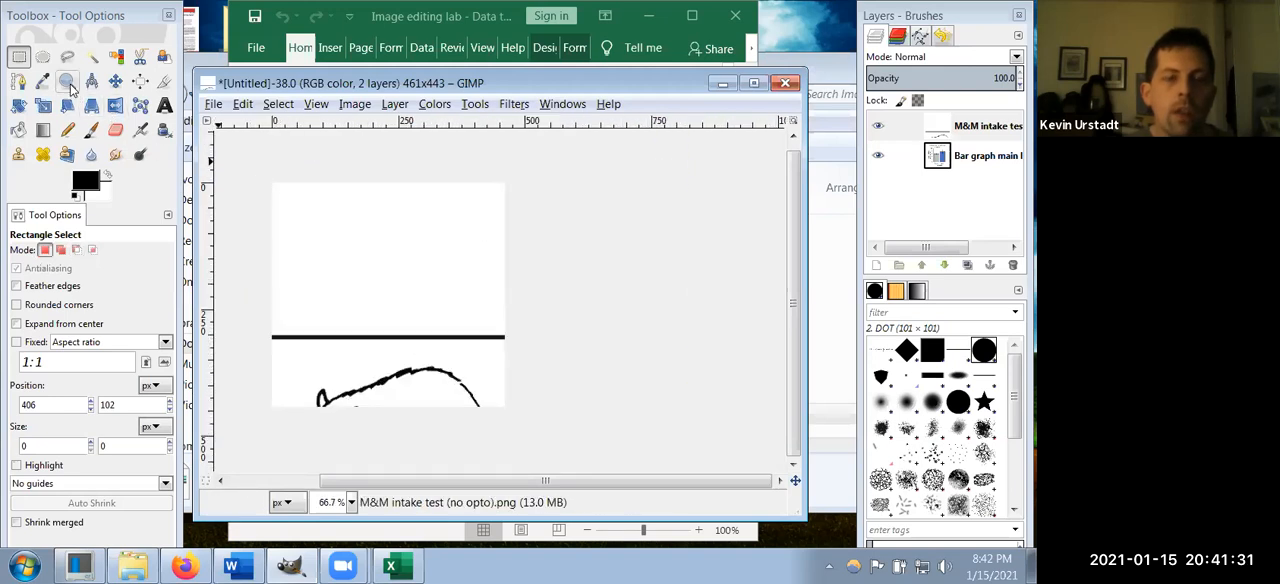
click(68, 84)
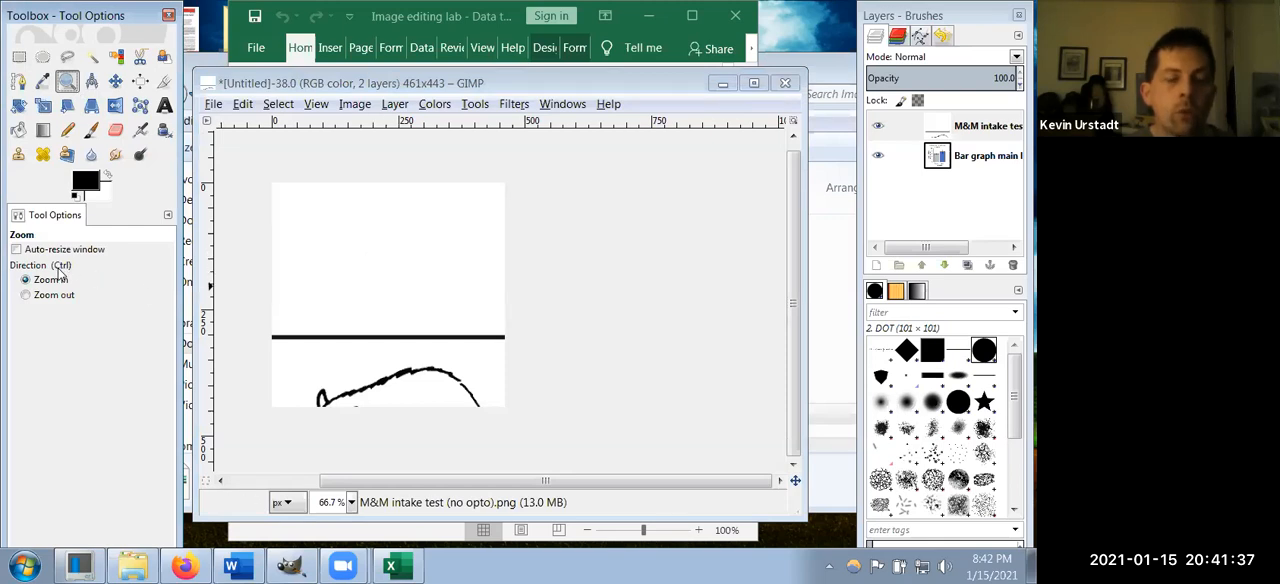
ctrl+click(414, 278)
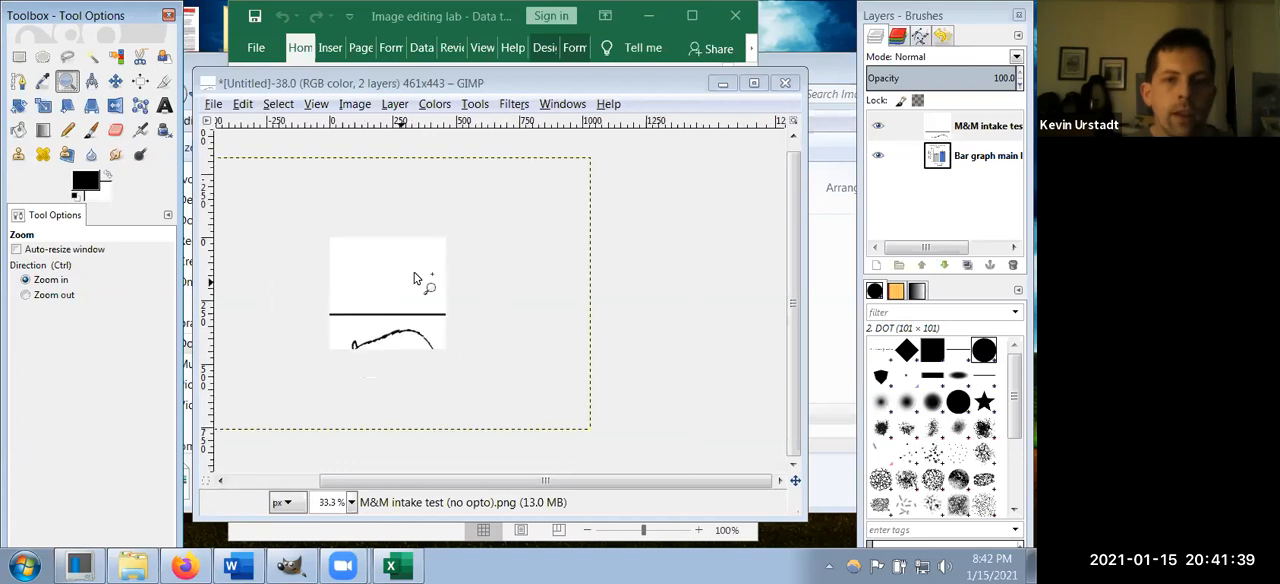
ctrl+click(415, 277)
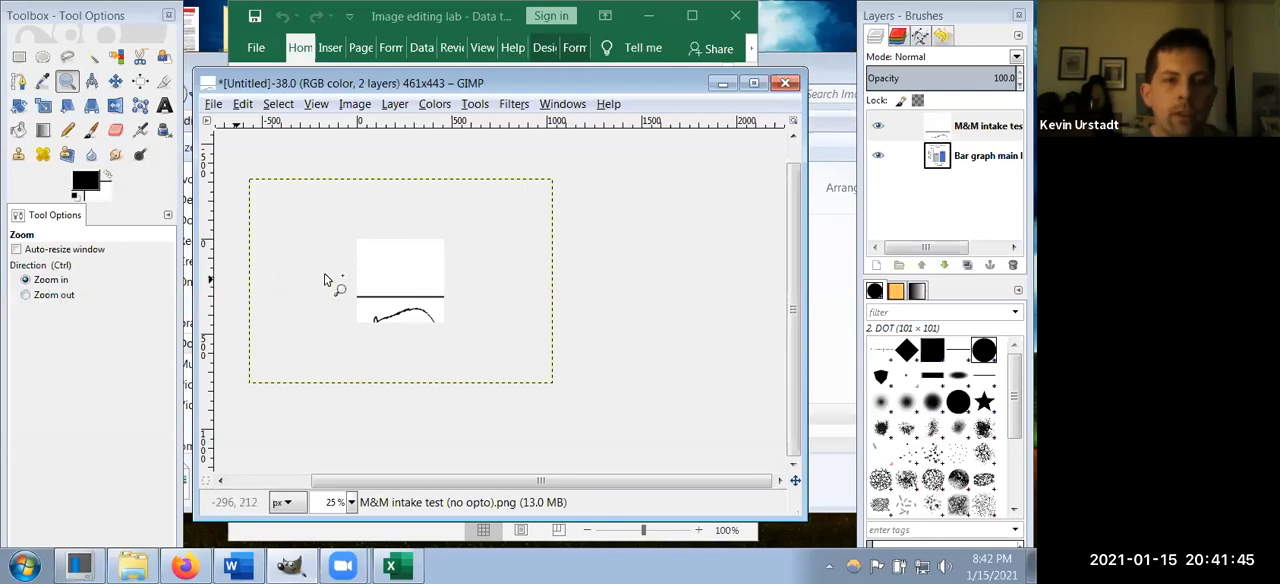
click(362, 263)
click(362, 263)
click(362, 263)
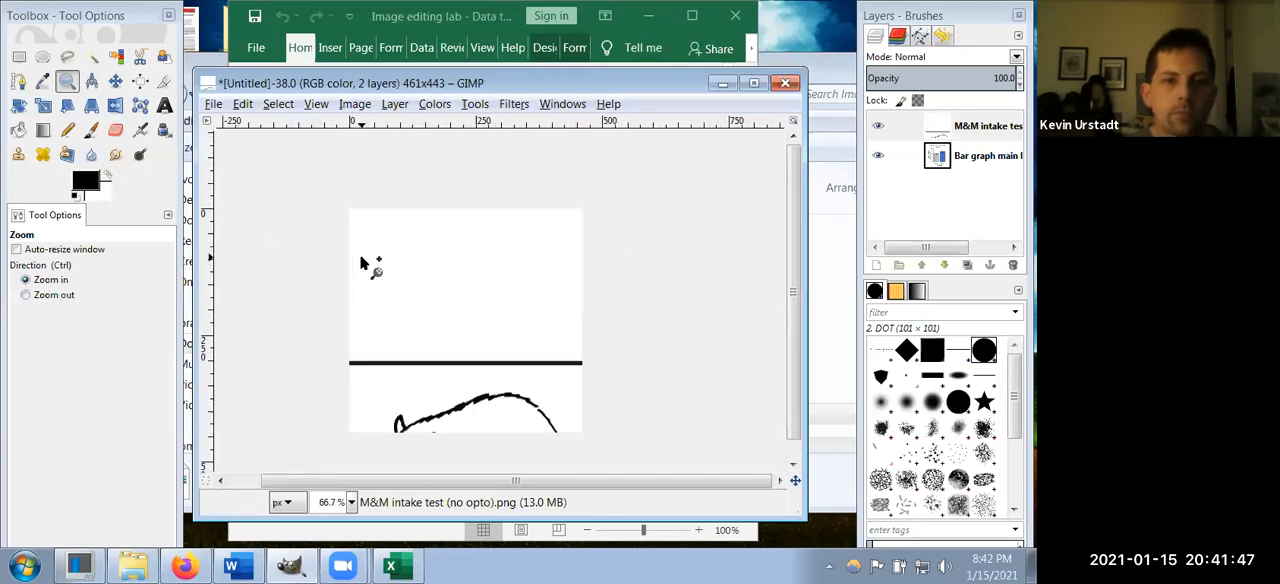
ctrl+click(362, 263)
ctrl+click(362, 263)
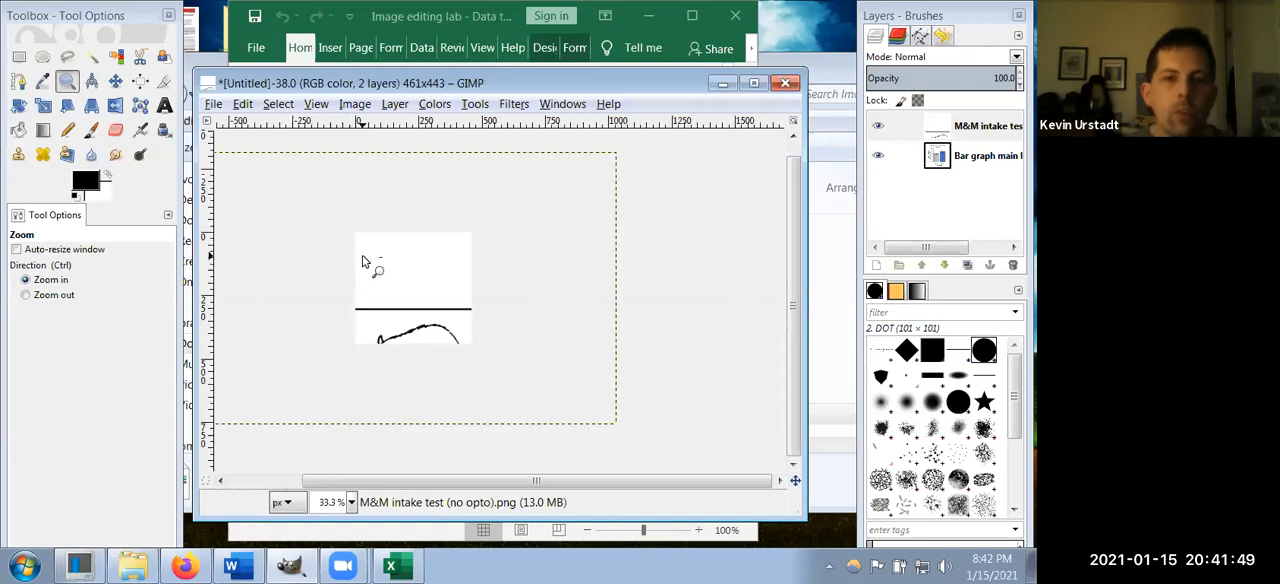
ctrl+click(362, 263)
drag(558, 488, 532, 487)
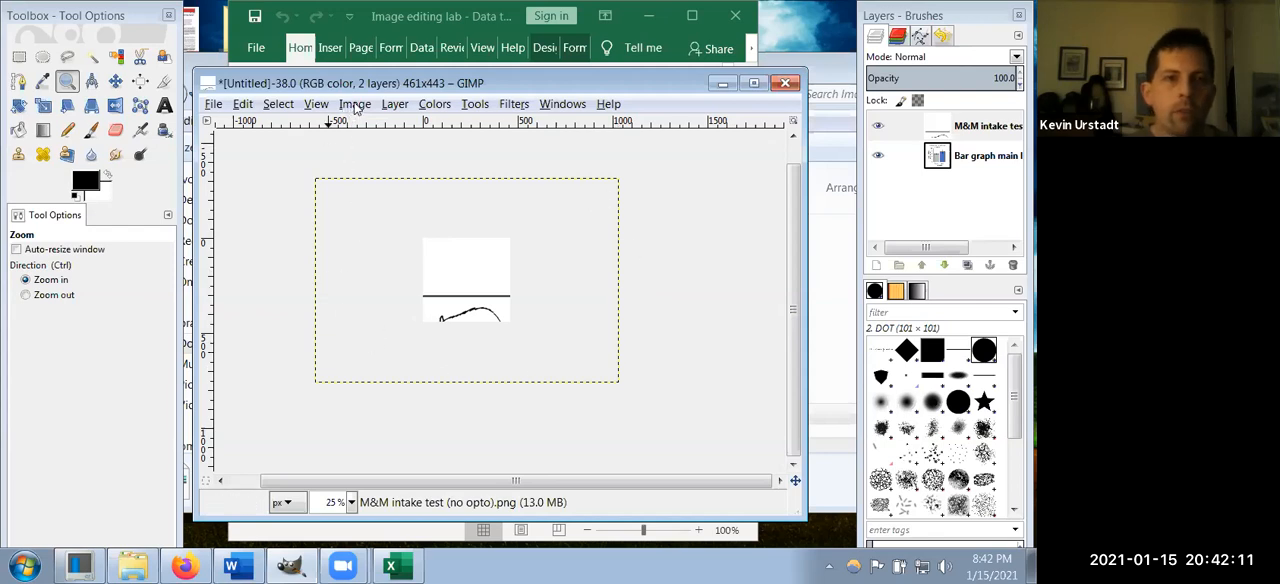
click(355, 105)
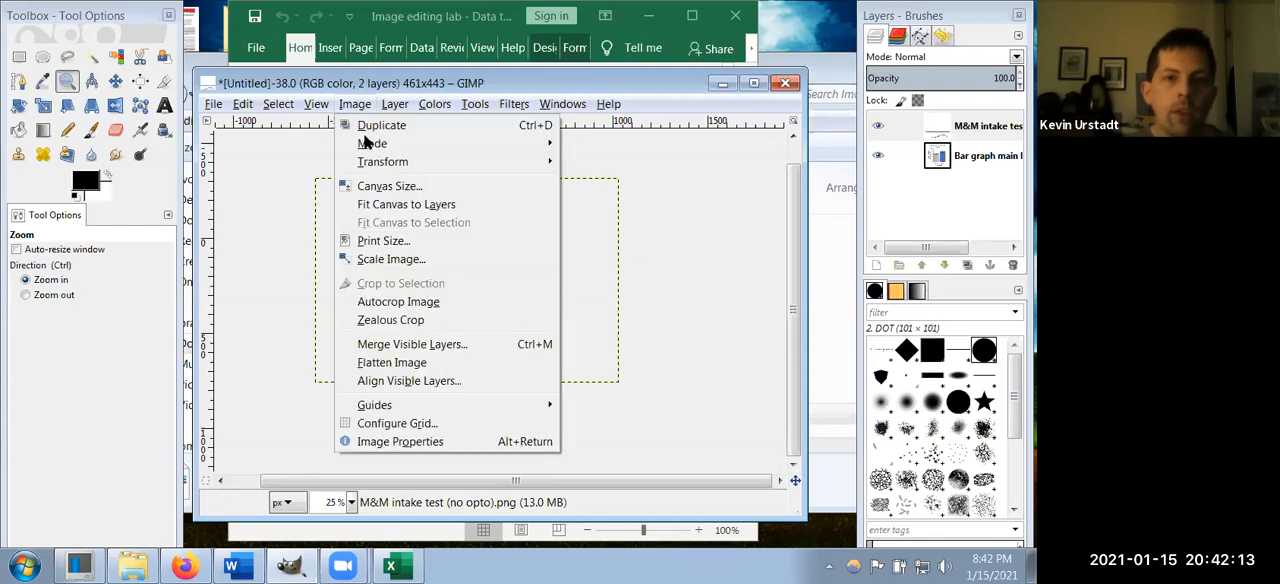
click(391, 205)
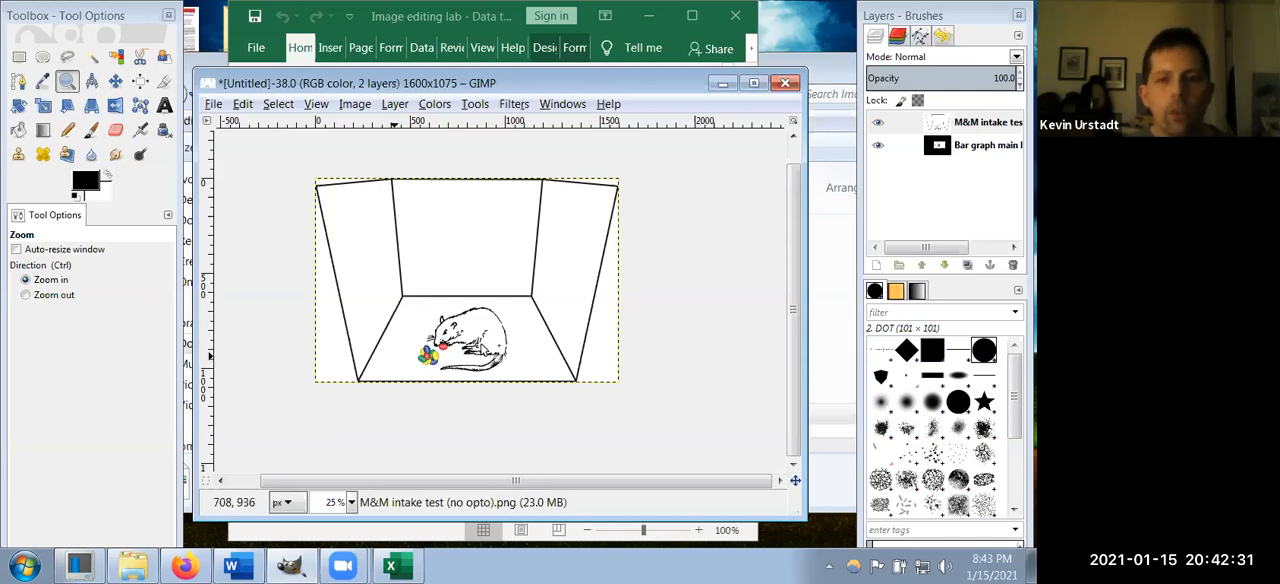
Step: Crop the M&M intake test layer to a rectangular selection of about 524 × 396 px around the rat and candies
click(18, 58)
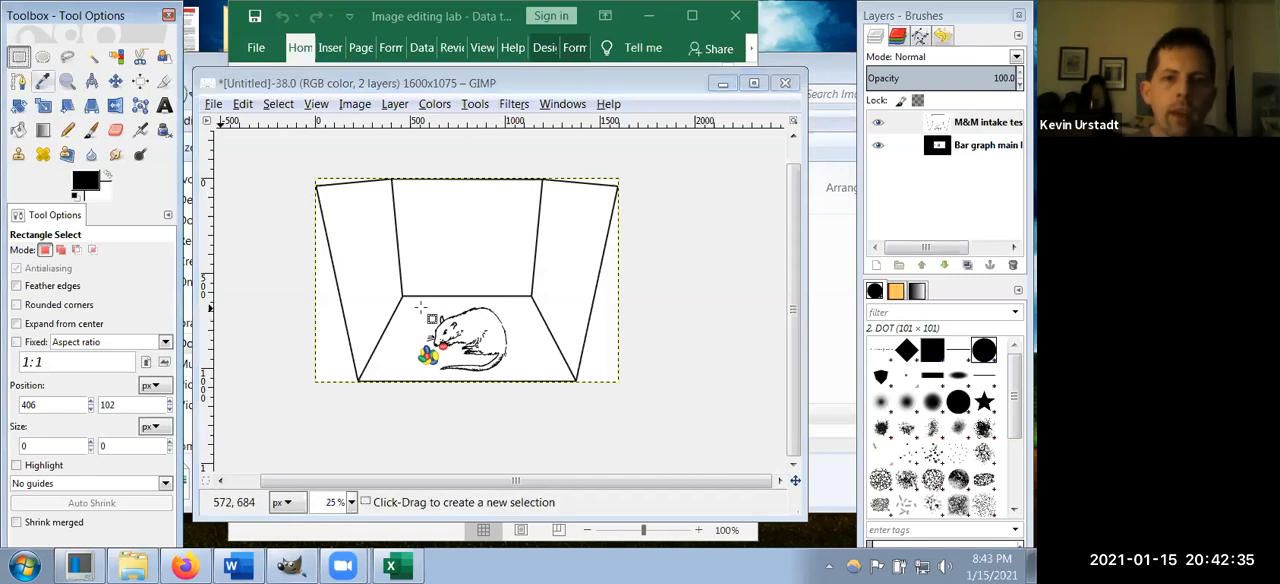
double_click(976, 123)
click(976, 123)
click(937, 127)
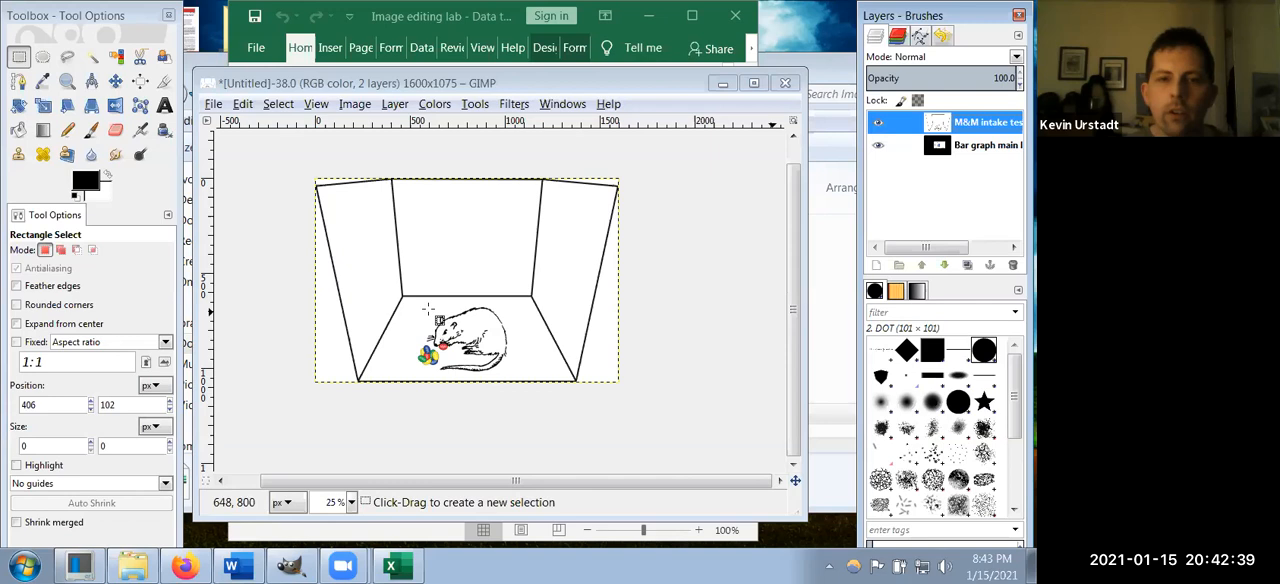
drag(412, 302, 523, 388)
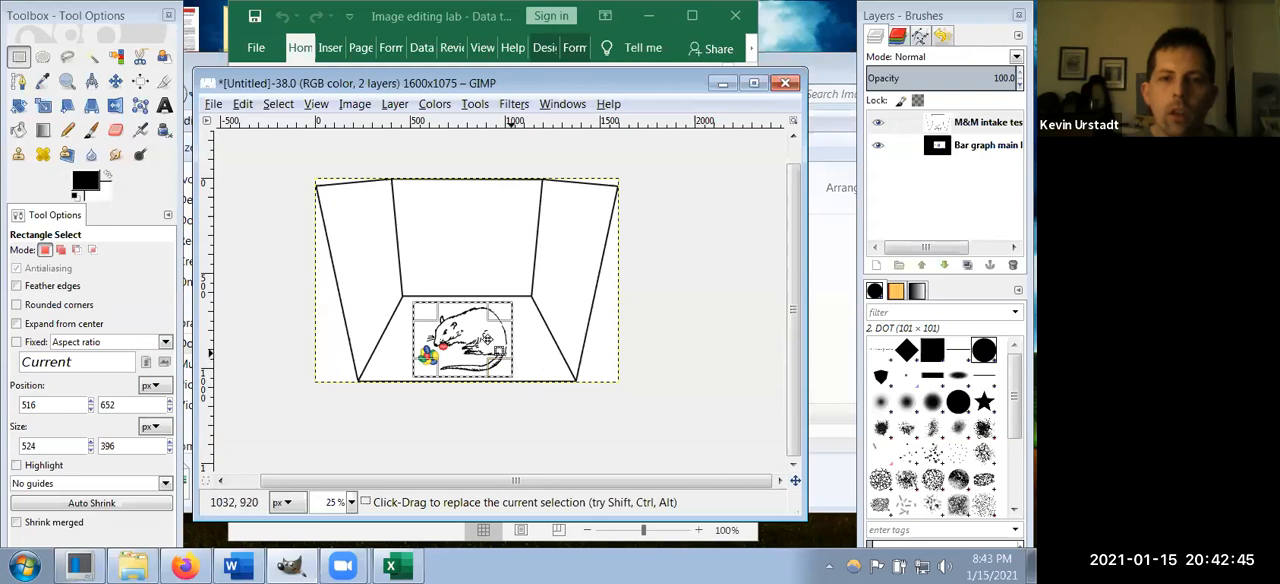
click(388, 106)
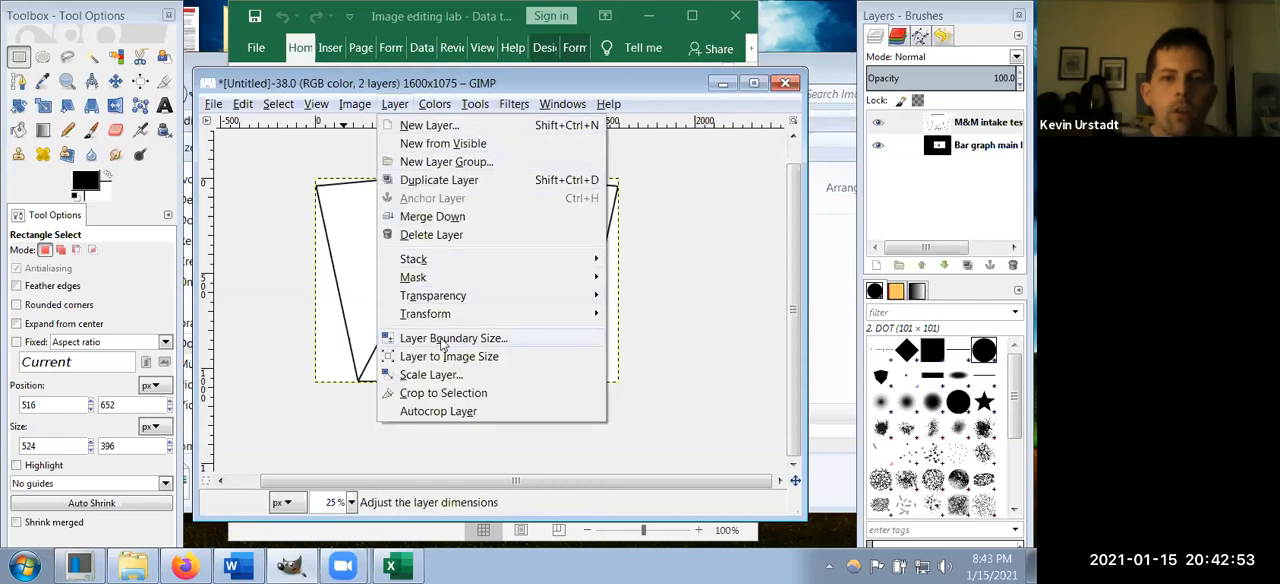
click(443, 393)
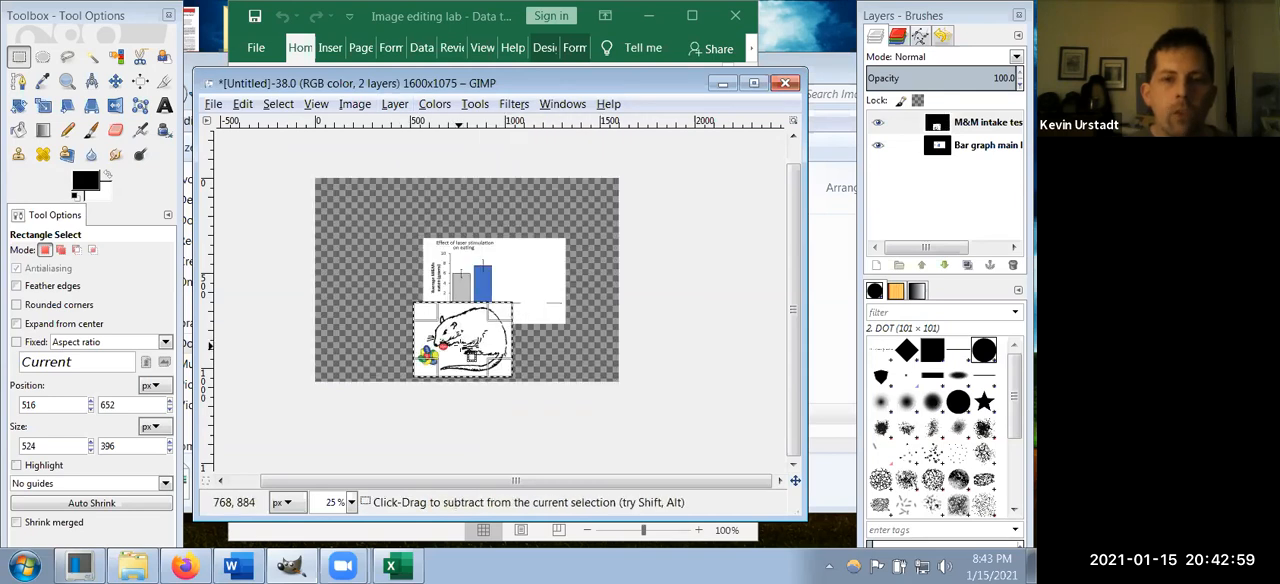
Step: Move the M&M intake test layer up and right so it overlaps the right part of the bar graph
scroll(471, 357, up, 1)
scroll(471, 357, up, 2)
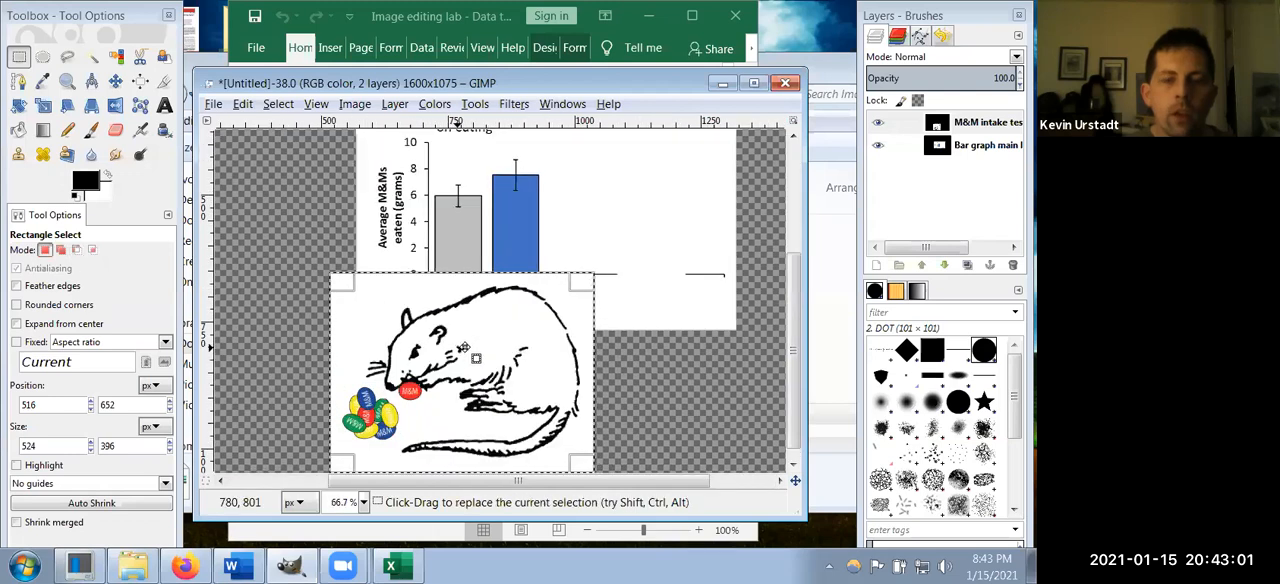
drag(480, 347, 692, 203)
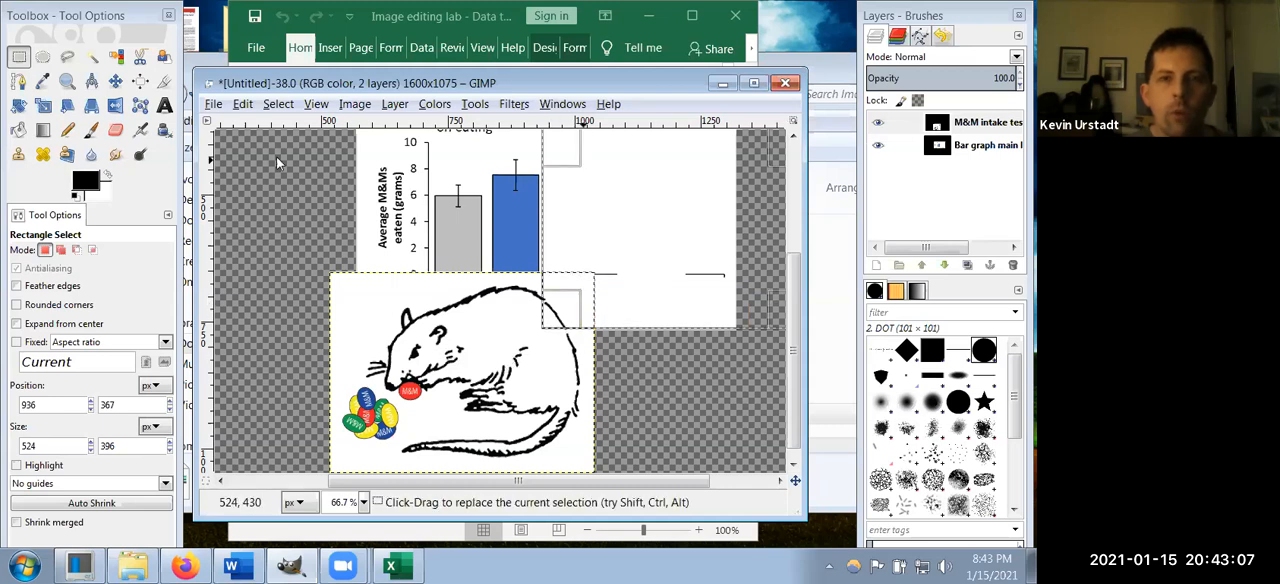
click(115, 82)
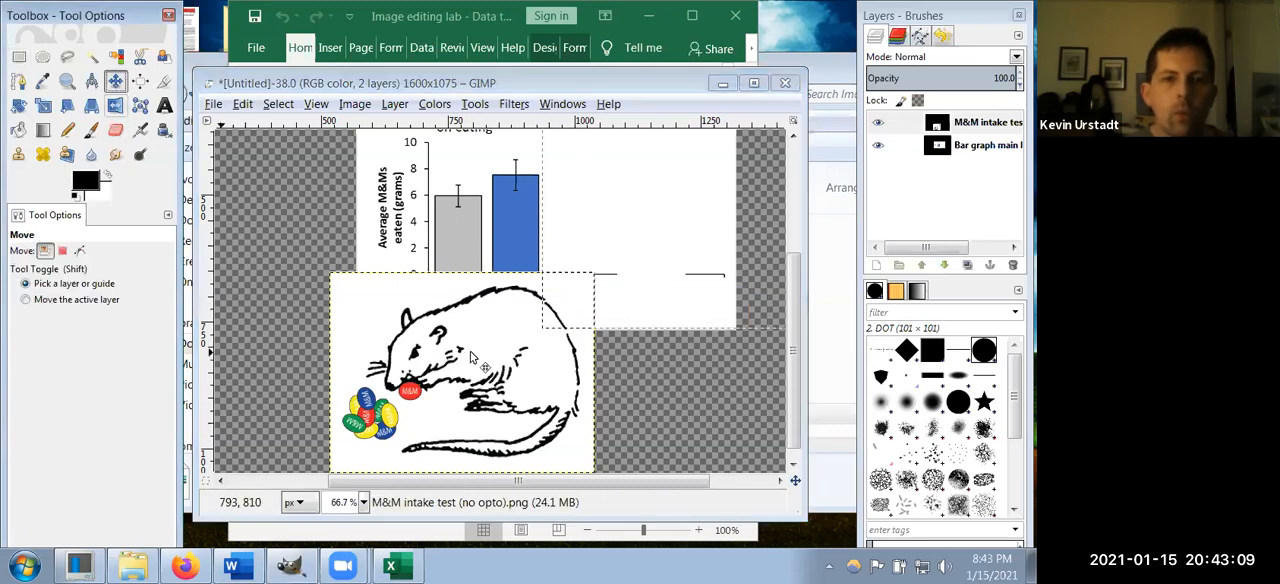
mouse_move(442, 389)
mouse_down()
mouse_move(536, 272)
mouse_move(636, 200)
mouse_move(611, 222)
mouse_up()
scroll(600, 300, up, 2)
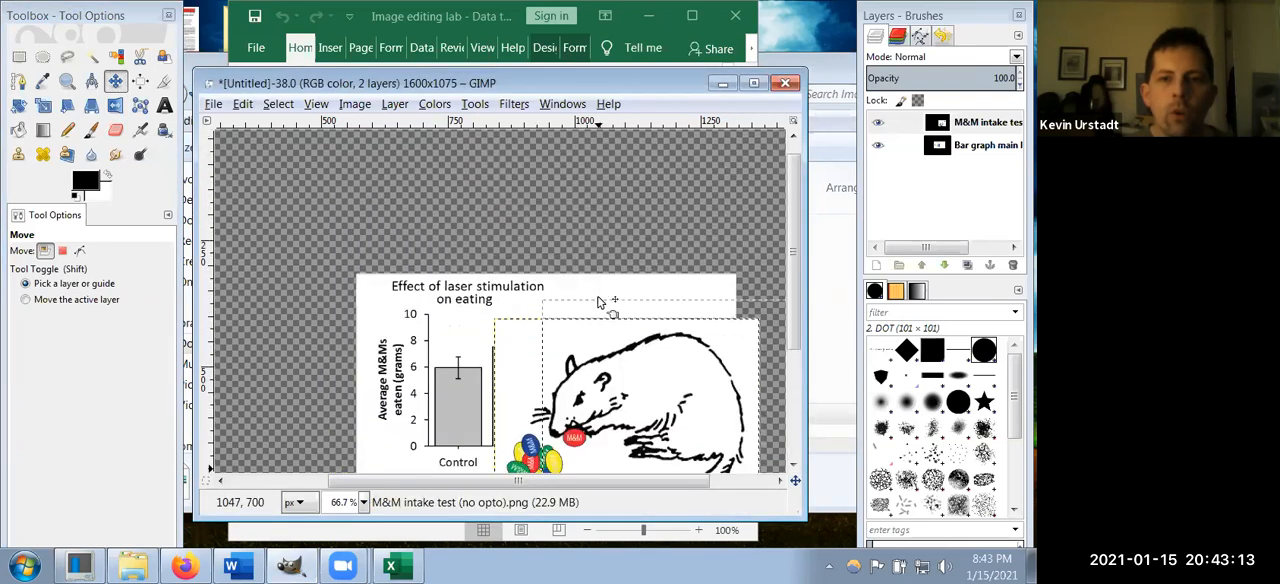
scroll(600, 301, down, 1)
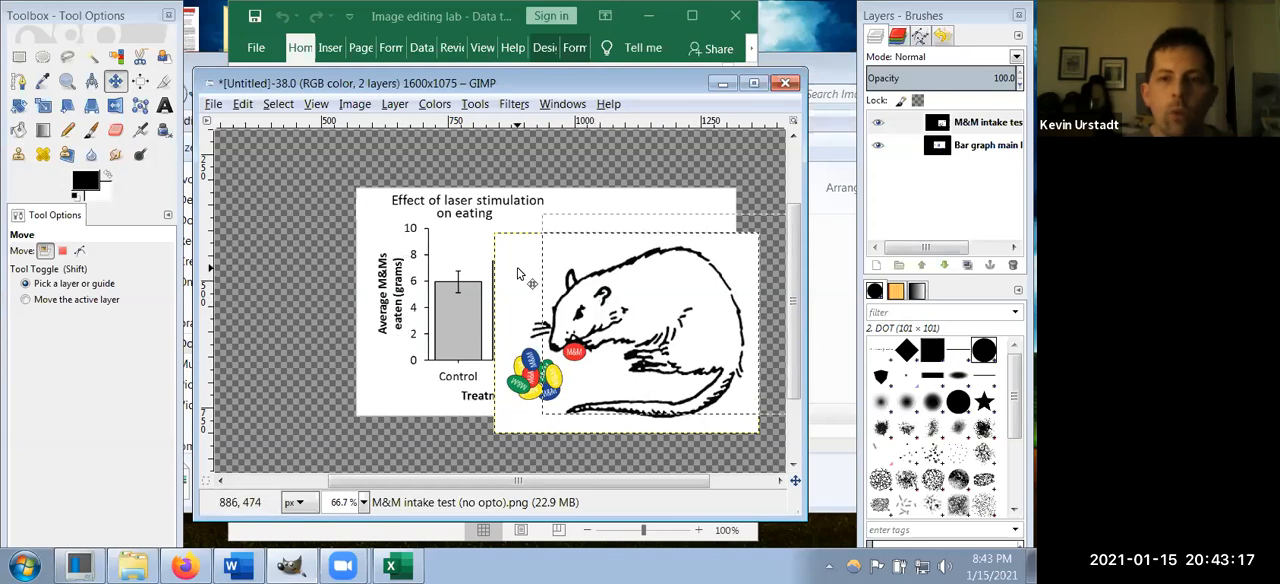
Step: Clear the leftover rectangular selection, then select all of the M&M intake test layer
click(19, 57)
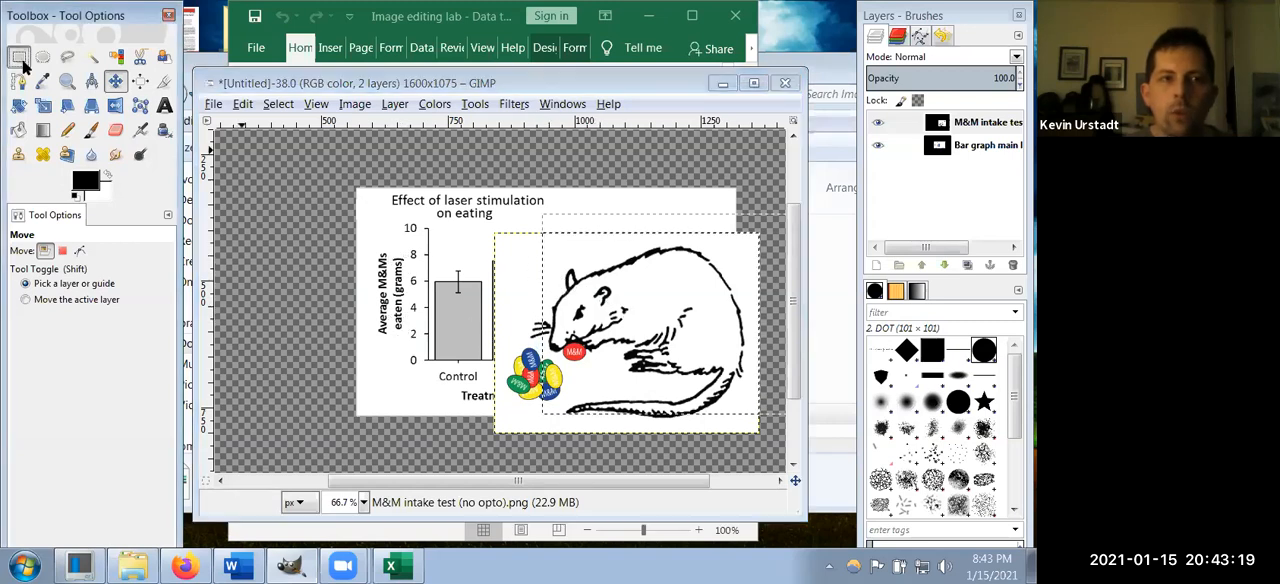
click(507, 306)
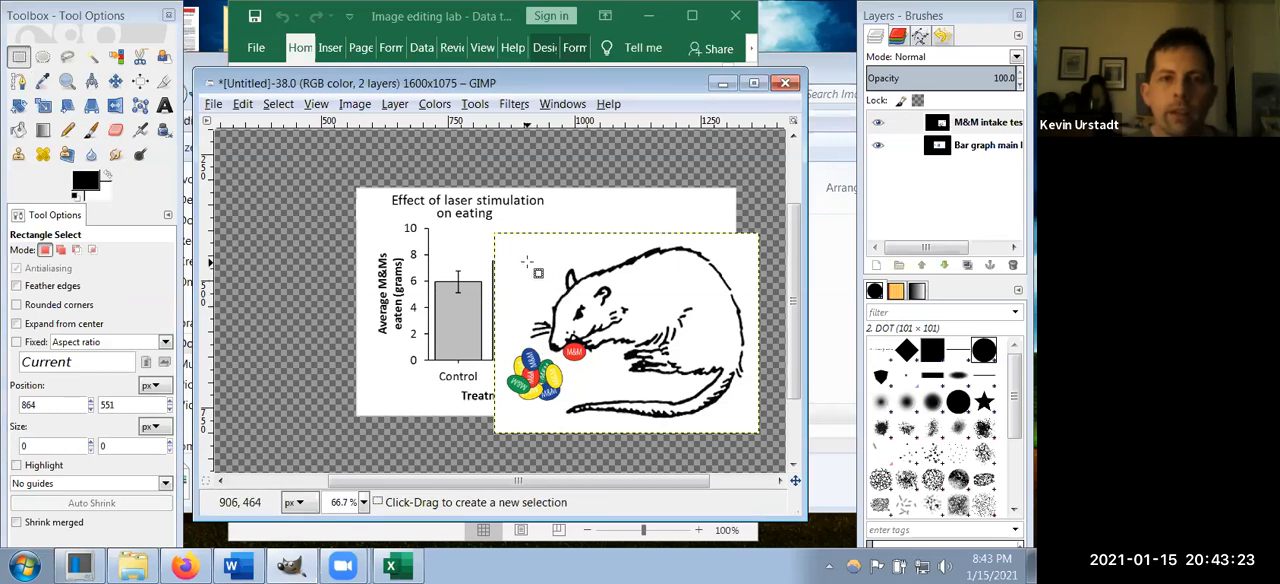
right_click(527, 262)
mouse_move(575, 325)
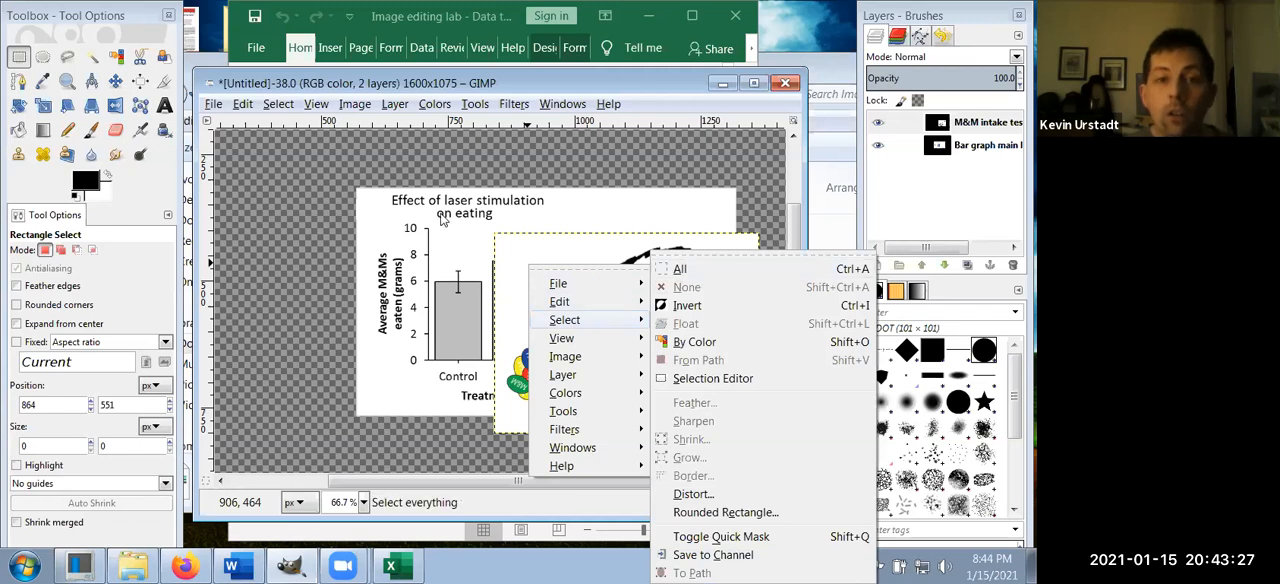
click(318, 92)
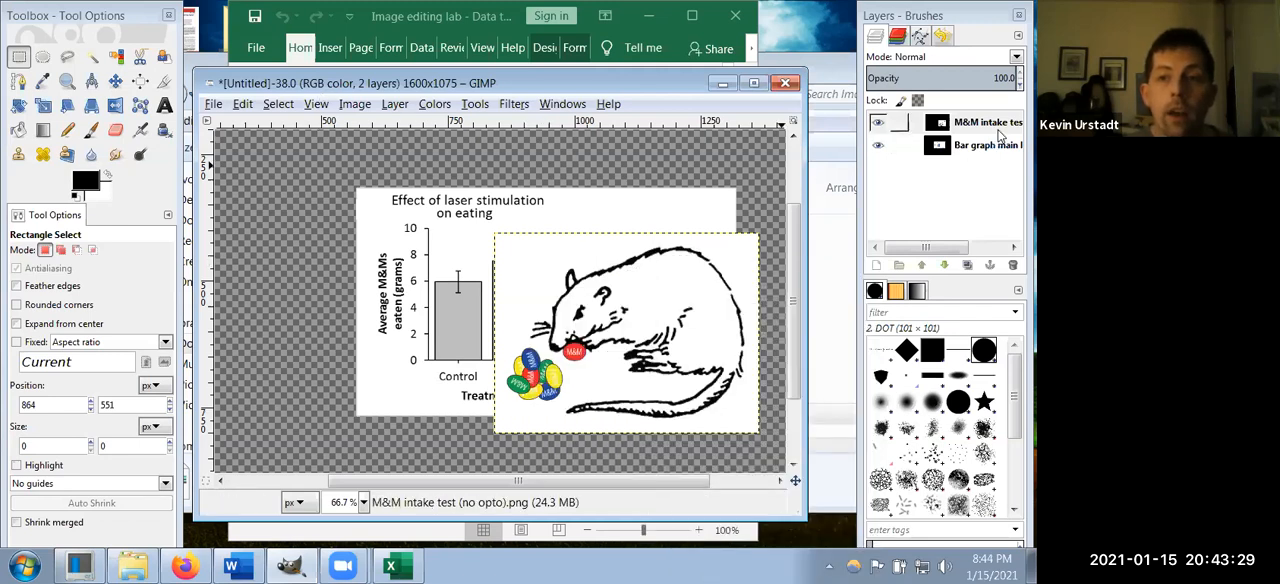
click(988, 124)
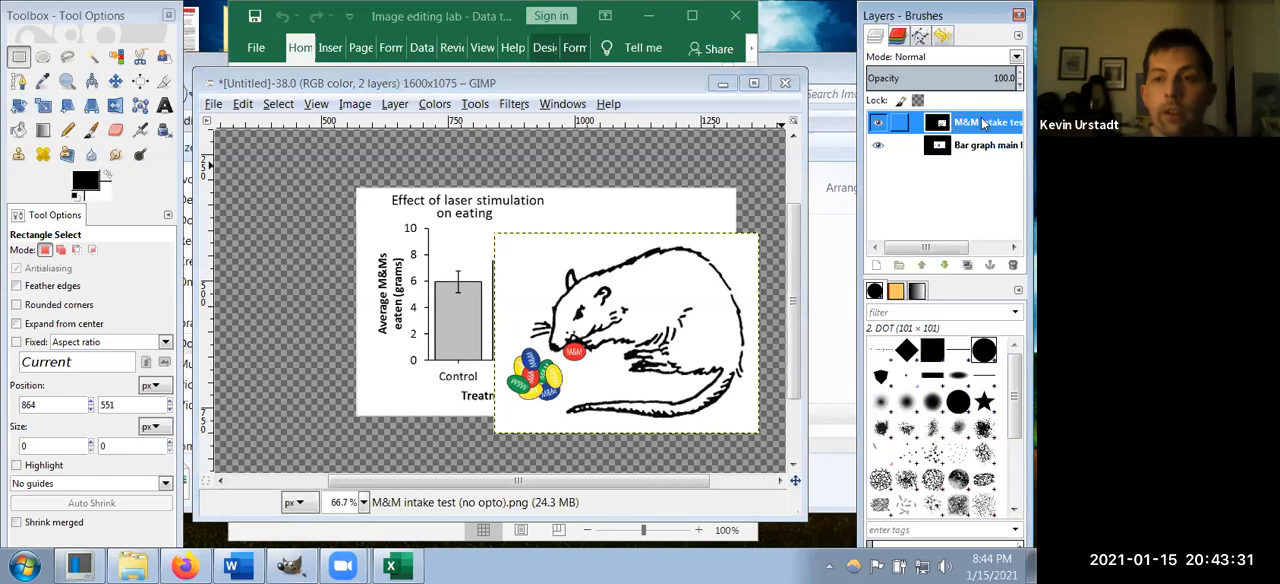
click(280, 106)
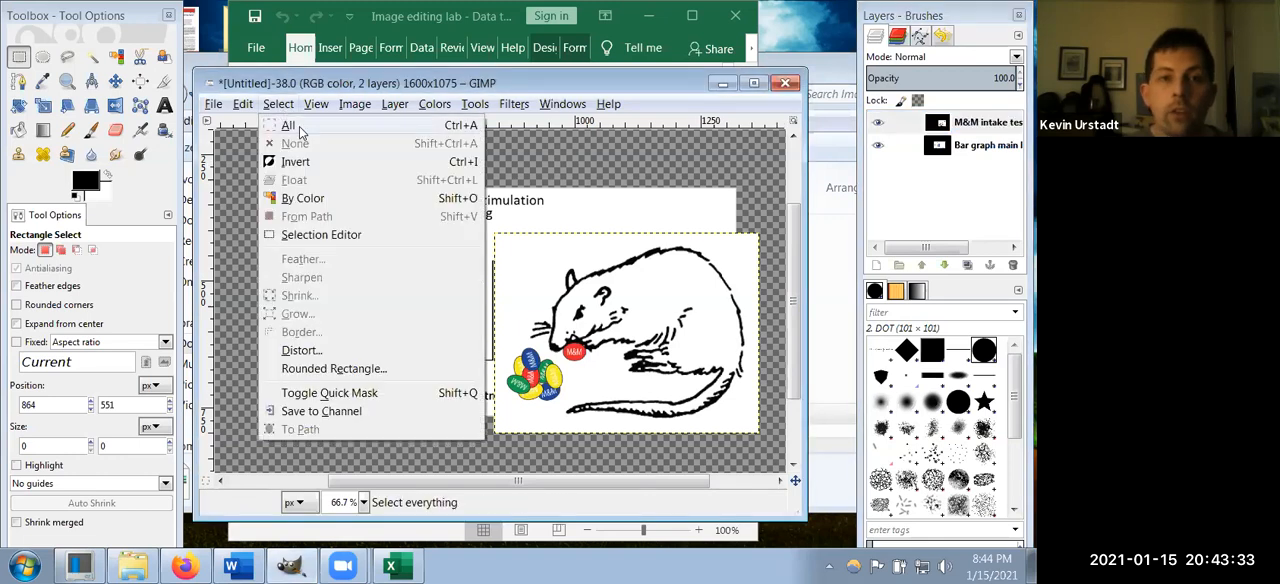
click(300, 130)
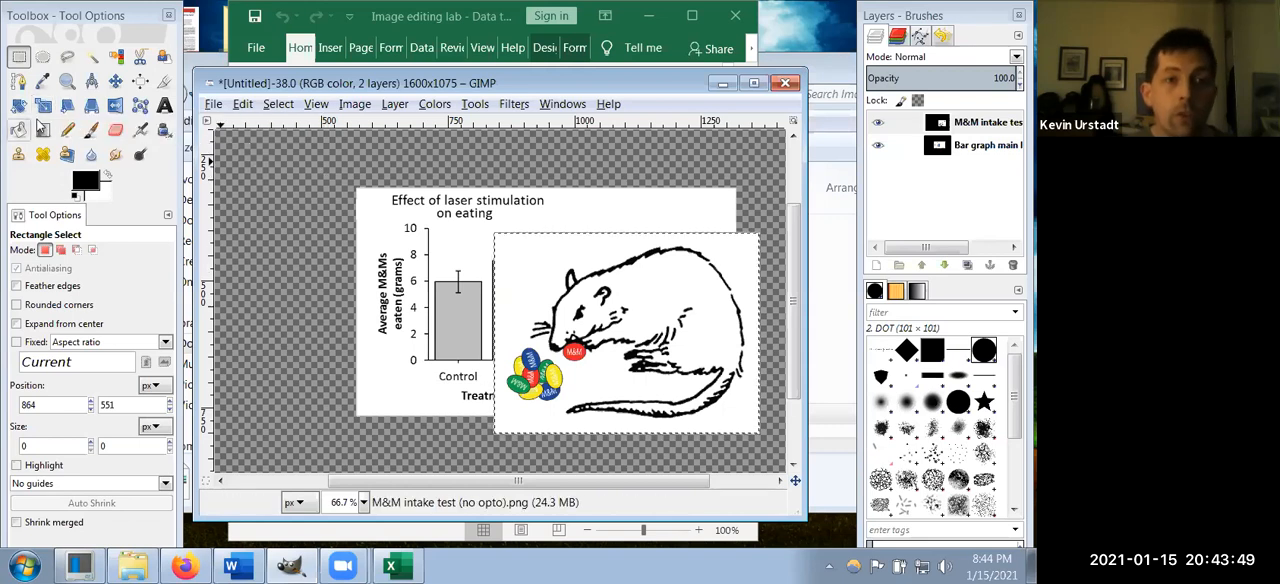
Step: Start the Scale tool on the selected rat drawing with the aspect ratio kept
click(395, 105)
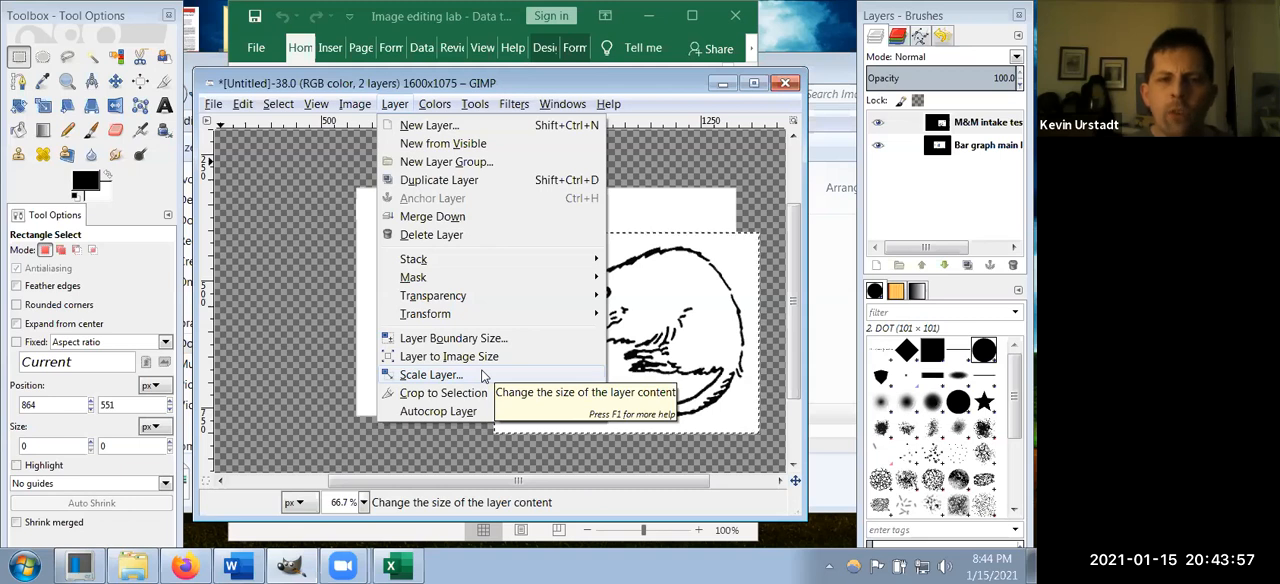
click(396, 105)
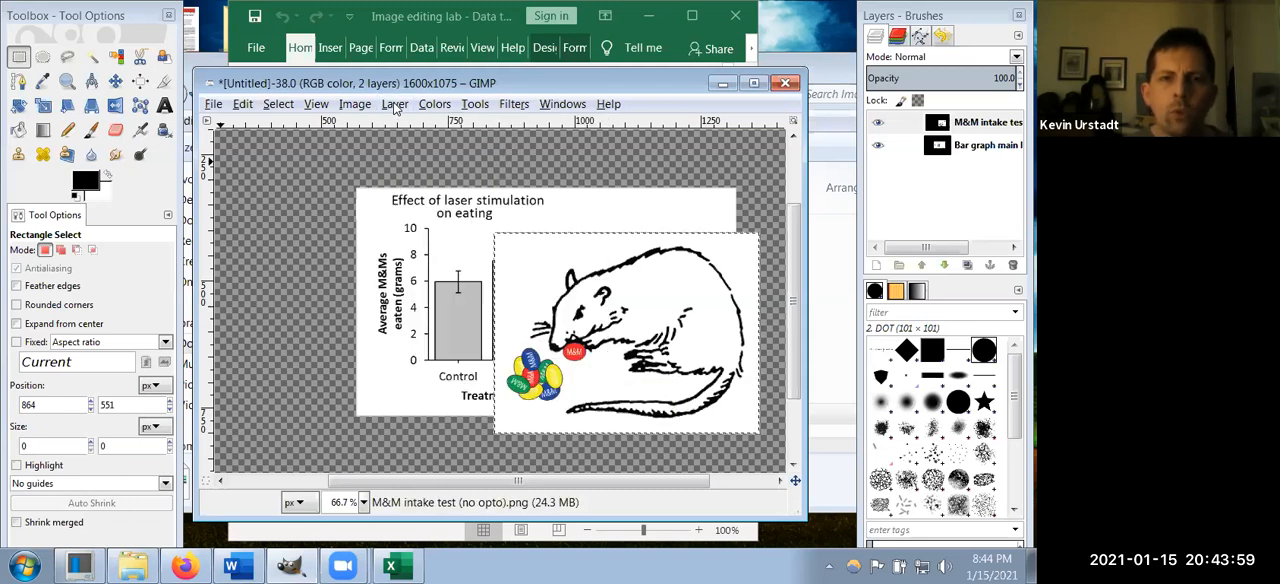
click(45, 107)
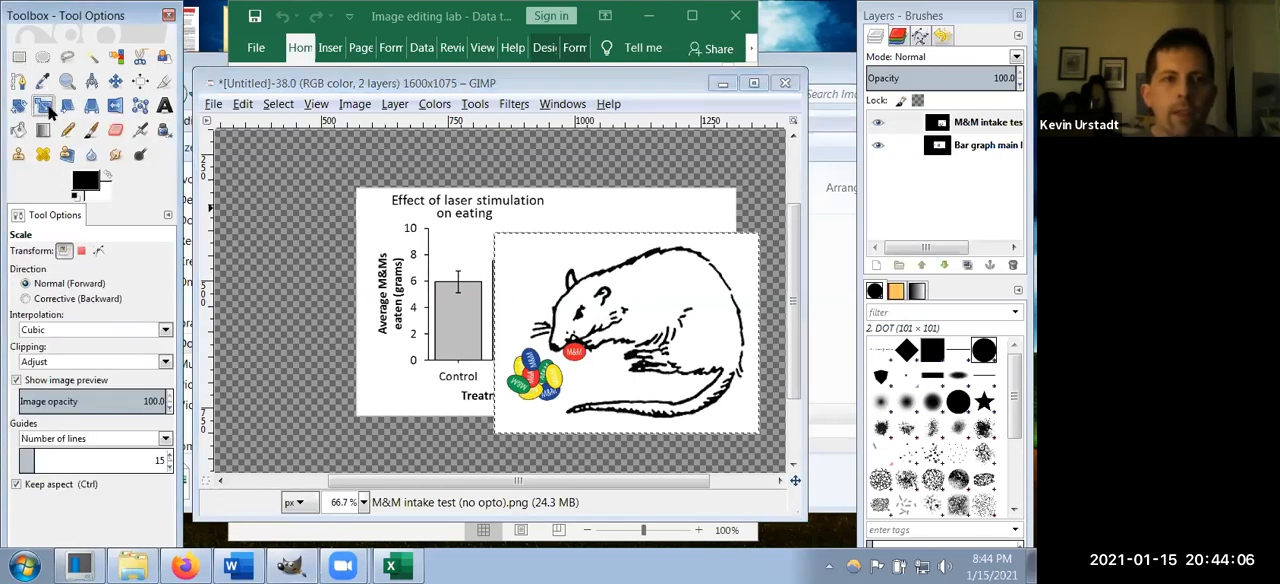
click(519, 255)
Step: Try shrinking the rat drawing proportionally from its upper-left corner, then reset its size
drag(519, 255, 660, 357)
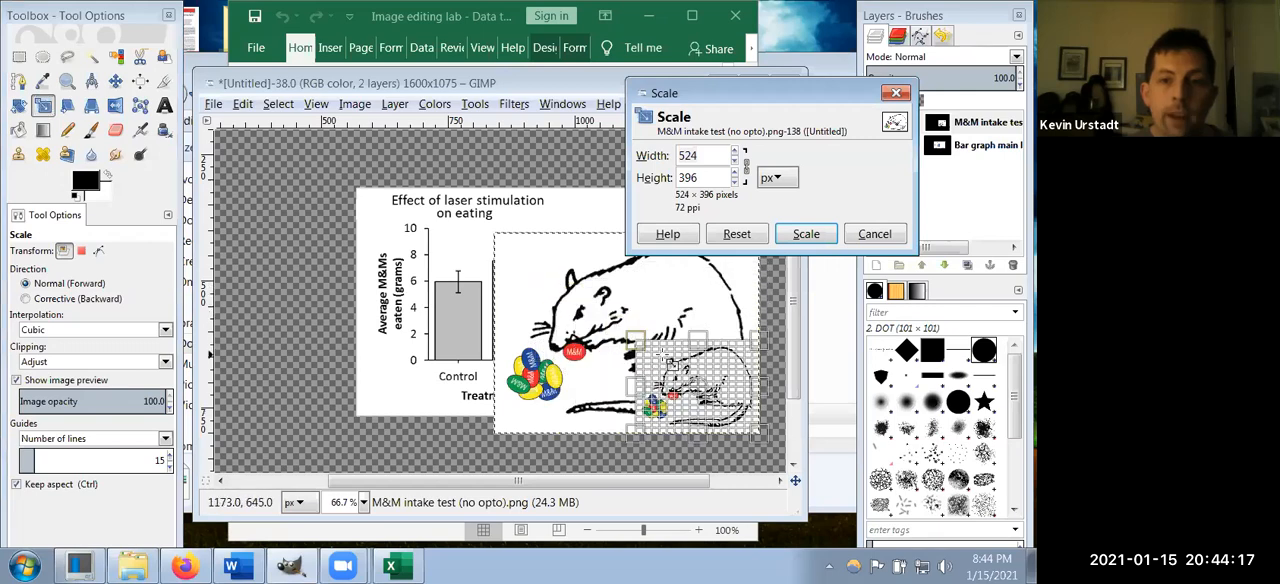
drag(610, 320, 516, 266)
drag(559, 302, 534, 277)
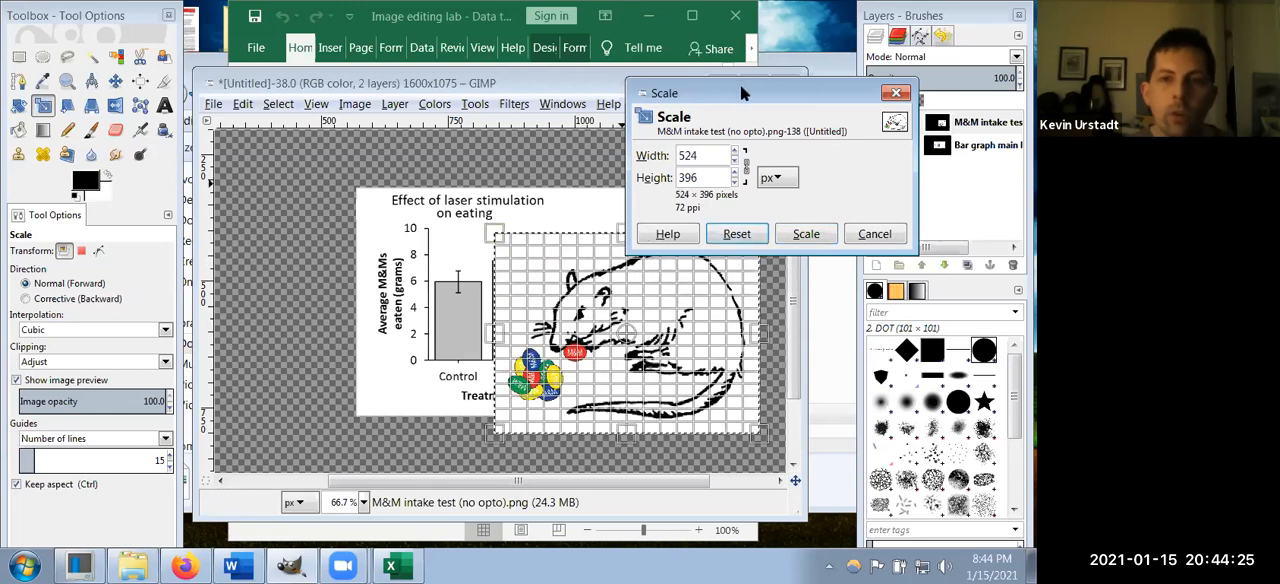
Step: Try distorting the rat drawing with width and height unlinked, then reset the size and relink the two dimensions
drag(742, 92, 208, 126)
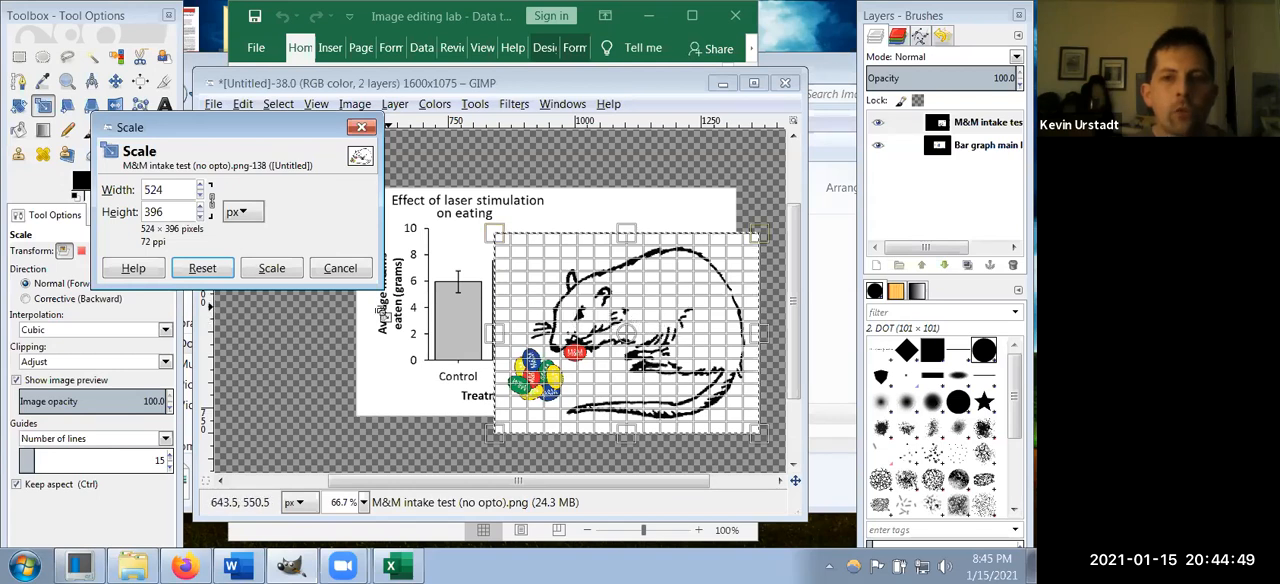
click(211, 207)
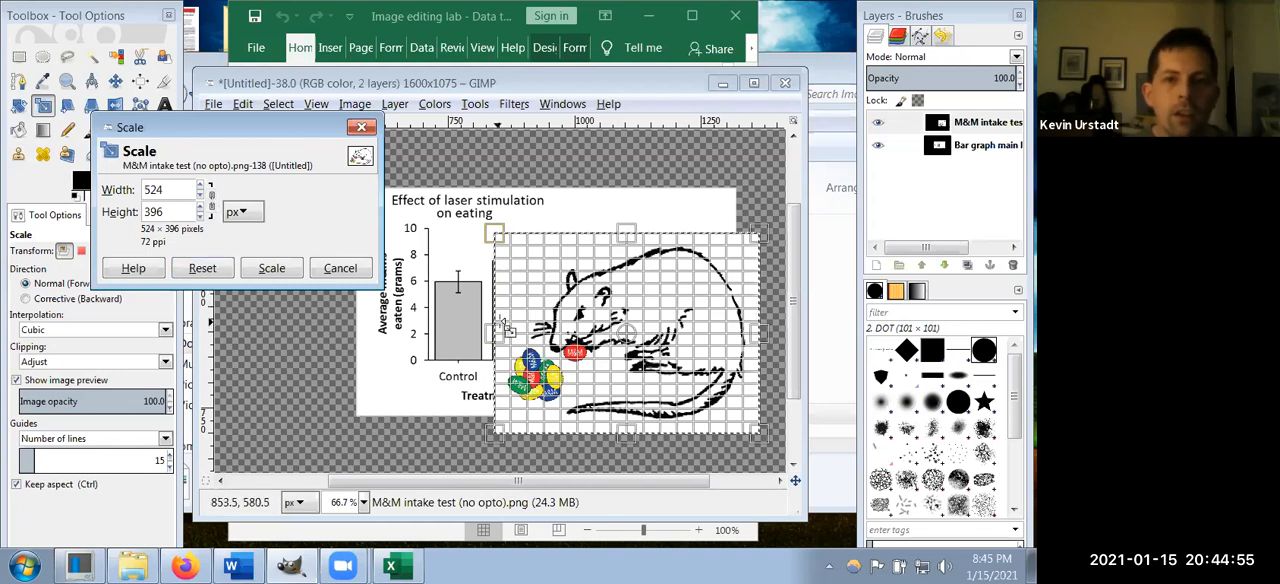
drag(495, 333, 664, 116)
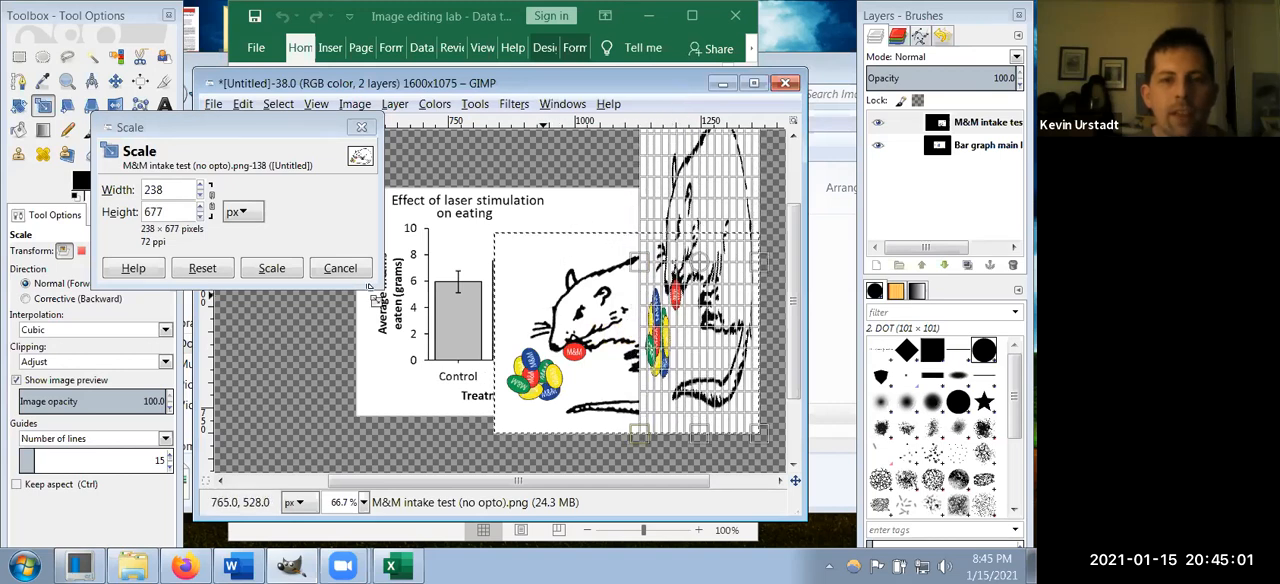
click(206, 276)
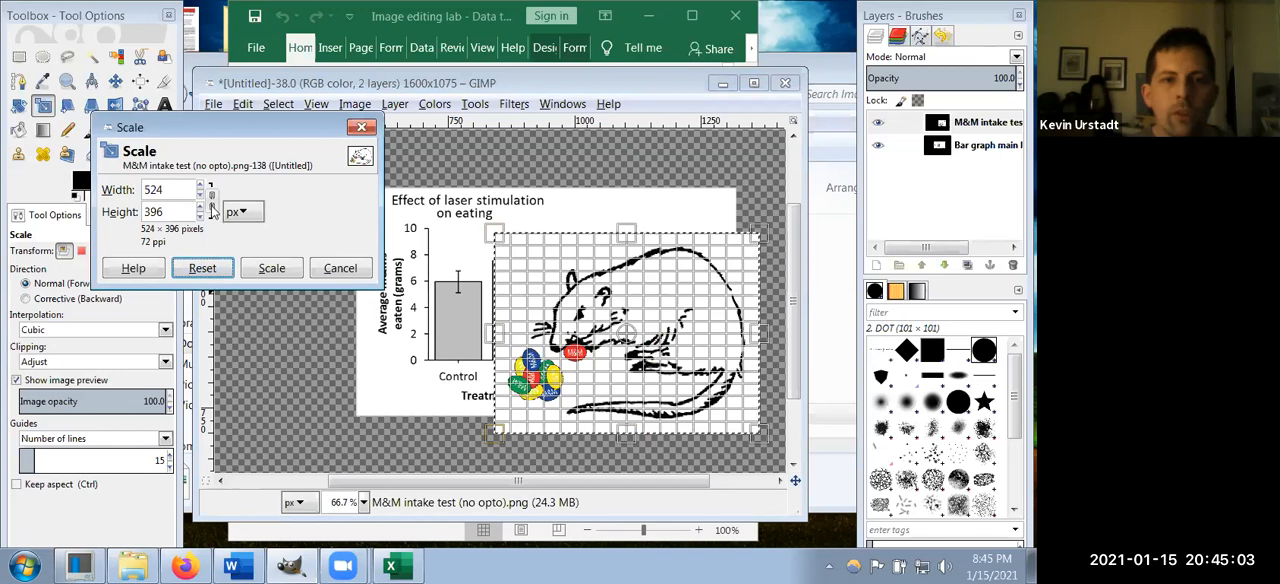
click(211, 200)
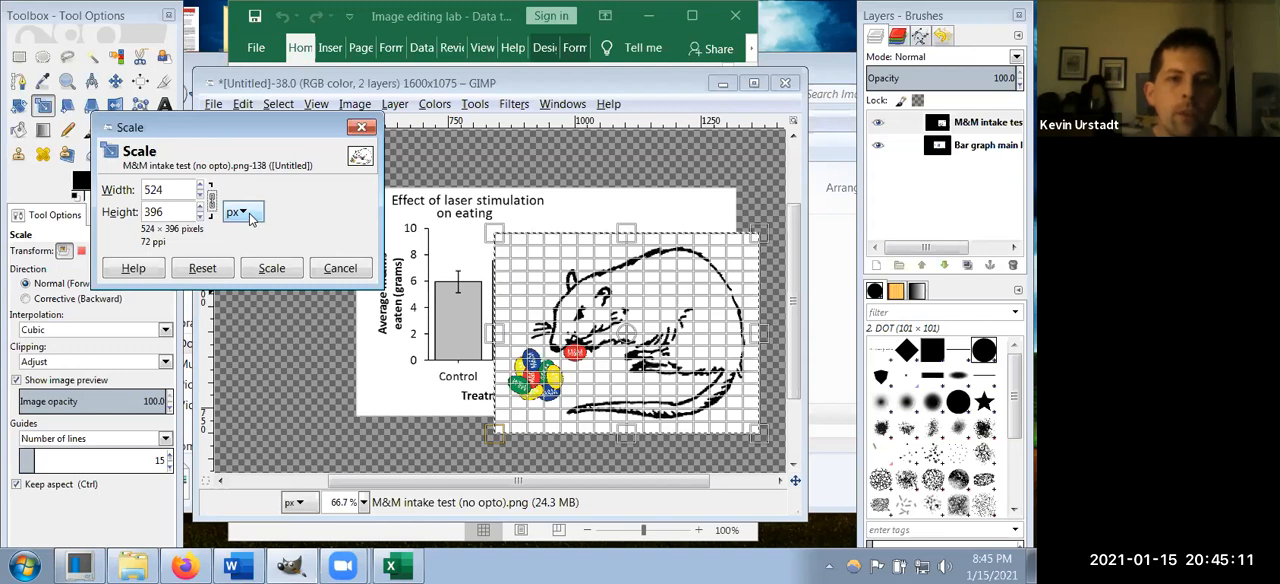
Step: Scale the rat drawing proportionally in percent units to about 26% of its size, 138 × 104 pixels
click(241, 212)
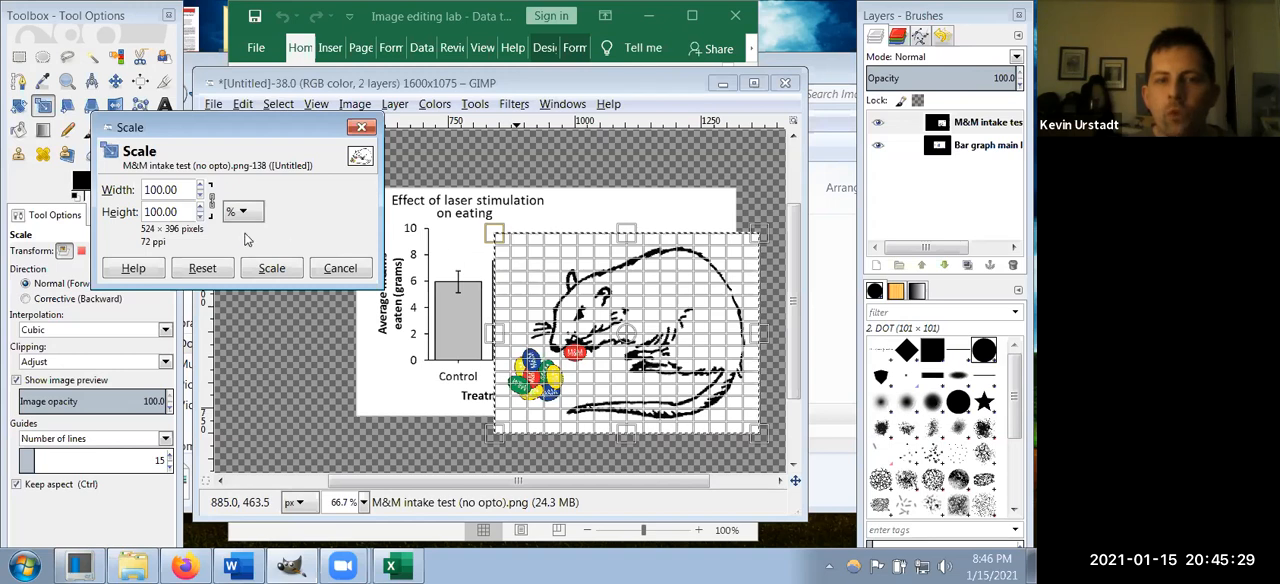
click(201, 197)
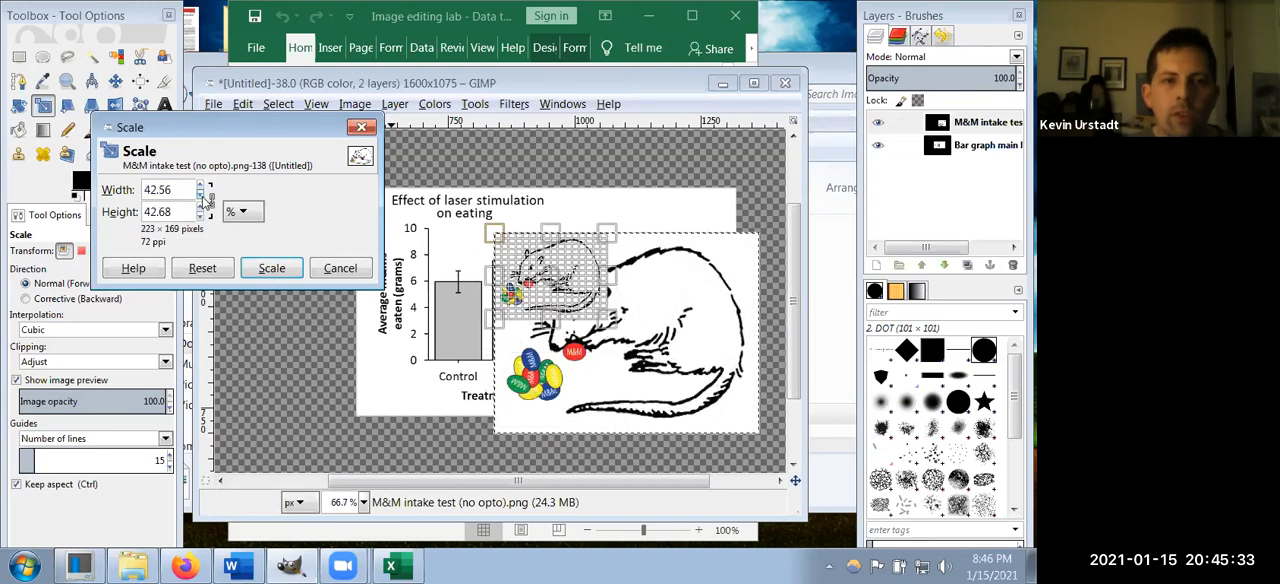
click(201, 197)
click(203, 198)
click(203, 198)
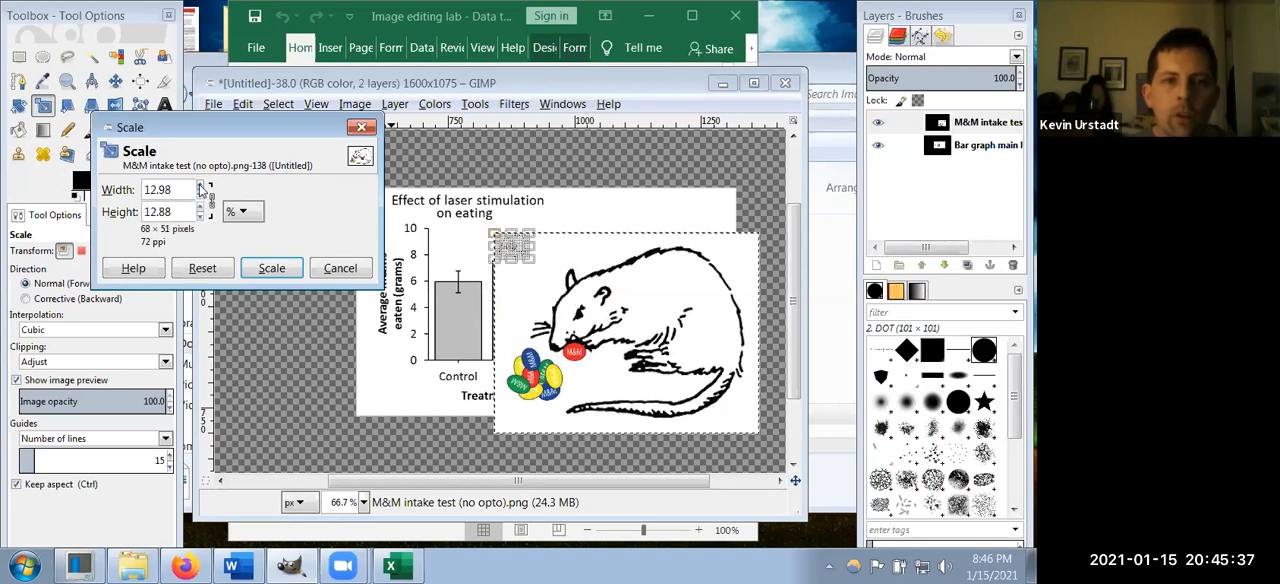
click(201, 188)
click(201, 188)
click(201, 188)
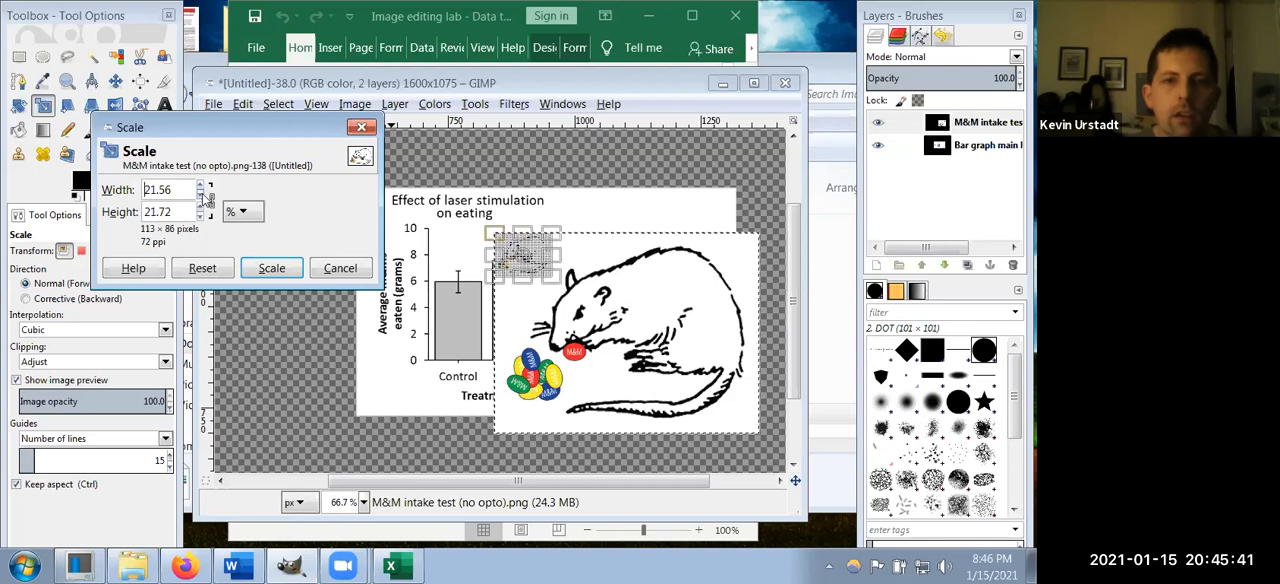
click(201, 188)
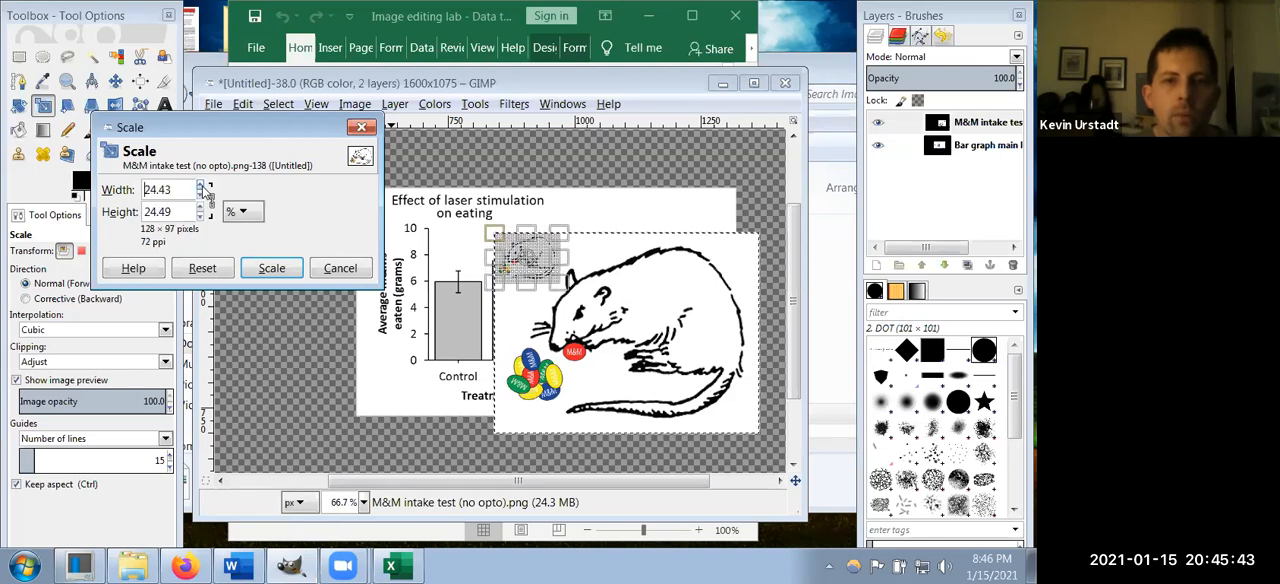
click(203, 198)
click(203, 198)
click(201, 188)
click(201, 188)
click(201, 188)
click(201, 188)
click(201, 188)
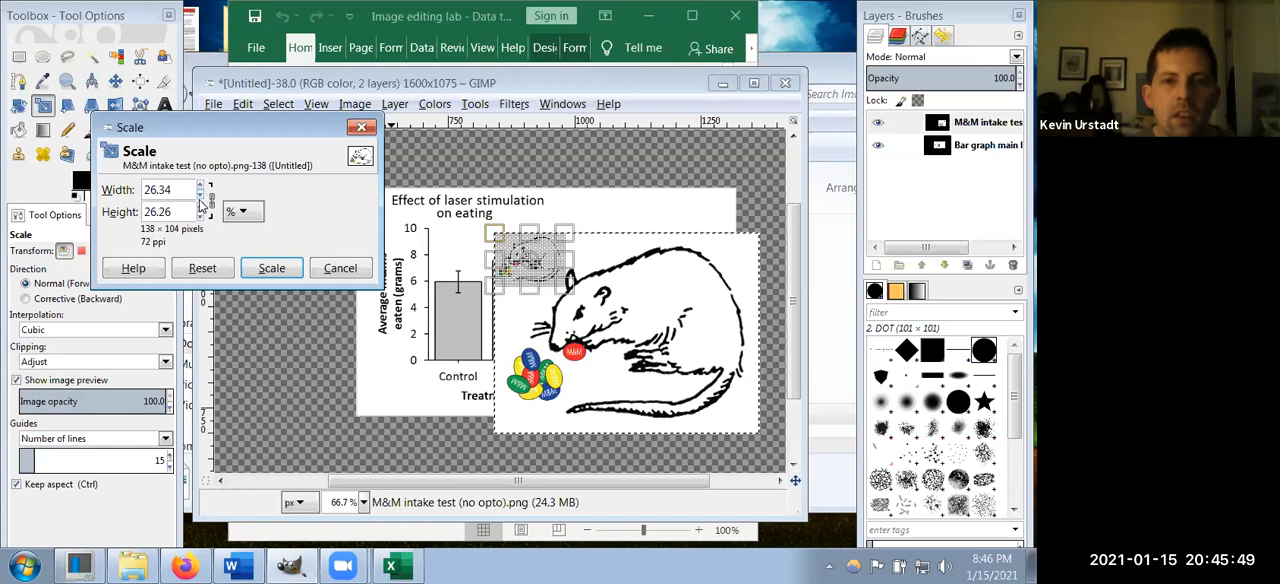
click(267, 272)
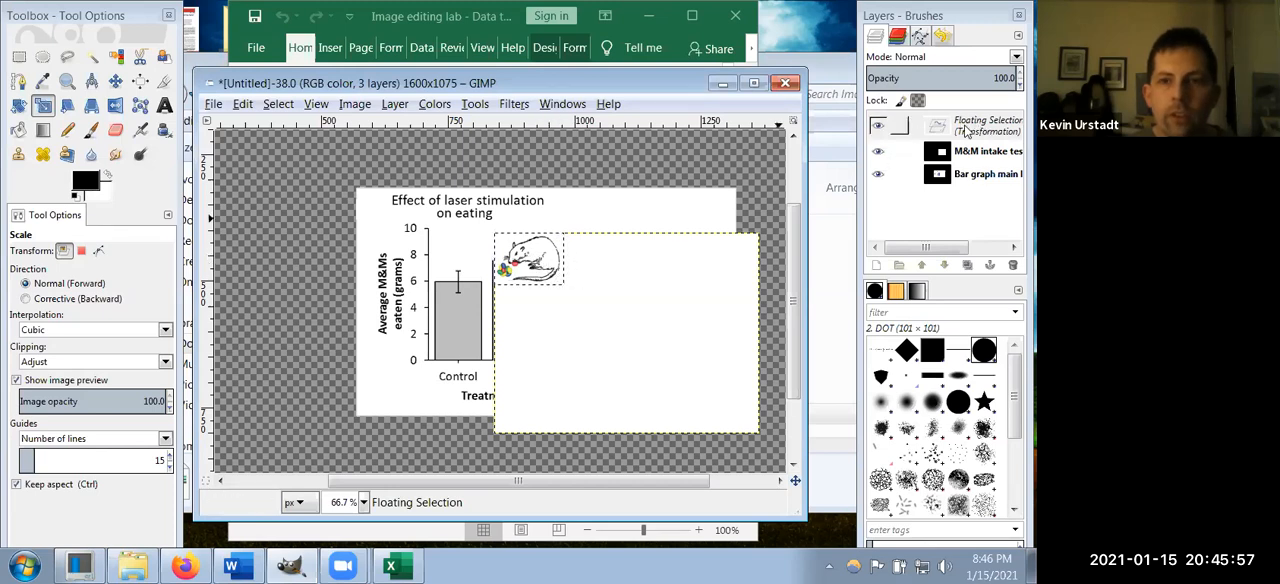
Step: Turn the floating selection with the scaled rat into a new layer
click(19, 57)
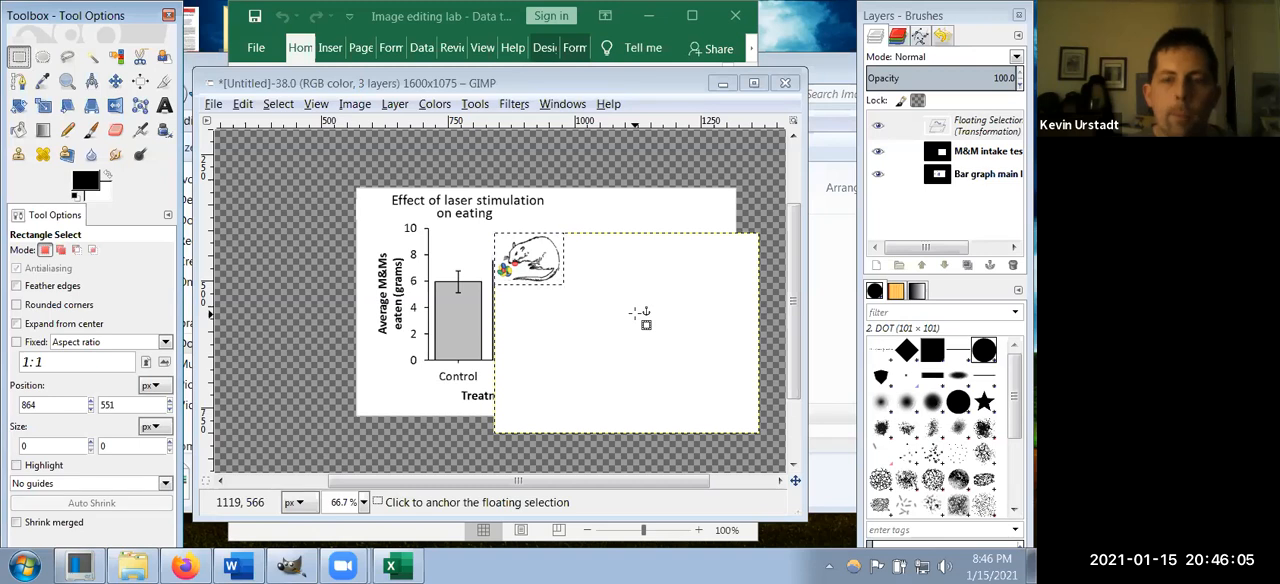
right_click(970, 131)
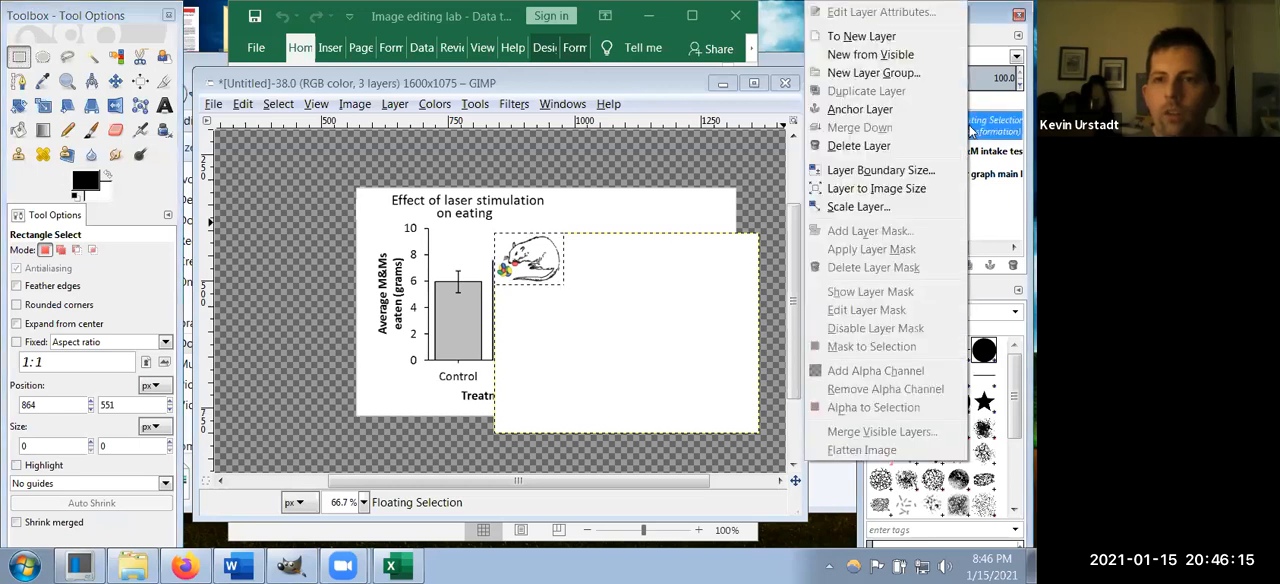
click(877, 38)
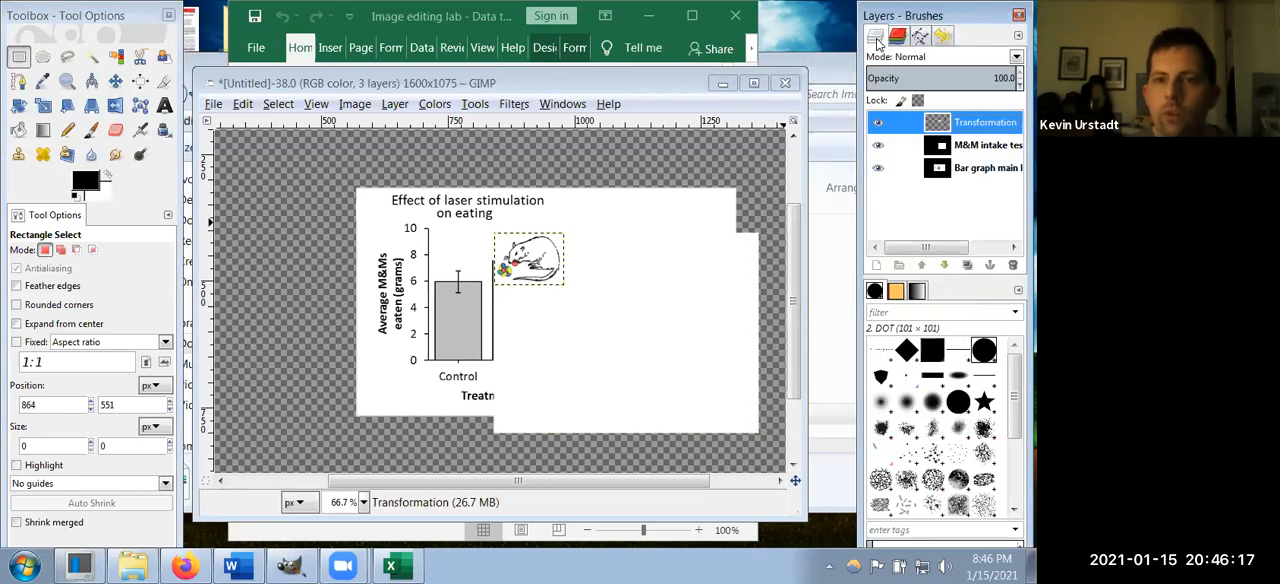
Step: Nudge the leftover white "M&M intake test (no opto).png" layer up and to the left, and delete that layer
click(966, 148)
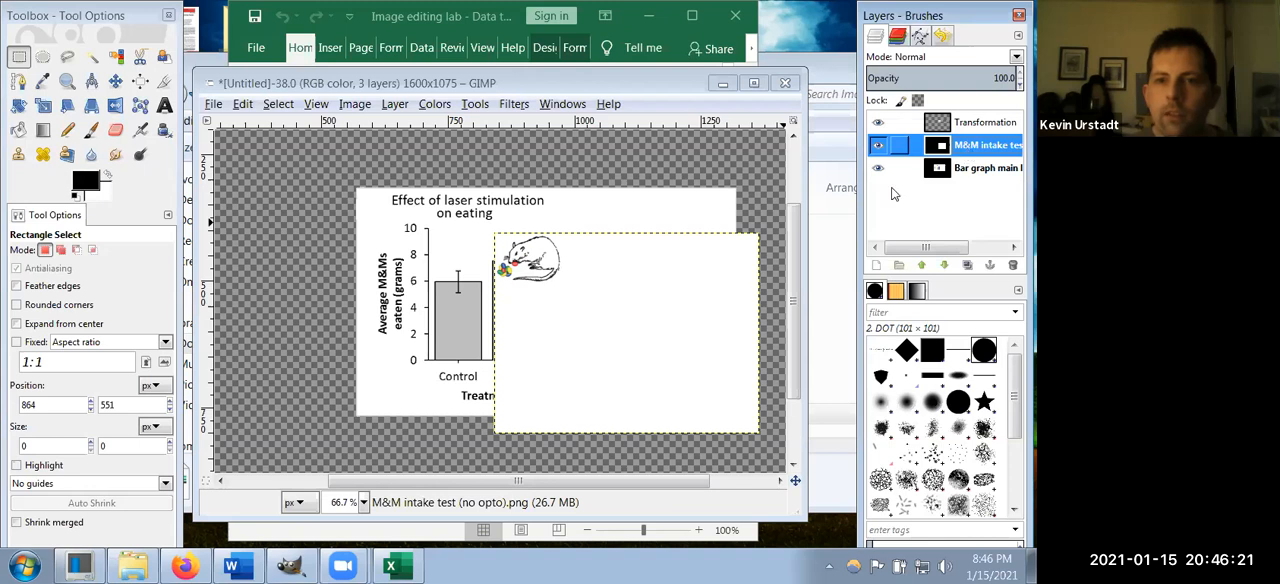
click(115, 81)
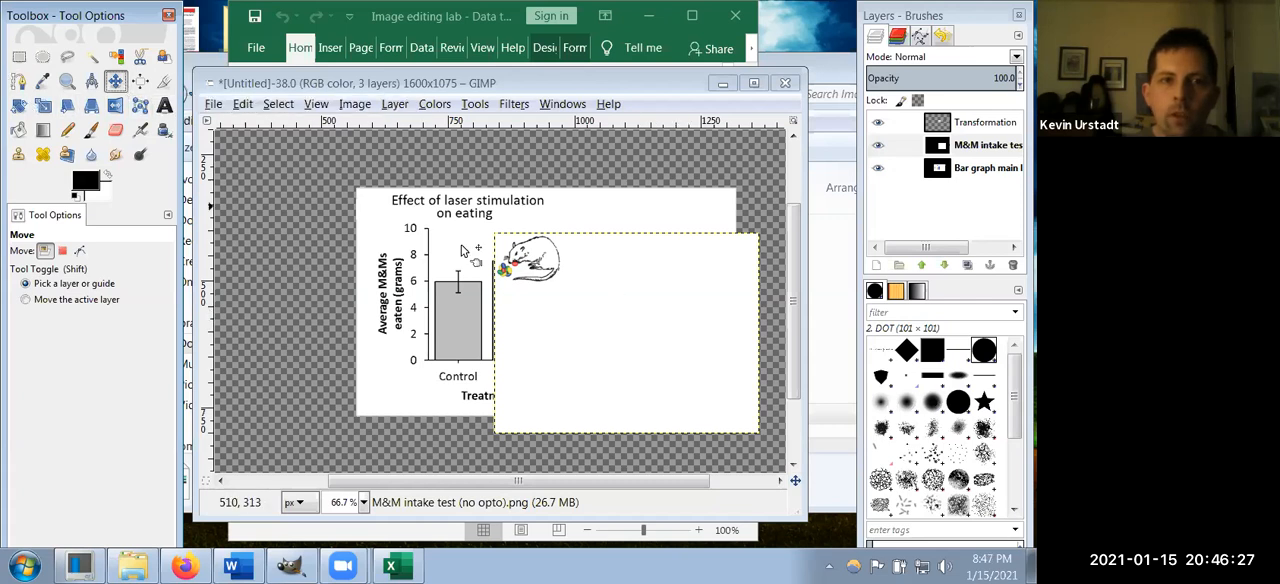
drag(707, 323, 662, 307)
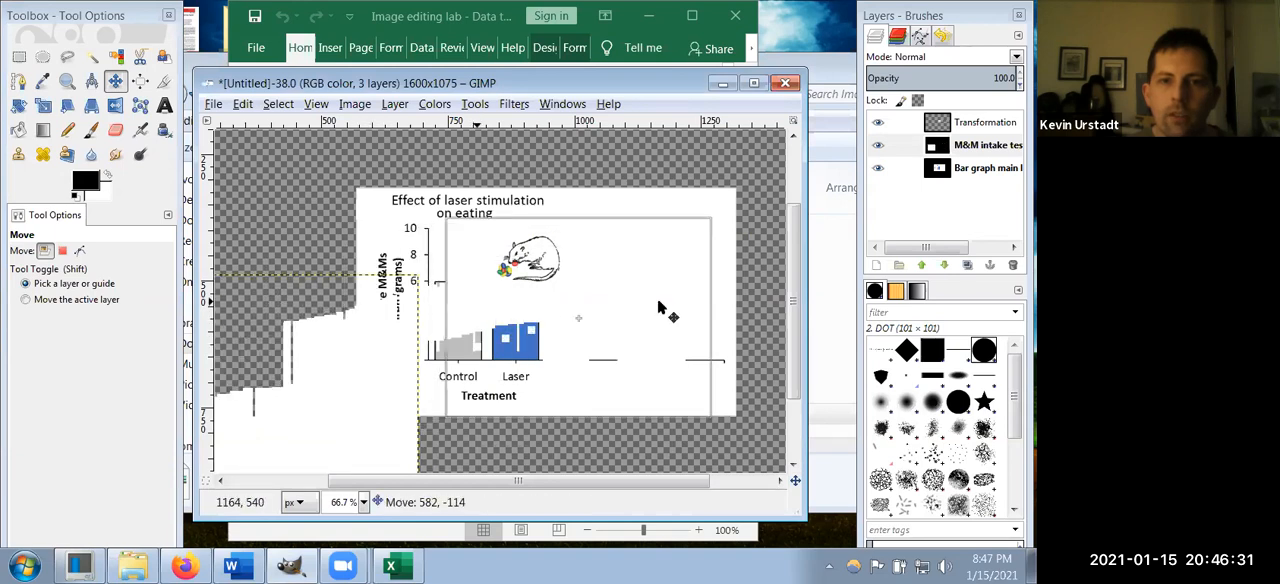
right_click(966, 150)
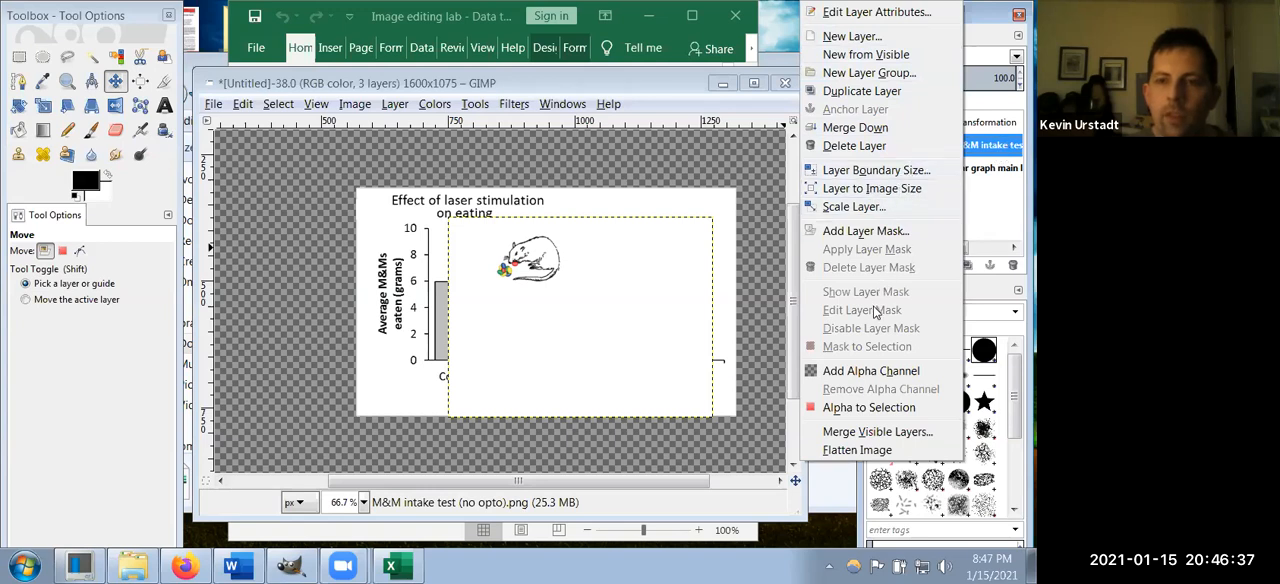
click(845, 146)
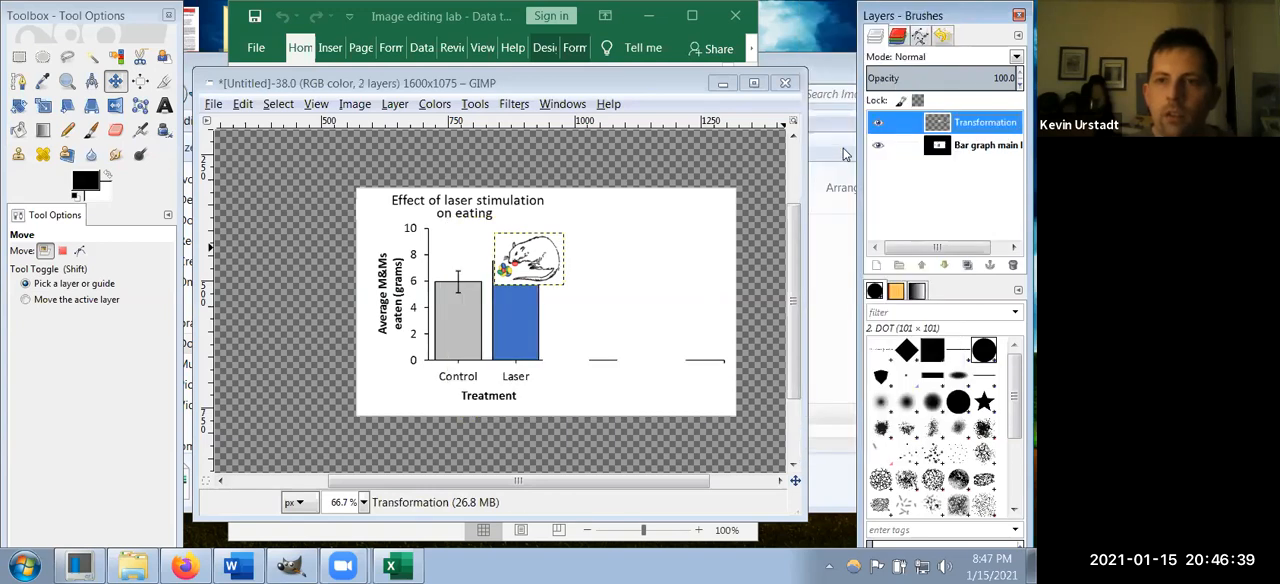
click(393, 104)
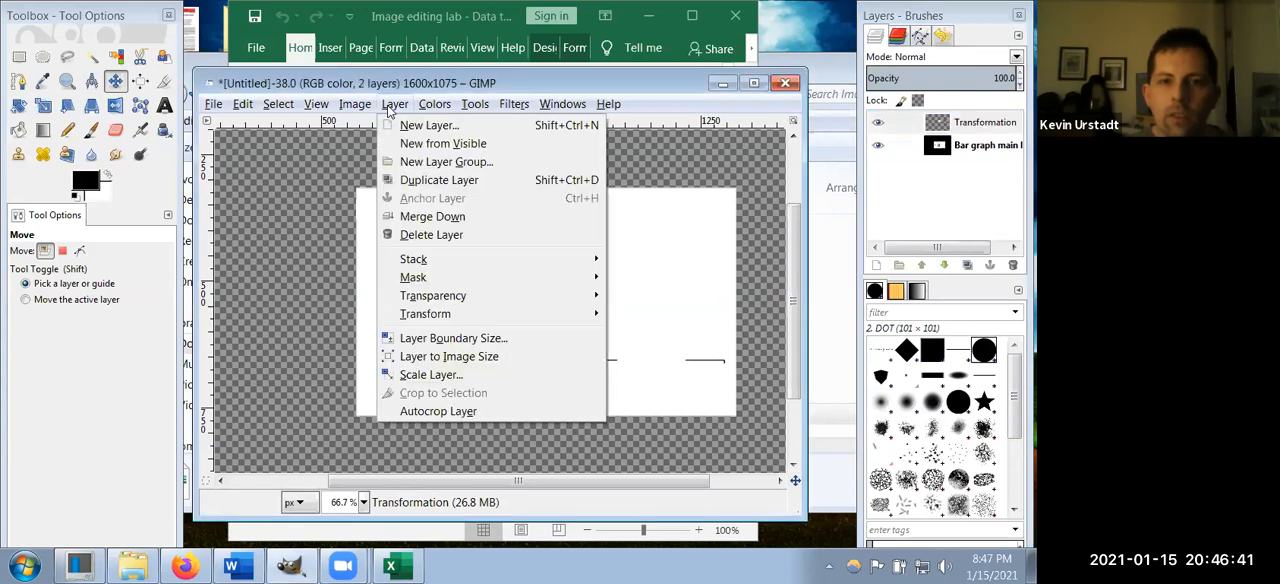
click(388, 108)
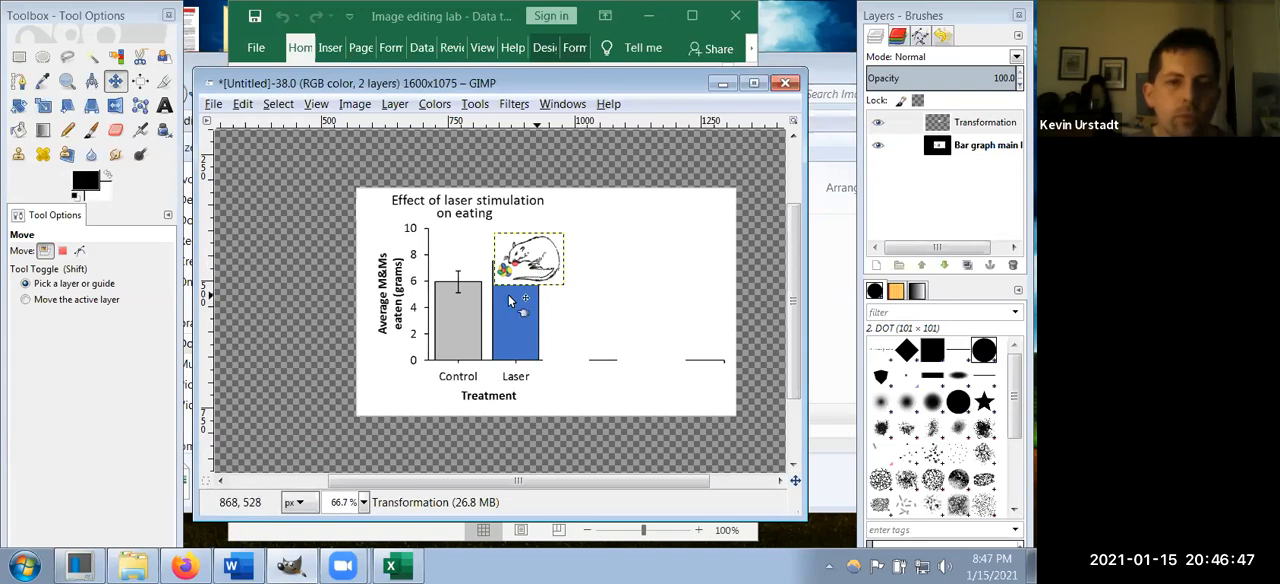
Step: Move the small rat drawing layer from the Laser bar to just above the gray Control bar, beneath the graph title
scroll(470, 340, up, 1)
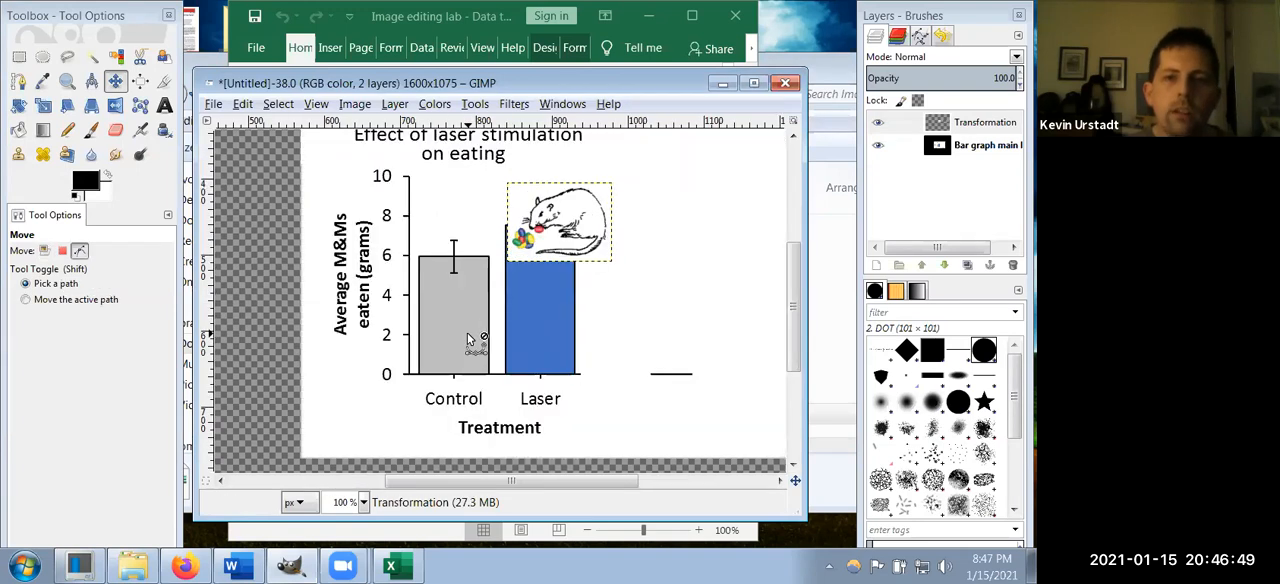
scroll(470, 340, up, 3)
scroll(611, 343, down, 1)
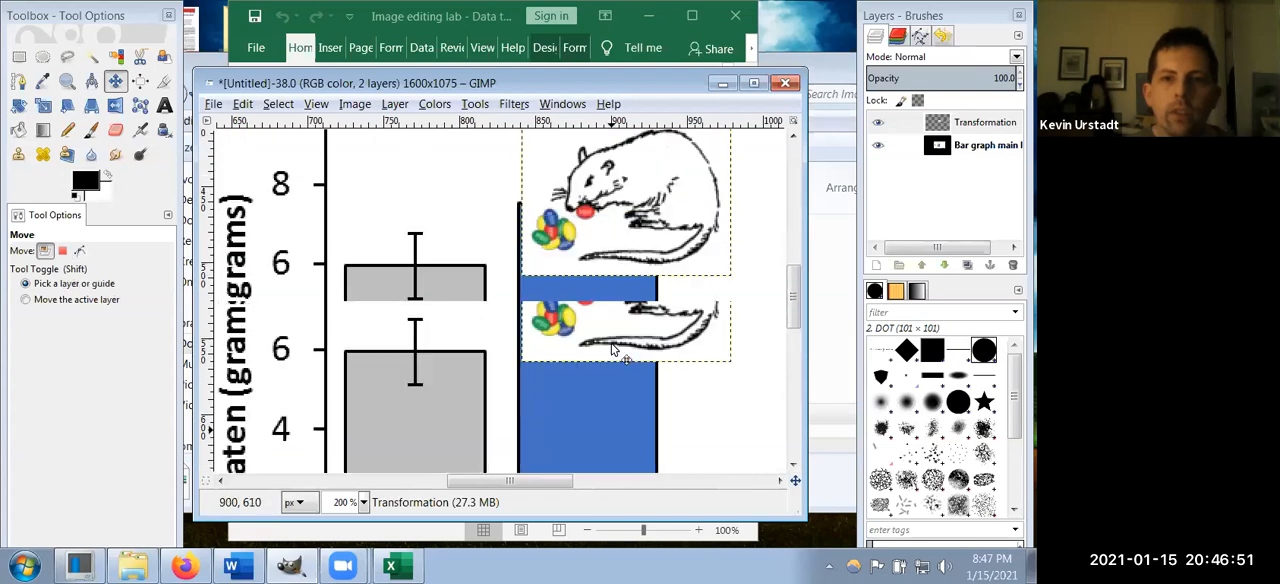
scroll(611, 347, up, 2)
scroll(611, 347, down, 1)
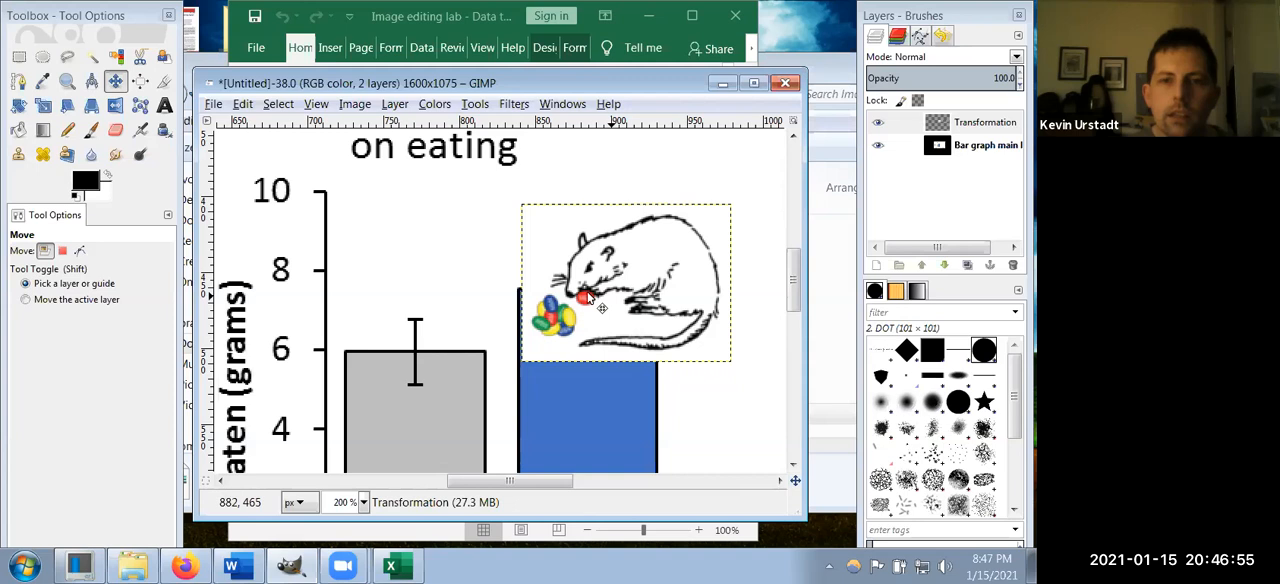
drag(612, 255, 413, 221)
scroll(456, 315, down, 2)
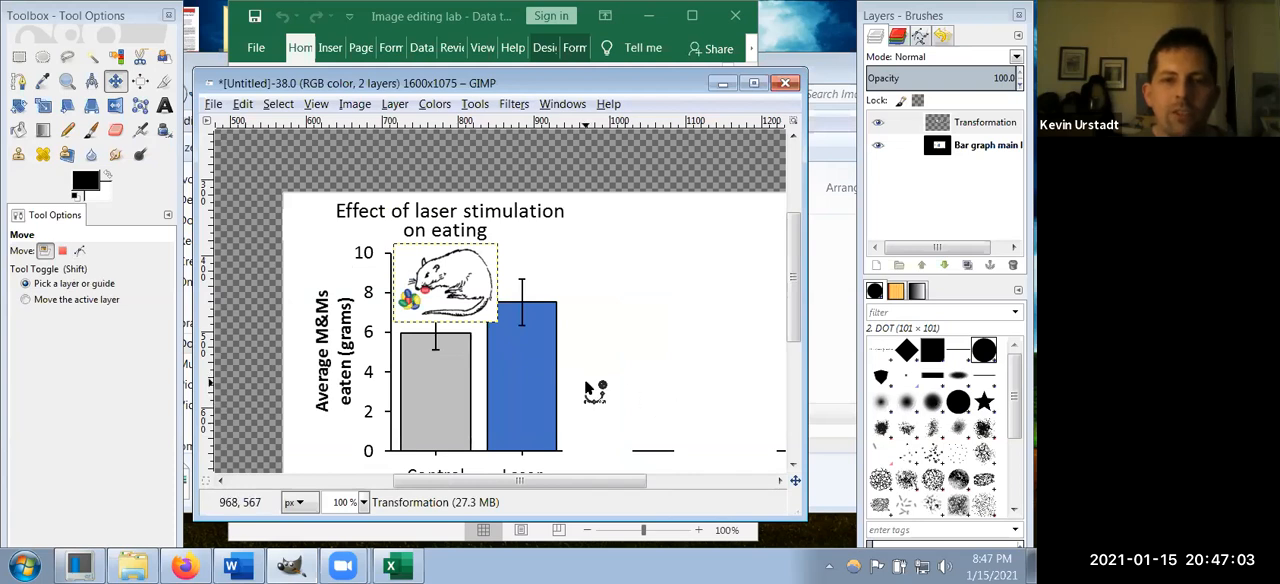
scroll(595, 392, up, 1)
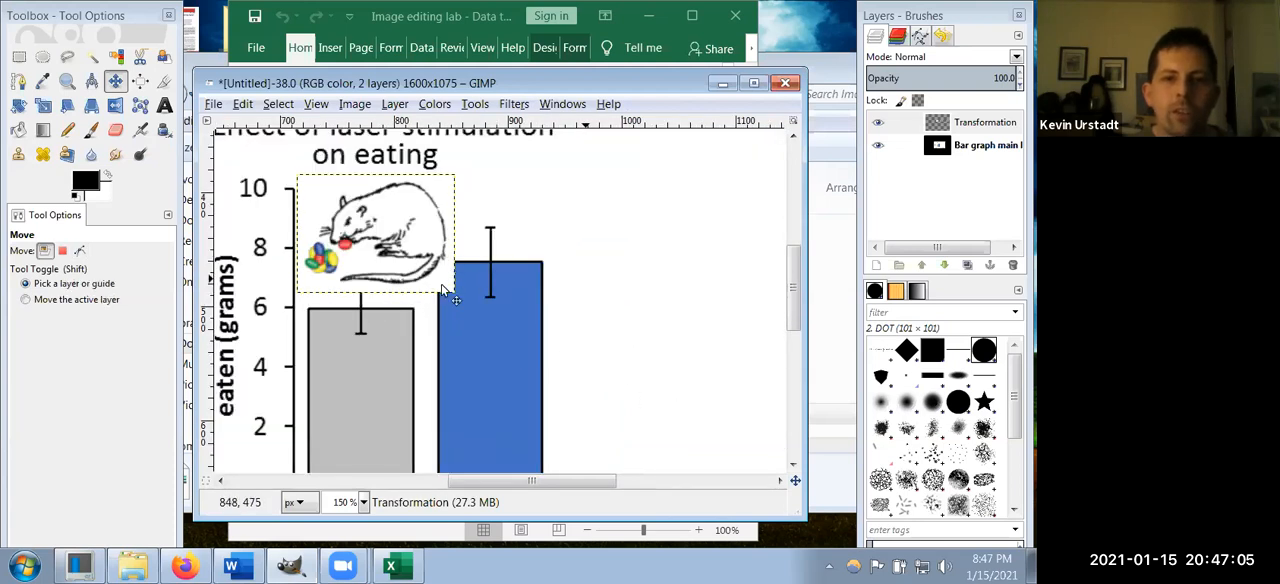
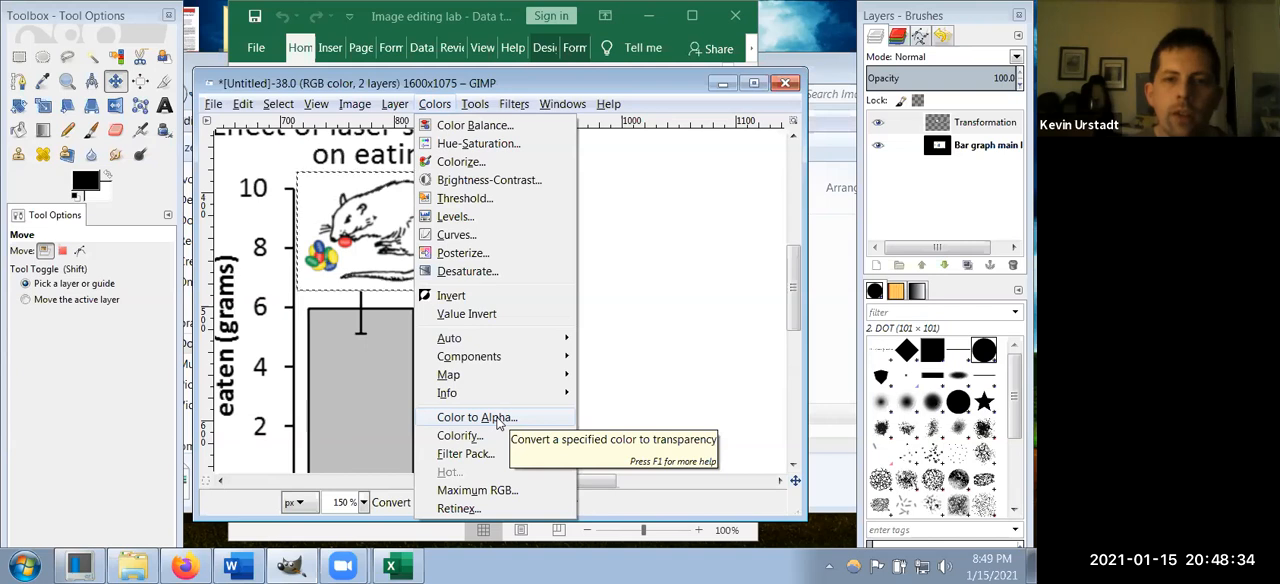
Step: Try converting black (000000) to transparency on the rat drawing layer with Color to Alpha, and undo it
click(477, 417)
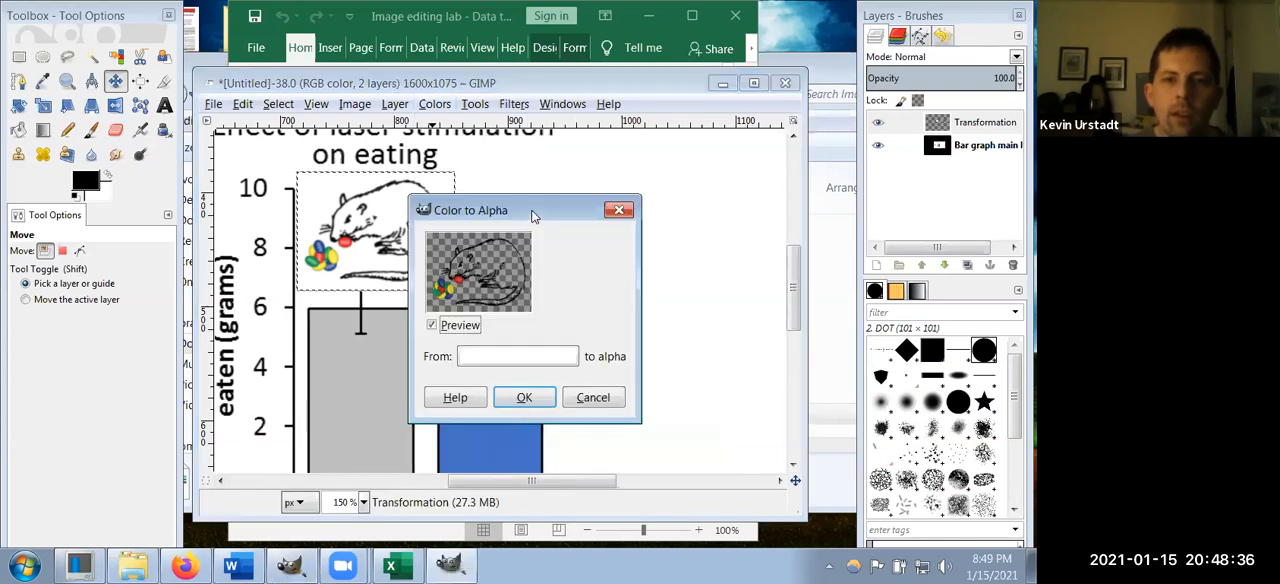
drag(533, 216, 716, 154)
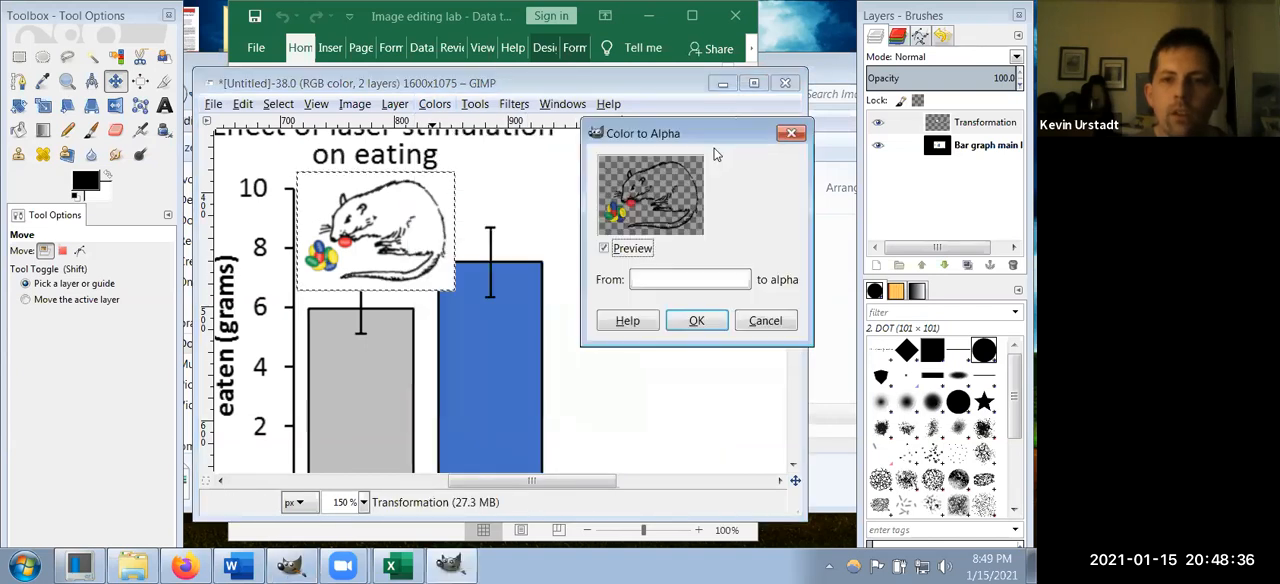
click(688, 284)
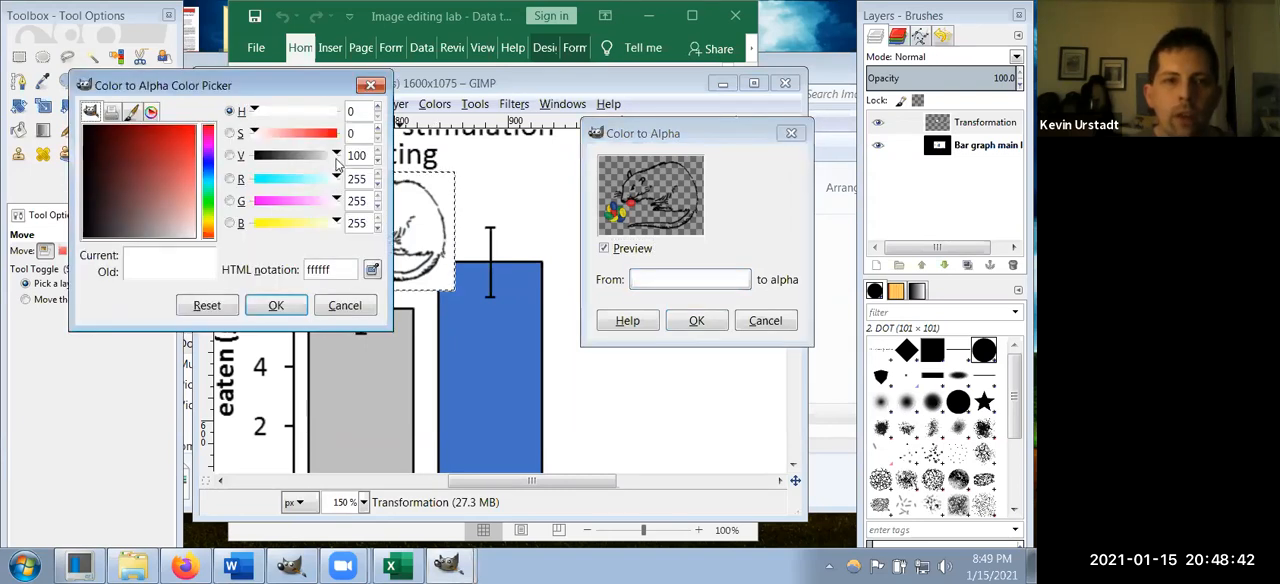
drag(337, 155, 197, 168)
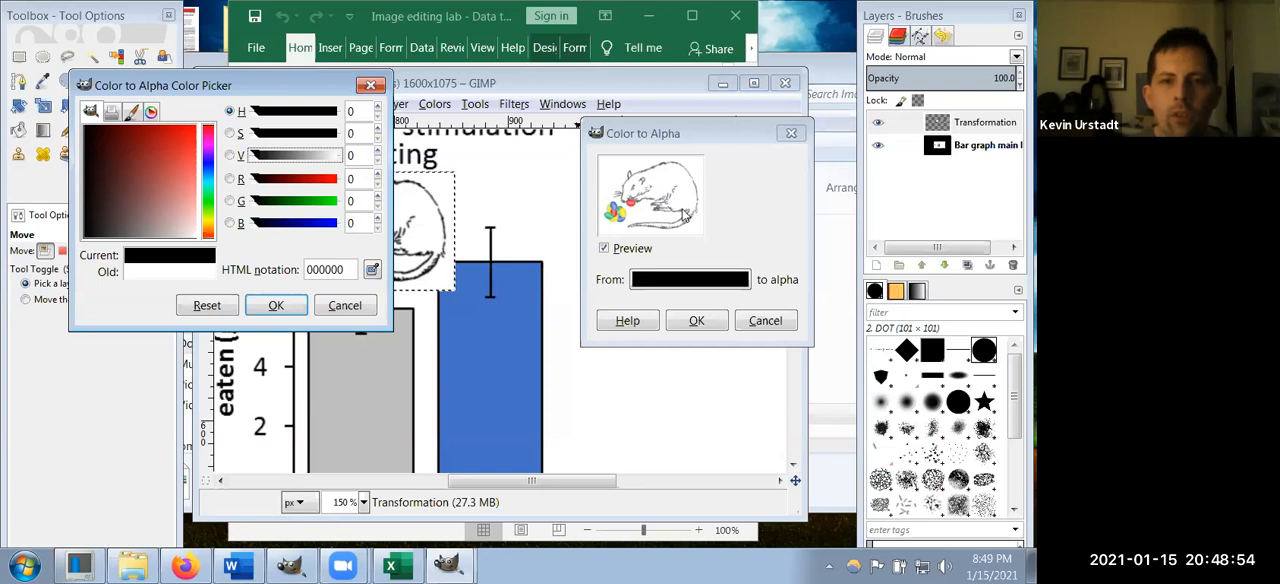
click(274, 308)
click(697, 321)
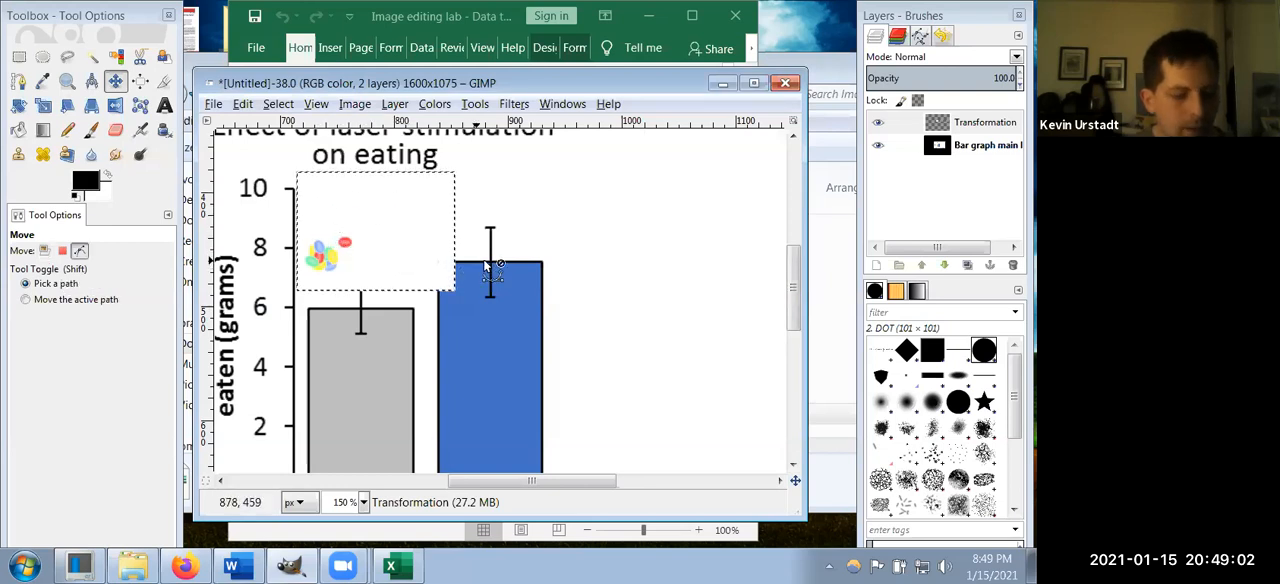
key(ctrl+z)
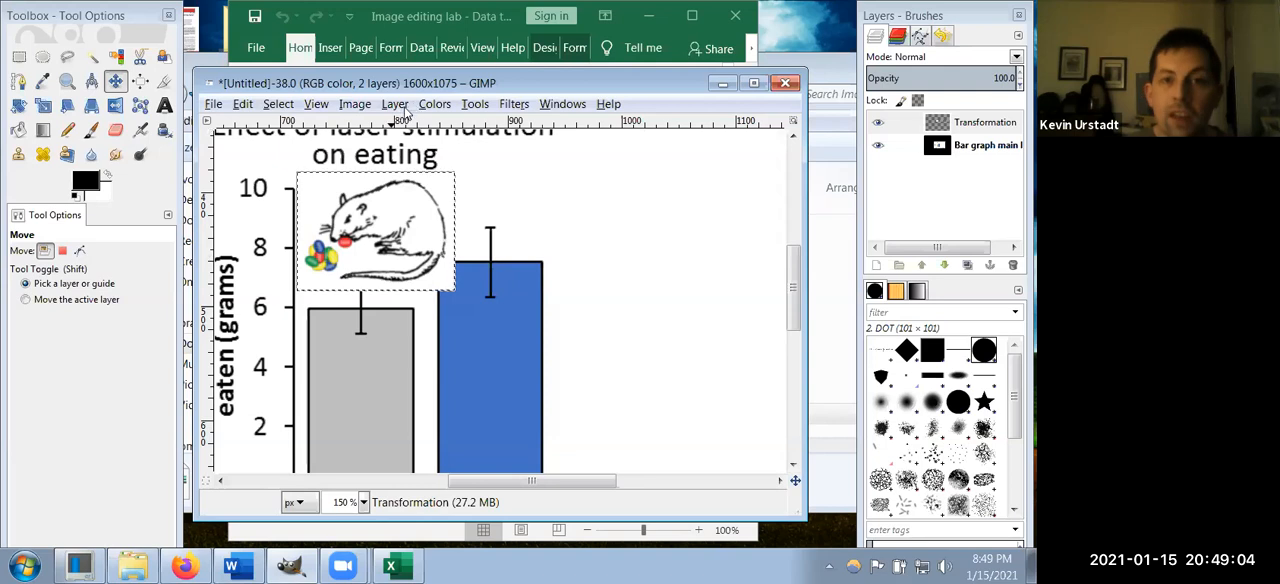
Step: Convert white (ffffff) to transparency on the rat drawing layer with Color to Alpha, and nudge the drawing slightly up and to the left
click(398, 106)
mouse_move(434, 104)
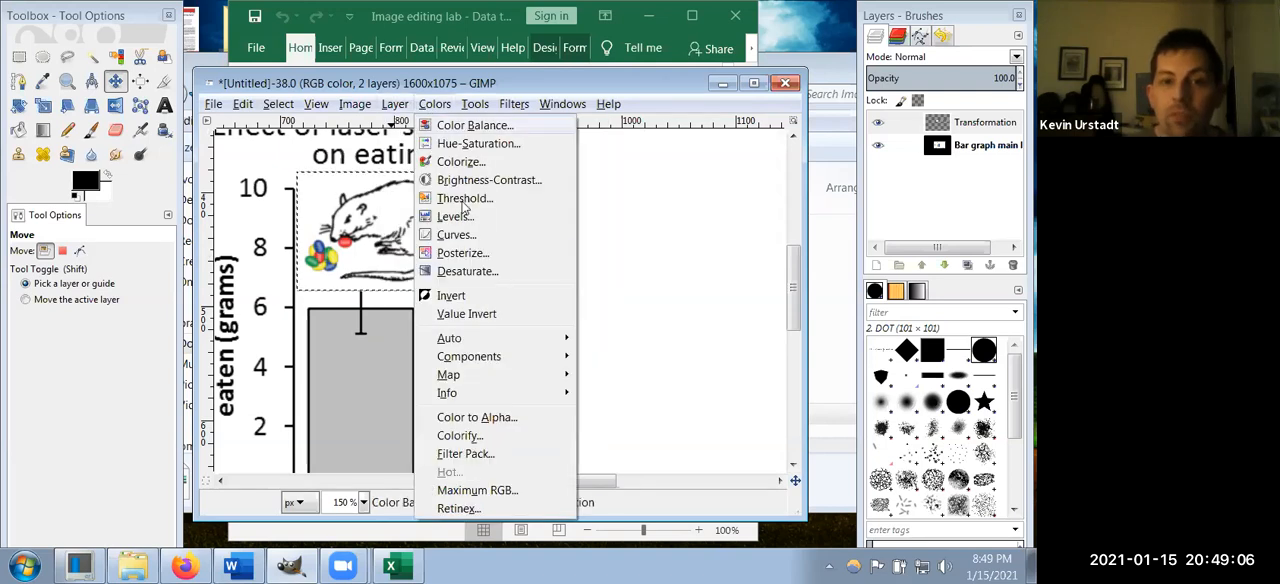
click(477, 417)
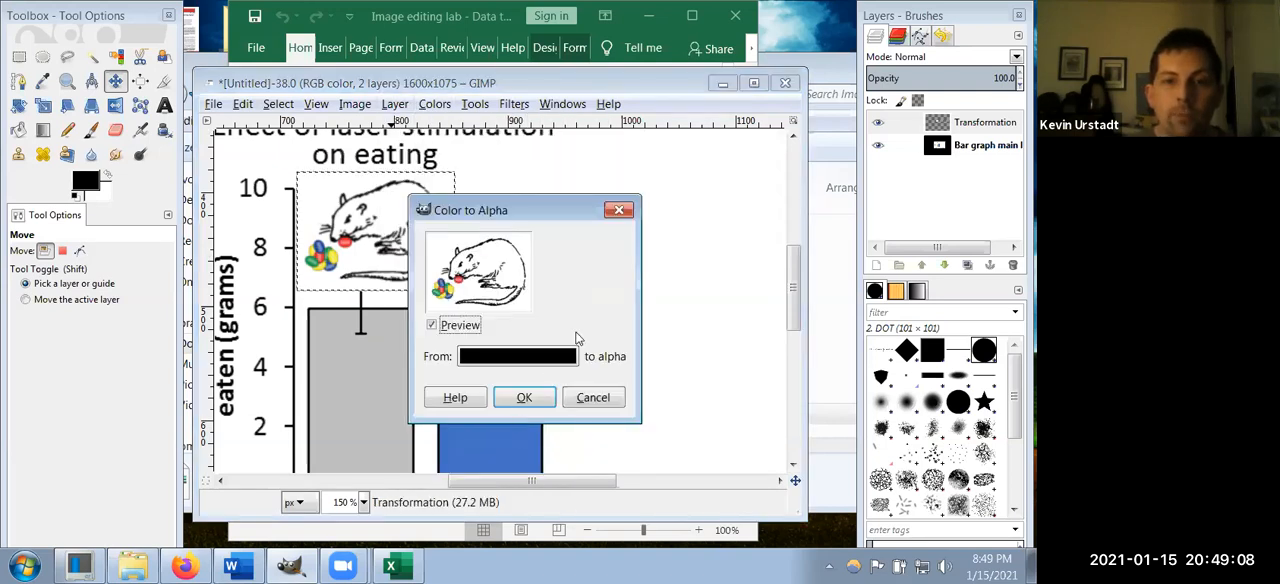
click(518, 356)
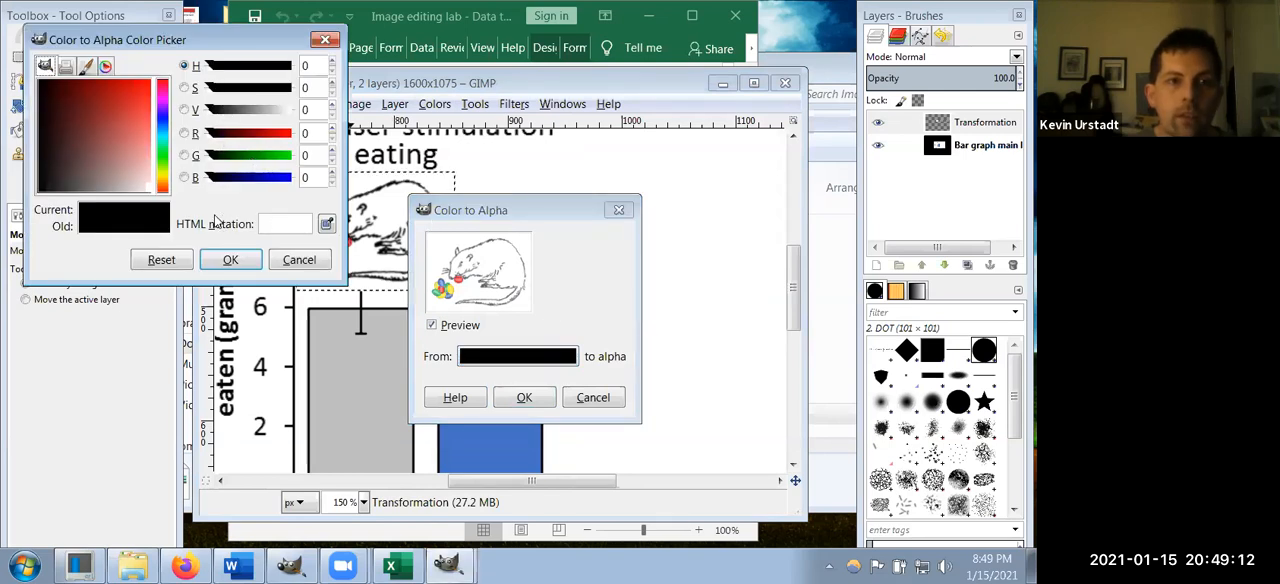
click(184, 110)
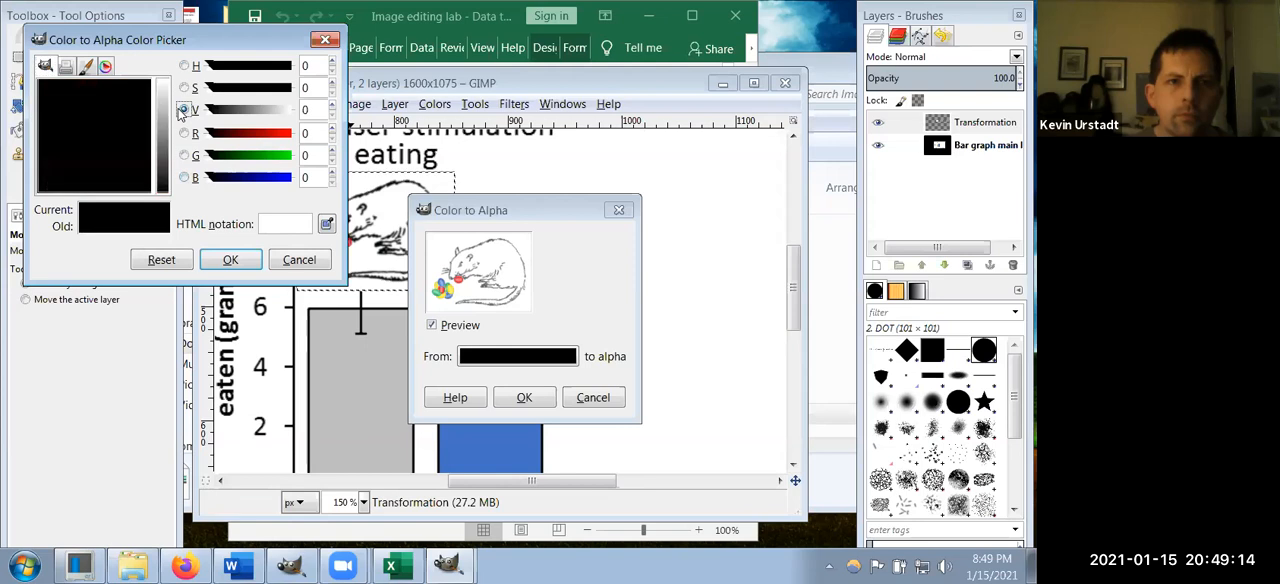
click(160, 80)
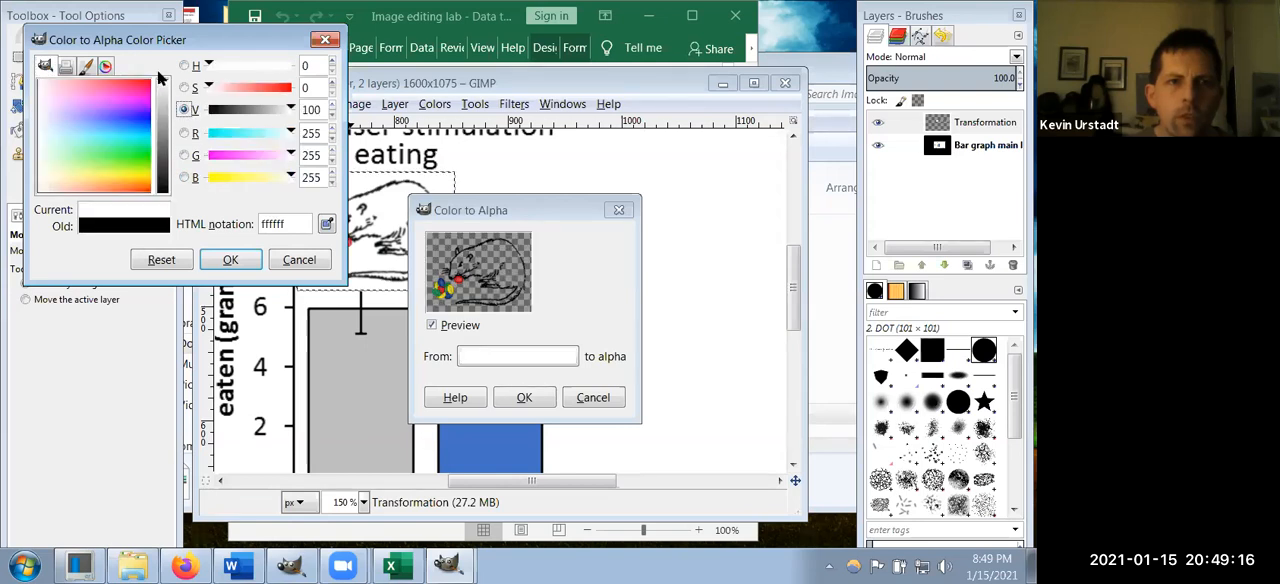
click(231, 261)
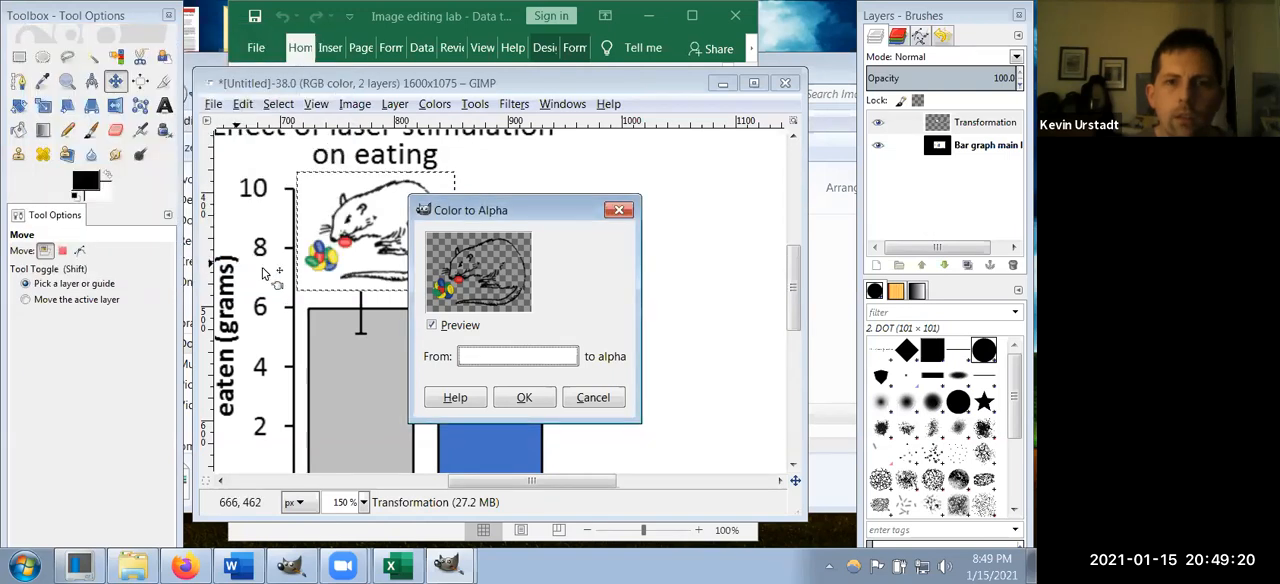
click(521, 397)
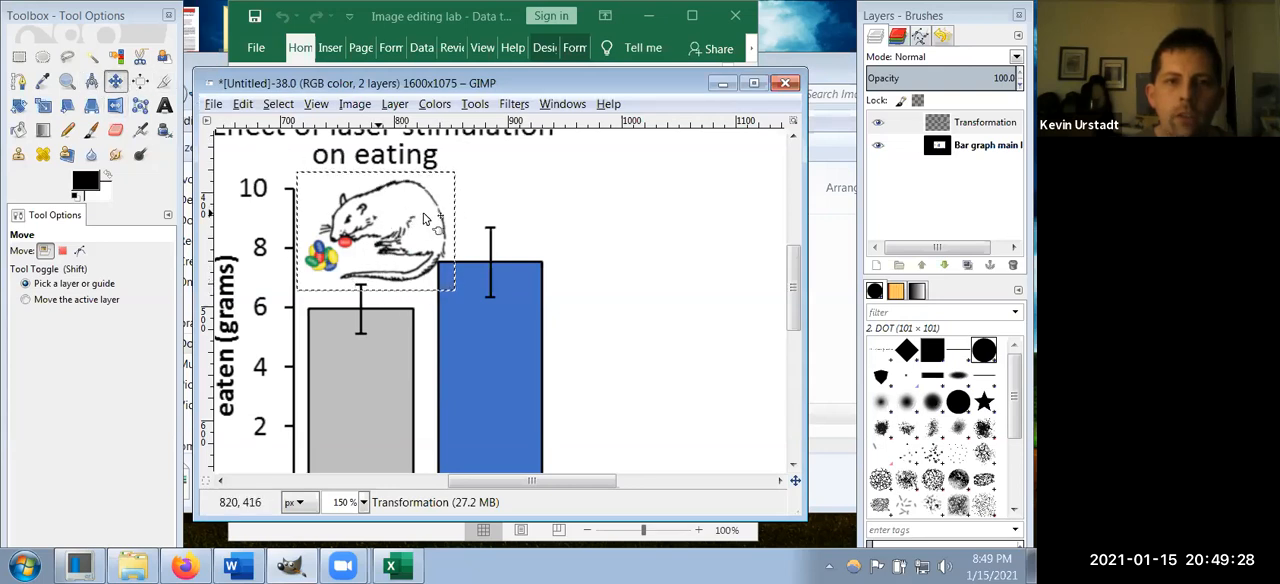
drag(431, 212, 435, 208)
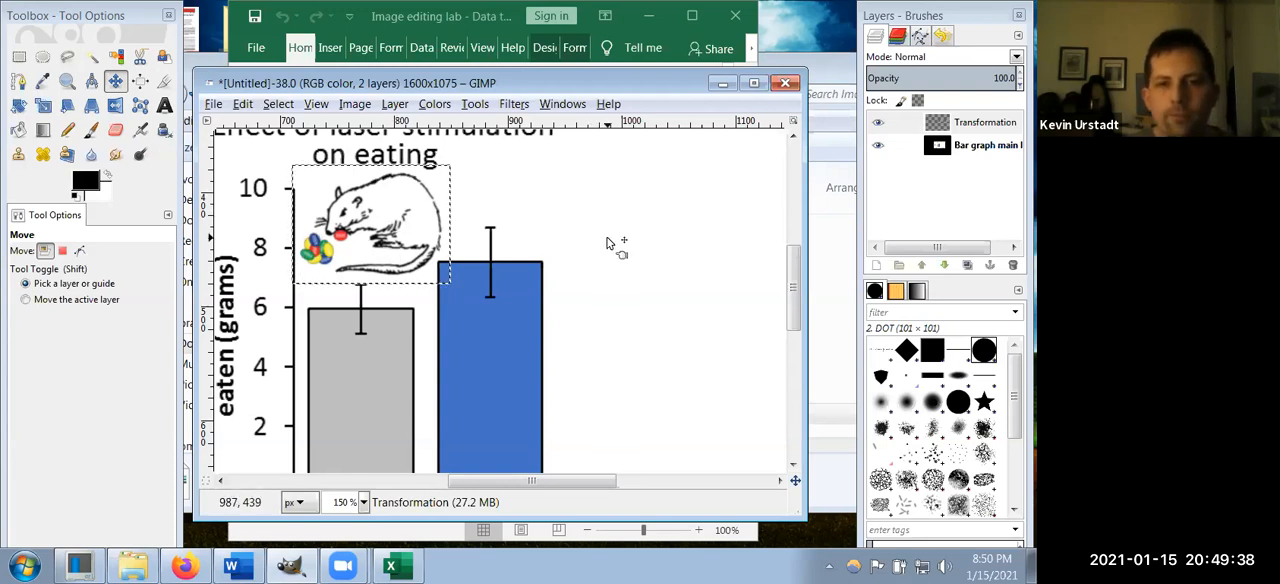
Step: Select a rectangle of about 361 × 419 pixels around the two-bar graph and crop the bar graph main layer to it
key(ctrl)
scroll(572, 247, down, 2)
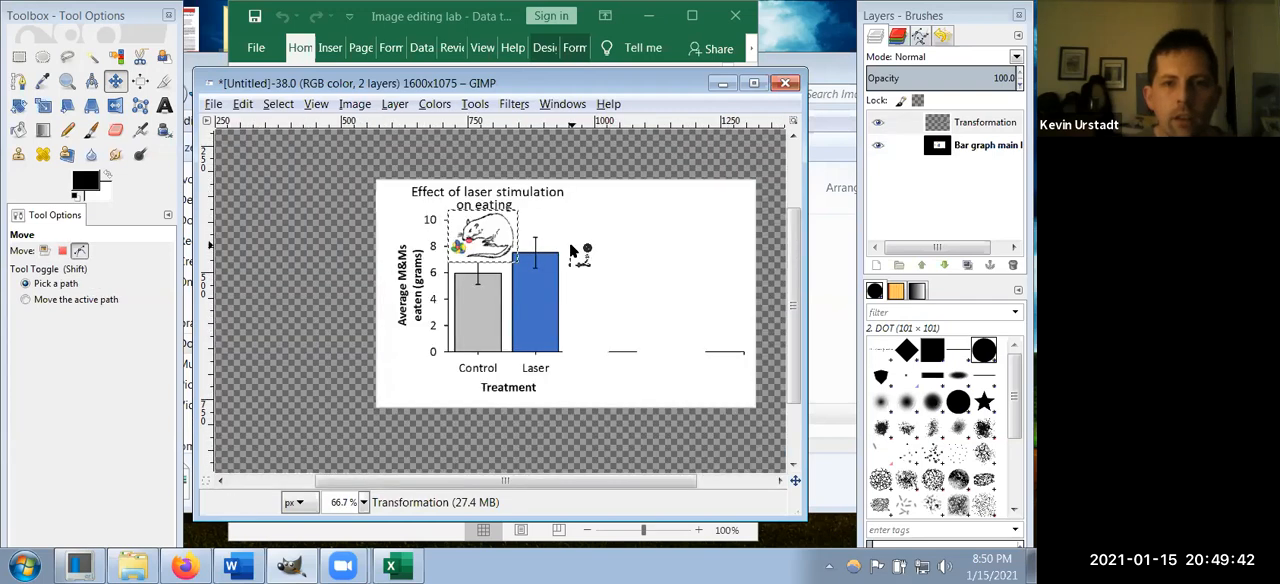
scroll(572, 247, up, 1)
scroll(572, 247, down, 1)
scroll(572, 247, up, 1)
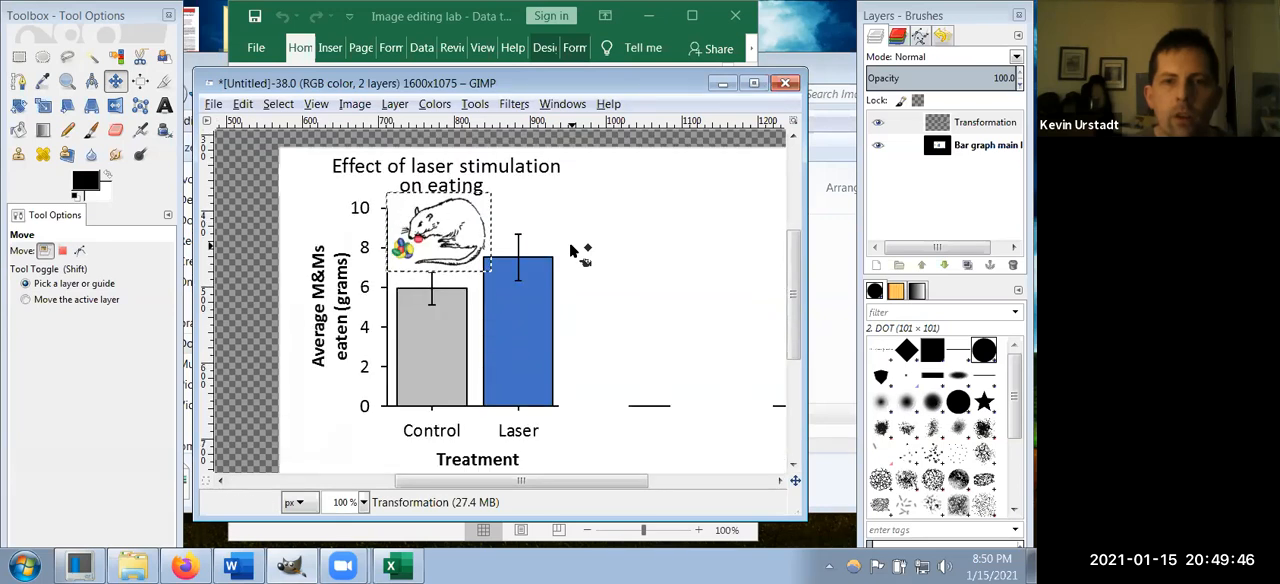
click(18, 55)
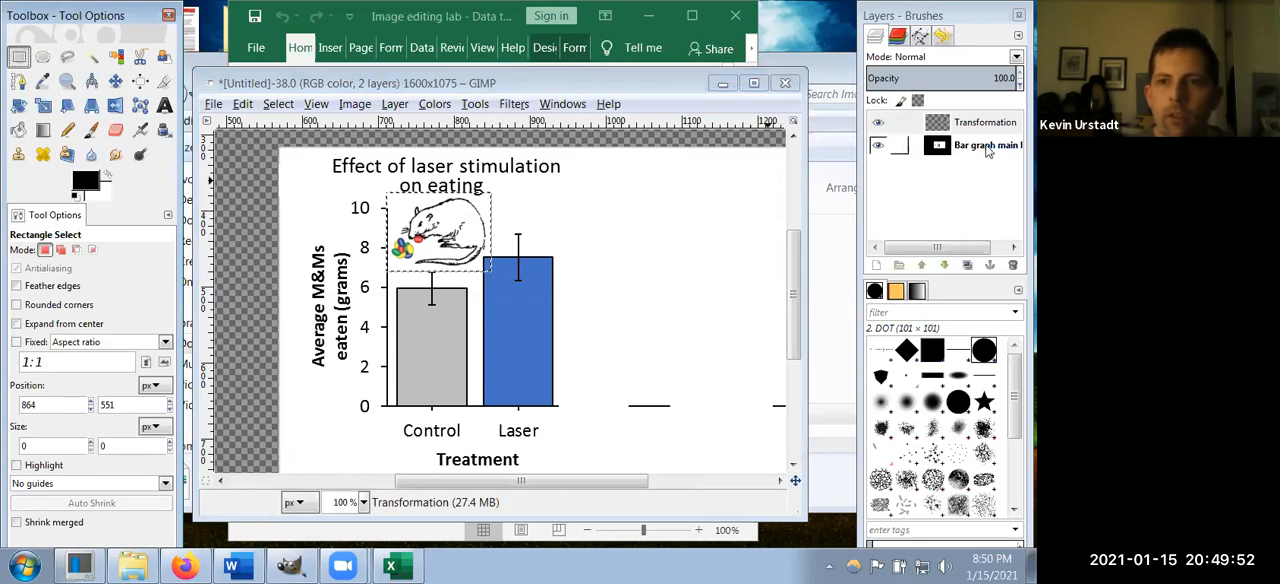
click(986, 146)
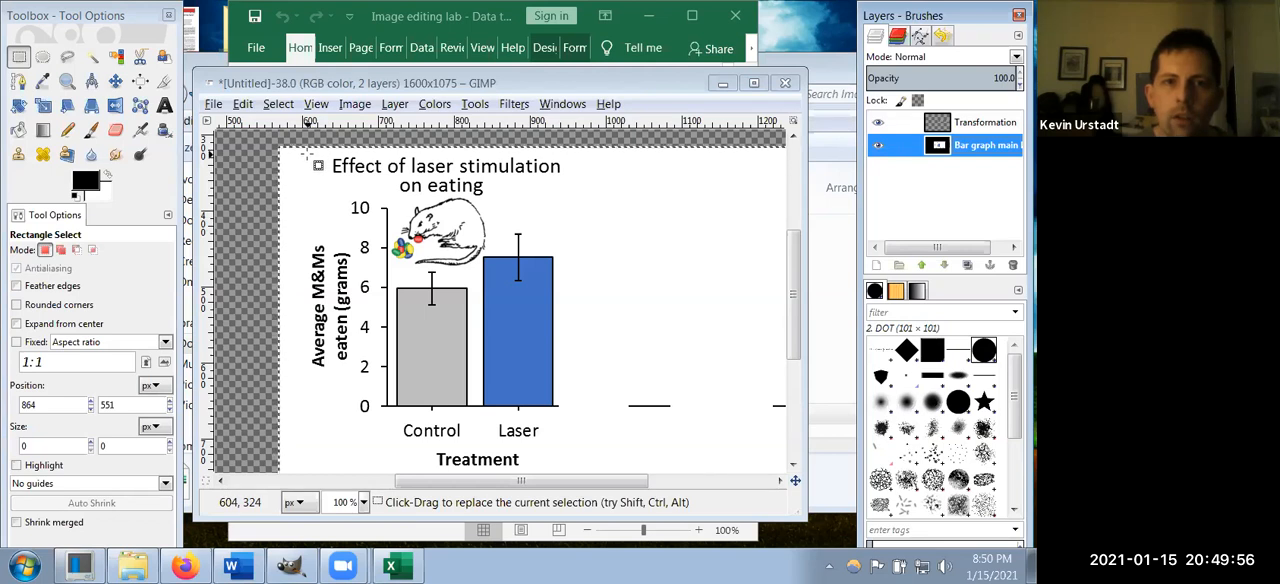
drag(309, 154, 580, 469)
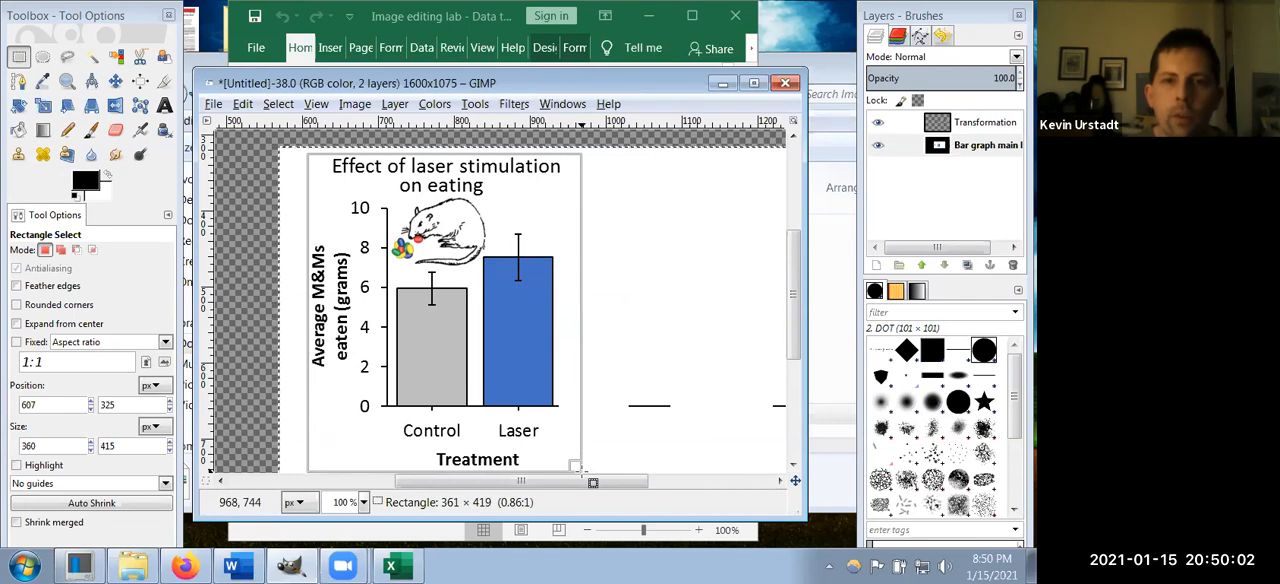
drag(578, 466, 578, 466)
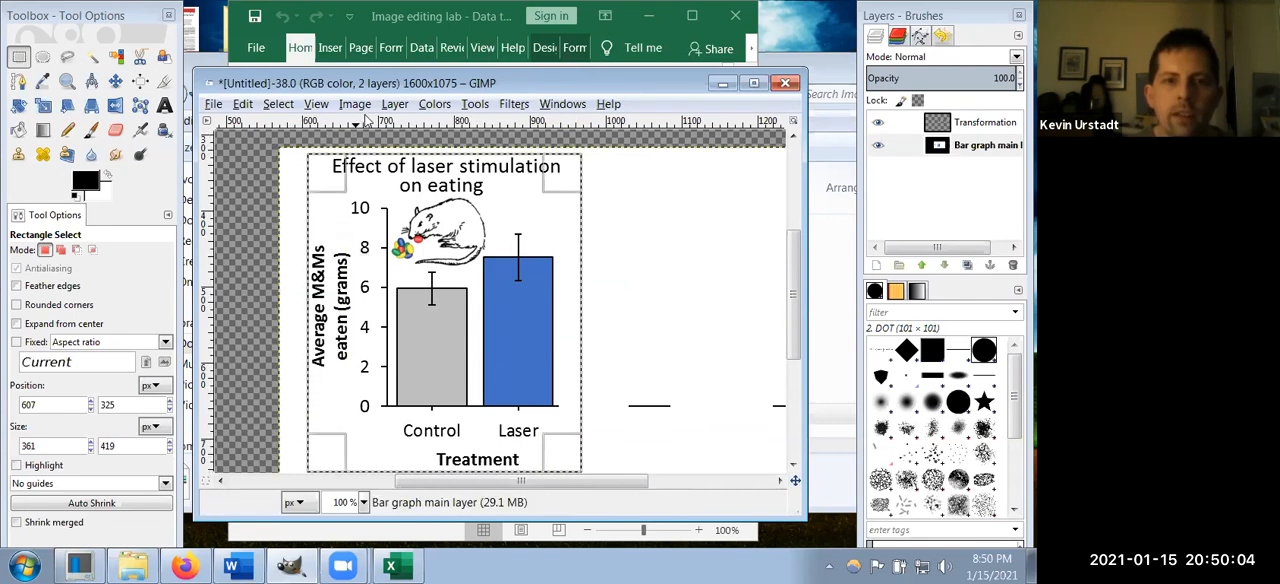
click(397, 104)
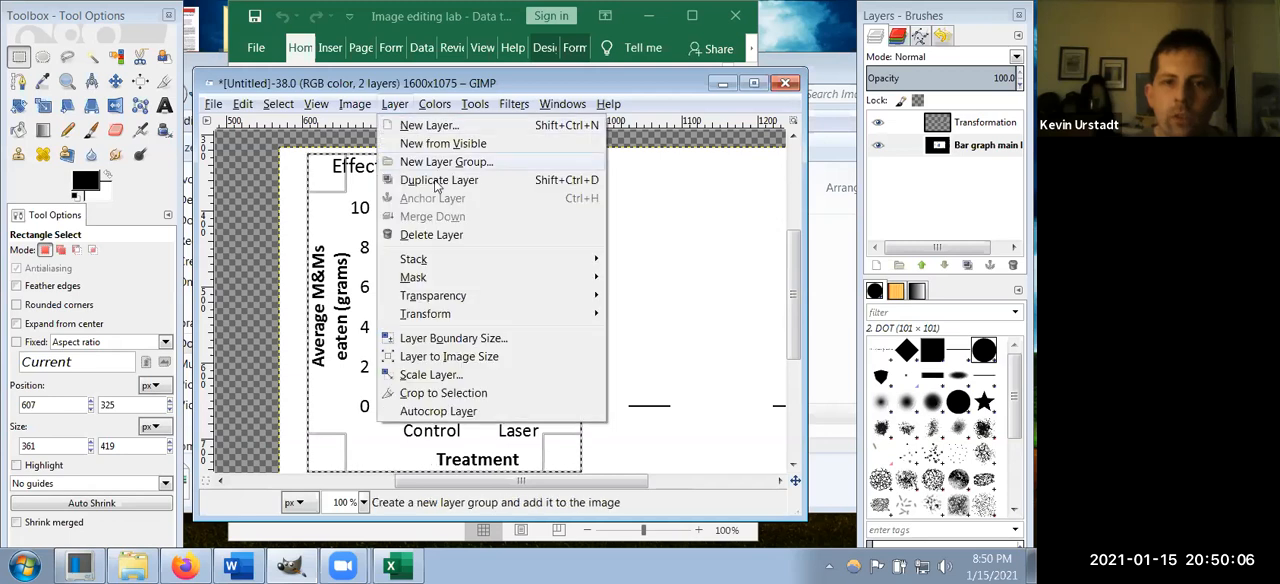
click(487, 393)
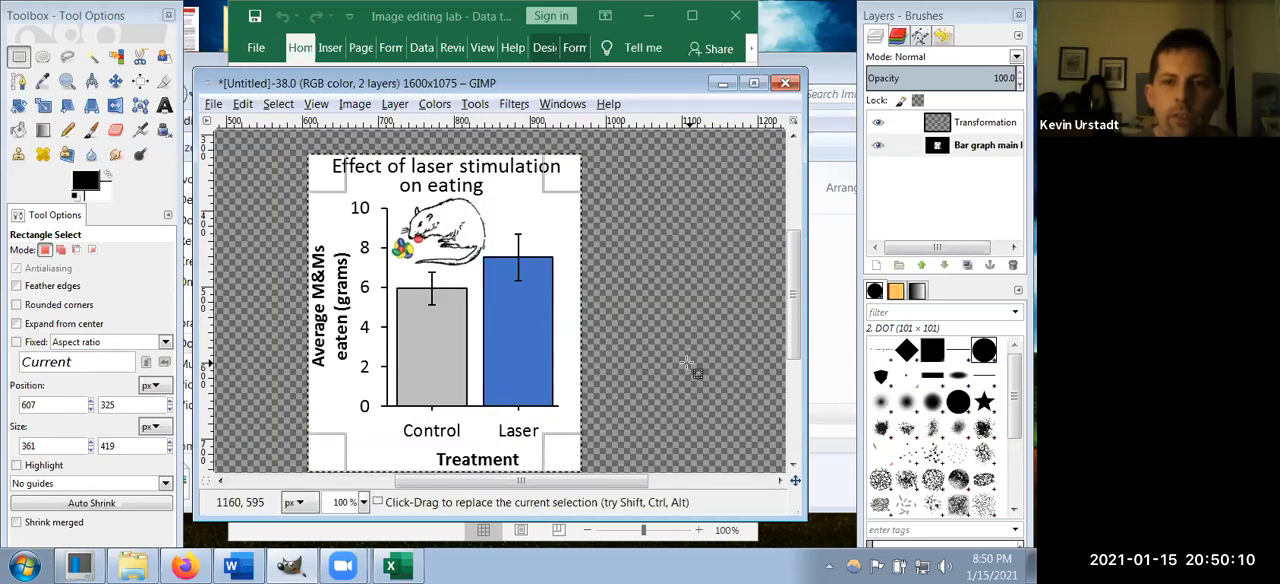
scroll(686, 362, down, 3)
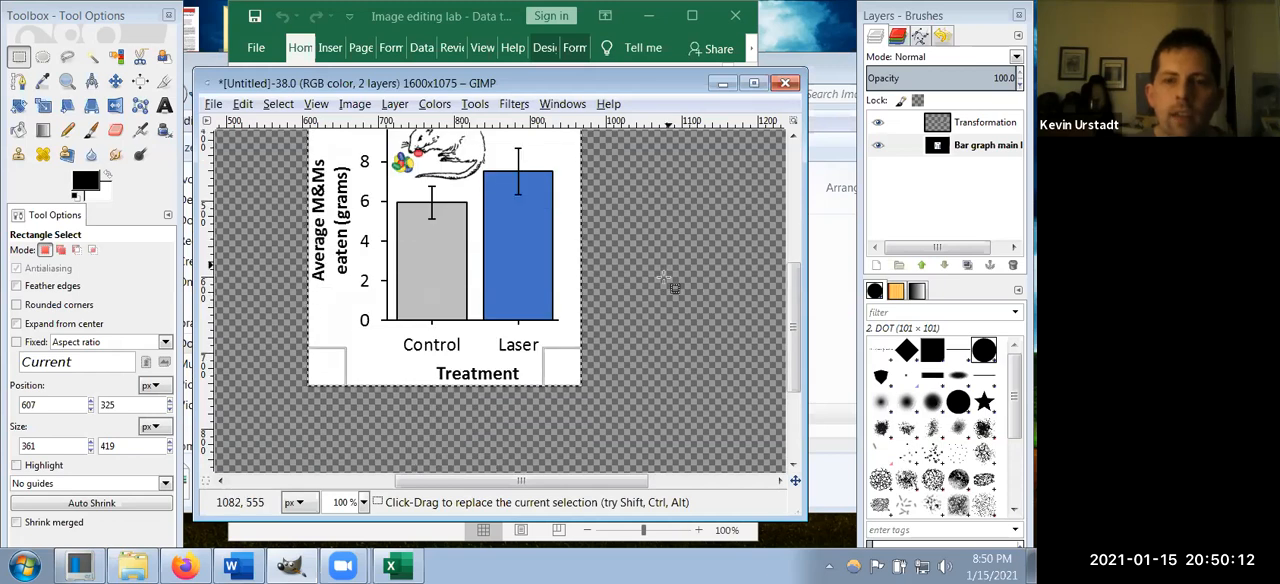
scroll(664, 286, up, 6)
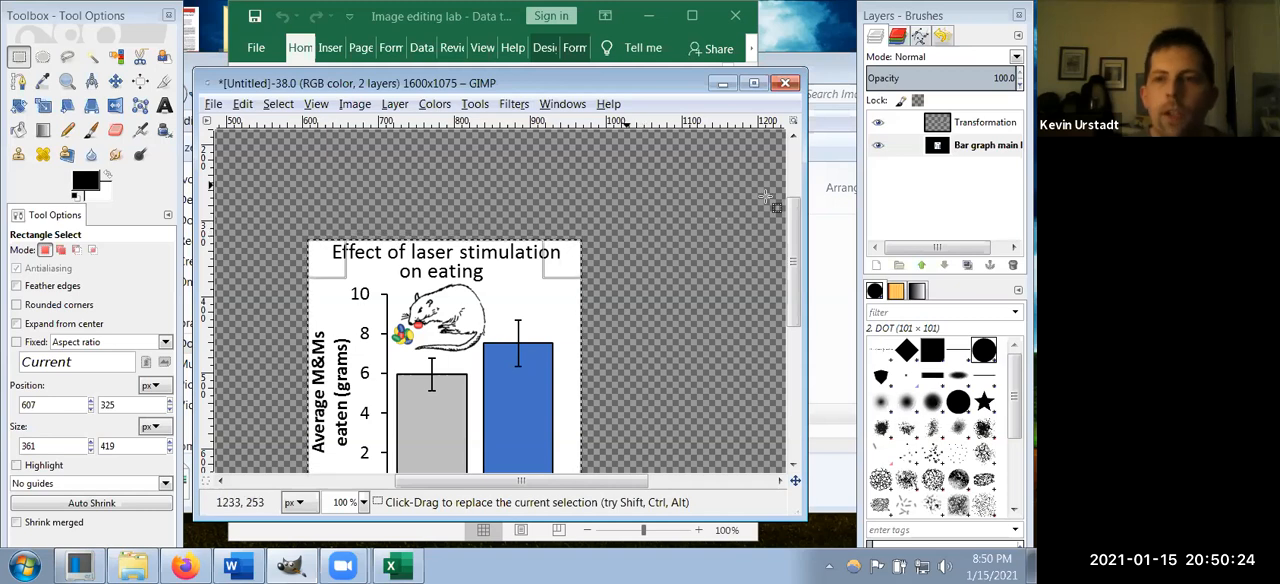
scroll(672, 222, down, 2)
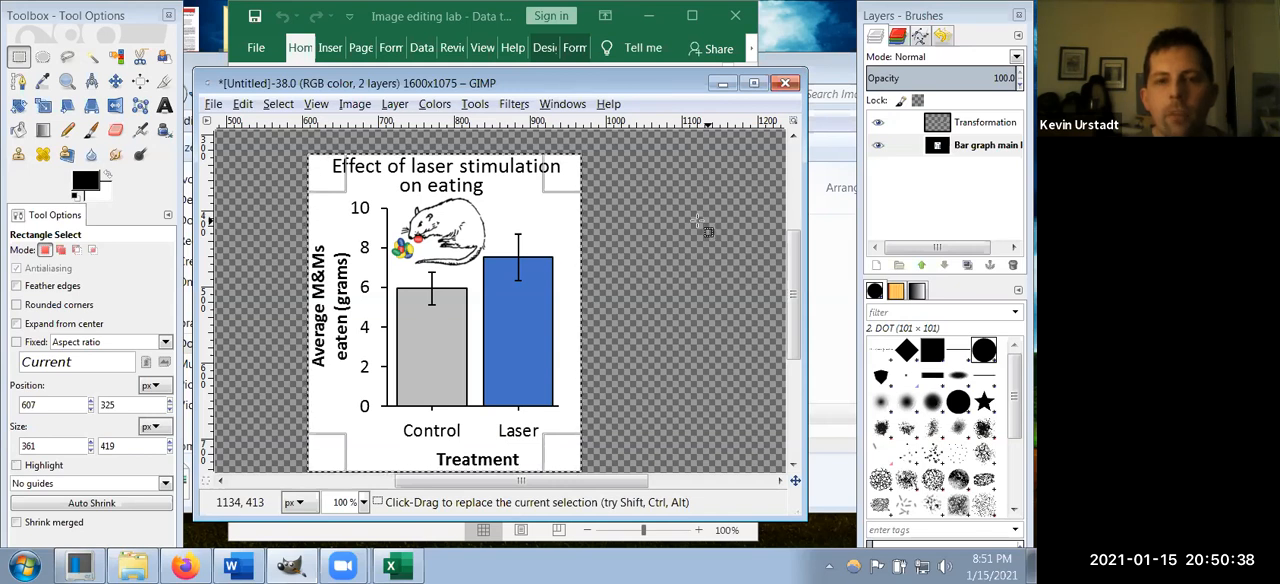
Step: Open the image "Rat with opto implant.JPG" as a new layer in the graph image
click(213, 104)
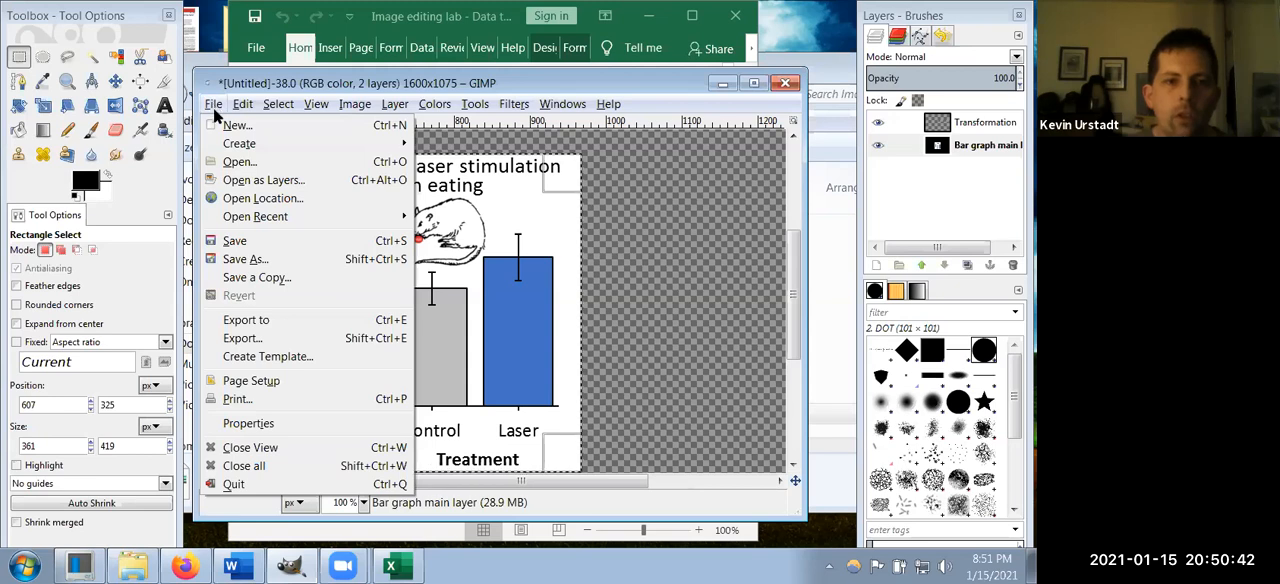
click(256, 186)
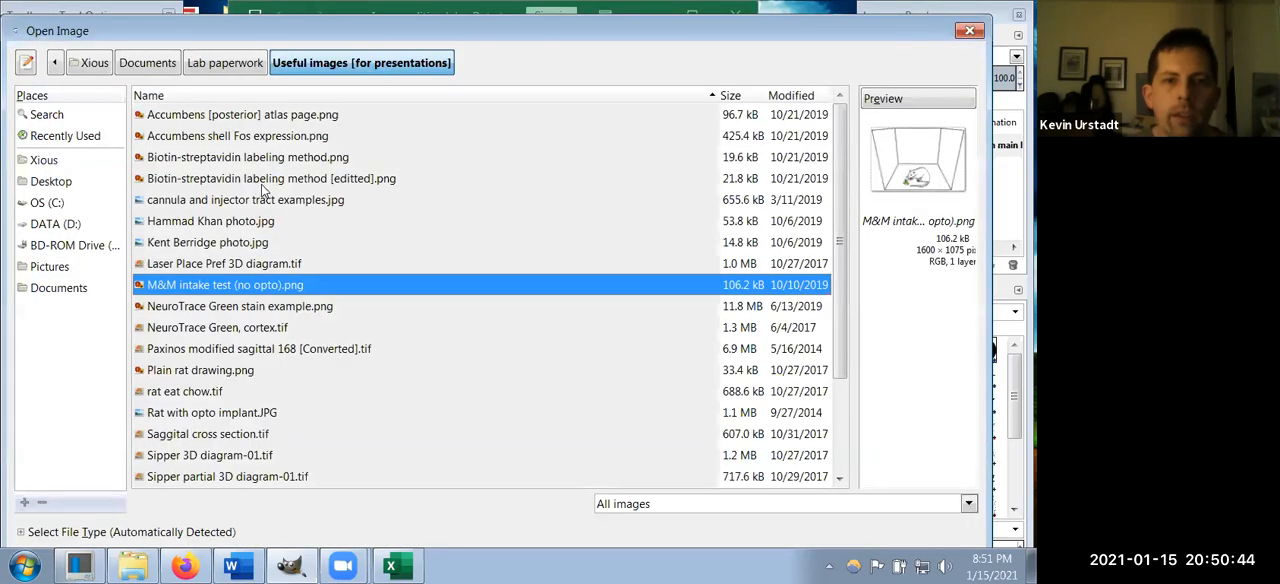
scroll(281, 427, down, 2)
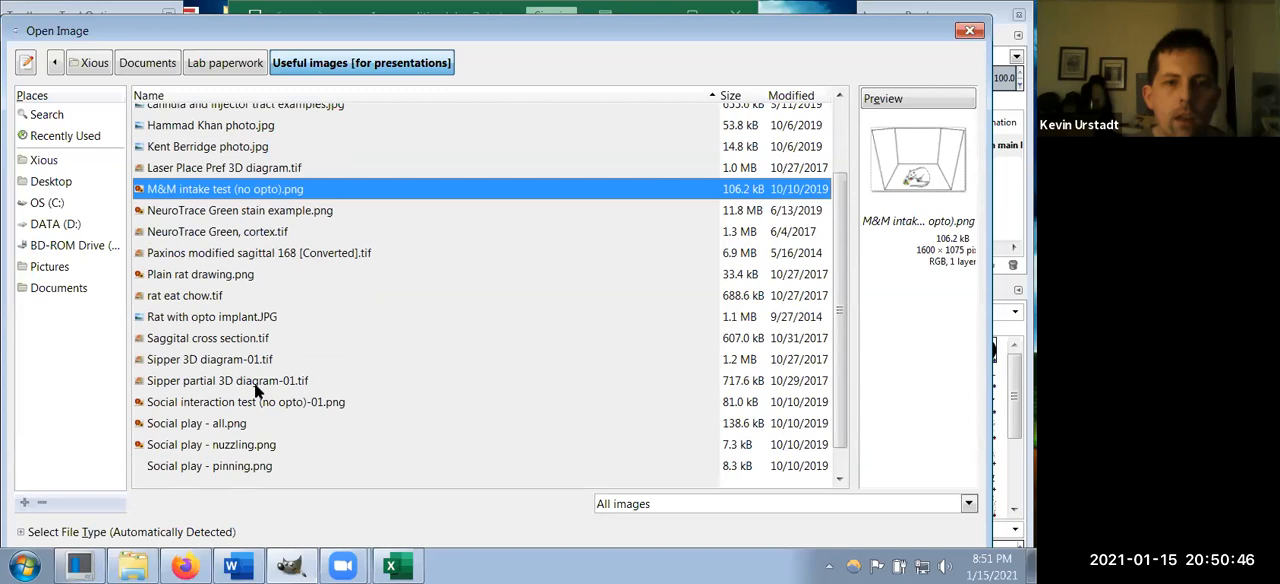
click(221, 320)
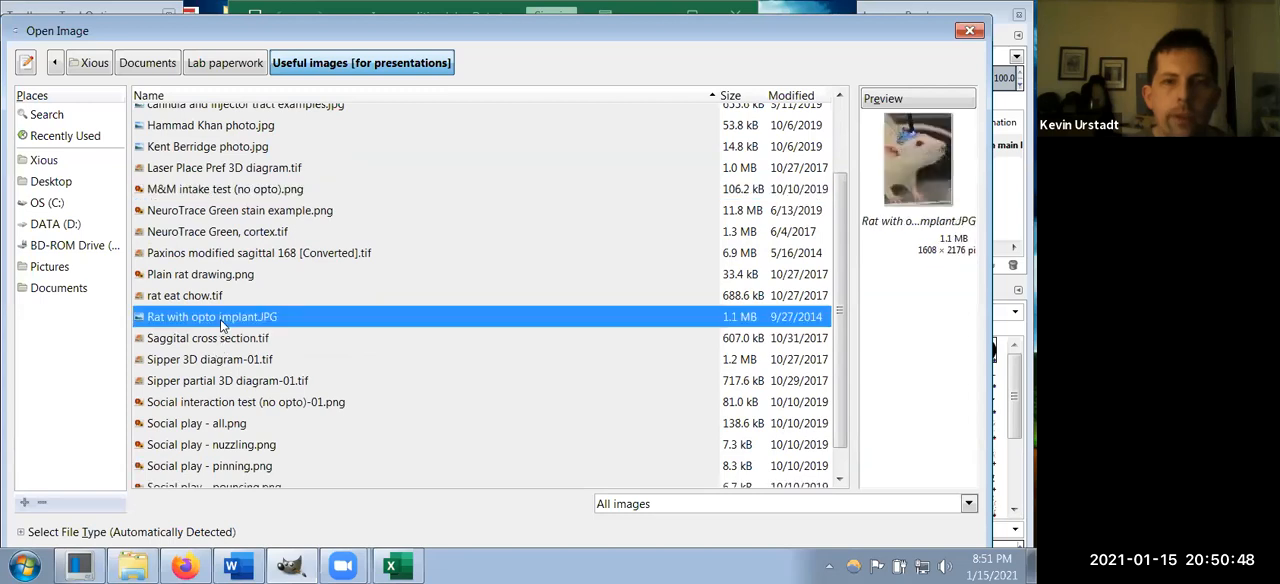
double_click(221, 320)
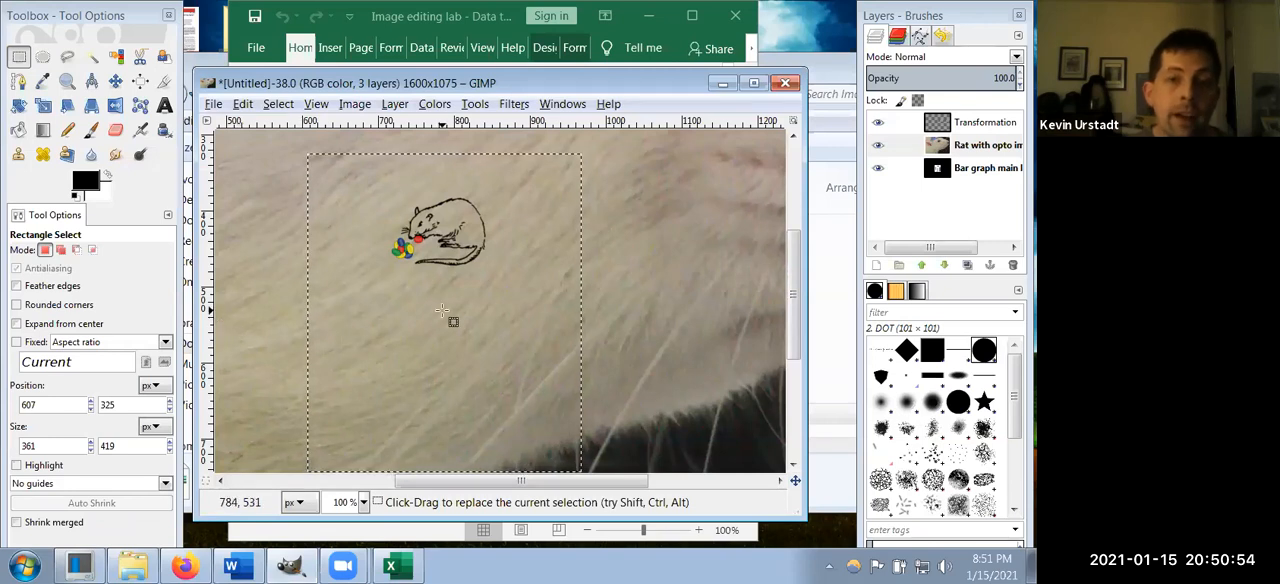
Step: Fit the canvas to the layers and move the rat photo layer above the rat drawing layer in the stack
scroll(430, 293, down, 2)
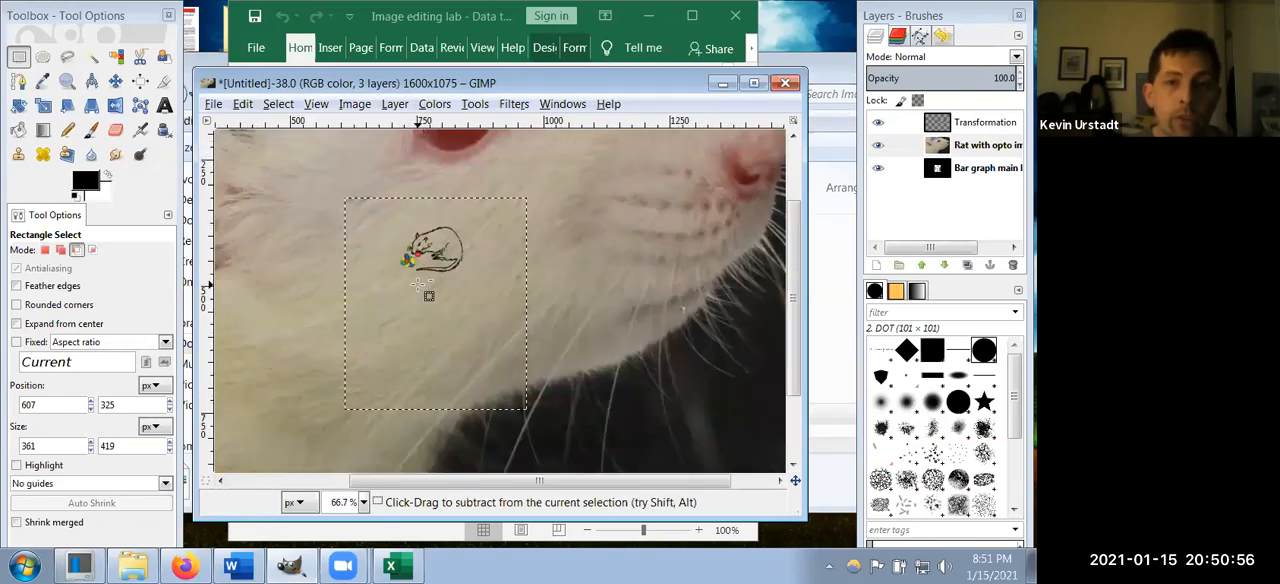
scroll(417, 283, down, 3)
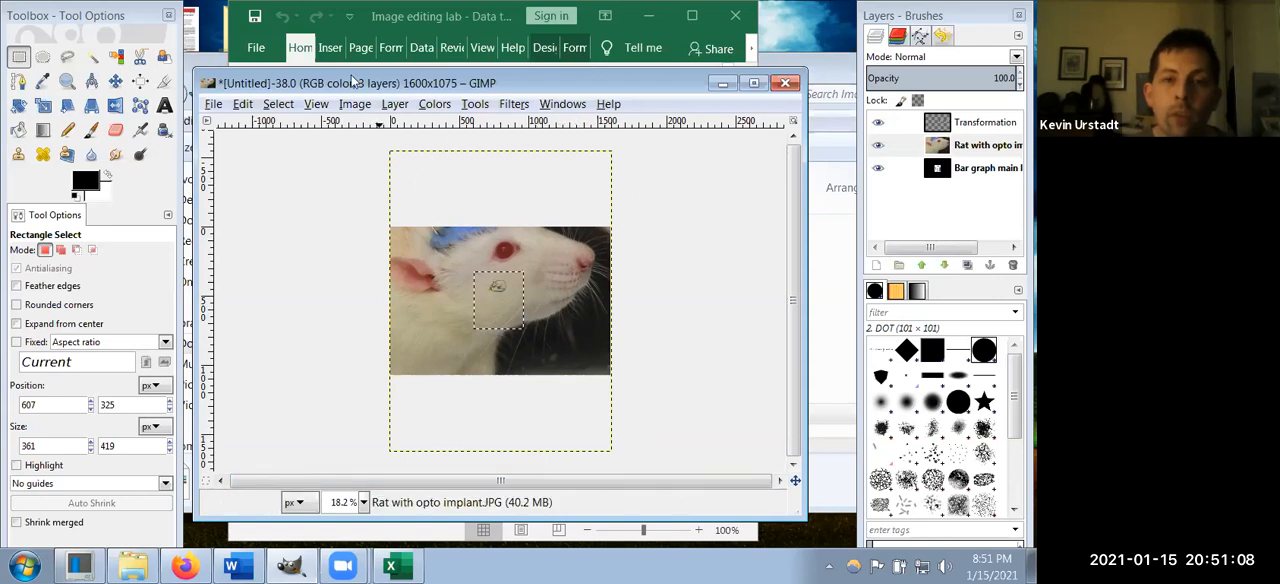
click(354, 105)
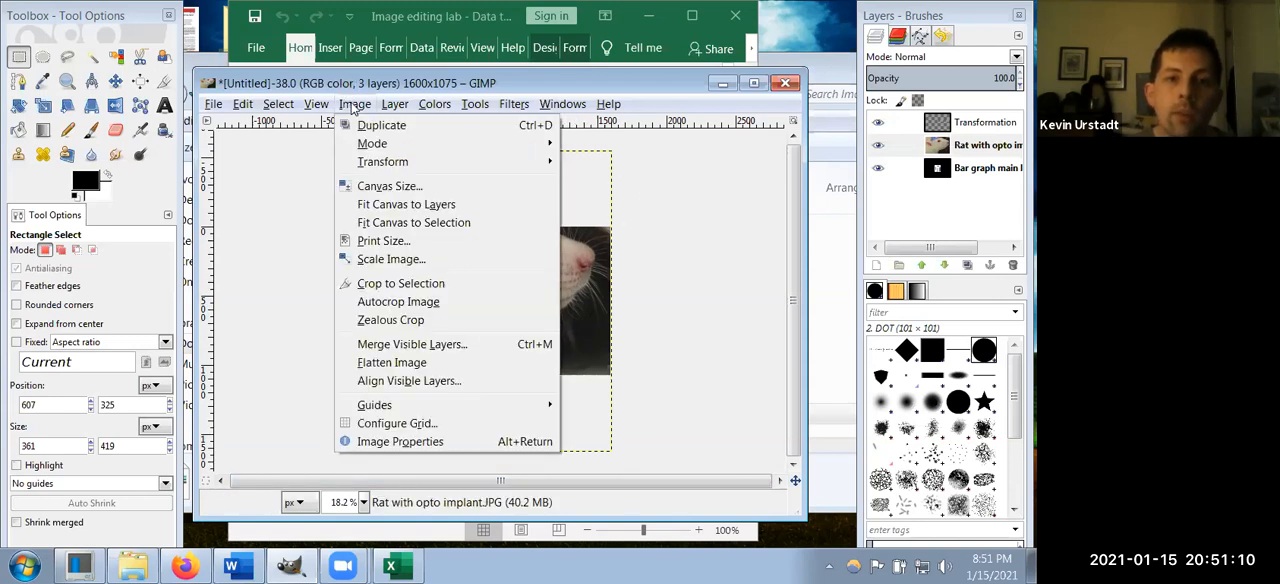
click(406, 206)
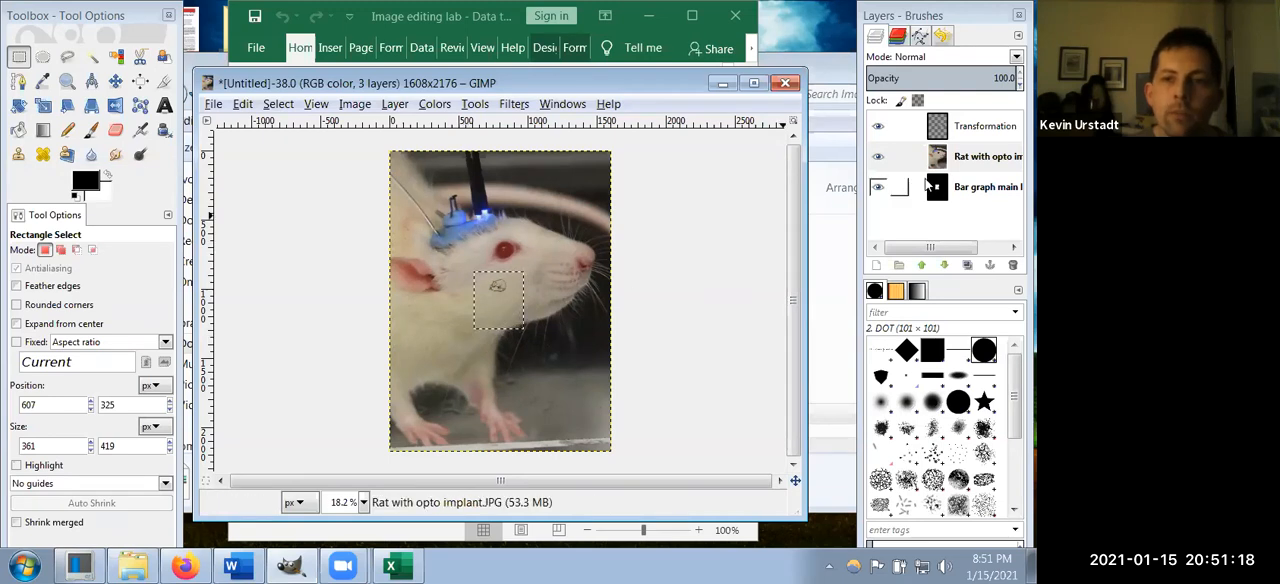
drag(980, 158, 978, 122)
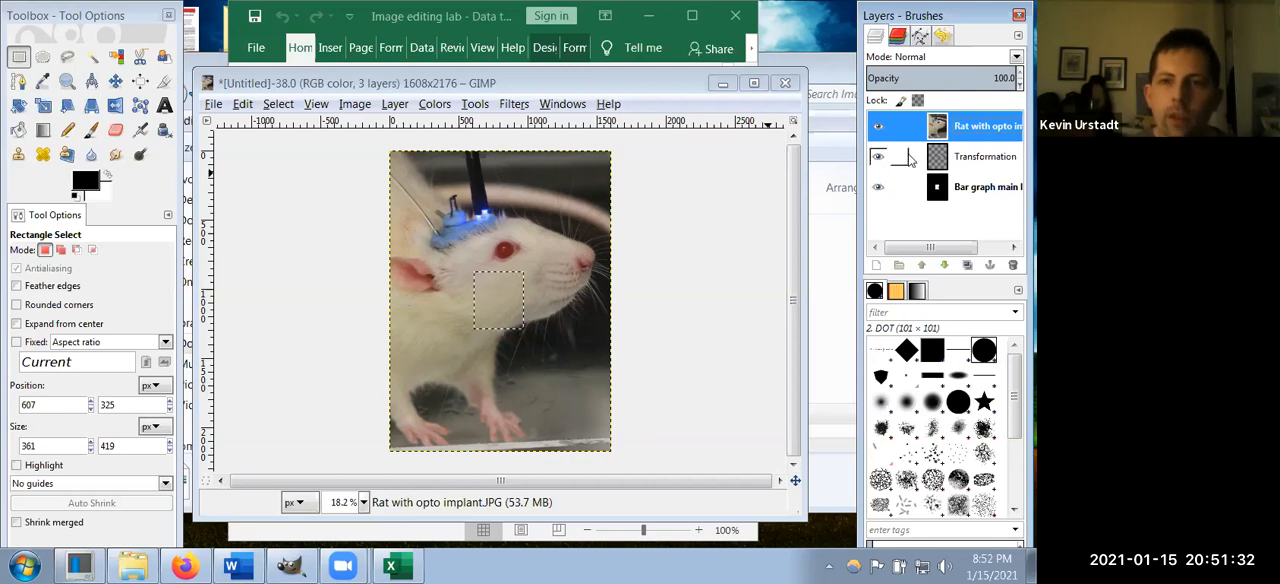
Step: Hide the rat photo and rat drawing layers so that only the enlarged bar graph is shown
click(878, 125)
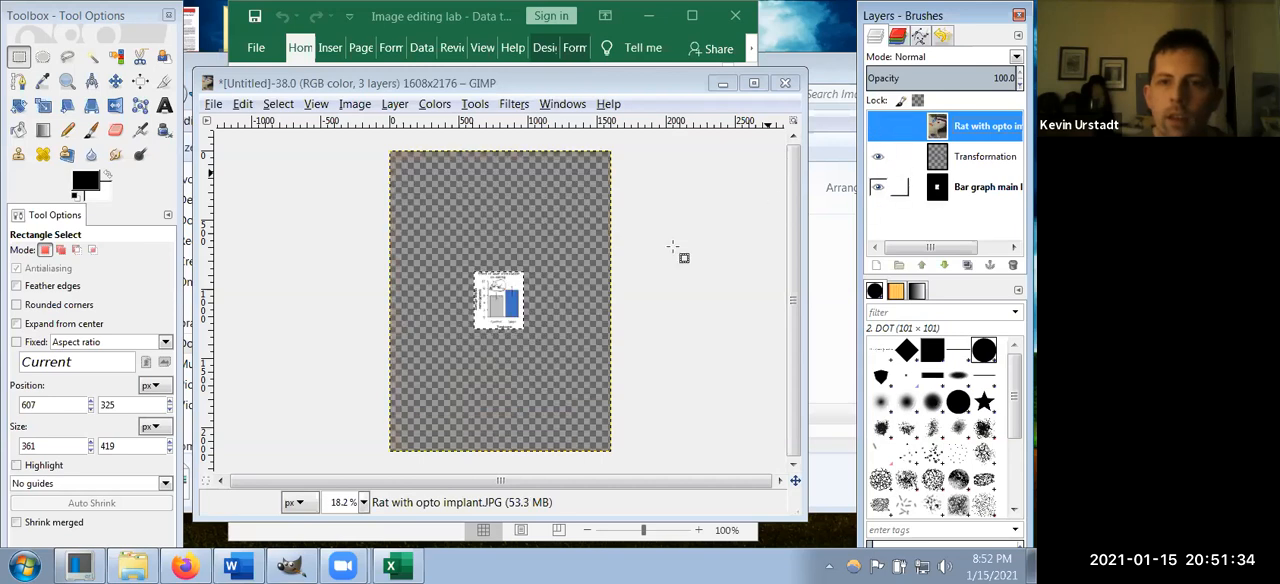
scroll(518, 310, up, 7)
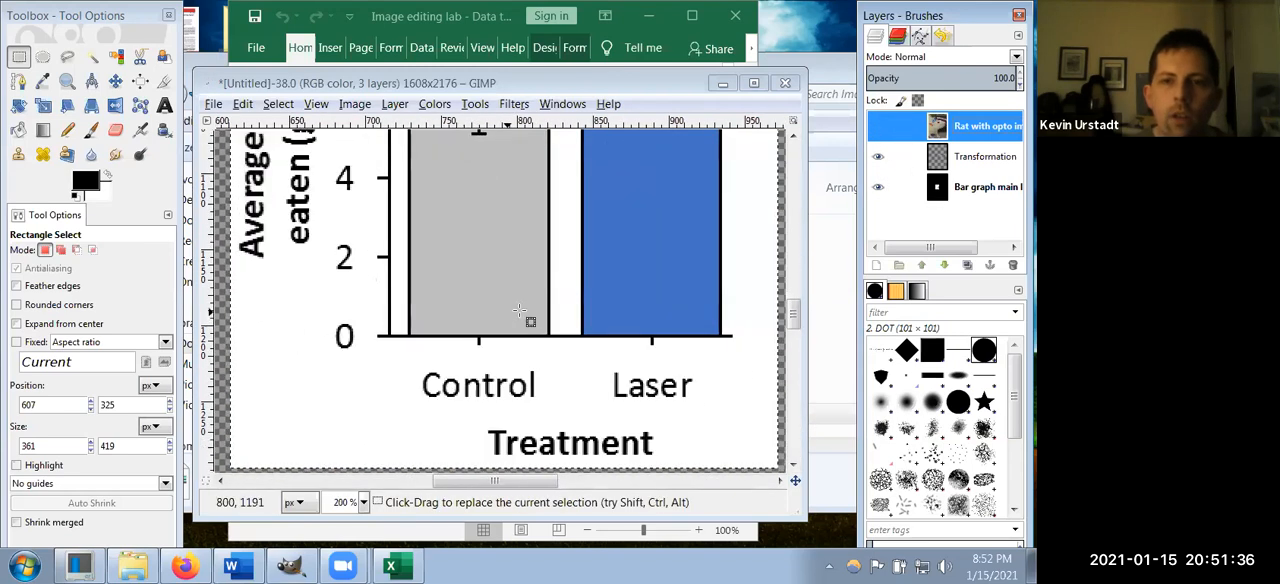
scroll(518, 310, up, 2)
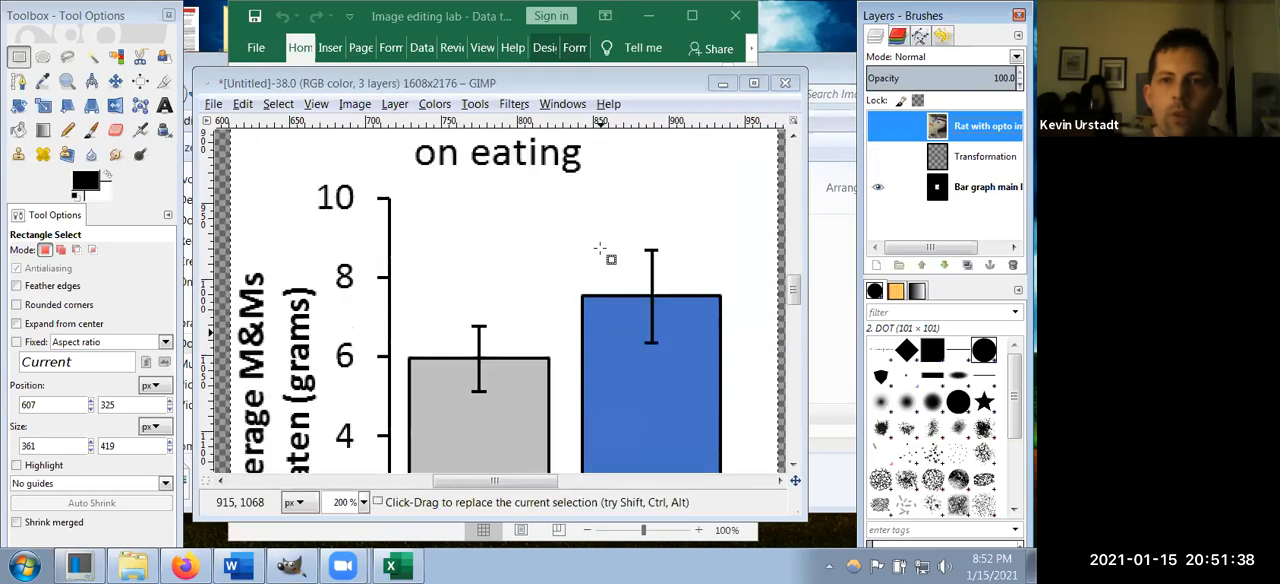
ctrl+scroll(610, 262, down, 3)
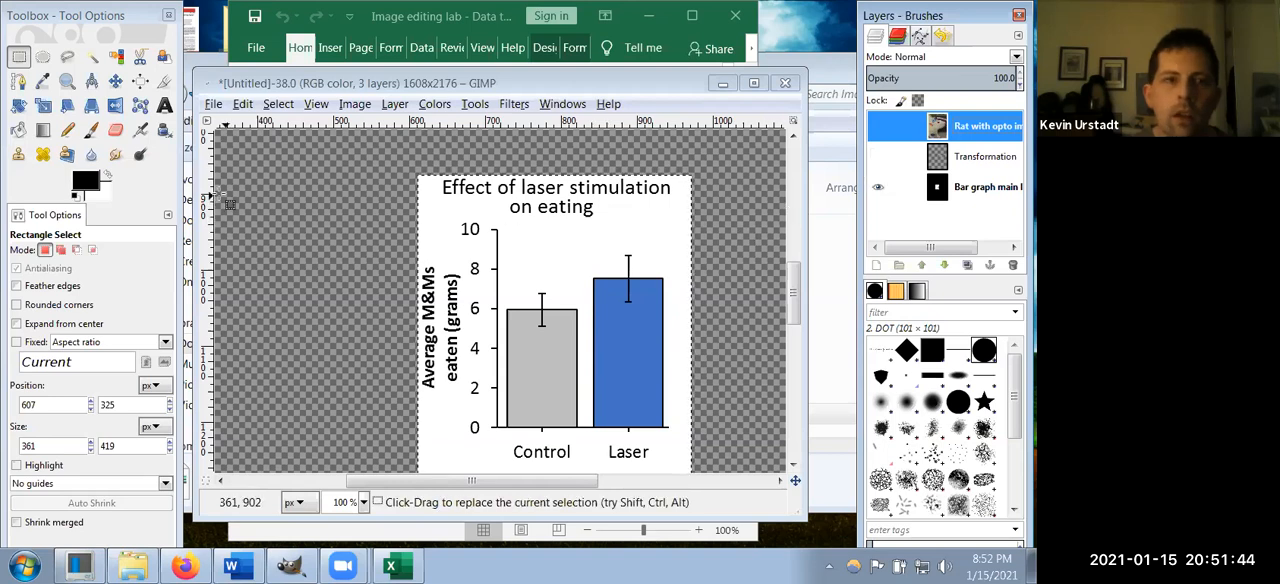
Step: Scribble freehand above the bars of the graph with the Pencil tool at brush size 10
click(67, 130)
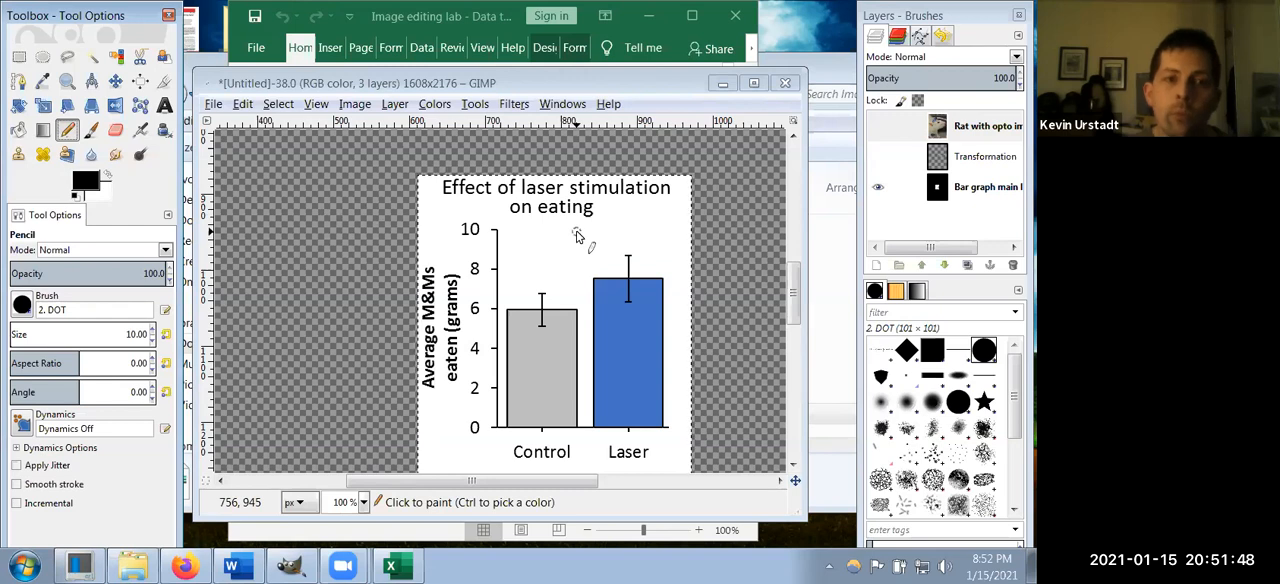
drag(521, 243, 598, 266)
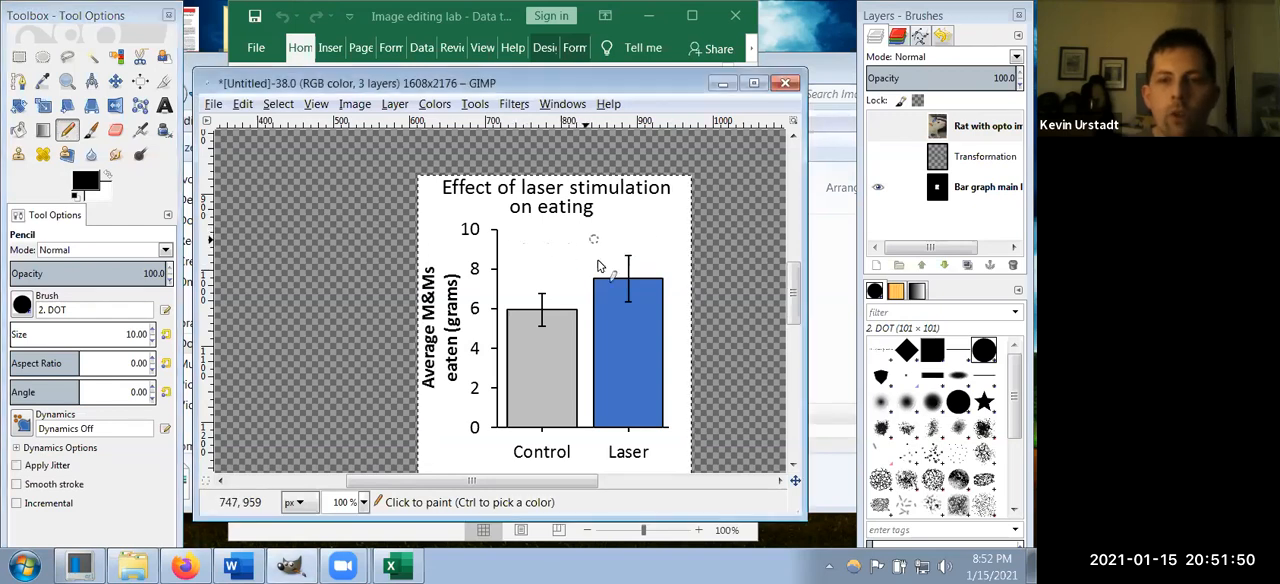
click(900, 187)
mouse_move(538, 245)
mouse_down()
mouse_move(587, 243)
mouse_move(557, 234)
mouse_move(537, 256)
mouse_move(564, 327)
mouse_up()
key(ctrl+z)
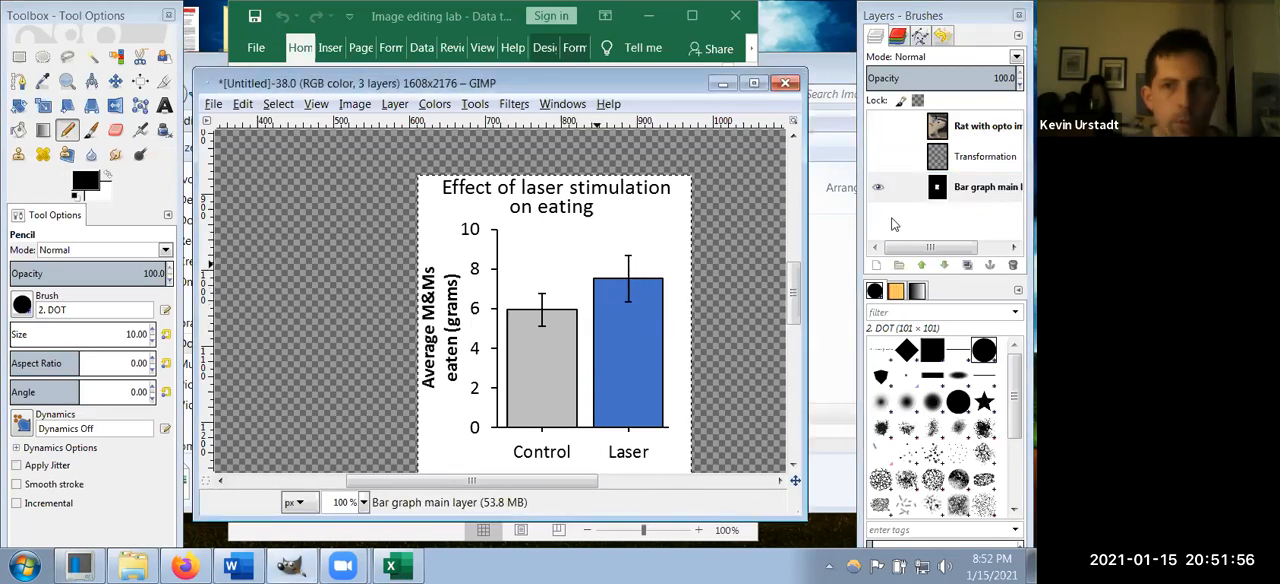
click(900, 187)
mouse_move(543, 247)
mouse_down()
mouse_move(543, 276)
mouse_move(565, 283)
mouse_move(557, 256)
mouse_move(610, 226)
mouse_move(588, 283)
mouse_up()
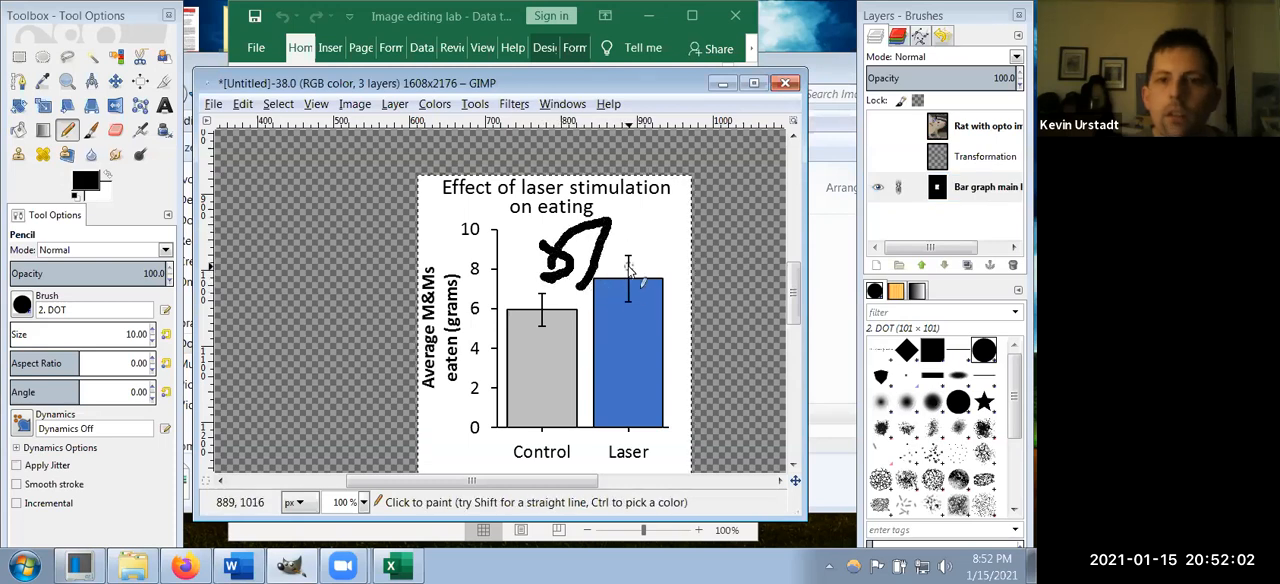
Step: Try moving the scribbled bar graph layer up and to the left, then undo the move and the scribble
key(m)
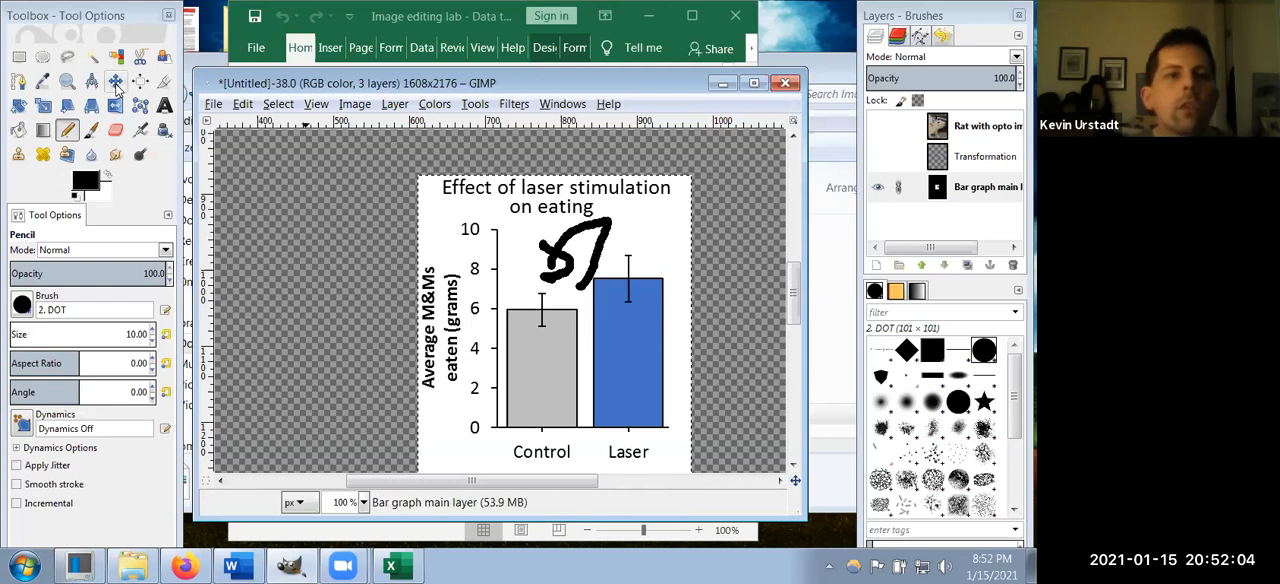
drag(583, 290, 463, 270)
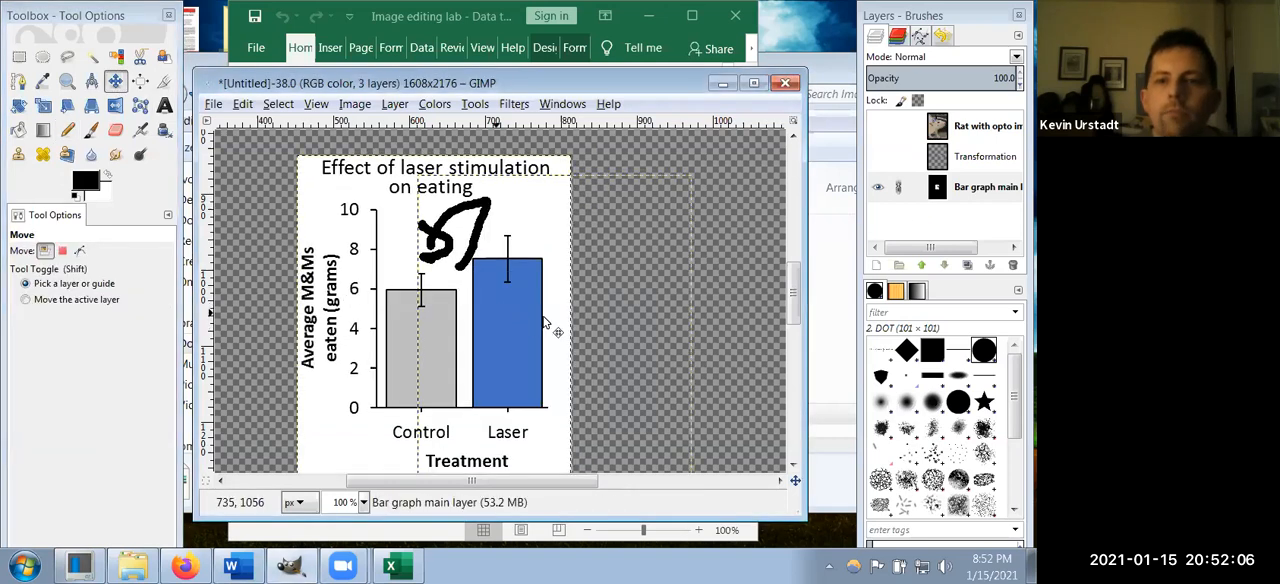
key(ctrl+z)
click(900, 189)
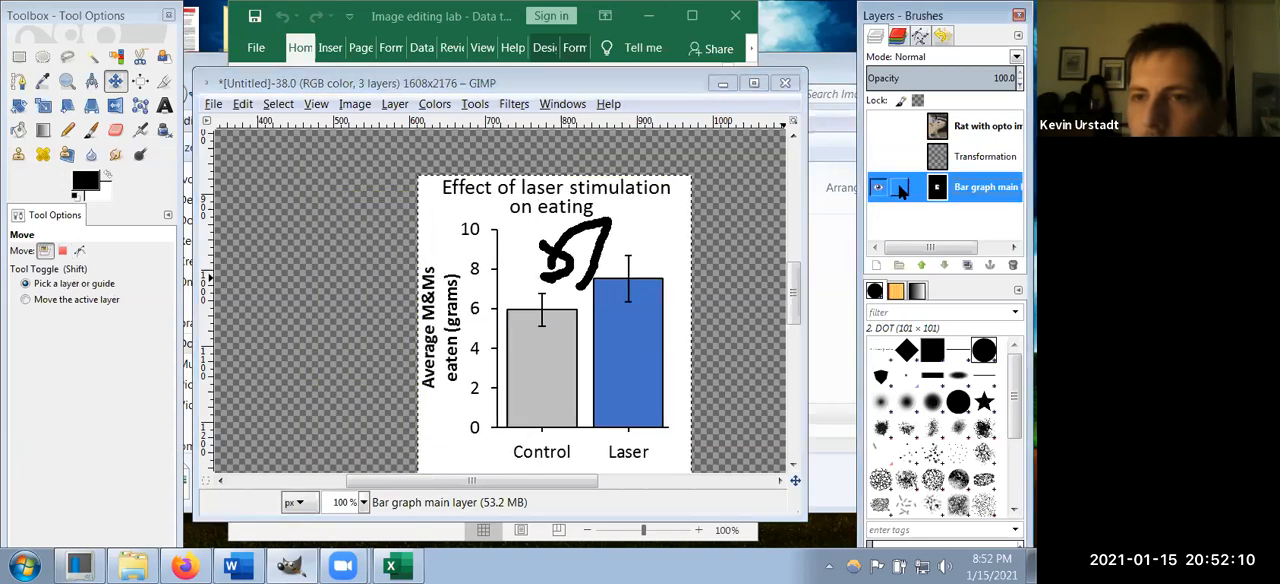
key(ctrl+z)
key(ctrl+z)
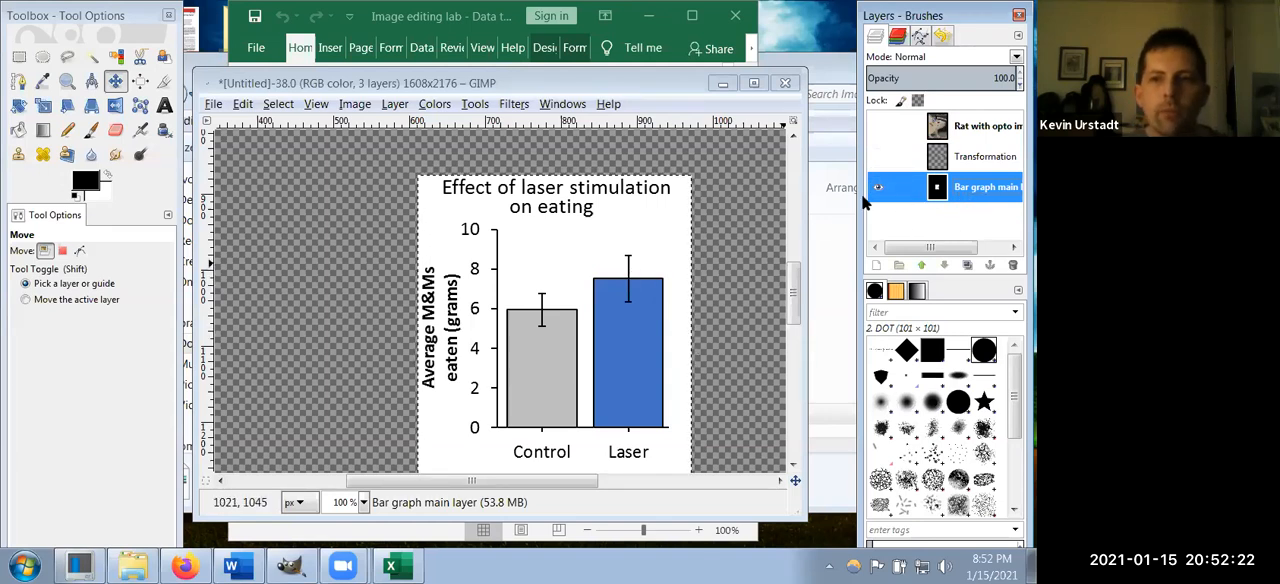
Step: Show the rat drawing and rat photo layers to check for stray pencil strokes, and undo recent changes
click(938, 163)
click(878, 156)
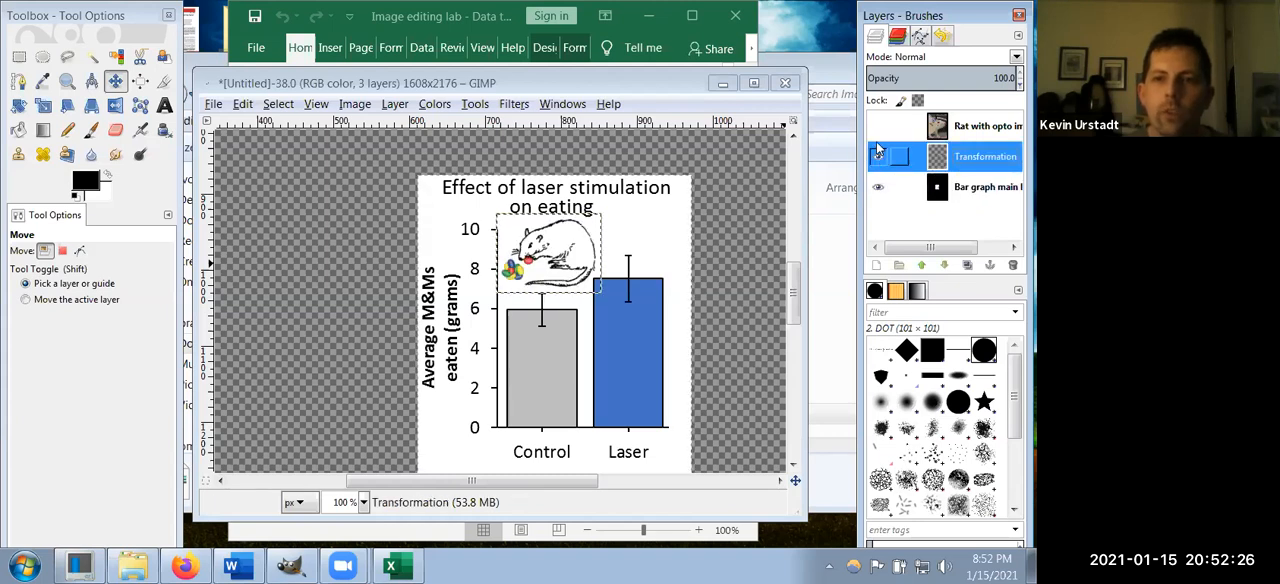
click(878, 126)
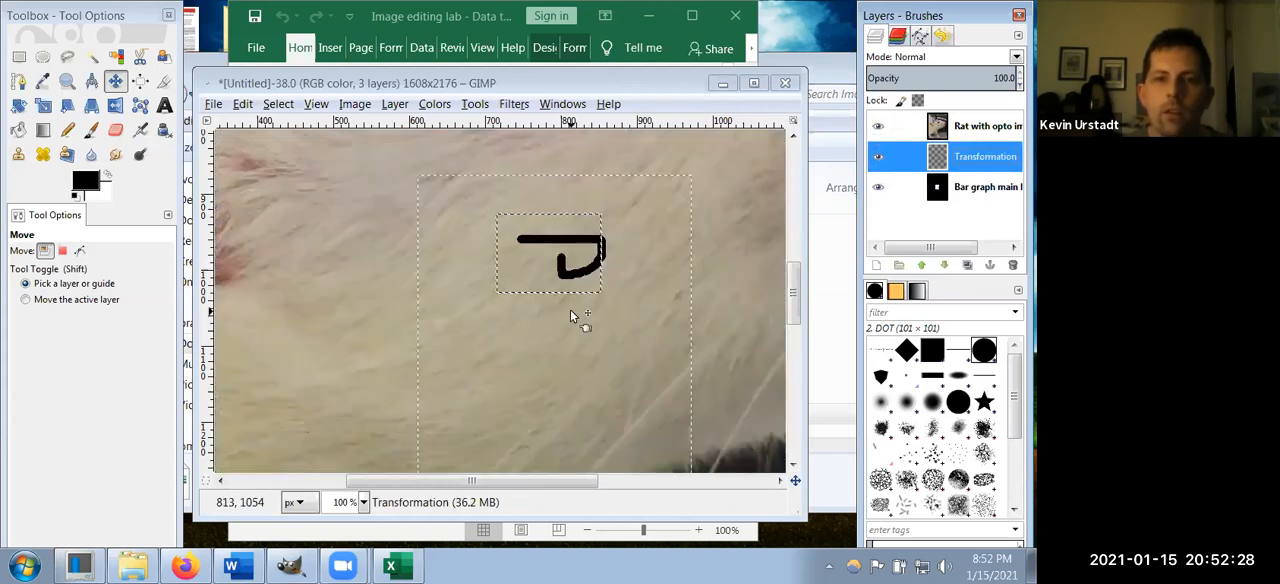
key(ctrl+z)
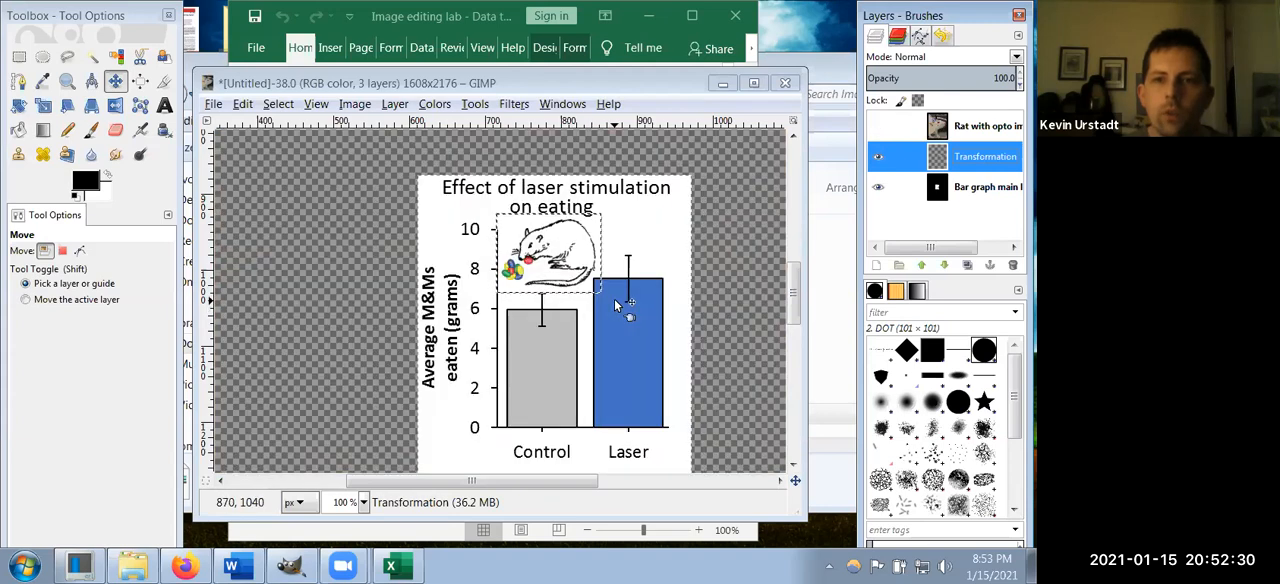
click(878, 126)
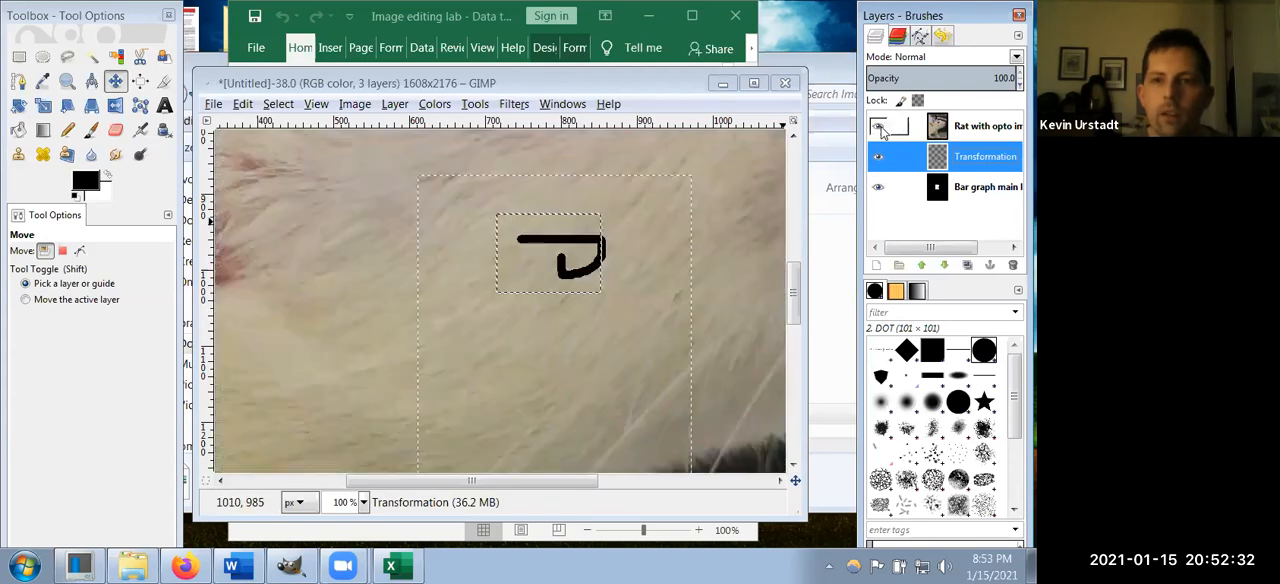
key(ctrl+z)
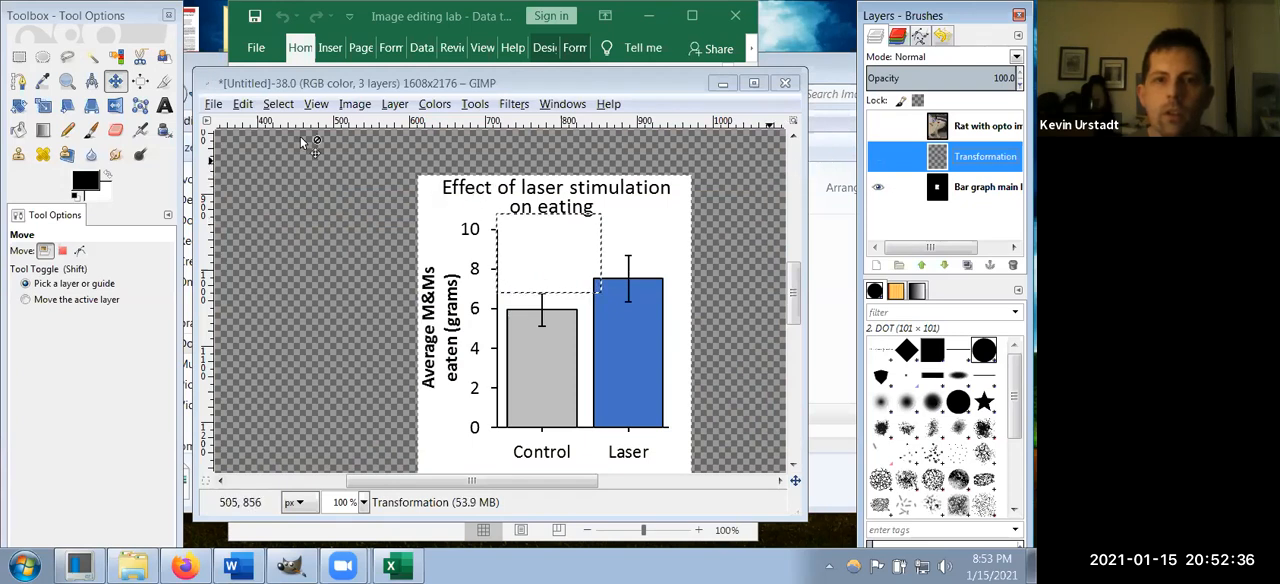
Step: Undo the remaining stray pencil strokes and layer visibility changes, back to all three layers being shown
click(269, 88)
click(242, 106)
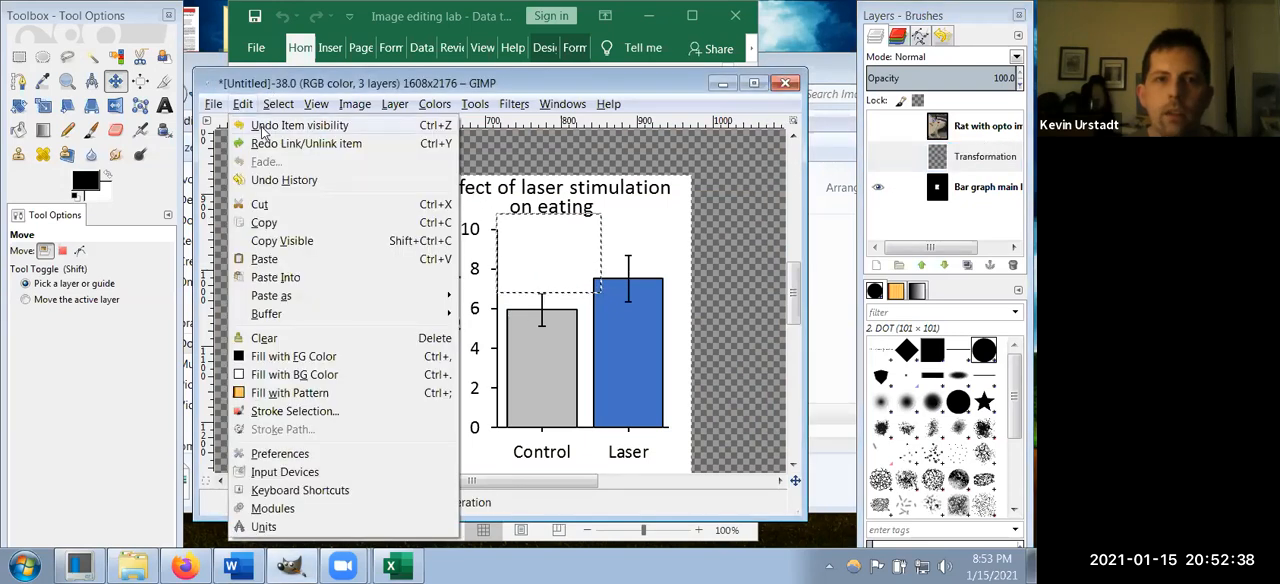
click(255, 121)
click(243, 104)
click(290, 125)
click(243, 104)
click(247, 106)
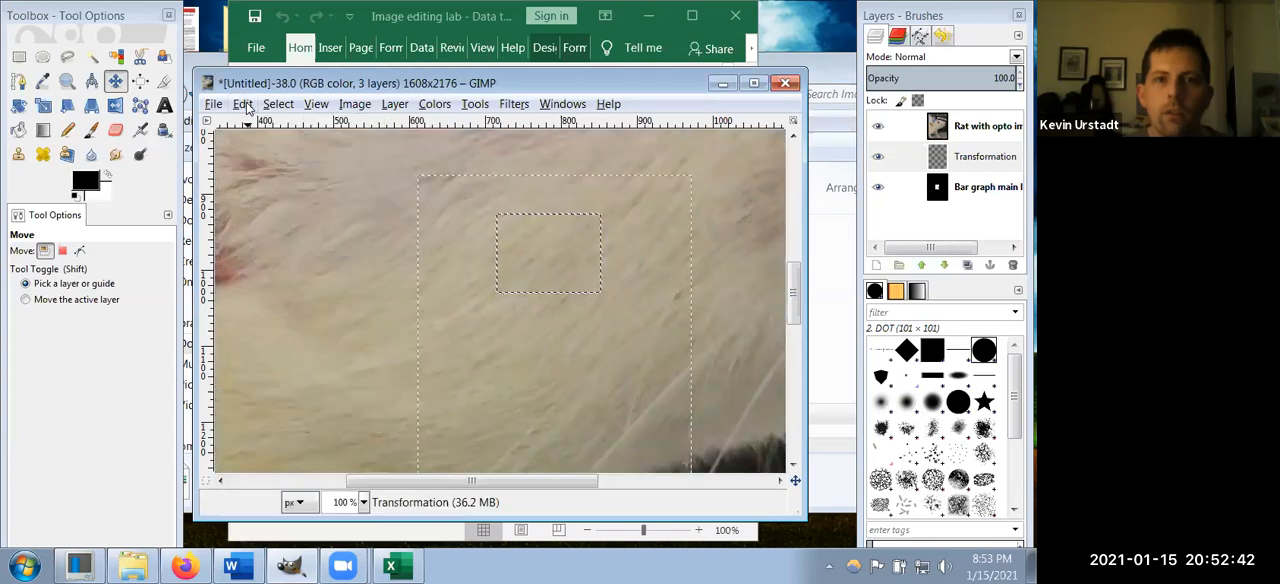
Step: Look over the whole rat photo, from the implant on the head down to the front paws
scroll(503, 272, down, 6)
scroll(503, 270, up, 2)
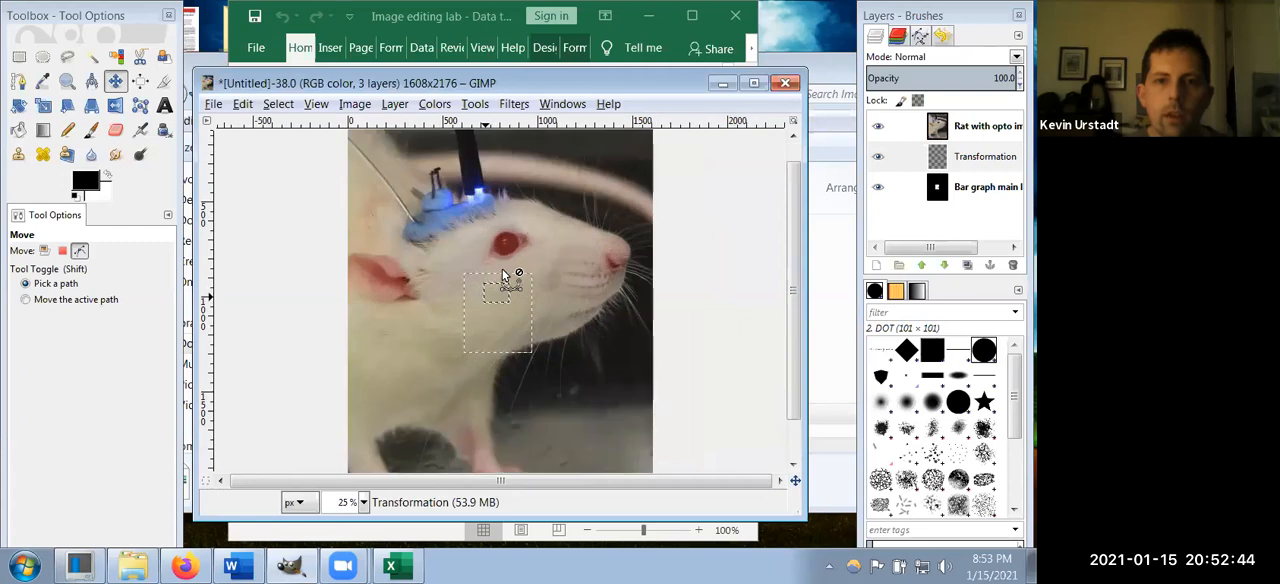
scroll(658, 282, up, 2)
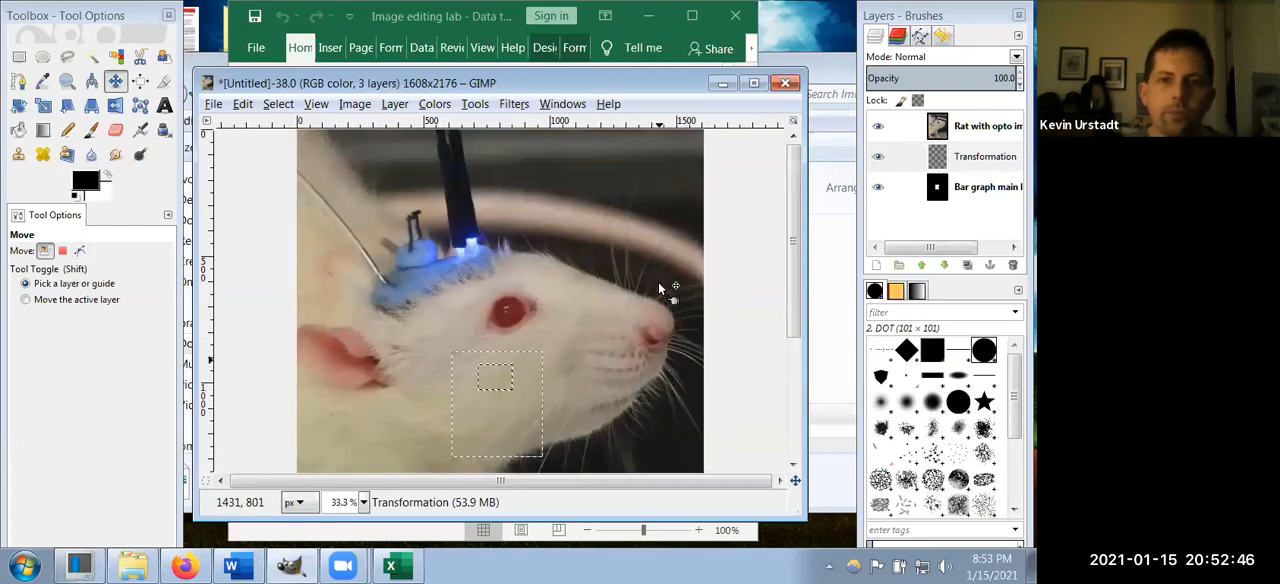
scroll(660, 282, down, 4)
scroll(676, 295, down, 1)
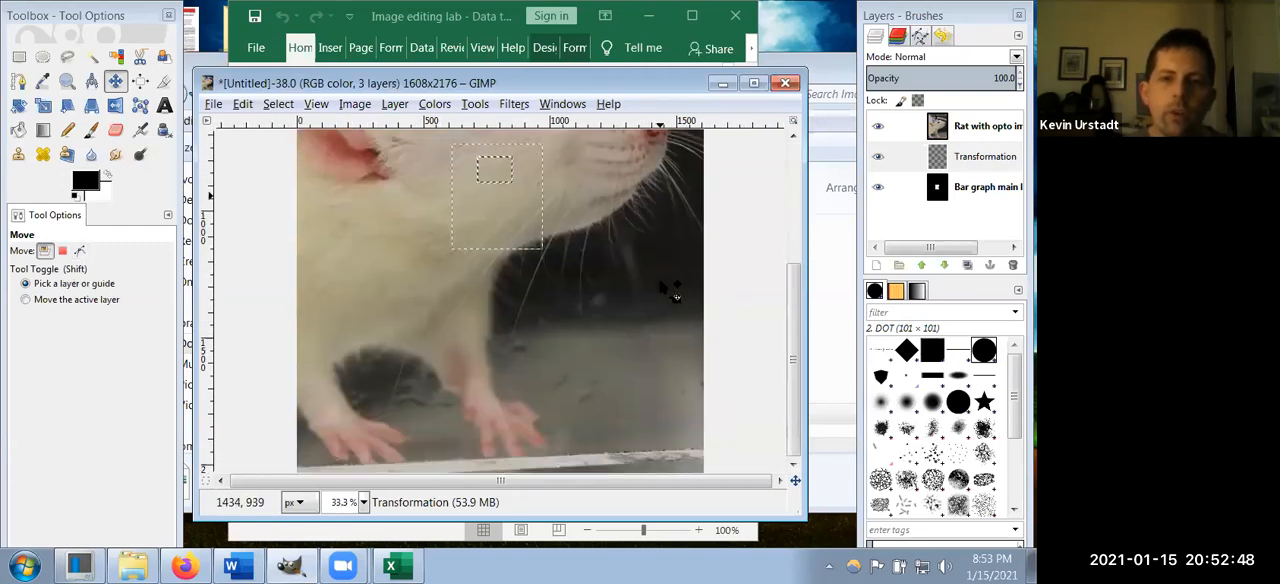
scroll(665, 290, up, 4)
scroll(660, 288, down, 2)
scroll(660, 288, up, 2)
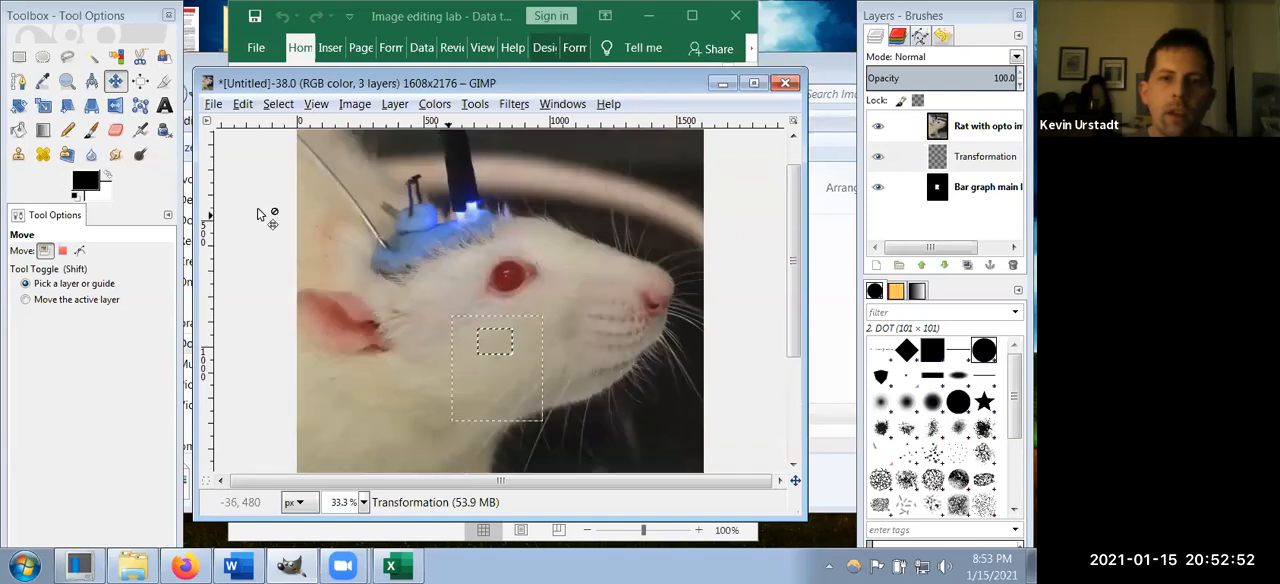
Step: Select a rectangle of about 1266 × 1023 pixels around the rat's head and implant, and apply Crop to Selection to the rat drawing layer
click(19, 57)
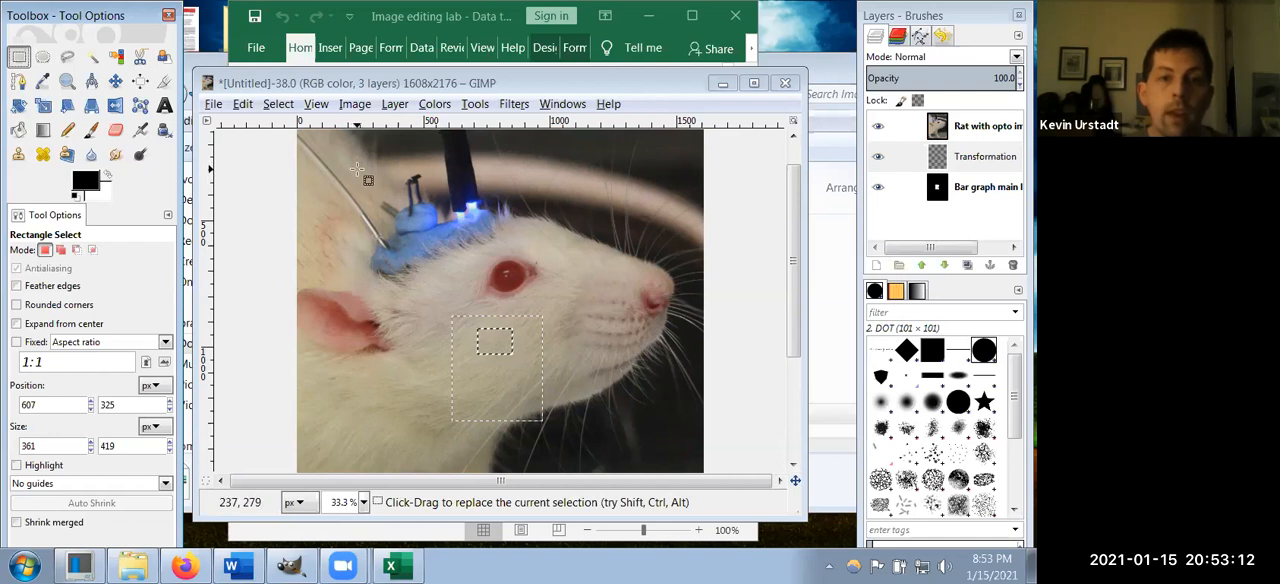
drag(357, 170, 676, 427)
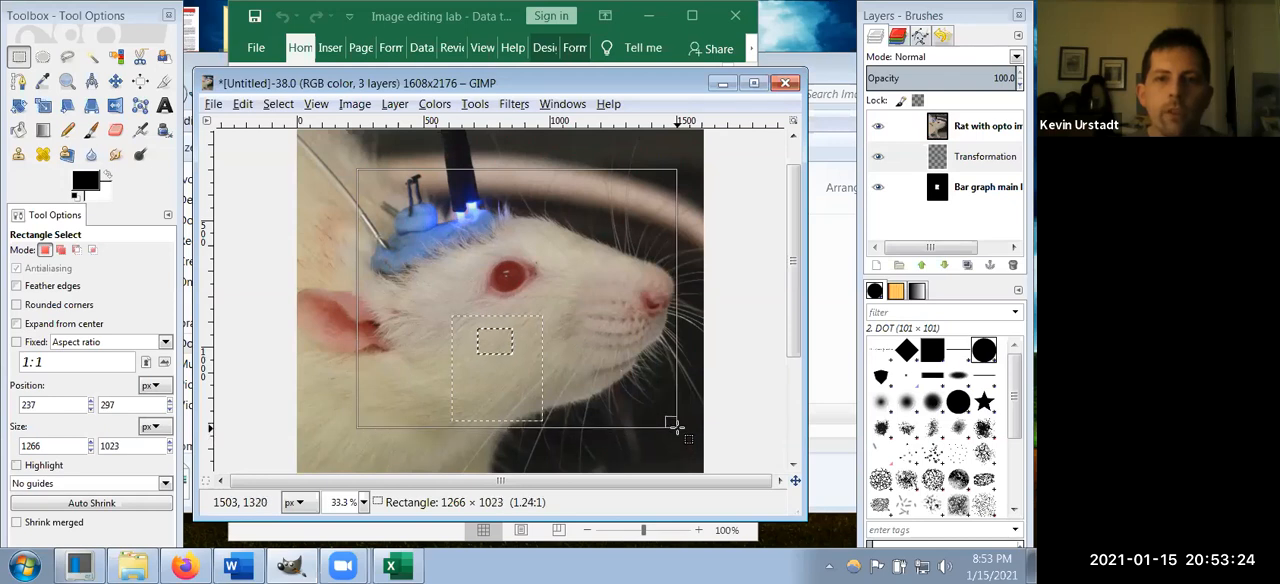
drag(676, 427, 676, 427)
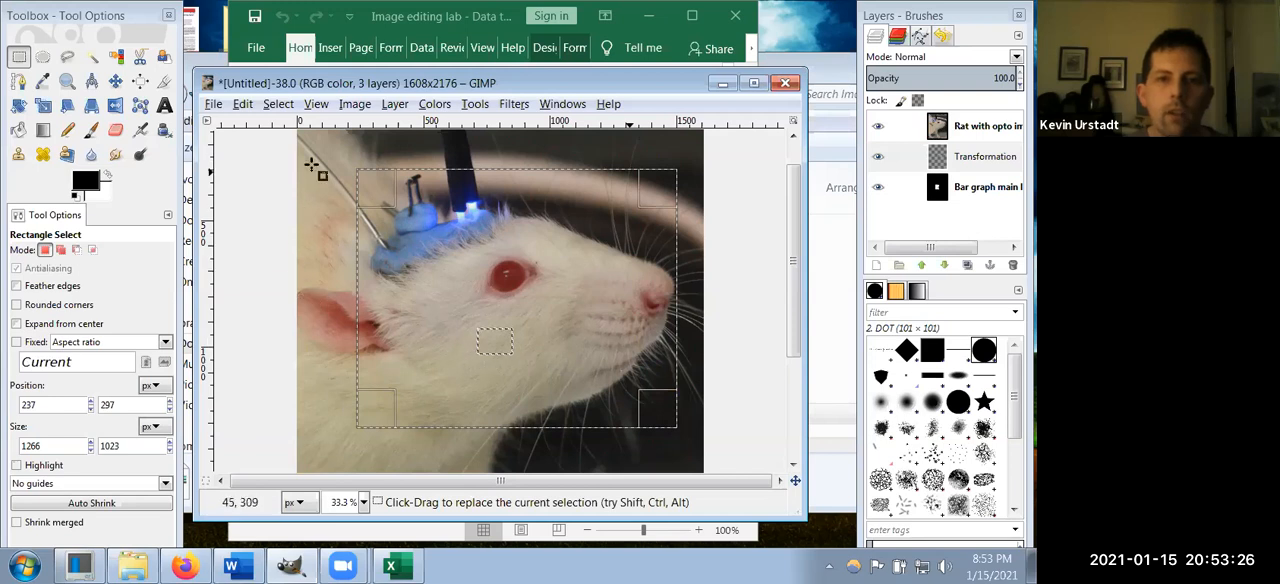
click(392, 104)
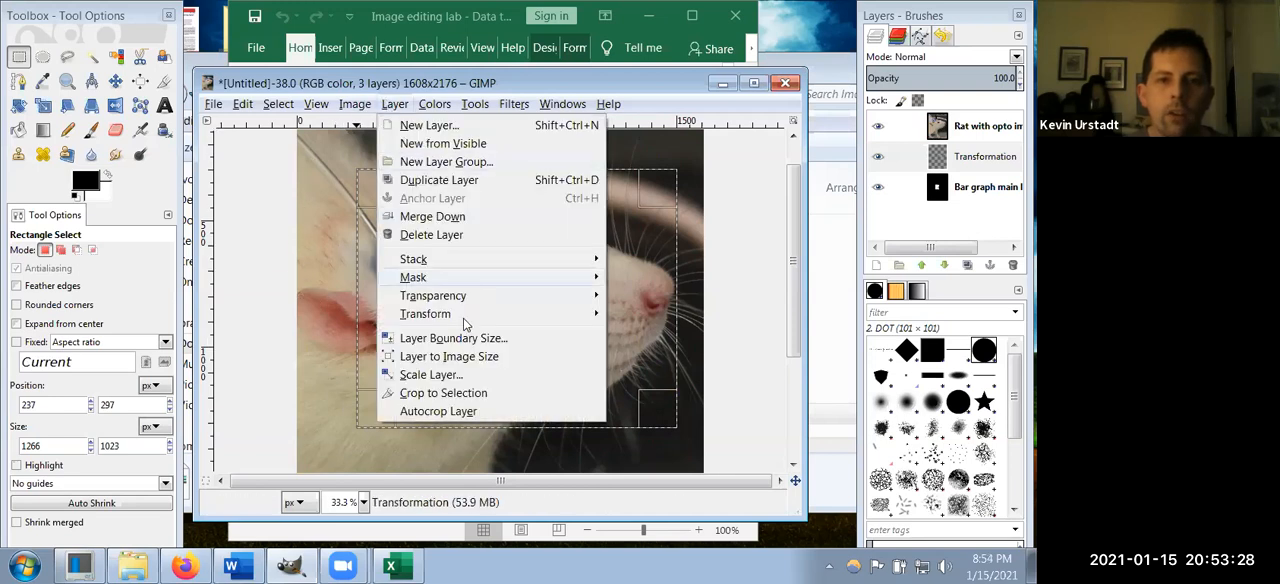
click(467, 393)
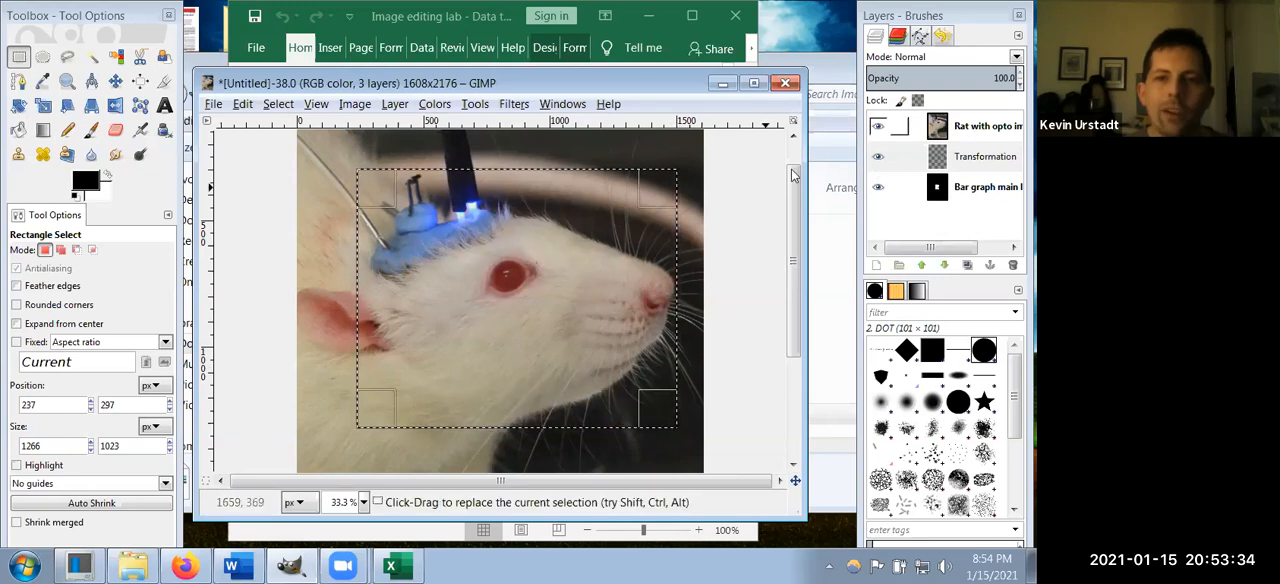
Step: Crop the rat photo layer to the rectangular selection around the head and implant
click(985, 135)
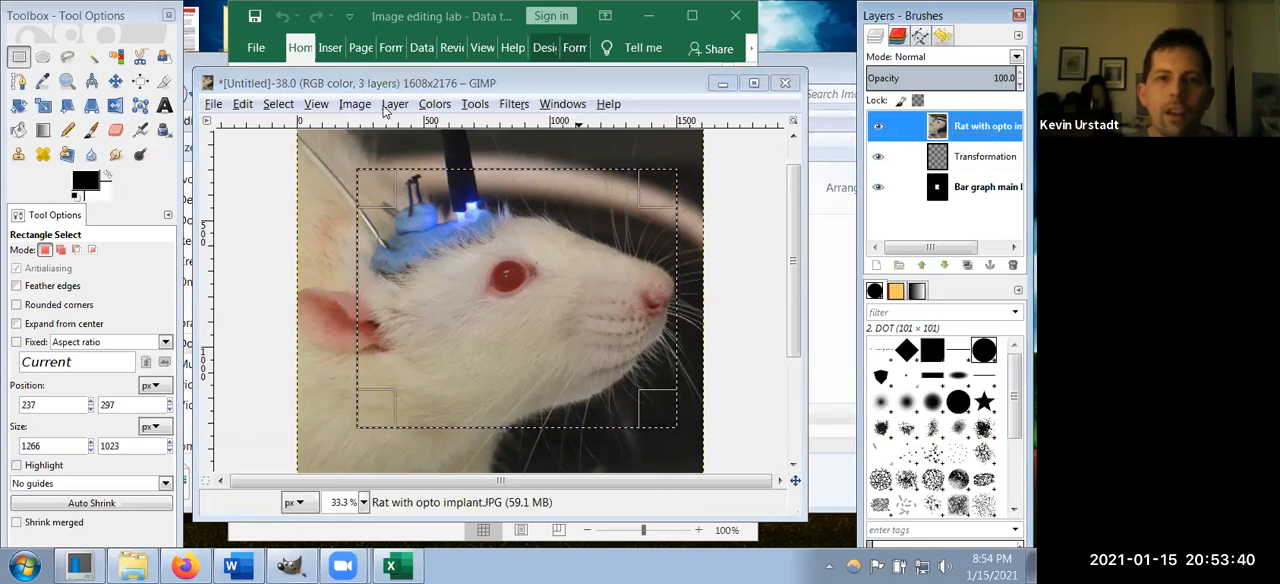
click(392, 106)
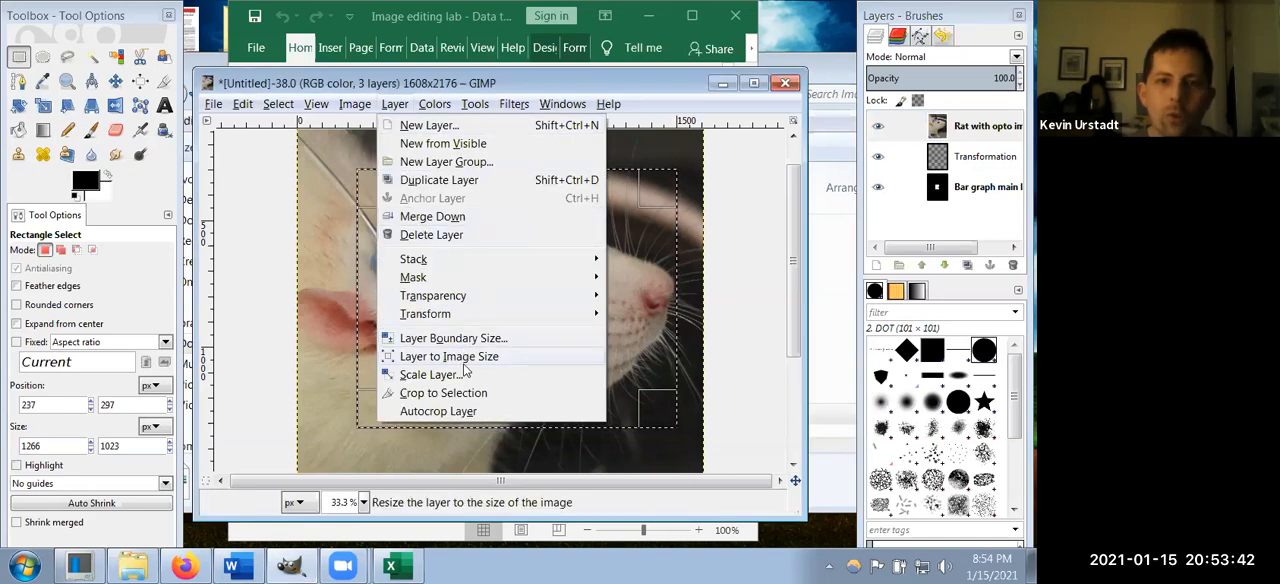
click(445, 392)
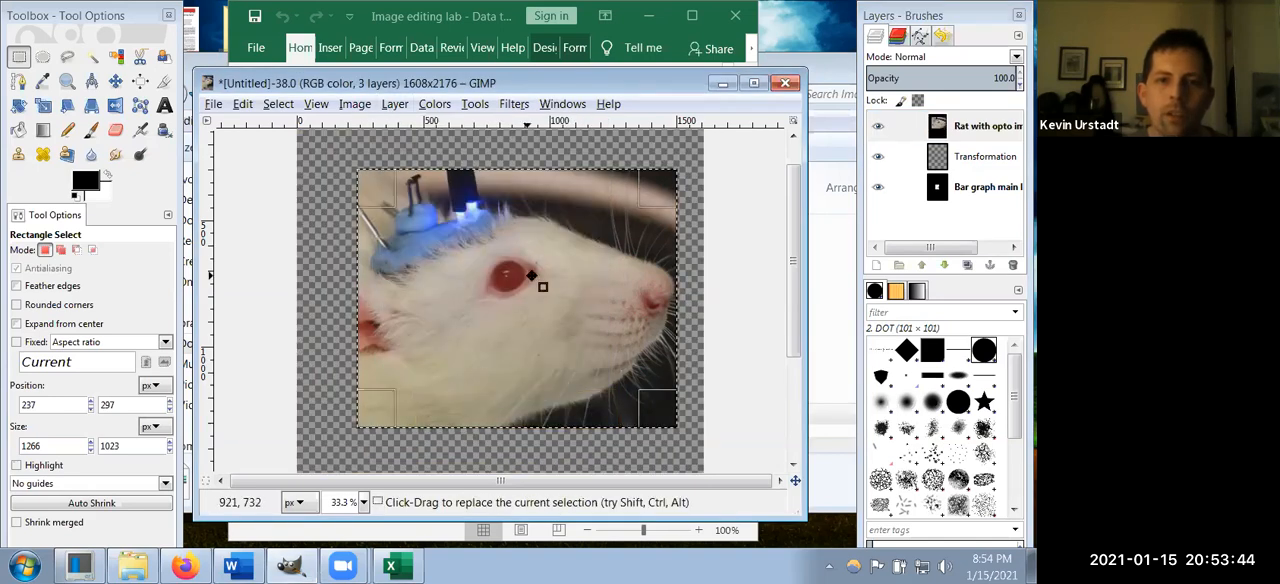
Step: Shift the selection outline to about 1344, 516 and move the cropped rat photo layer slightly to the left and down
drag(532, 289, 811, 345)
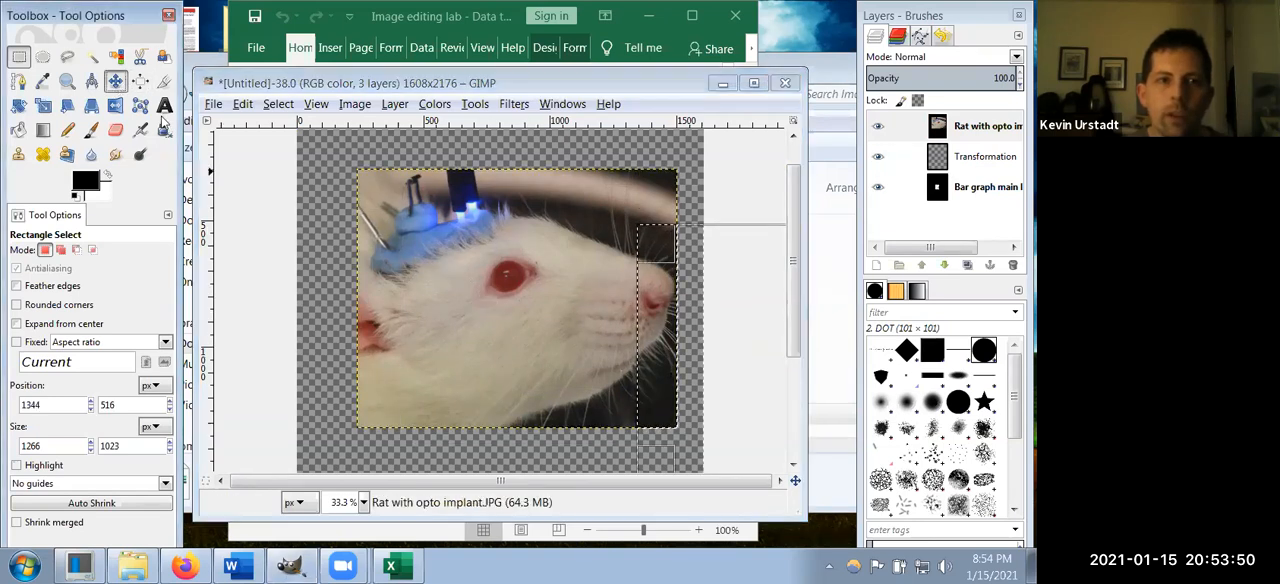
click(115, 80)
mouse_move(490, 262)
mouse_down()
mouse_move(699, 303)
mouse_move(496, 250)
mouse_move(473, 258)
mouse_up()
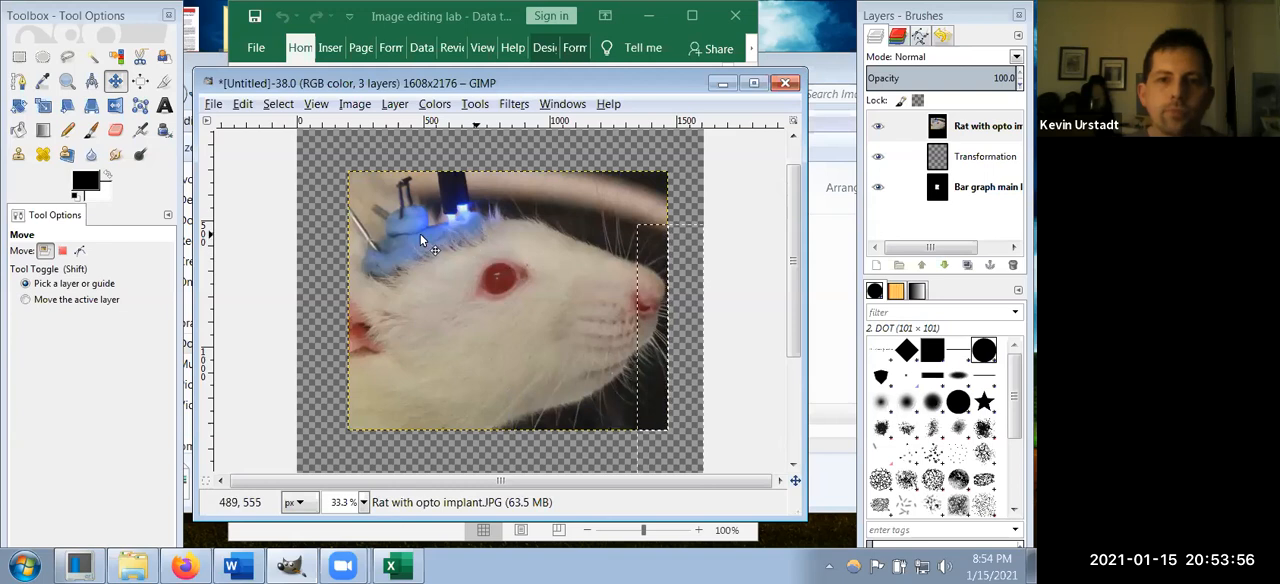
scroll(492, 282, down, 3)
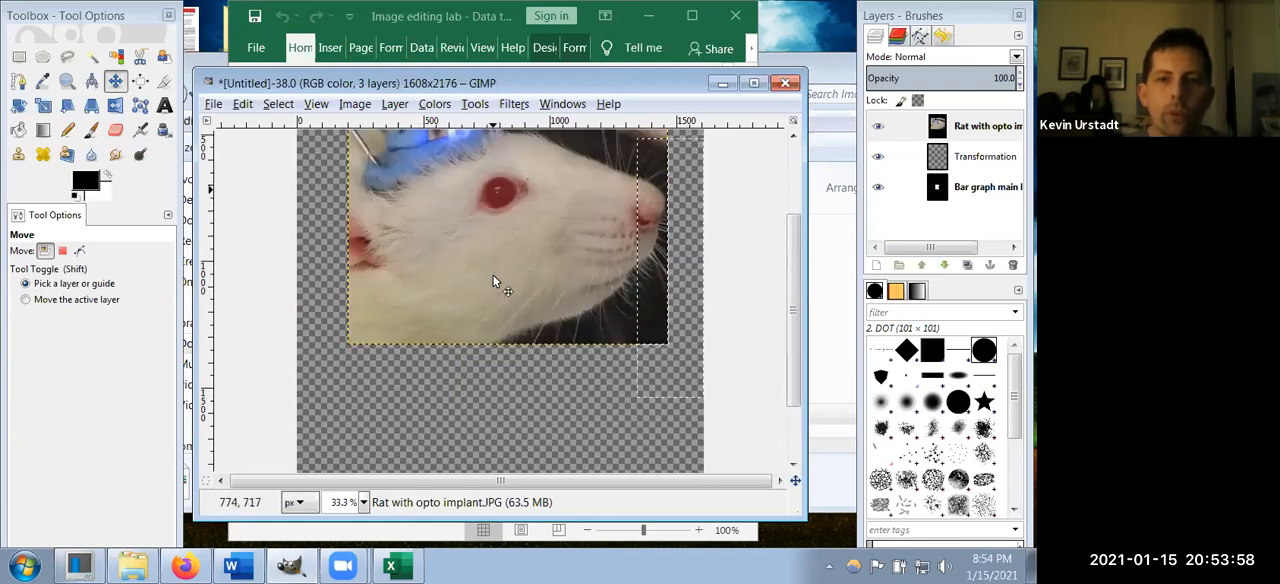
scroll(492, 282, up, 3)
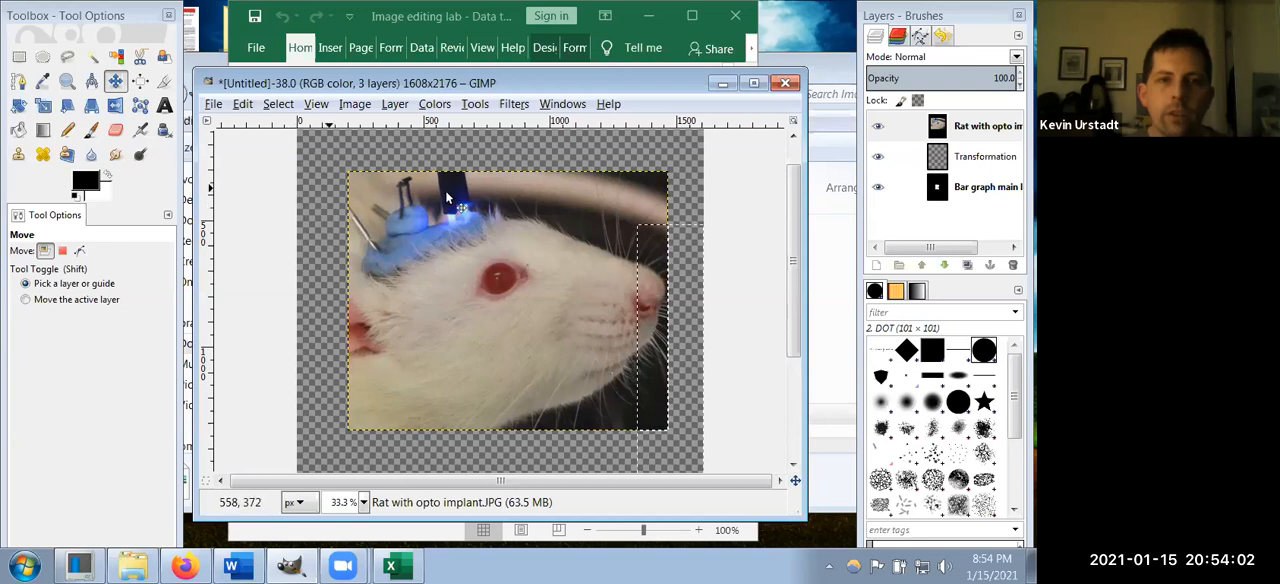
Step: Scale the rat photo layer down to 11.93 percent, about 151 × 122 pixels, with cubic interpolation
click(970, 133)
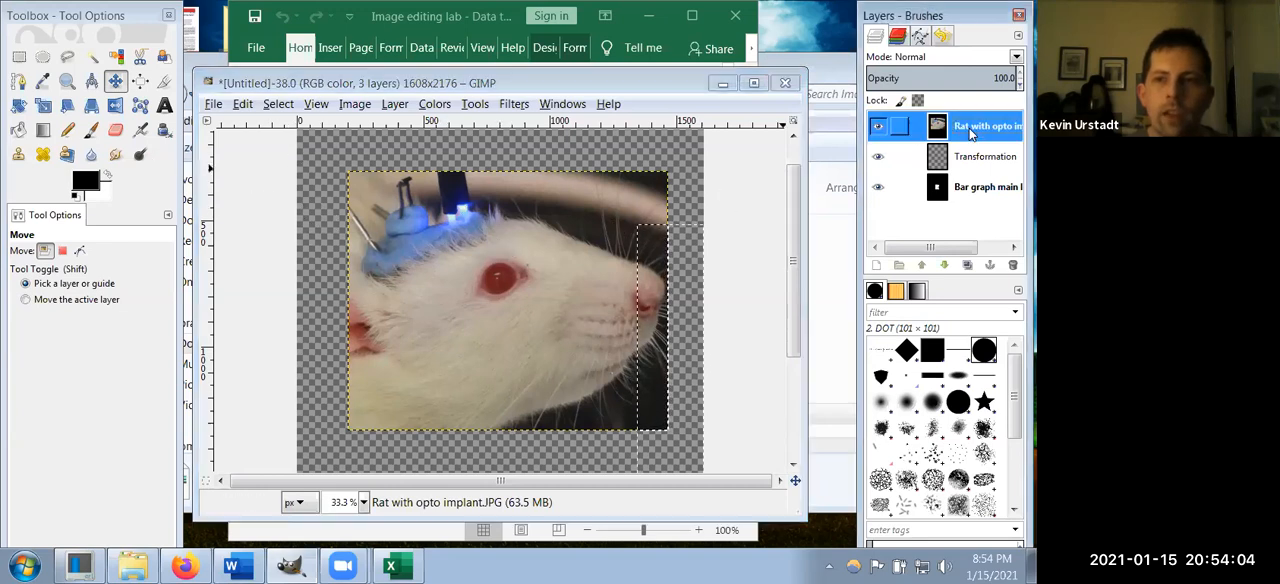
click(400, 105)
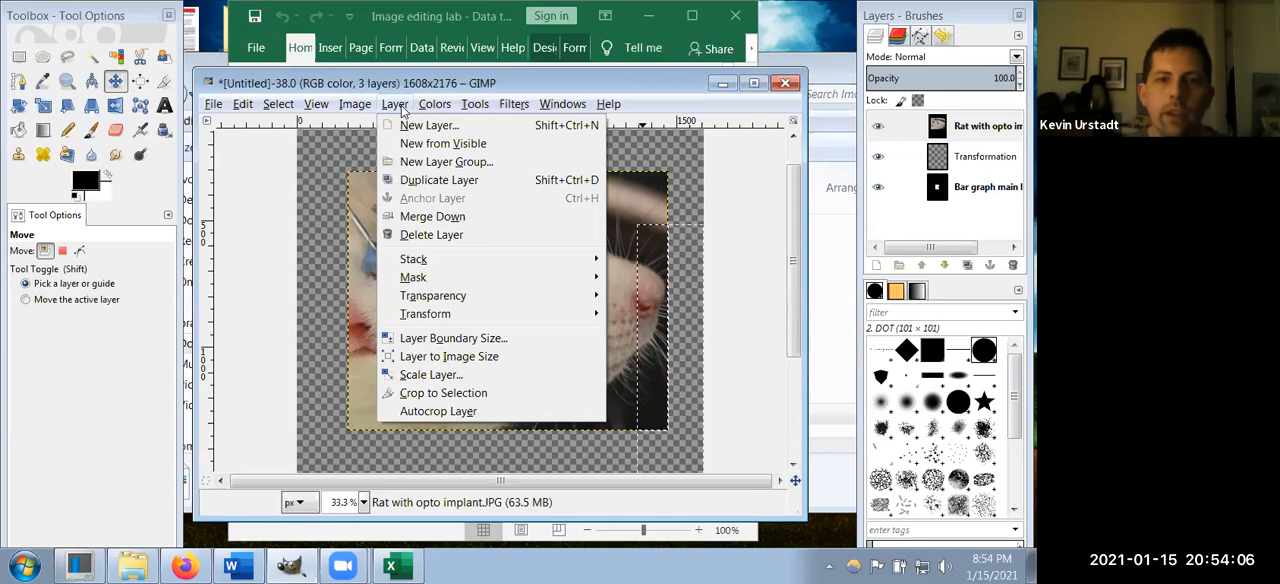
click(471, 373)
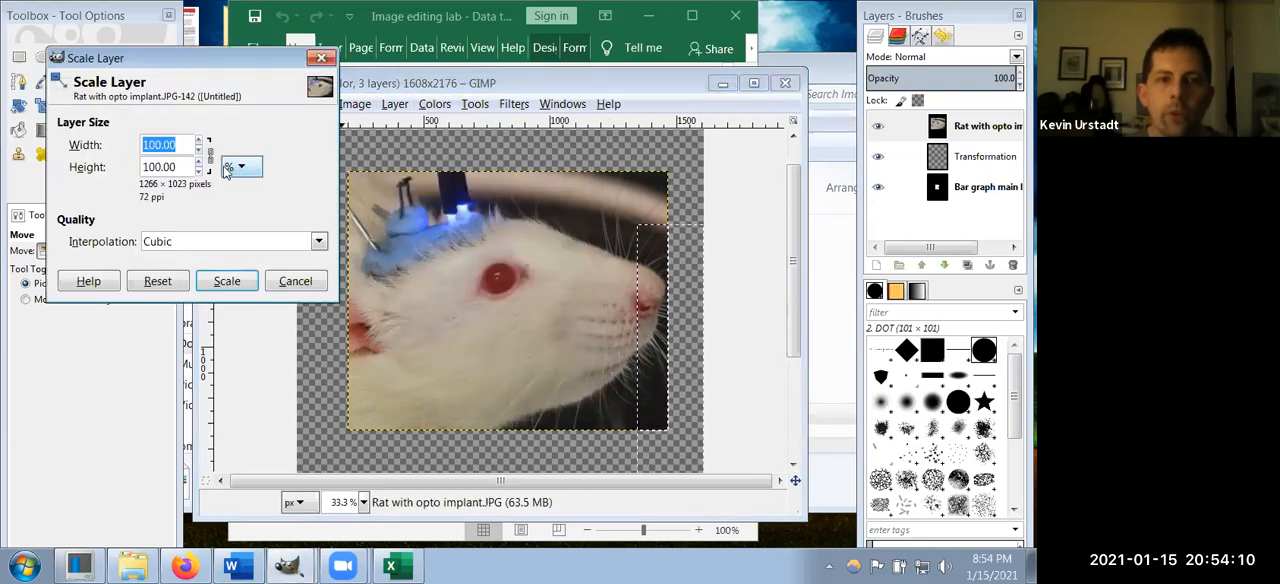
click(199, 150)
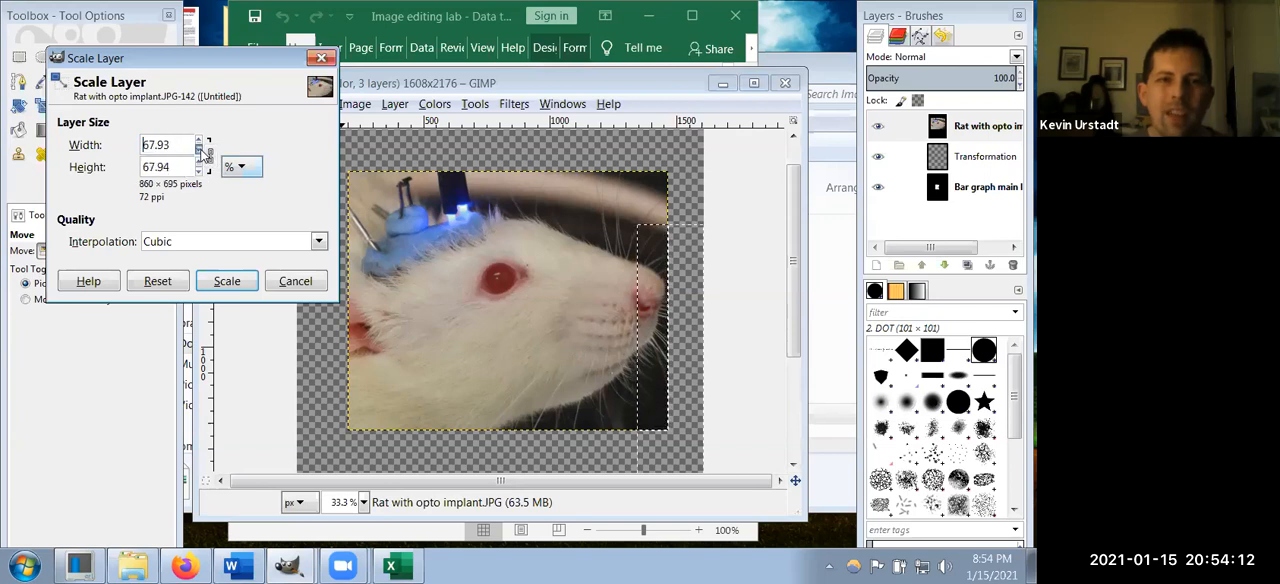
click(200, 142)
click(200, 151)
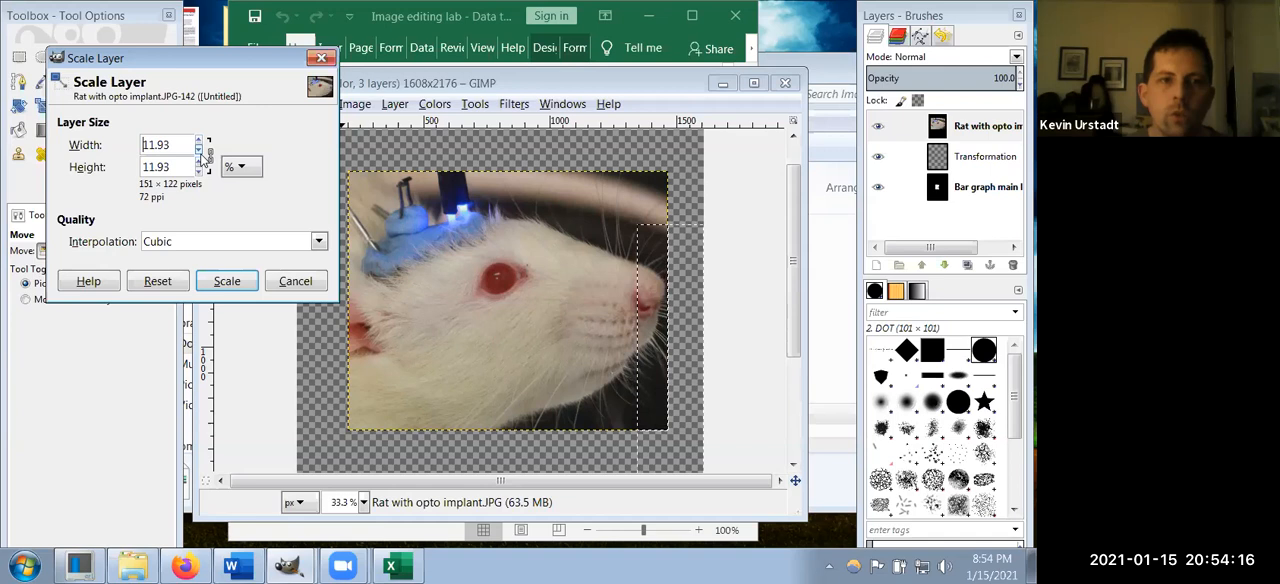
click(225, 285)
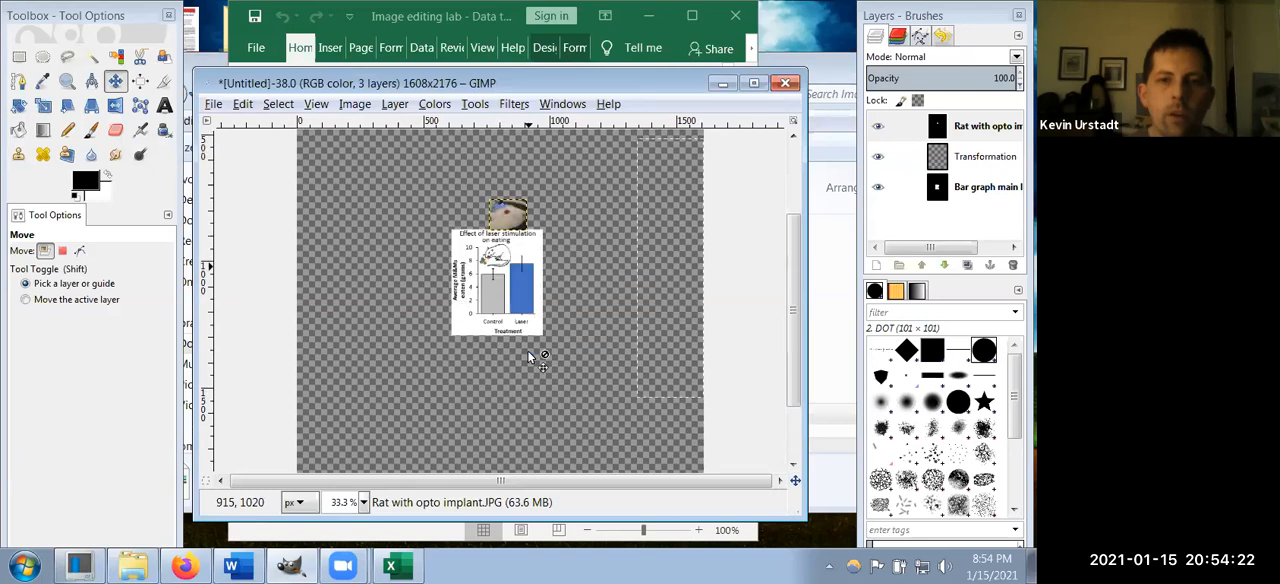
Step: Move the scaled rat photo from above the graph down onto the lower part of the blue Laser bar
scroll(527, 300, up, 1)
scroll(527, 300, up, 4)
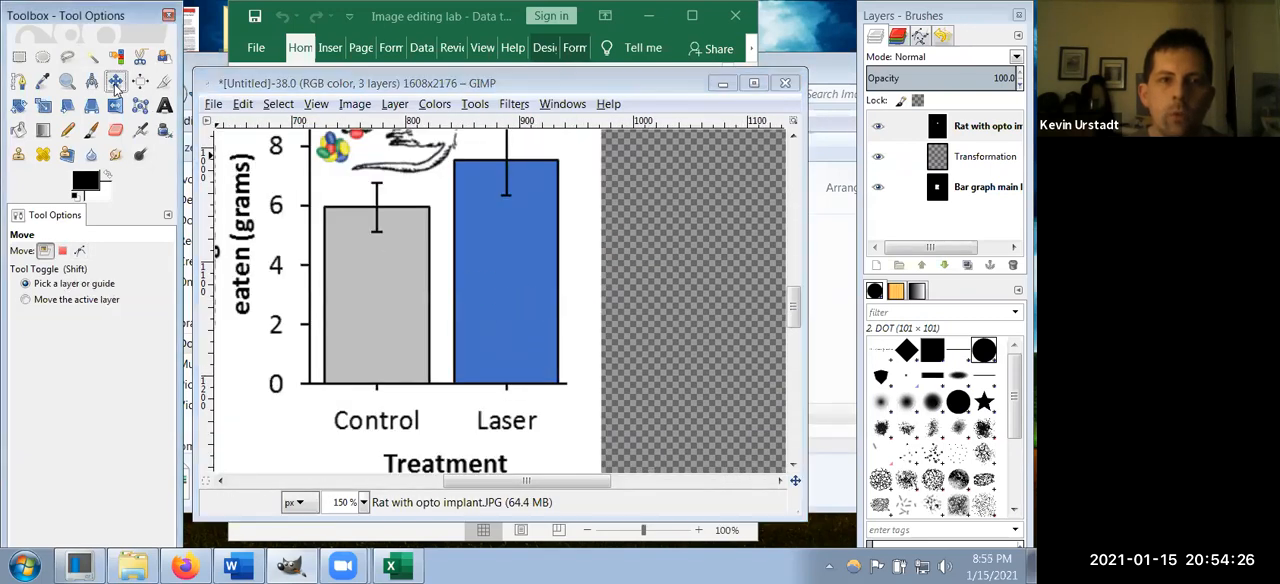
scroll(445, 190, up, 5)
drag(442, 181, 530, 400)
scroll(533, 345, down, 5)
drag(535, 199, 517, 341)
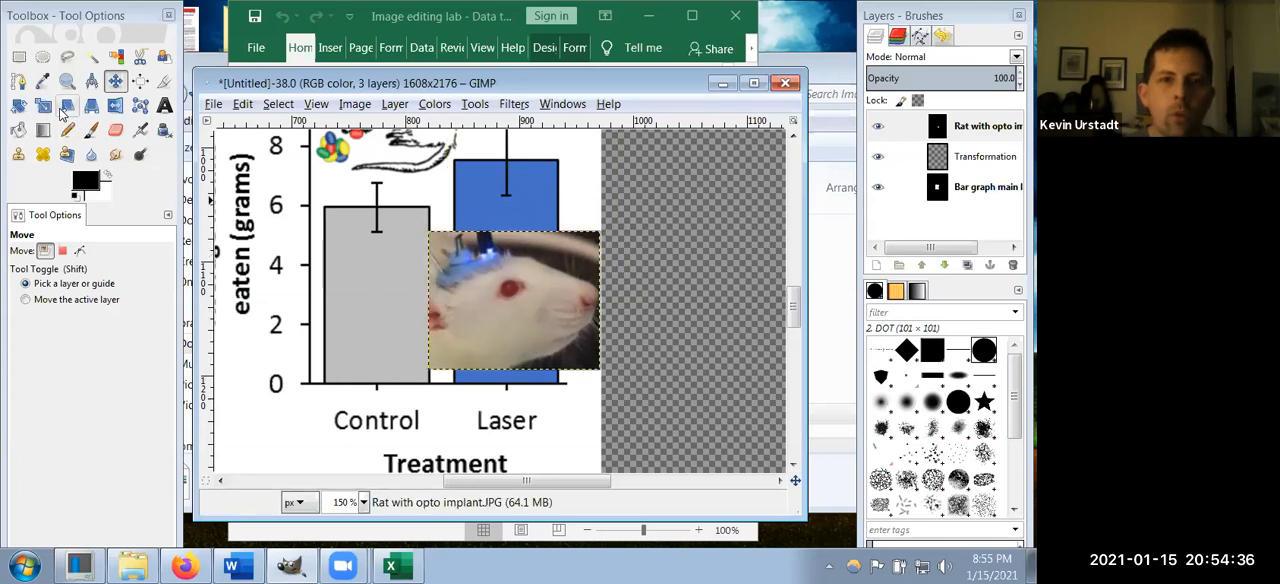
Step: Select all of the rat photo layer and shift the photo so its left edge lines up with the Laser bar's left edge
right_click(502, 309)
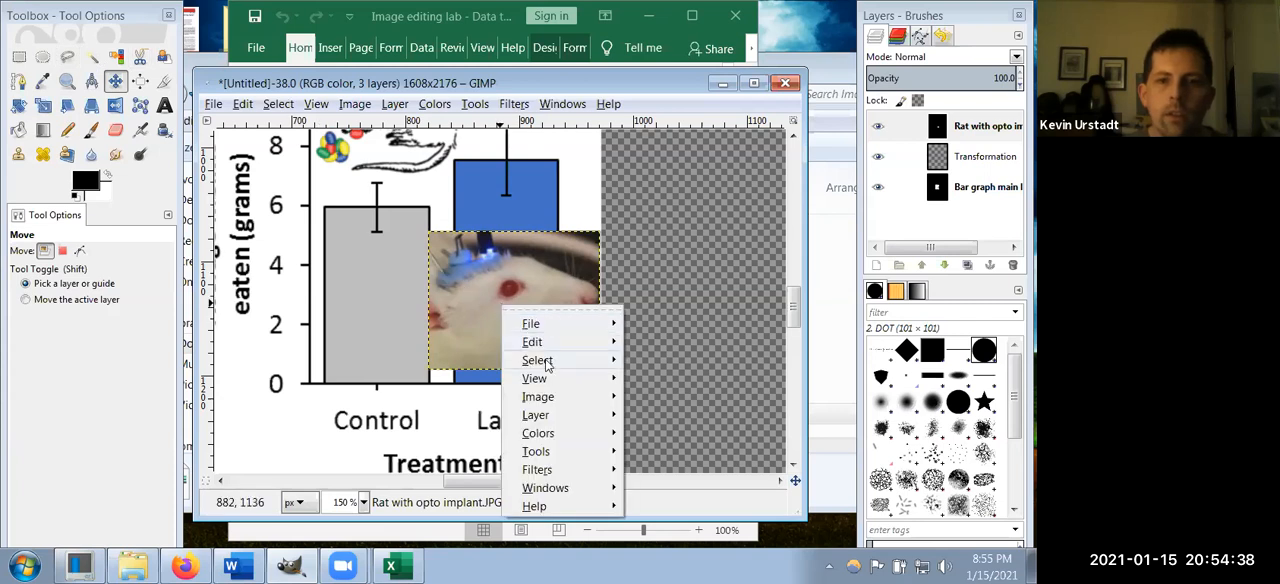
mouse_move(537, 360)
click(680, 269)
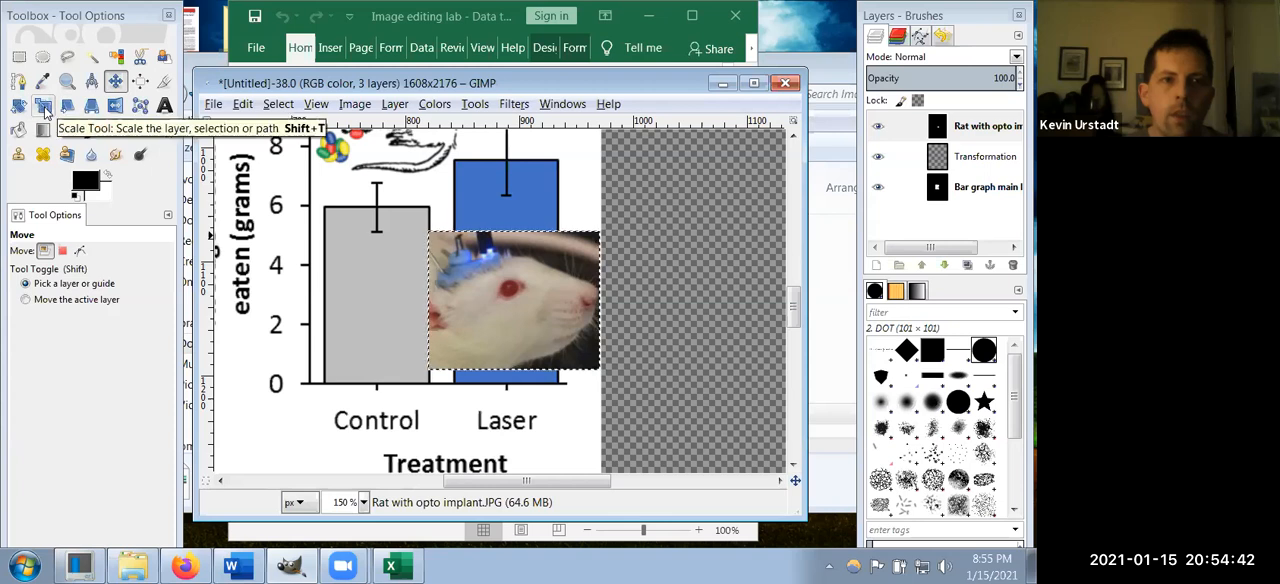
drag(522, 297, 551, 291)
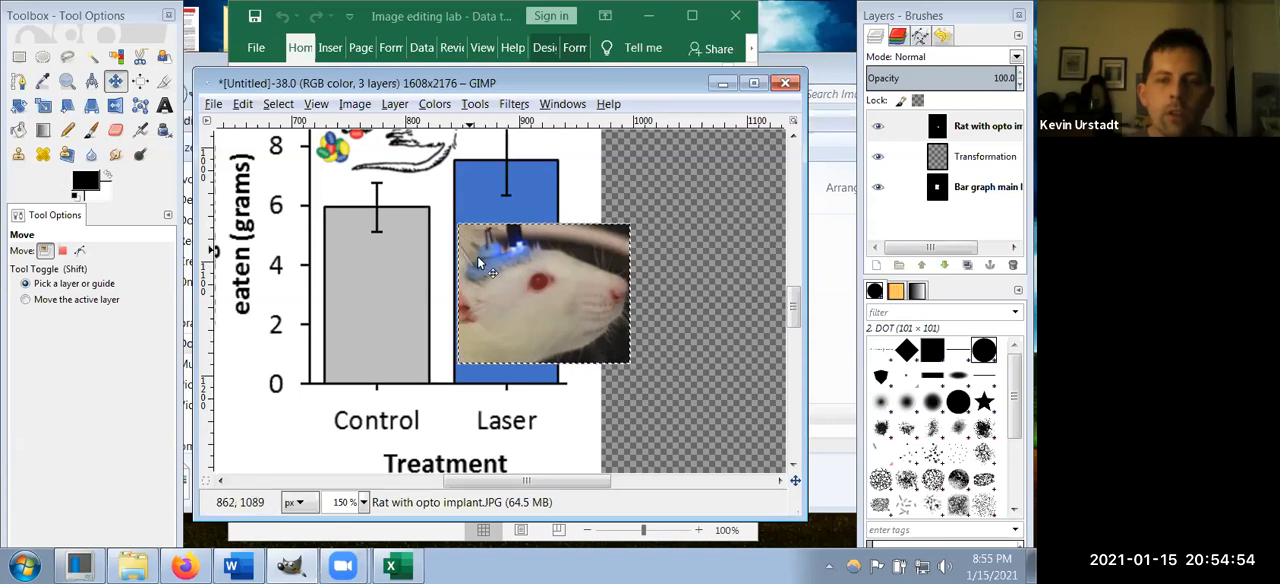
Step: Scale the selected rat photo with the Scale tool to 56.29 percent width, about 85 × 69 pixels, to fit the Laser bar
click(45, 107)
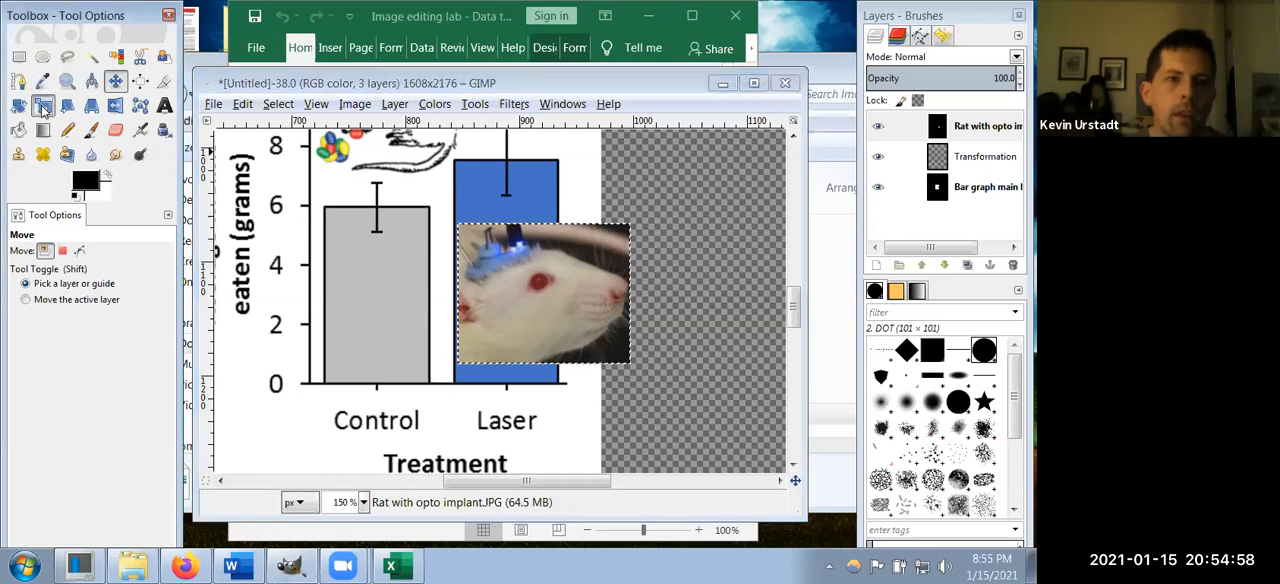
click(552, 291)
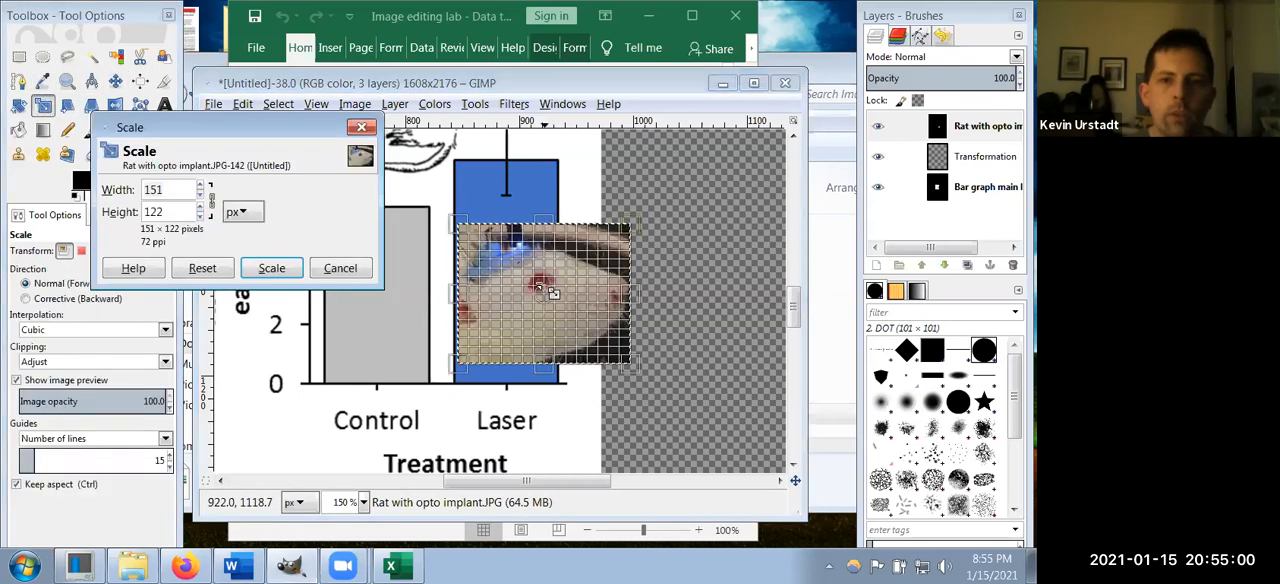
click(254, 216)
click(248, 234)
click(203, 196)
drag(203, 196, 206, 200)
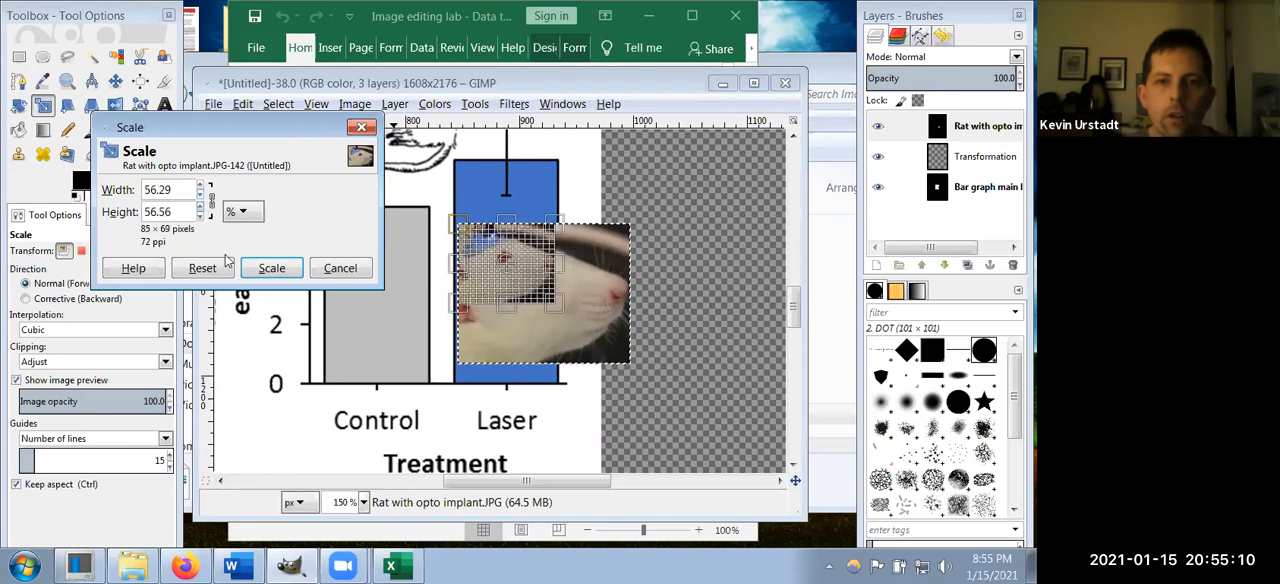
click(271, 268)
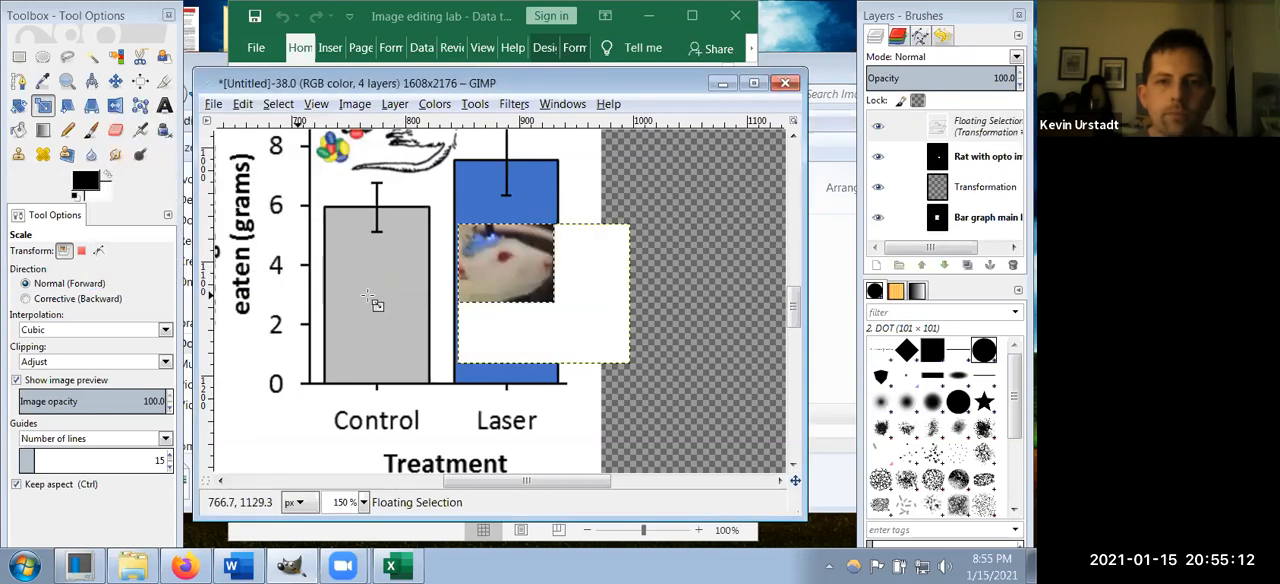
Step: Convert the floating scaled photo to a new layer and delete the original rat photo layer
right_click(952, 128)
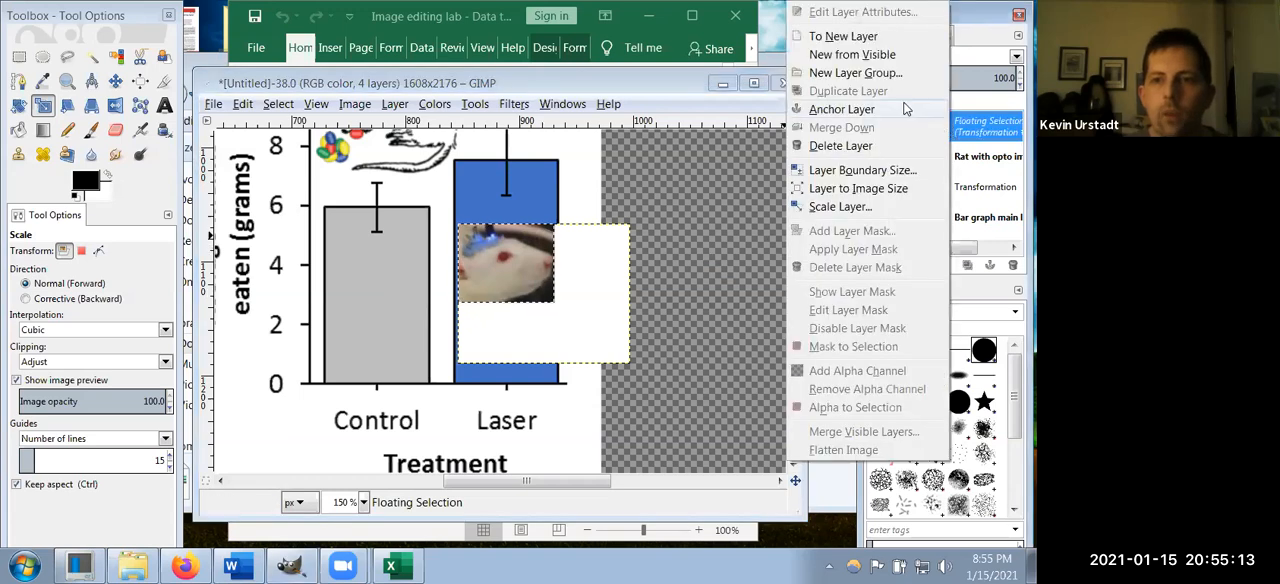
click(835, 38)
click(977, 160)
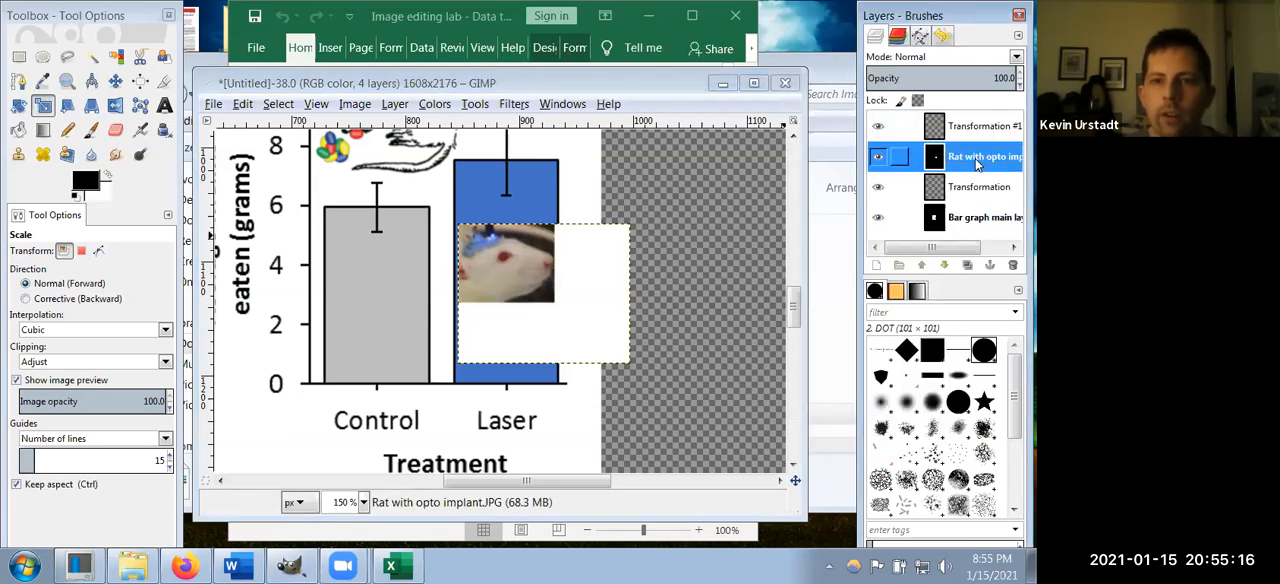
right_click(977, 164)
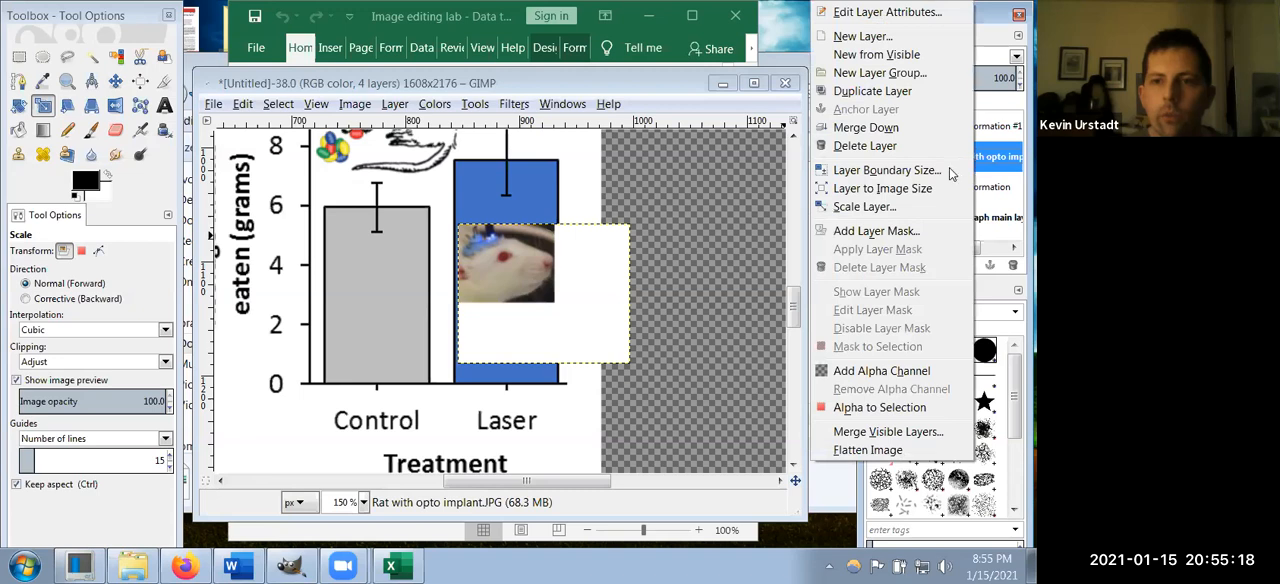
click(857, 146)
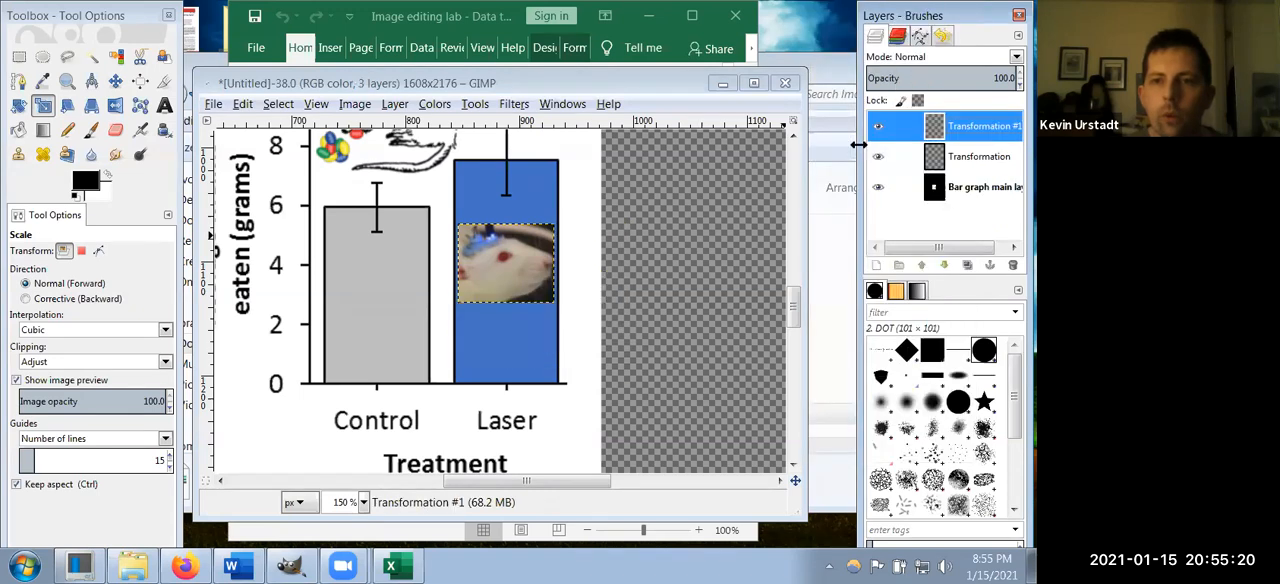
scroll(655, 308, up, 2)
scroll(655, 308, down, 2)
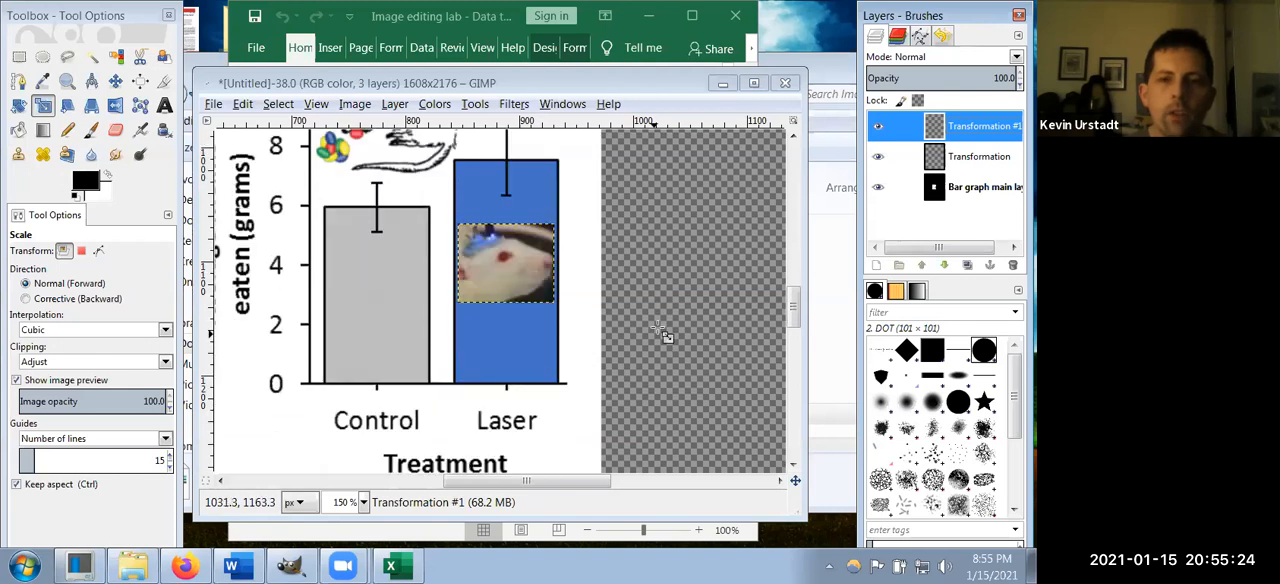
scroll(620, 318, up, 2)
scroll(595, 316, down, 2)
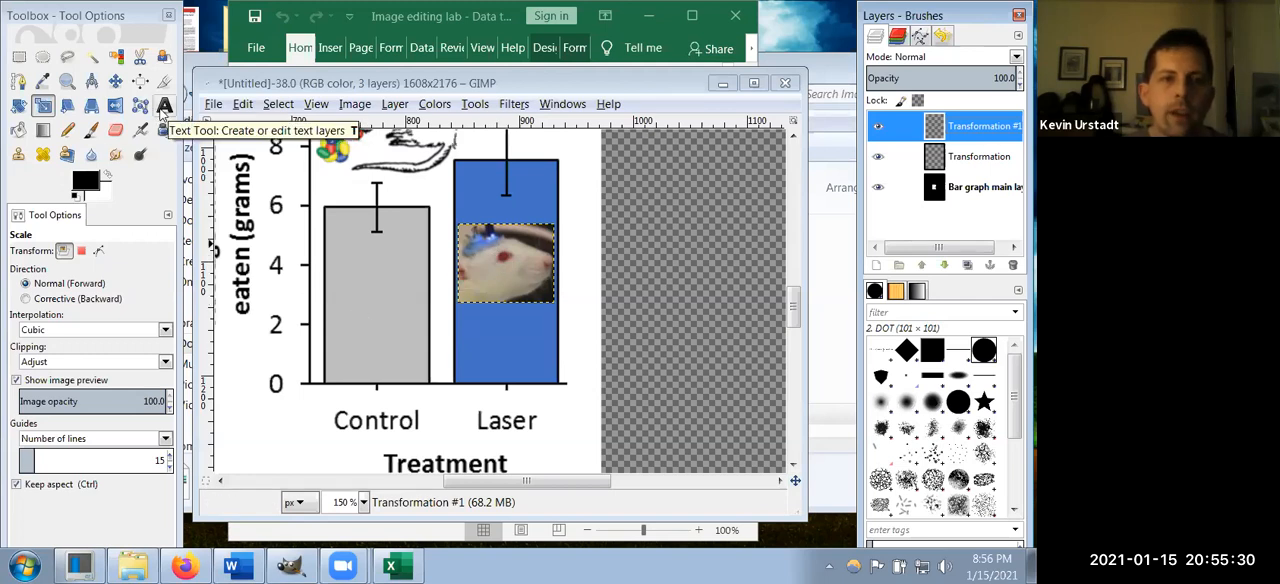
Step: Create a text box of about 74 × 38 pixels inside the gray Control bar and enter "No laser" in 18 px Arial
click(164, 106)
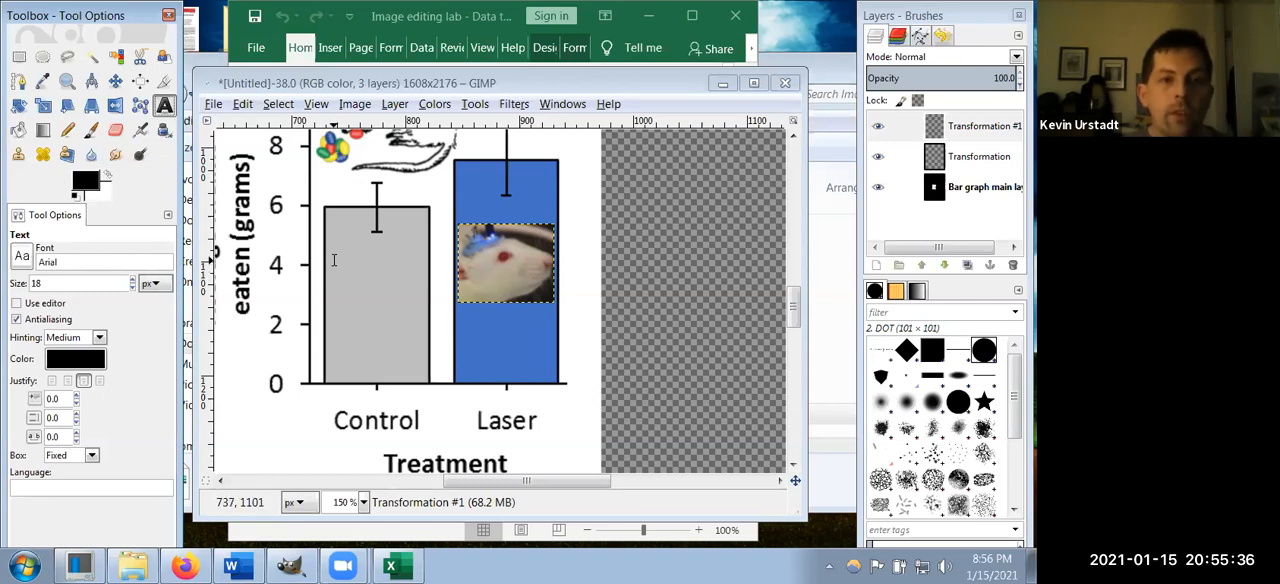
drag(337, 267, 422, 315)
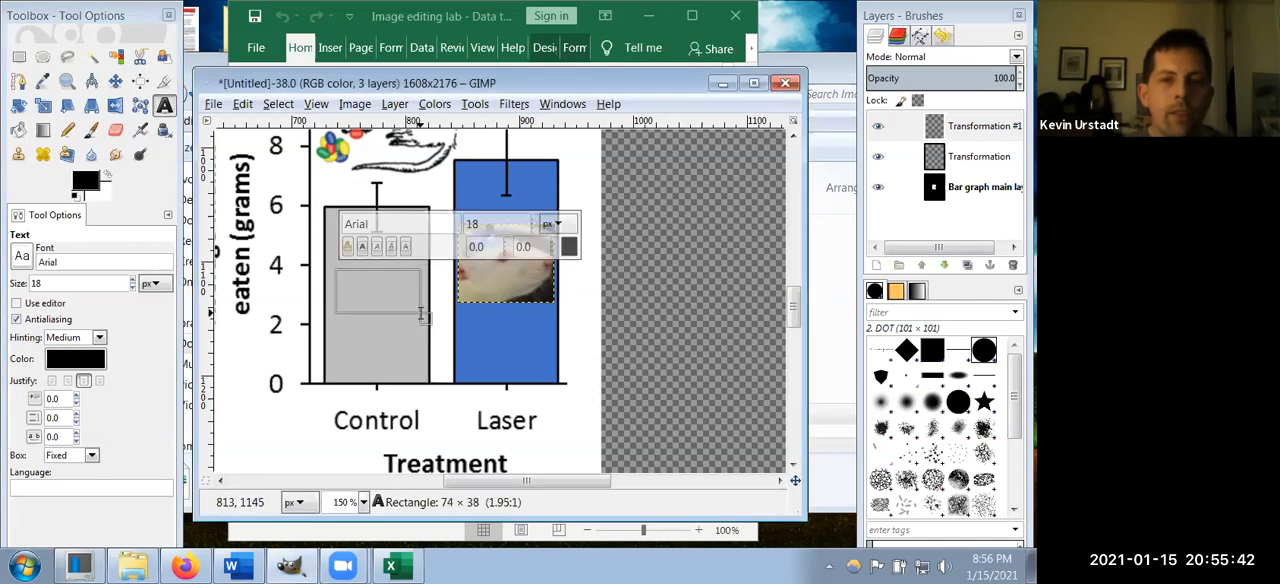
drag(422, 315, 422, 315)
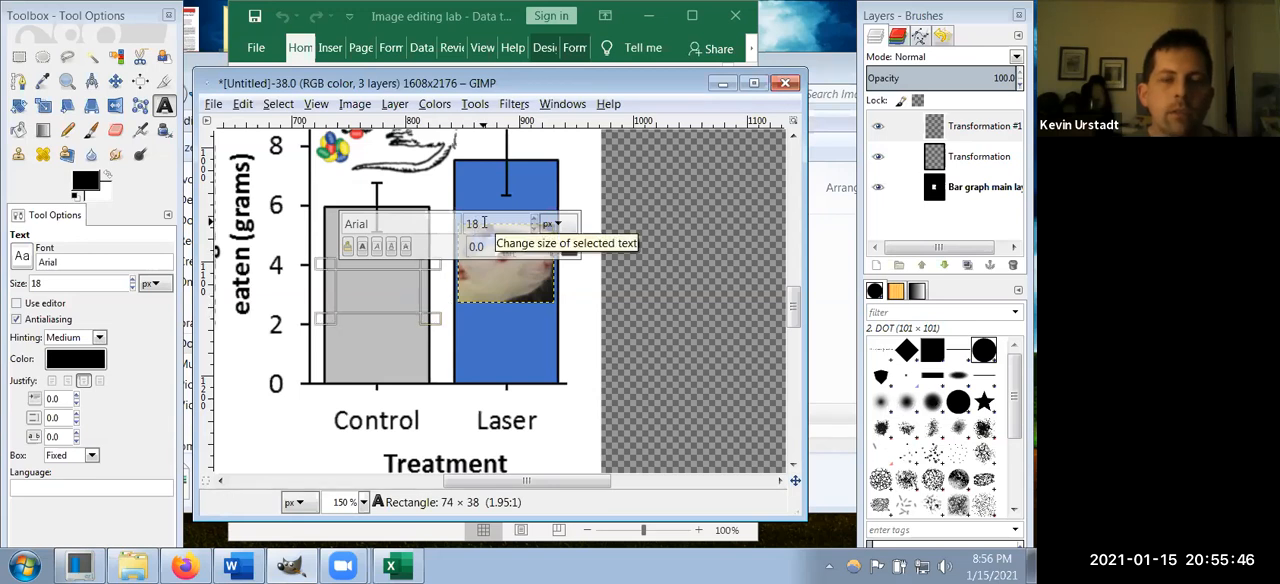
click(561, 226)
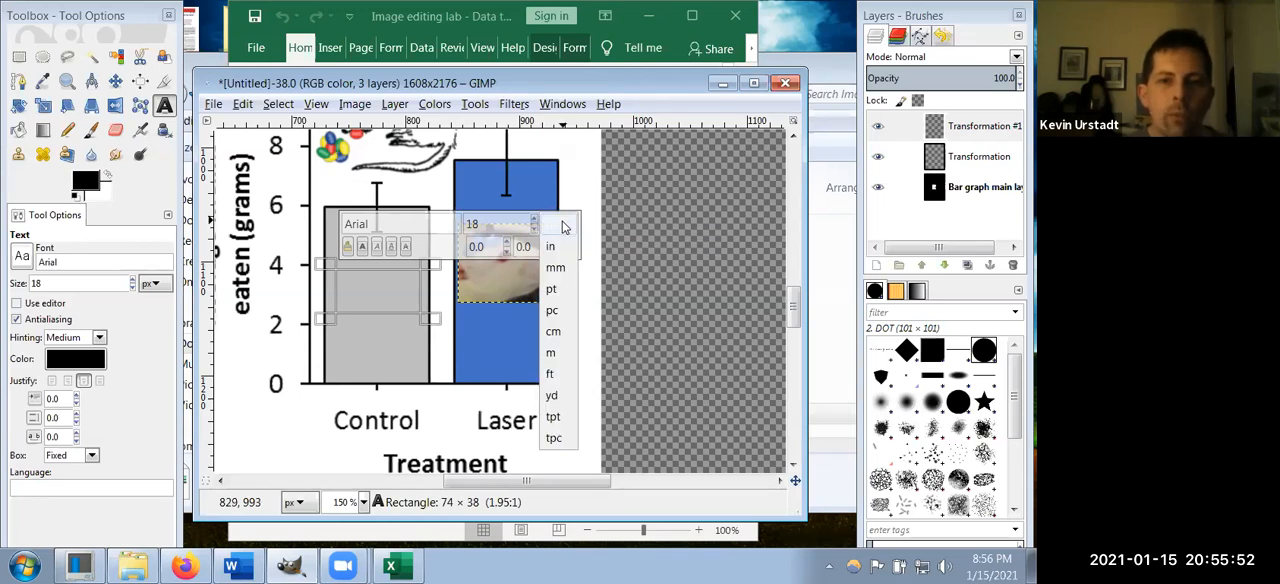
click(563, 227)
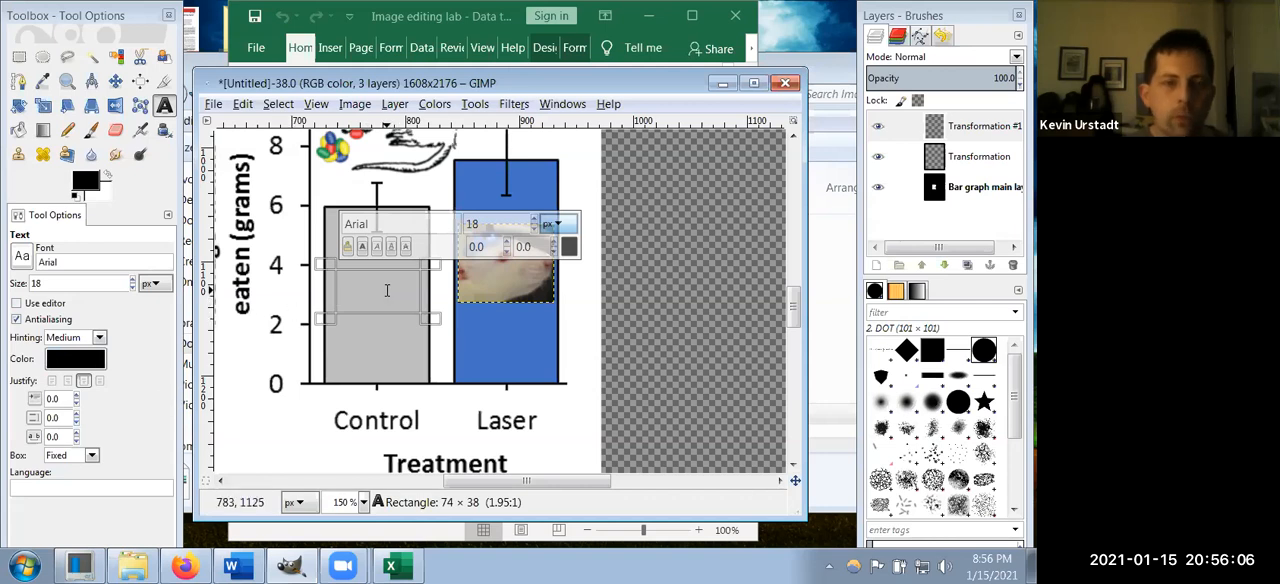
text(No laser)
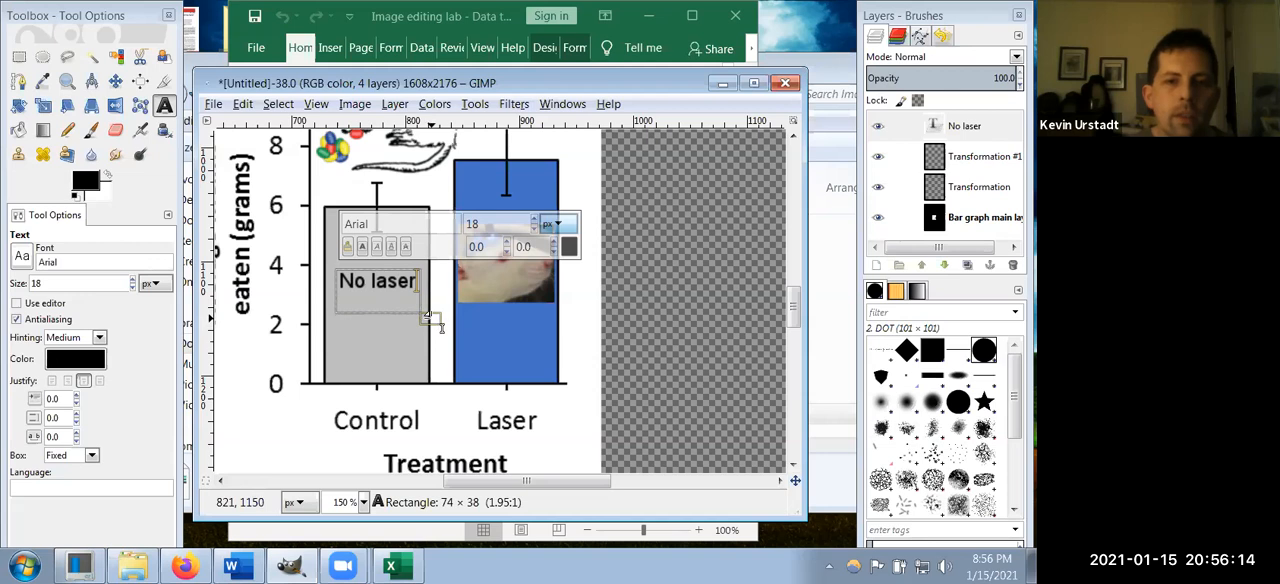
Step: Resize the "No laser" text box to about 50 × 43 pixels and try the justification options, keeping the text centered
drag(446, 333, 419, 338)
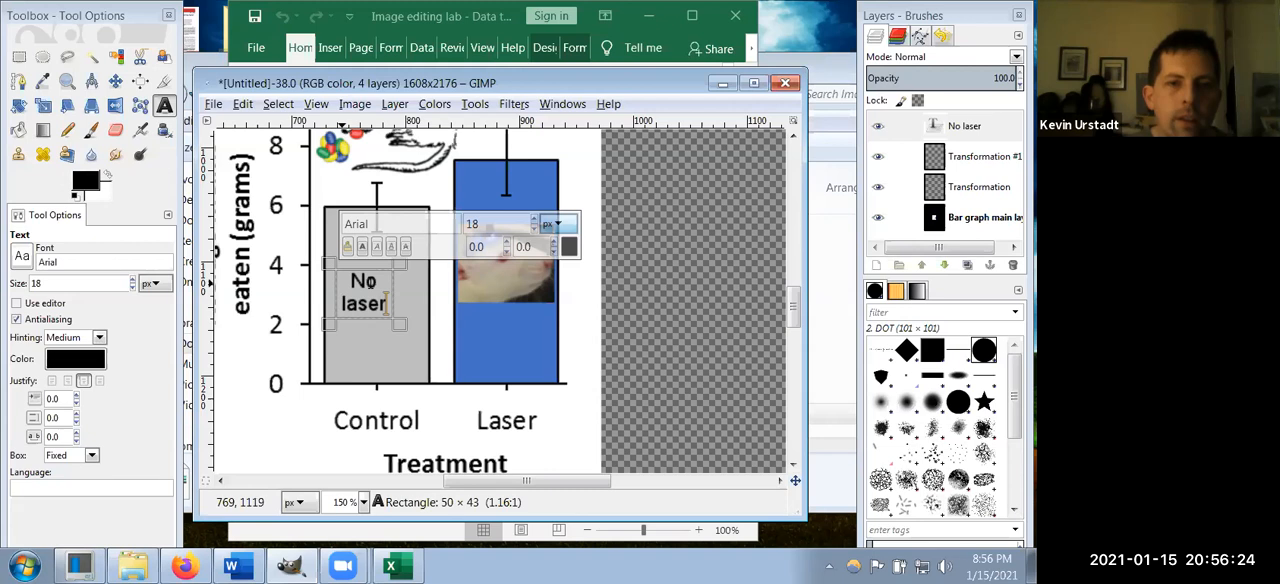
click(52, 381)
click(70, 385)
click(86, 384)
click(103, 384)
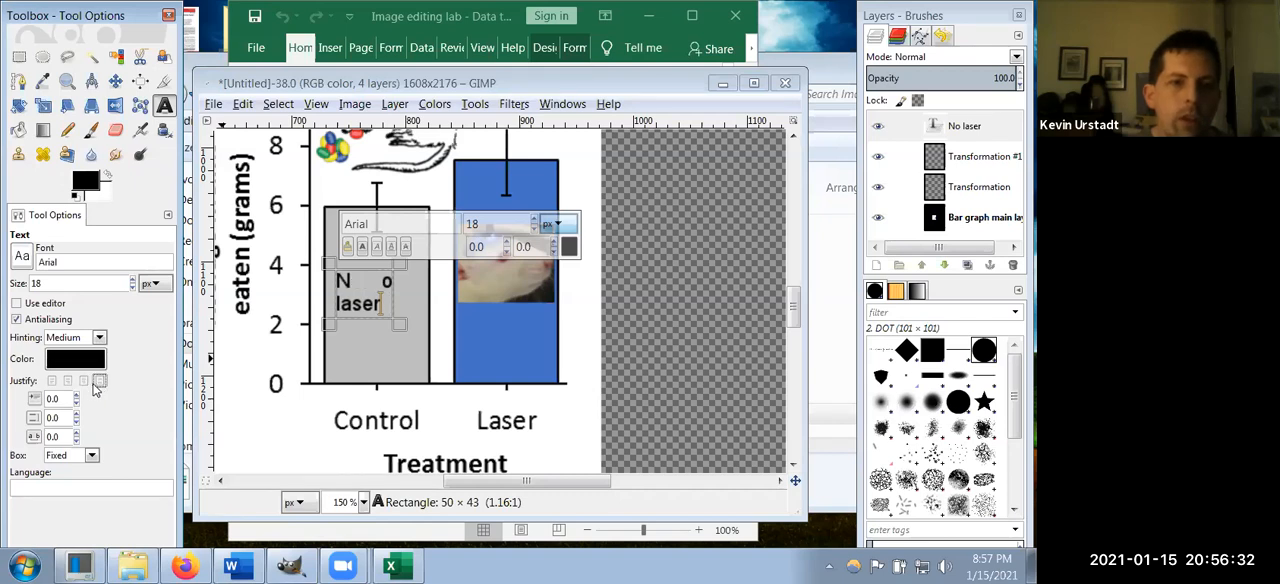
click(86, 386)
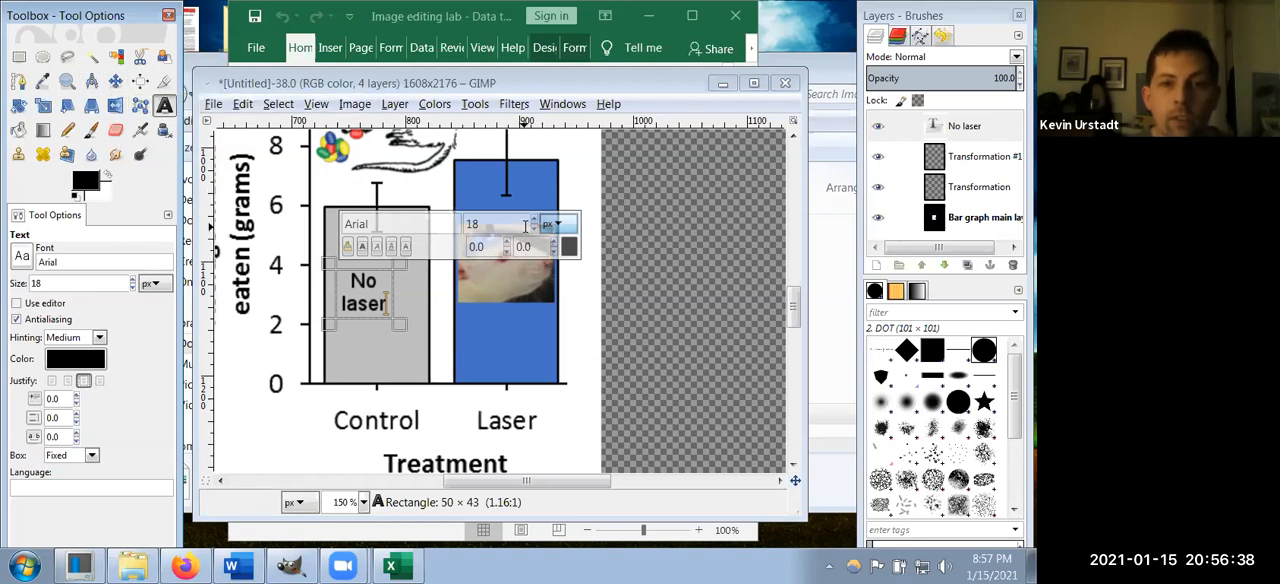
Step: Try font sizes of 24 and 36 px on the selected "No laser" text and return it to 18 px
click(533, 222)
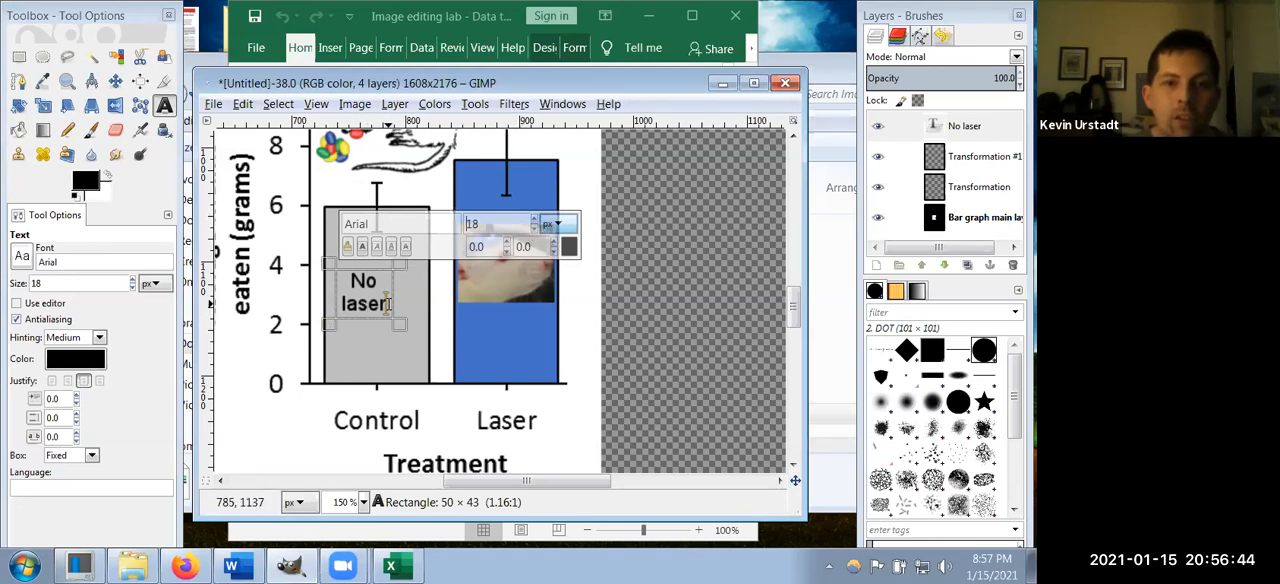
drag(385, 303, 350, 289)
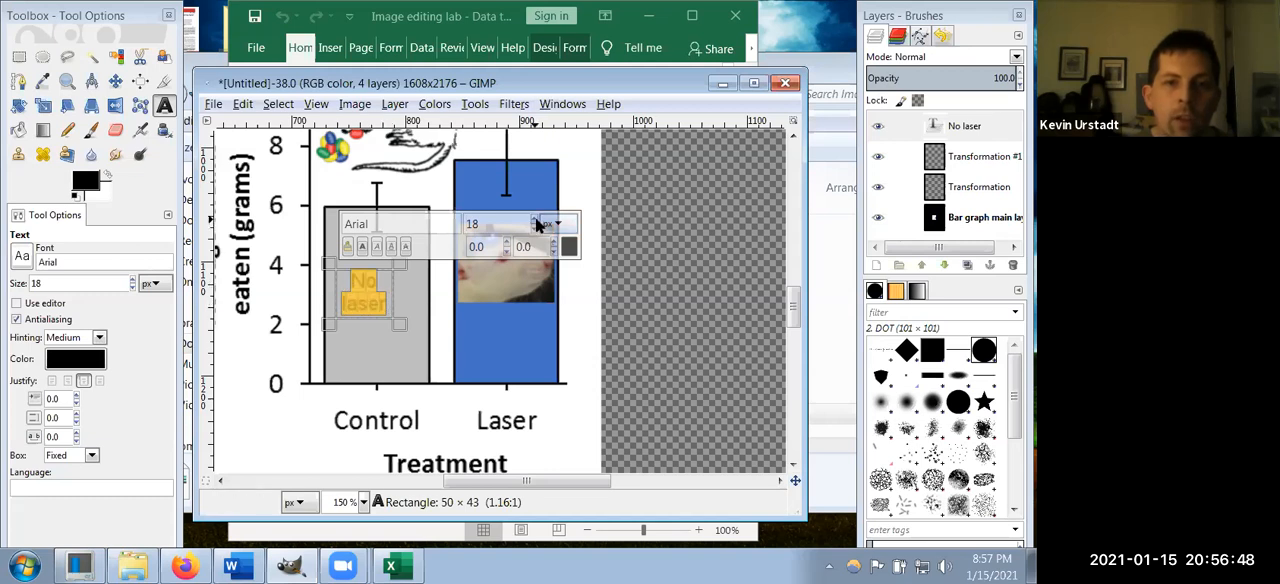
scroll(537, 222, up, 11)
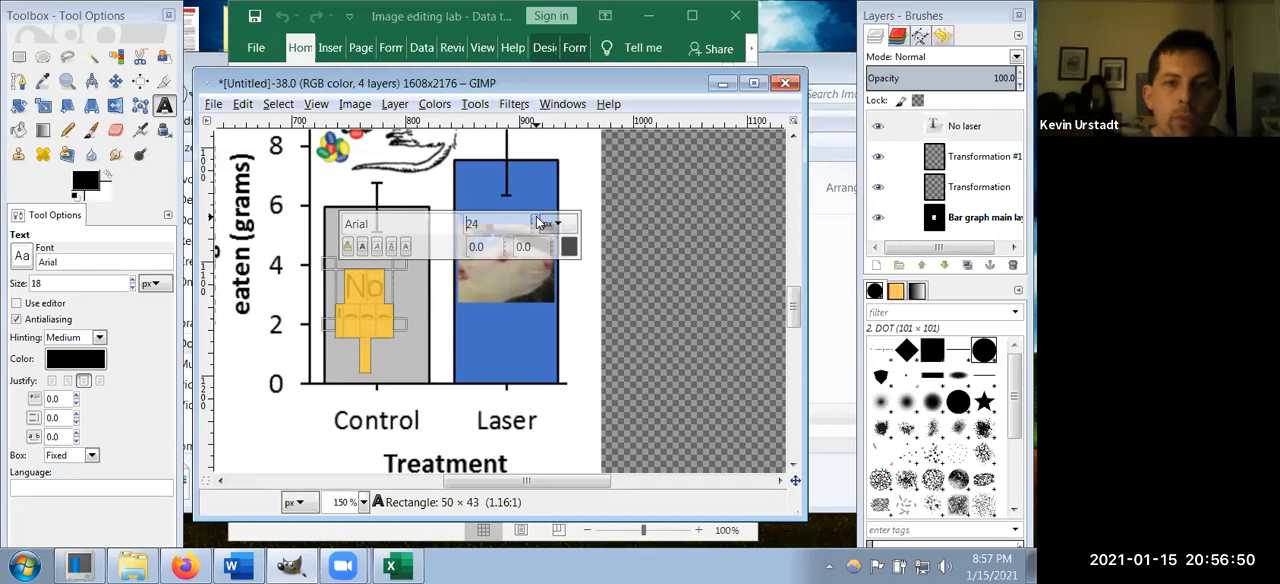
scroll(536, 220, up, 5)
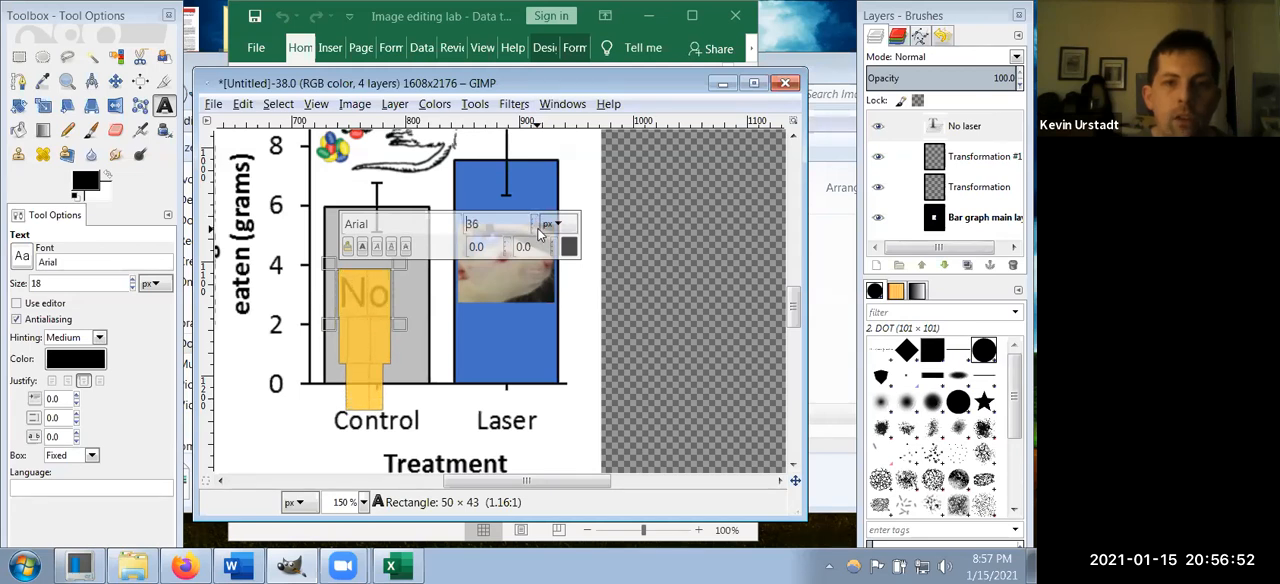
scroll(533, 230, down, 17)
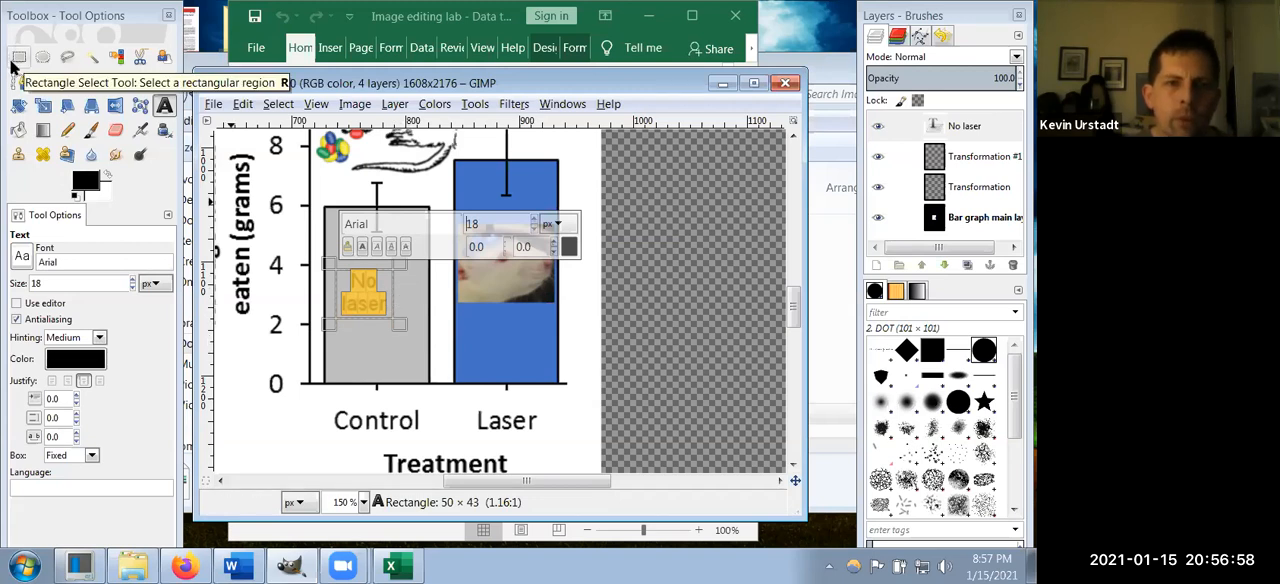
Step: Move the "No laser" text onto the transparent area beside the graph and back, centering it inside the gray Control bar
click(115, 82)
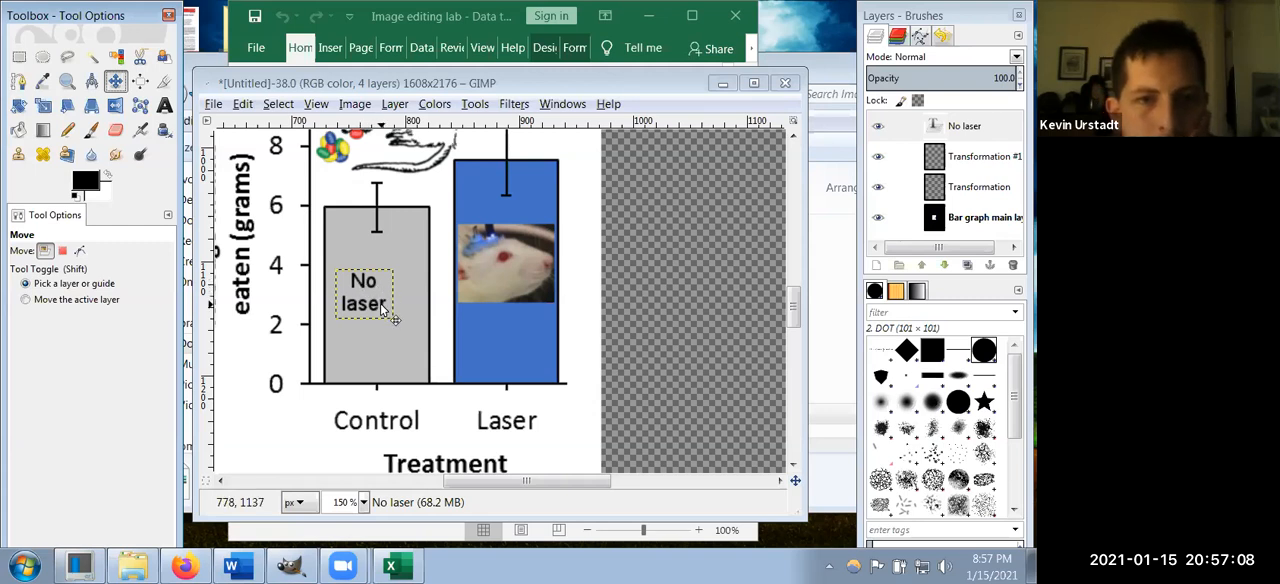
drag(381, 305, 686, 320)
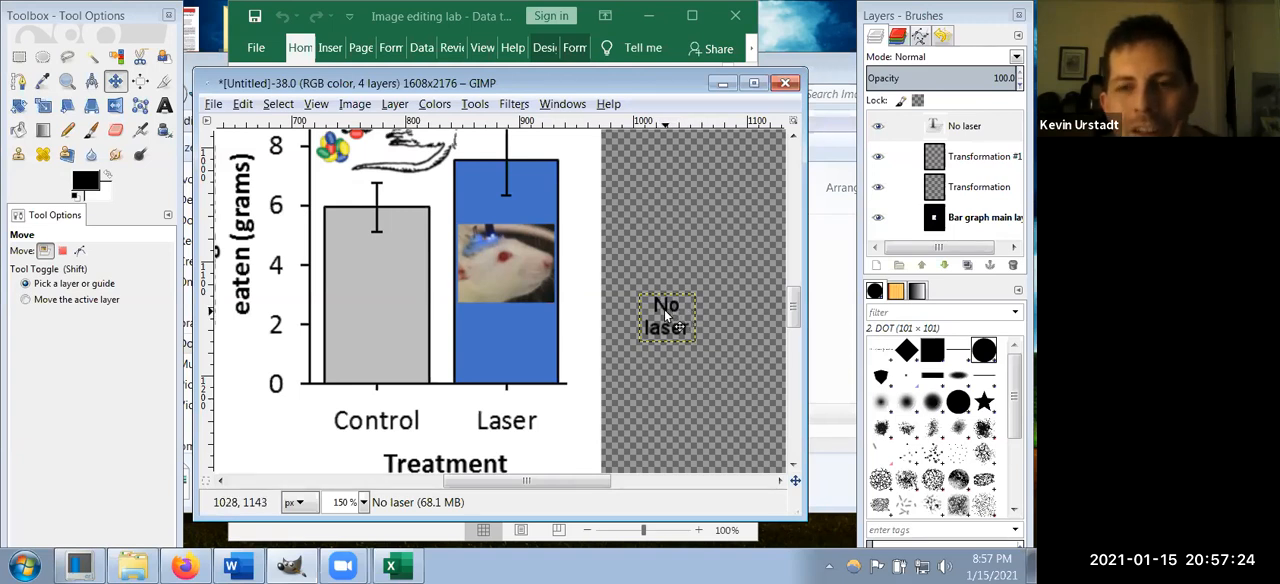
click(655, 308)
drag(655, 308, 378, 292)
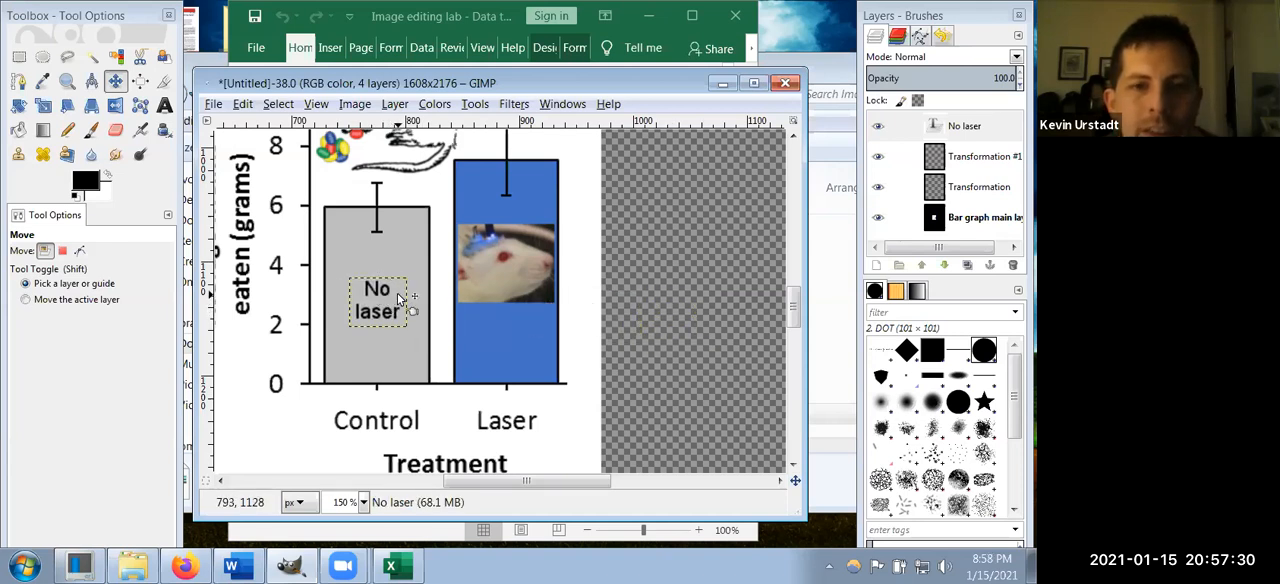
mouse_move(397, 289)
mouse_down()
mouse_move(499, 332)
mouse_move(559, 333)
mouse_move(443, 317)
mouse_move(397, 292)
mouse_move(406, 300)
mouse_up()
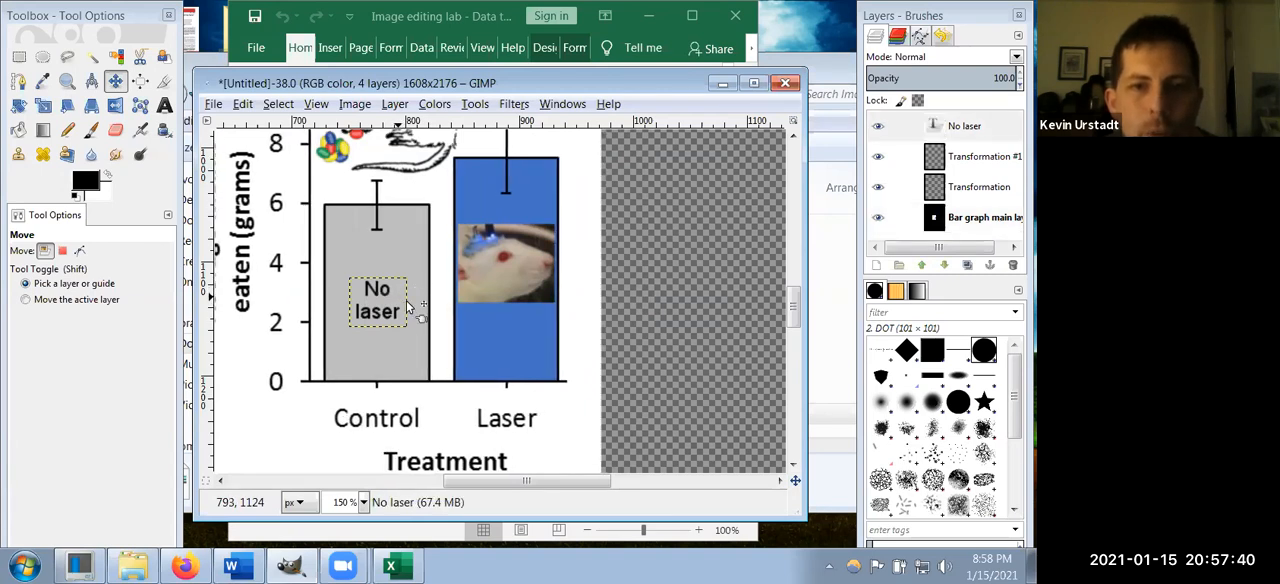
scroll(406, 300, up, 3)
scroll(418, 330, down, 3)
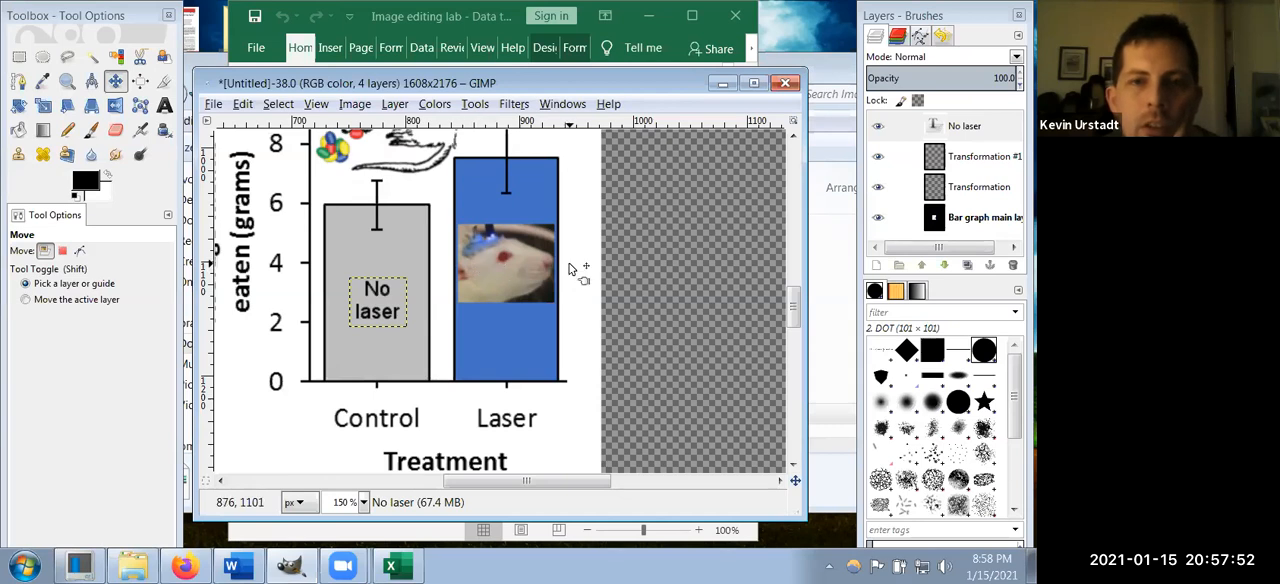
scroll(586, 300, up, 3)
scroll(586, 302, down, 2)
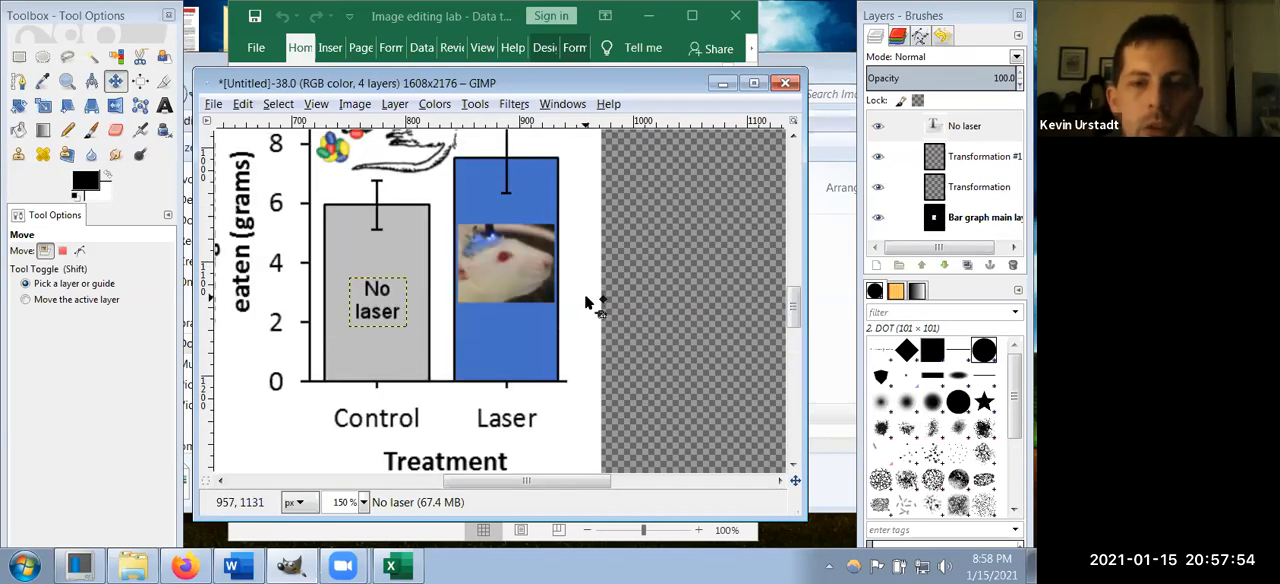
Step: Make the scaled rat photo layer, Transformation #1, active and select its entire area
scroll(586, 302, down, 3)
scroll(588, 300, up, 3)
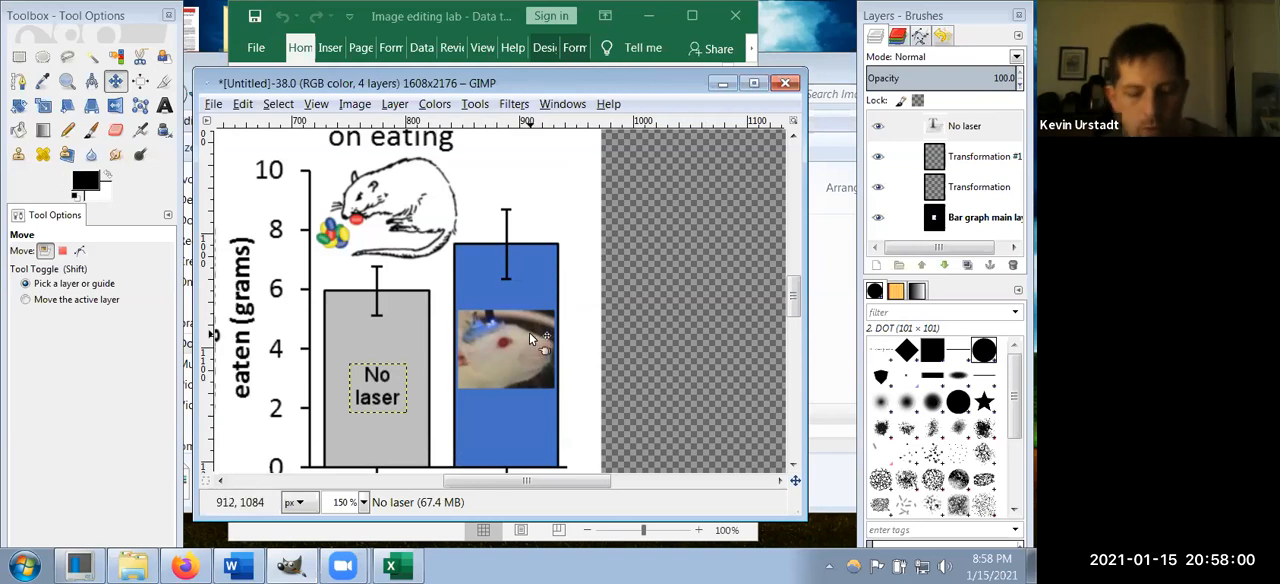
scroll(529, 332, up, 2)
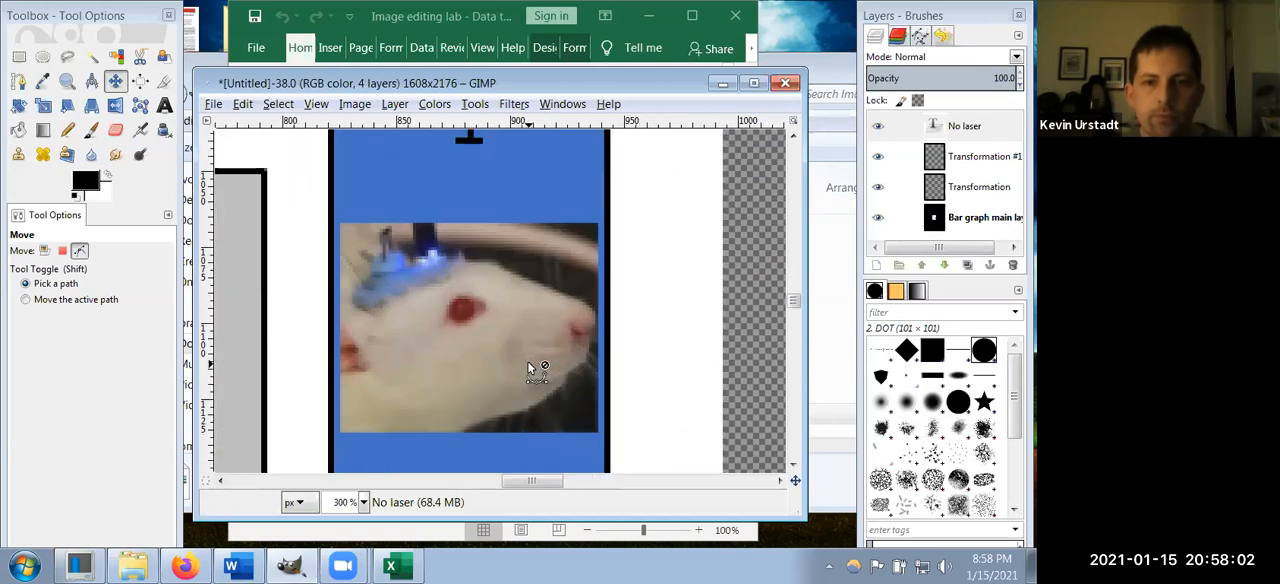
scroll(529, 368, up, 1)
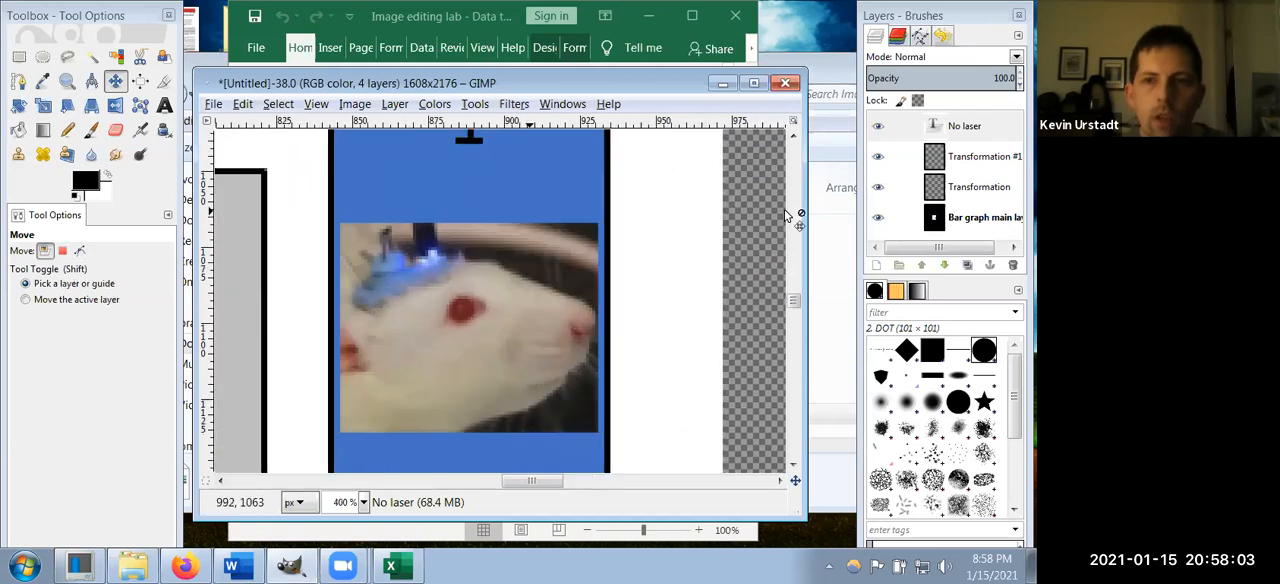
click(977, 158)
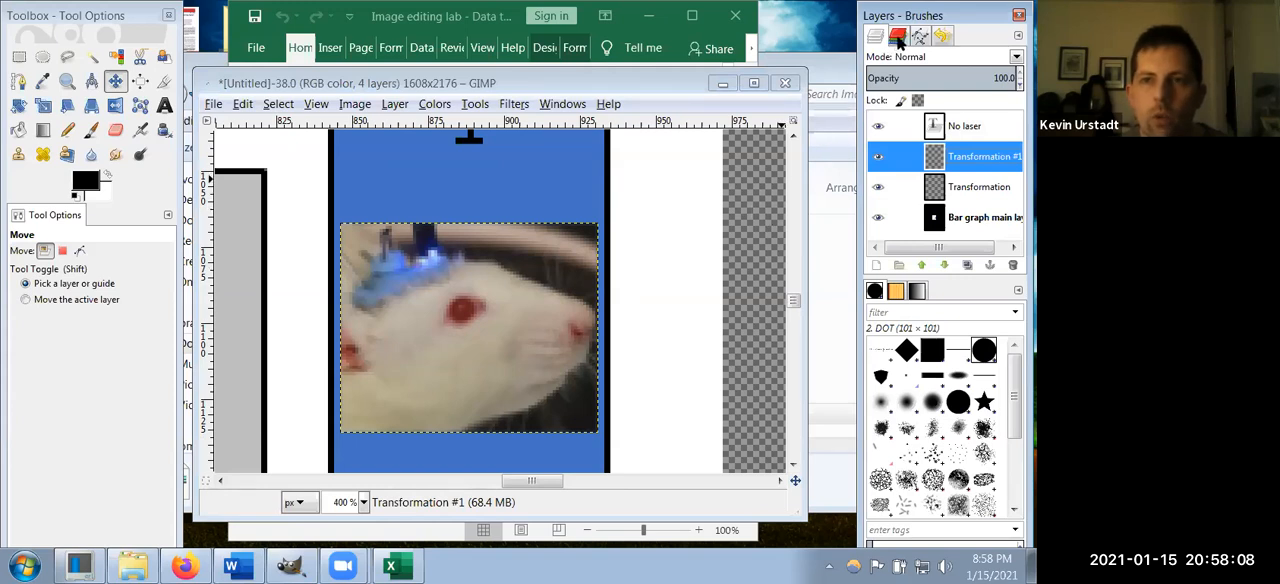
right_click(397, 282)
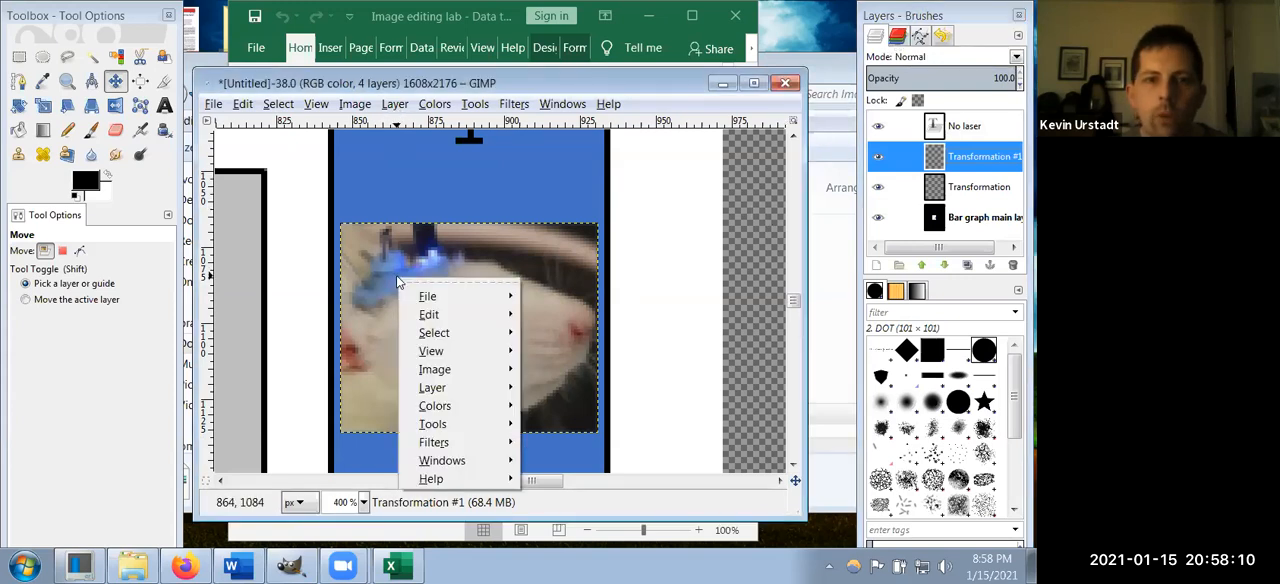
mouse_move(478, 337)
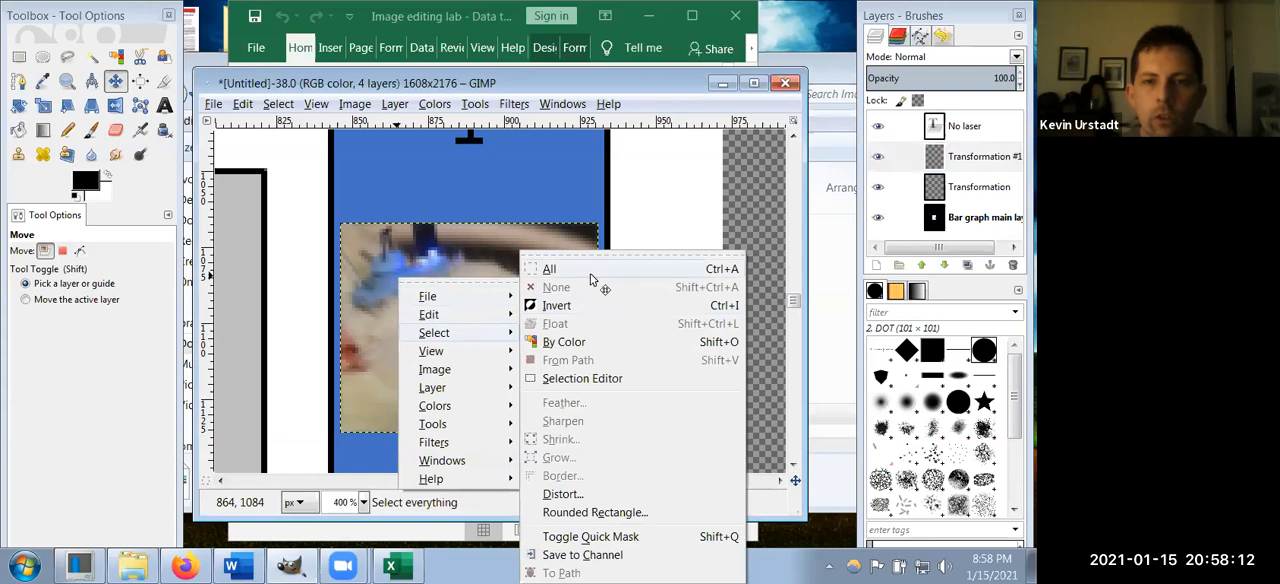
click(592, 274)
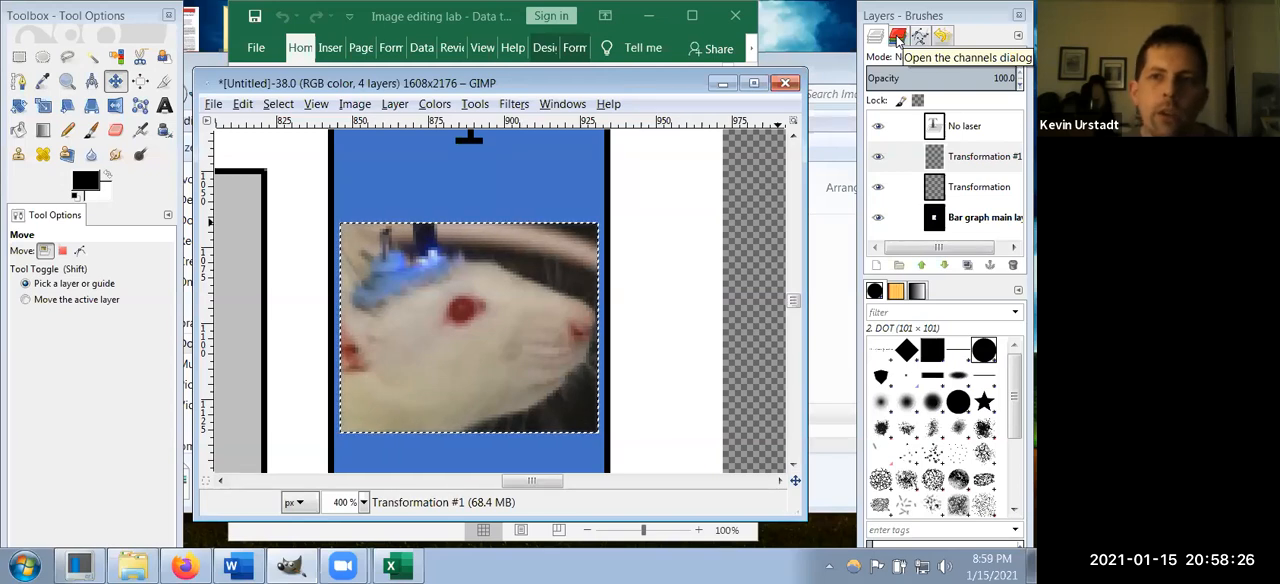
Step: Hide and restore the Red, Green and Blue channels one at a time to examine their contribution to the image
click(898, 40)
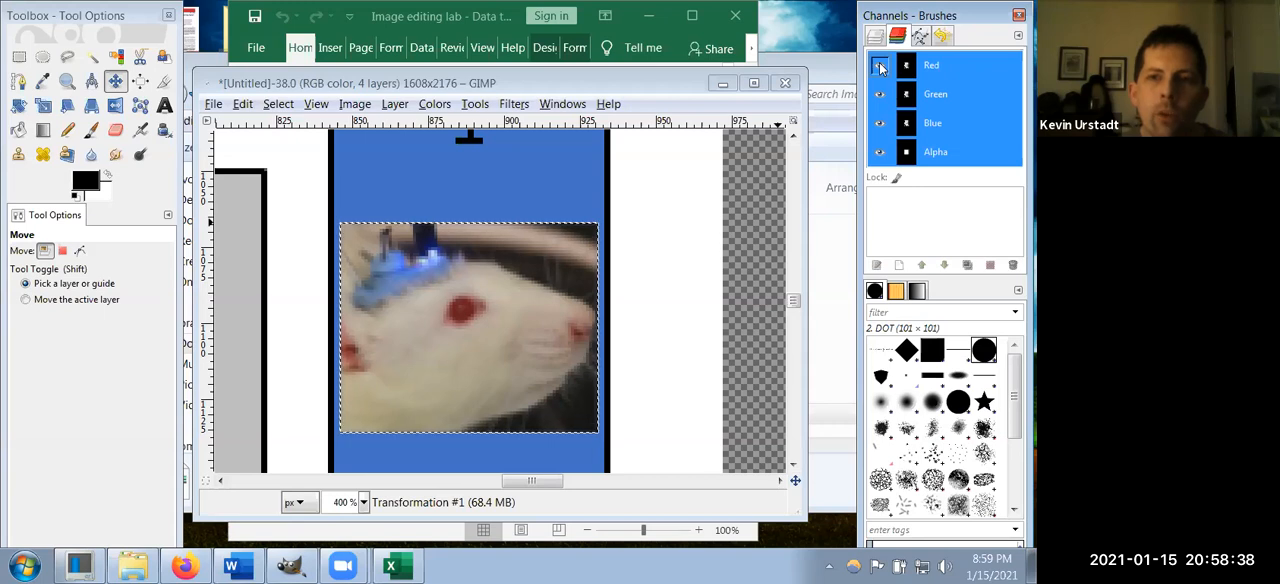
click(880, 65)
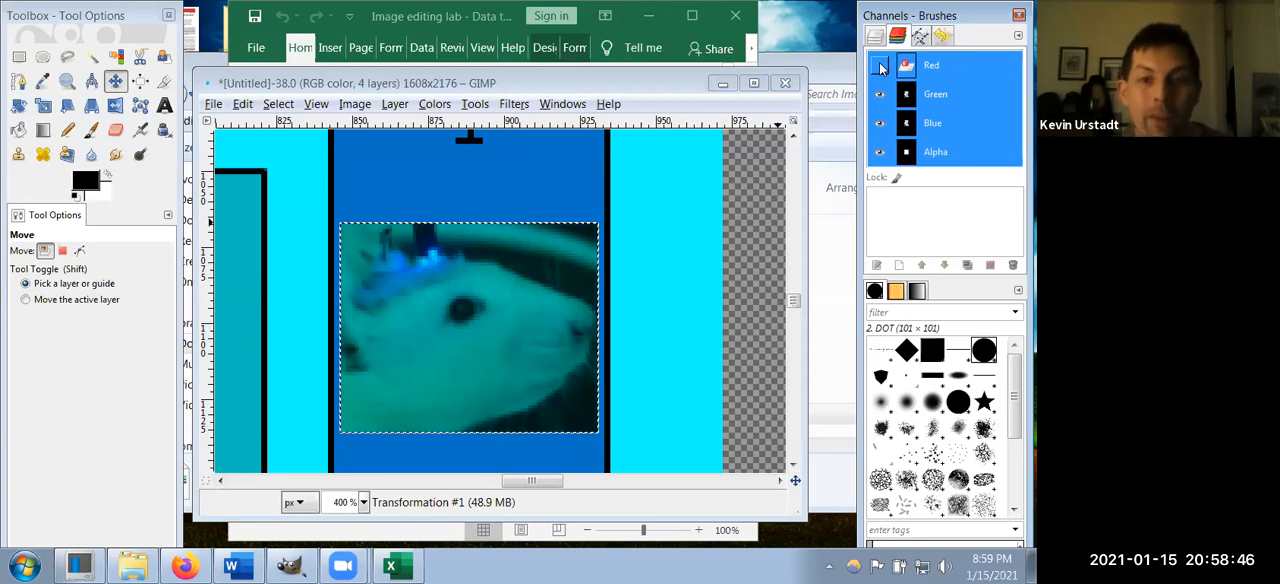
click(880, 66)
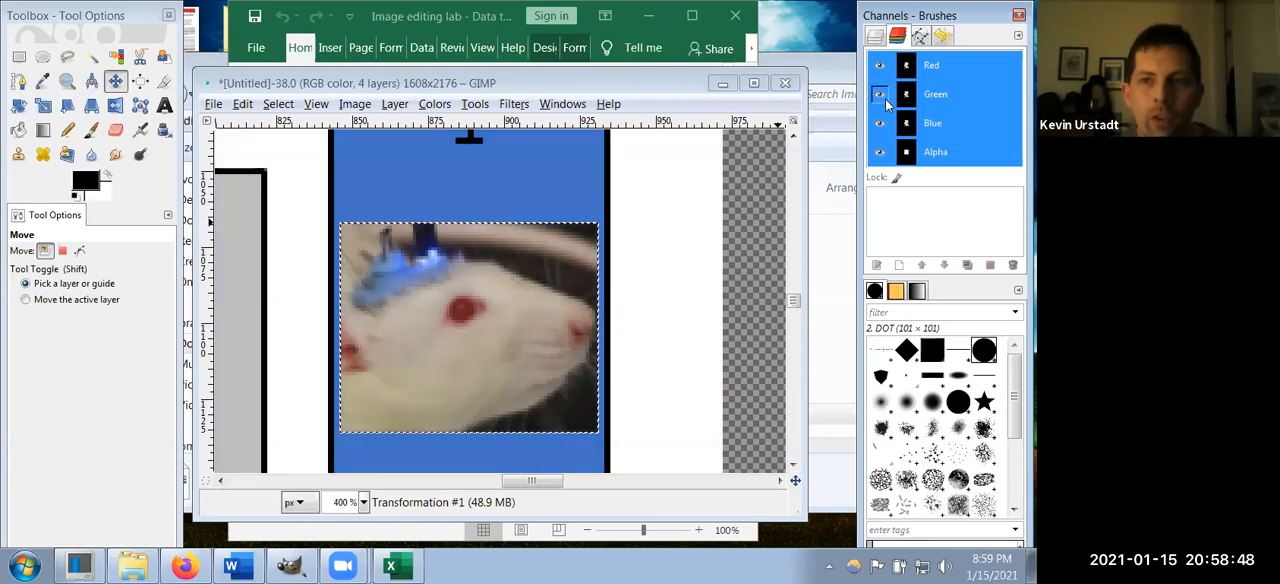
click(880, 95)
click(880, 95)
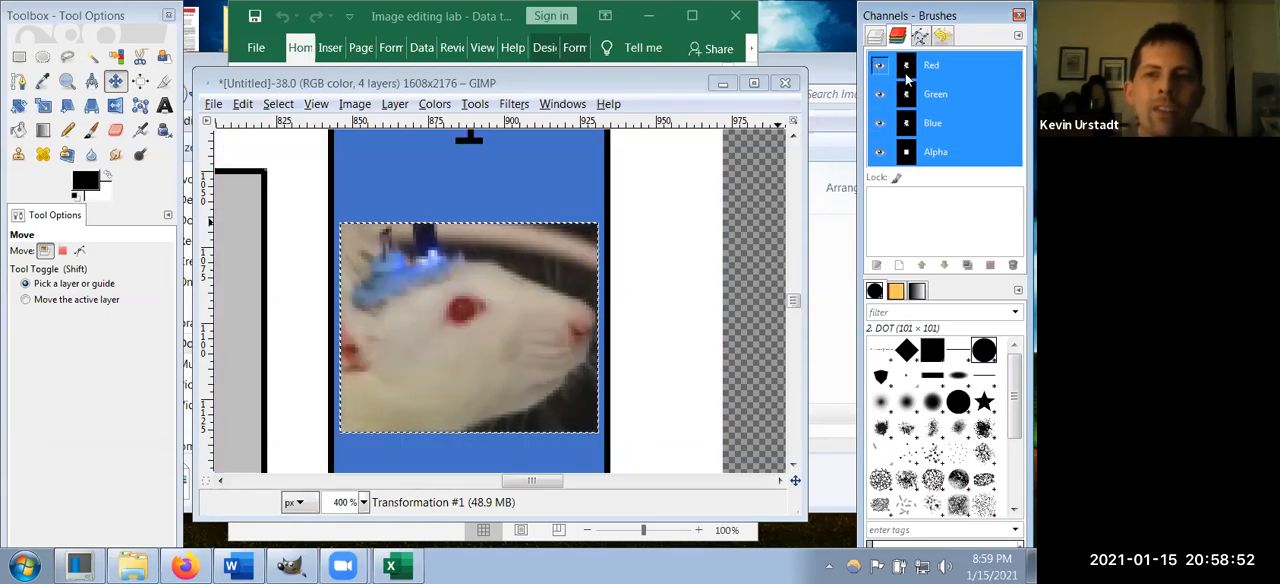
click(879, 124)
click(879, 124)
click(879, 124)
click(879, 124)
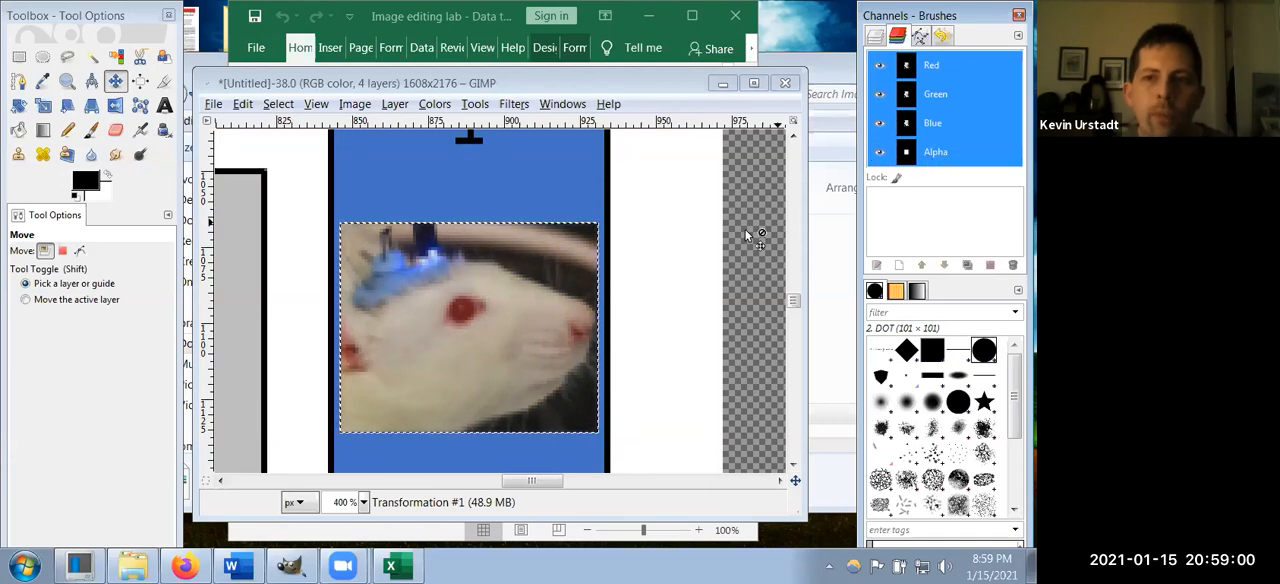
Step: Toggle the Alpha channel's visibility off and on to examine its effect, leaving it visible
click(880, 155)
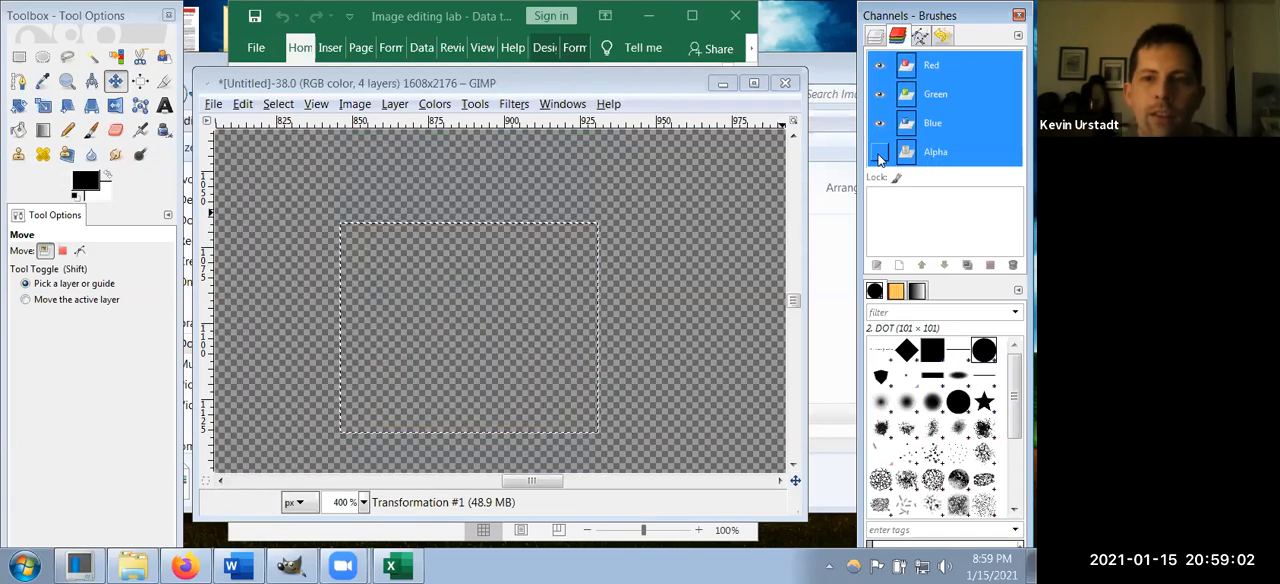
click(880, 157)
click(880, 157)
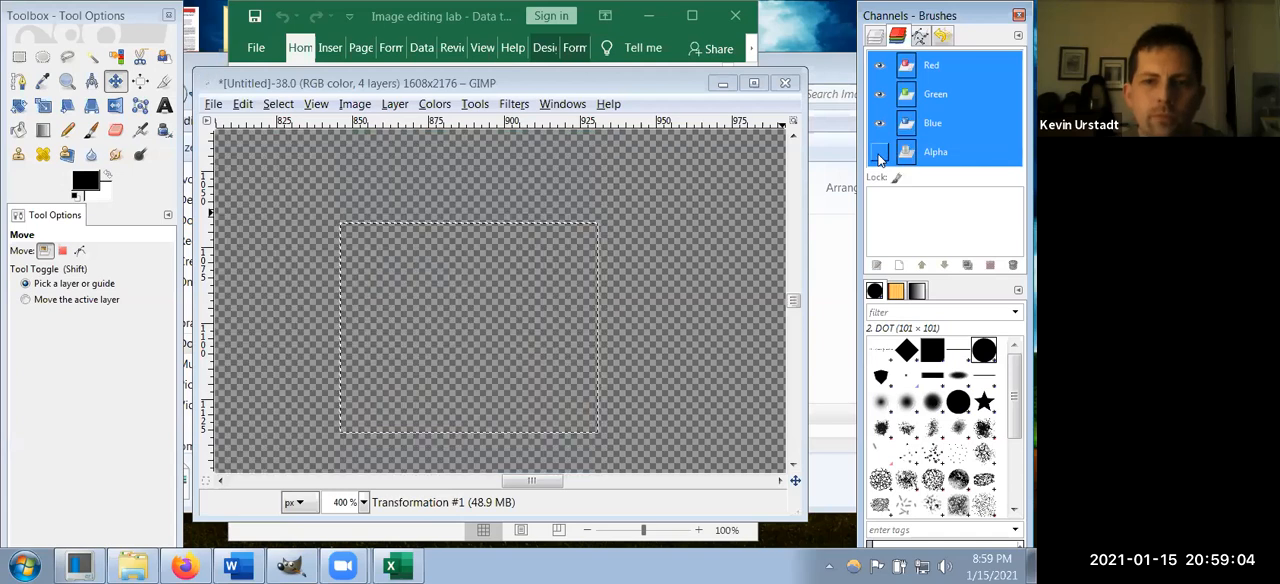
click(880, 157)
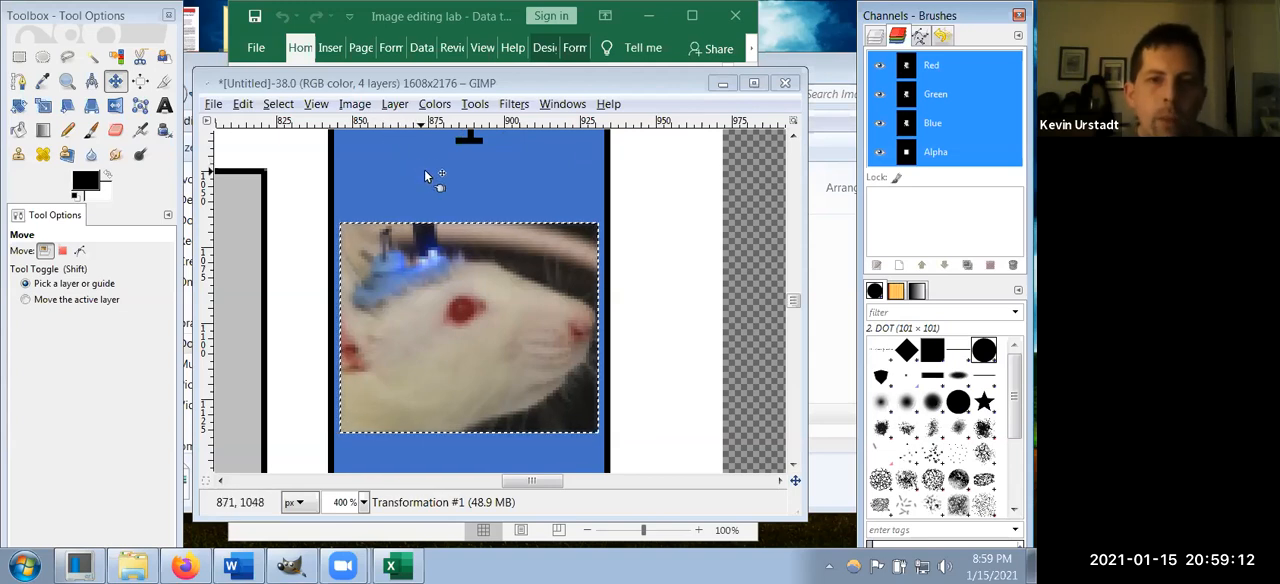
Step: Open Curves for the rat photo, try raising the Value curve's highlights to about x 185, y 241, and reset the adjustment
click(432, 106)
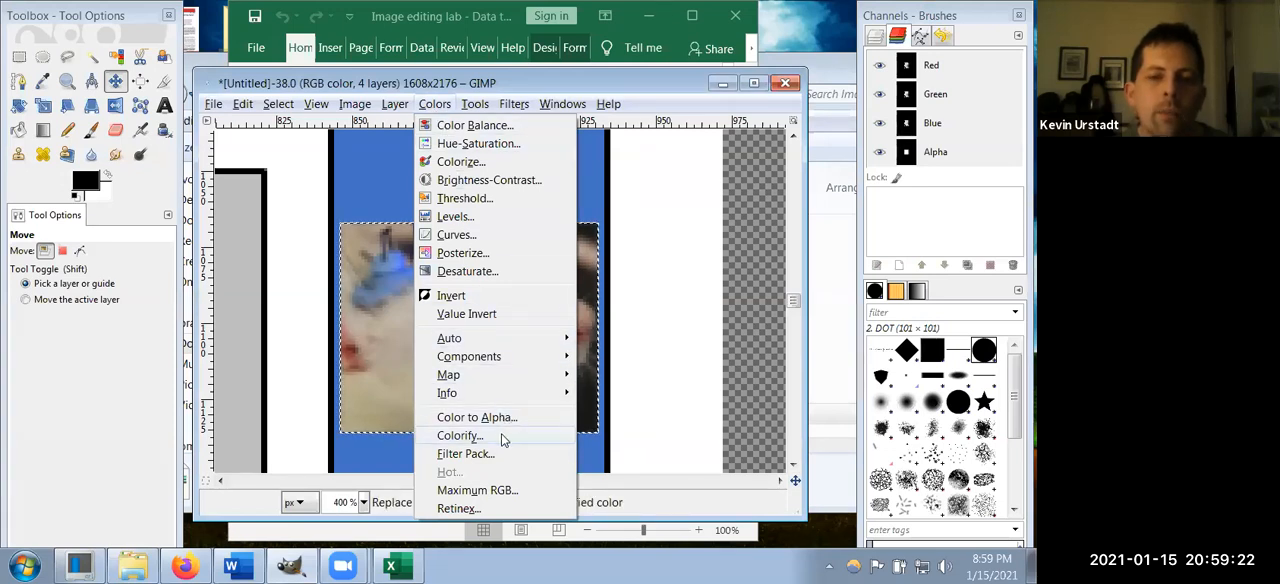
click(494, 236)
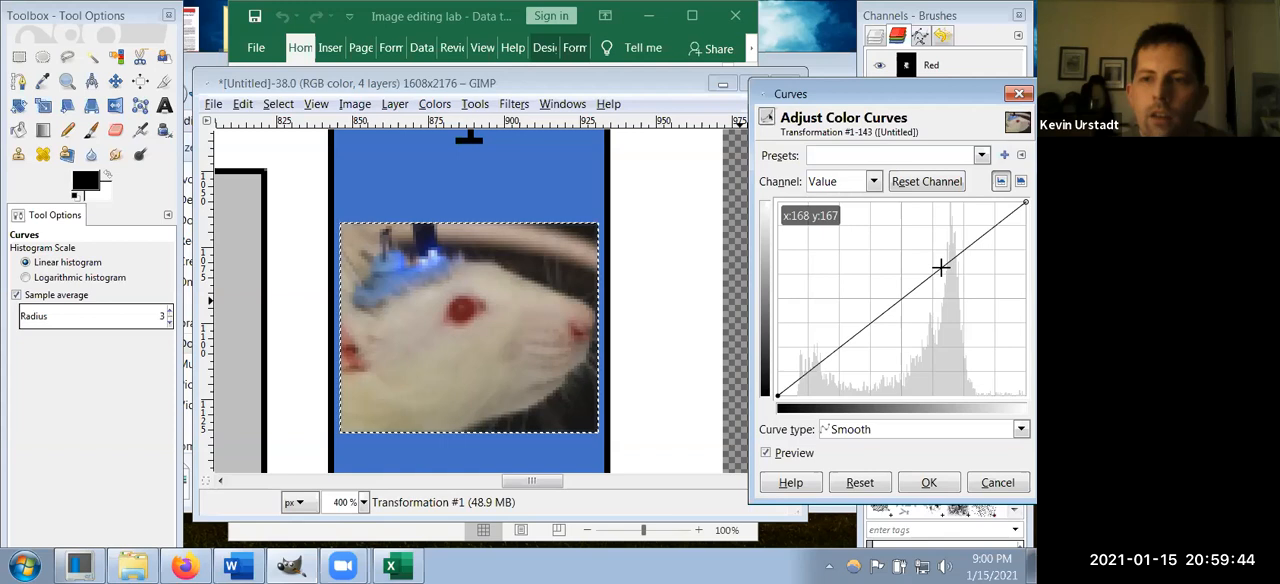
drag(940, 267, 868, 326)
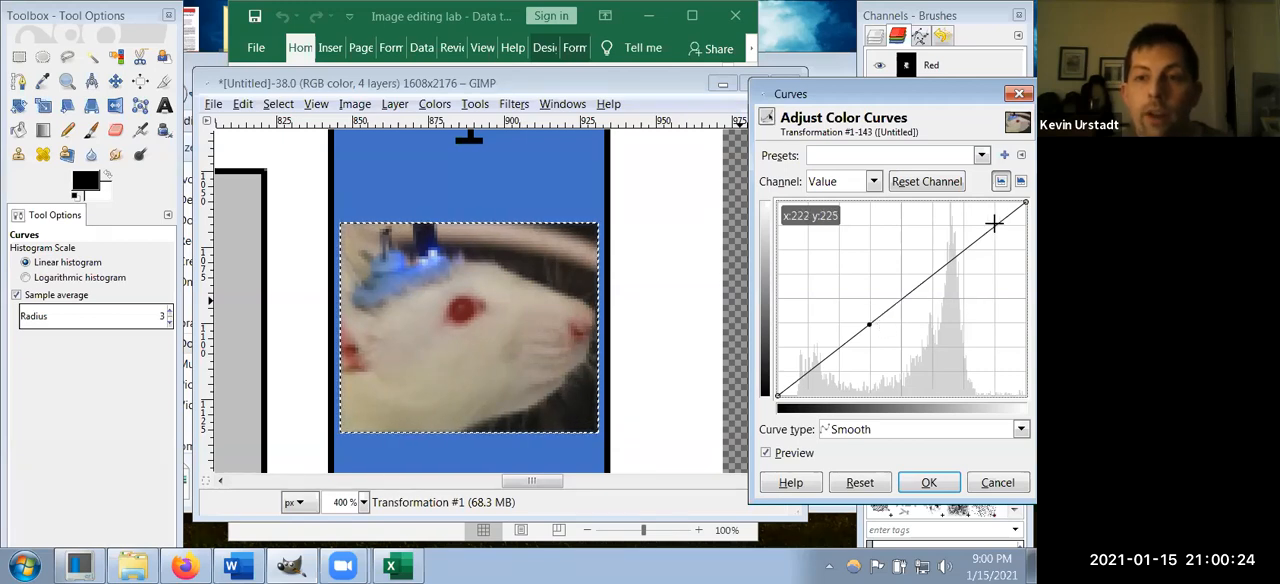
drag(997, 226, 955, 208)
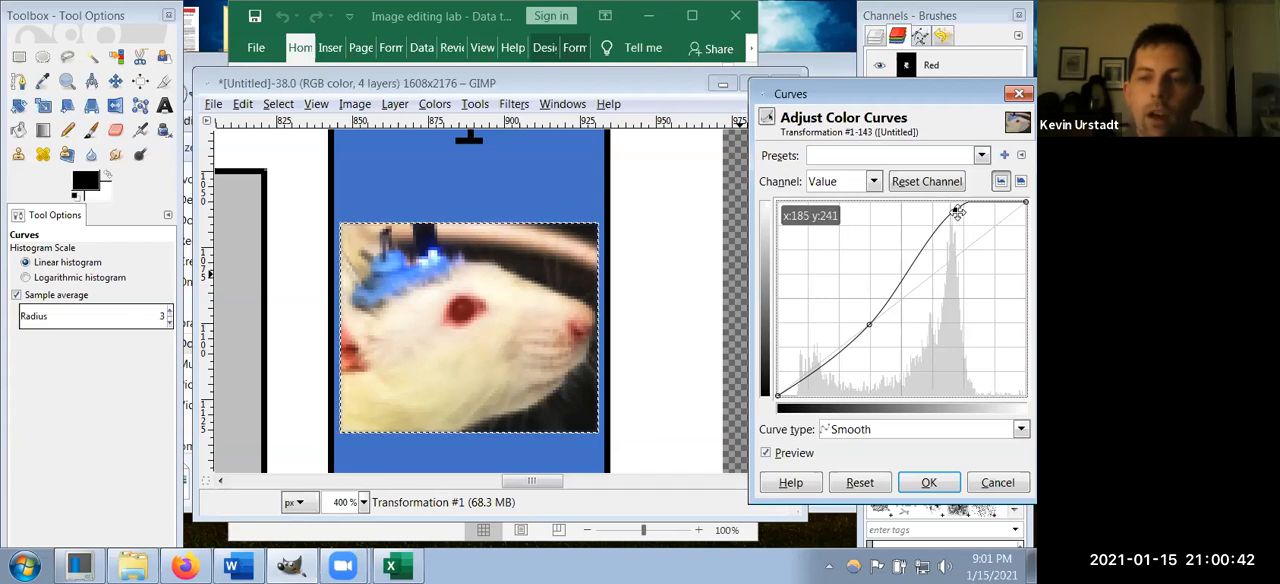
click(860, 483)
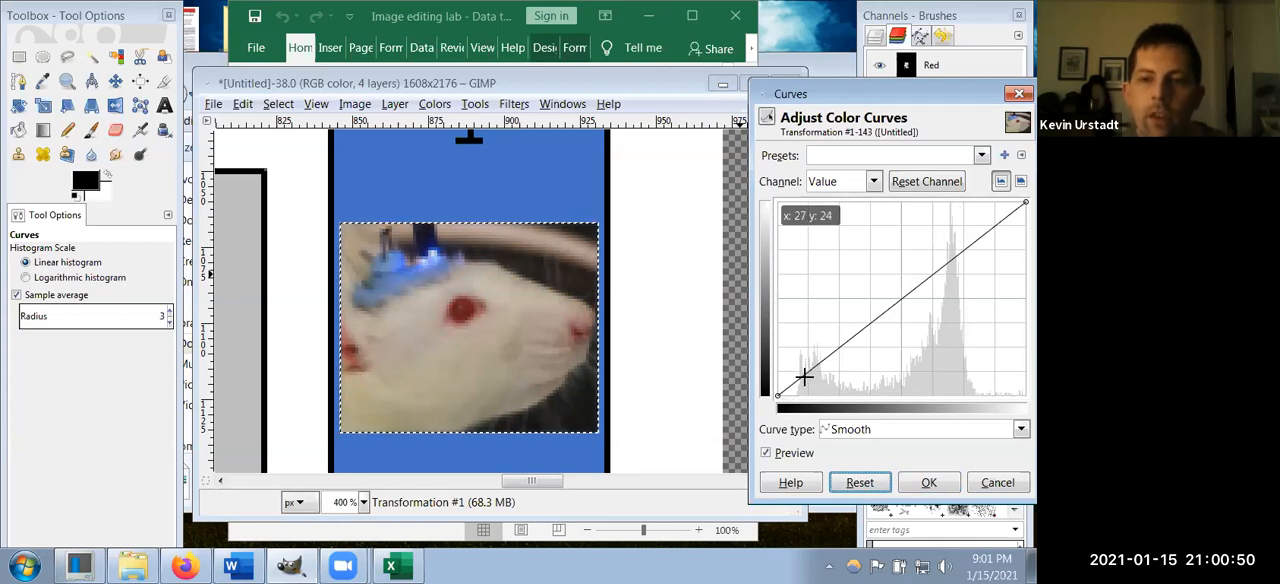
Step: Try lifting the darkest tones of the Value curve and pulling a neighboring point below the diagonal, and reset the curve
click(804, 377)
drag(803, 377, 792, 323)
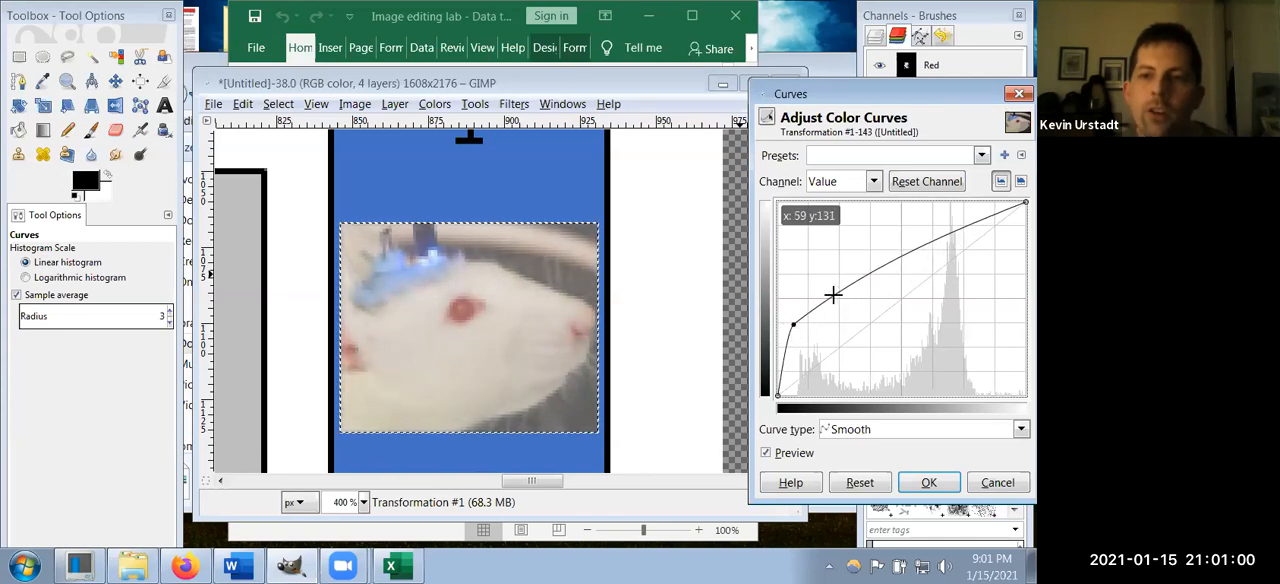
drag(834, 296, 839, 346)
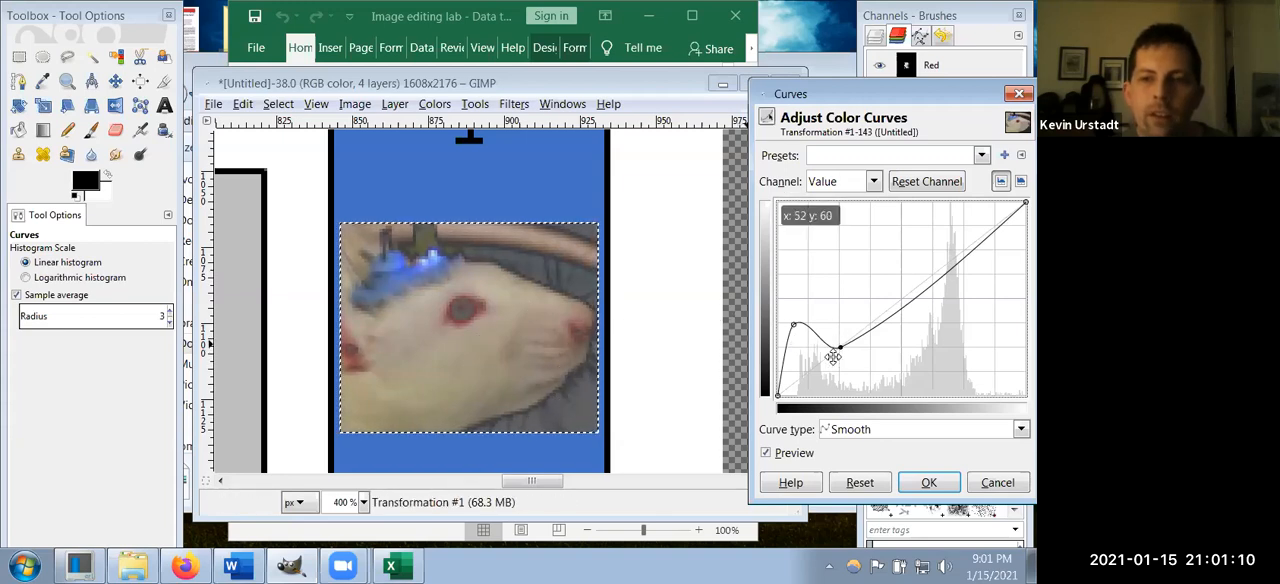
click(860, 483)
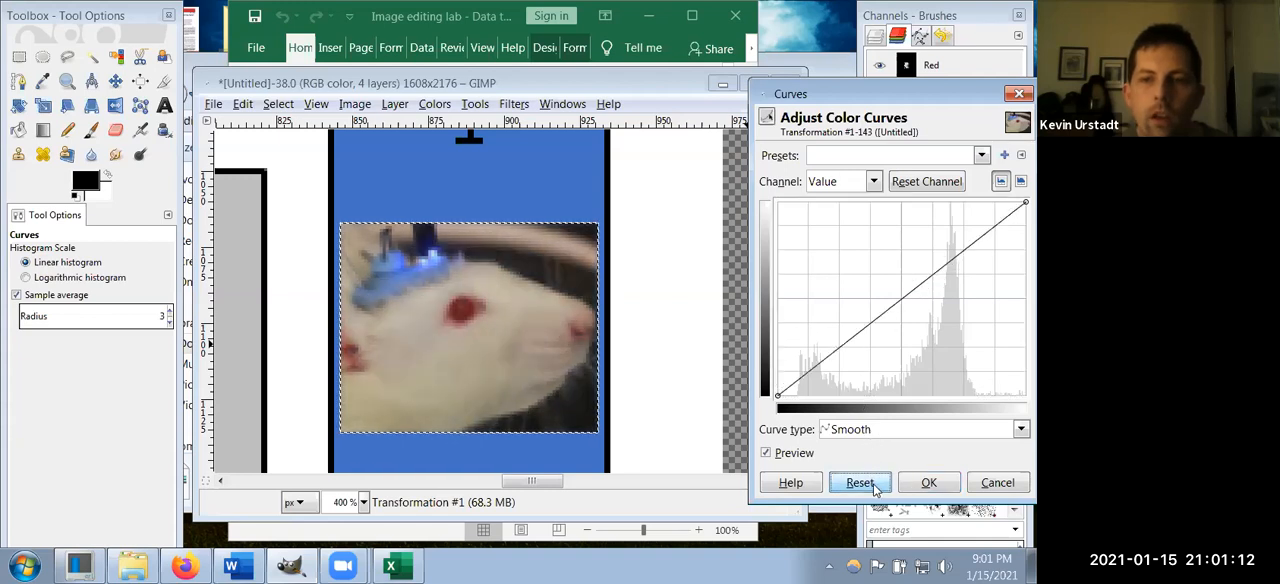
Step: Try raising the Red channel curve to about x 208, y 239 and x 95, y 183, returning each point to the diagonal
click(874, 182)
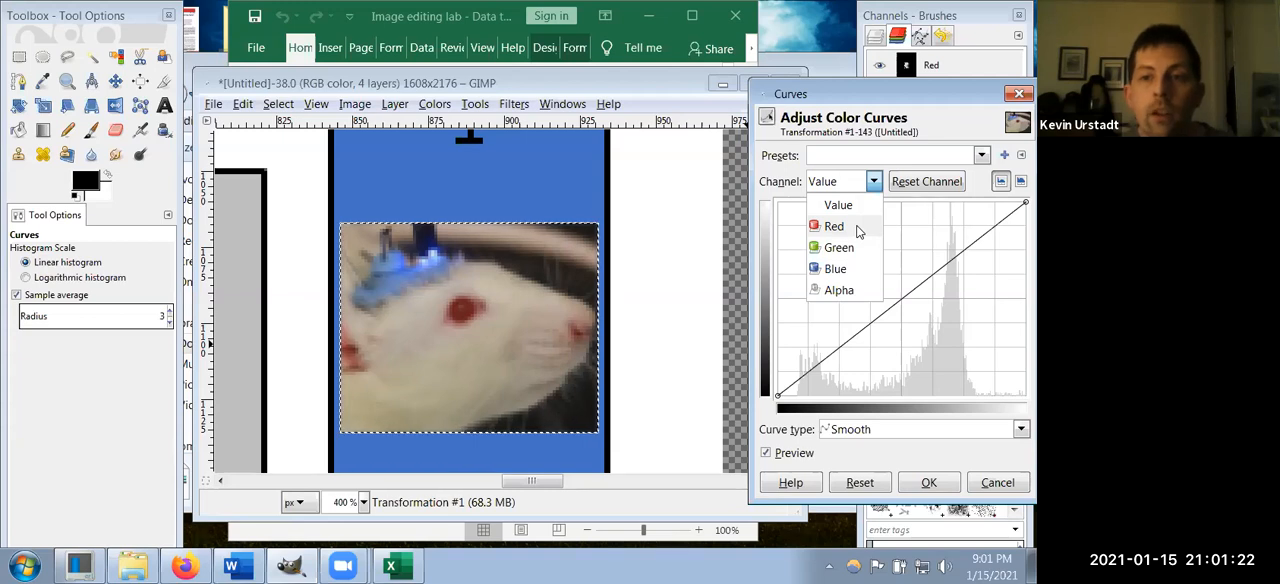
click(855, 227)
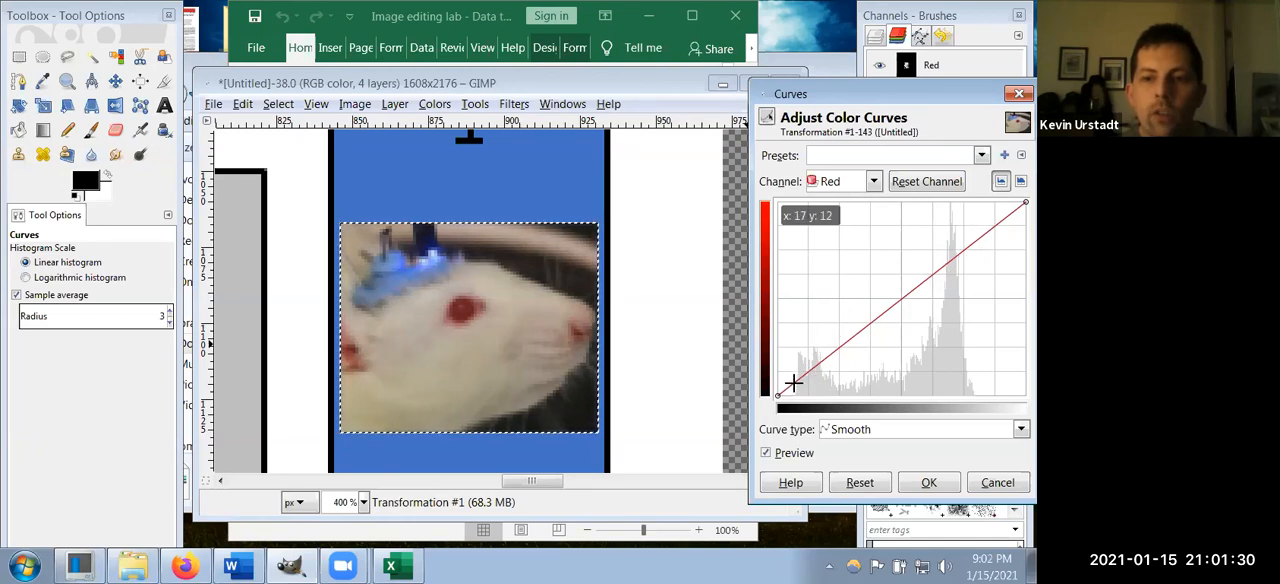
mouse_move(990, 230)
mouse_down()
mouse_move(963, 217)
mouse_move(980, 213)
mouse_up()
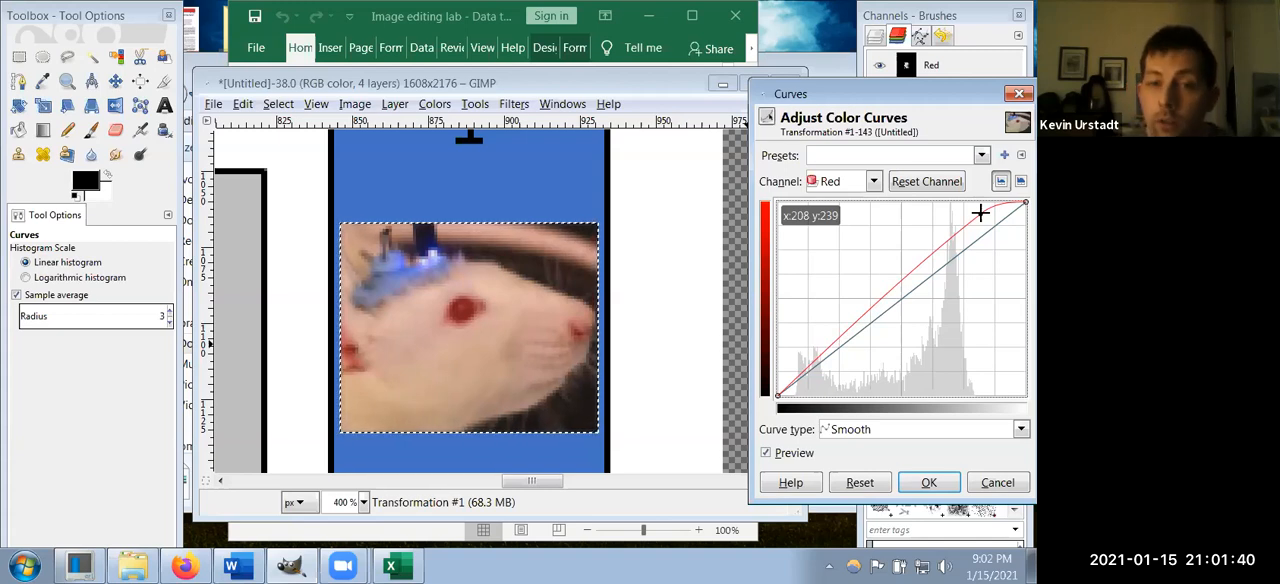
drag(980, 212, 974, 241)
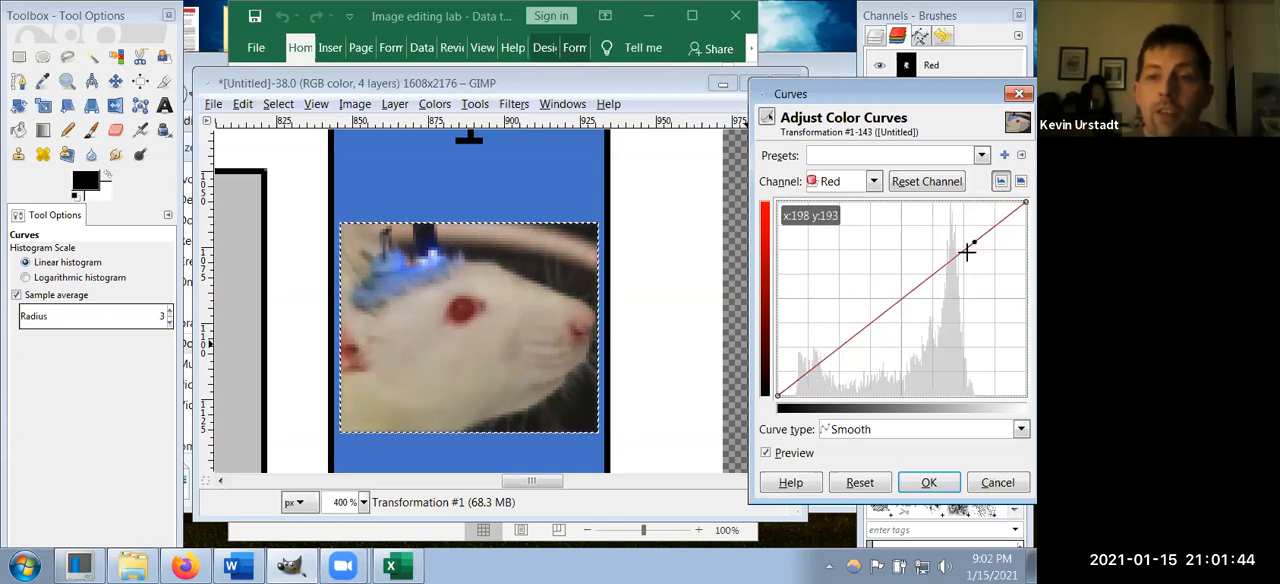
drag(889, 311, 869, 255)
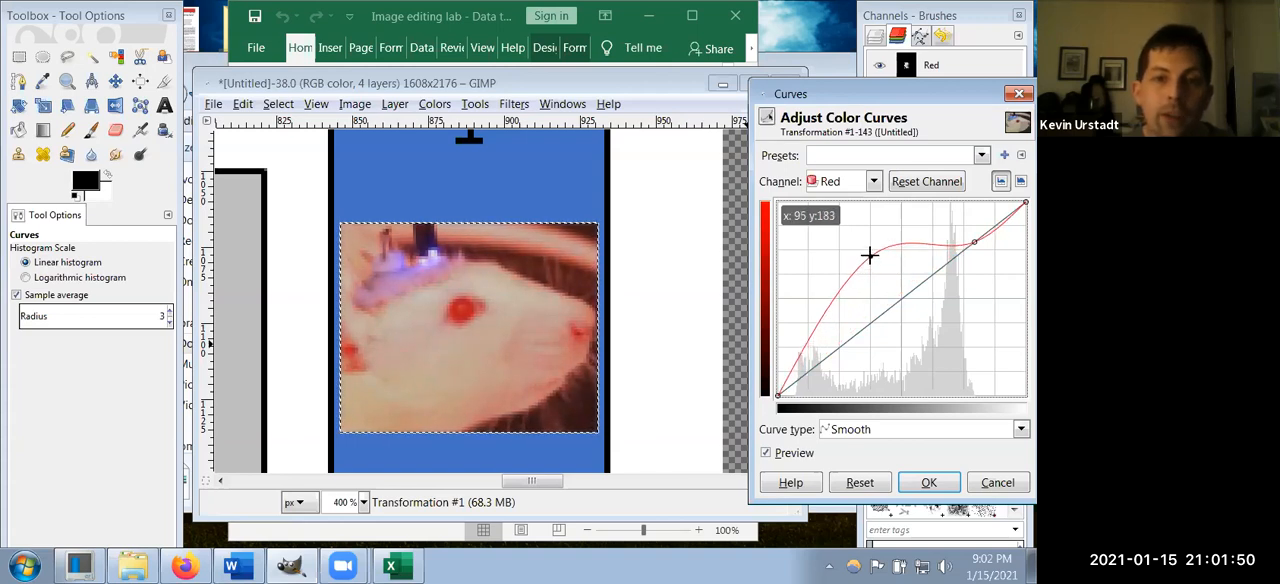
drag(869, 255, 895, 303)
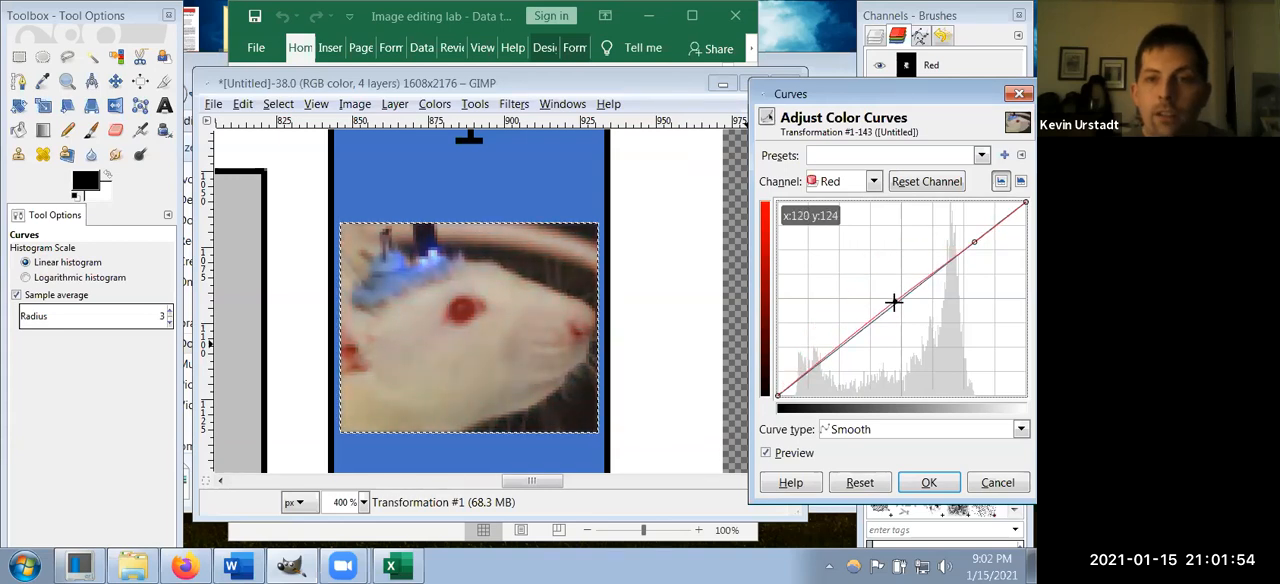
Step: Reset the Red curve, try raising the Green channel curve to about x 94, y 189, and reset it
click(859, 483)
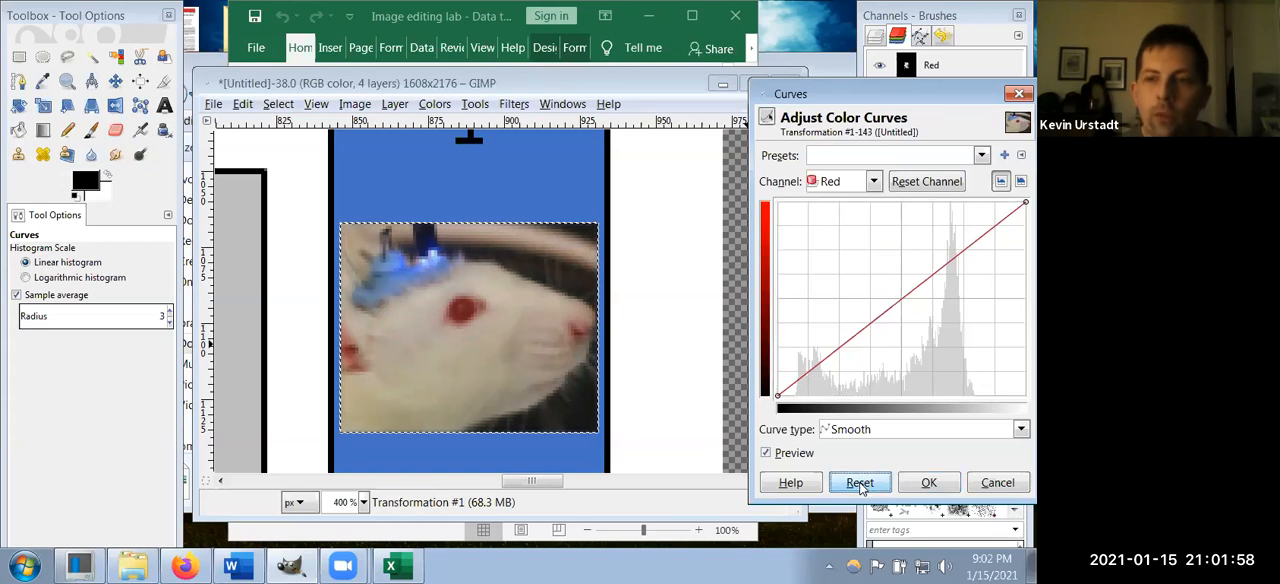
click(871, 181)
click(839, 247)
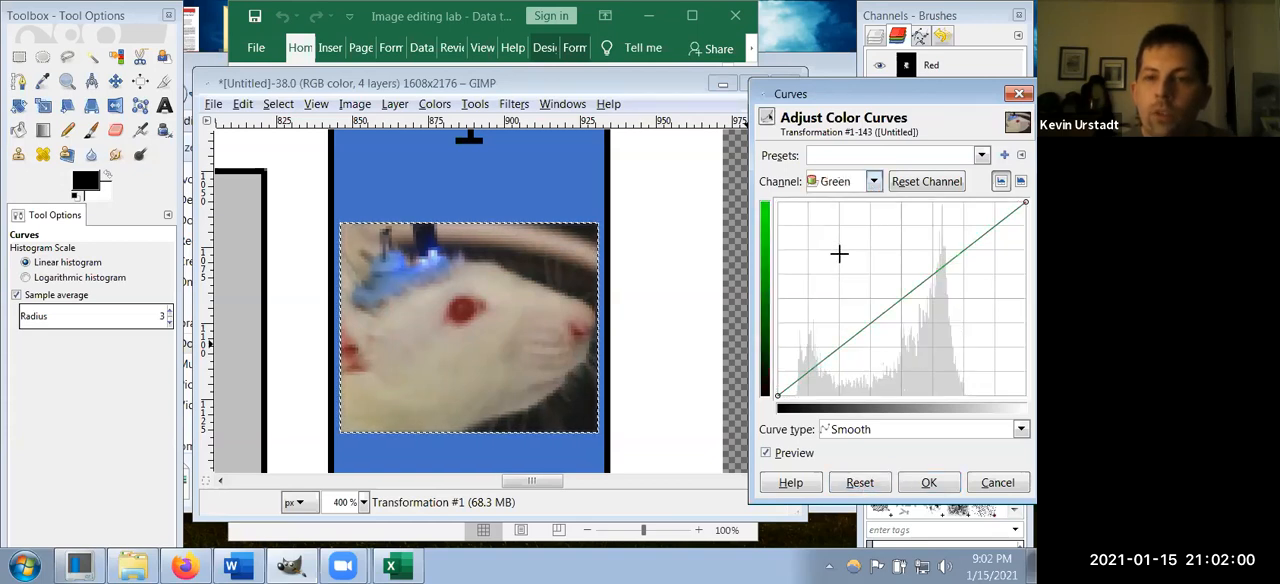
drag(903, 297, 869, 251)
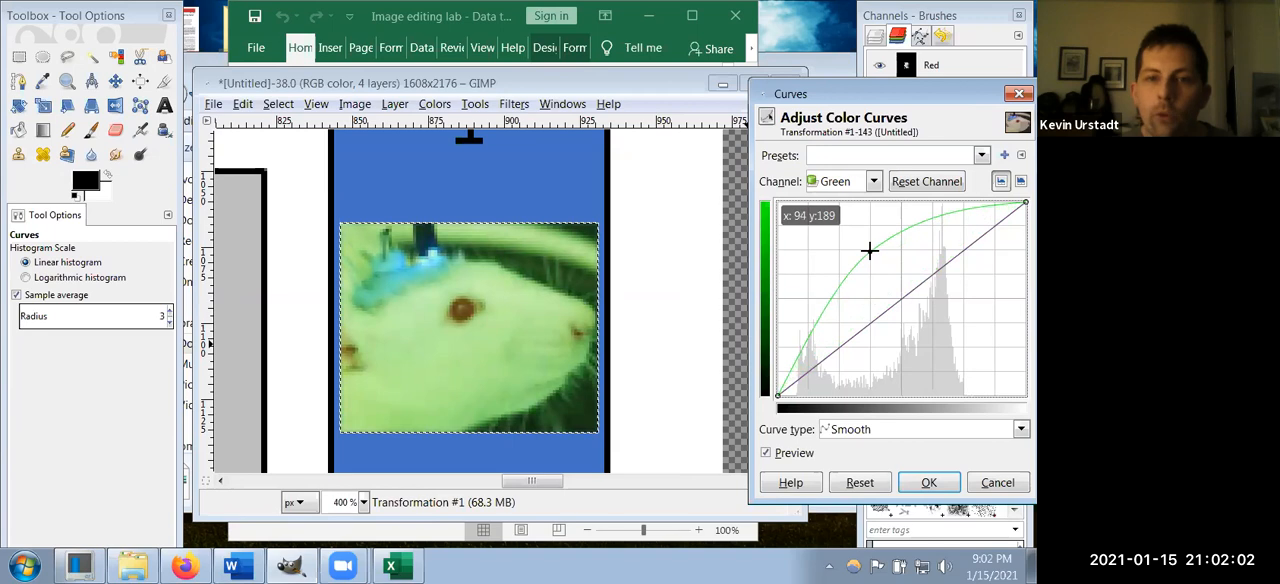
click(860, 483)
Step: Try raising the Blue channel curve to about x 79, y 199, reset it, and close Curves without applying anything
click(873, 181)
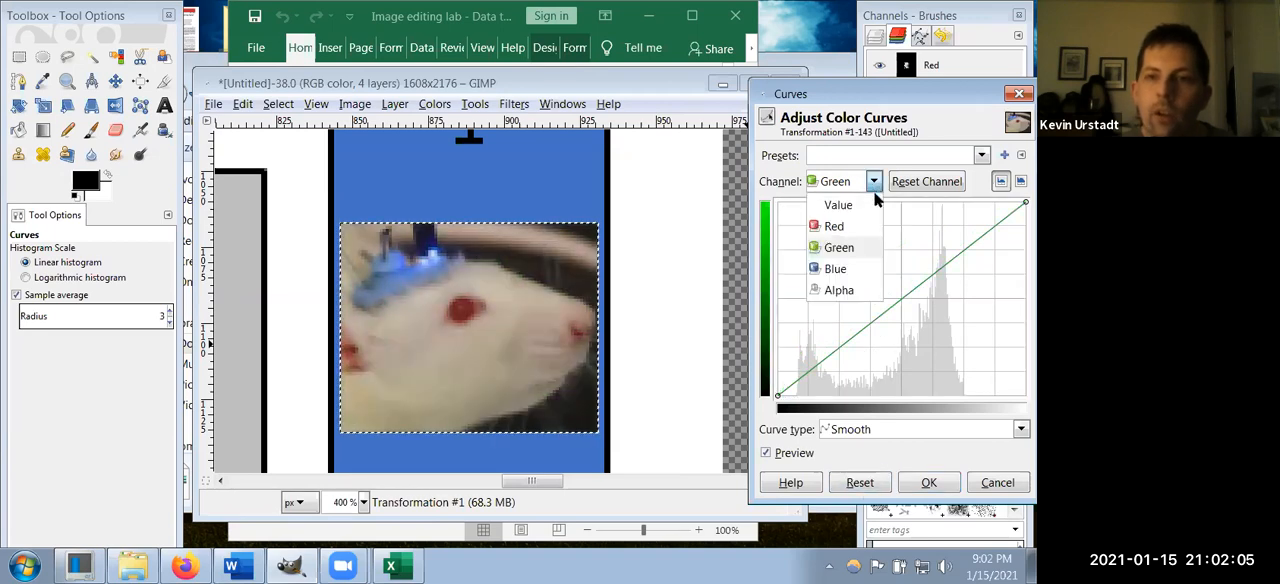
click(856, 277)
drag(857, 335, 854, 243)
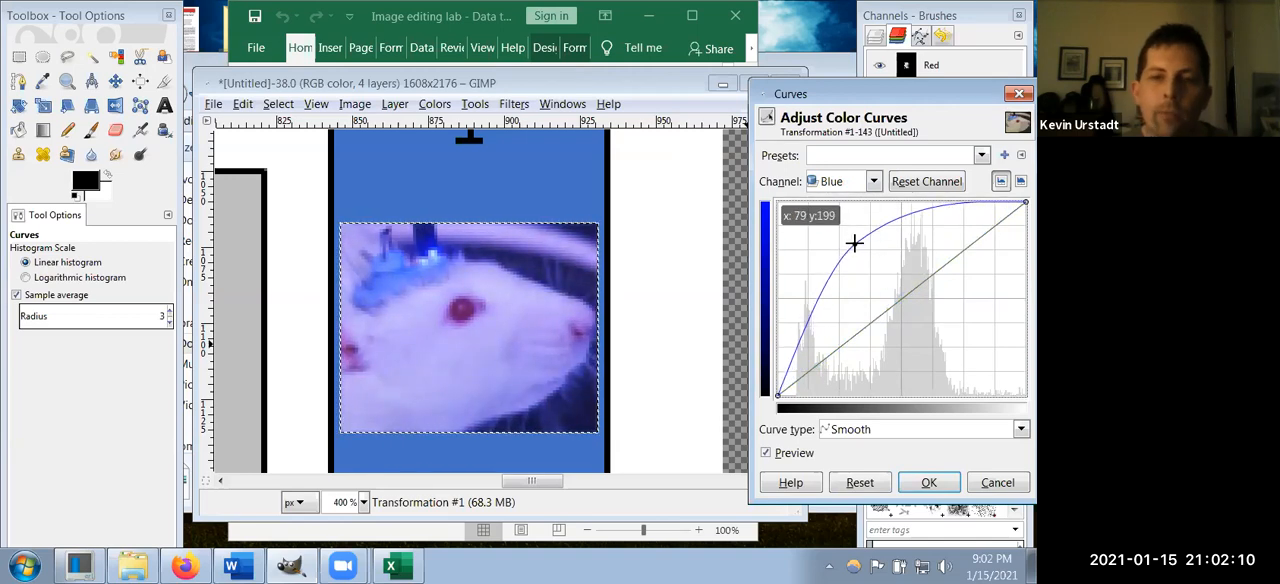
click(860, 483)
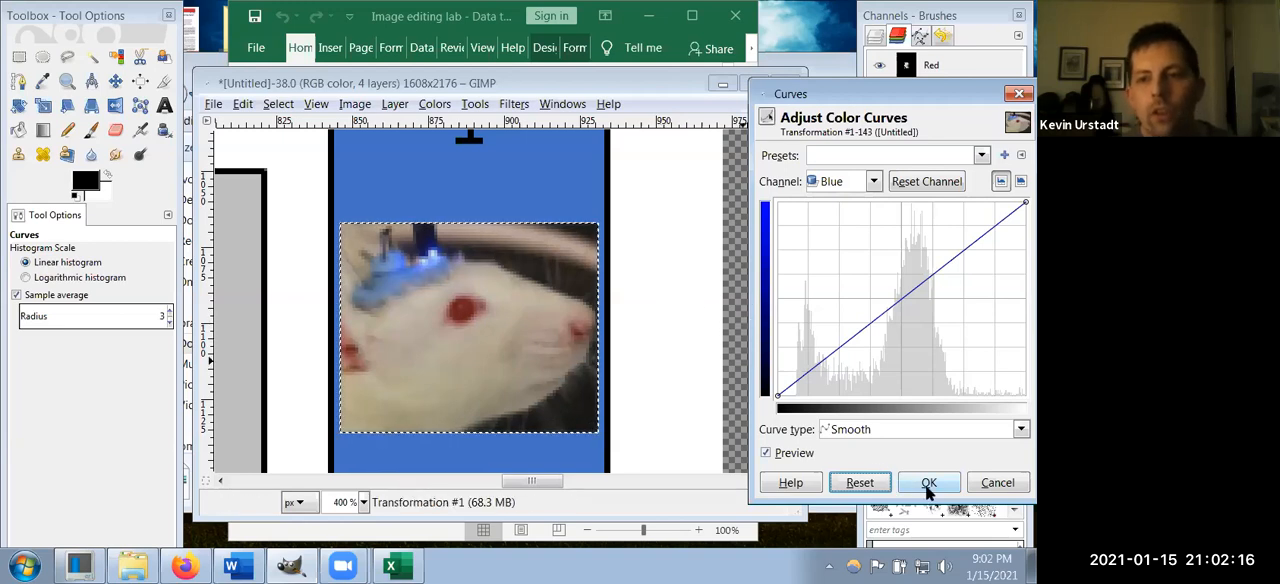
click(988, 483)
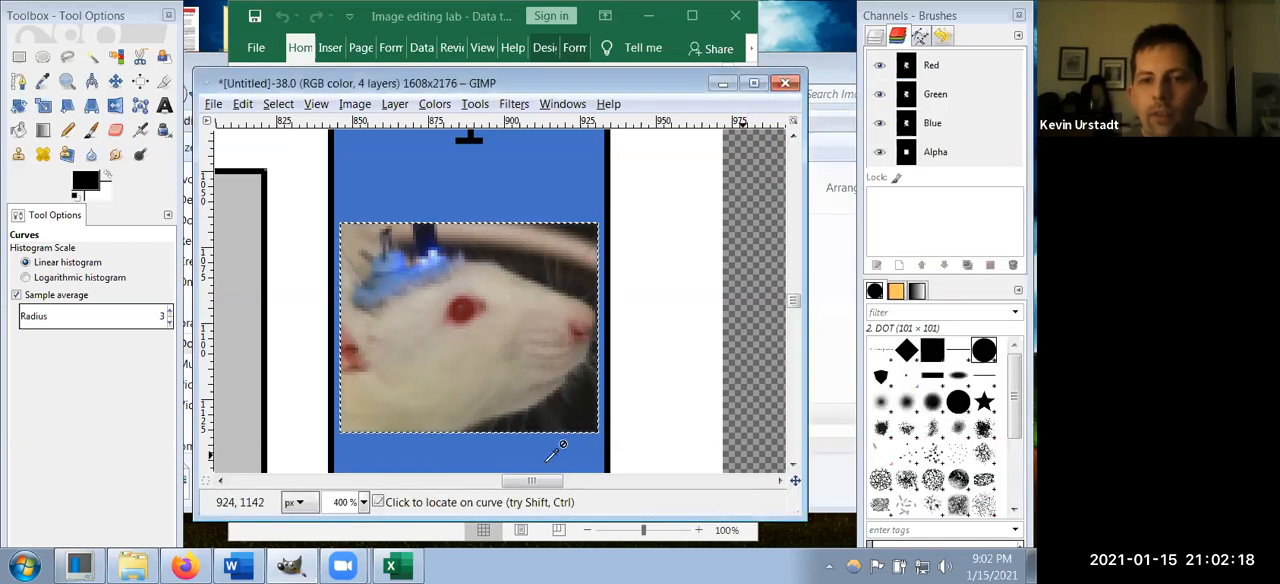
Step: Open Improved simple bar graph (using GIMP).png from the Image editing lab folder and view it in a smaller window
drag(534, 481, 499, 485)
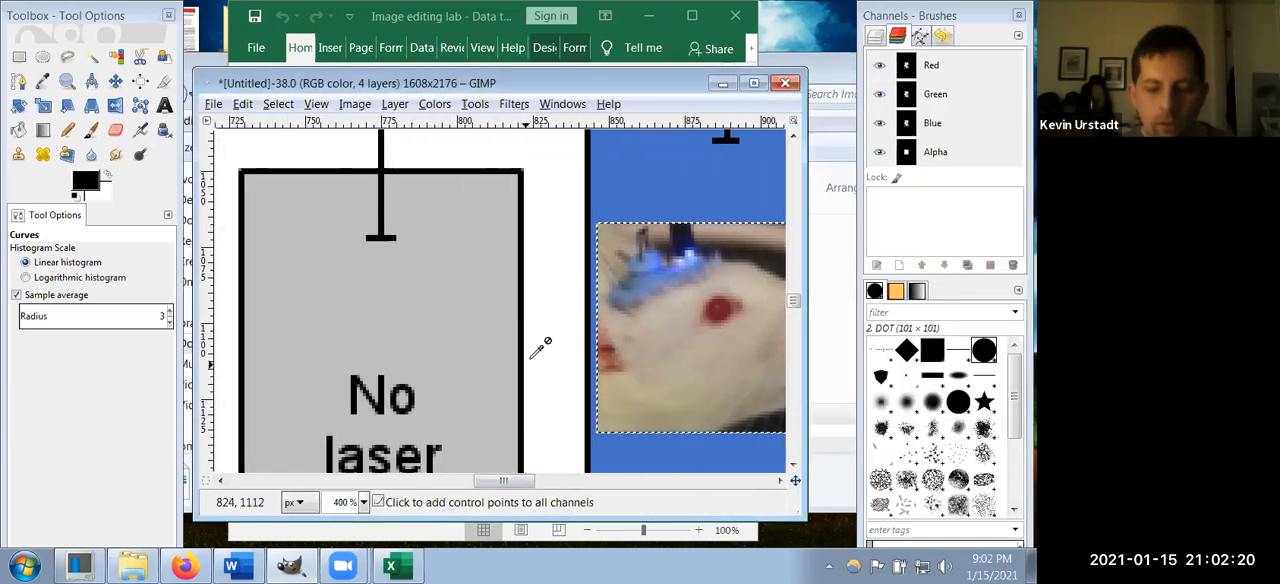
scroll(530, 338, down, 3)
scroll(537, 330, down, 2)
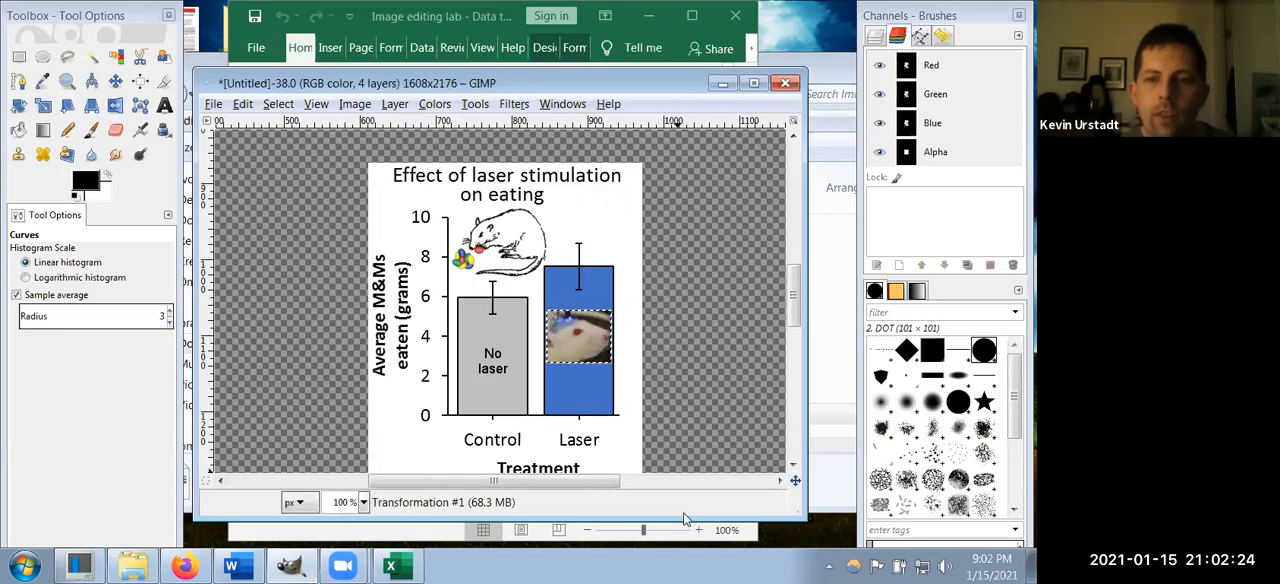
drag(683, 515, 683, 531)
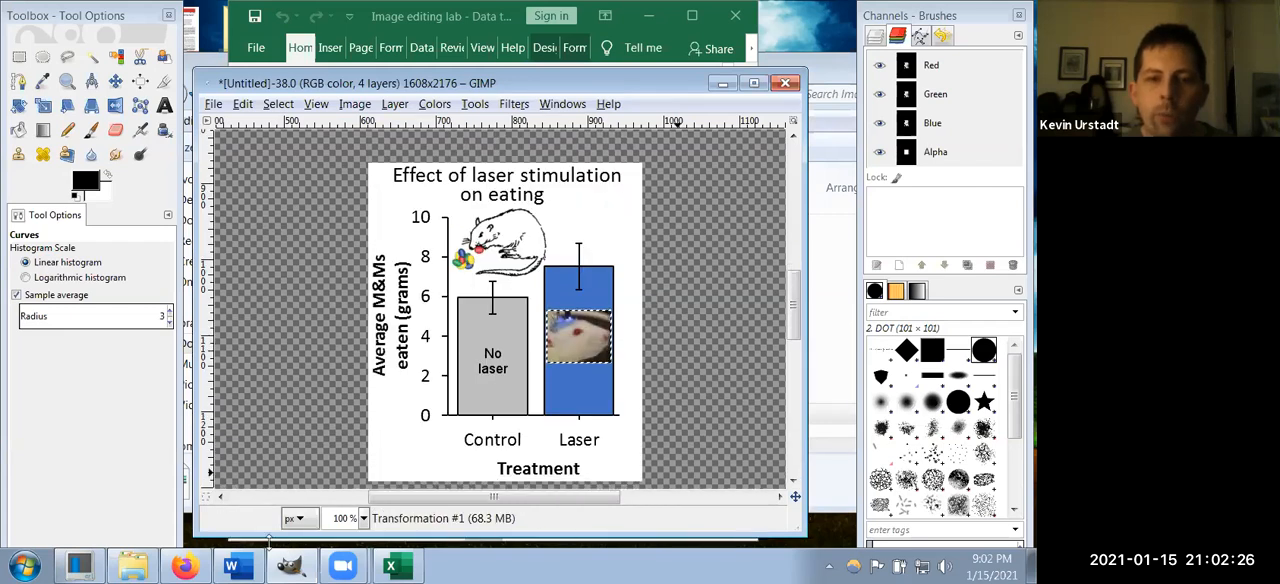
click(138, 567)
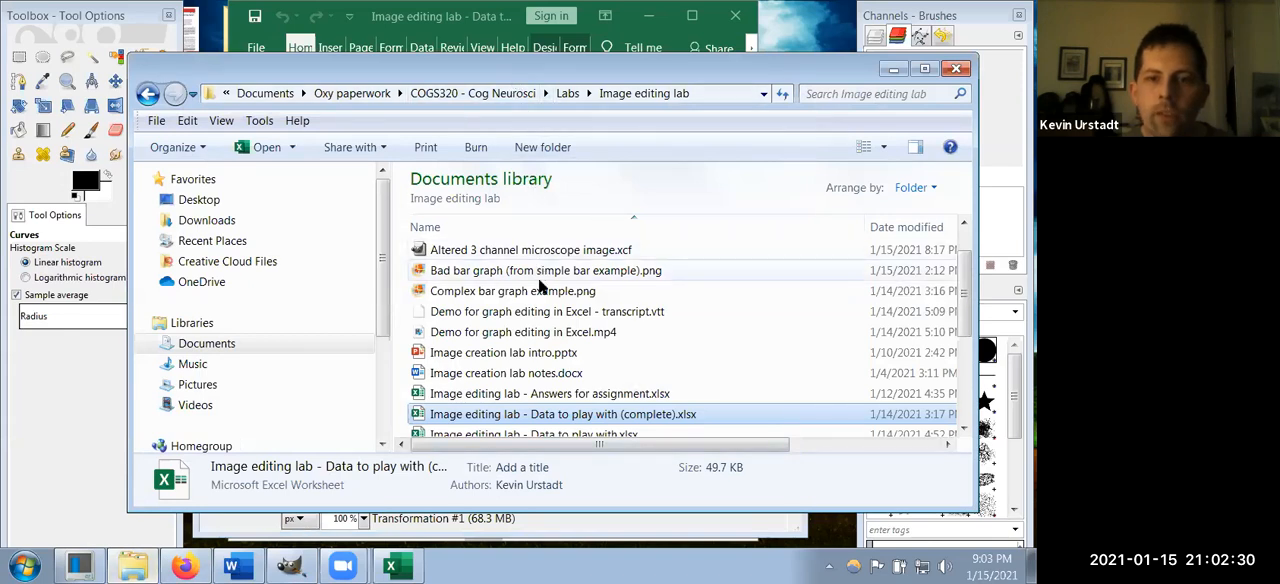
scroll(541, 330, down, 2)
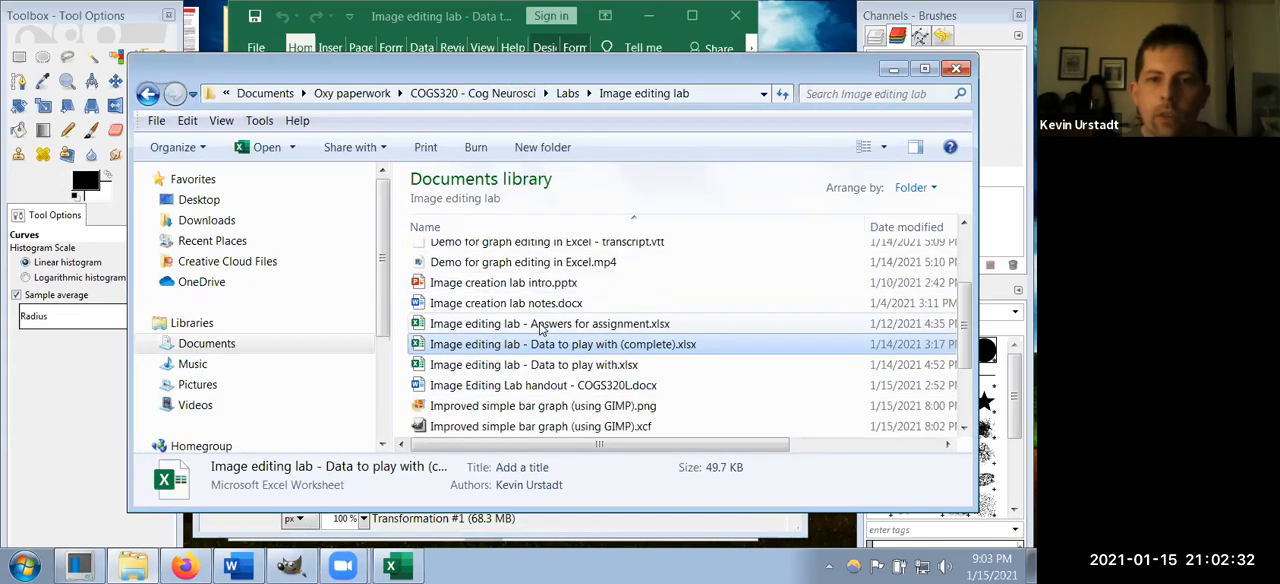
double_click(547, 366)
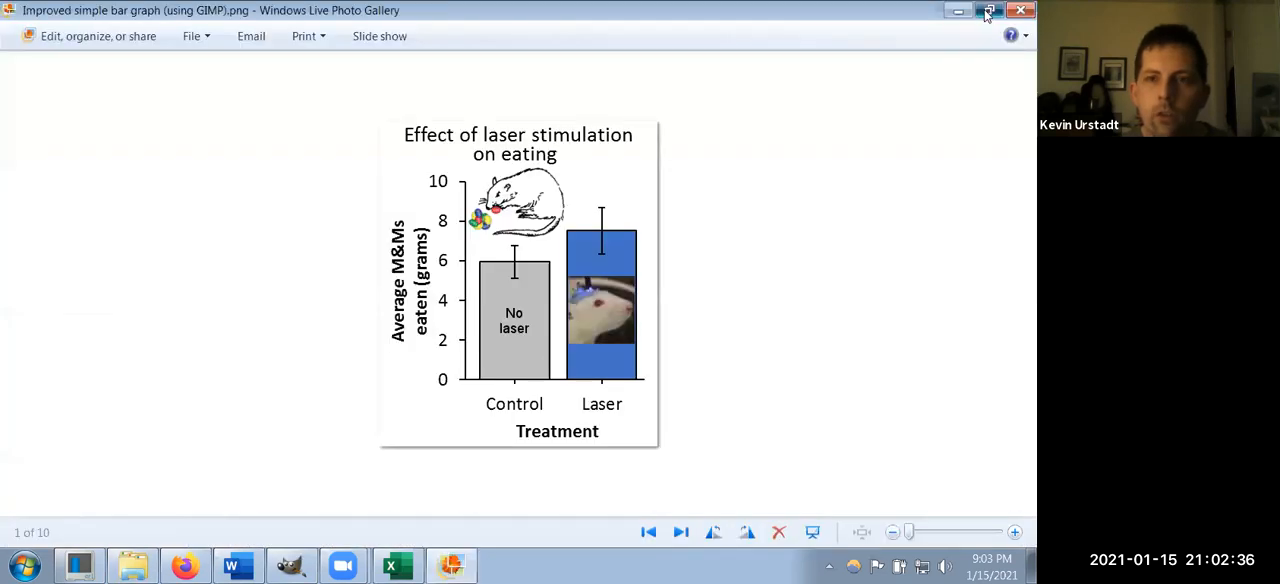
click(989, 10)
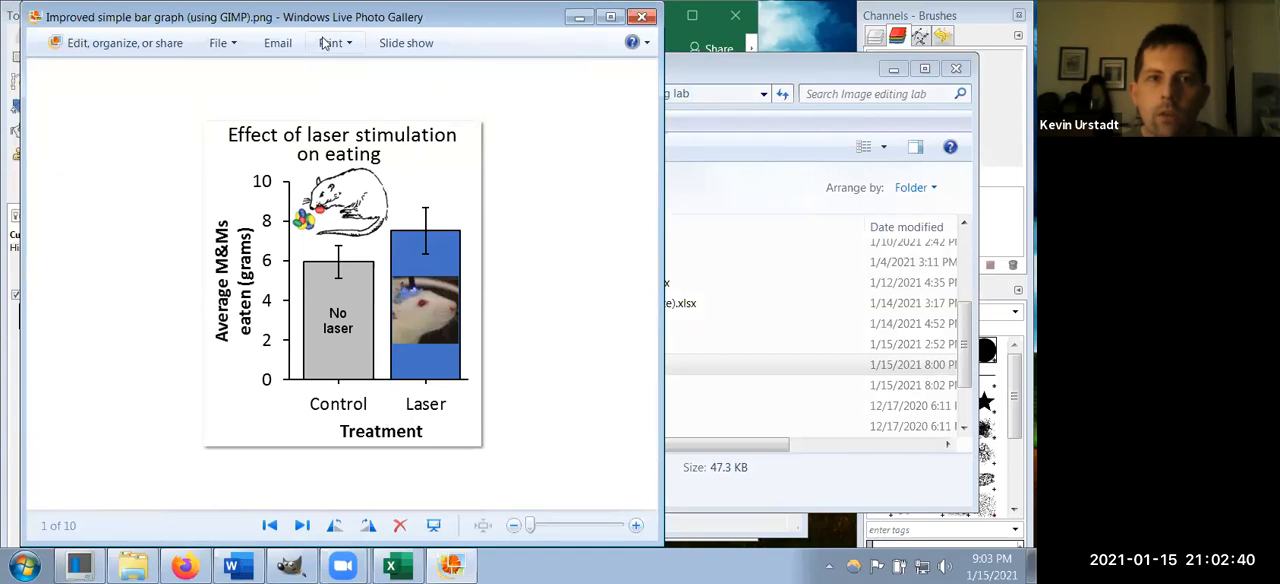
drag(318, 18, 298, 18)
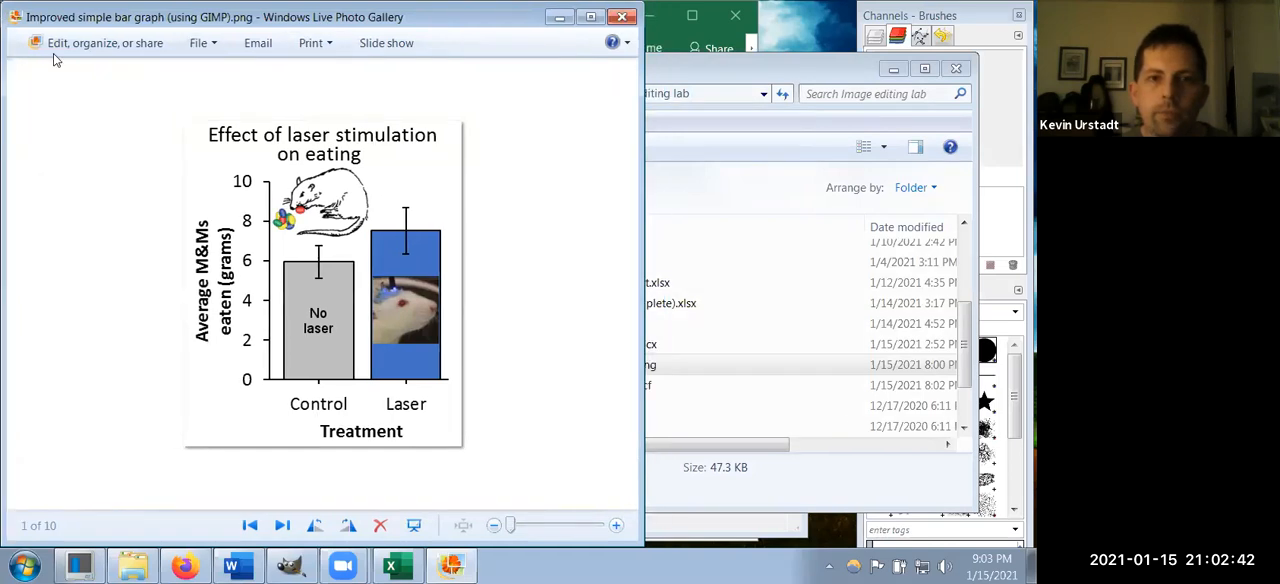
Step: Switch back to GIMP, display the image's layers, and fit the canvas to the layers
click(290, 566)
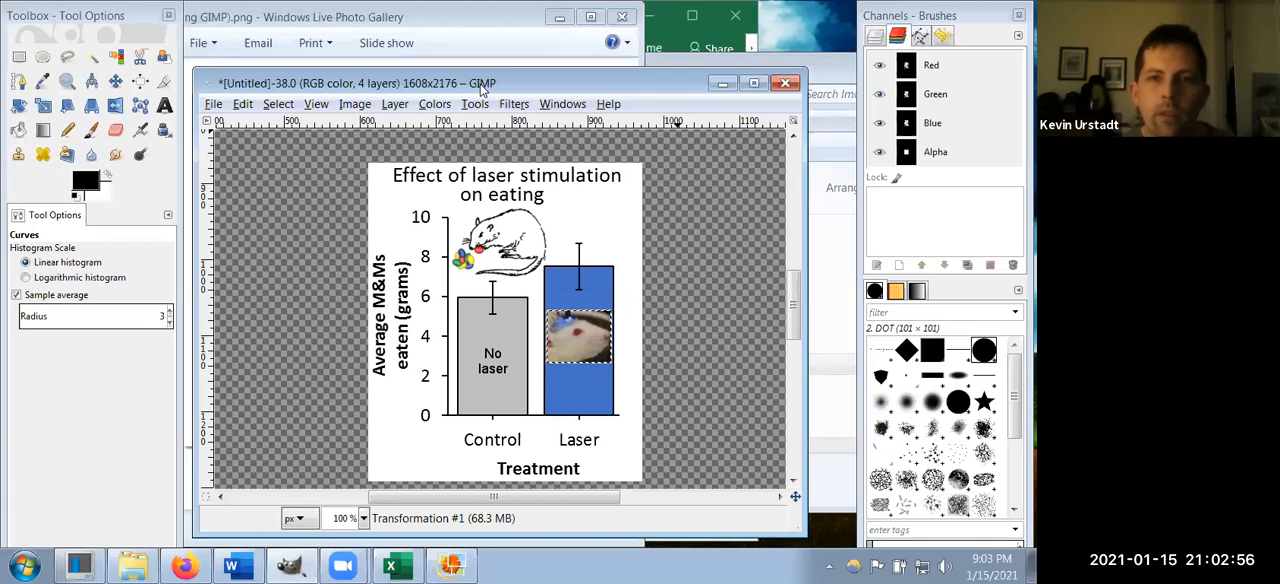
drag(482, 88, 494, 72)
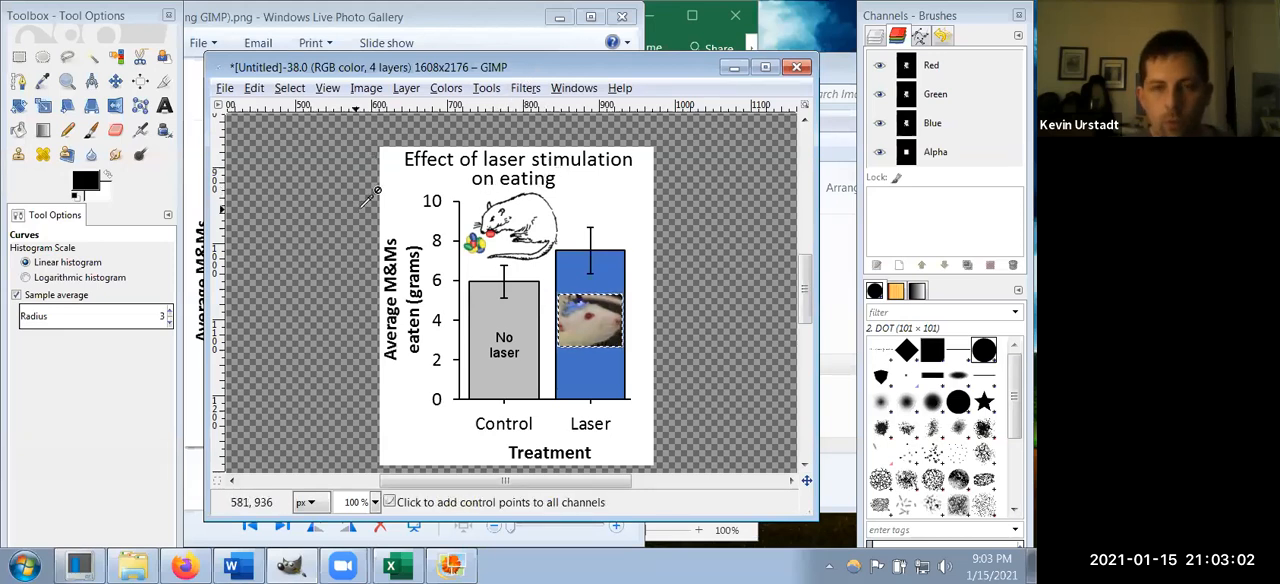
scroll(366, 192, down, 3)
scroll(366, 192, down, 1)
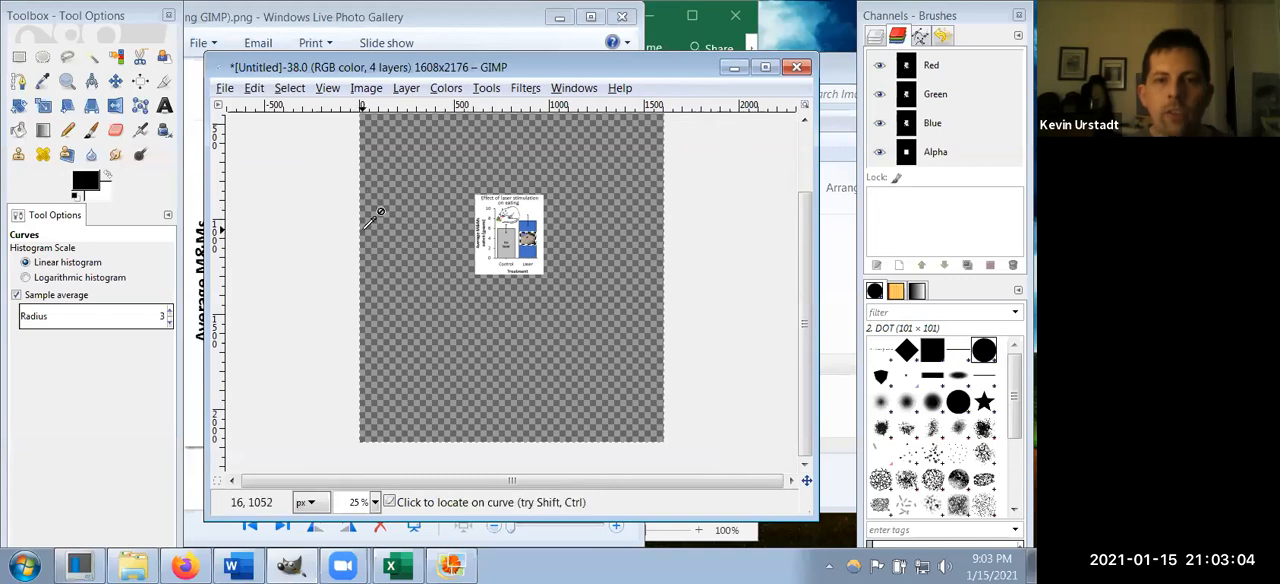
scroll(385, 226, up, 3)
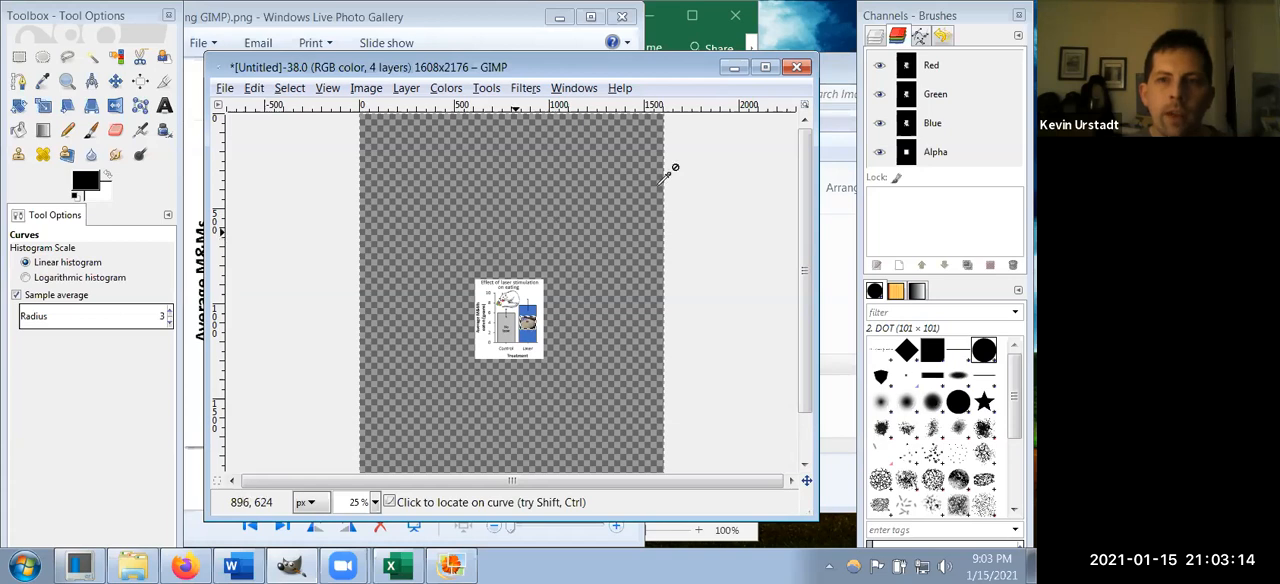
click(873, 38)
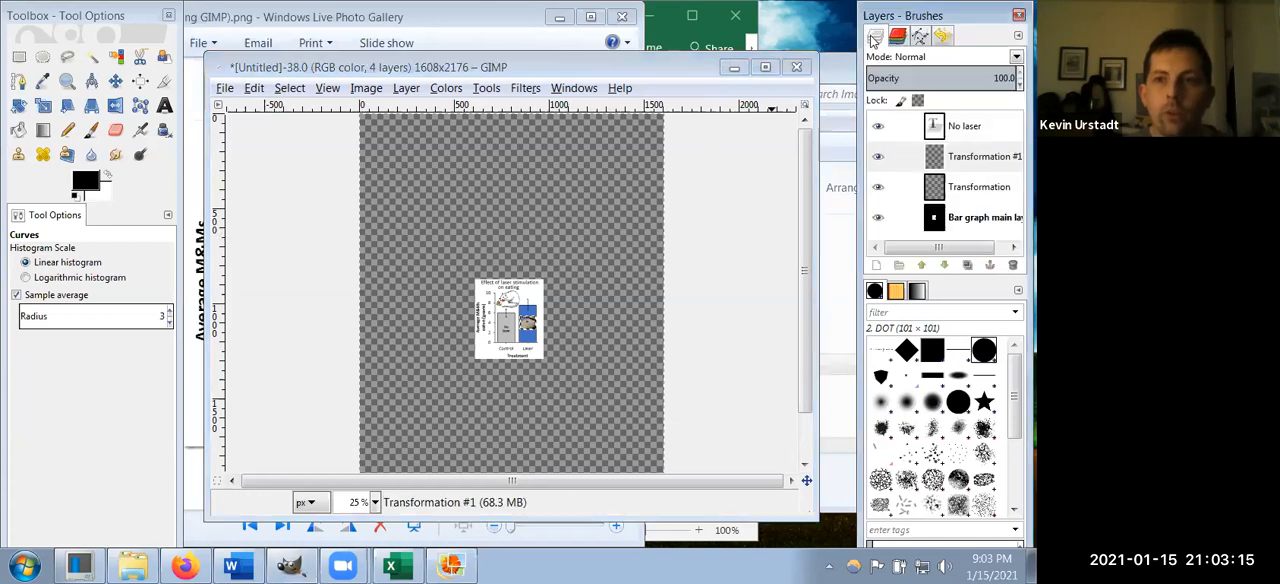
click(366, 90)
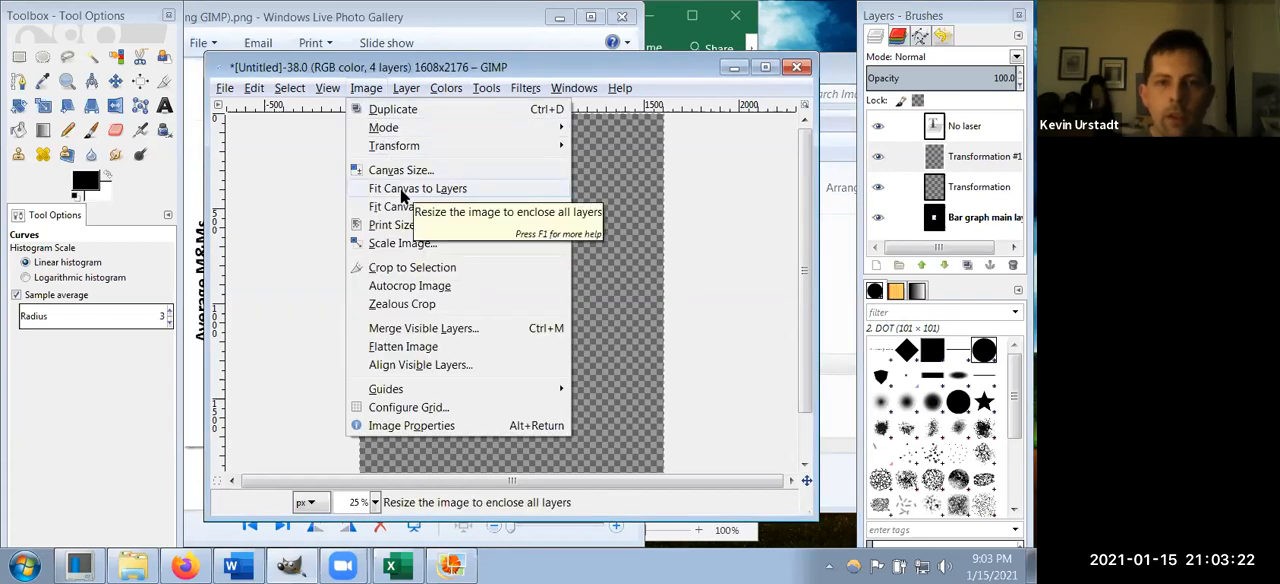
click(405, 190)
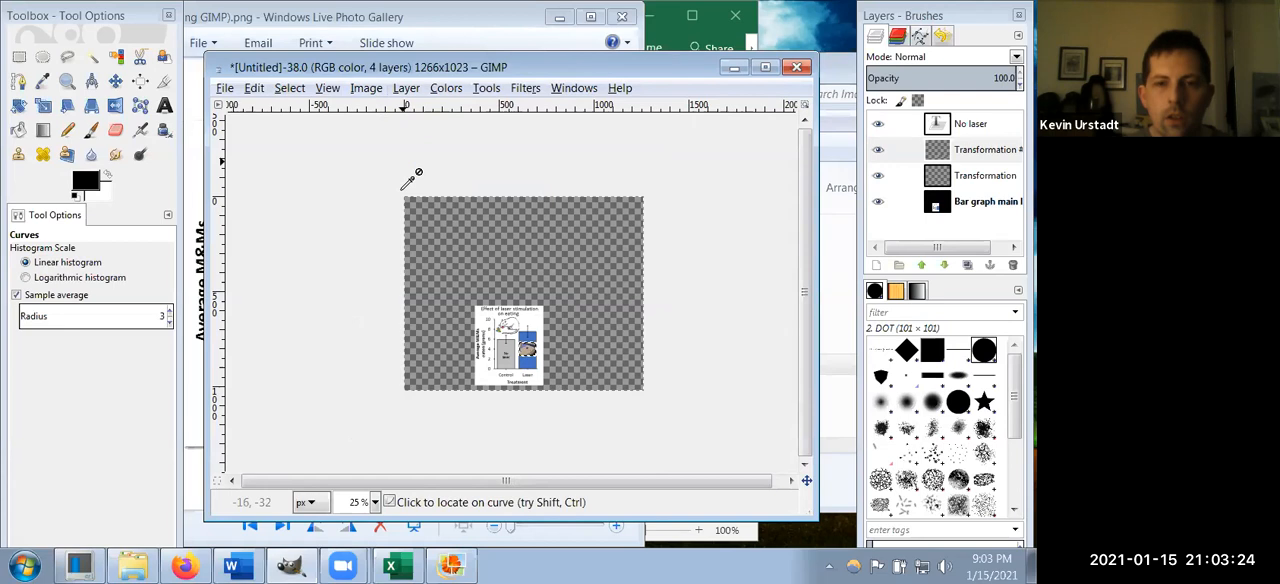
Step: Check the boundaries of the rat photo and rat drawing layers, leaving the drawing's Transformation layer selected
click(944, 156)
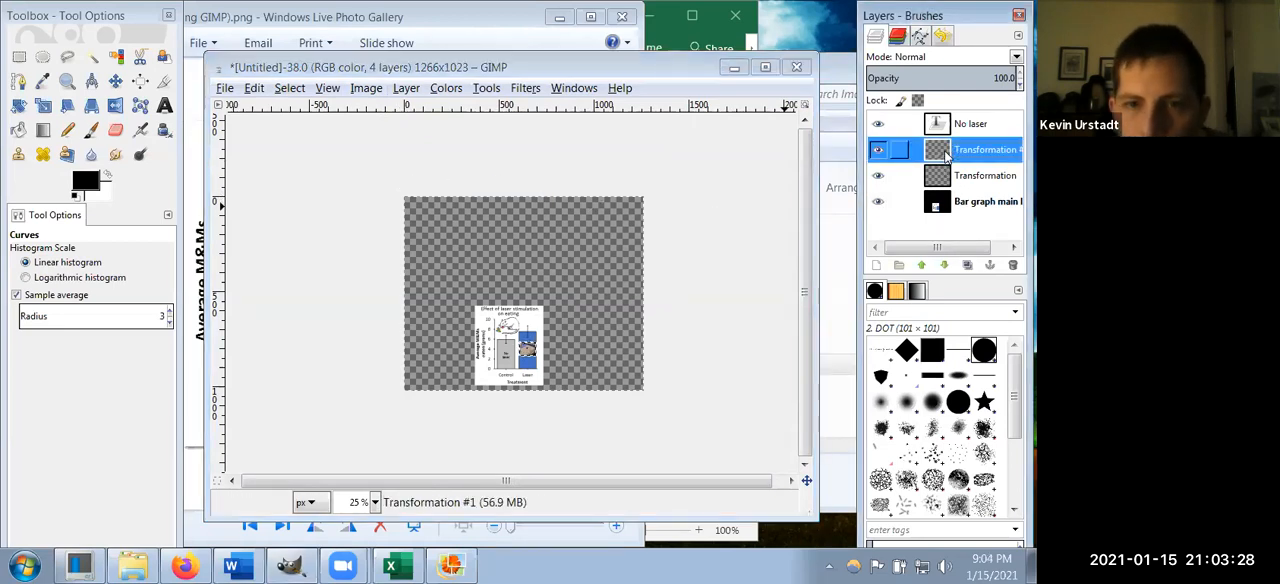
click(960, 178)
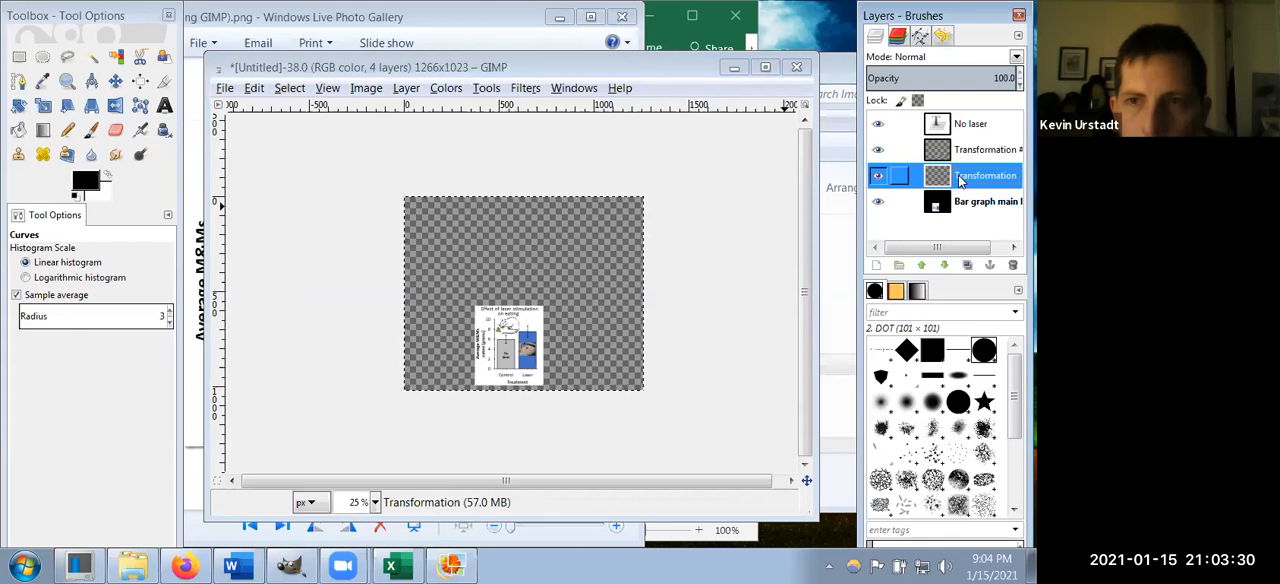
key(Up)
key(Down)
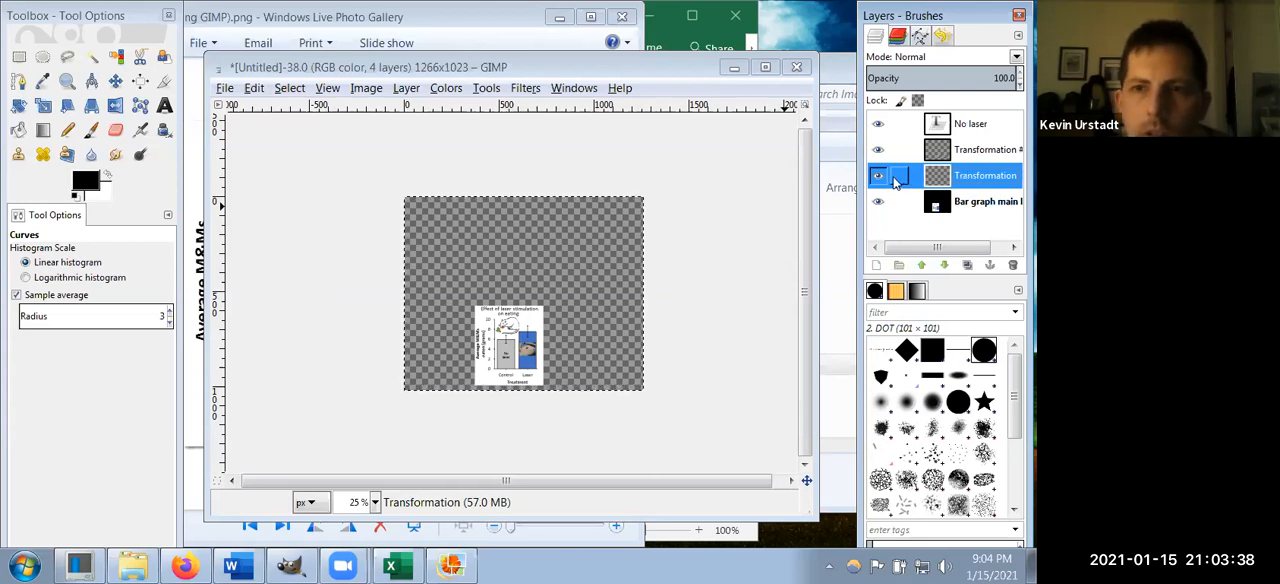
Step: Try deleting the Transformation layer with the rat drawing, and undo the deletion
right_click(932, 180)
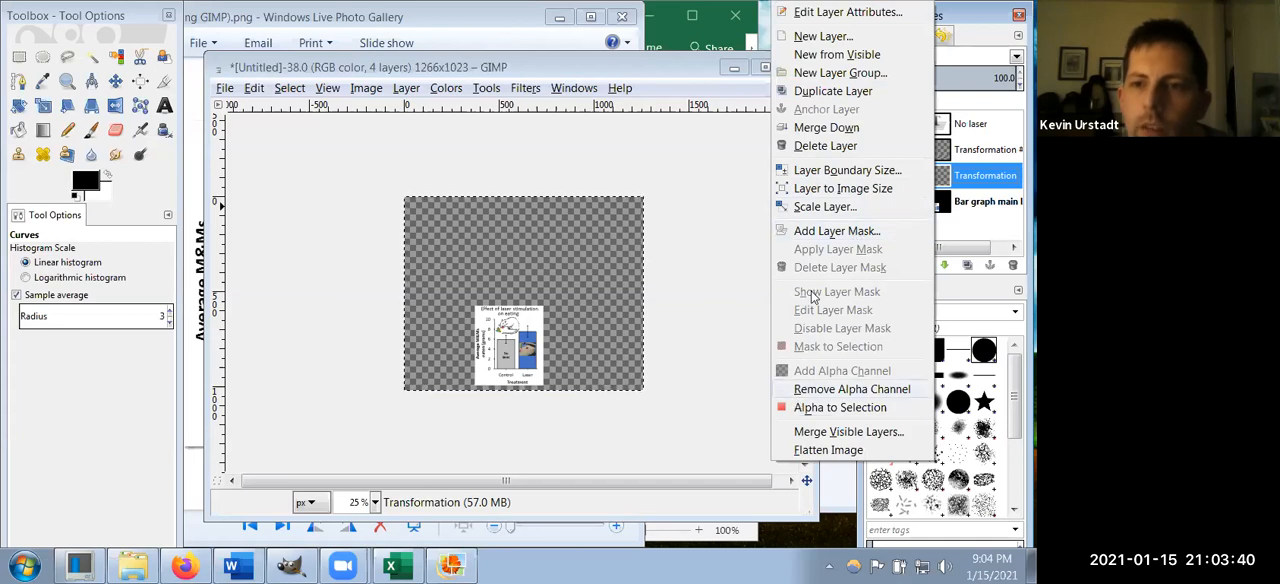
click(813, 146)
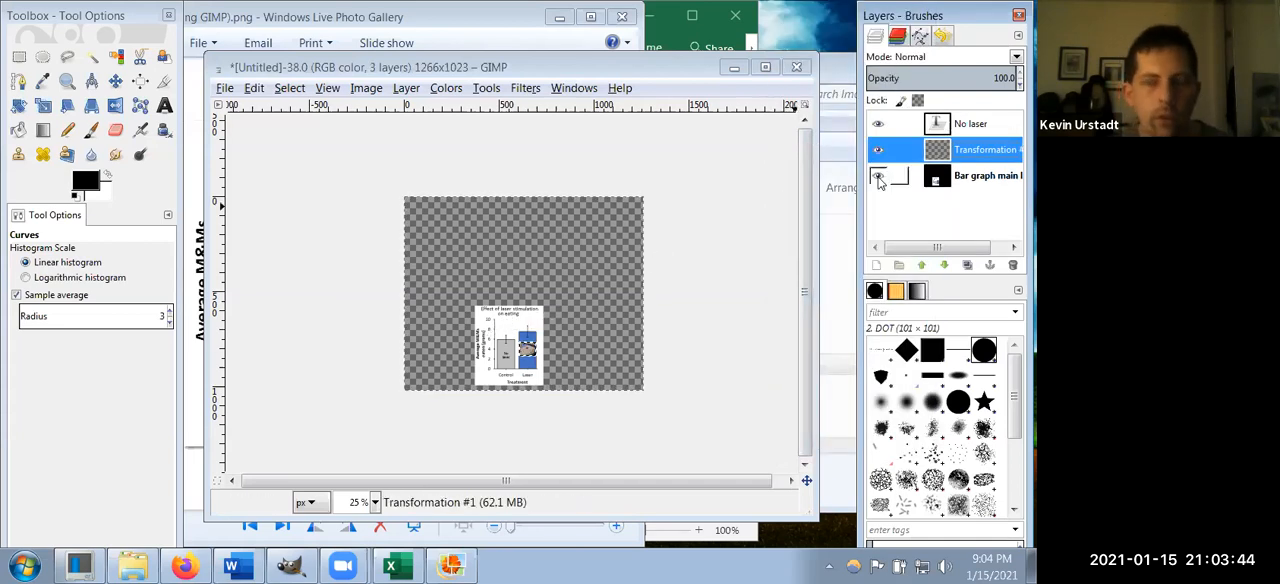
key(ctrl+z)
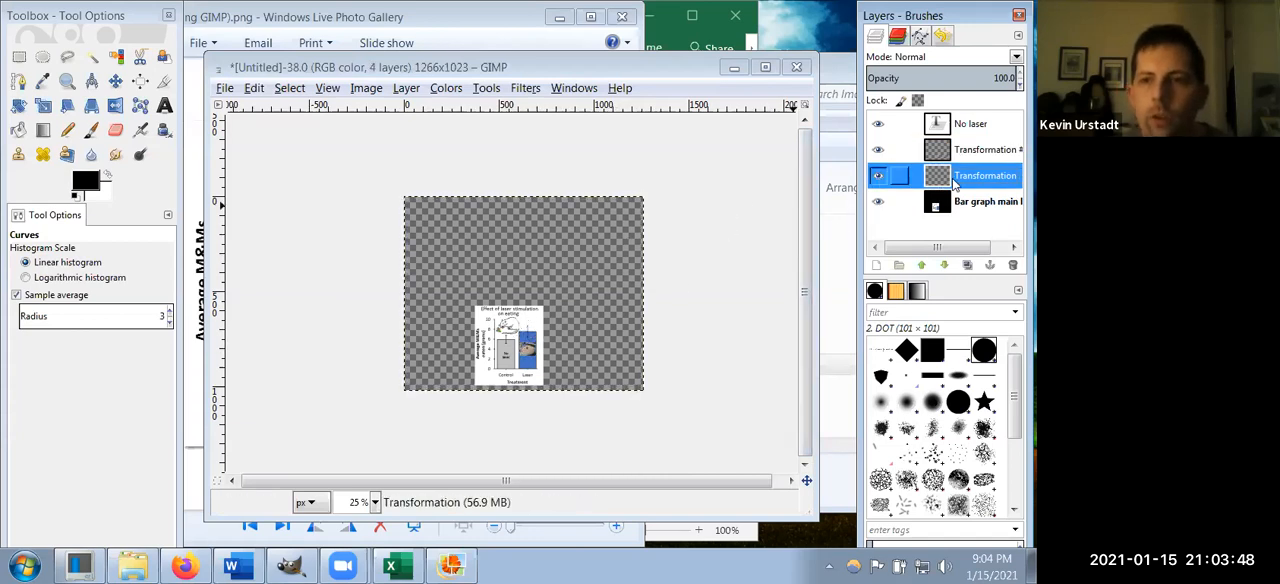
Step: Autocrop the Transformation layer to remove the empty borders around the rat drawing
click(406, 89)
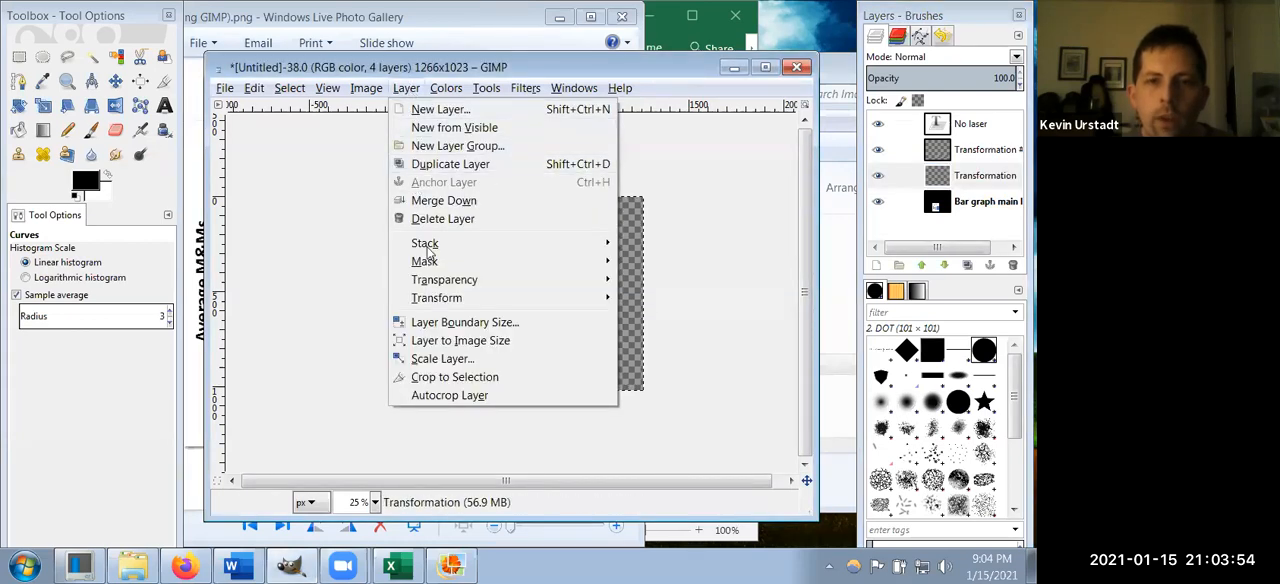
click(450, 395)
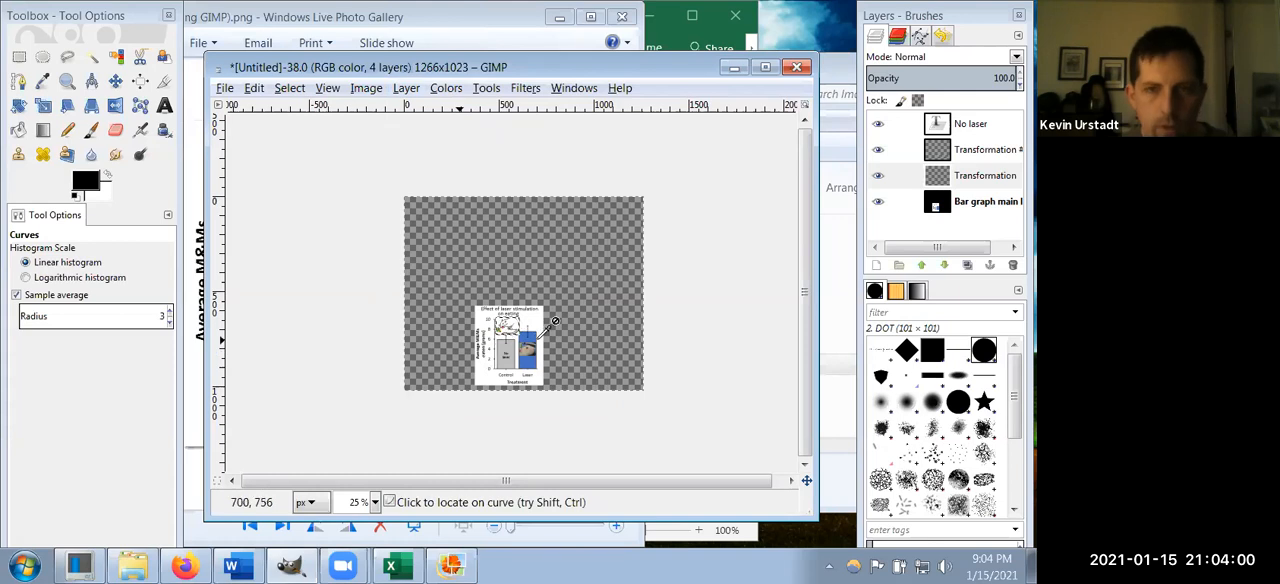
scroll(537, 322, up, 6)
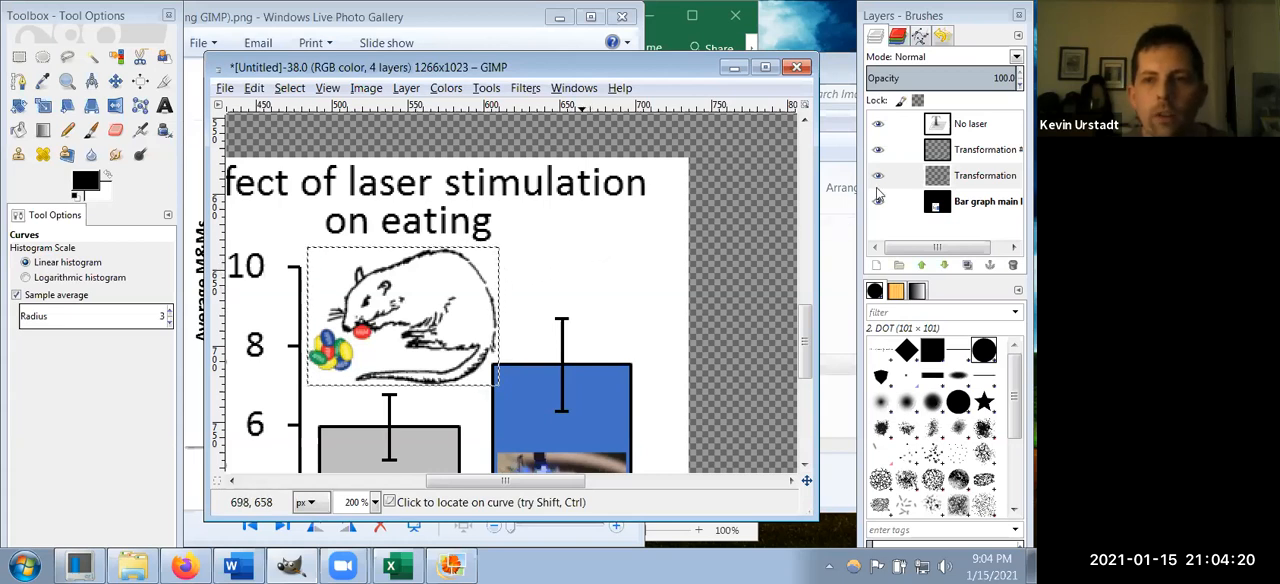
Step: Select the Transformation #1 layer to check the rat photo's boundary, and examine the empty canvas around the graph
click(980, 149)
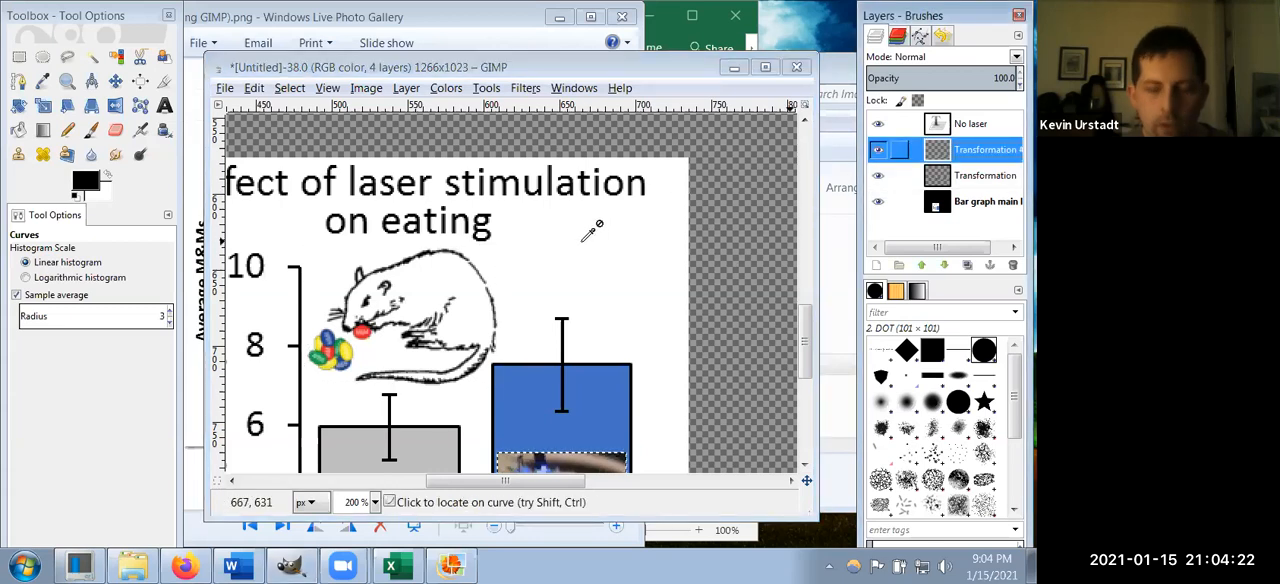
key(minus)
key(minus)
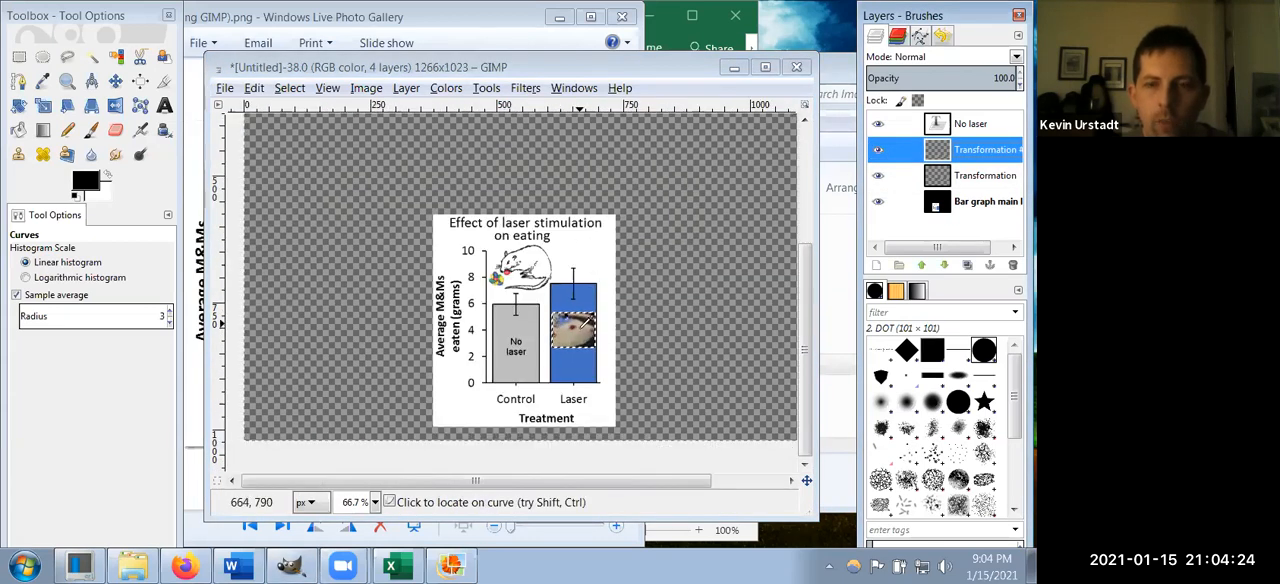
scroll(660, 297, up, 3)
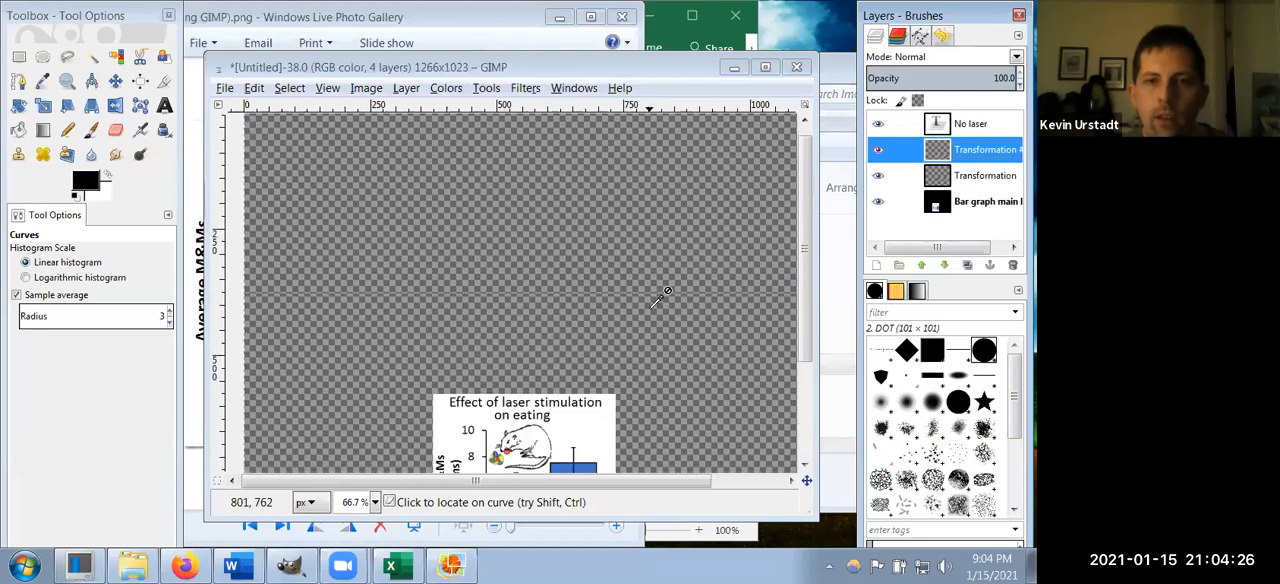
scroll(659, 297, down, 3)
scroll(660, 297, up, 3)
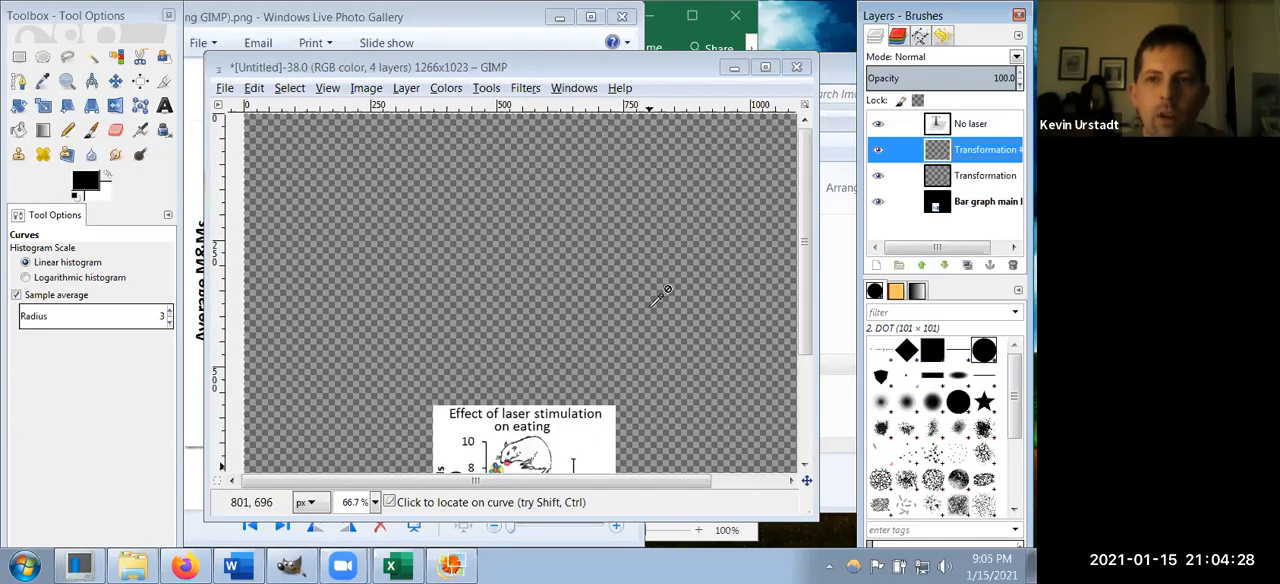
Step: Autocrop the Transformation #1 layer to trim empty borders from the rat photo, and reselect the layer to check its boundary
scroll(660, 297, down, 3)
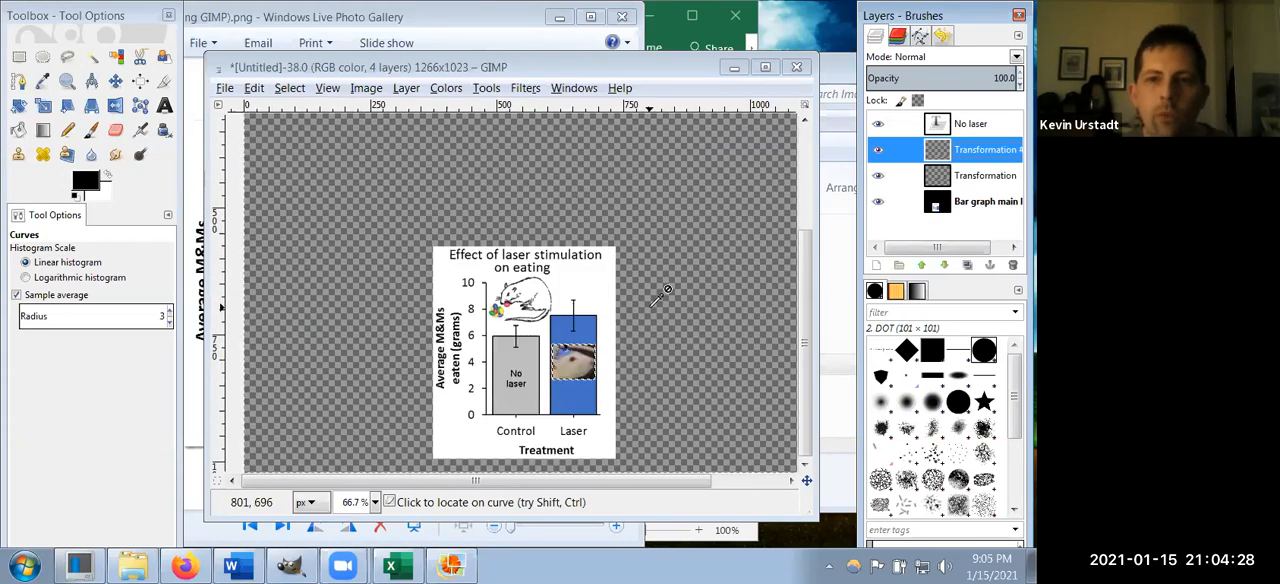
click(399, 89)
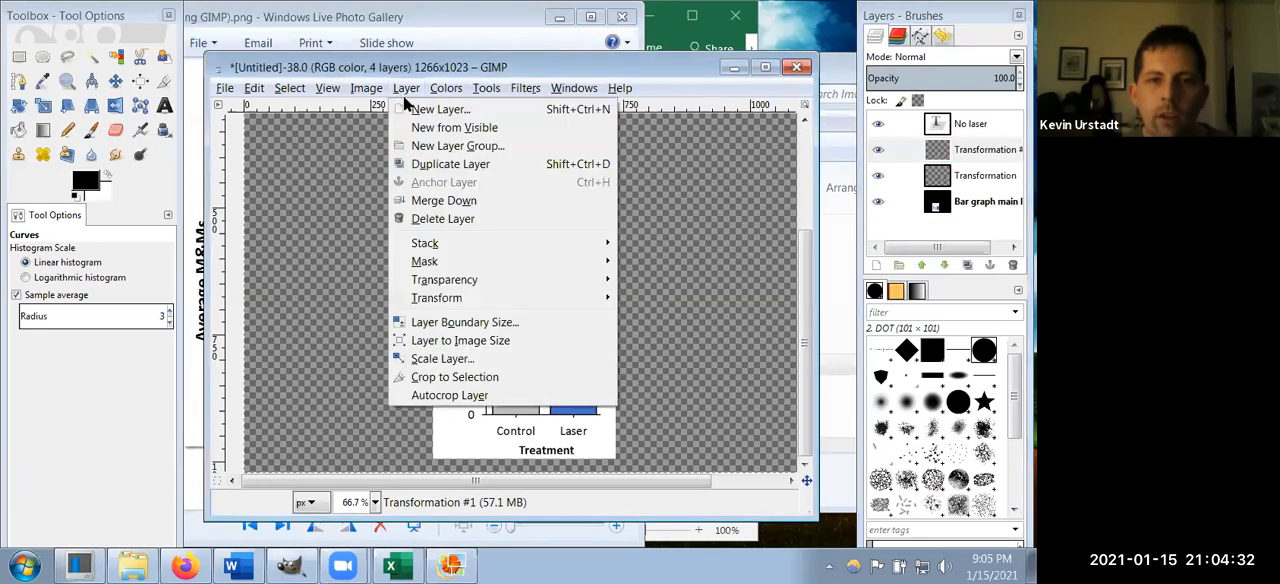
click(470, 395)
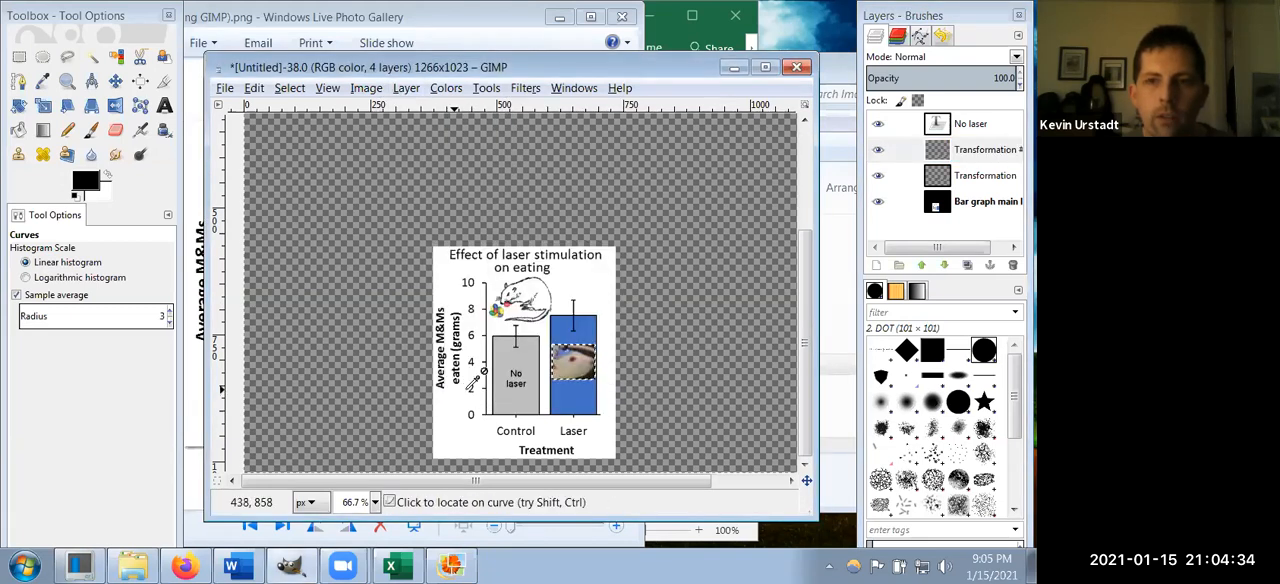
click(985, 150)
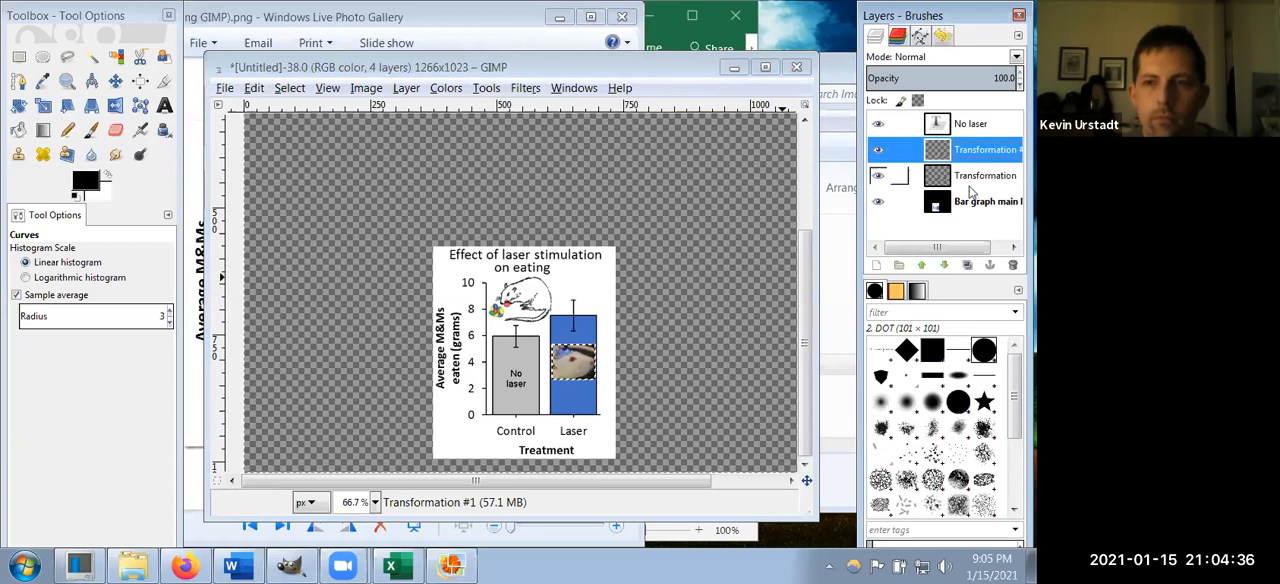
Step: Try autocropping the Bar graph main layer, and undo the crop
click(972, 124)
click(982, 208)
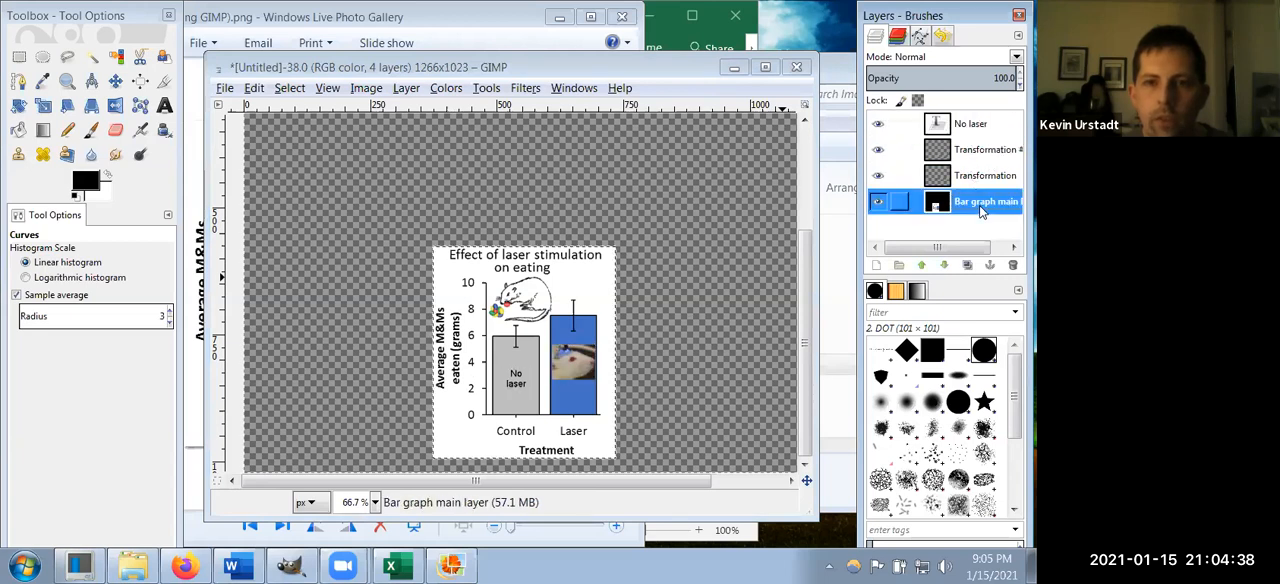
click(406, 88)
click(477, 402)
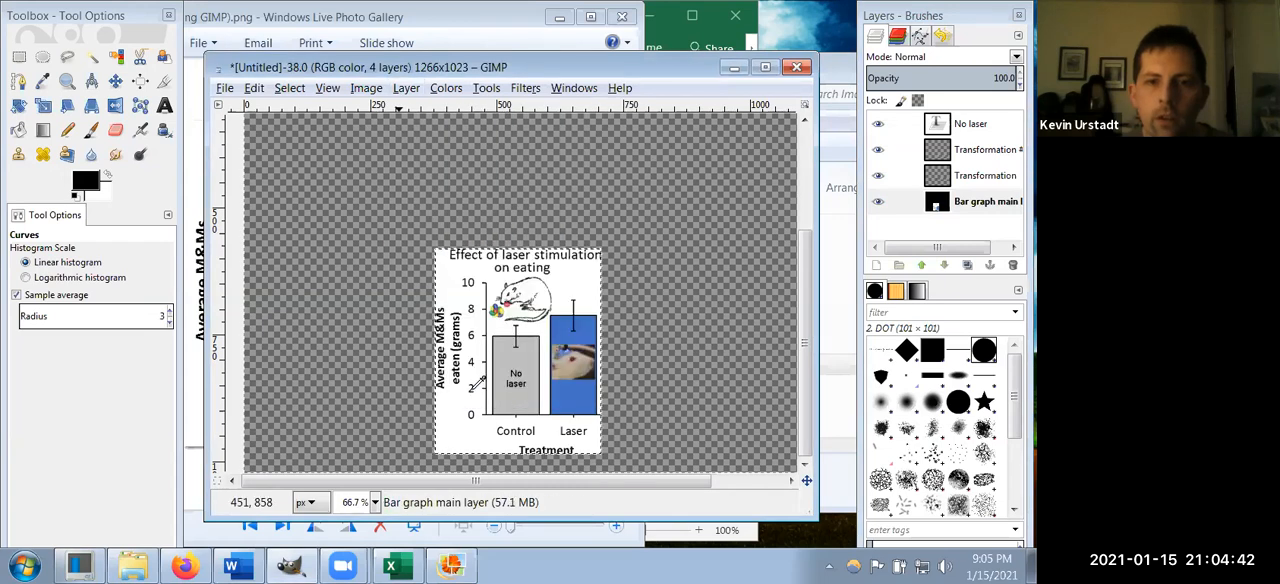
key(ctrl+z)
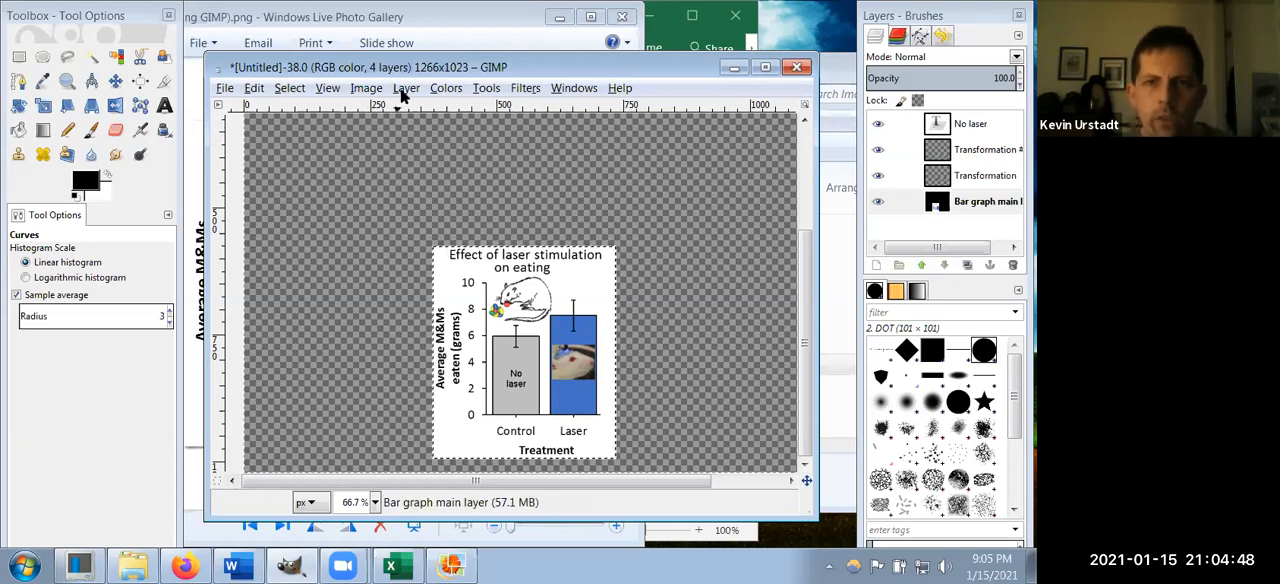
Step: Fit the canvas to the layers to remove the empty area around the graph
click(366, 88)
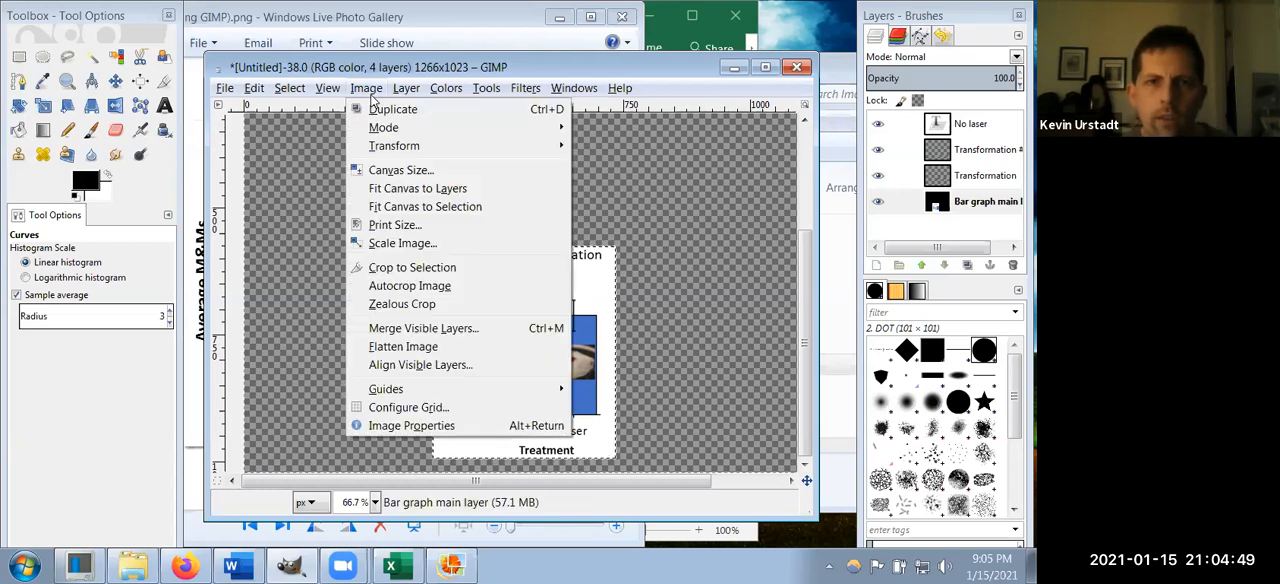
click(410, 188)
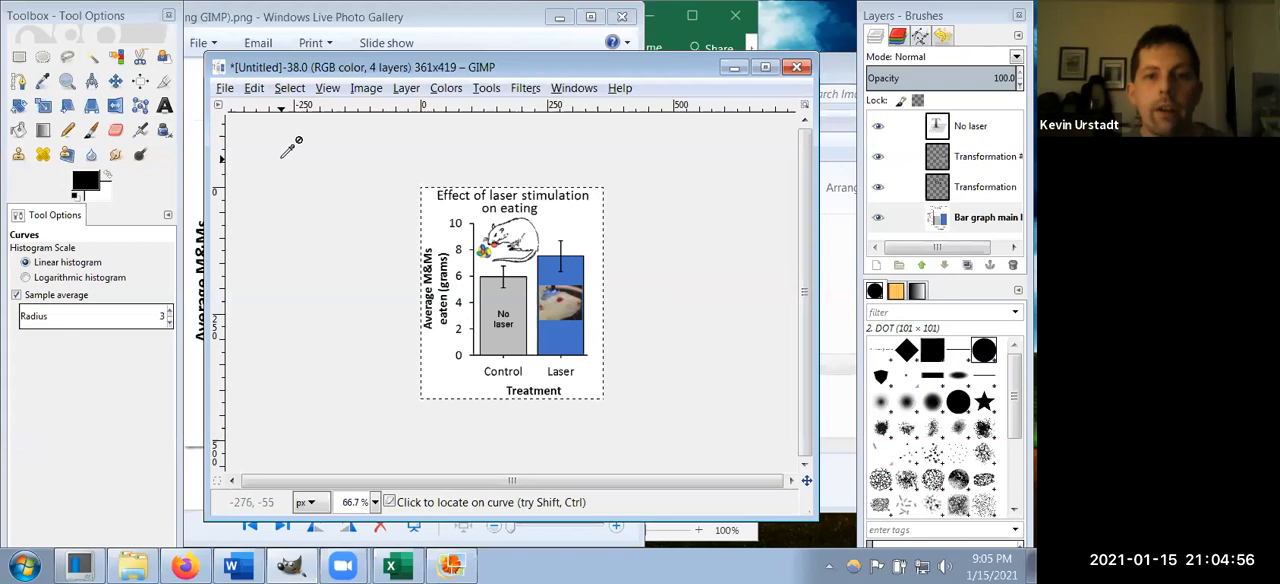
Step: Examine the Save As dialog for storing the figure as an XCF file, and close it without saving
click(225, 89)
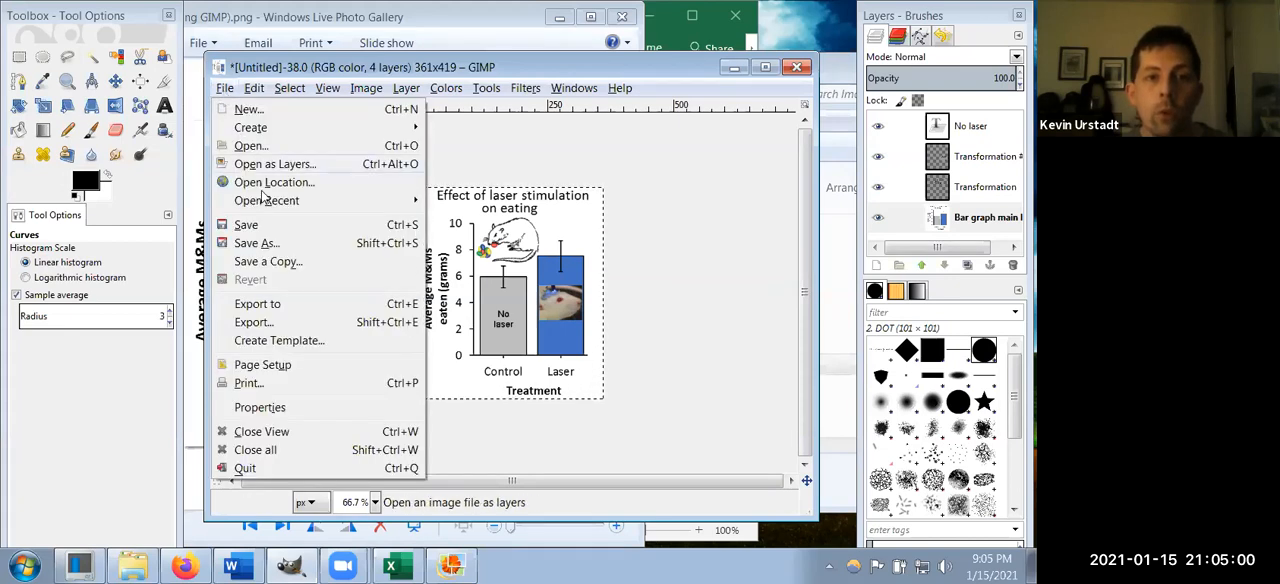
click(287, 248)
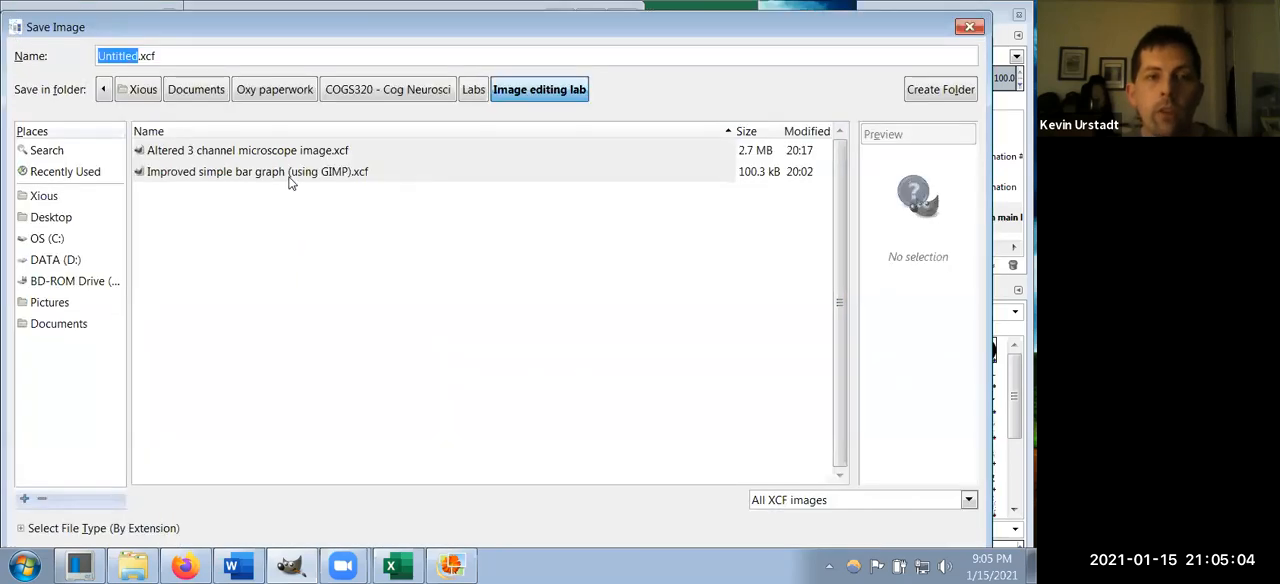
drag(246, 26, 149, 21)
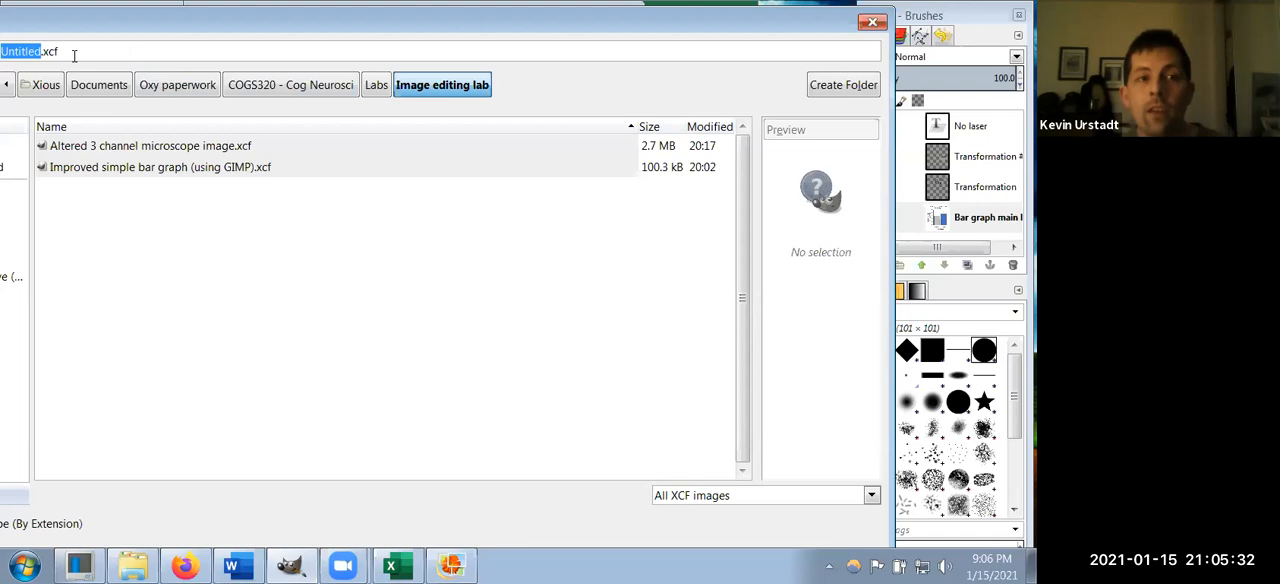
click(866, 24)
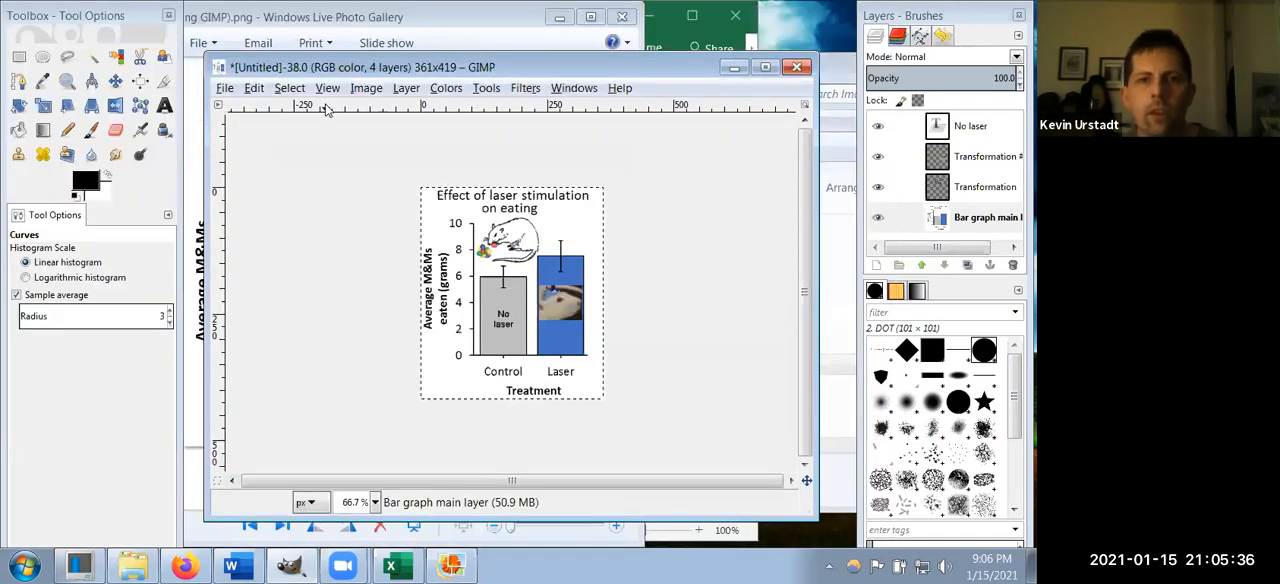
Step: Examine the Export Image dialog and its list of available file formats, and cancel without exporting
click(225, 89)
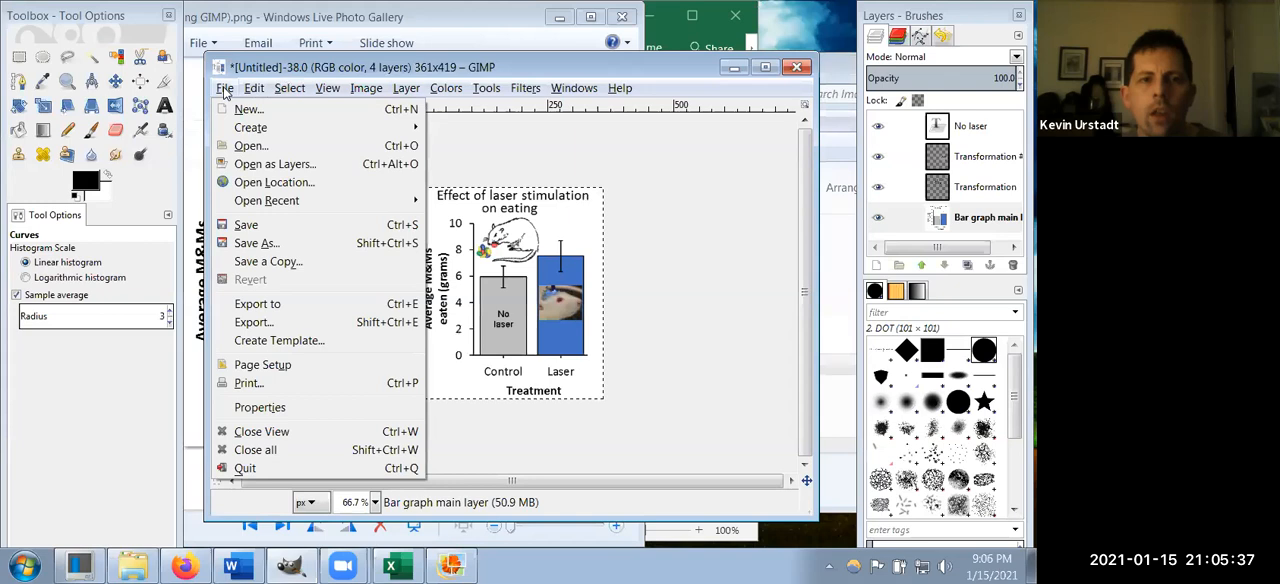
click(302, 325)
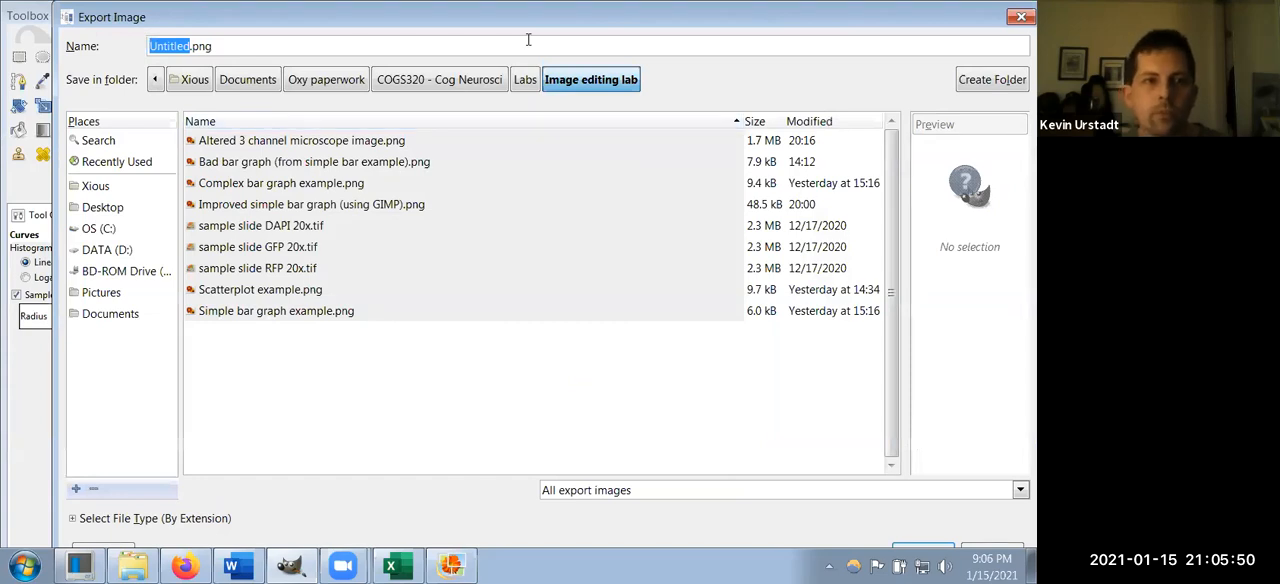
drag(593, 26, 452, 35)
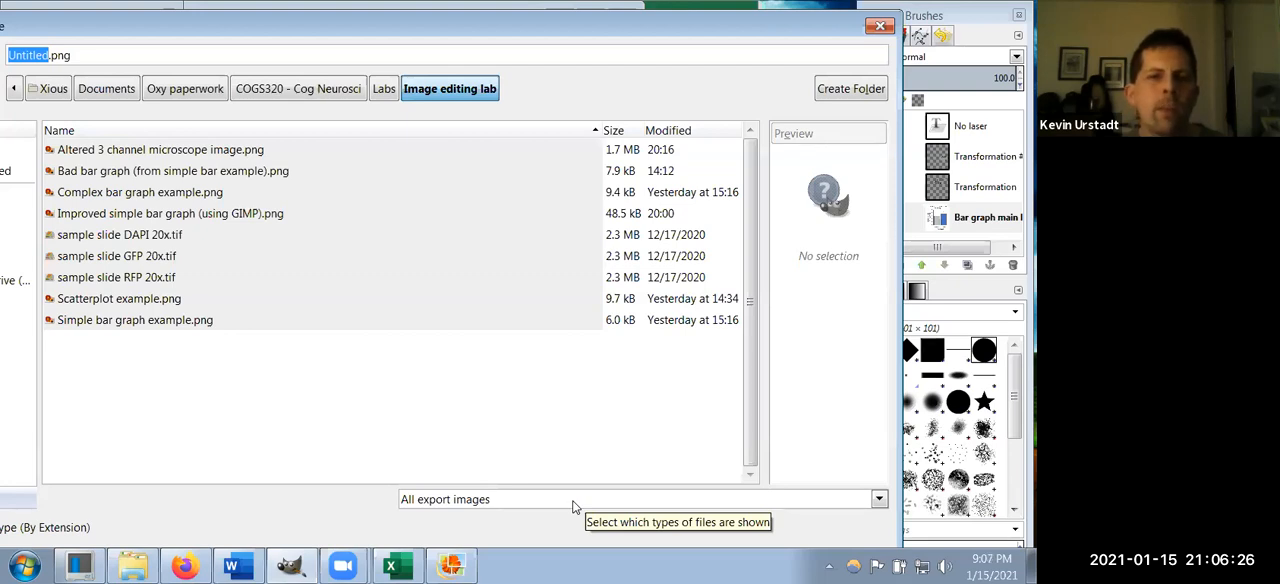
click(472, 500)
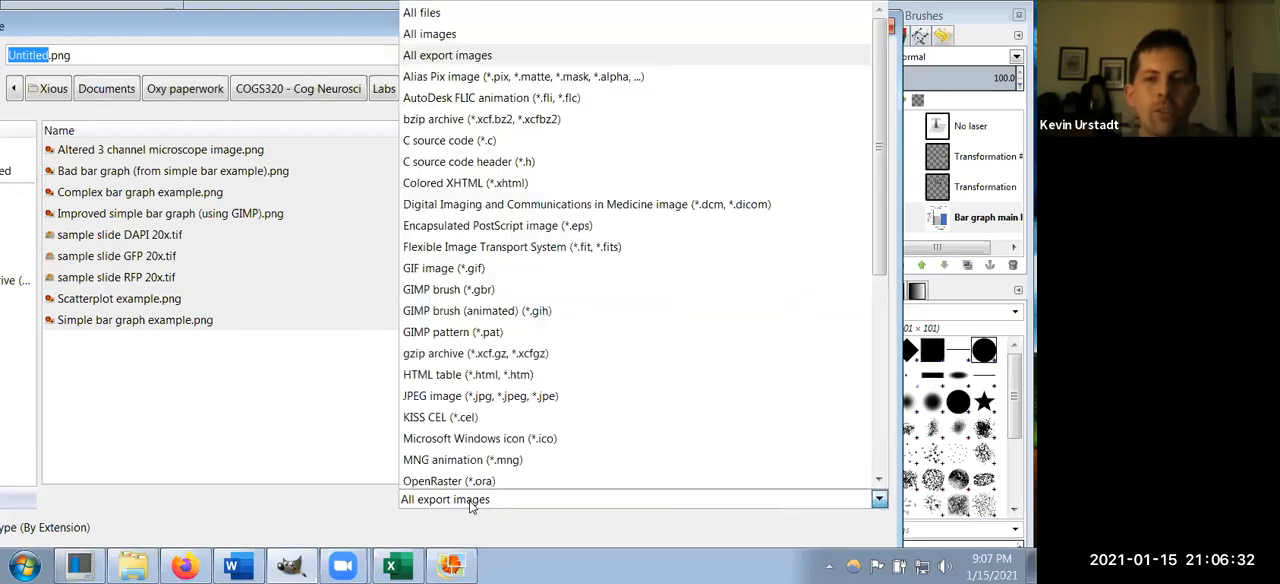
scroll(621, 345, down, 6)
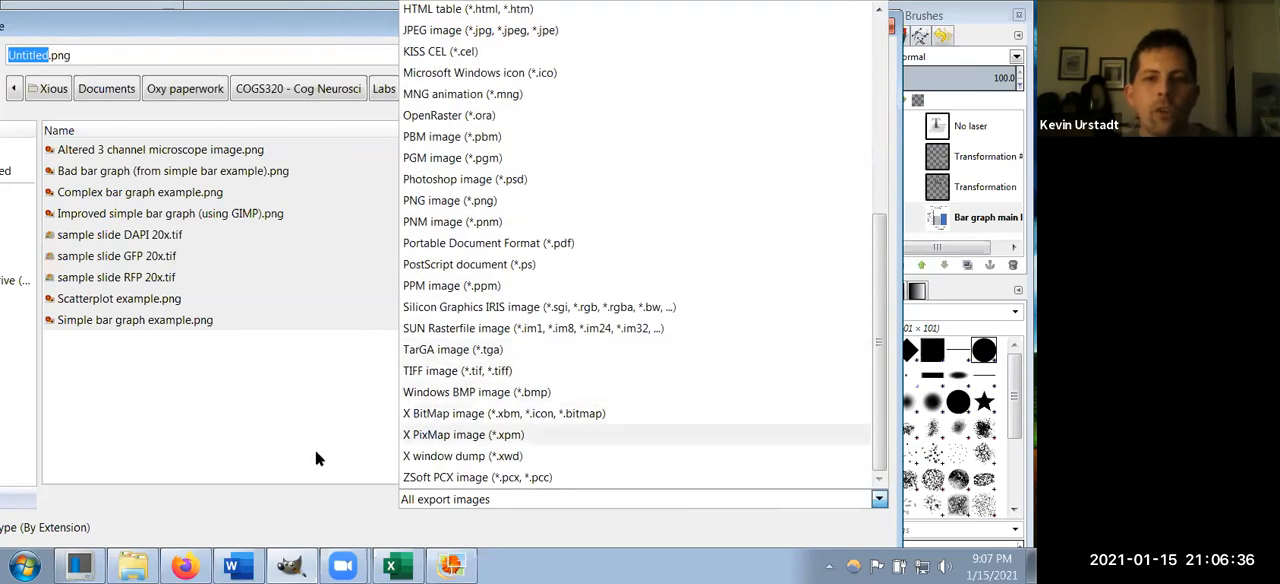
click(342, 507)
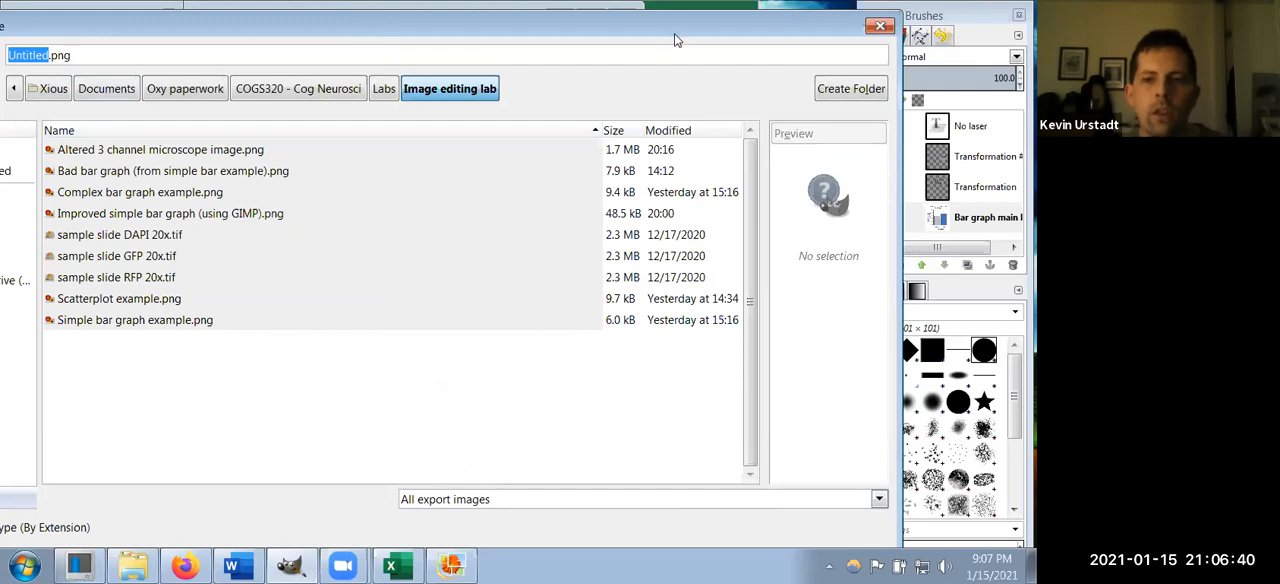
drag(674, 33, 698, 24)
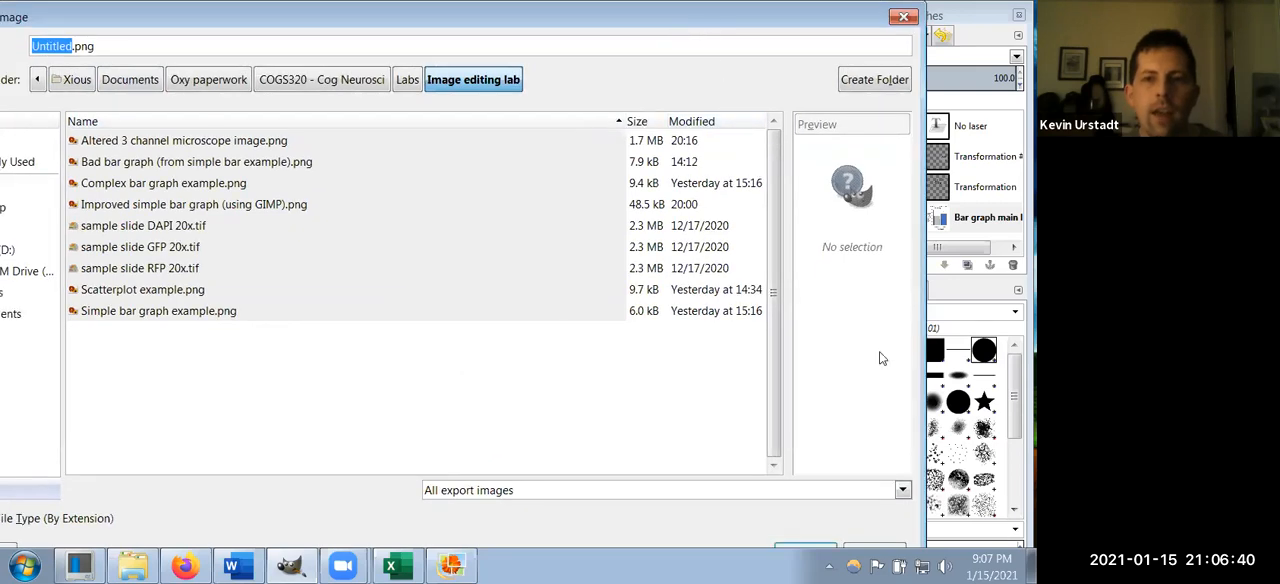
click(885, 550)
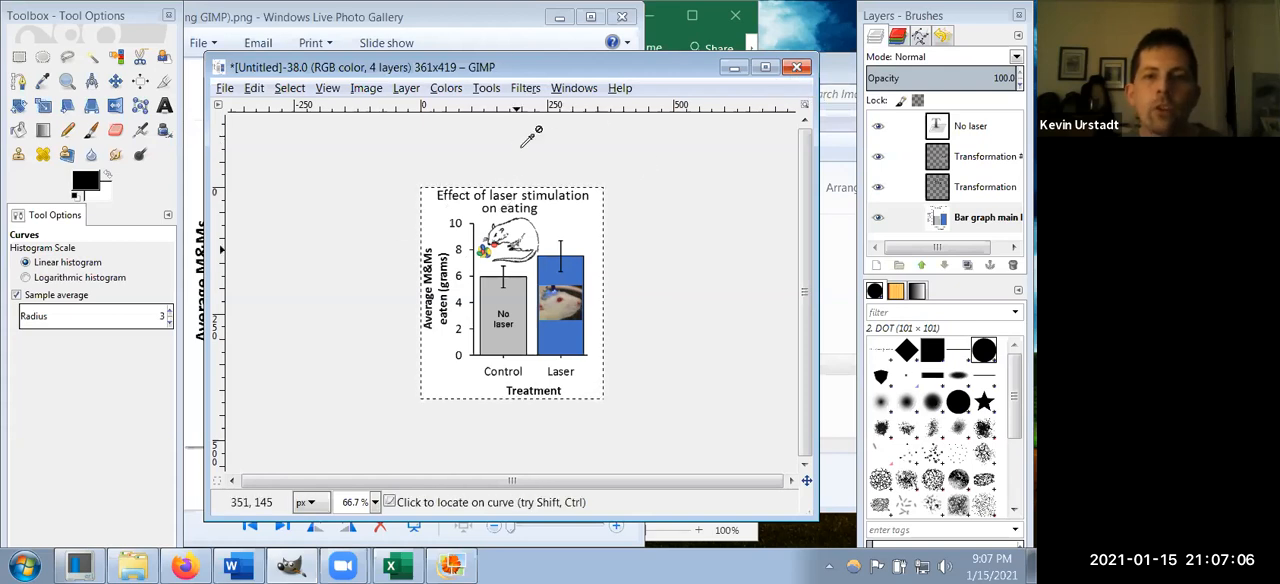
Step: Close the composite figure without saving, close the photo viewer, and reposition the empty GIMP window
click(794, 69)
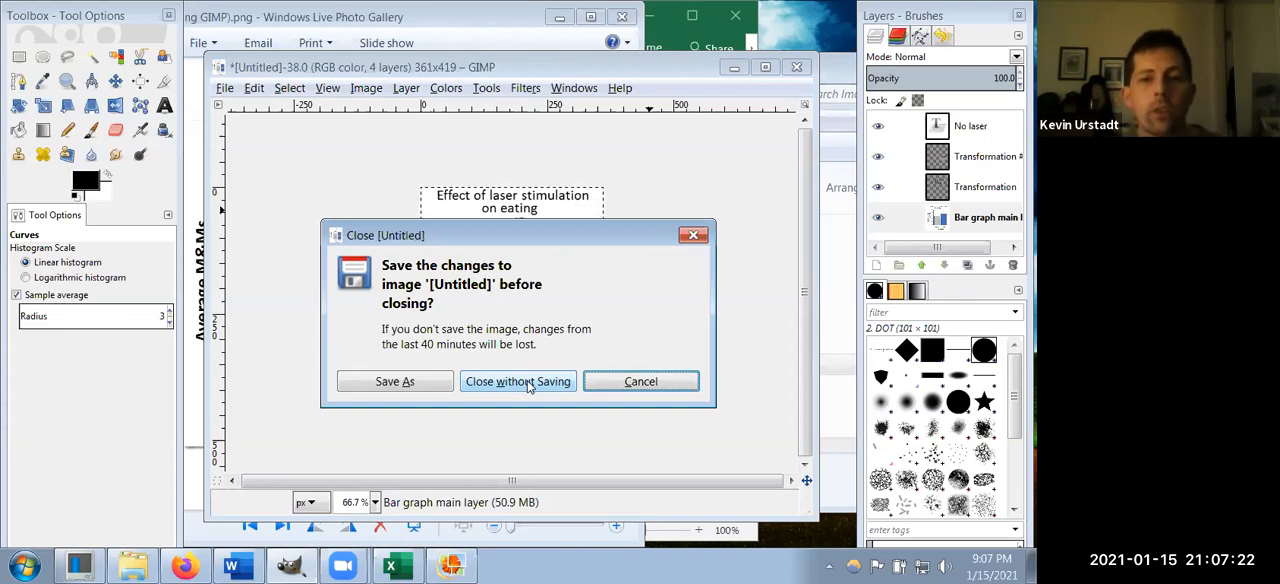
click(528, 385)
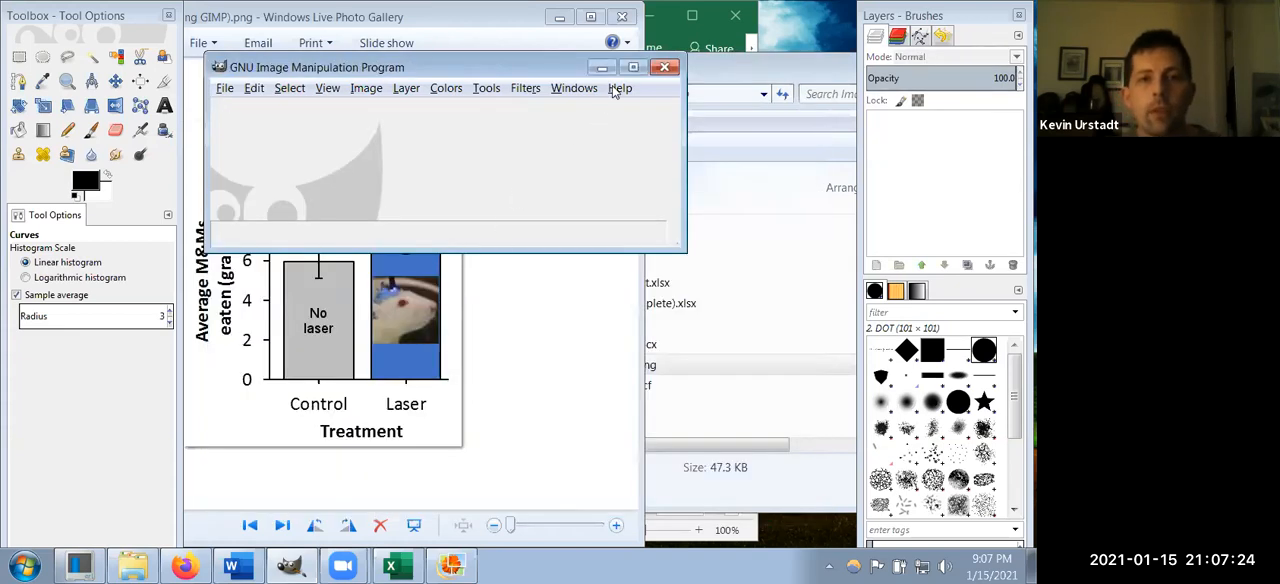
click(622, 17)
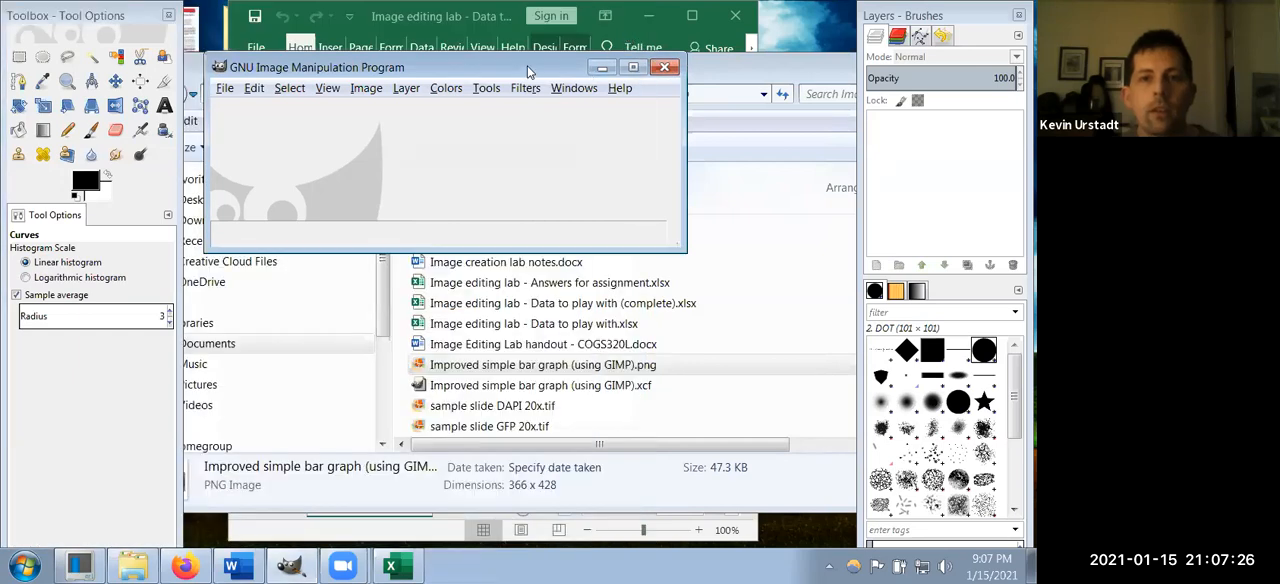
drag(527, 65, 601, 56)
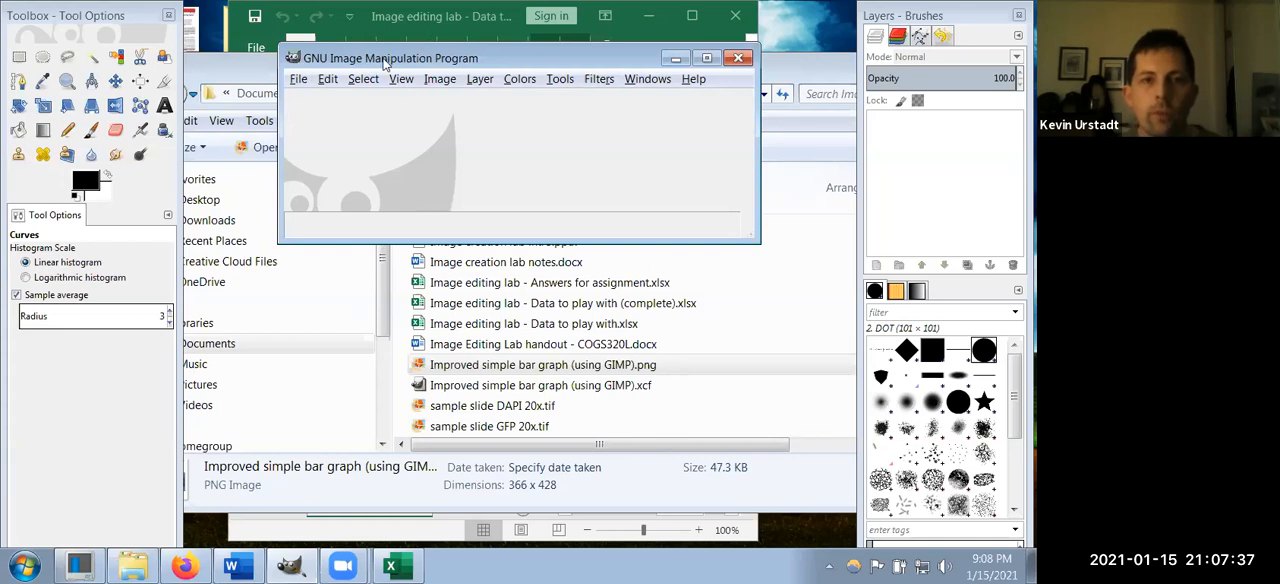
Step: Start opening an image and browse from Documents through Oxy paperwork, COGS320 - Cog Neurosci and Labs to the Image editing lab folder
click(298, 80)
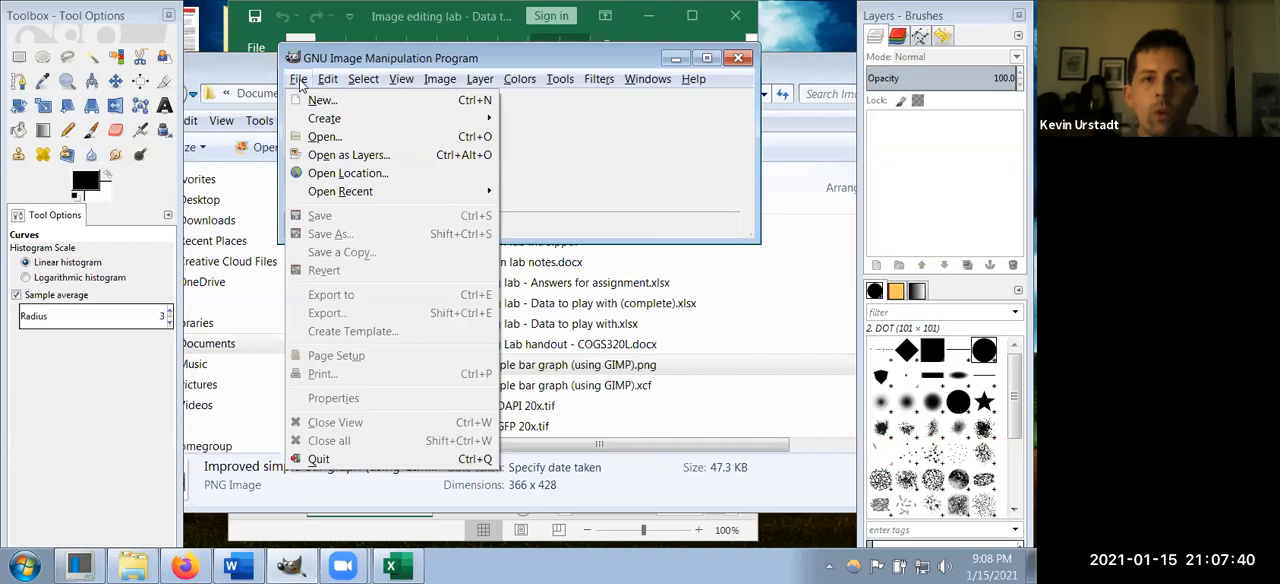
click(326, 141)
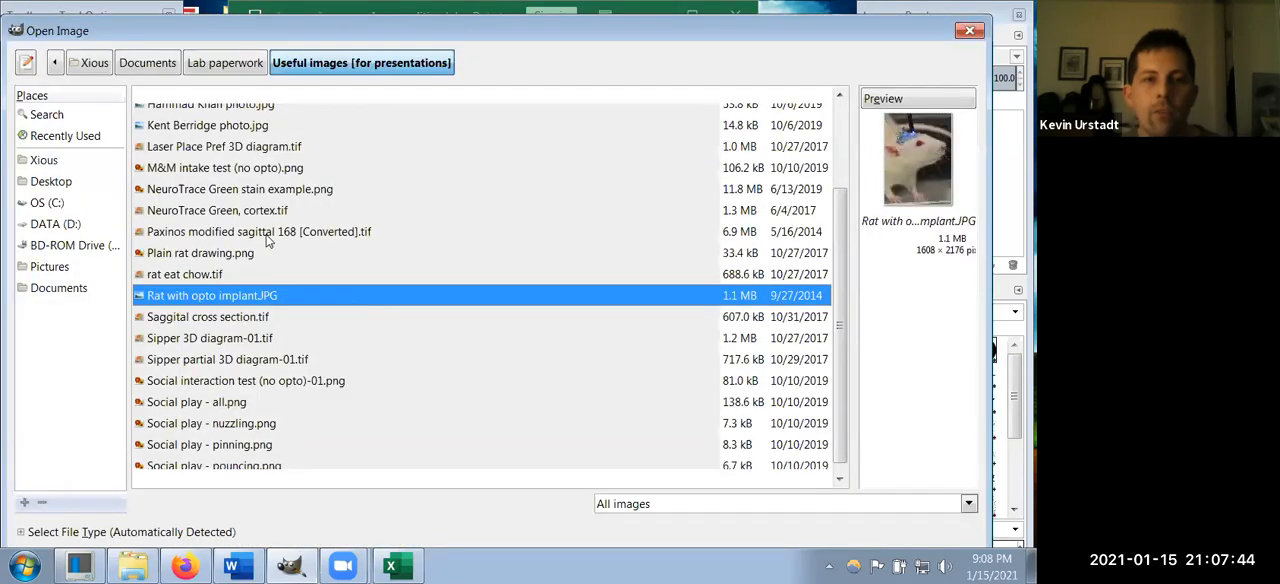
click(150, 63)
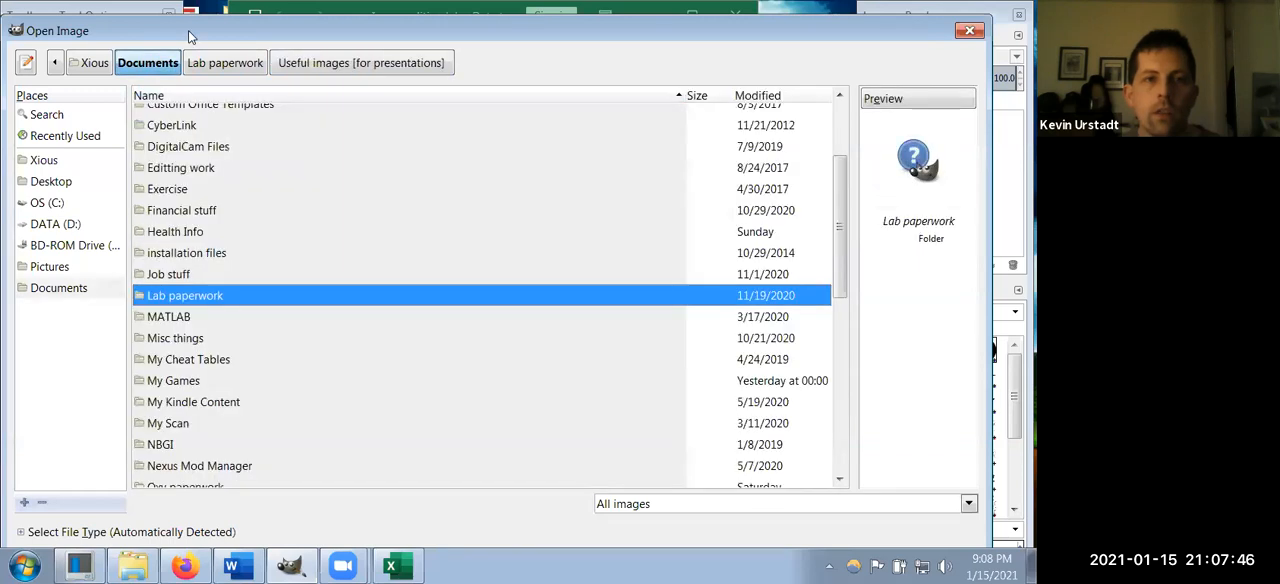
drag(188, 30, 116, 26)
click(160, 355)
scroll(163, 358, down, 3)
scroll(163, 355, down, 3)
scroll(150, 280, up, 1)
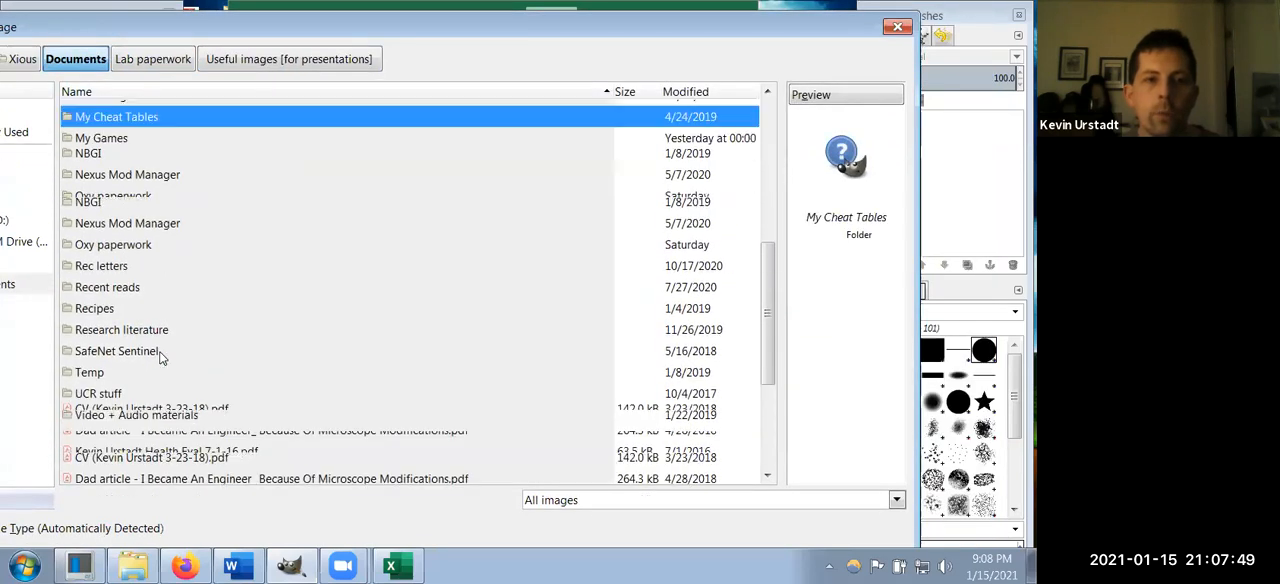
double_click(142, 250)
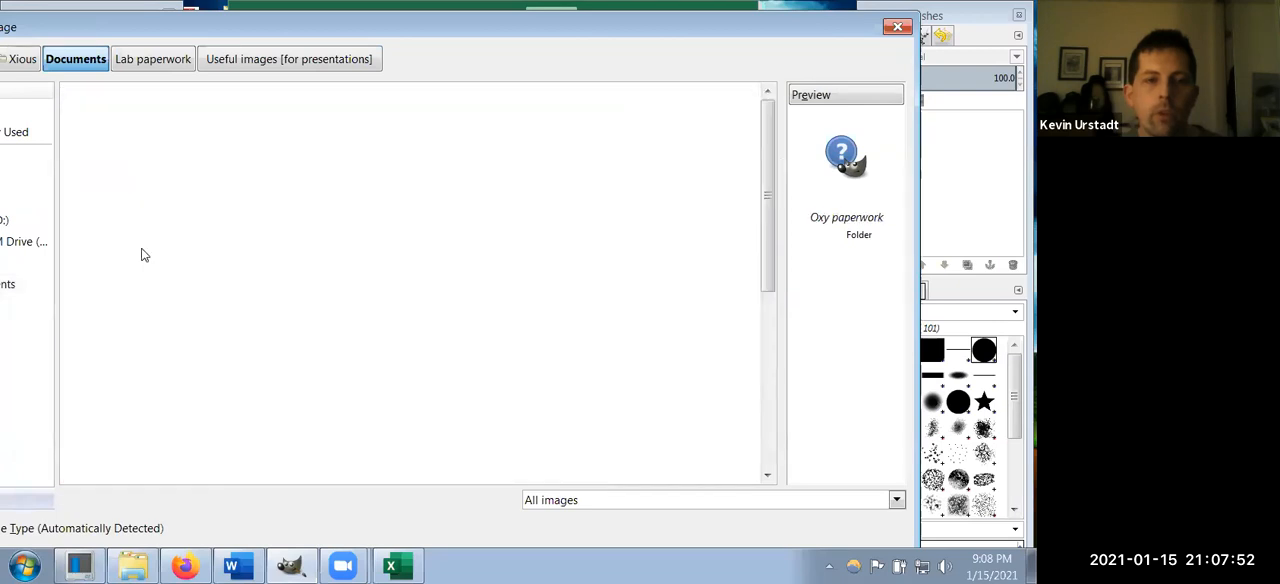
double_click(138, 203)
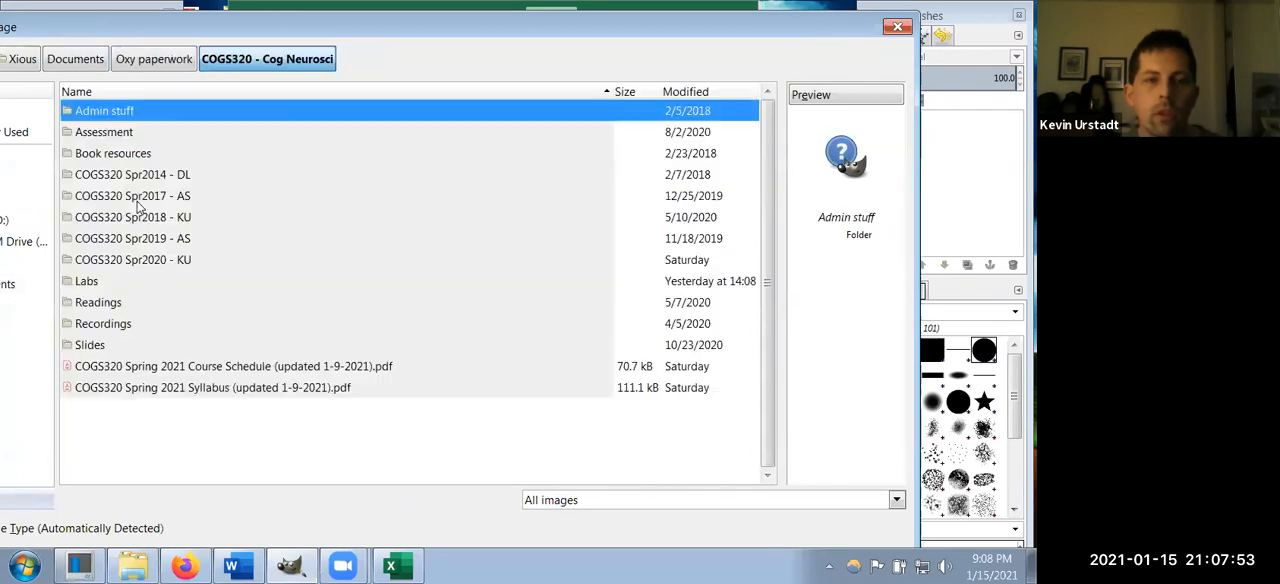
double_click(147, 284)
double_click(137, 196)
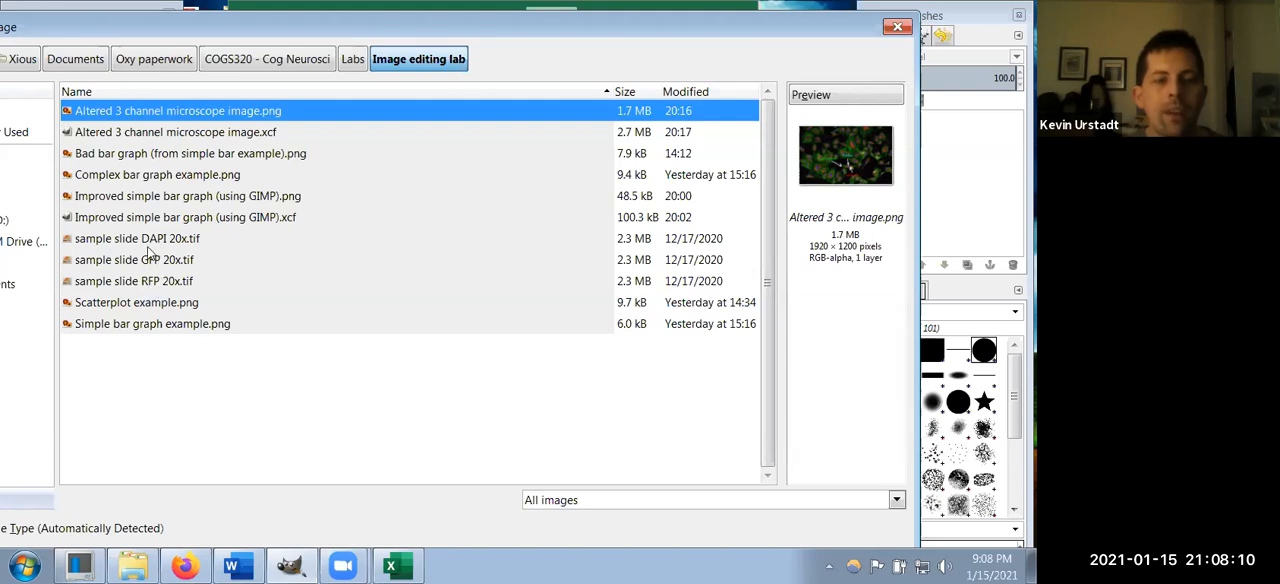
Step: Try selecting the sample slide DAPI, GFP and RFP 20x files as one continuous range
click(224, 246)
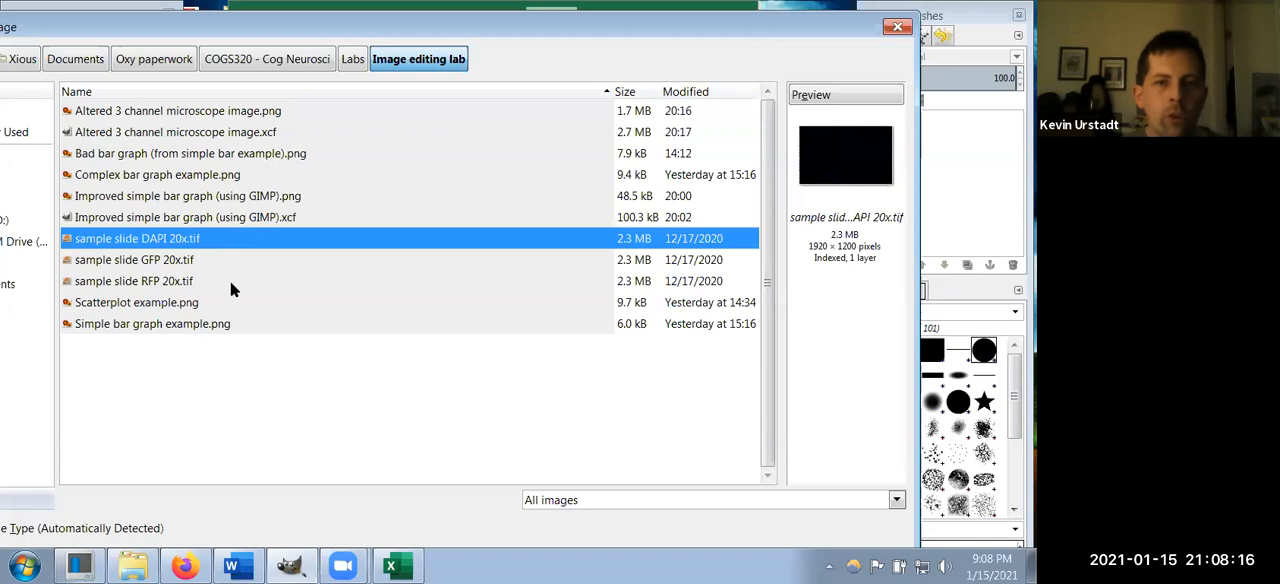
shift+click(230, 281)
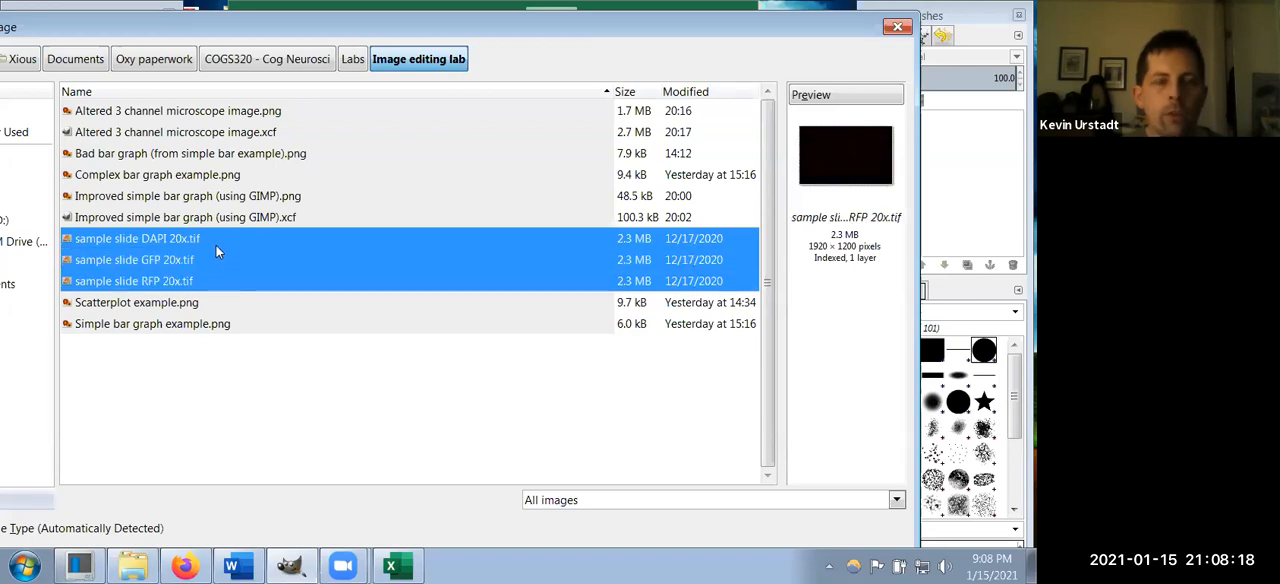
click(220, 218)
drag(224, 234, 222, 292)
click(220, 216)
click(214, 239)
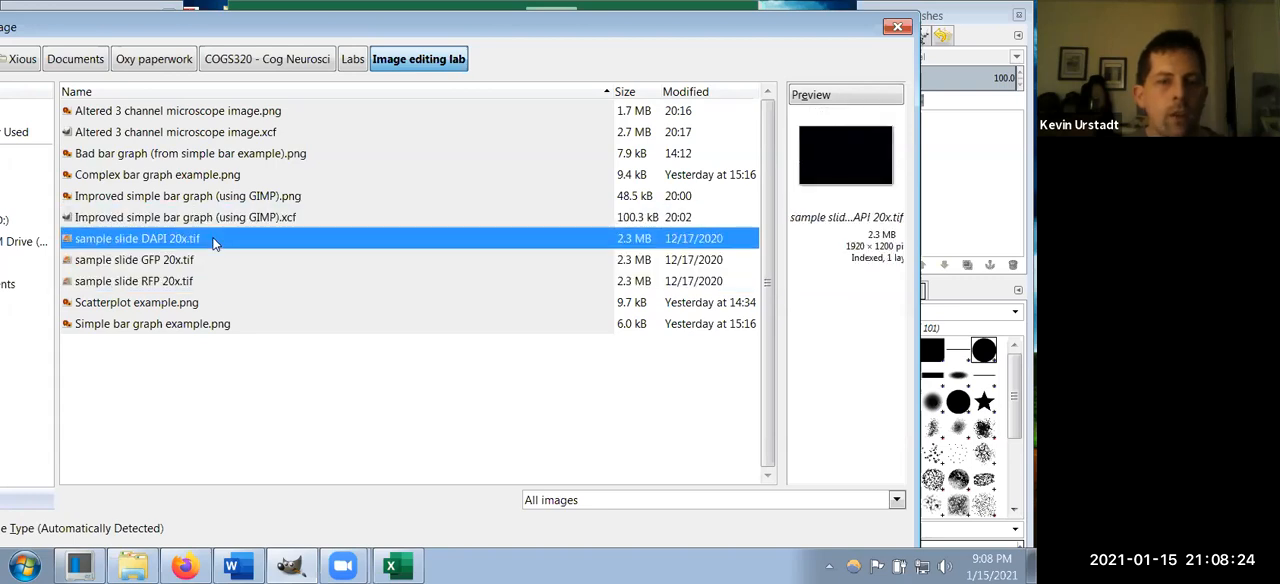
shift+click(213, 288)
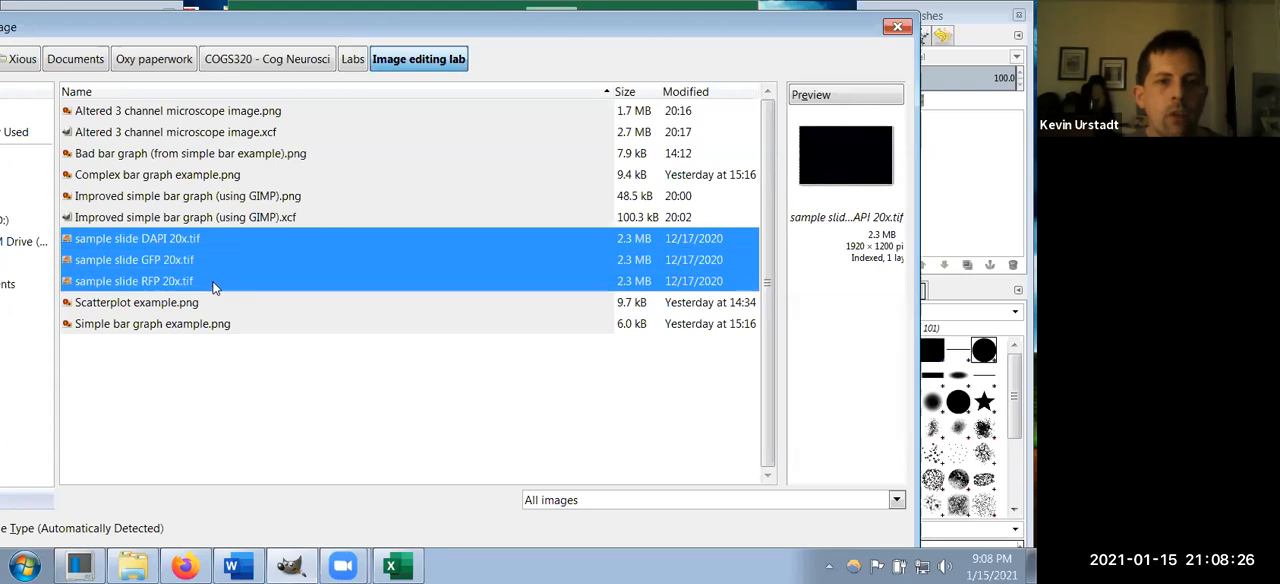
click(213, 204)
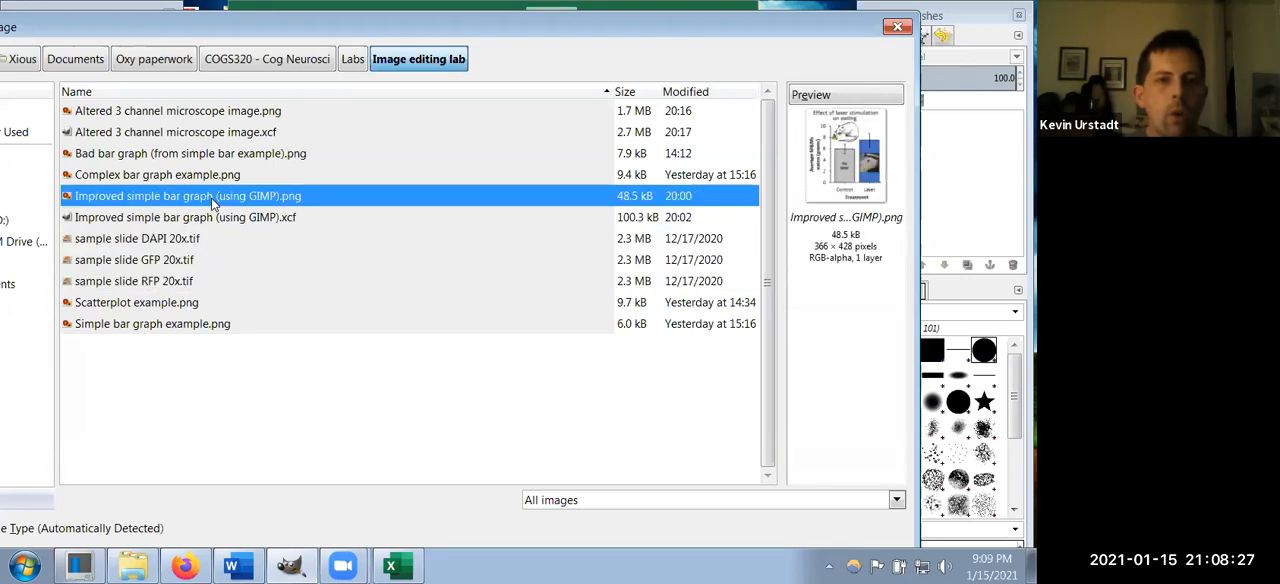
Step: Select the sample slide DAPI, GFP and RFP 20x TIFF files individually and open all three images
click(197, 243)
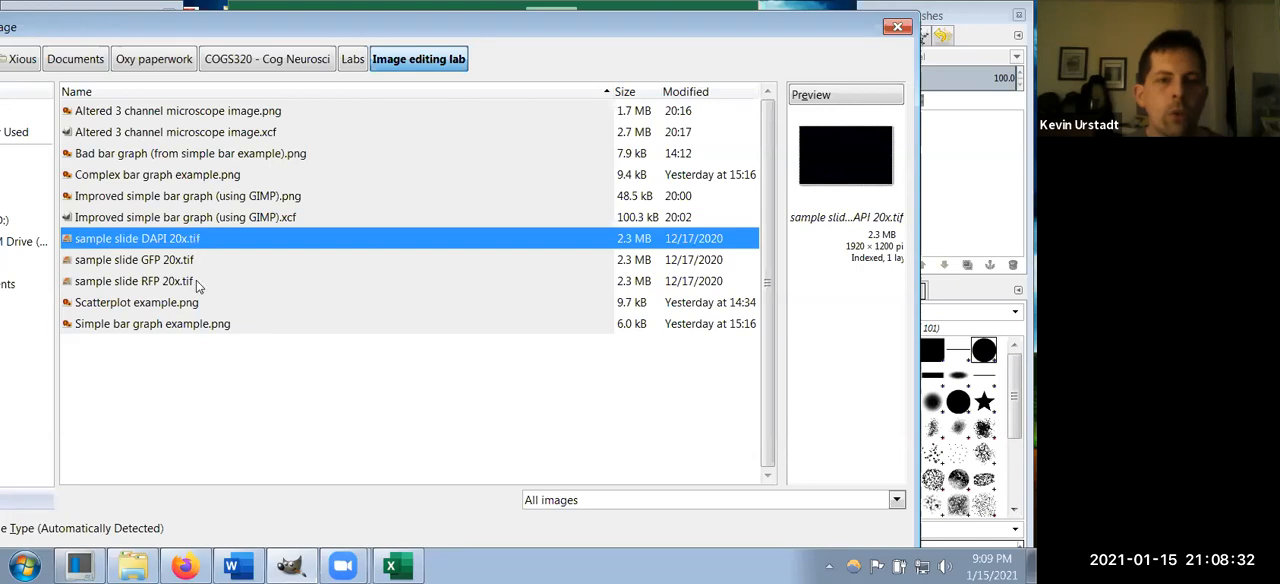
ctrl+click(199, 286)
ctrl+click(195, 175)
ctrl+click(183, 134)
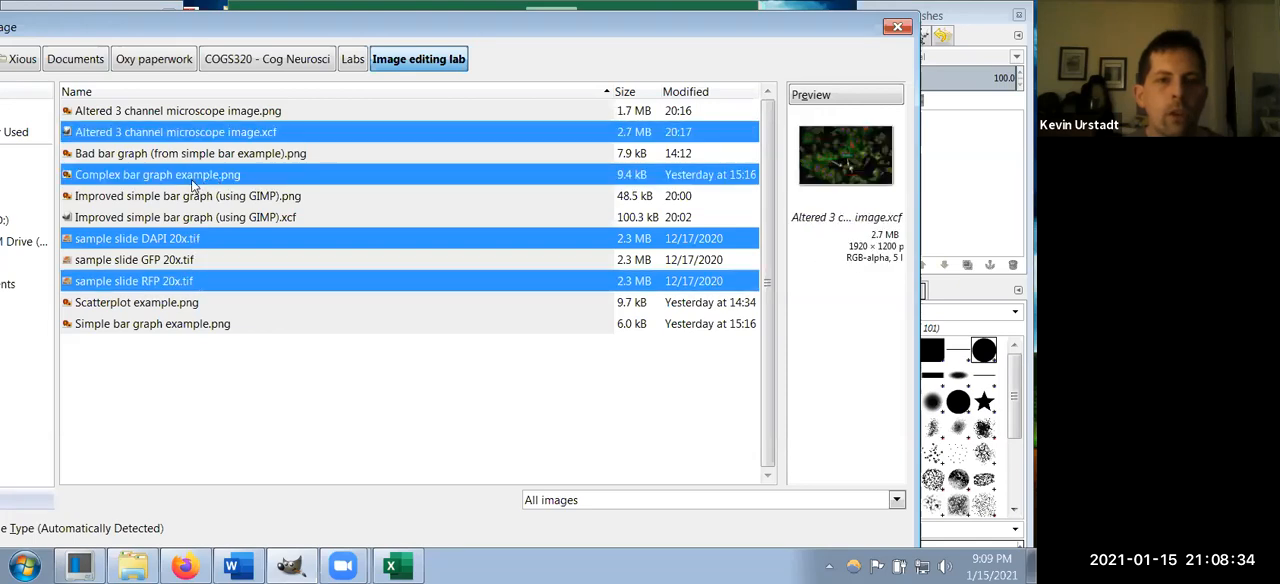
ctrl+click(191, 178)
ctrl+click(194, 138)
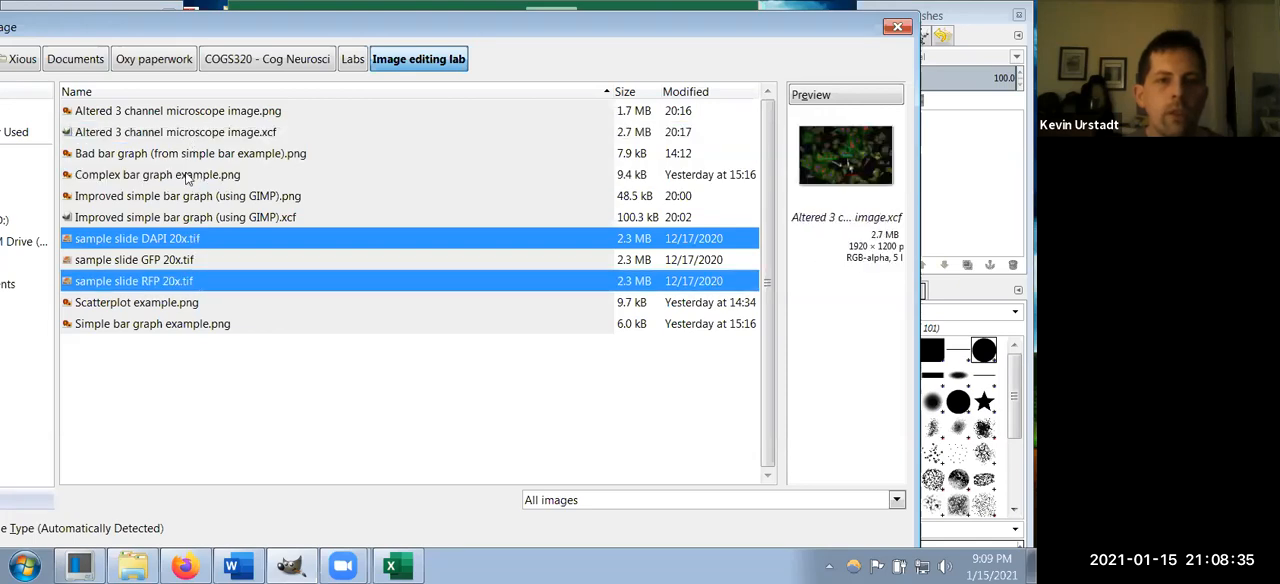
ctrl+click(214, 257)
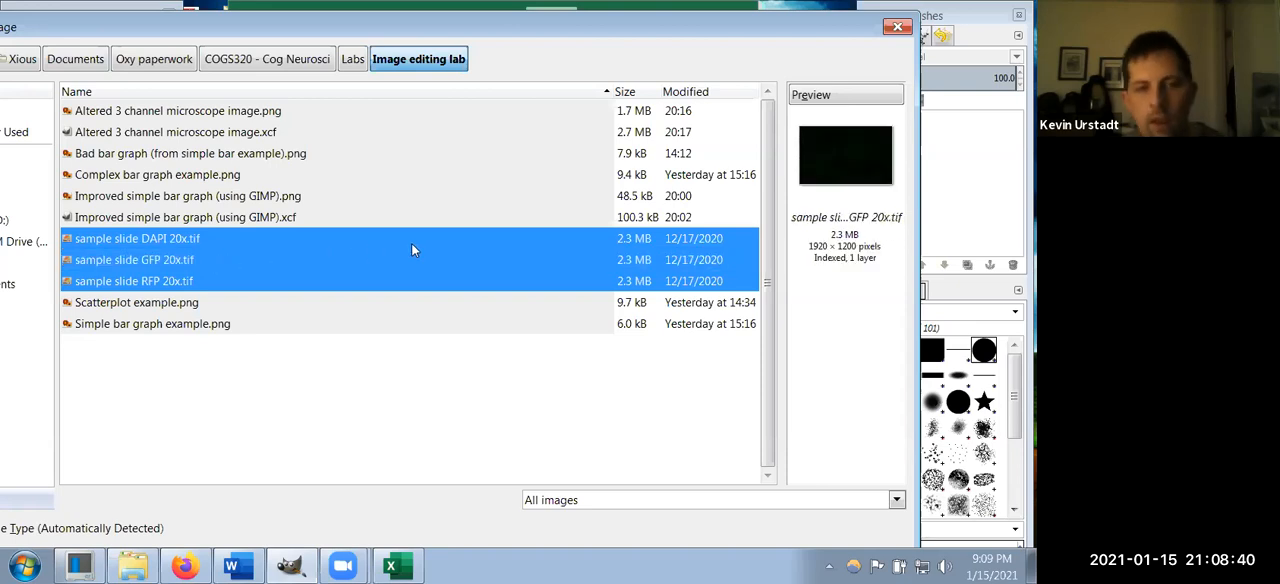
key(Return)
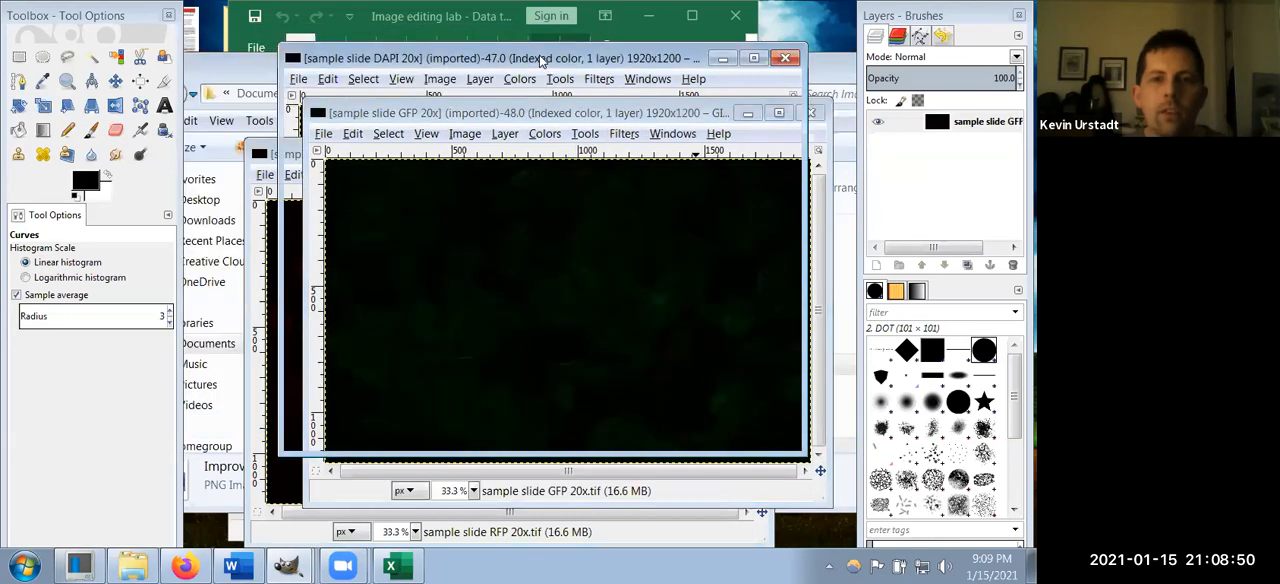
Step: Move the DAPI and GFP image windows apart to examine the separate slide images, and bring DAPI back to the front
drag(540, 62, 462, 60)
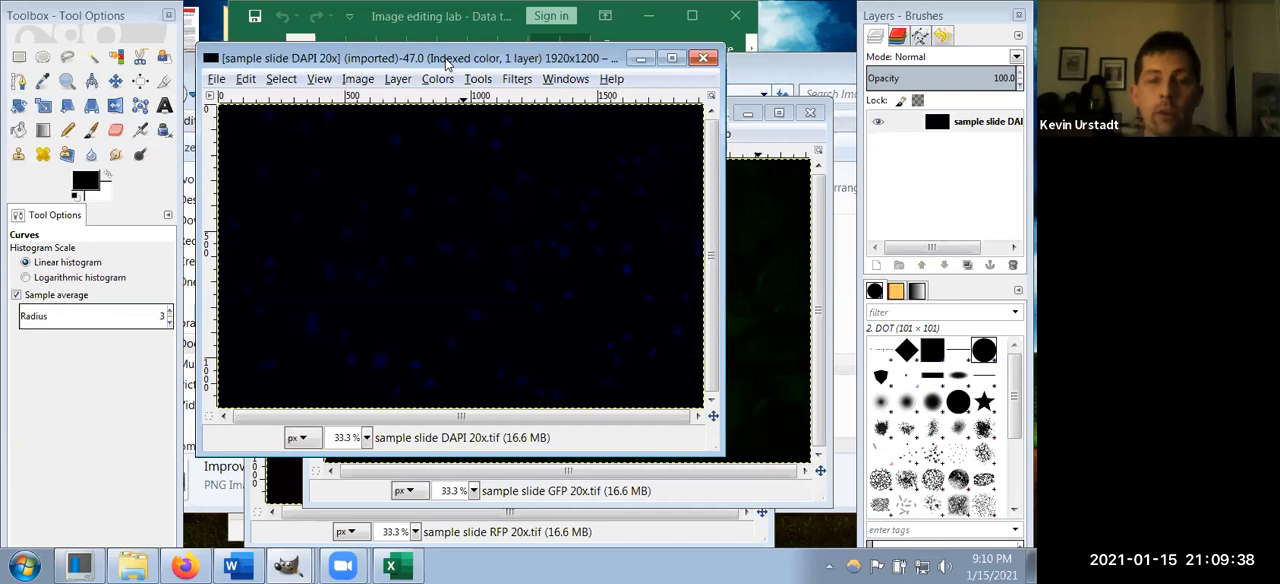
drag(448, 64, 308, 67)
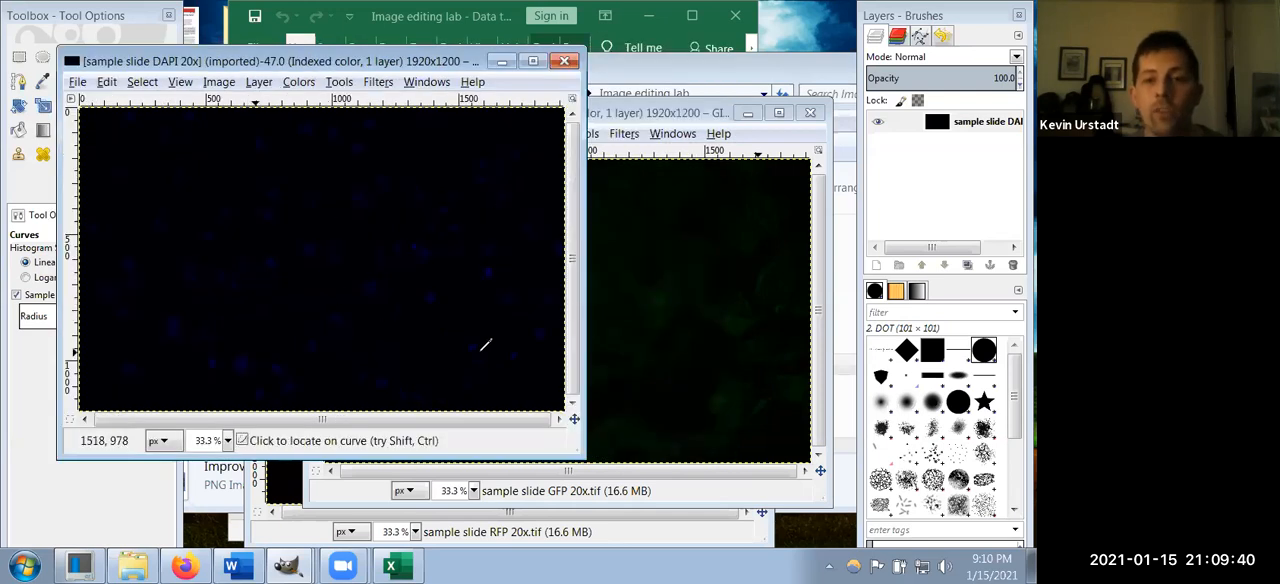
click(651, 112)
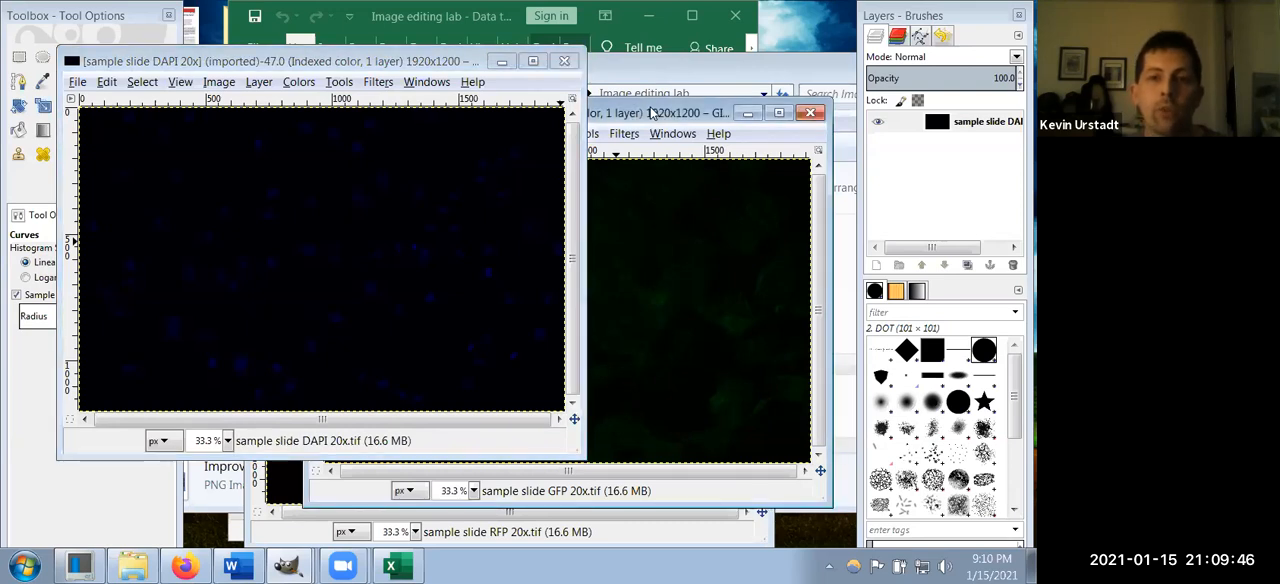
drag(651, 113, 618, 132)
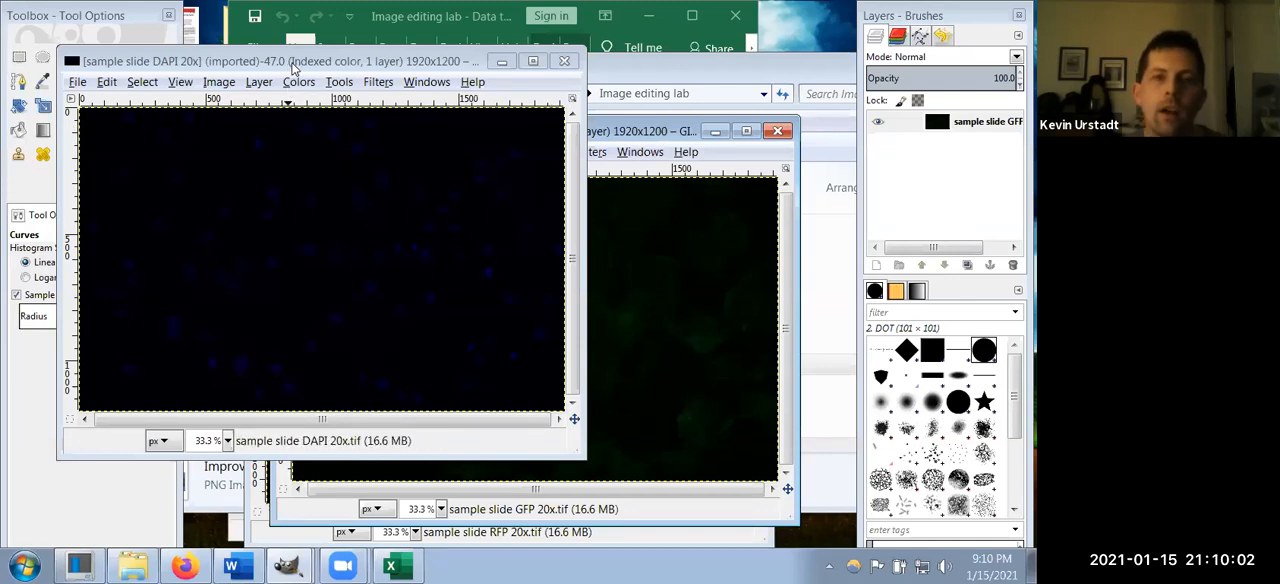
click(260, 68)
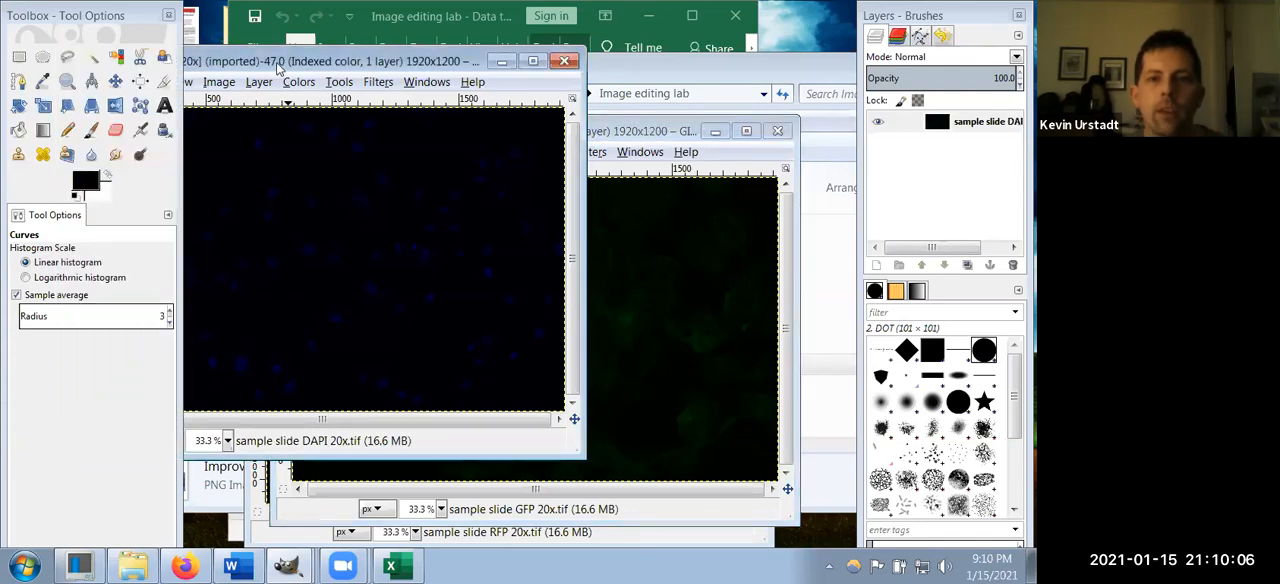
drag(278, 66, 449, 79)
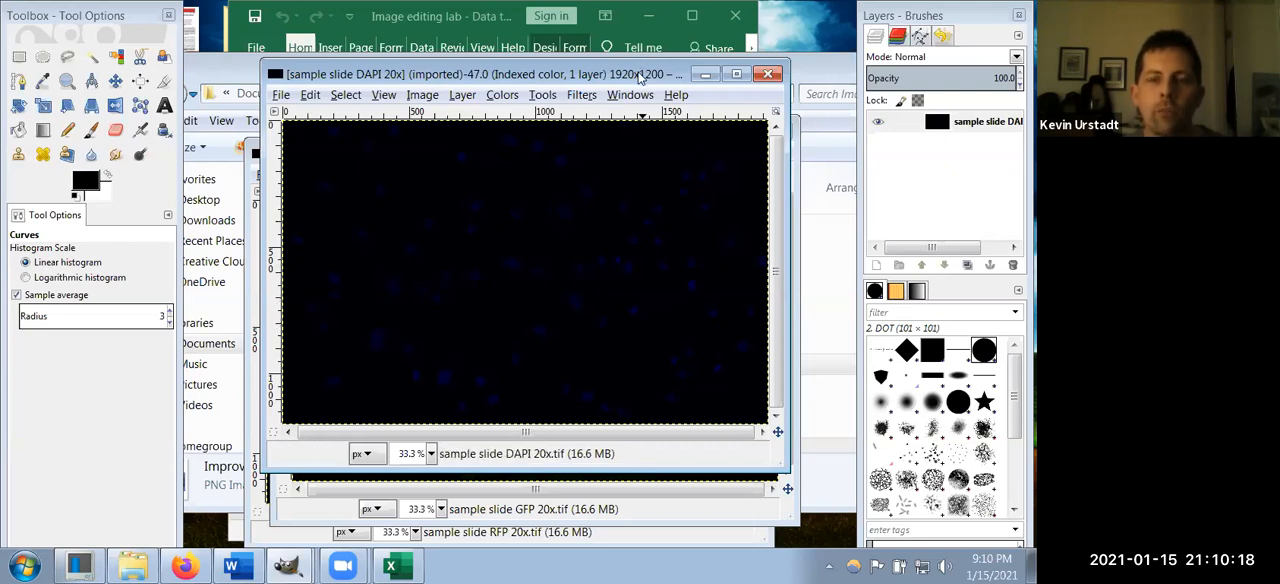
drag(637, 78, 239, 108)
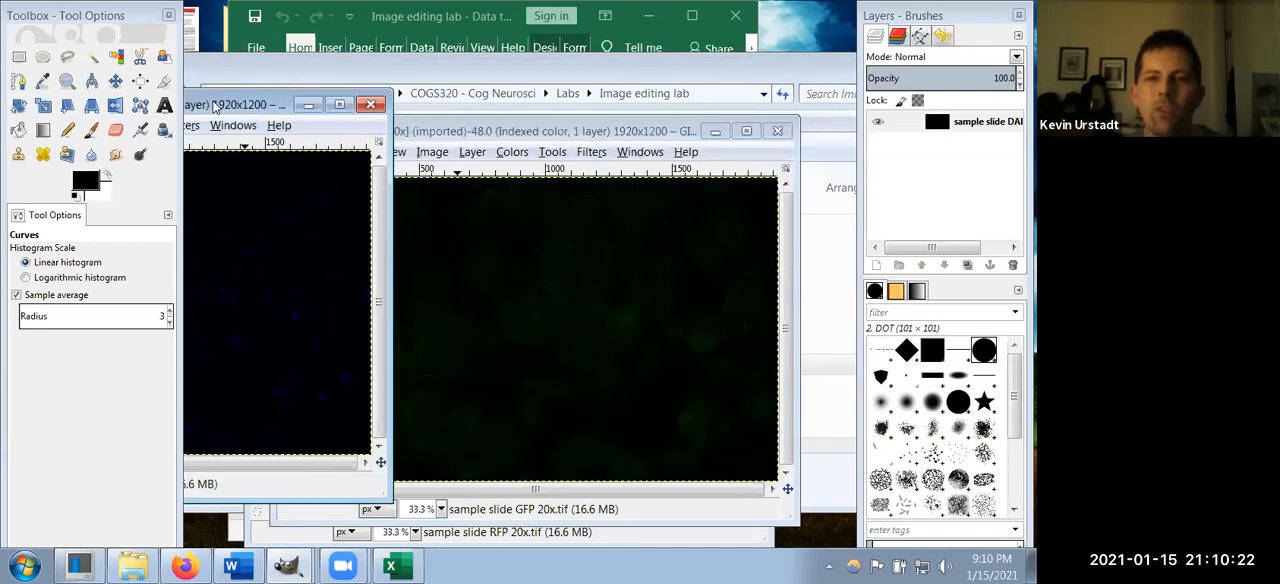
drag(215, 107, 606, 82)
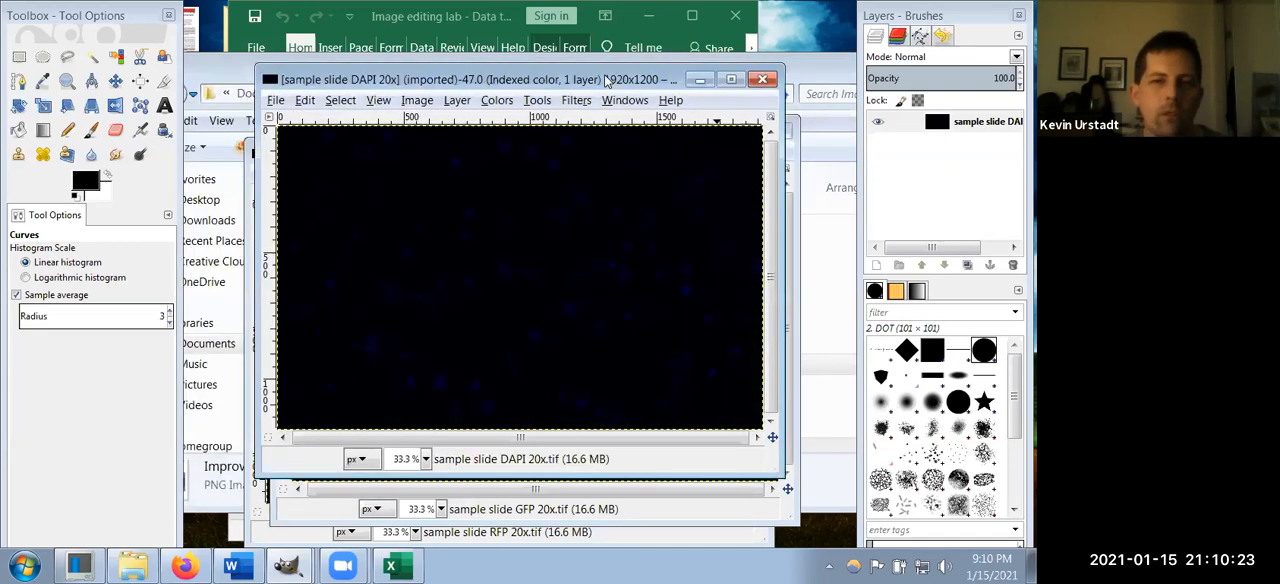
Step: Check whether the Compose color component command is available for the indexed DAPI image
click(497, 101)
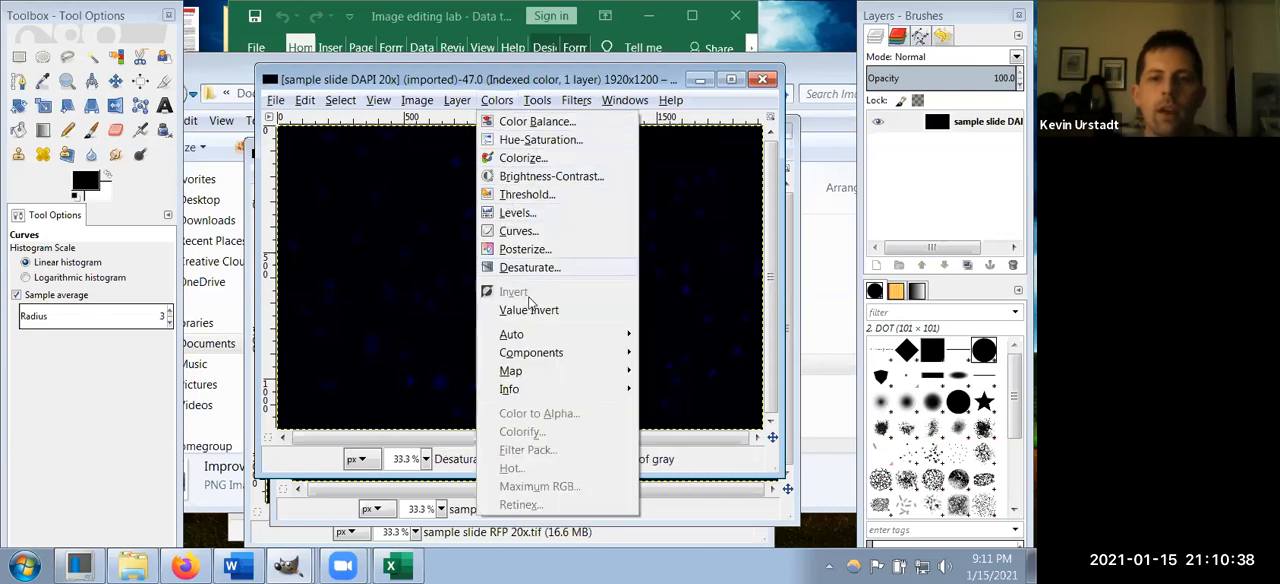
mouse_move(528, 360)
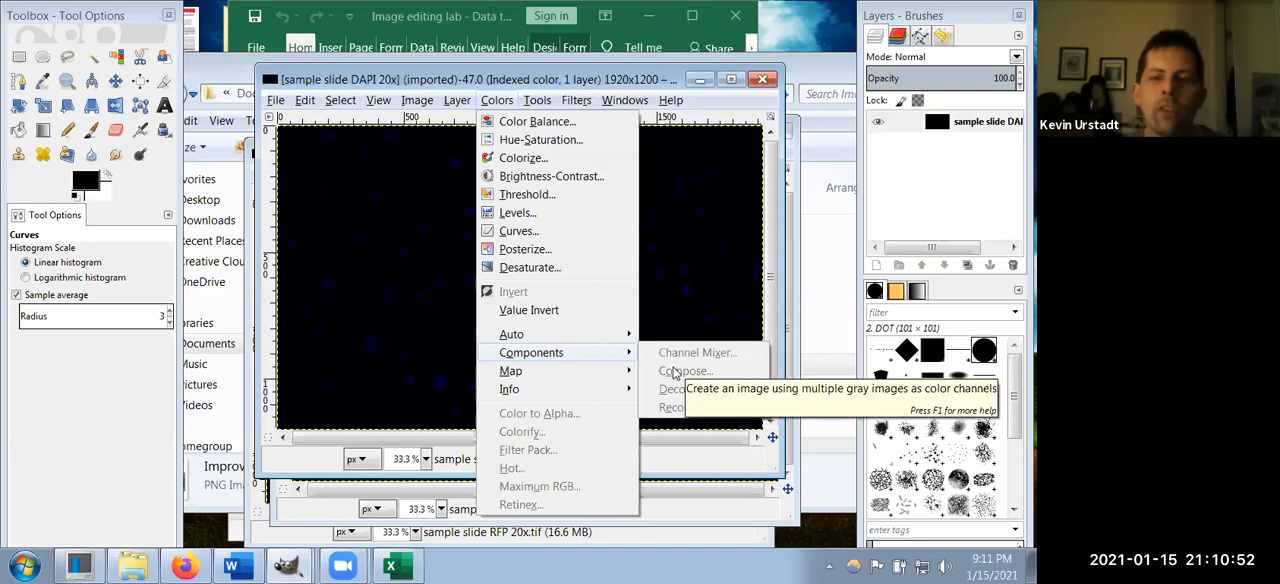
click(488, 81)
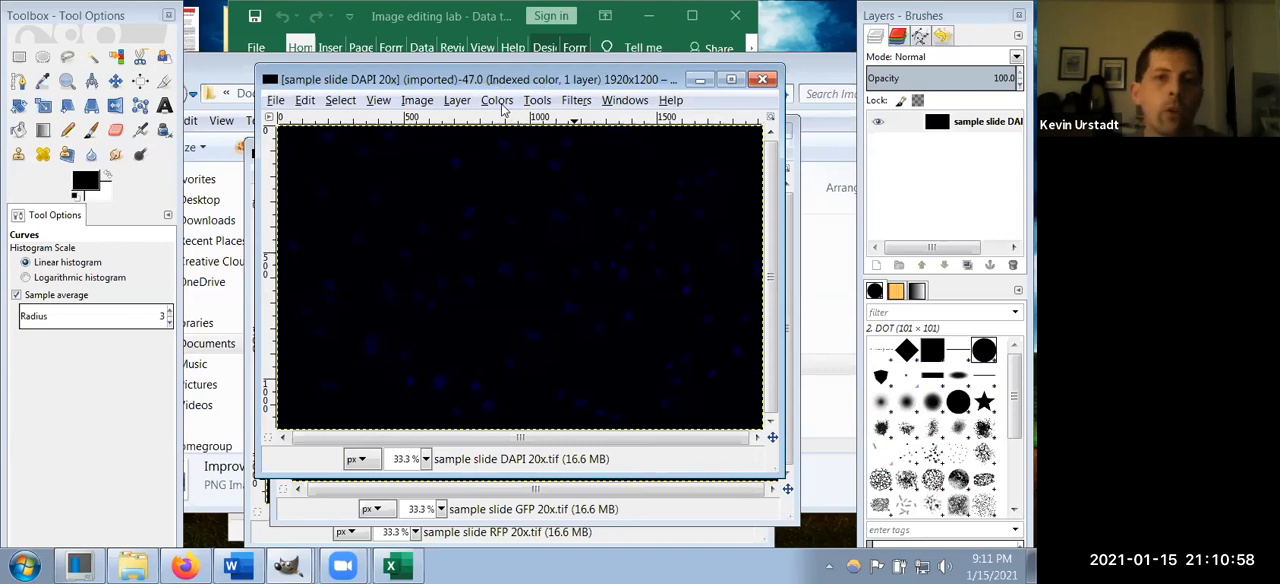
Step: Convert the DAPI slide image to grayscale mode
click(416, 104)
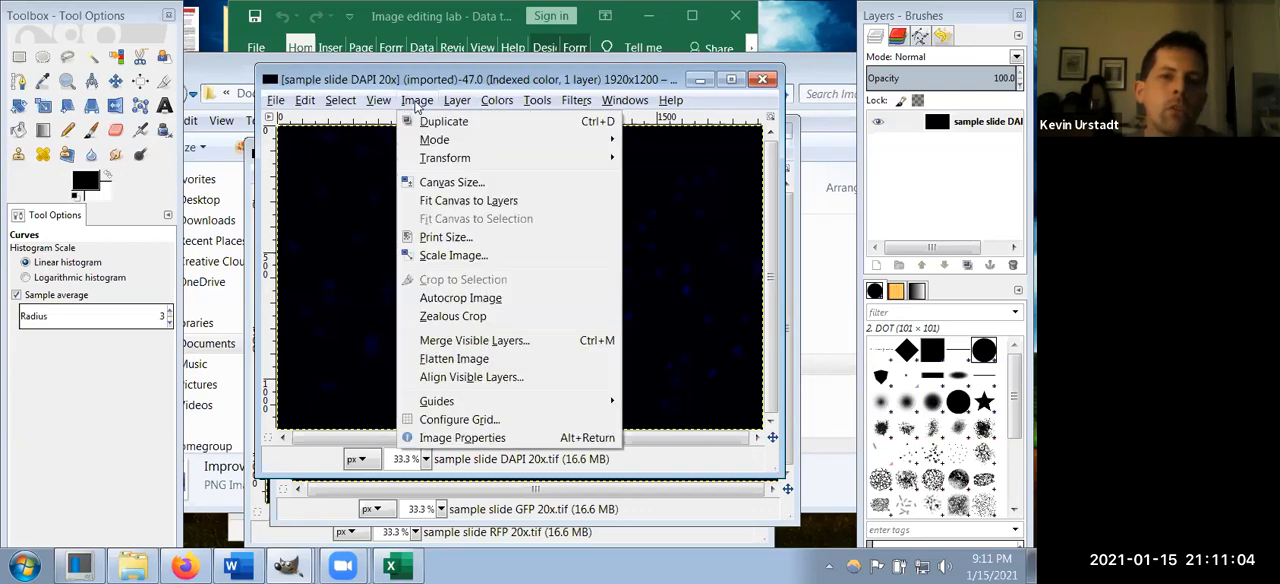
mouse_move(438, 145)
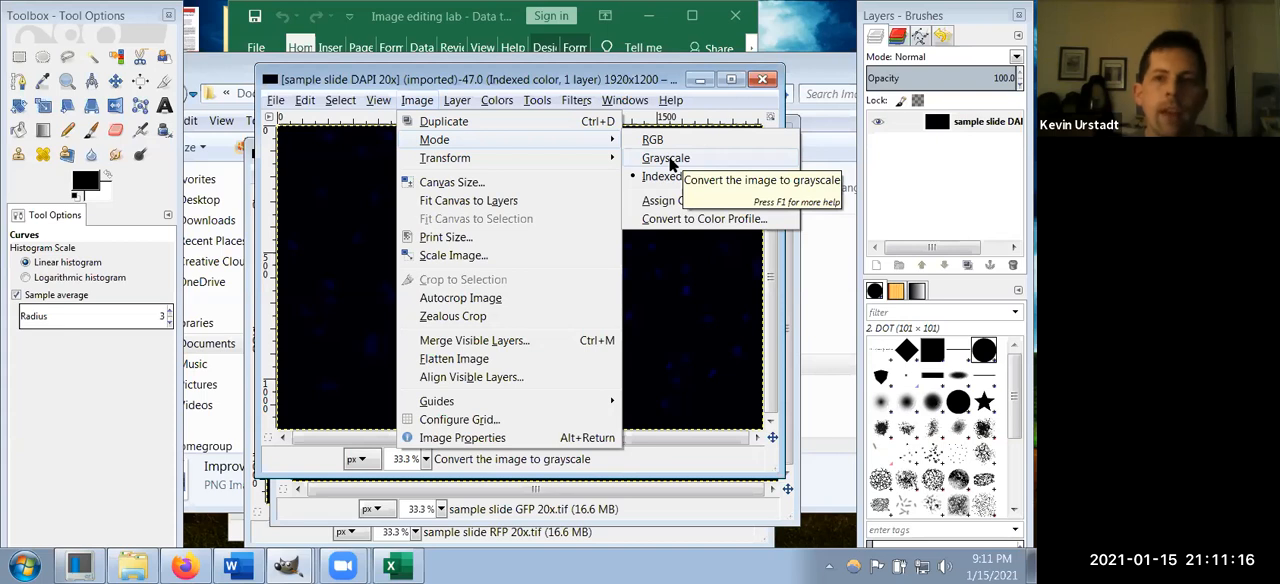
click(675, 163)
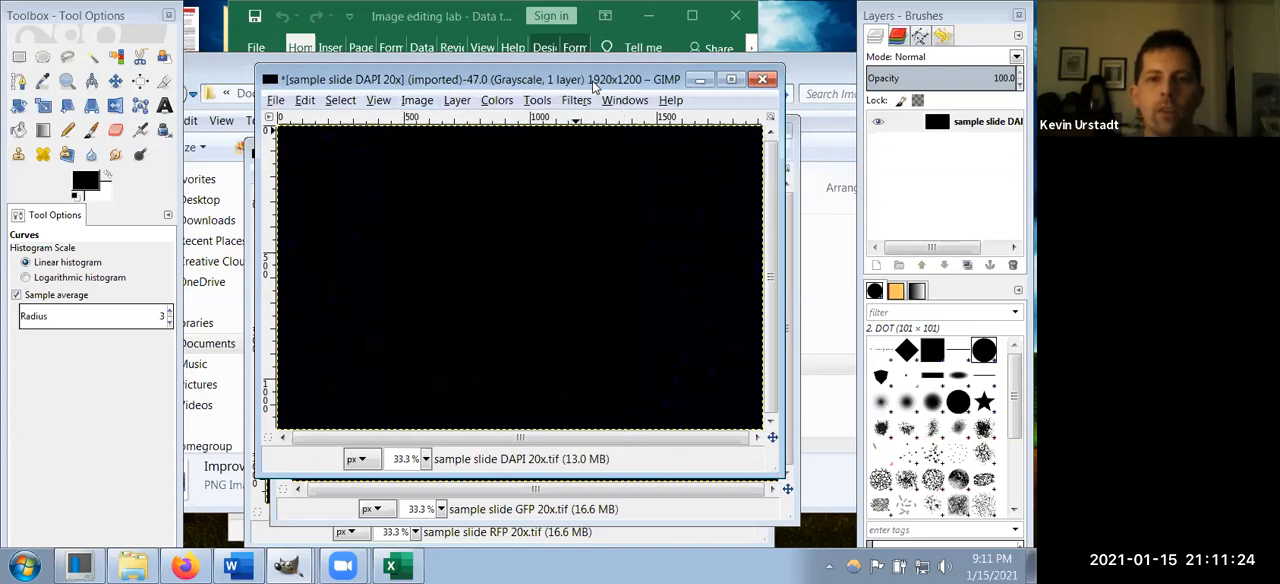
Step: Move the DAPI window aside and convert the GFP slide image to grayscale mode
drag(591, 81, 159, 96)
drag(474, 131, 530, 104)
click(494, 131)
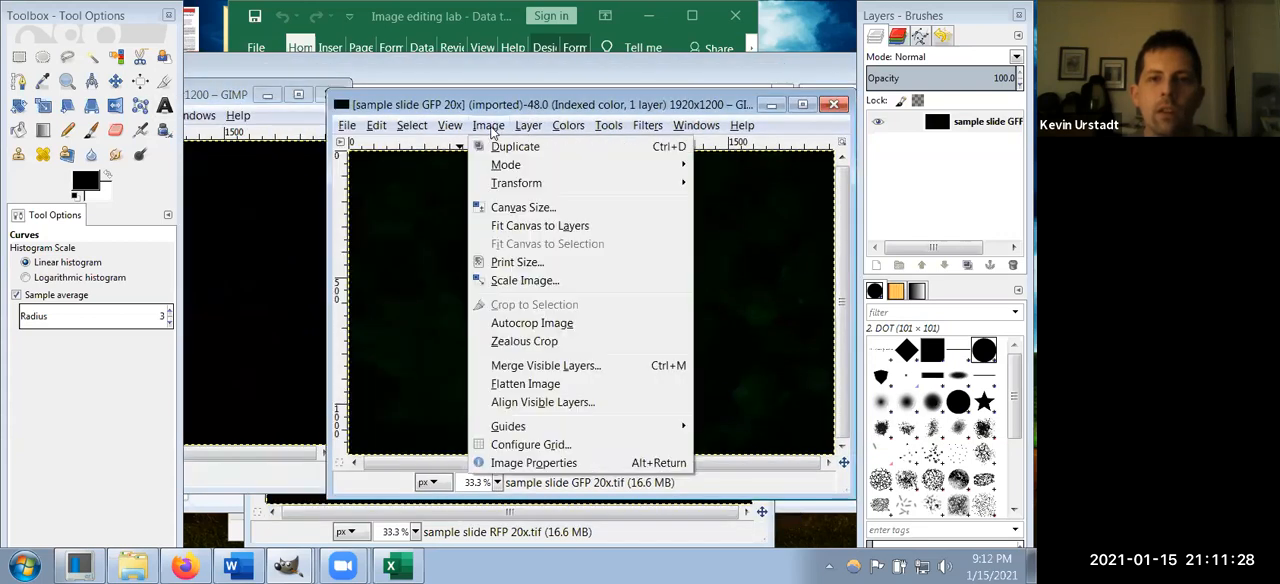
mouse_move(535, 166)
click(758, 188)
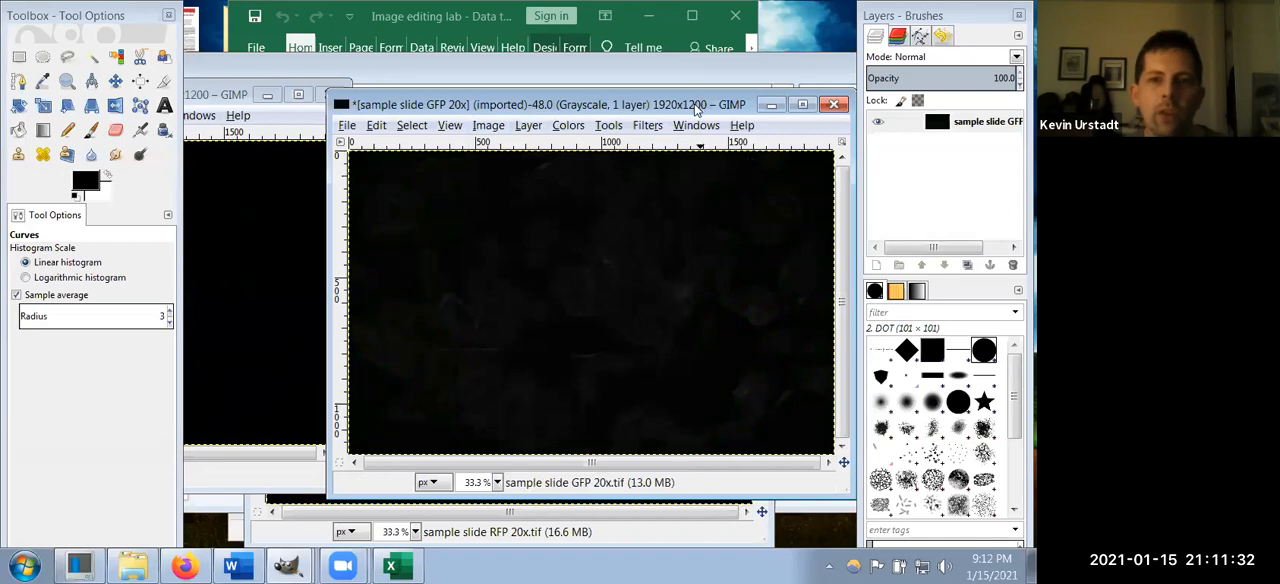
Step: Move the GFP window aside and convert the RFP slide image to grayscale mode
drag(695, 105, 319, 103)
drag(574, 151, 637, 89)
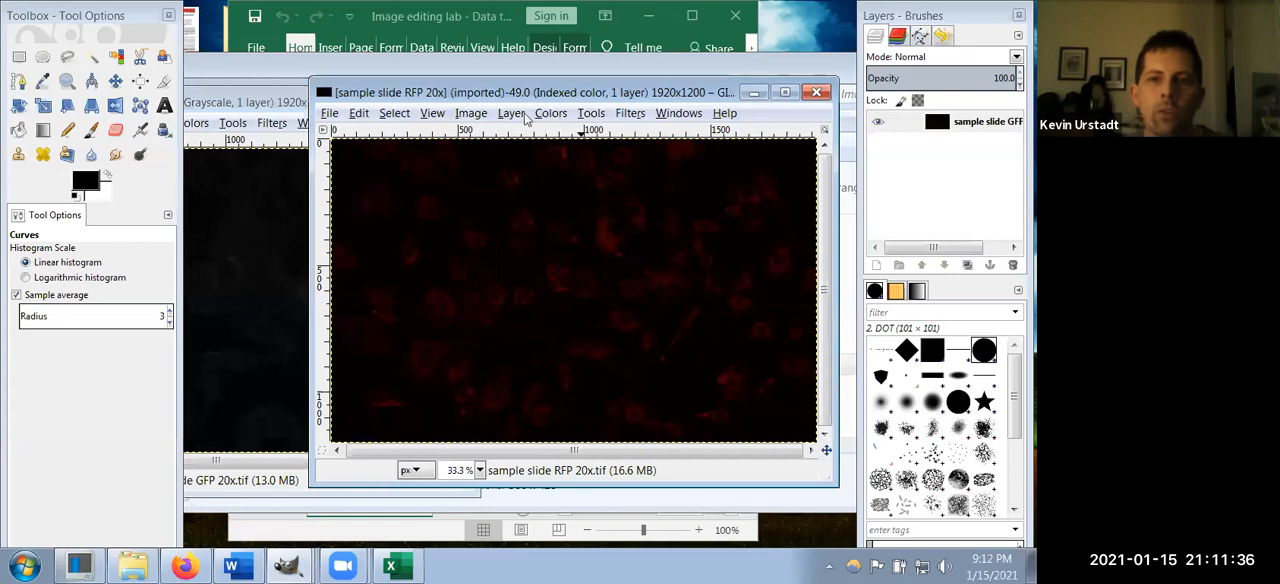
click(551, 113)
click(471, 113)
mouse_move(546, 158)
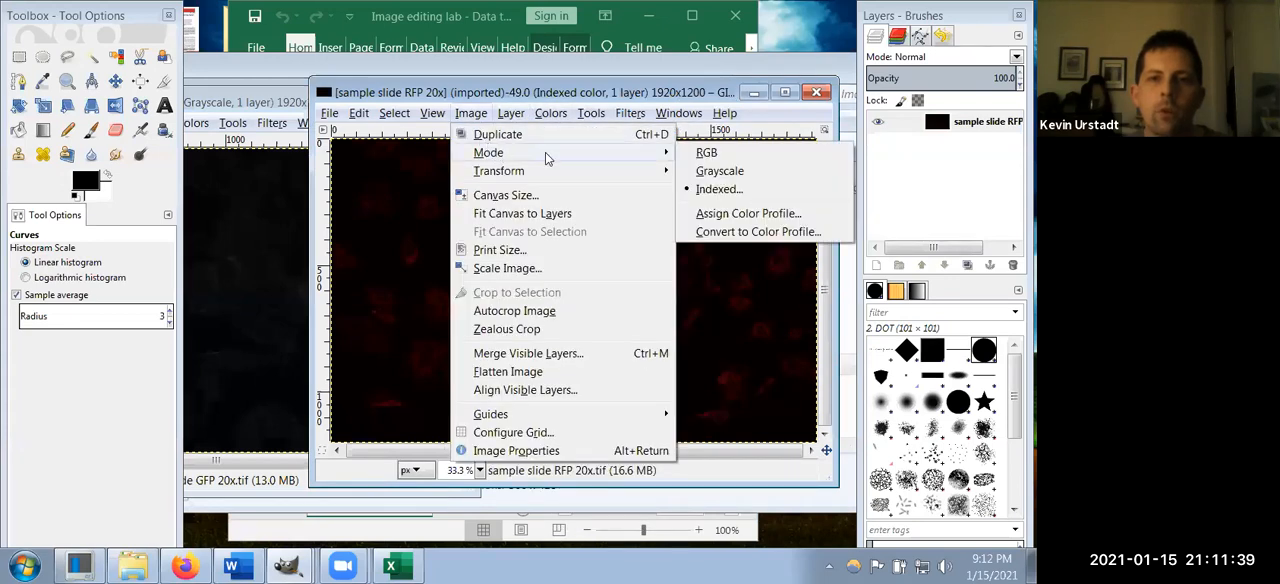
click(715, 171)
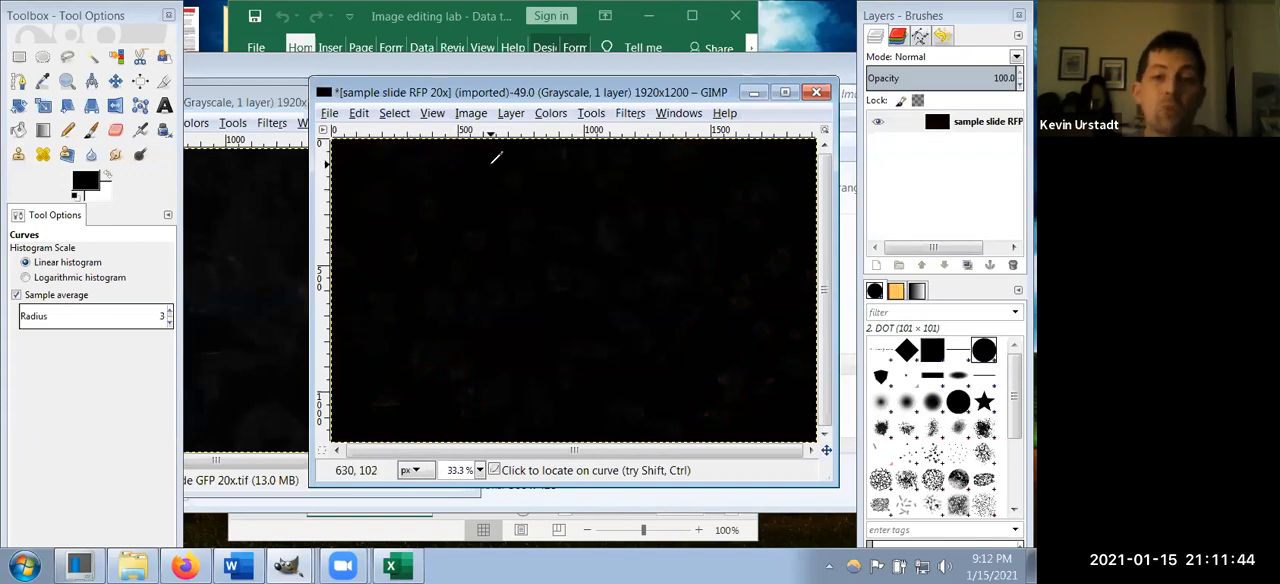
Step: Compose an RGB image using the RFP slide for red, the GFP slide for green and the DAPI slide for blue
click(552, 114)
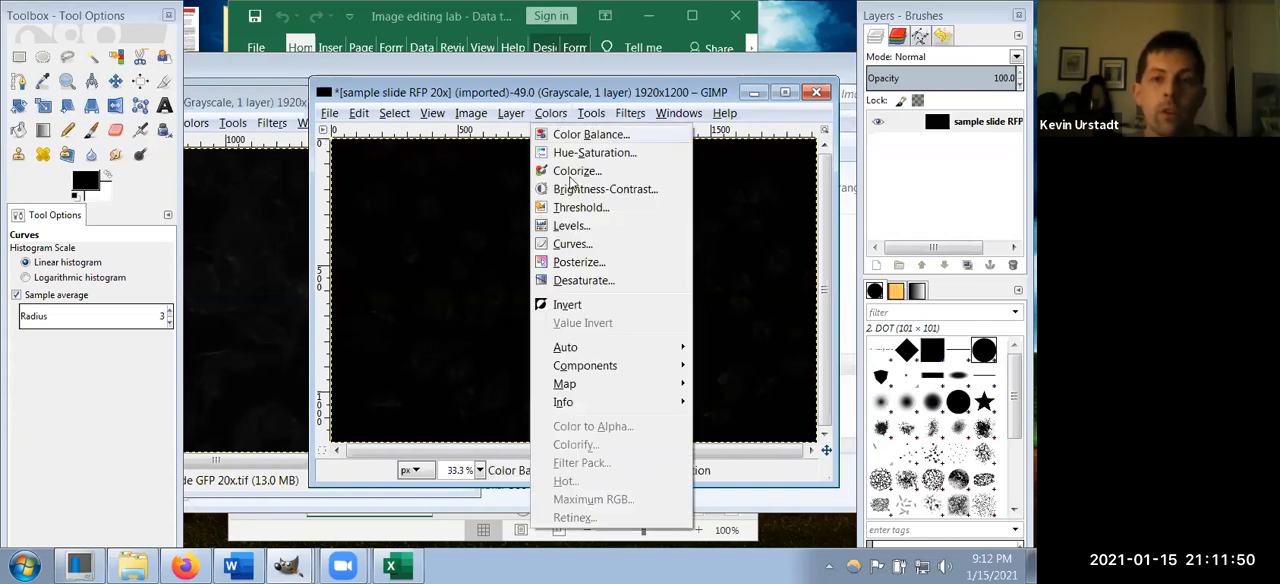
mouse_move(617, 370)
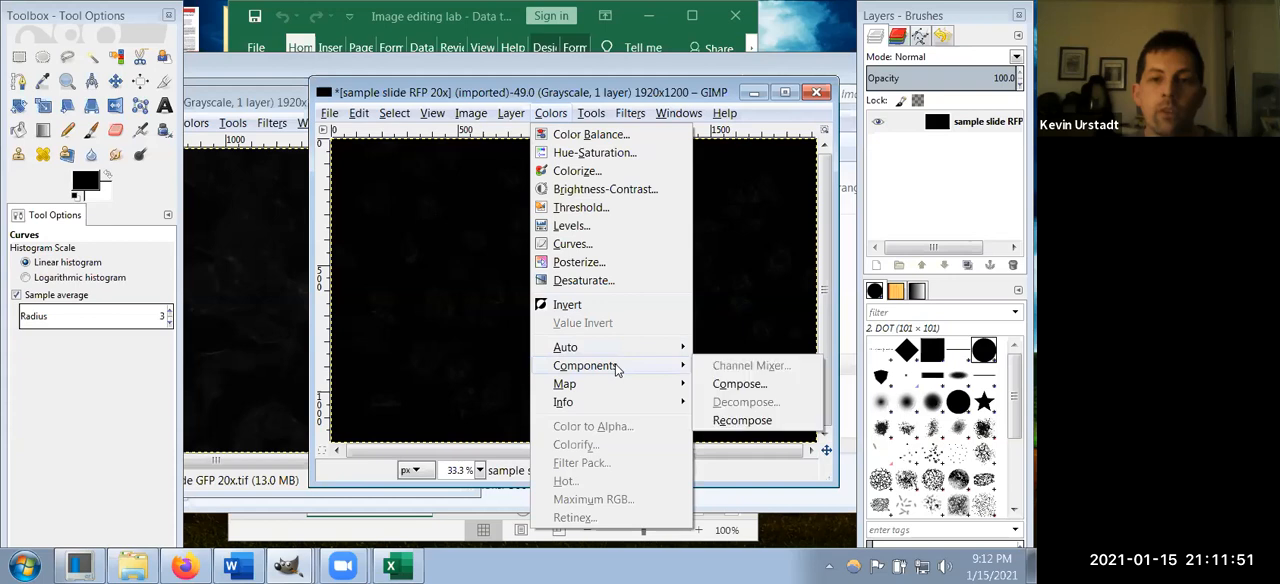
click(739, 382)
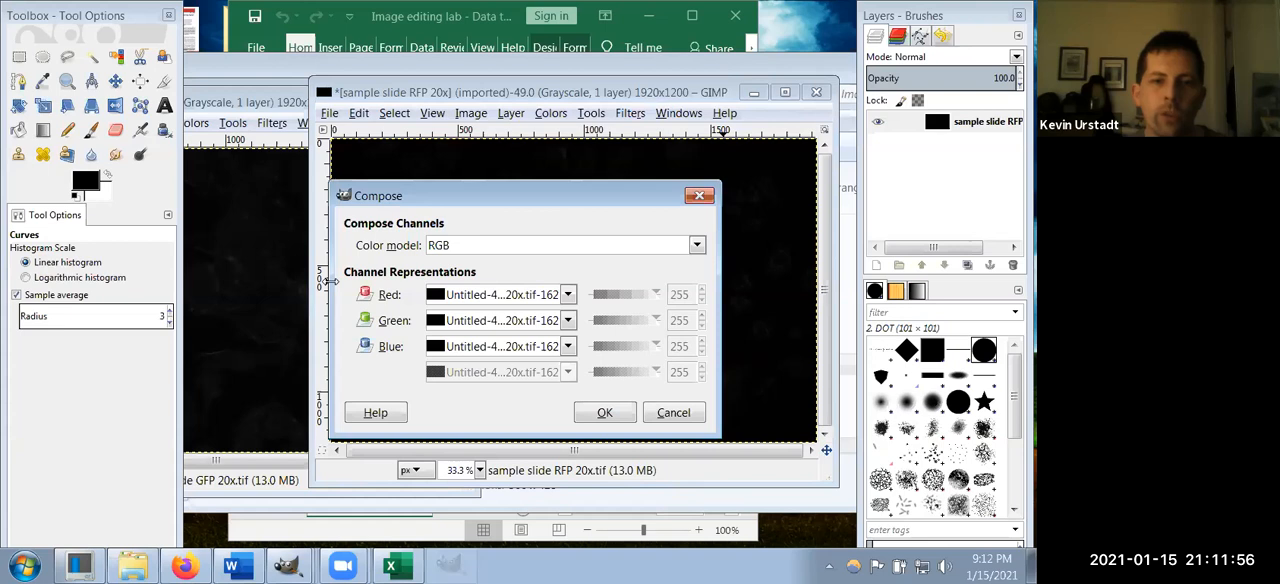
drag(329, 283, 35, 258)
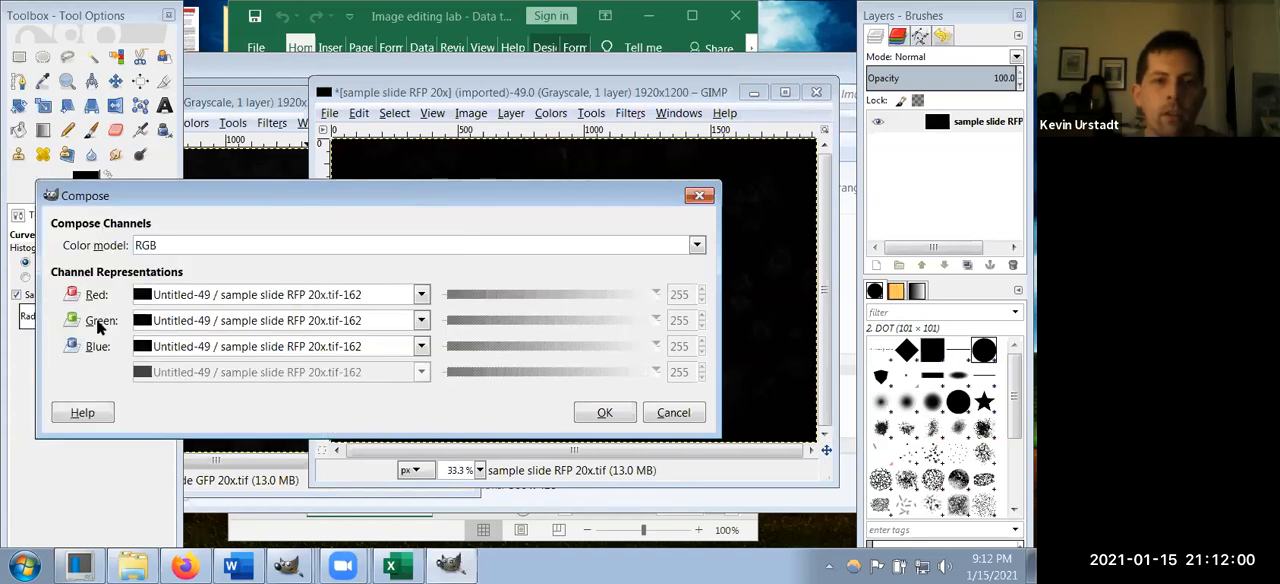
click(421, 321)
click(350, 373)
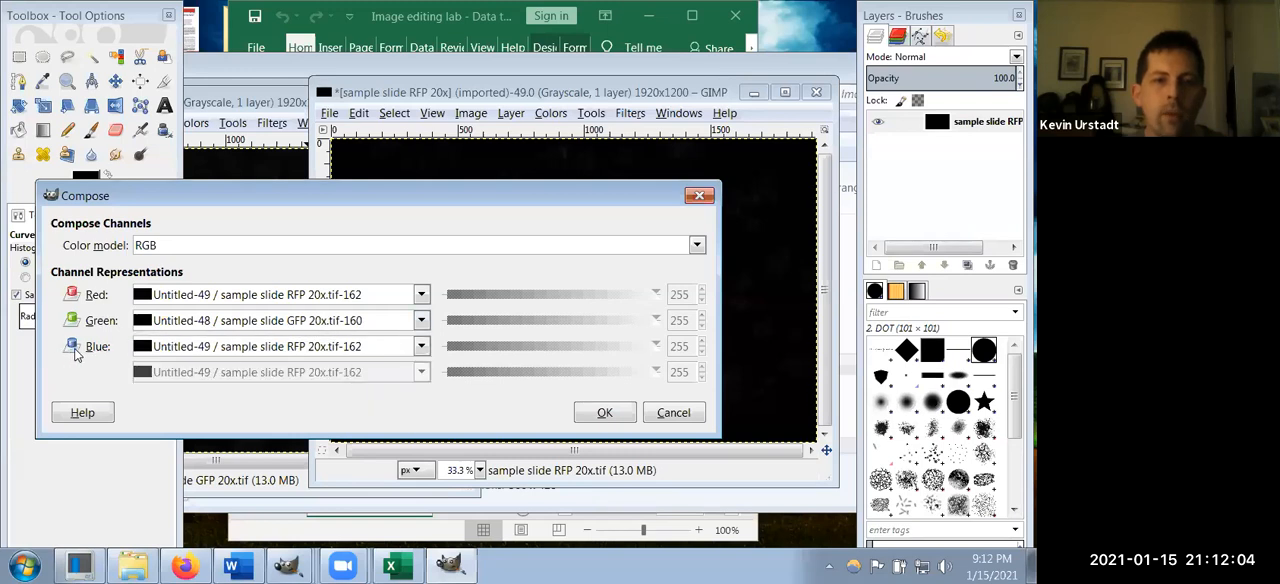
click(313, 352)
click(306, 413)
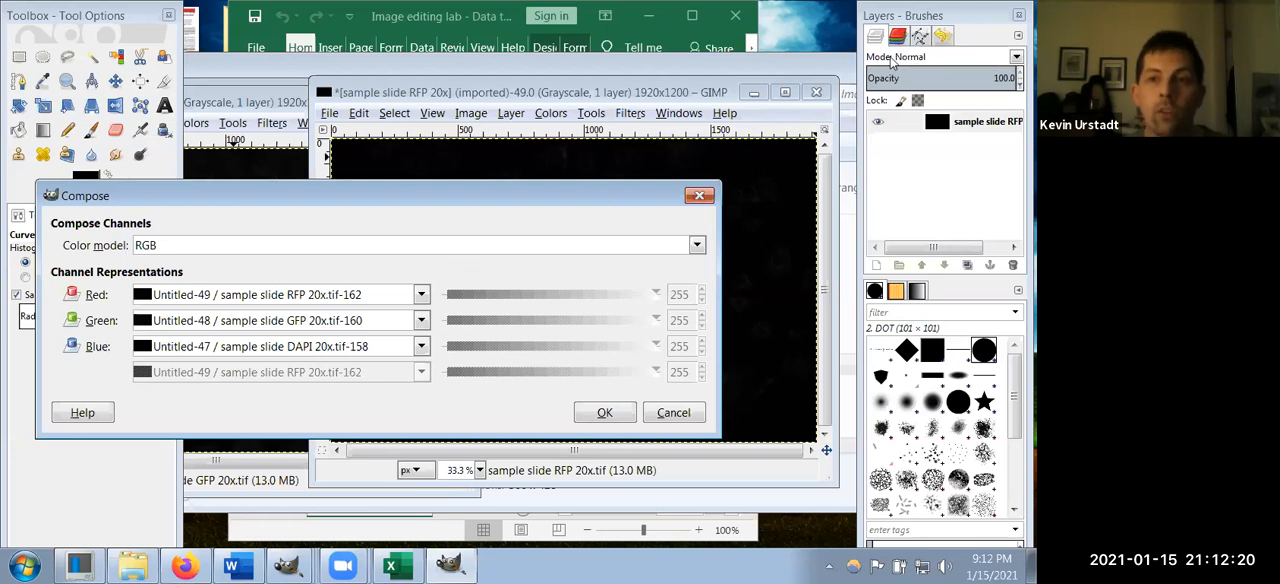
click(604, 415)
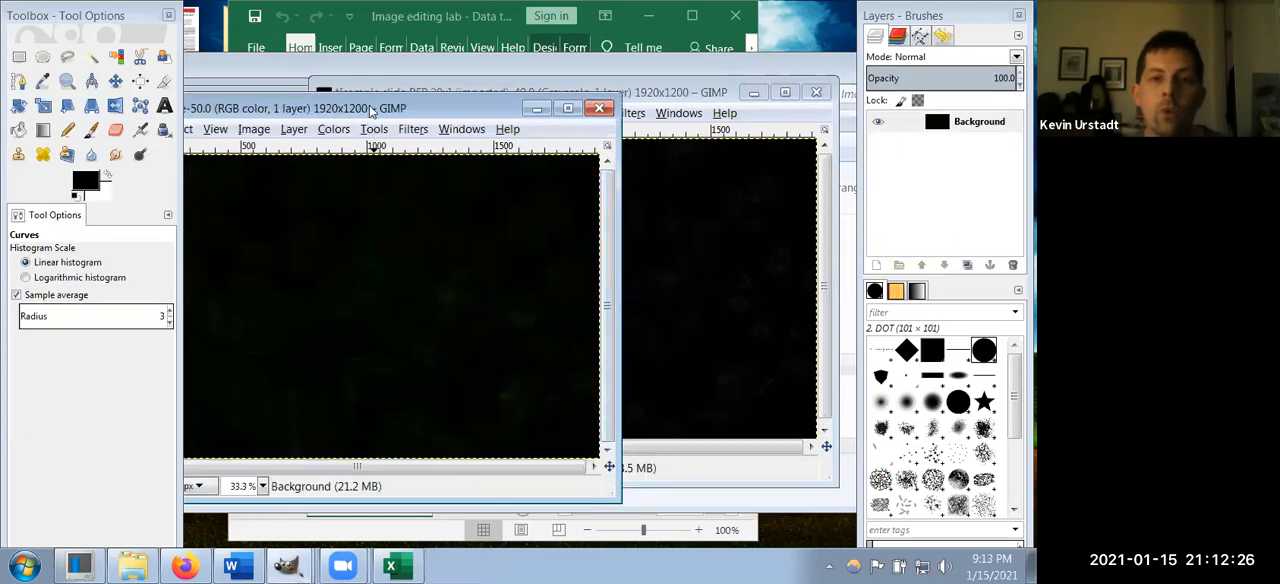
Step: Move the composed RGB image window clear of the toolbox, leaving free space beside the image
drag(370, 108, 417, 123)
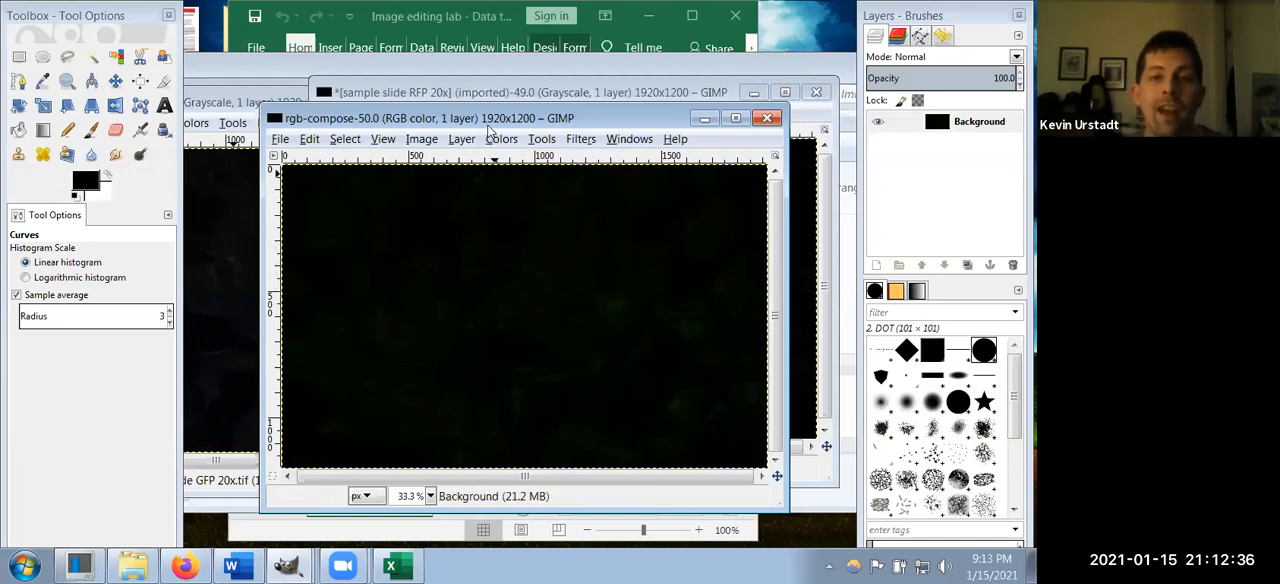
drag(490, 122, 476, 67)
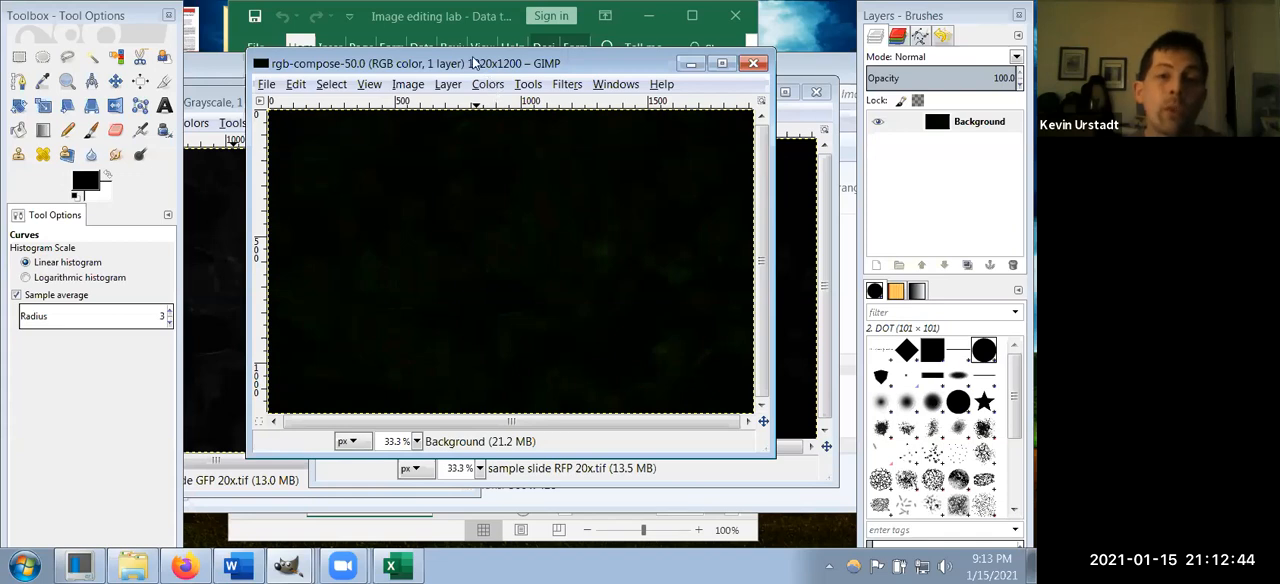
drag(473, 63, 425, 63)
click(439, 84)
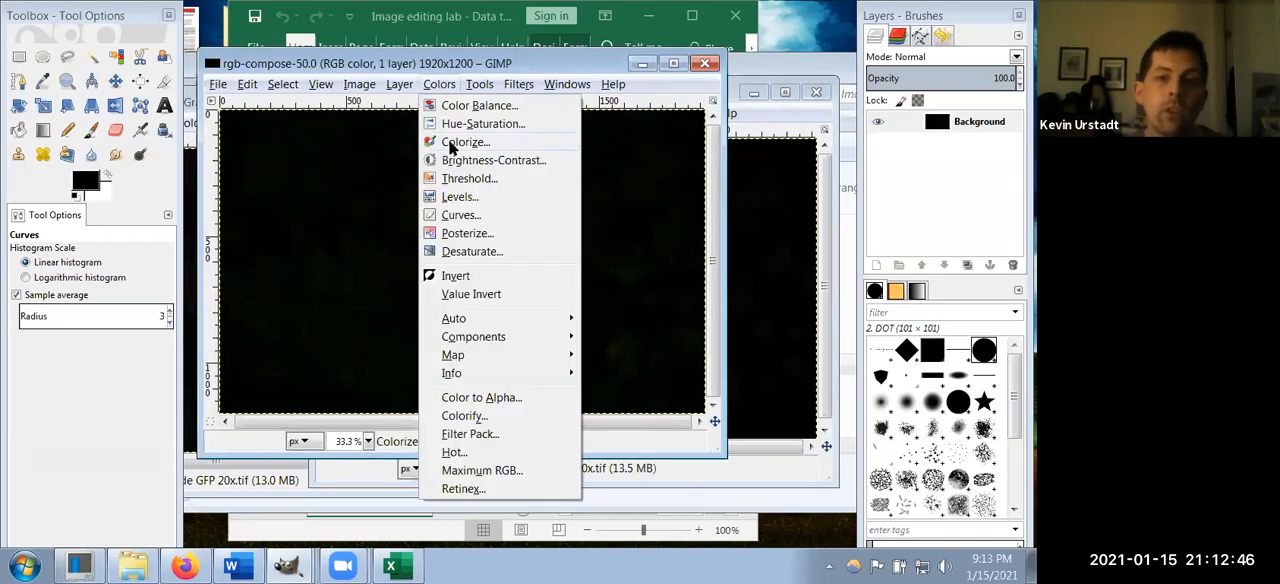
click(468, 214)
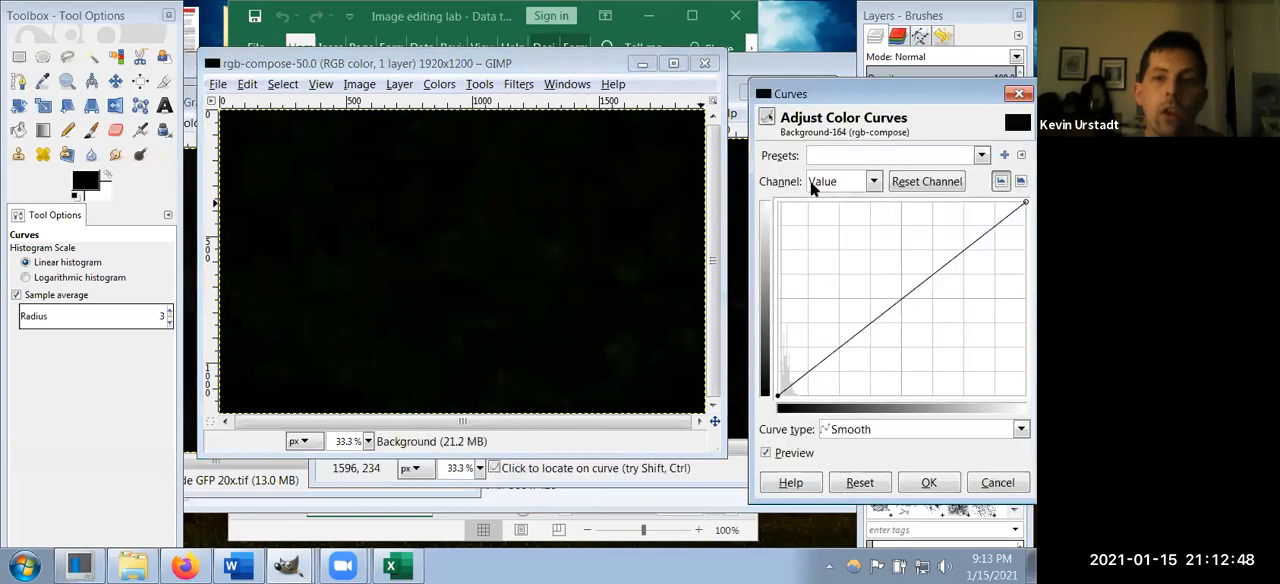
click(874, 181)
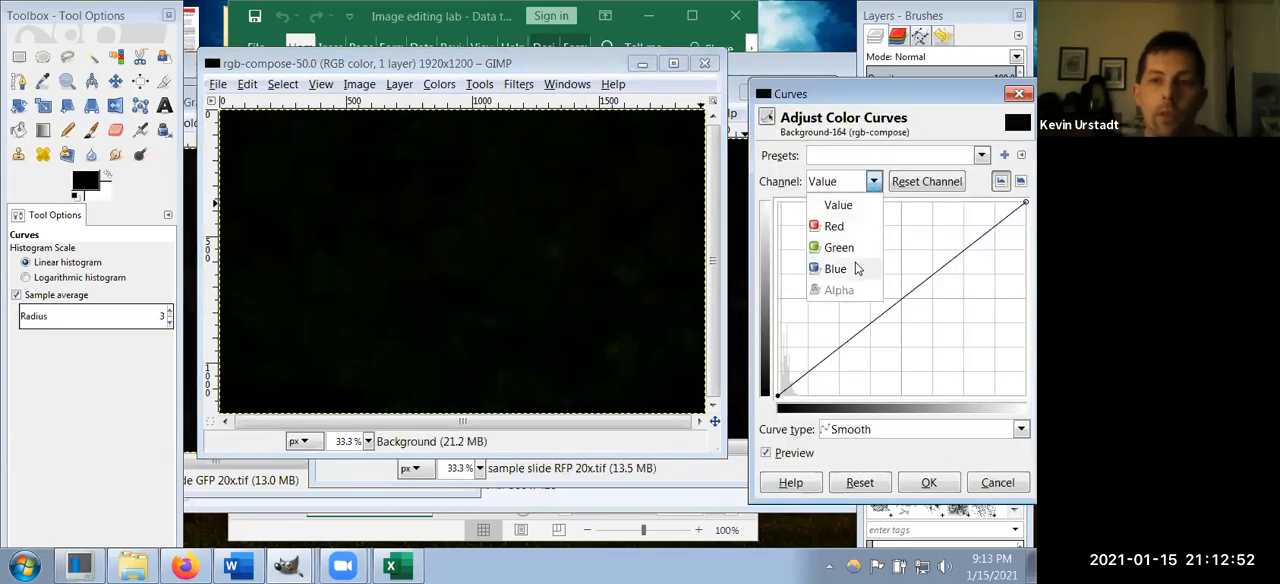
click(902, 96)
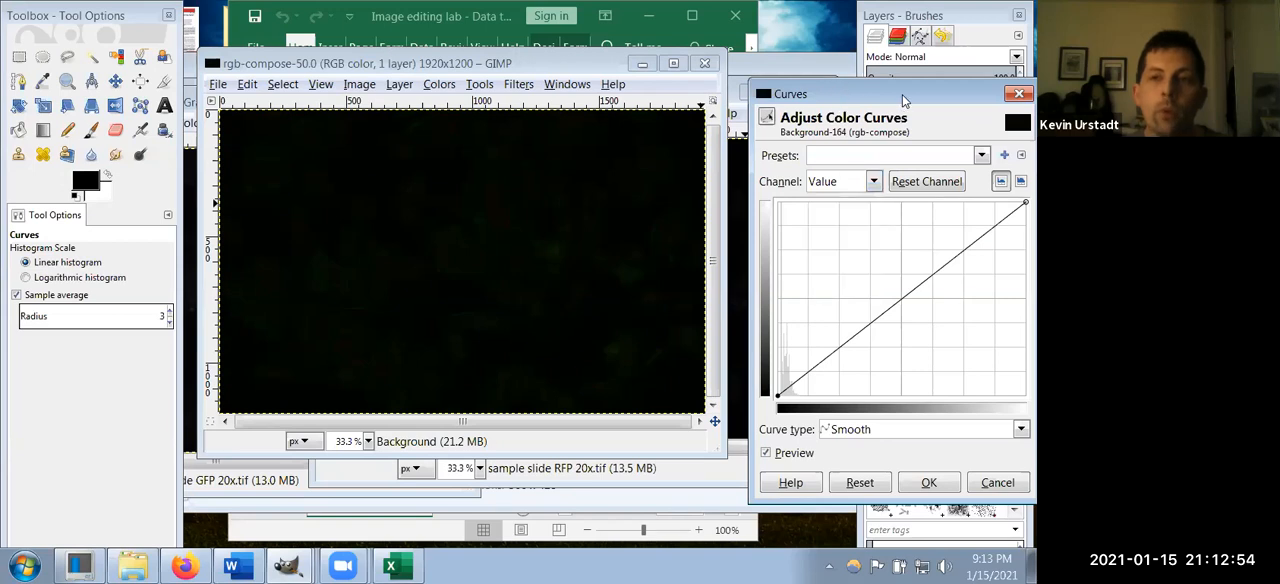
click(1019, 93)
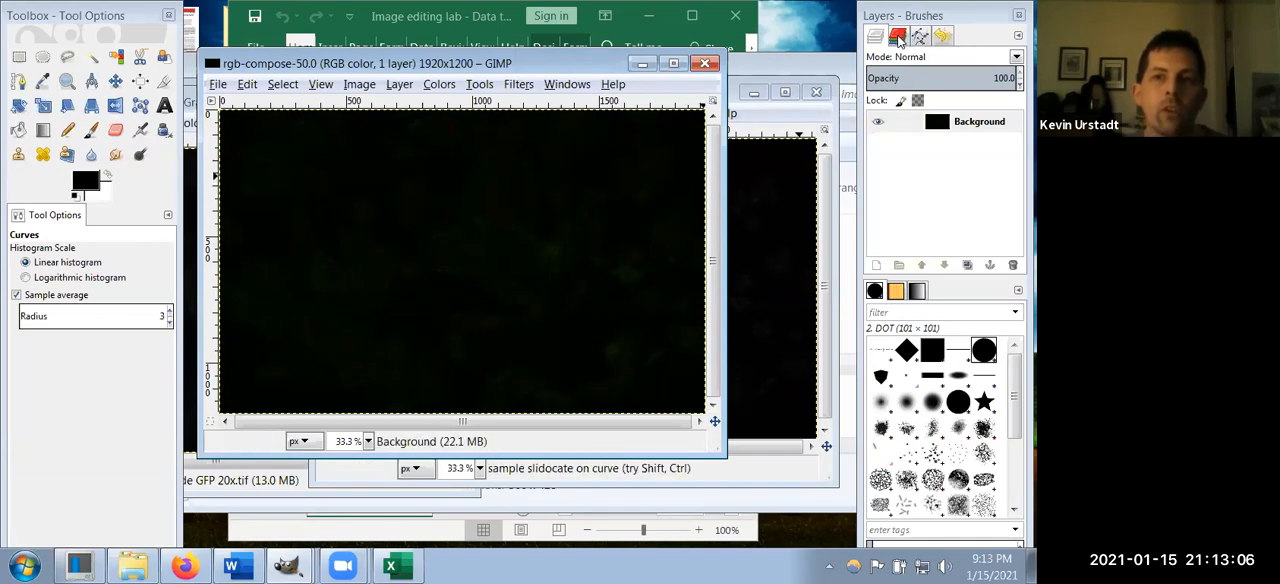
Step: Show the composed image's channels and hide Red and Green, leaving only Blue displayed
click(898, 37)
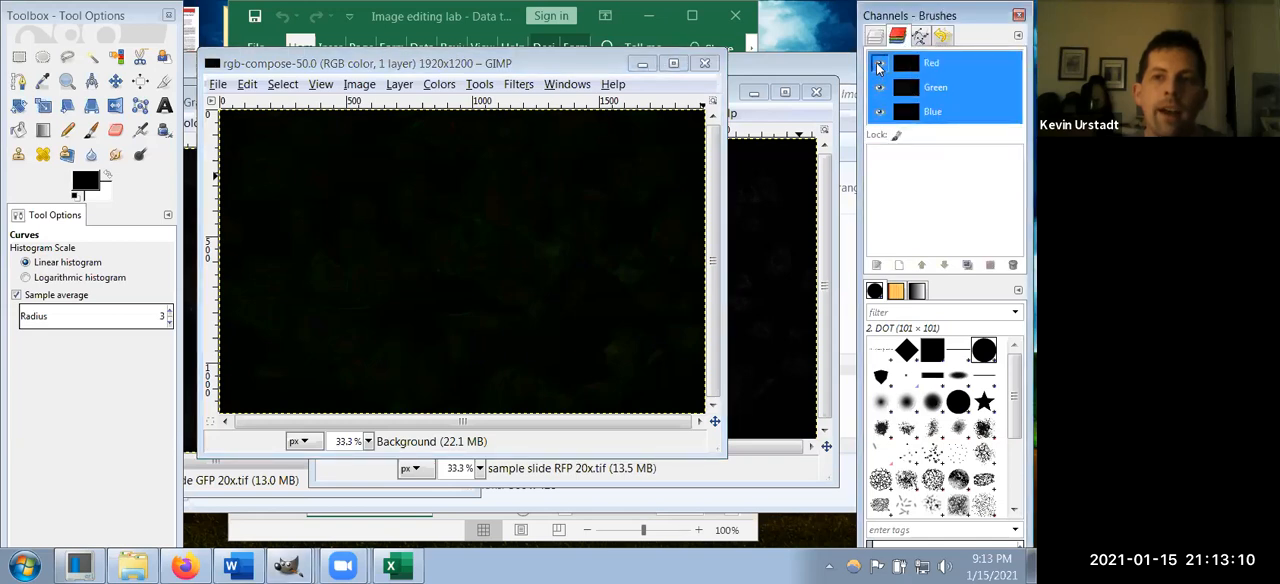
click(878, 66)
click(879, 88)
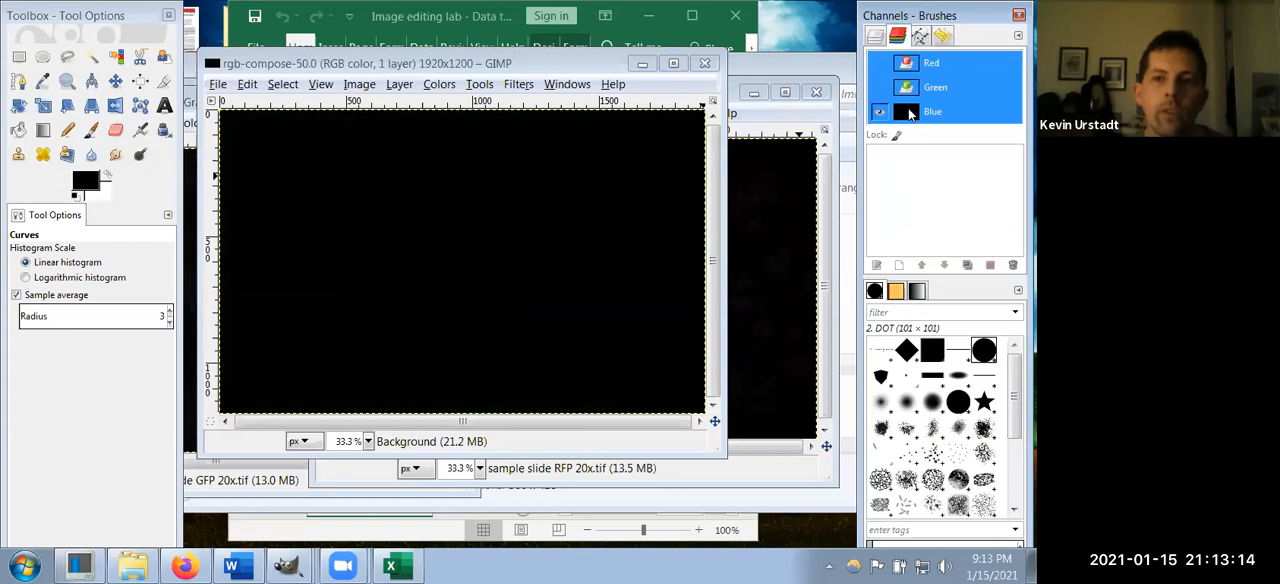
Step: Brighten the blue channel with Curves, raising the dark end of its curve steeply to nearly full output at about x 4
click(437, 85)
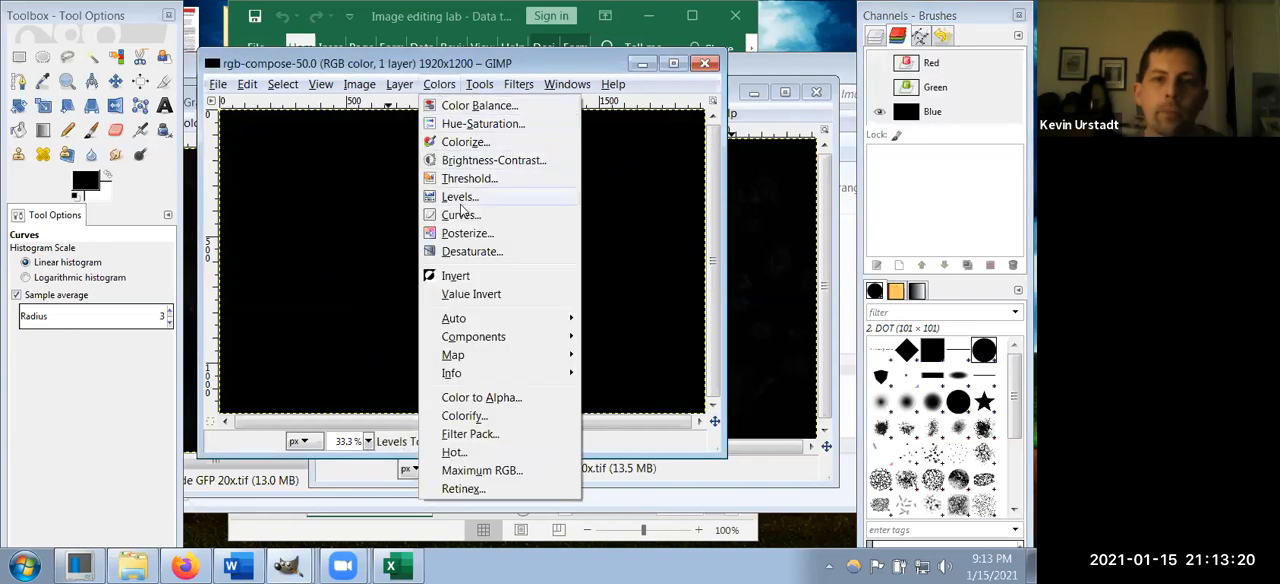
click(462, 215)
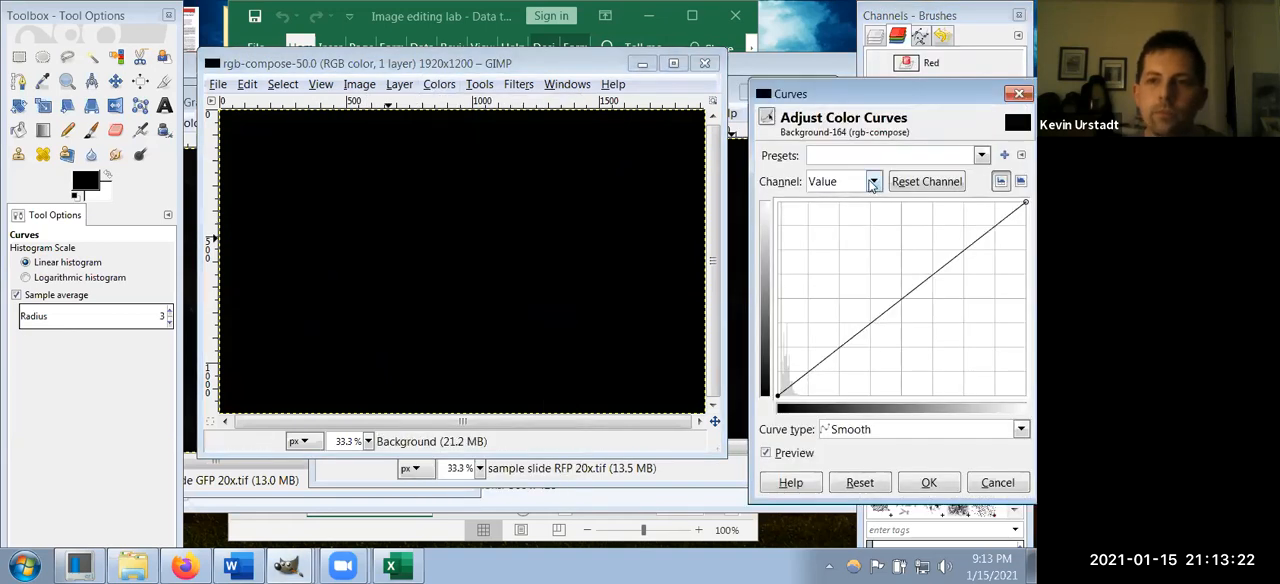
click(874, 181)
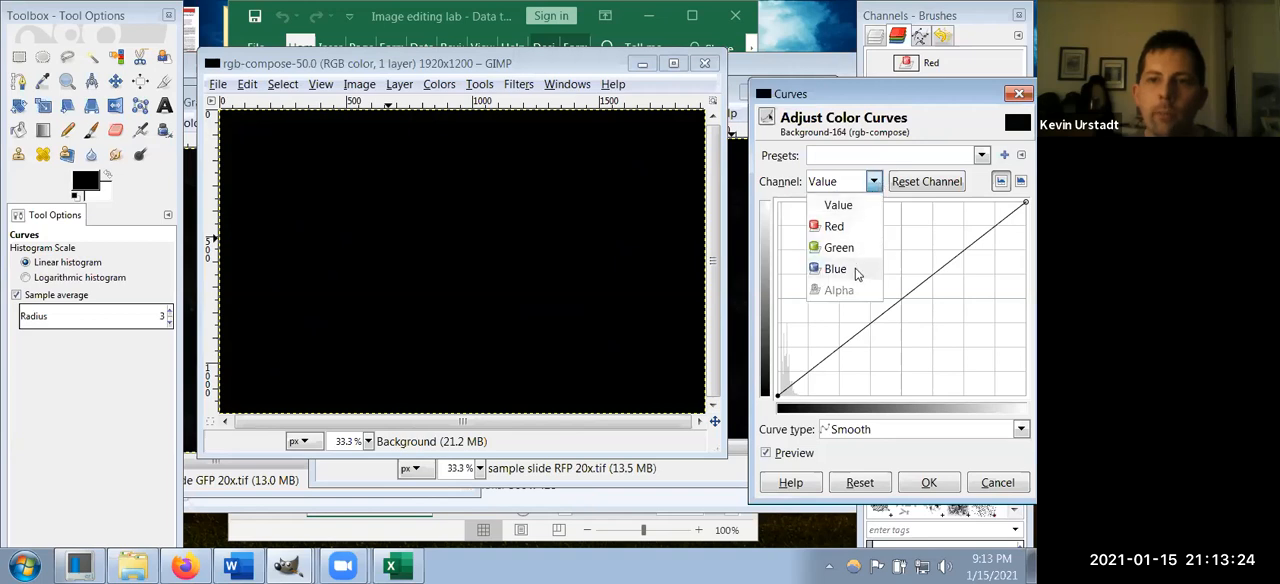
click(822, 266)
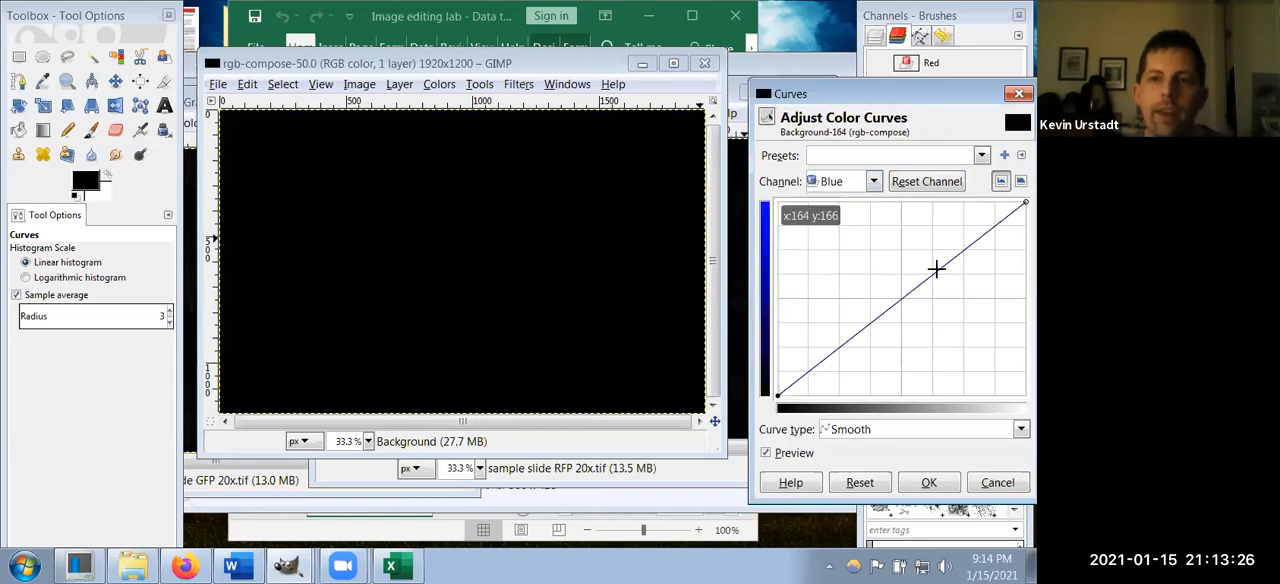
drag(912, 289, 781, 193)
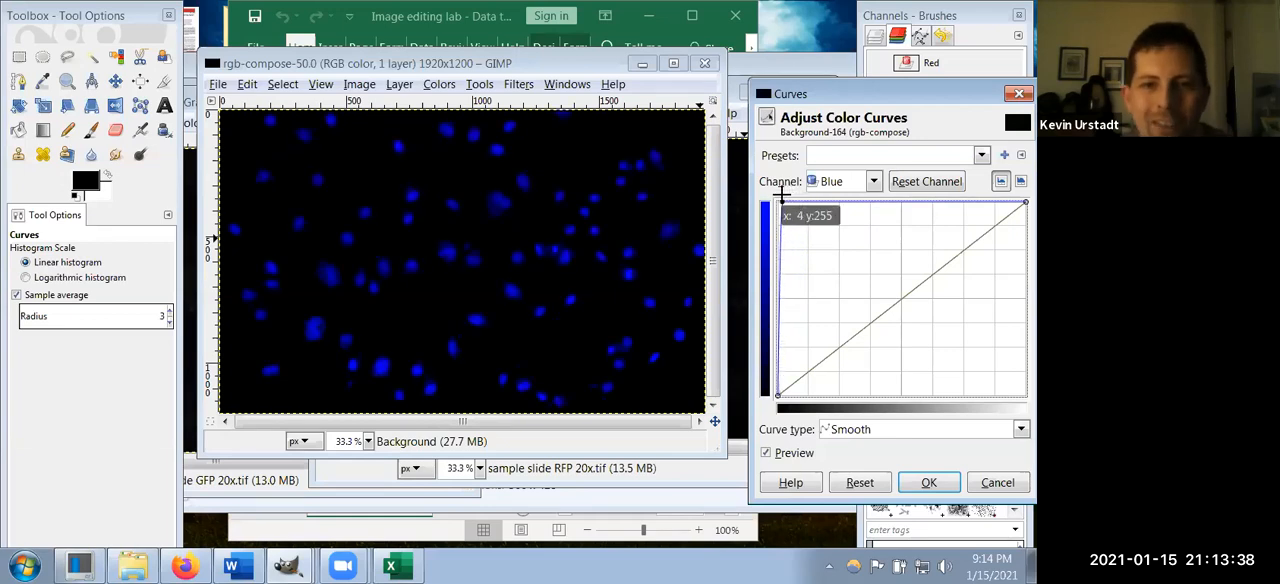
mouse_move(782, 193)
mouse_down()
mouse_move(787, 232)
mouse_move(829, 249)
mouse_move(783, 262)
mouse_move(784, 208)
mouse_up()
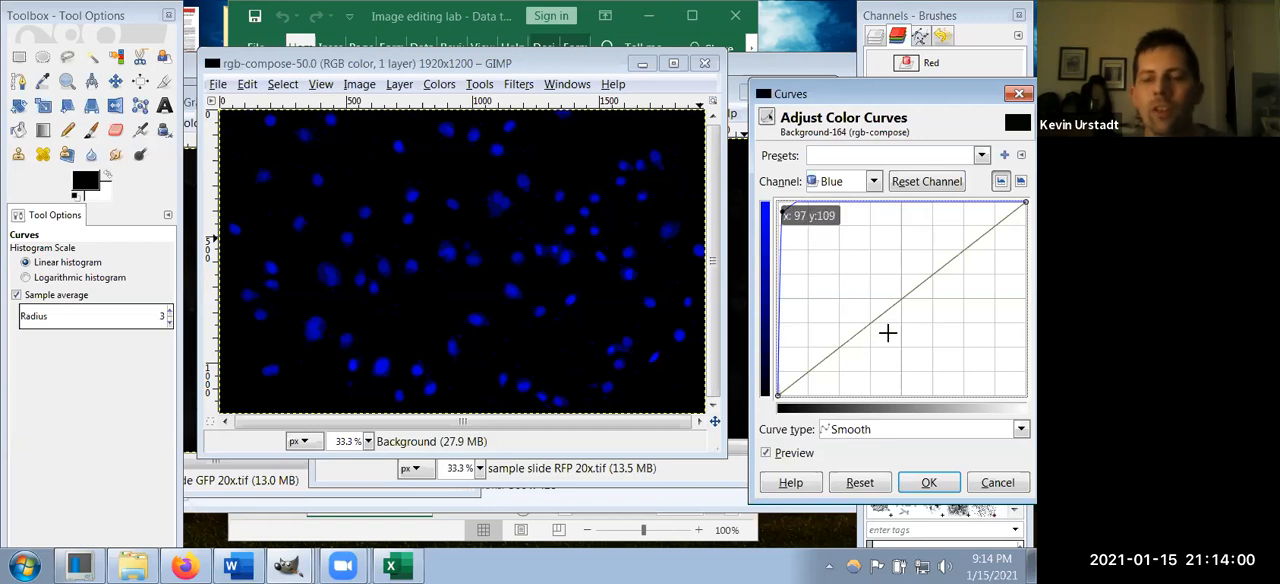
click(916, 484)
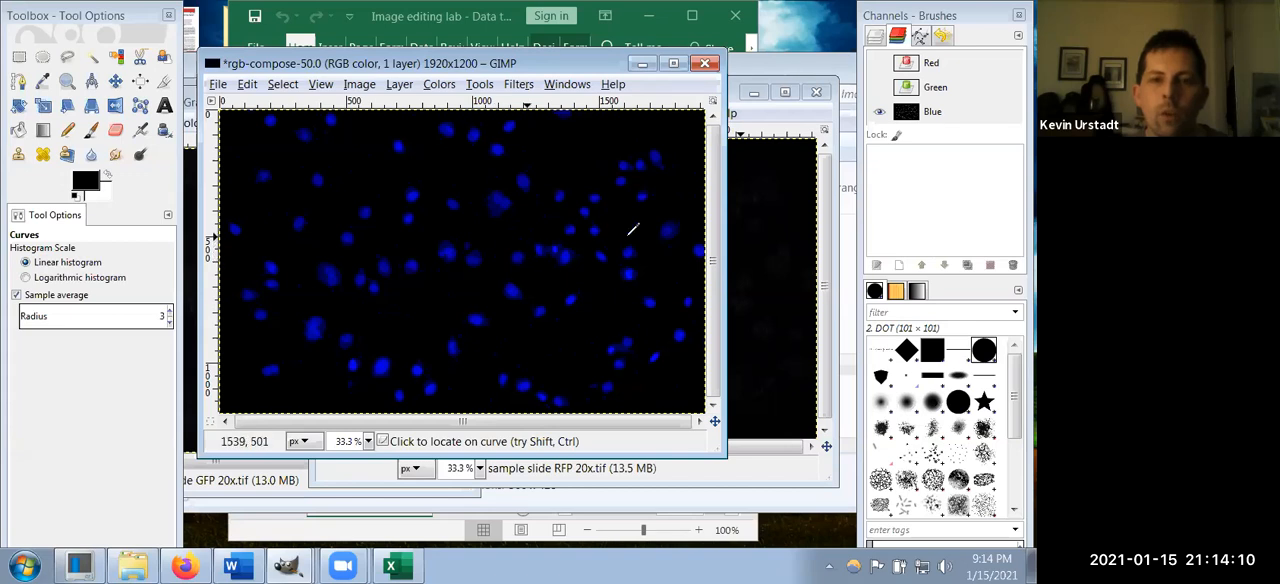
Step: Display only the green channel and brighten it with Curves, placing a curve point at about x 27, y 211
click(881, 113)
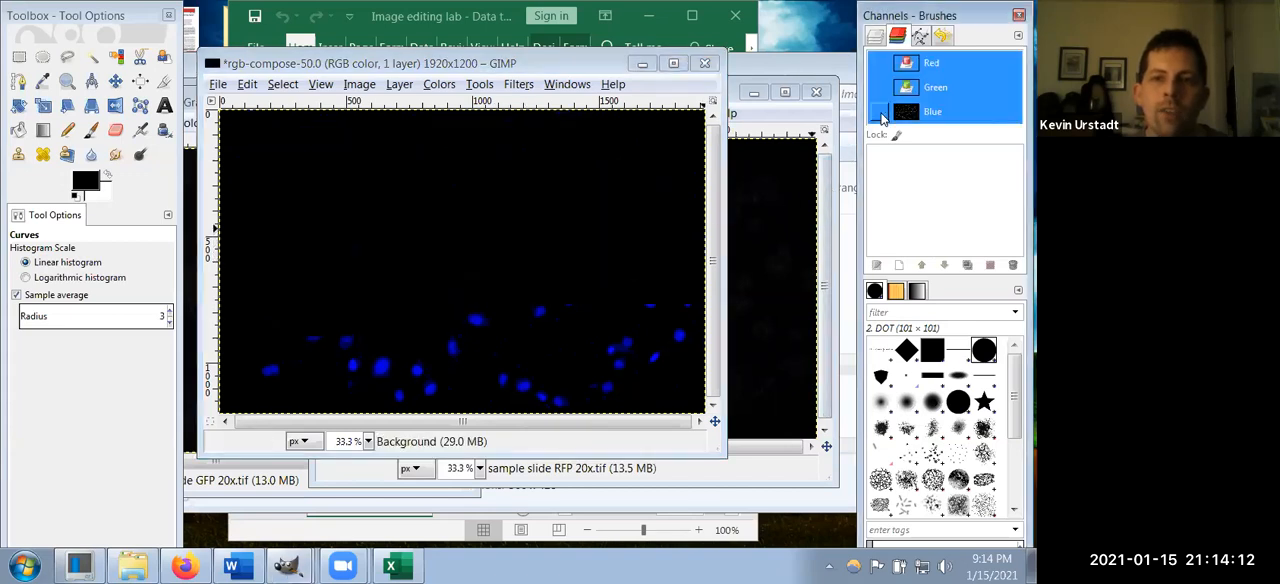
click(880, 88)
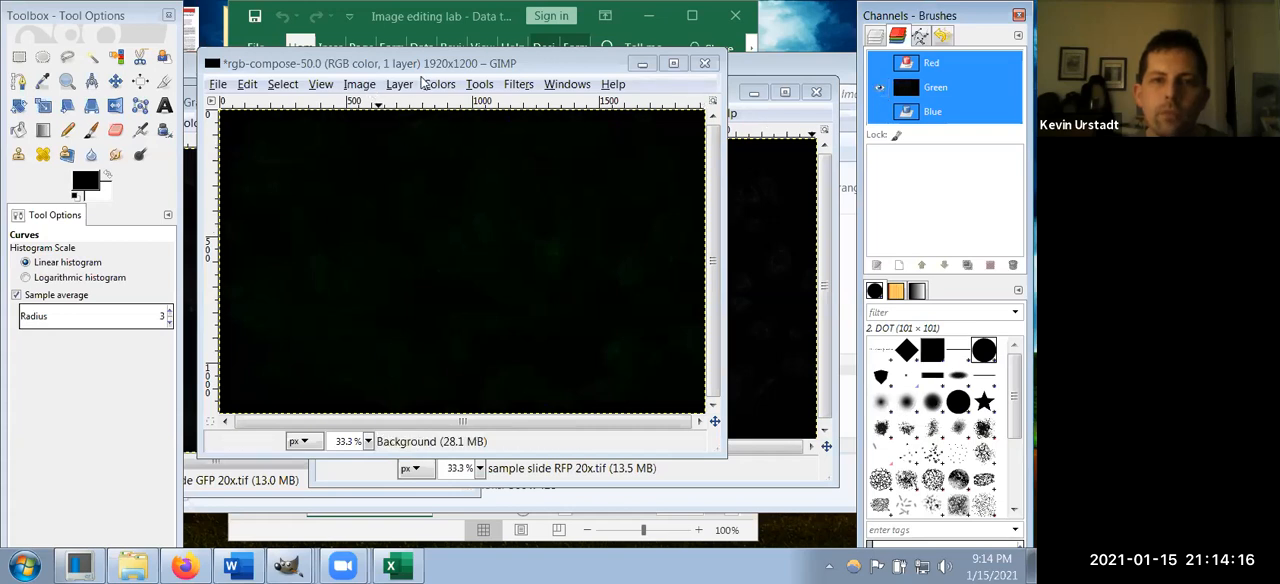
click(437, 84)
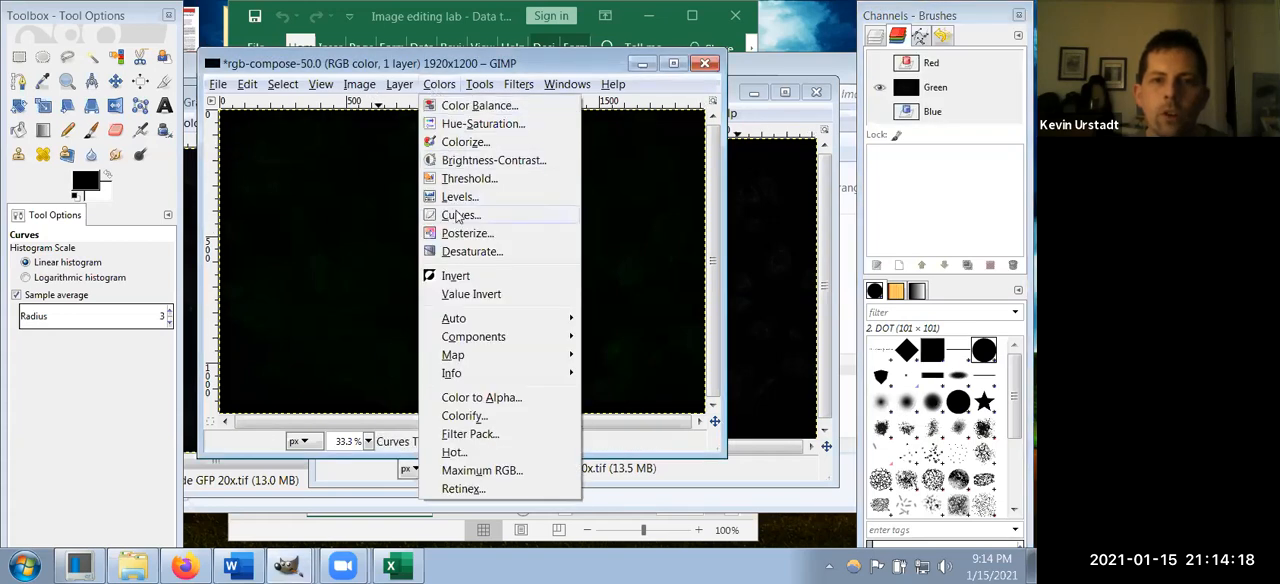
click(478, 216)
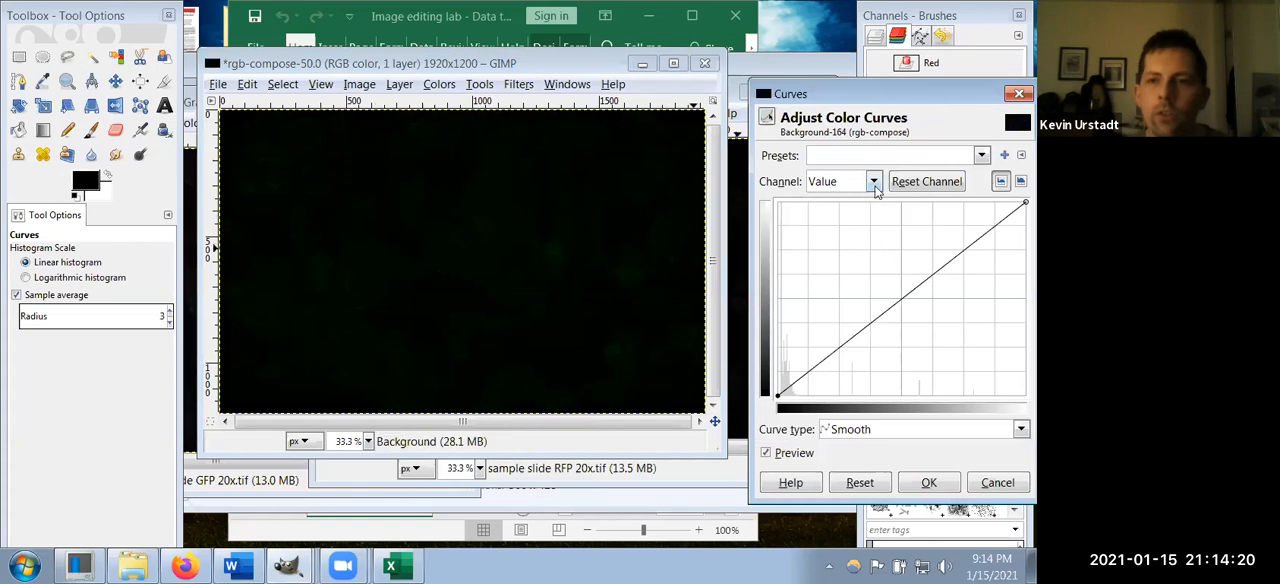
click(868, 182)
click(855, 247)
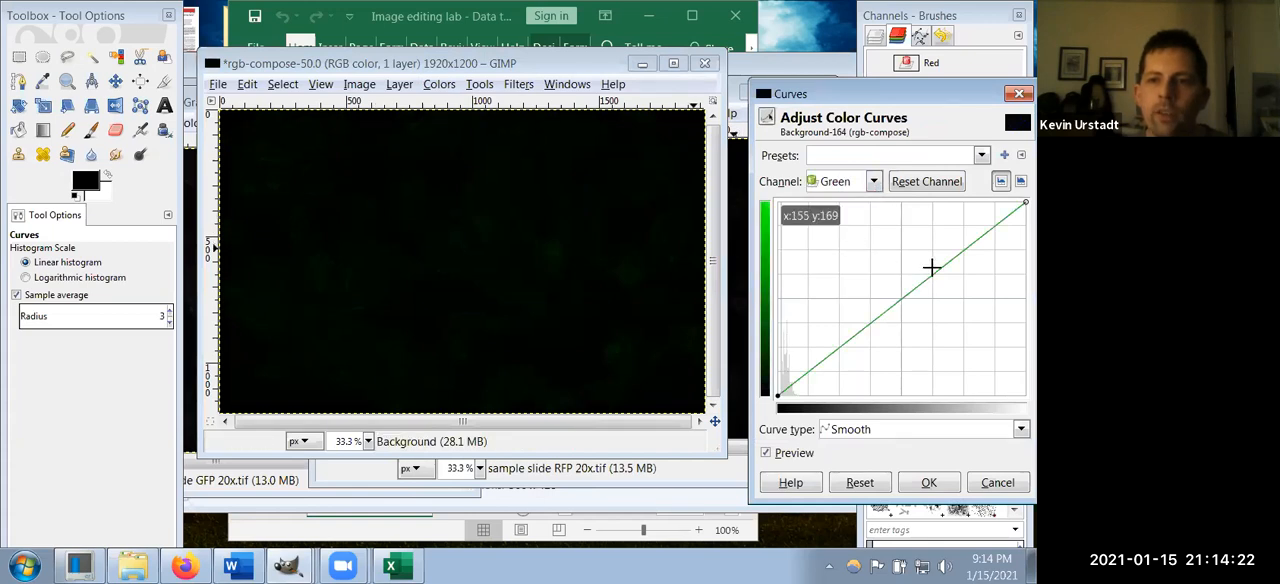
drag(929, 274, 848, 247)
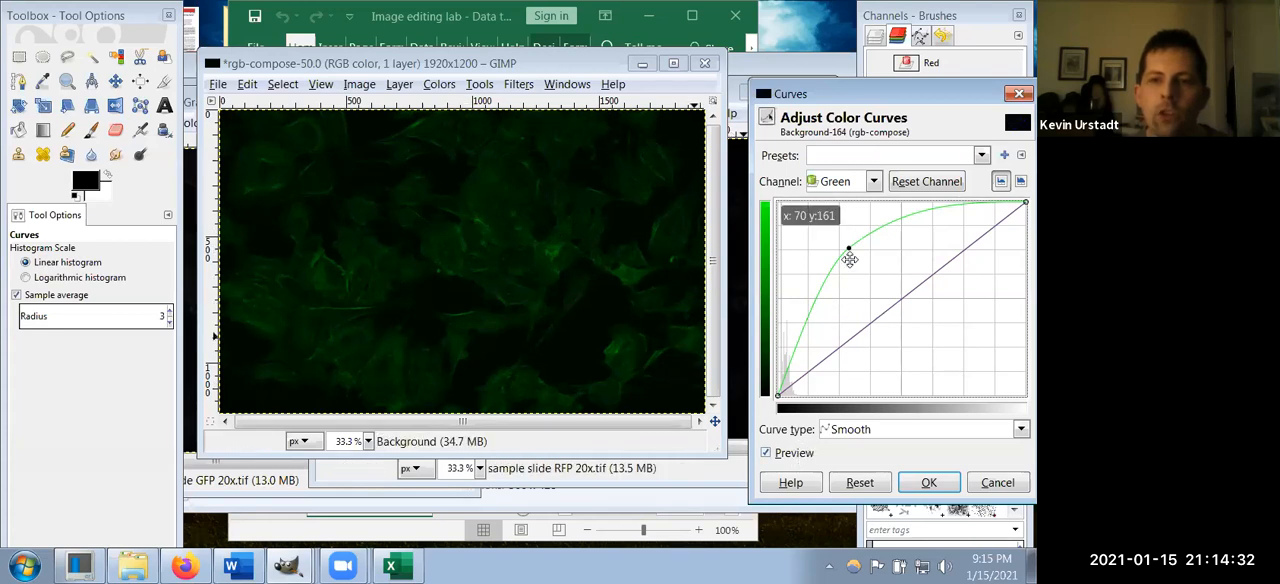
drag(846, 247, 786, 212)
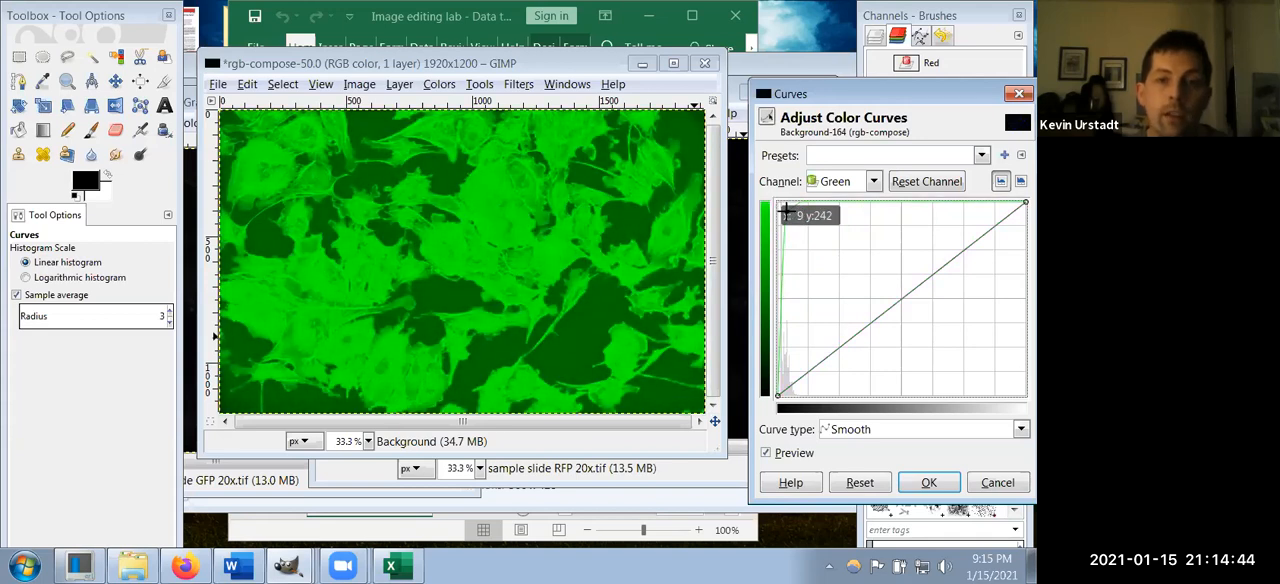
drag(786, 212, 804, 234)
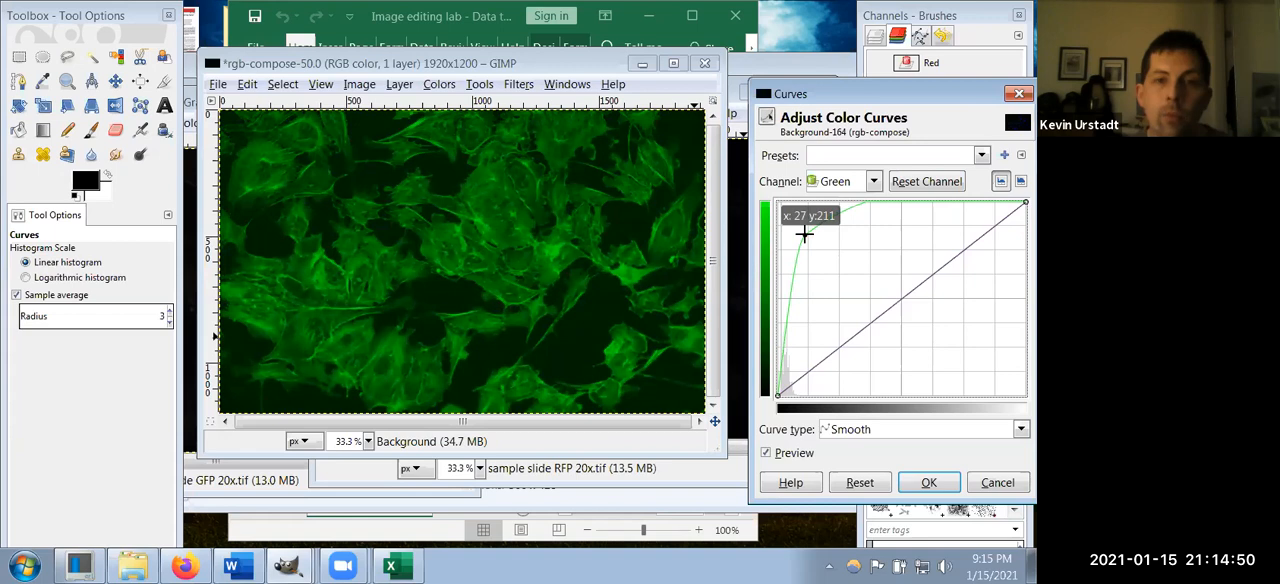
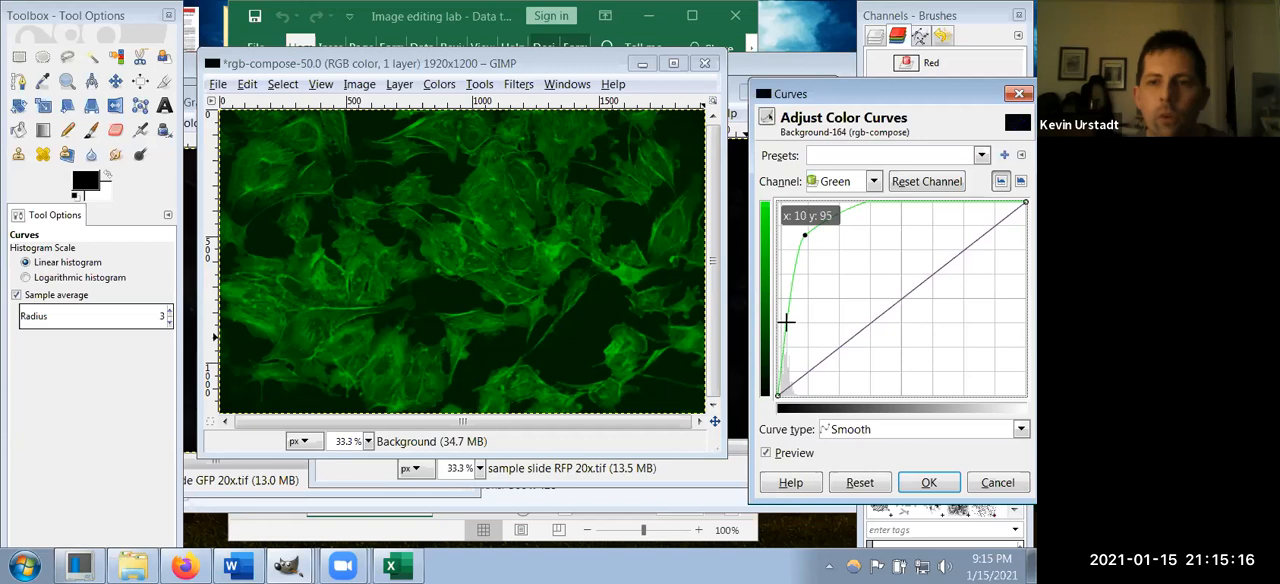
Step: Add a low point at about x 3, y 9 to the green curve to darken the background, and apply Curves
click(786, 321)
drag(786, 321, 779, 386)
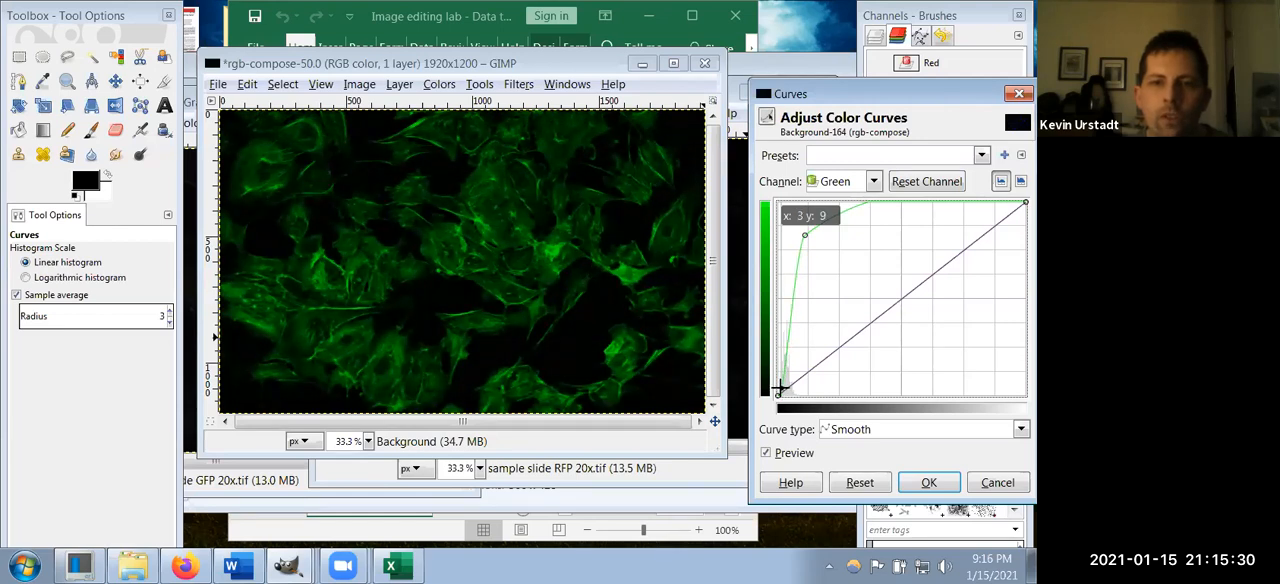
drag(779, 387, 779, 386)
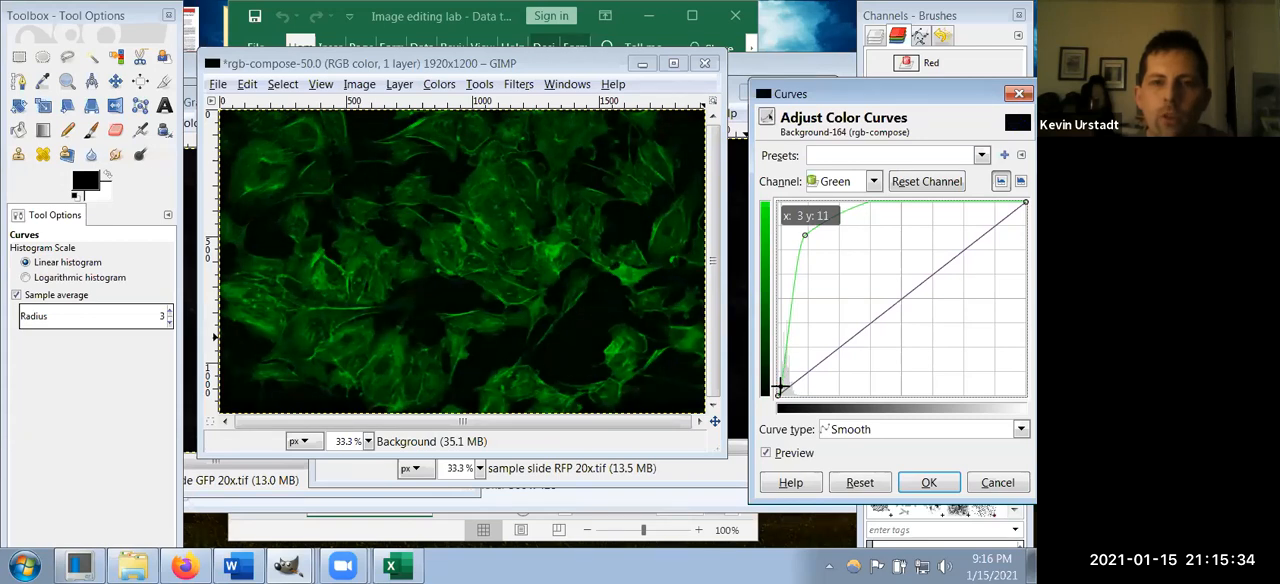
click(927, 483)
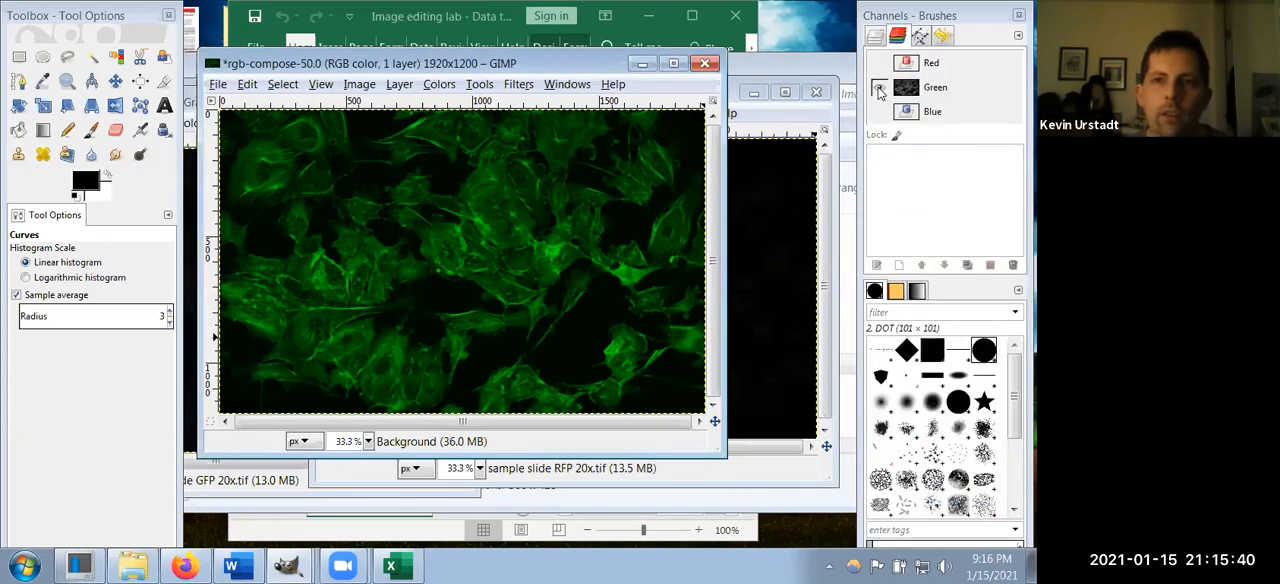
Step: Display only the red channel of the composed image and open Curves with its Red channel selected
click(879, 89)
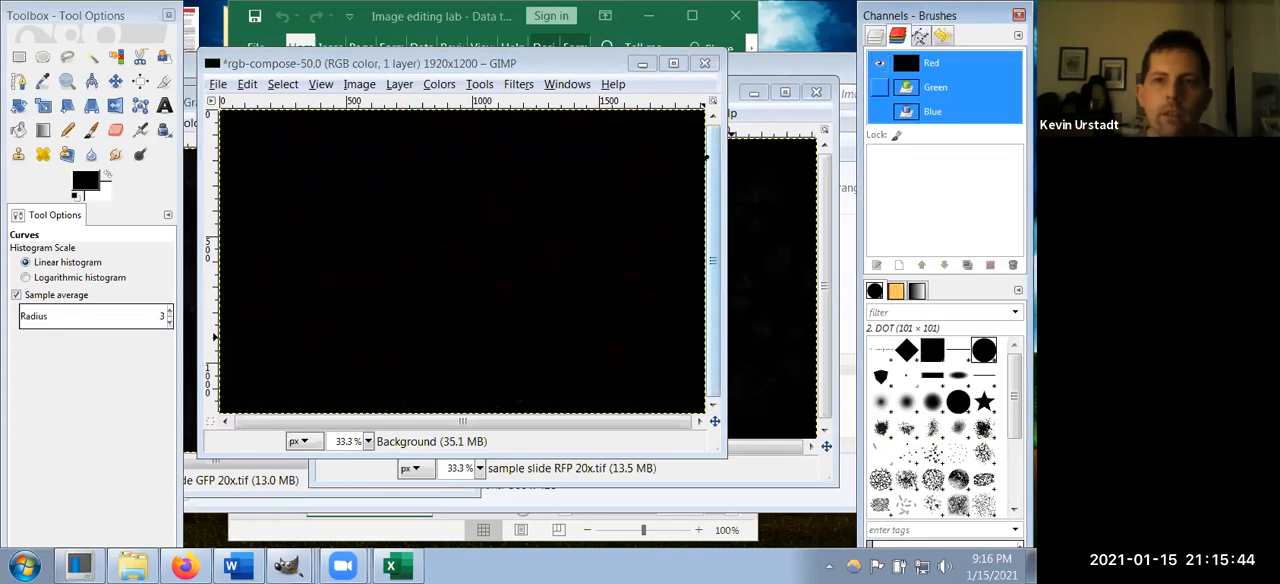
click(438, 84)
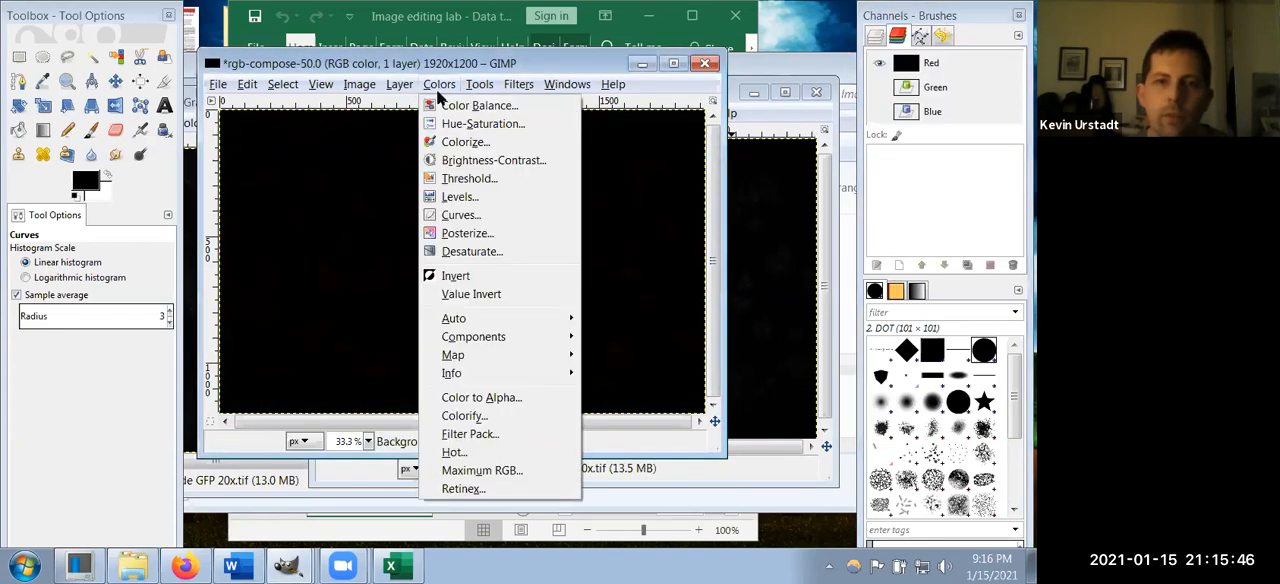
click(460, 206)
click(845, 181)
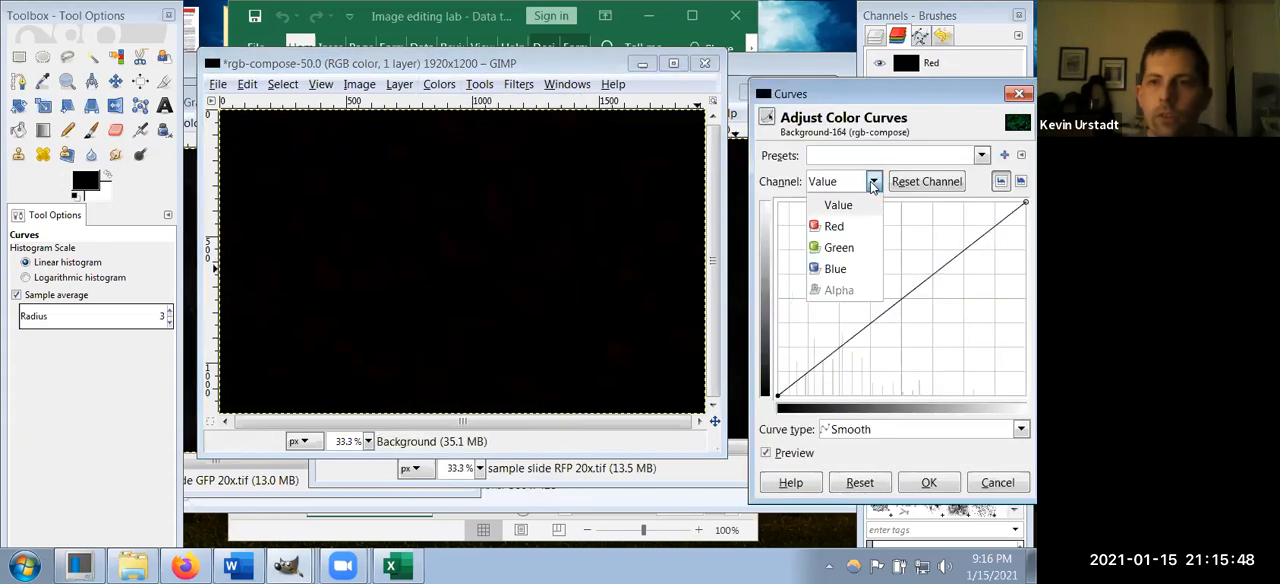
click(846, 227)
drag(905, 291, 797, 230)
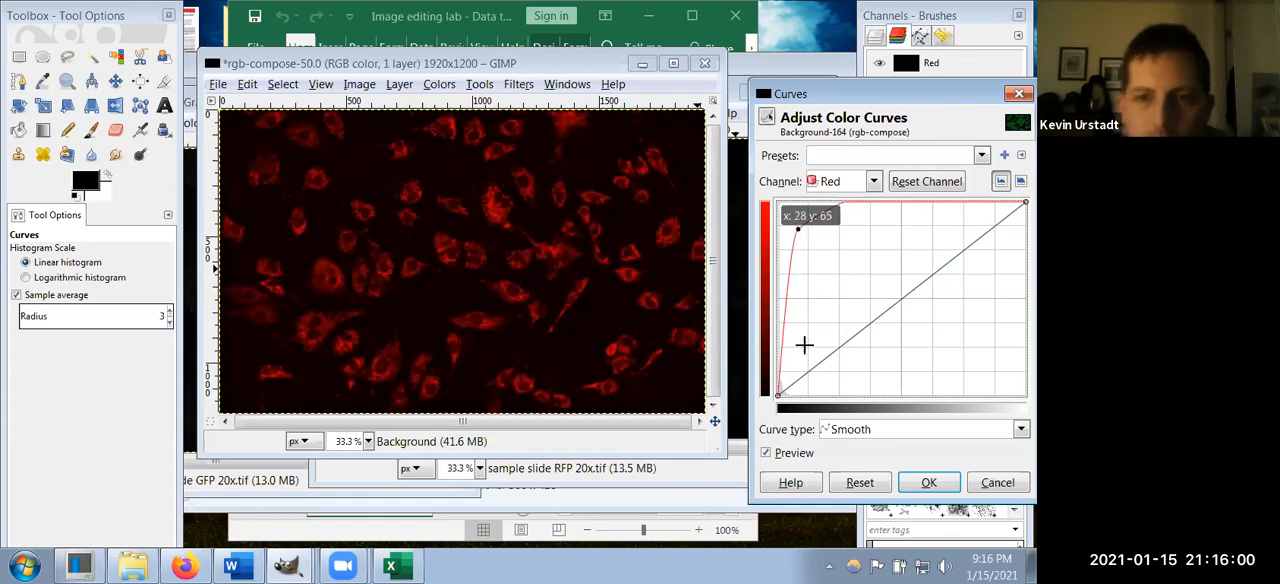
click(789, 271)
drag(789, 271, 797, 226)
drag(786, 289, 793, 216)
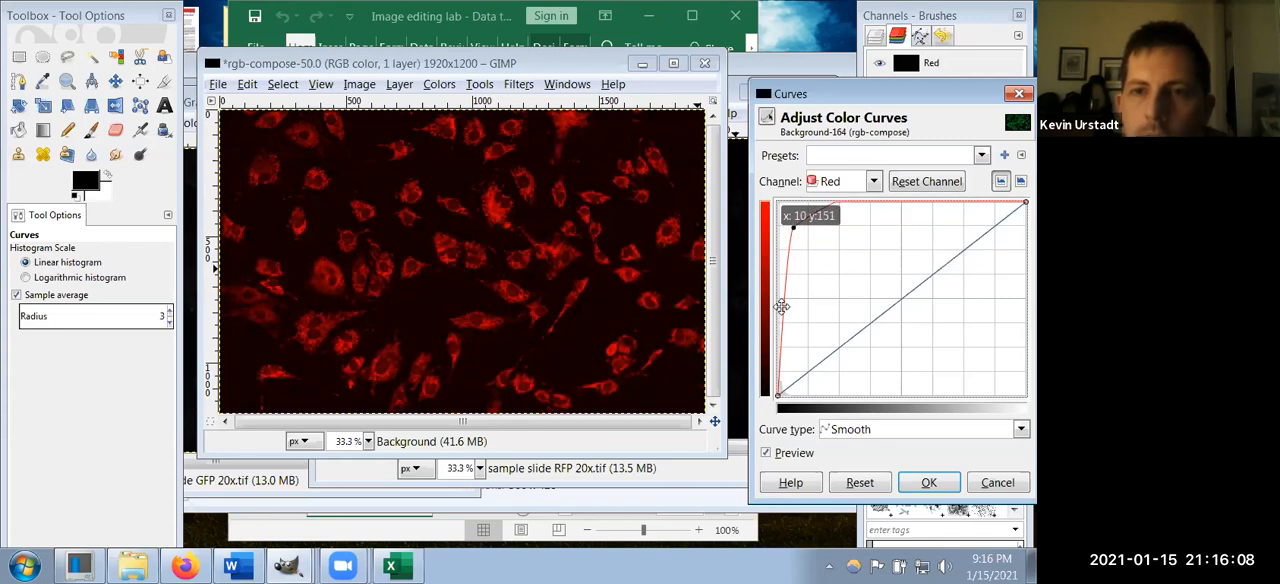
click(781, 310)
mouse_move(782, 310)
mouse_down()
mouse_move(784, 294)
mouse_move(798, 343)
mouse_move(783, 309)
mouse_move(789, 328)
mouse_up()
click(860, 482)
Step: Brighten the red channel with Curves, using a high point near the dark end and a low point beside the origin
drag(889, 303, 830, 234)
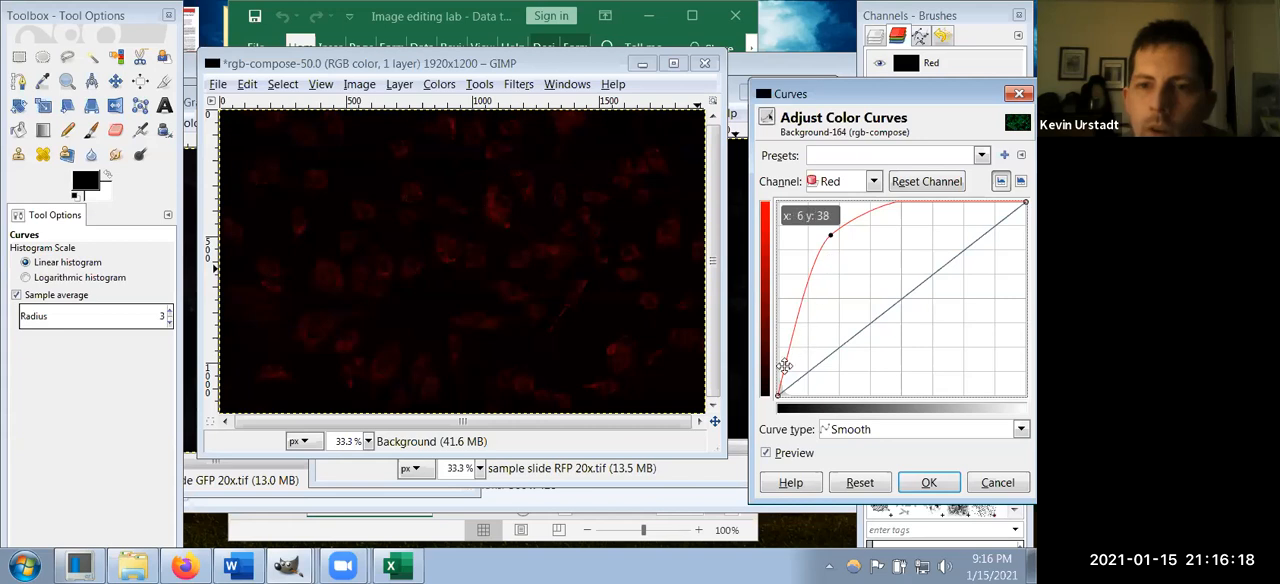
drag(786, 353, 790, 378)
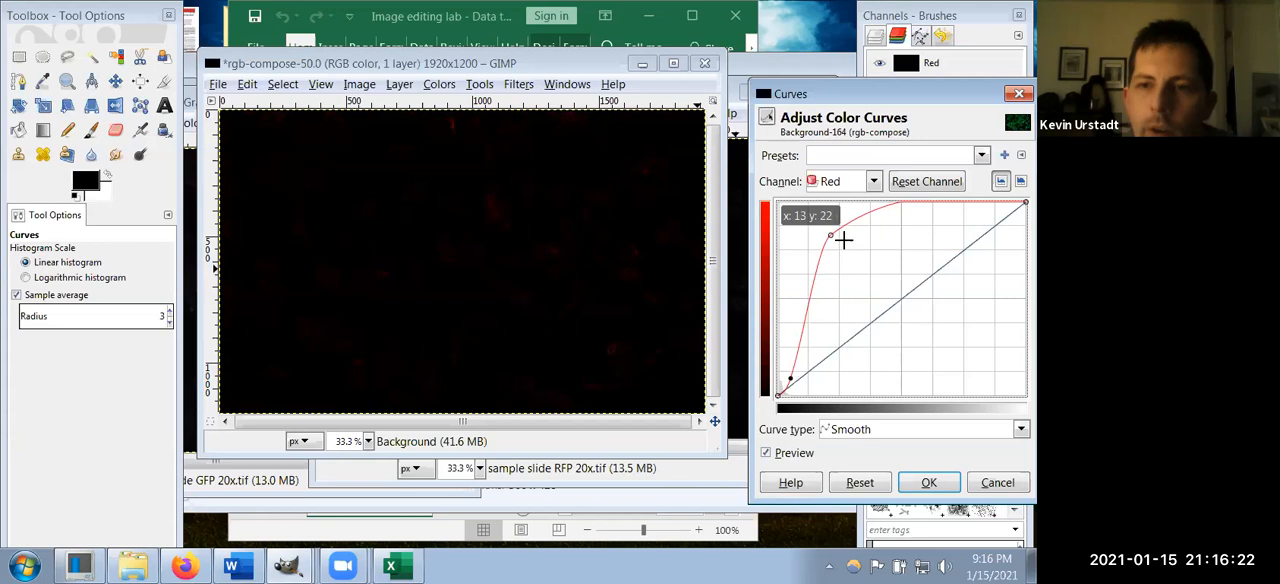
drag(835, 238, 795, 233)
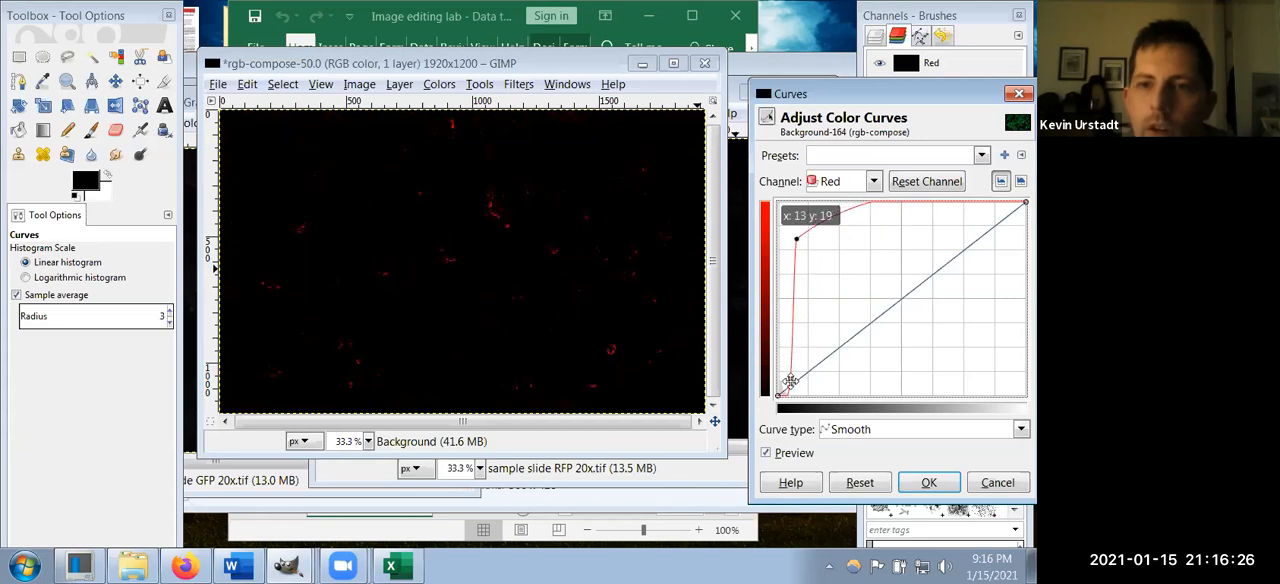
drag(790, 378, 780, 377)
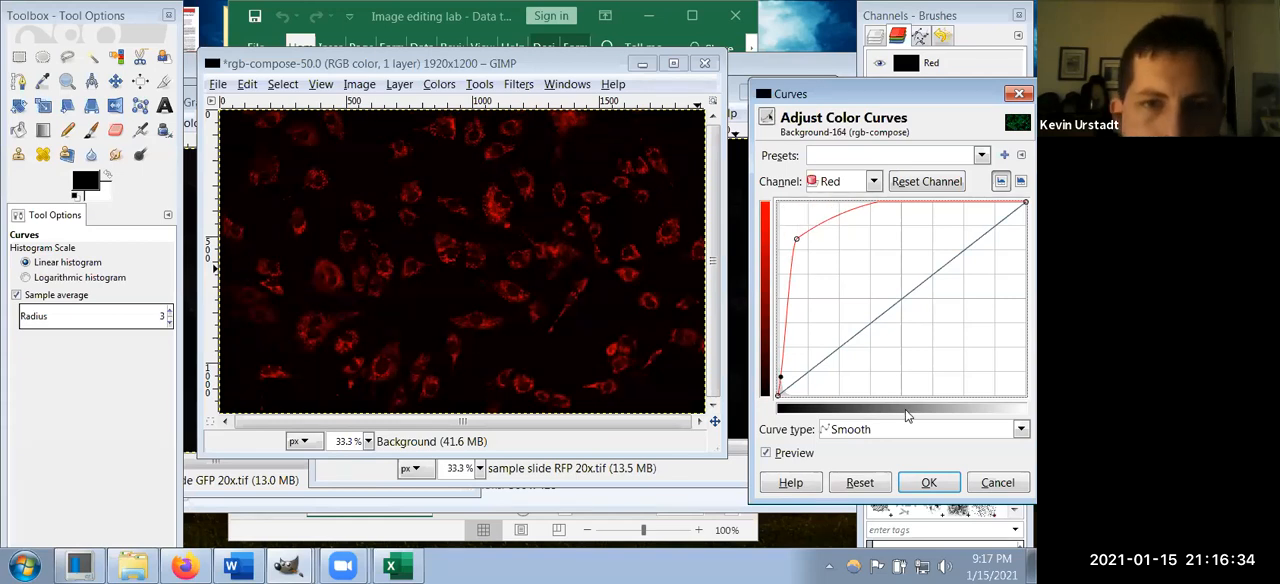
click(929, 484)
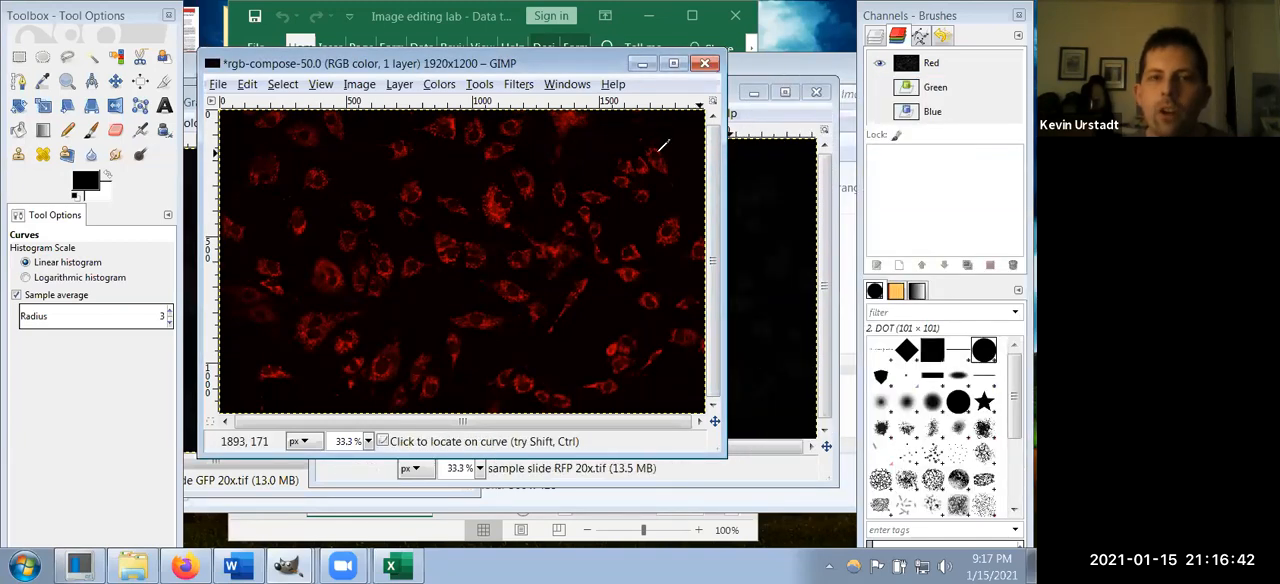
Step: Show the Green and Blue channels together with Red
click(879, 87)
click(879, 111)
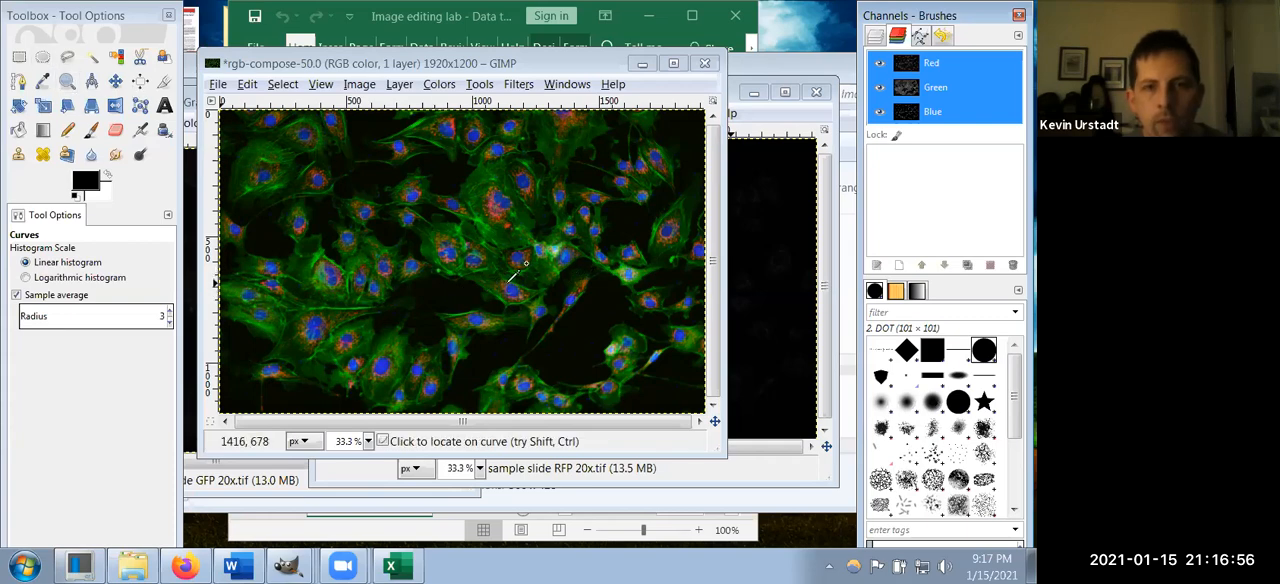
Step: Examine the cells in the combined three-color image up close and as a whole
ctrl+scroll(525, 263, up, 3)
scroll(515, 276, up, 2)
ctrl+scroll(516, 274, down, 1)
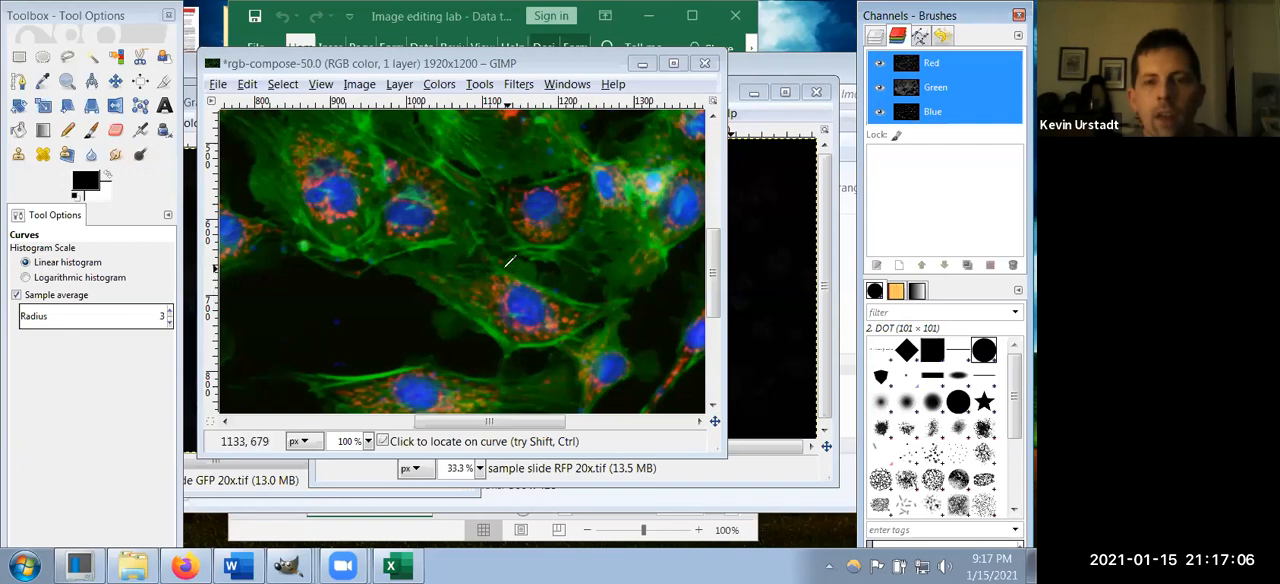
ctrl+scroll(510, 262, down, 1)
ctrl+scroll(510, 260, down, 2)
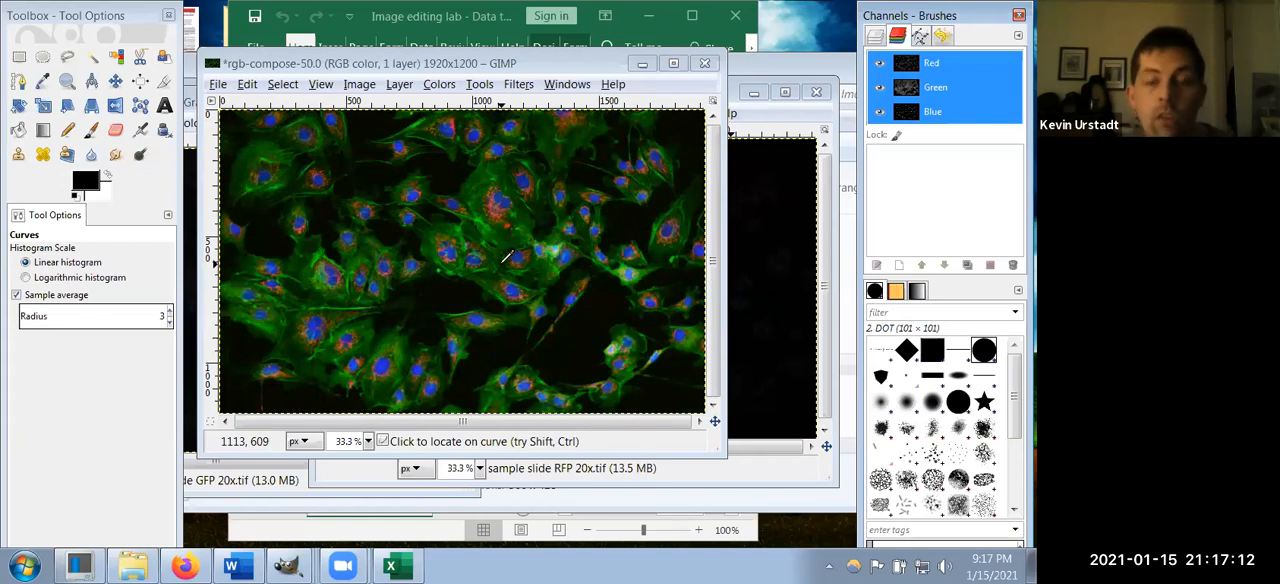
scroll(531, 288, up, 3)
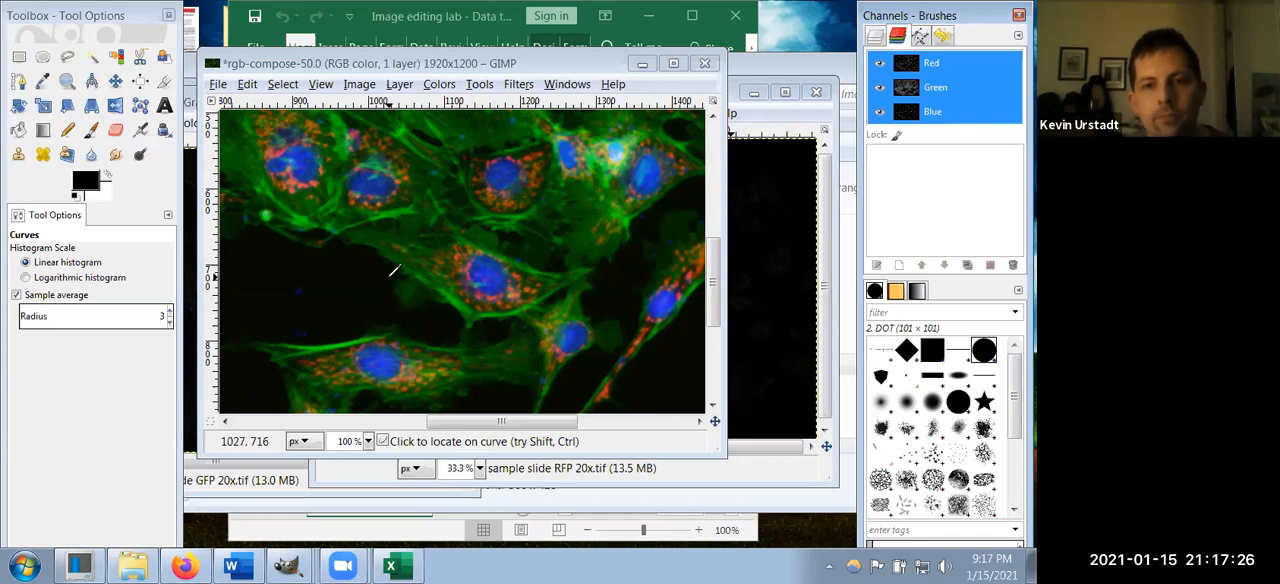
scroll(395, 270, down, 1)
scroll(395, 270, down, 2)
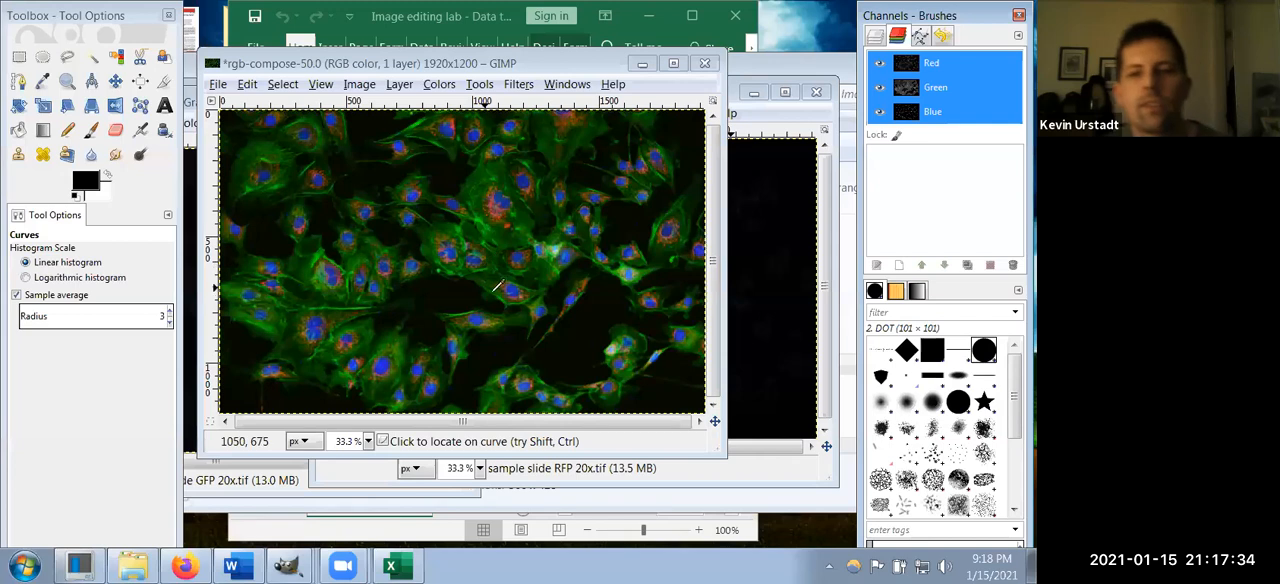
Step: Display the image's layers, make white the foreground color and choose the Pencil tool
click(875, 36)
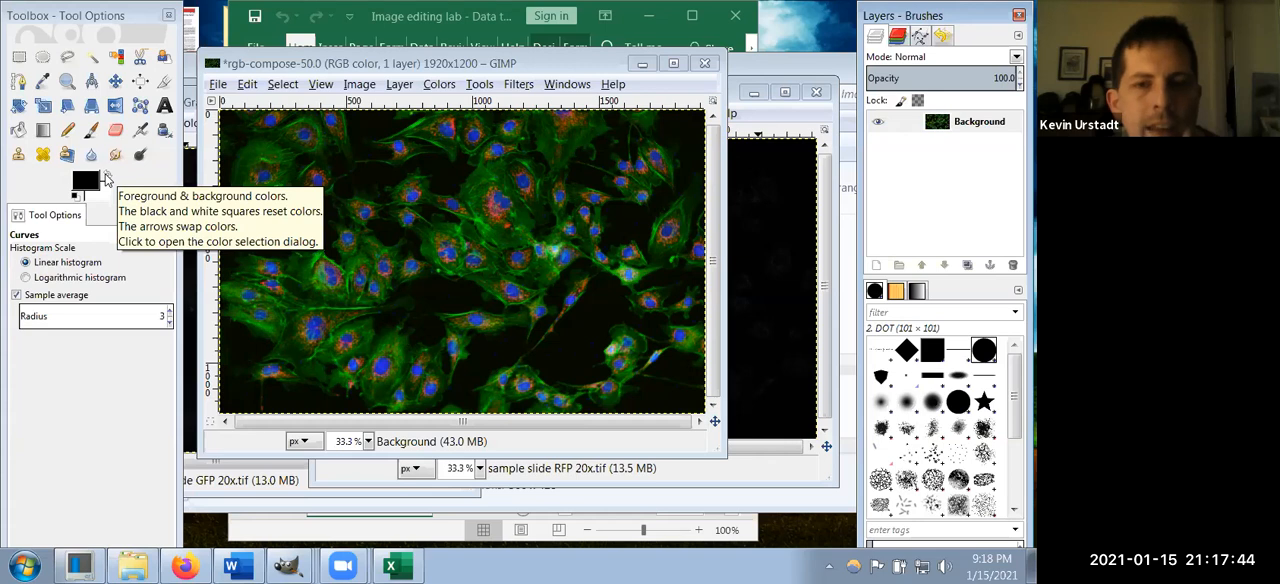
click(105, 177)
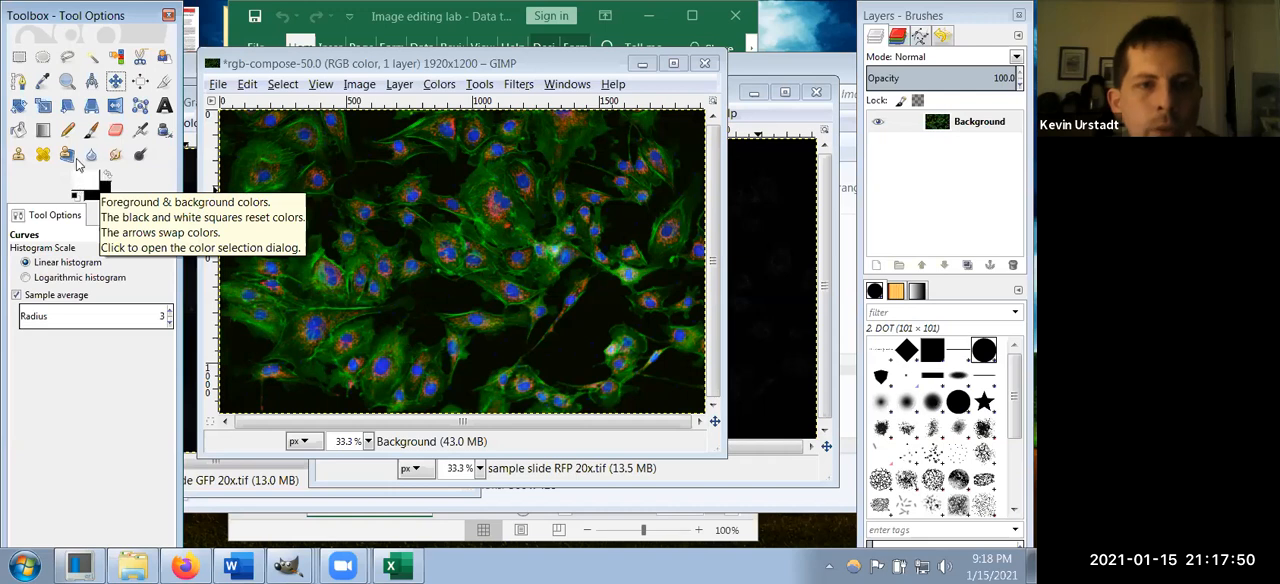
click(67, 130)
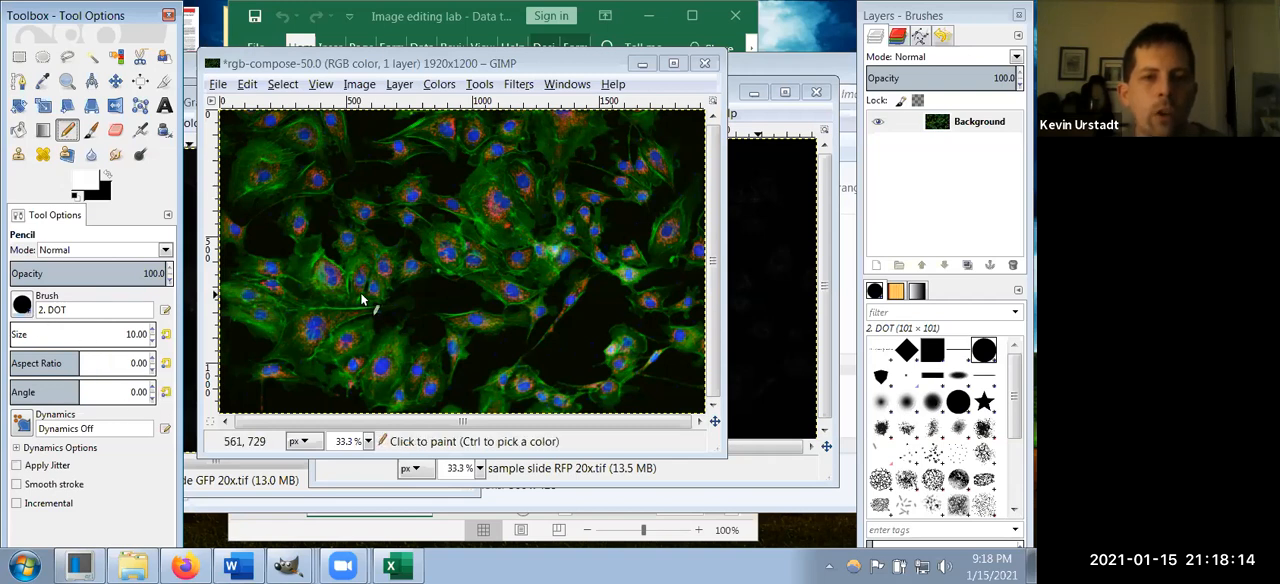
click(153, 333)
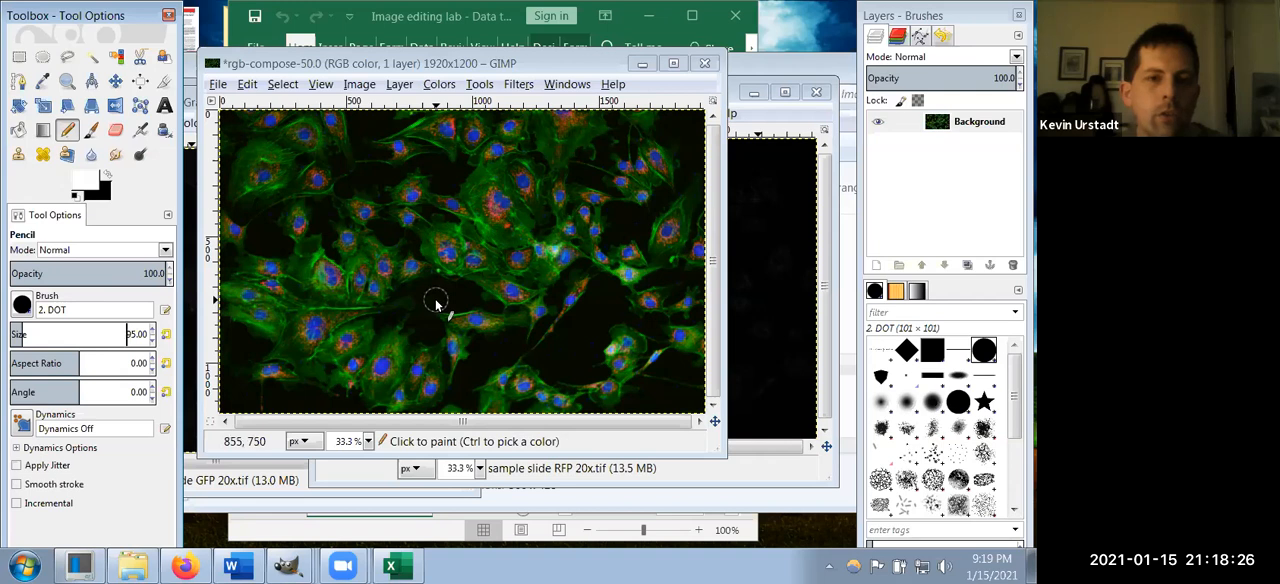
mouse_move(436, 303)
mouse_down()
mouse_move(496, 293)
mouse_move(518, 320)
mouse_move(443, 317)
mouse_move(490, 298)
mouse_up()
key(ctrl+z)
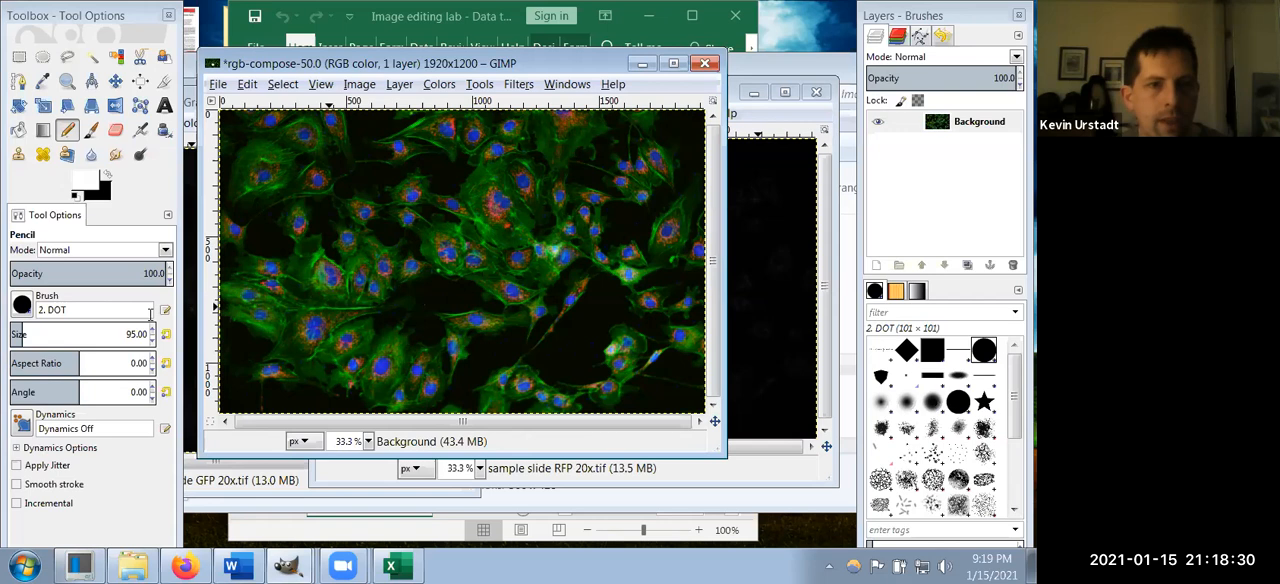
Step: Set the pencil size to 5 and draw a white arrow from the lower right pointing at the central cell's blue nucleus
click(151, 341)
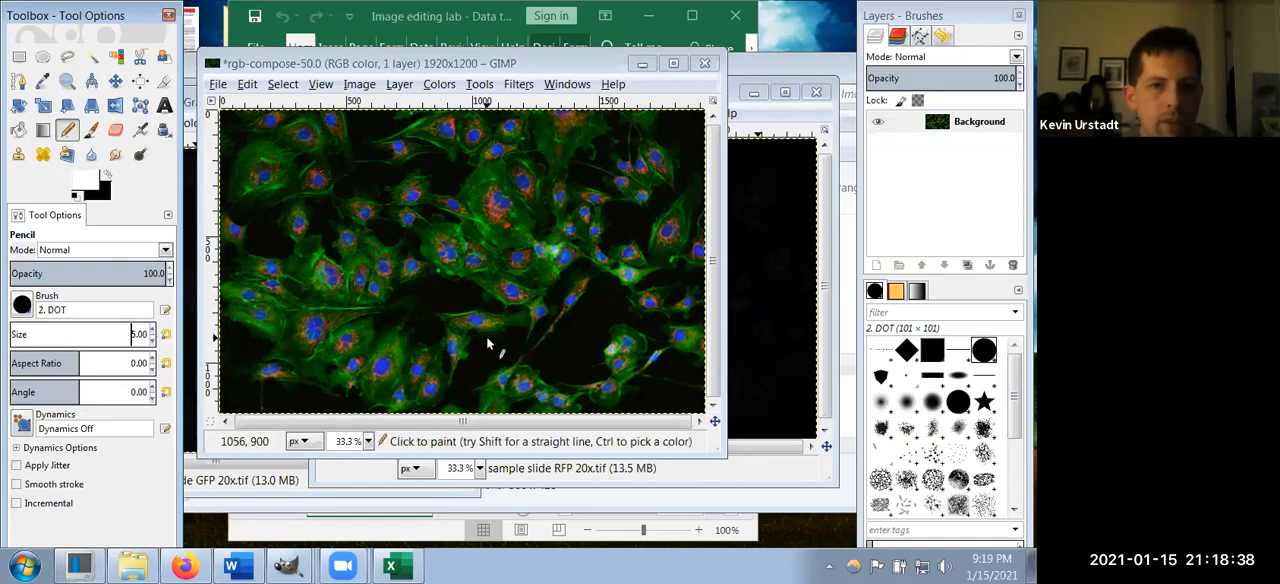
scroll(488, 344, up, 4)
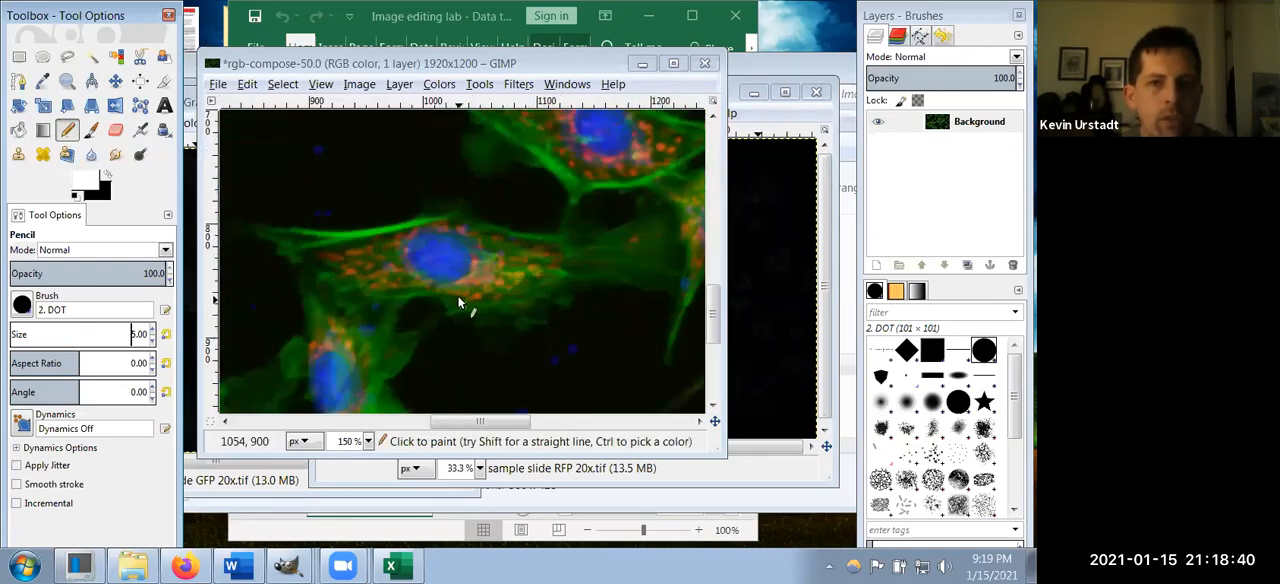
scroll(455, 298, down, 2)
scroll(455, 298, down, 2)
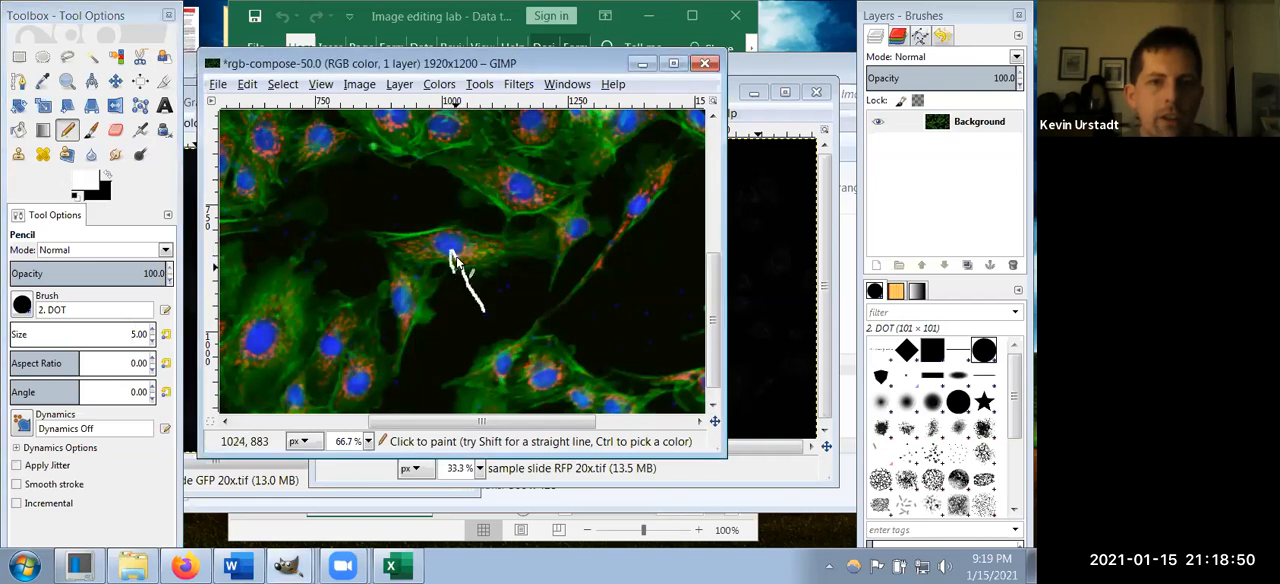
drag(453, 251, 474, 265)
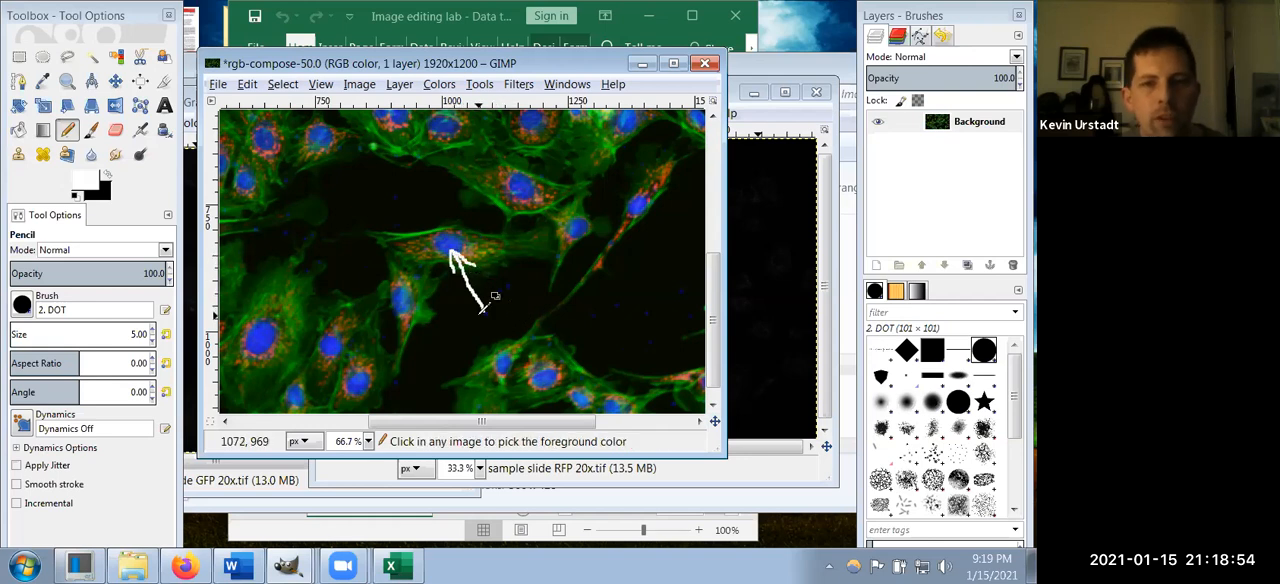
Step: Draw two more white arrows from above, pointing at the red area and the green left end of the same cell
ctrl+scroll(484, 305, down, 1)
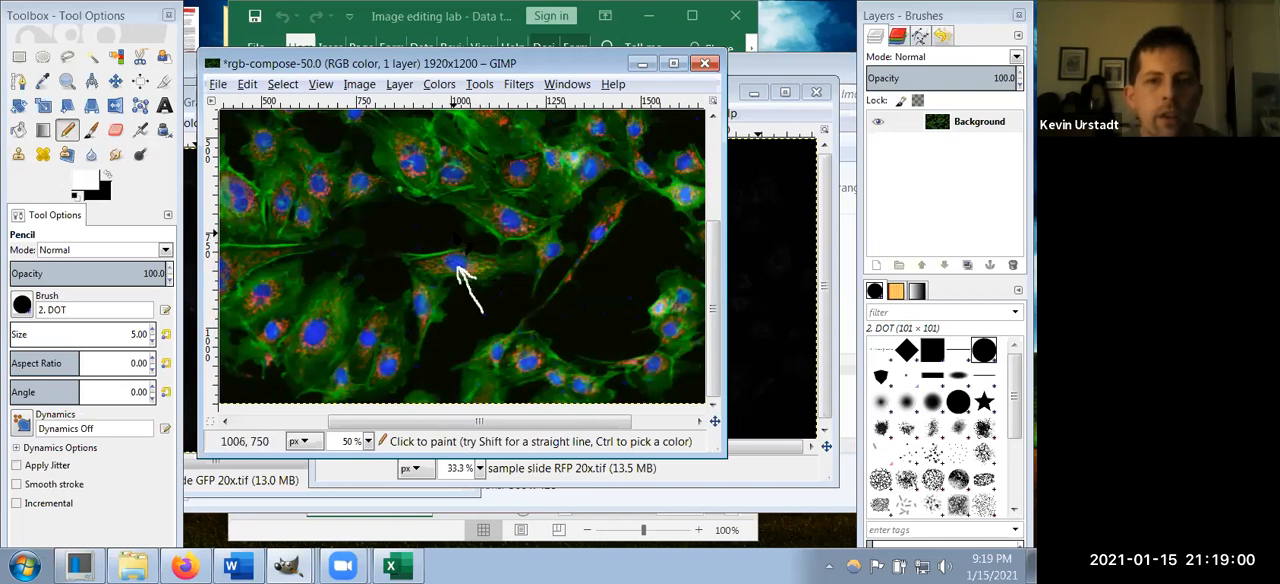
drag(465, 204, 435, 265)
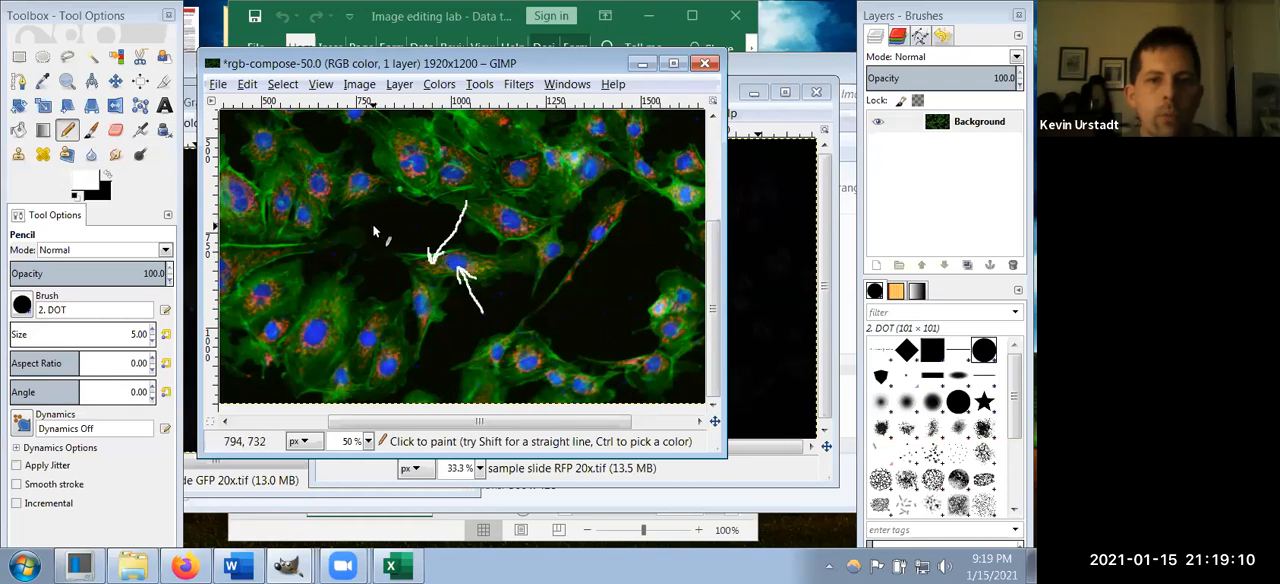
drag(388, 241, 409, 264)
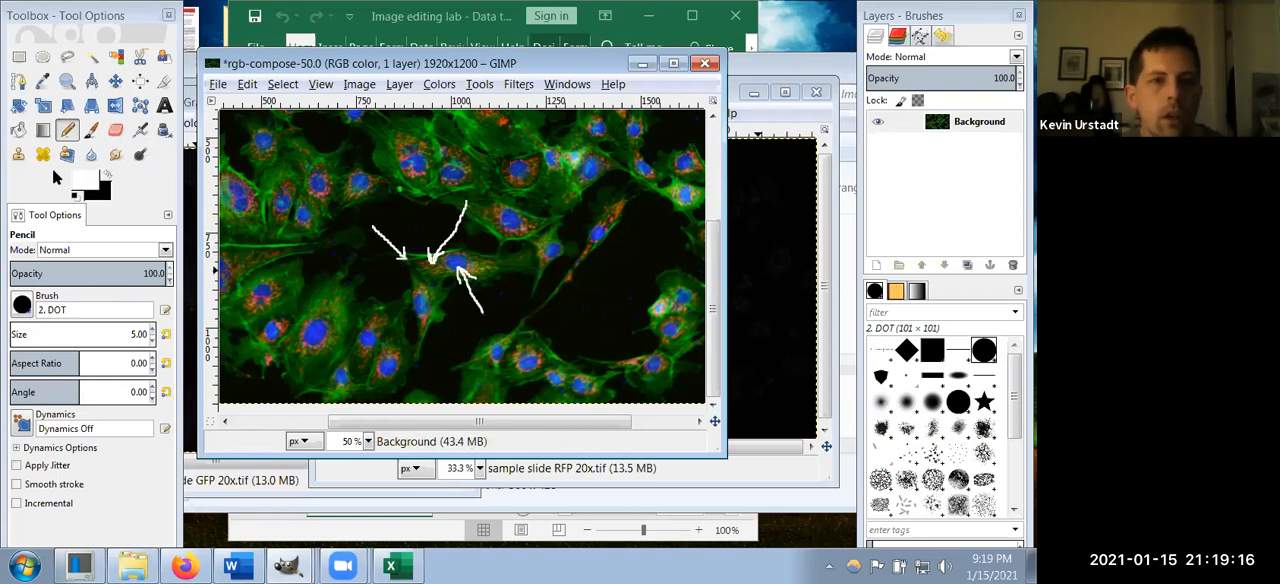
Step: Add the text label "nucleus" in a box about 246 × 116 px below the tail of the lower arrow
click(164, 105)
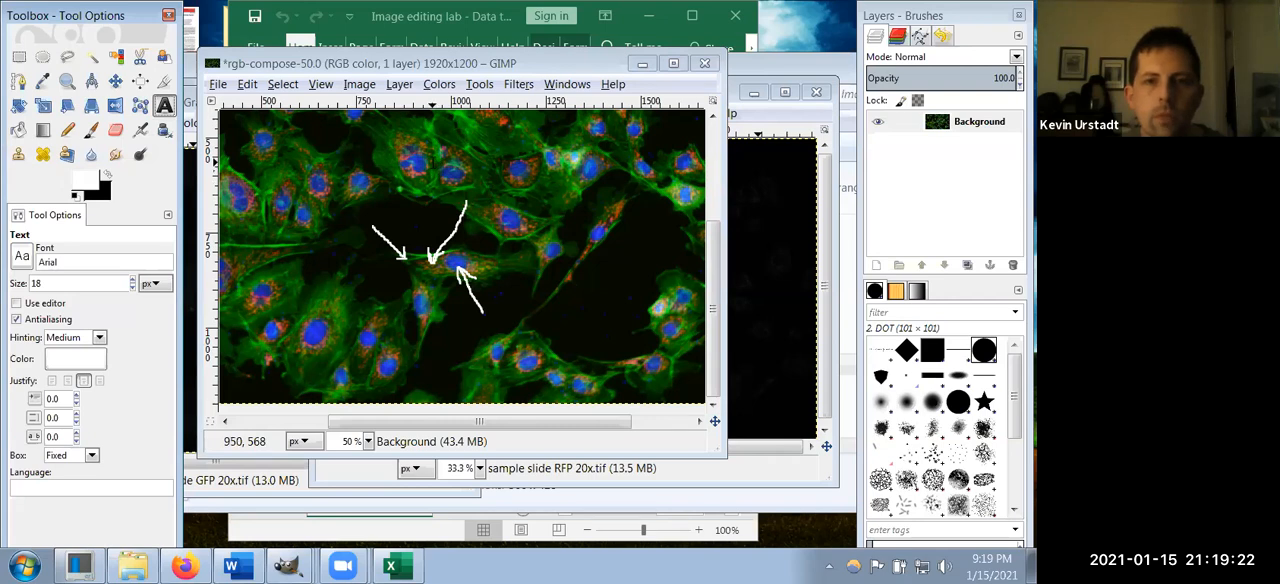
drag(473, 320, 569, 365)
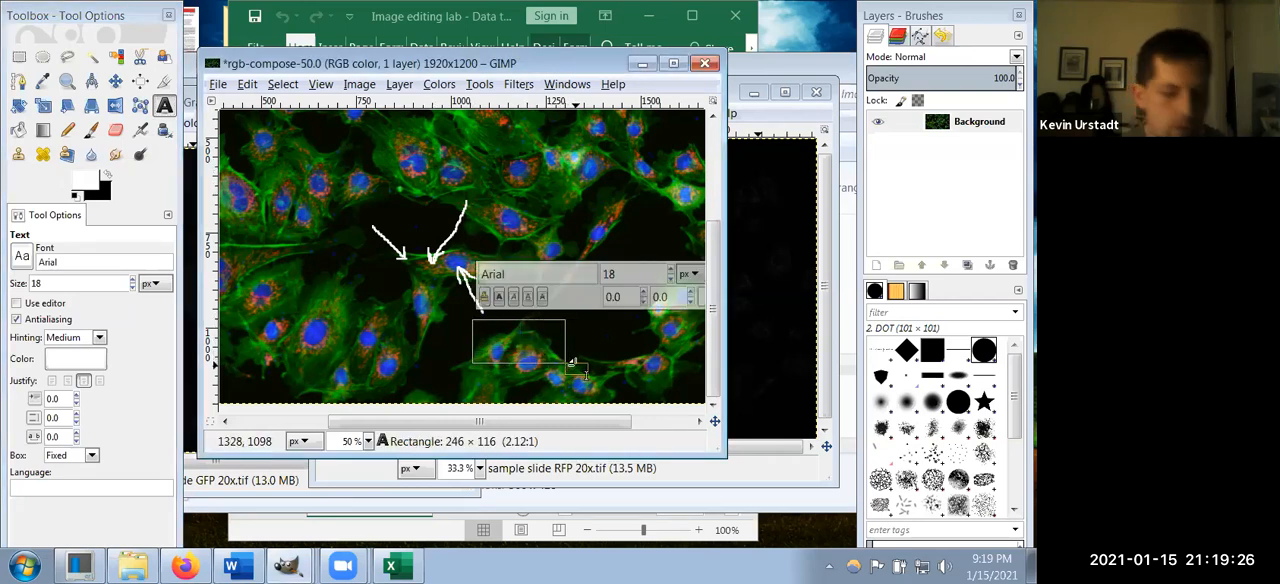
text(nucleus)
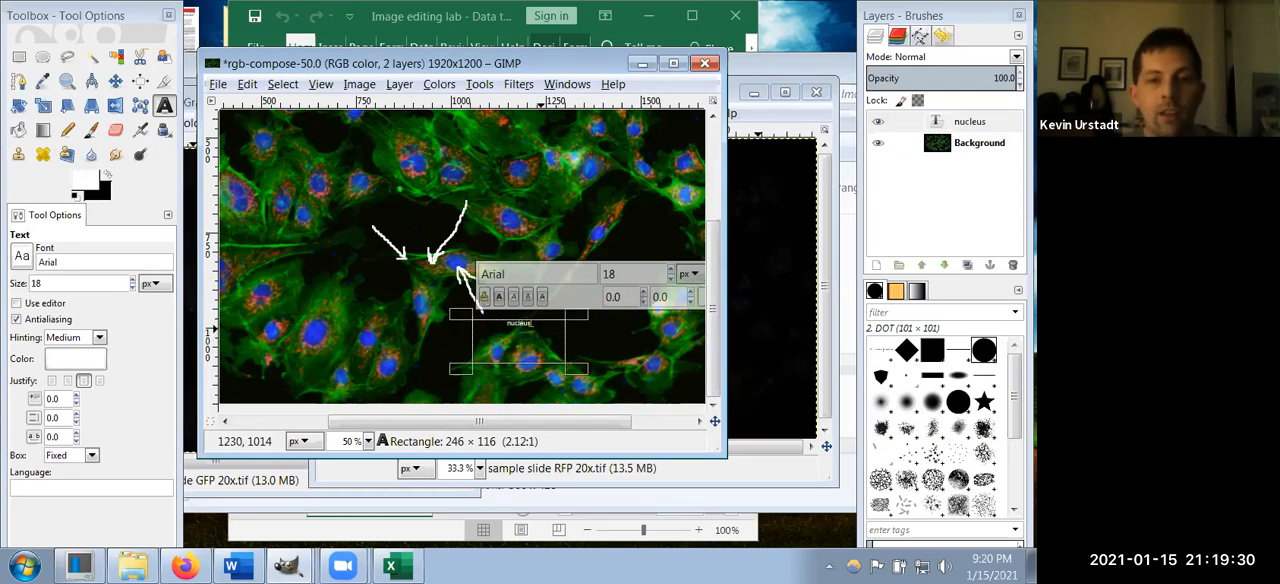
Step: Enlarge the whole "nucleus" label to a font size of 65 px
drag(512, 330, 455, 326)
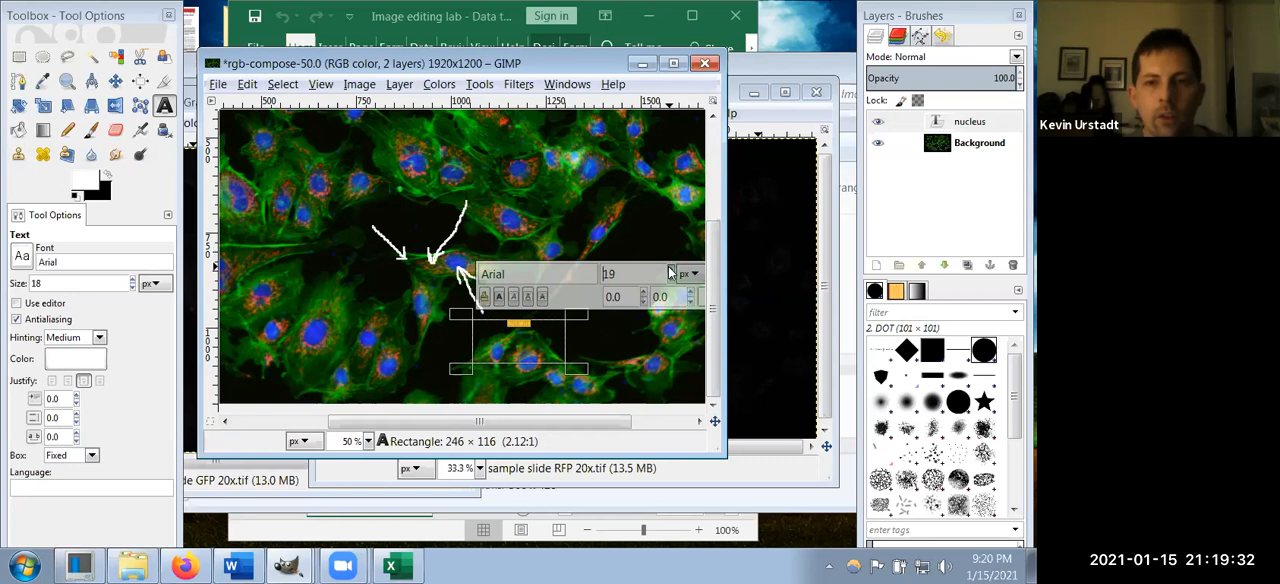
drag(672, 270, 672, 270)
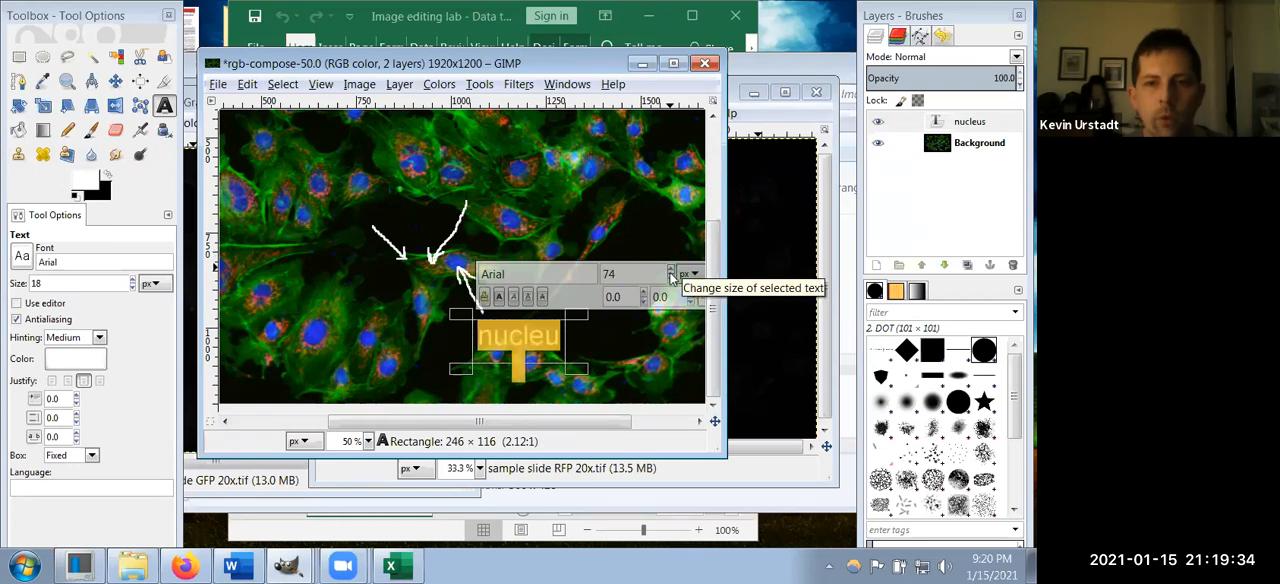
click(671, 283)
click(671, 283)
click(671, 283)
click(671, 283)
click(671, 283)
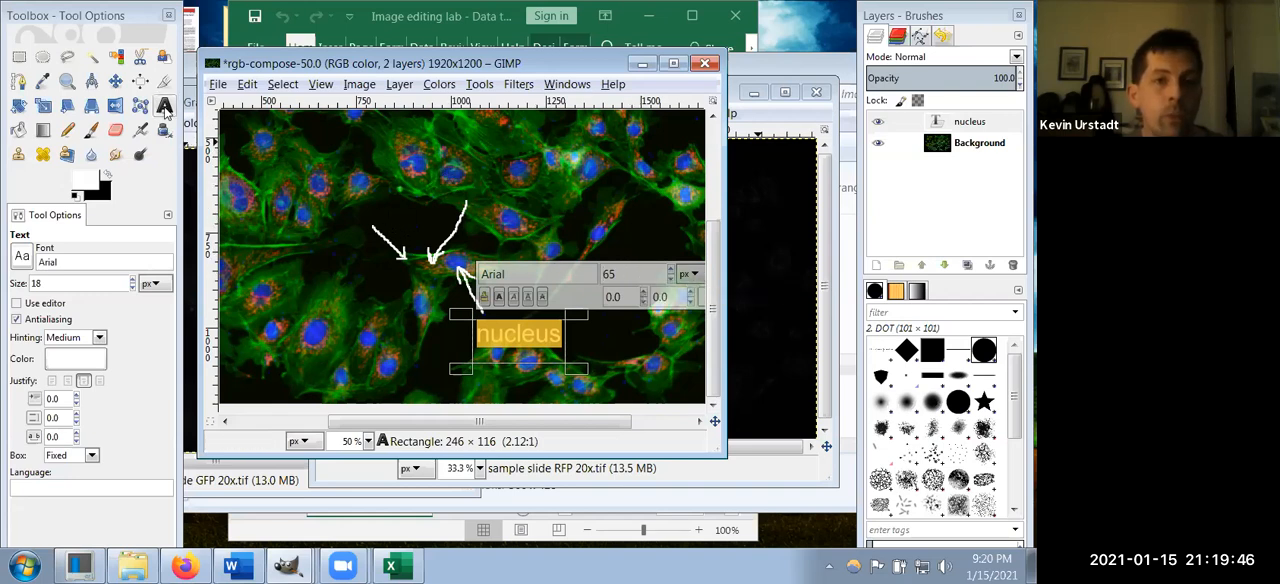
Step: Add the label "cytoplasm" at 65 px in a box about 316 × 96 px above the arrow pointing at the red area
drag(449, 157, 569, 191)
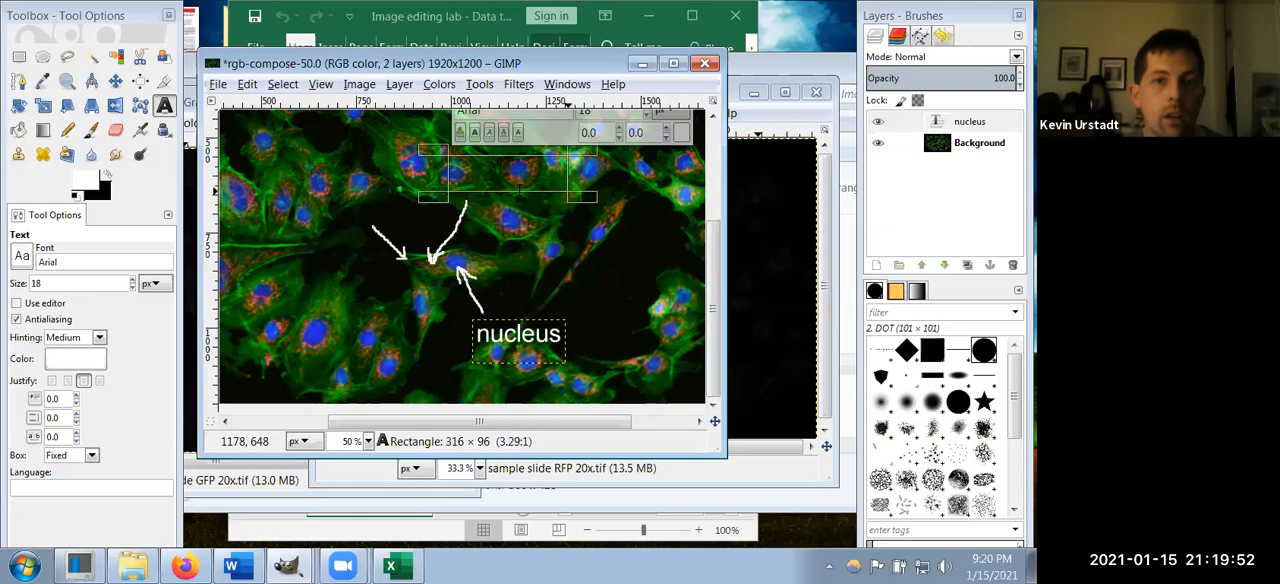
text(e)
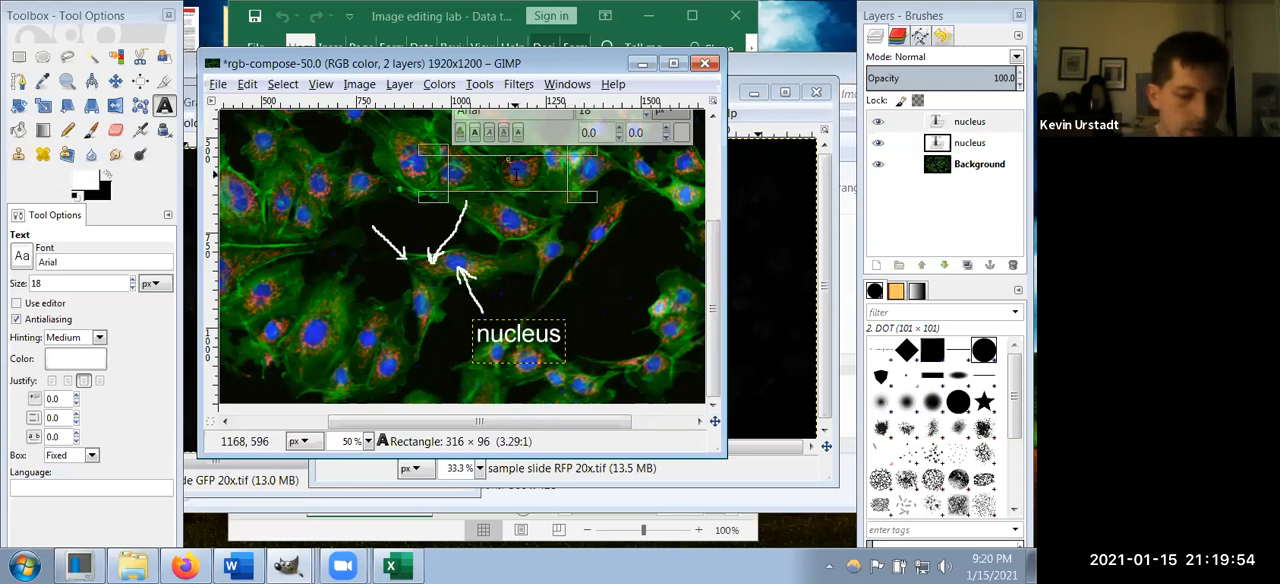
text(ytoplasm)
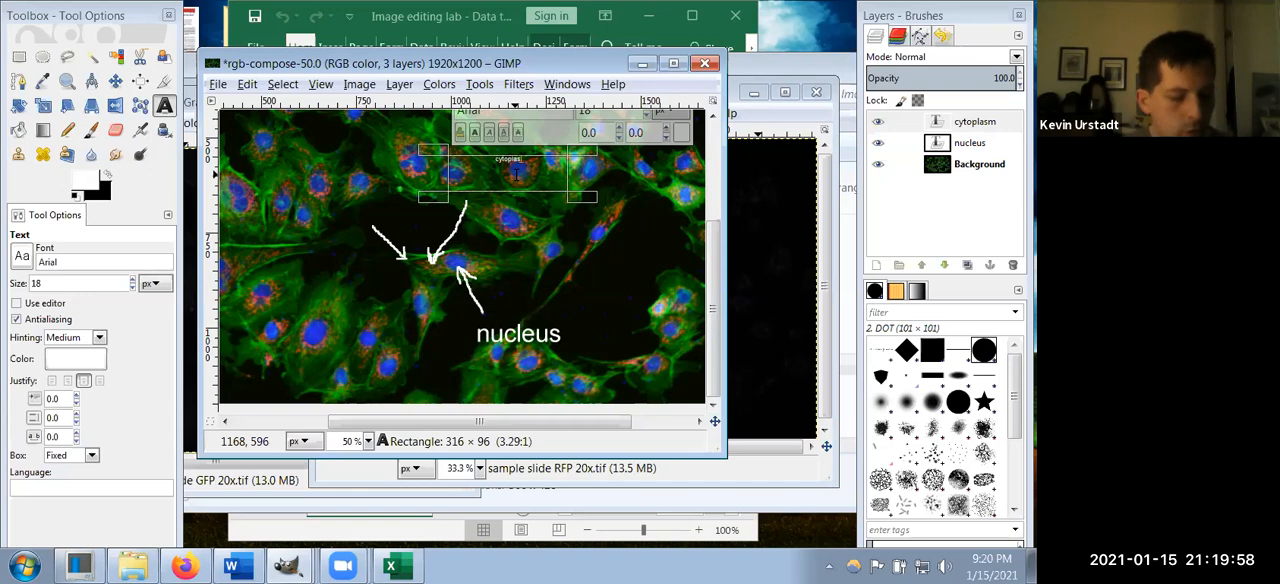
key(ctrl+a)
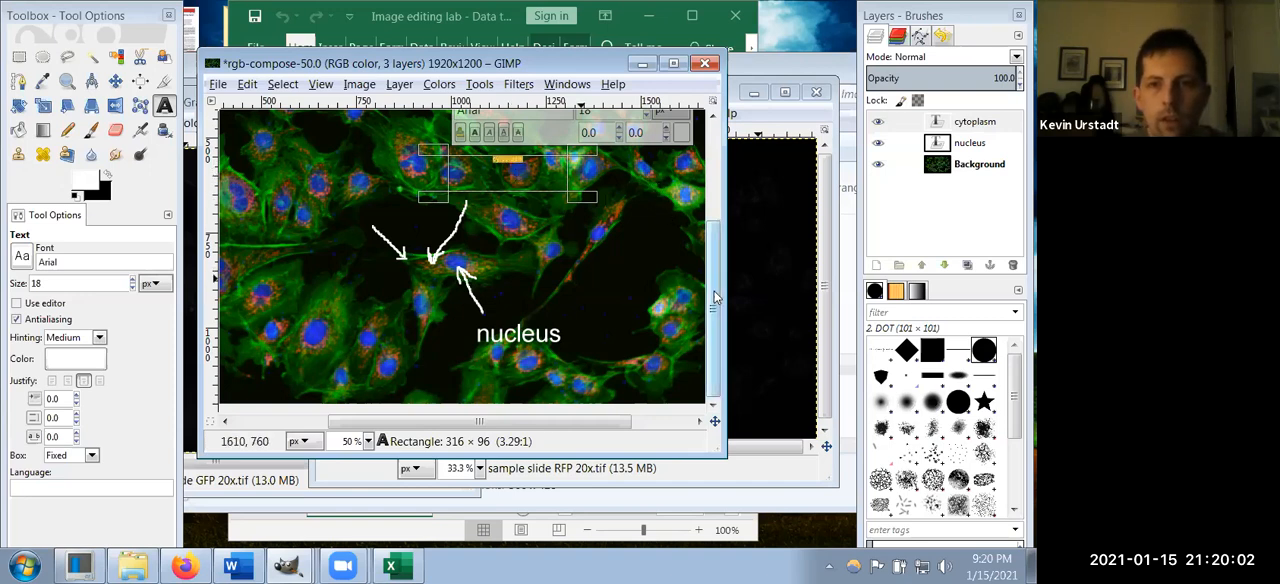
scroll(714, 297, up, 2)
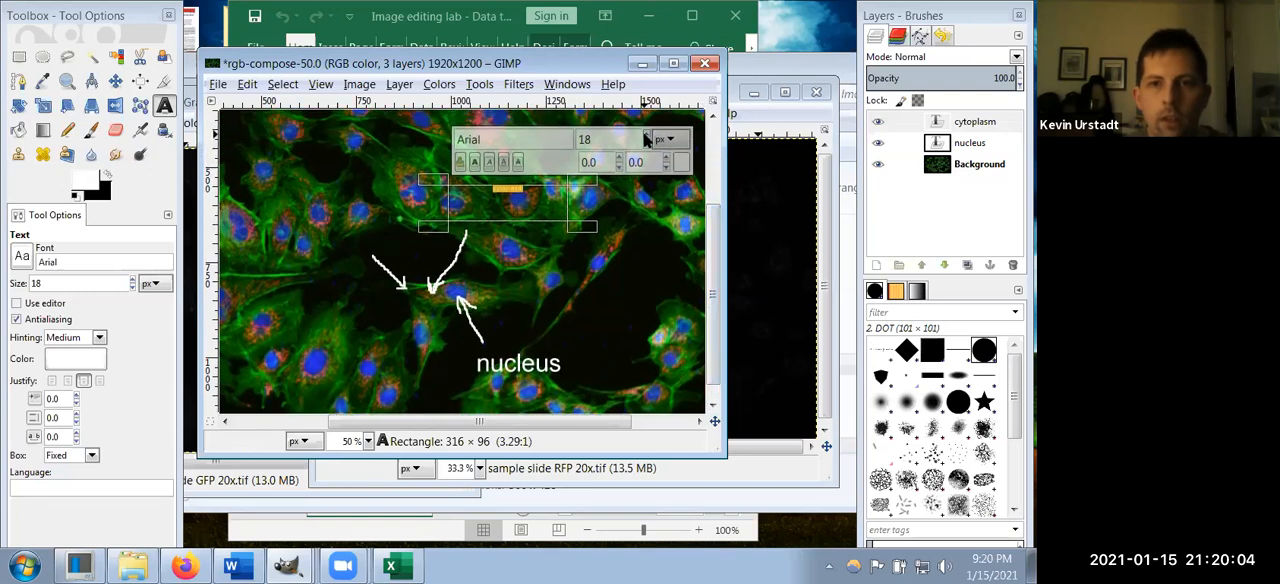
drag(646, 139, 649, 148)
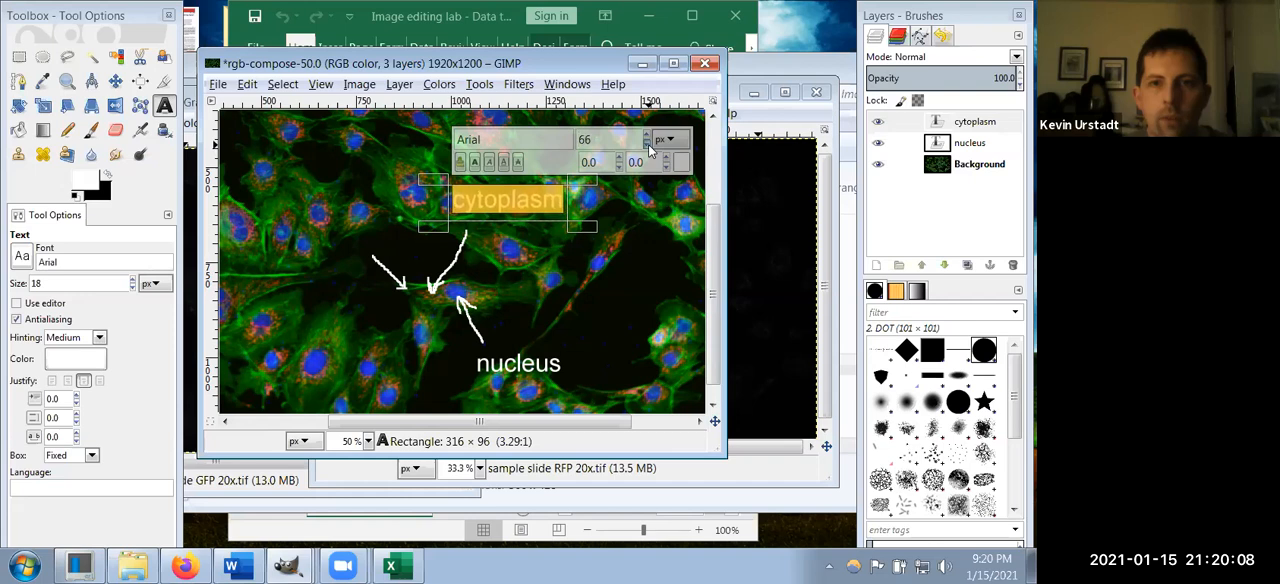
Step: Add the label "cytoskeleton" at 65 px in a box above the arrow pointing at the cell's green left end
click(284, 222)
drag(284, 224, 384, 259)
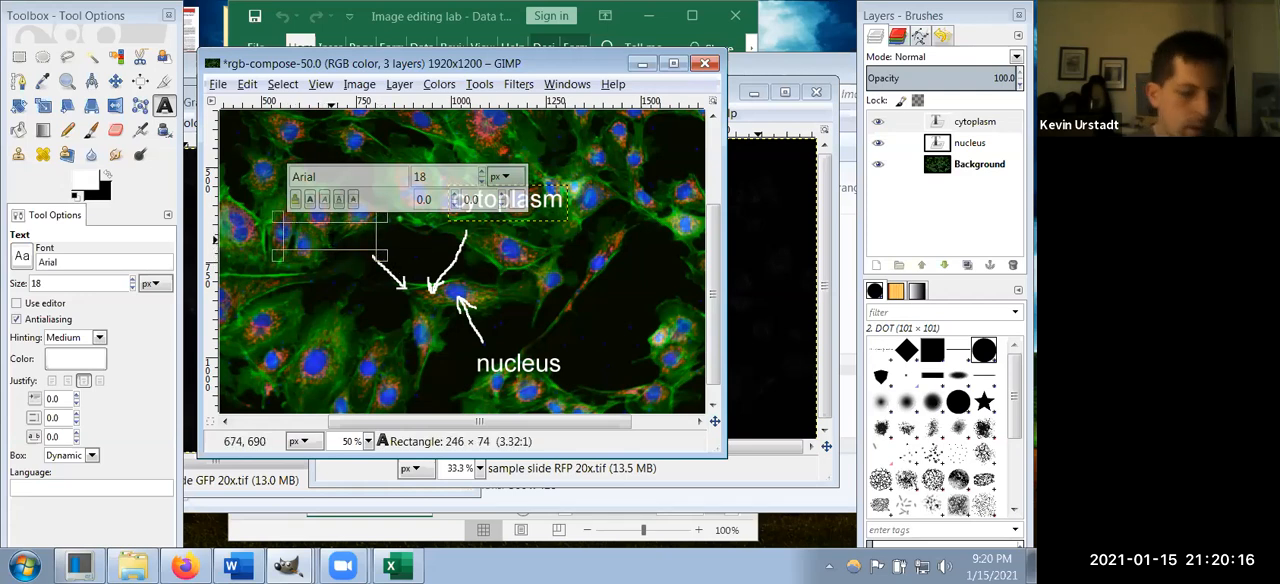
text(cytosk)
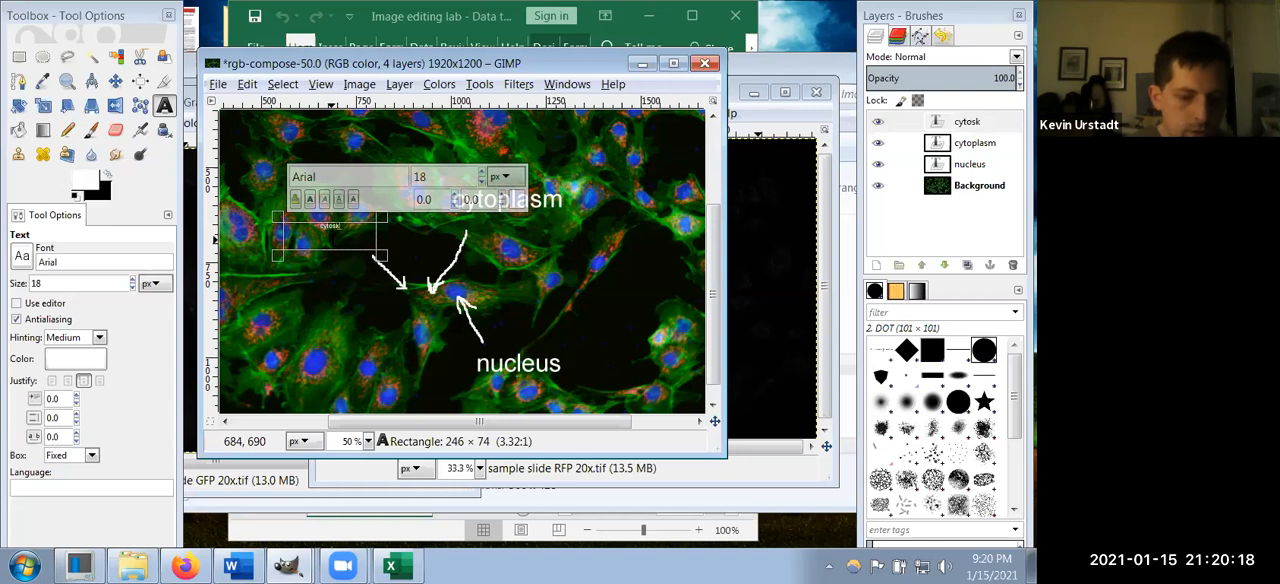
text(eleton)
key(ctrl+a)
click(481, 173)
click(481, 174)
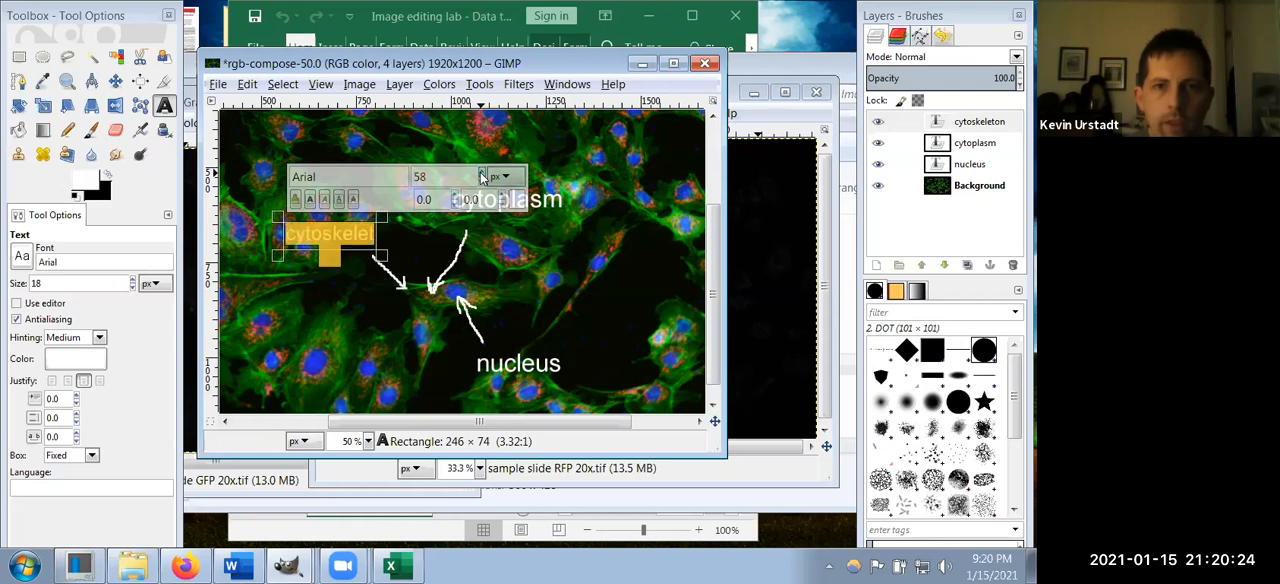
click(481, 174)
click(481, 174)
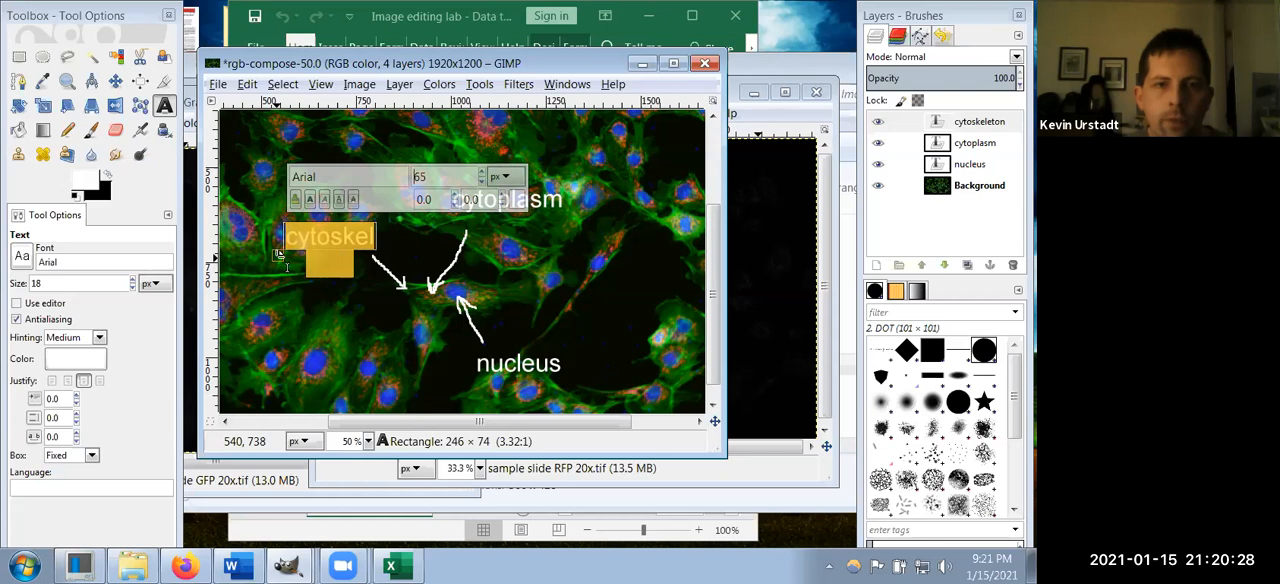
Step: Widen the "cytoskeleton" text box on both sides to about 370 px and switch to the Rectangle Select tool
drag(278, 255, 256, 256)
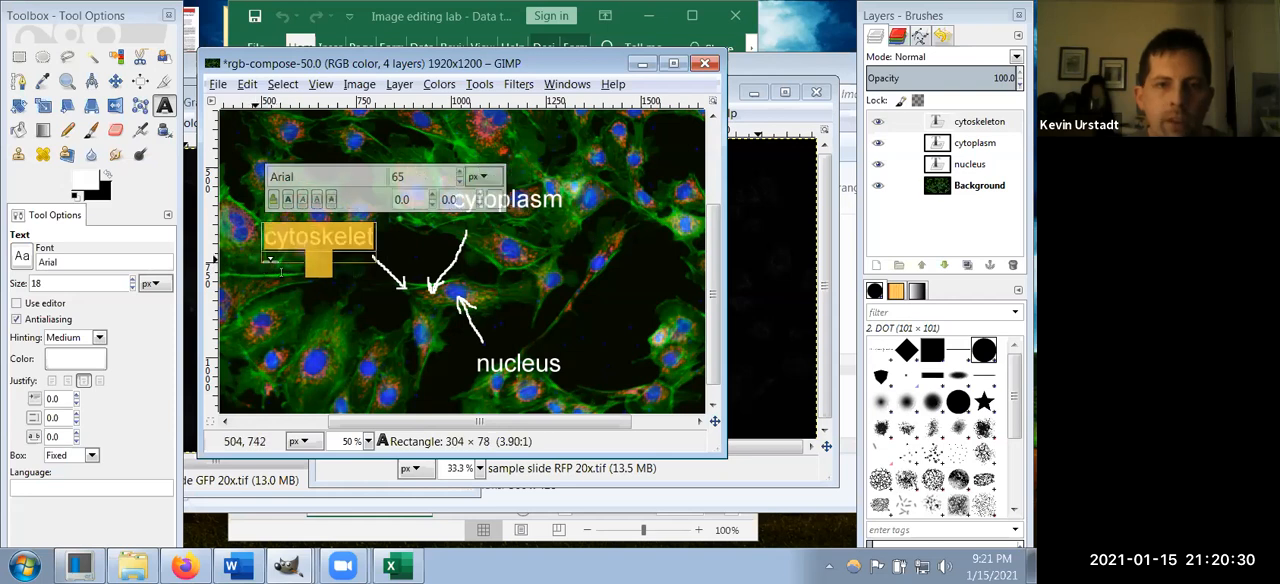
drag(374, 260, 405, 256)
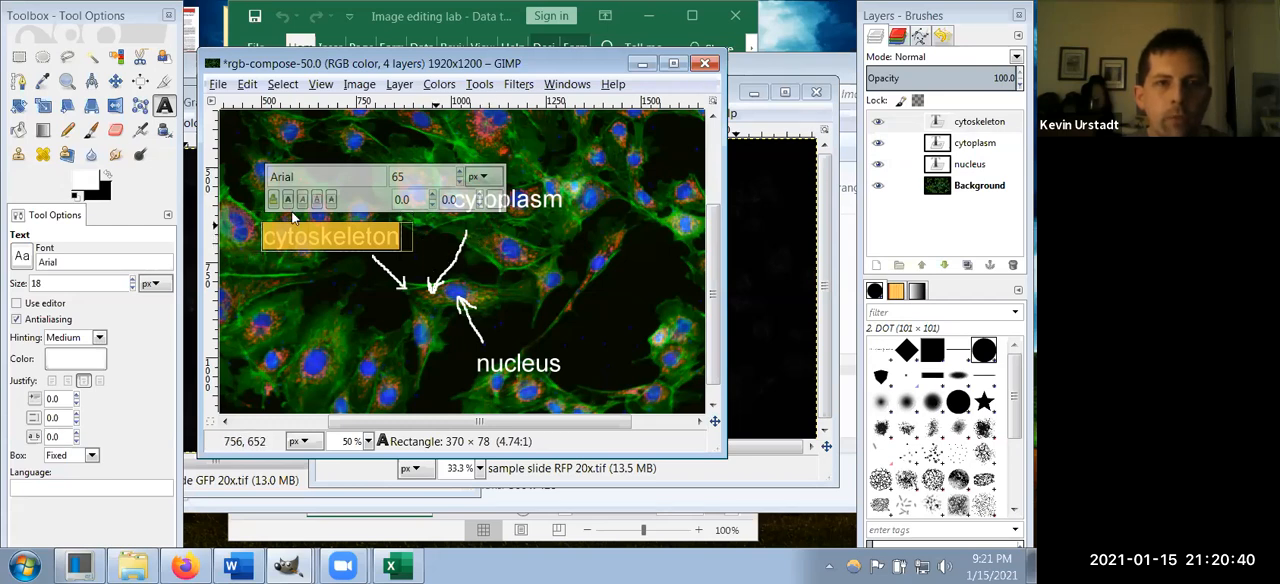
click(19, 58)
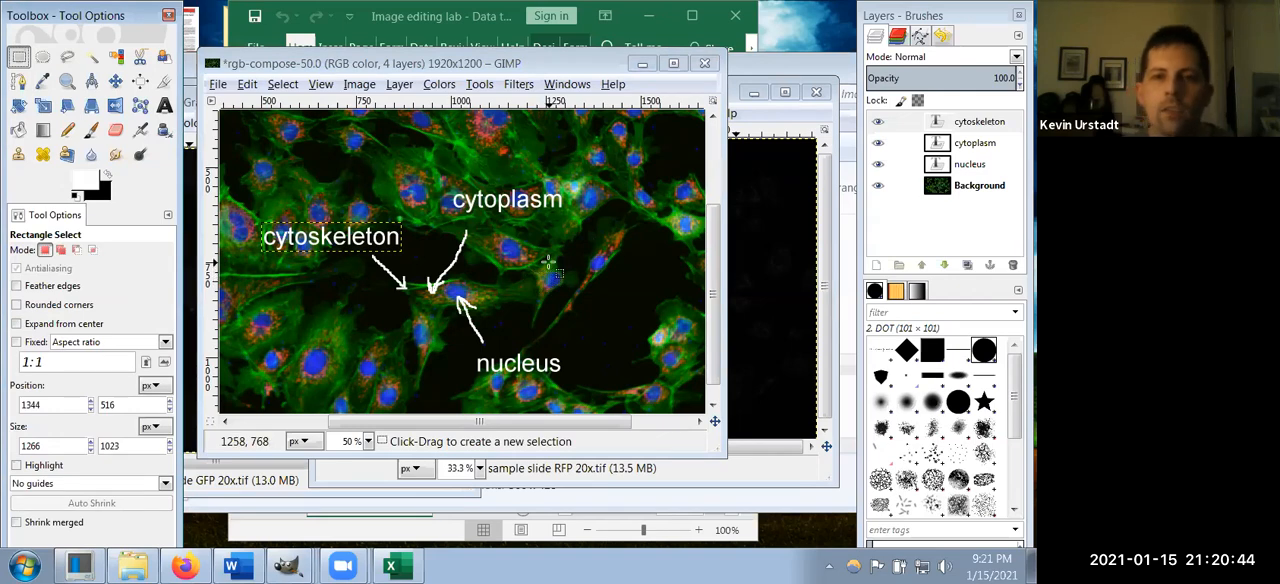
Step: Select everything on the "nucleus" text layer and recolor the label cyan with Colorify
scroll(533, 285, down, 1)
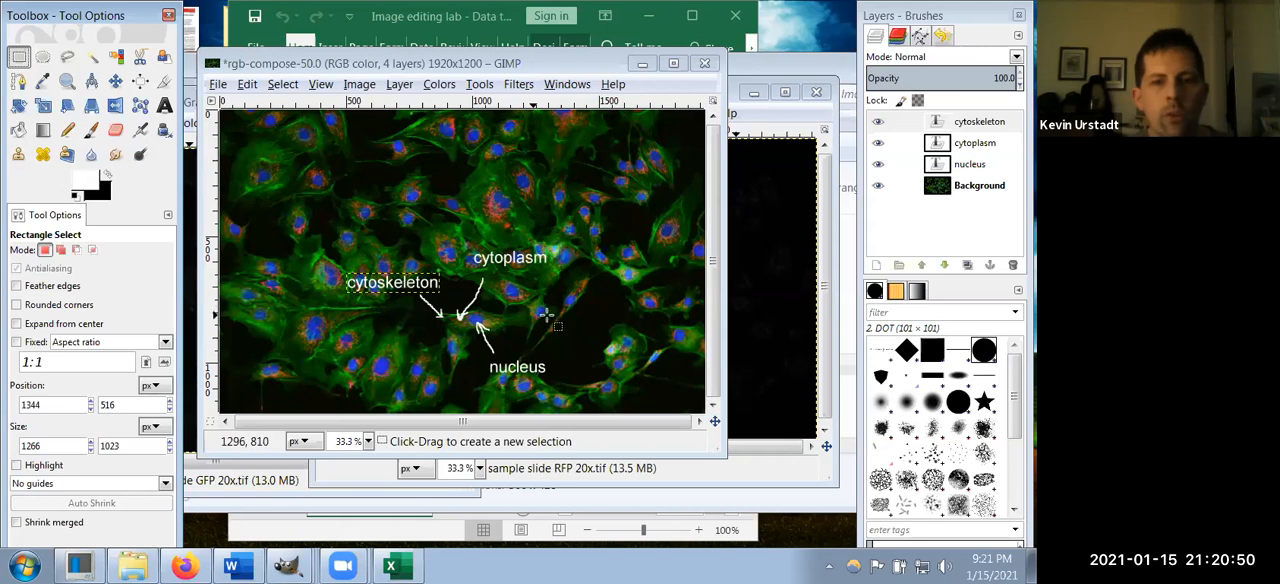
scroll(545, 316, up, 1)
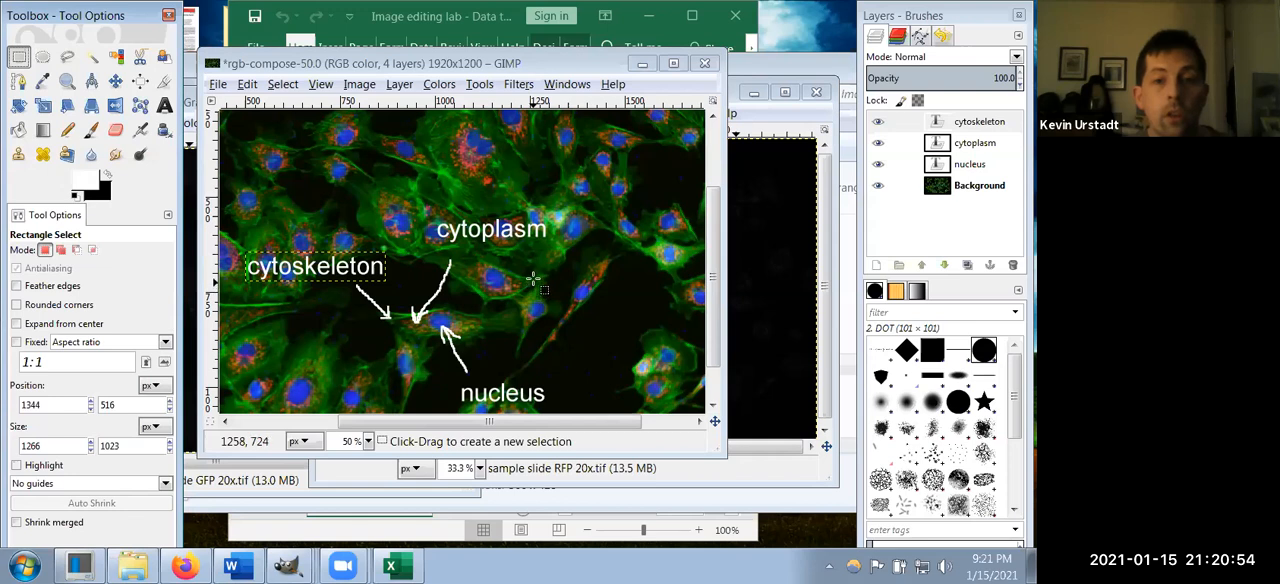
click(975, 170)
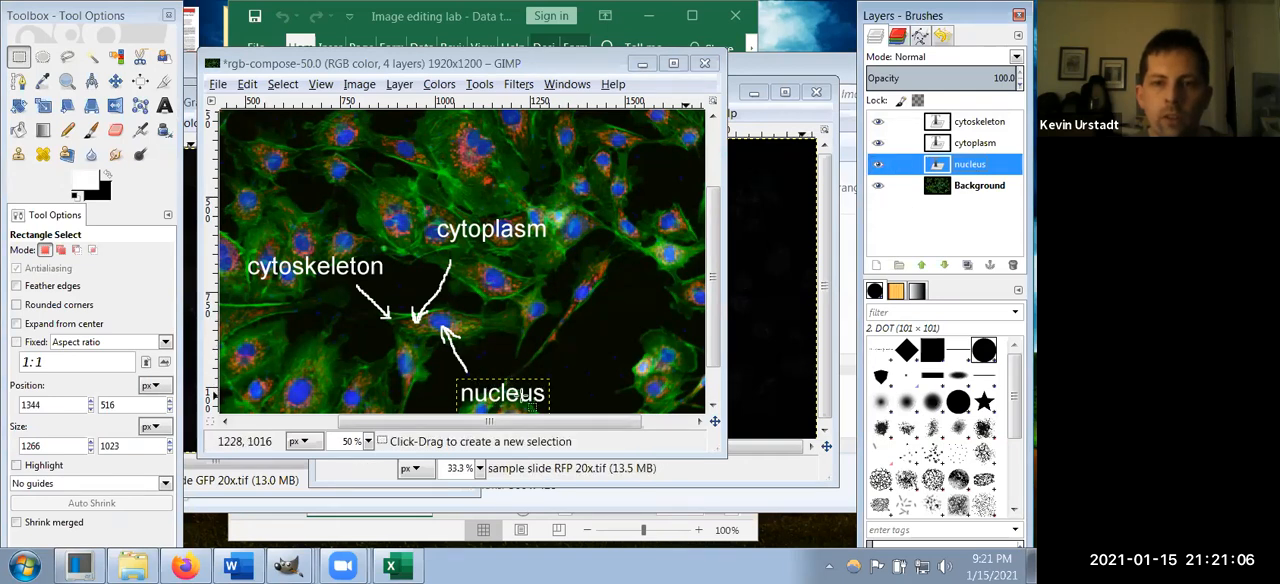
right_click(523, 398)
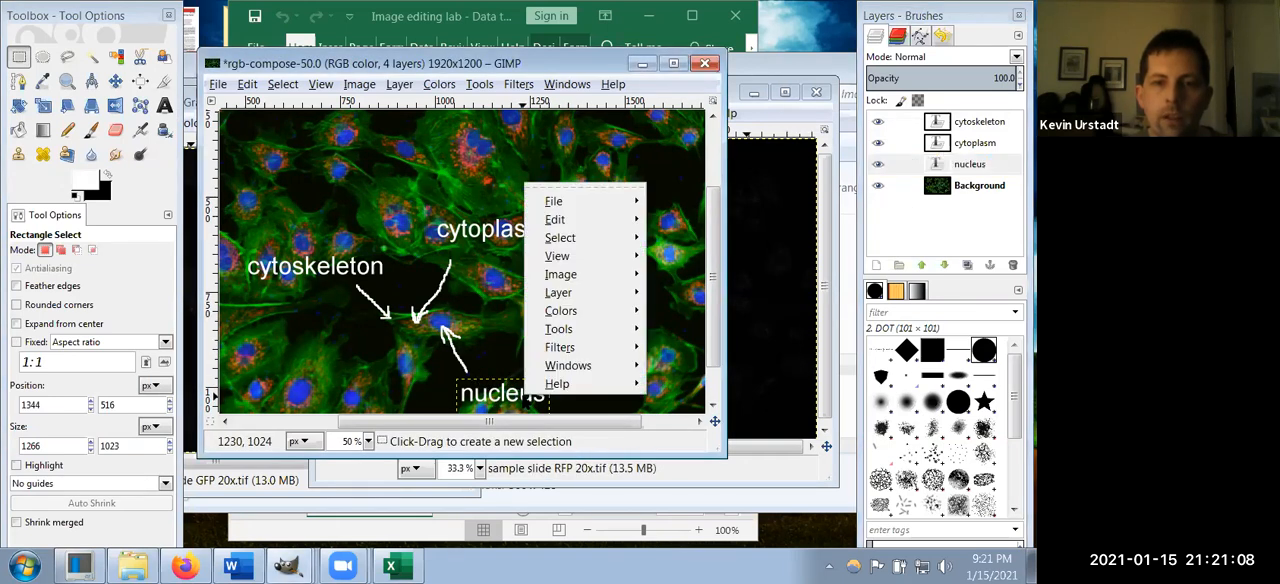
mouse_move(567, 249)
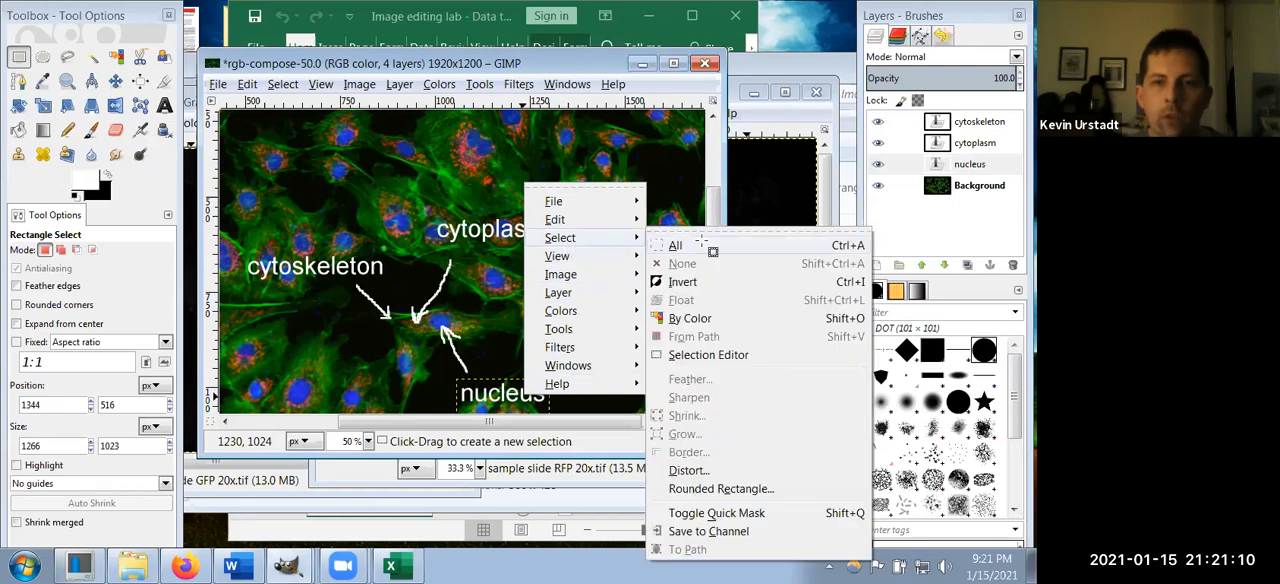
click(700, 247)
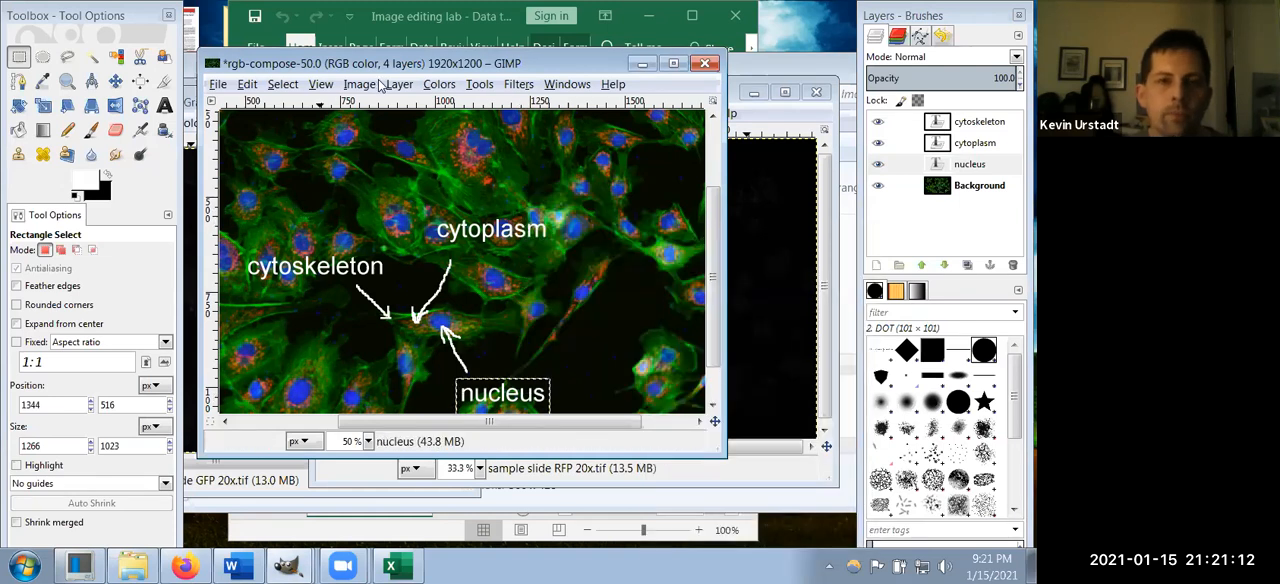
click(438, 85)
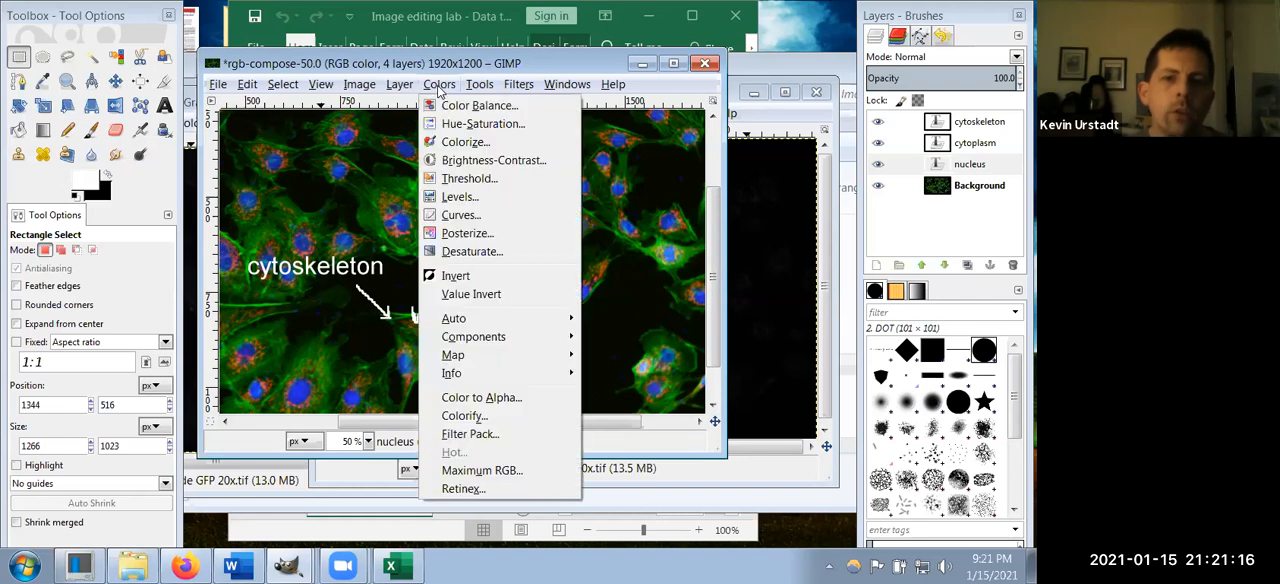
click(487, 416)
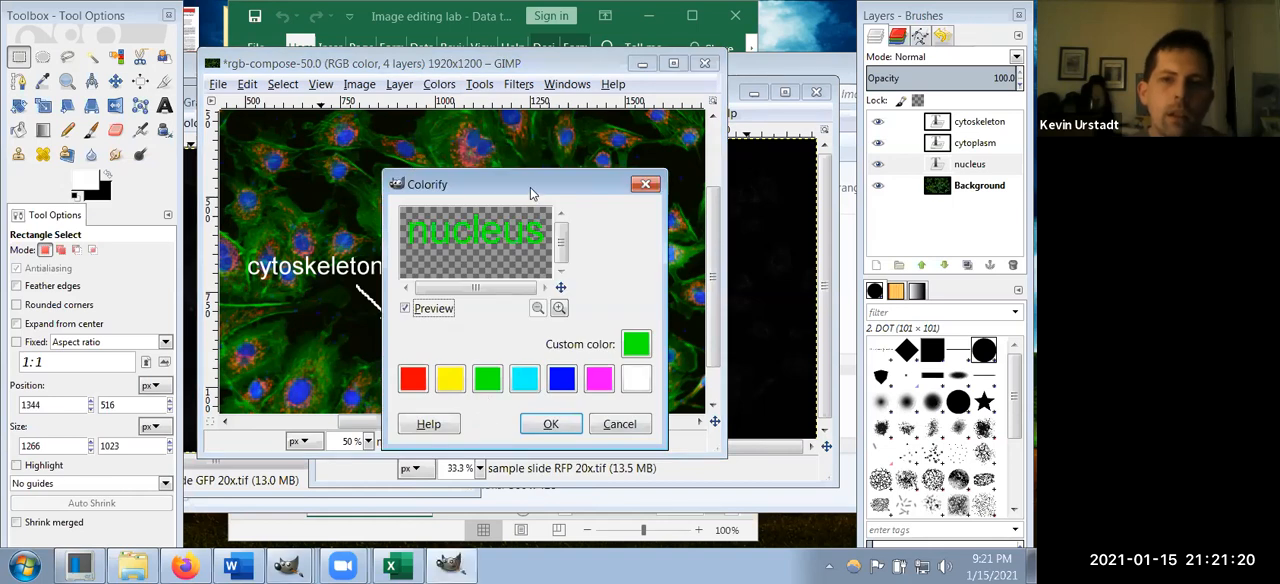
drag(532, 193, 669, 42)
click(663, 230)
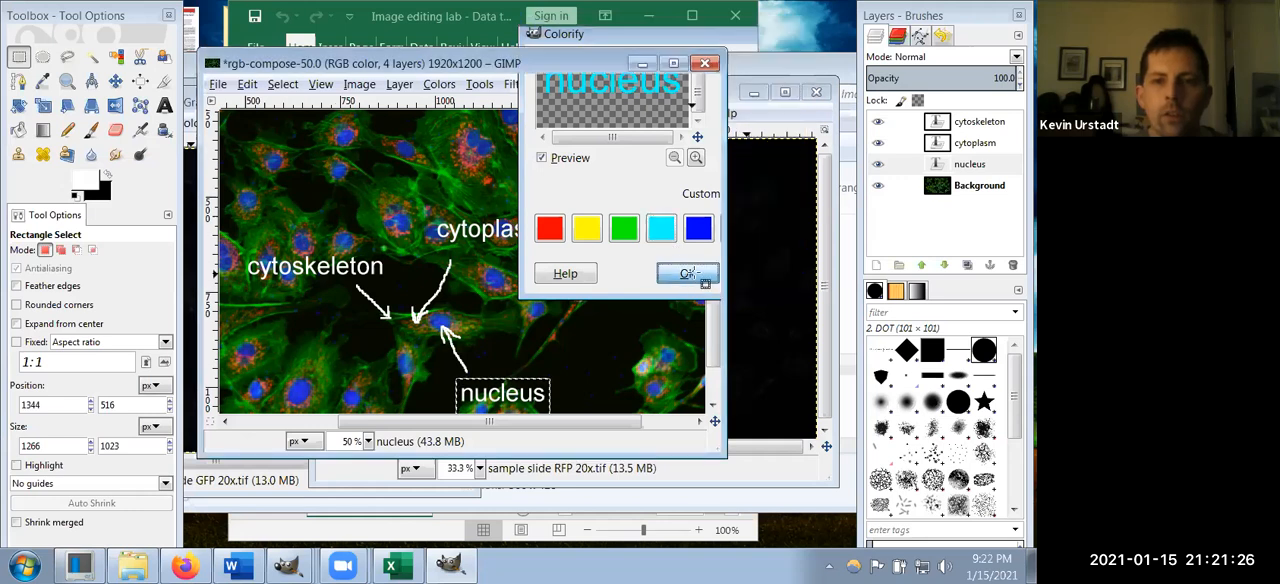
click(688, 274)
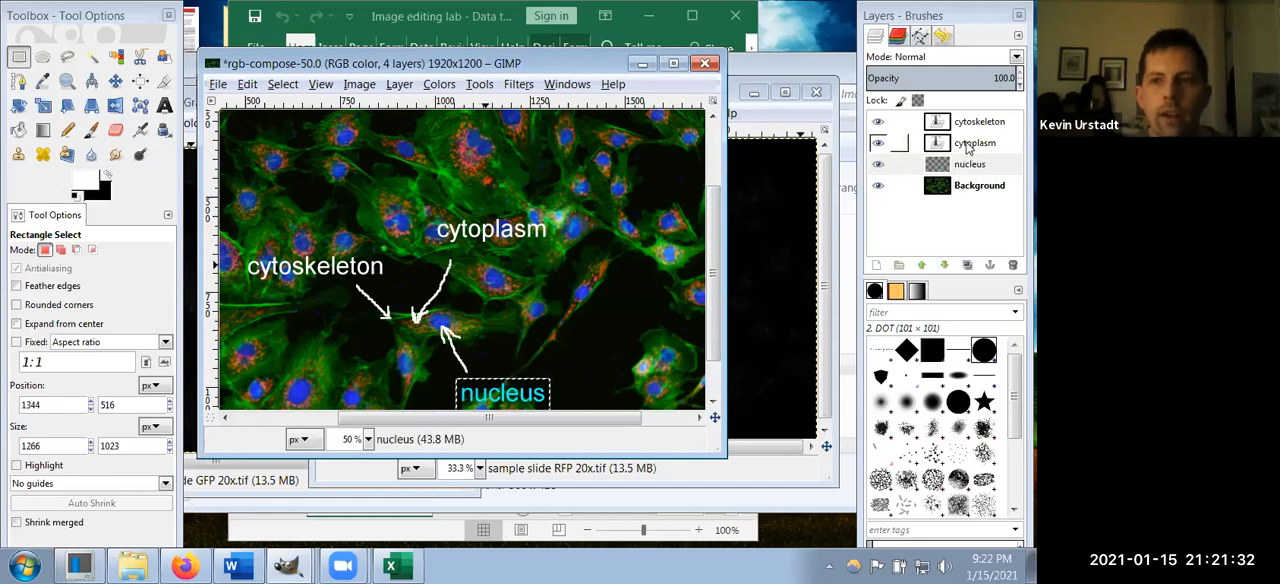
Step: Recolor the "cytoplasm" text layer red with Colorify
click(968, 146)
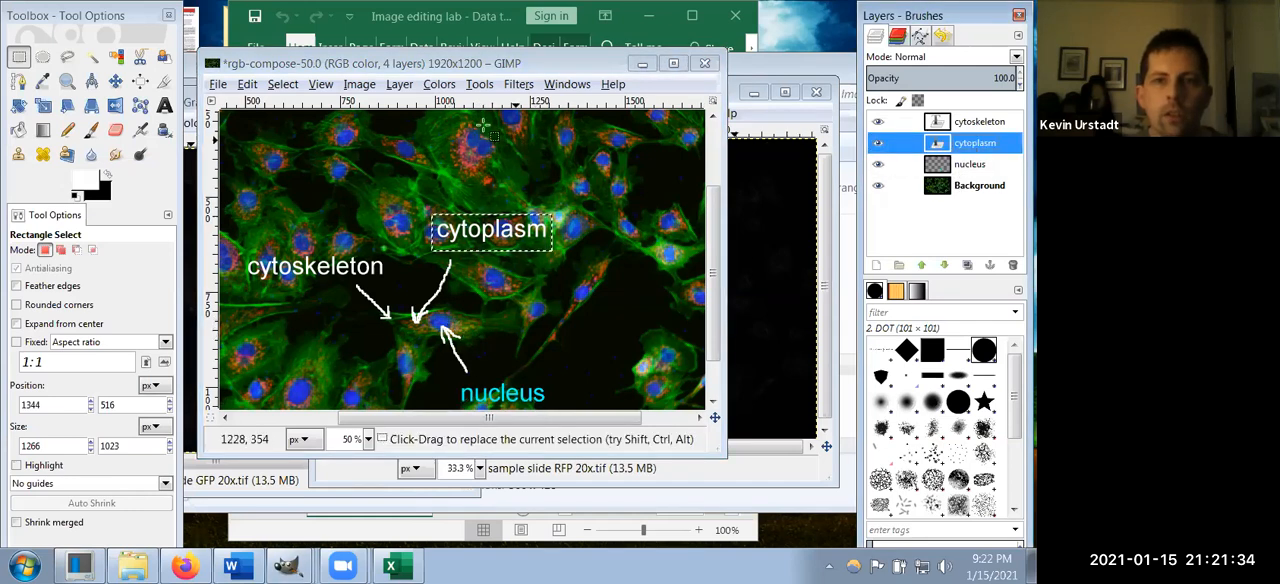
click(438, 85)
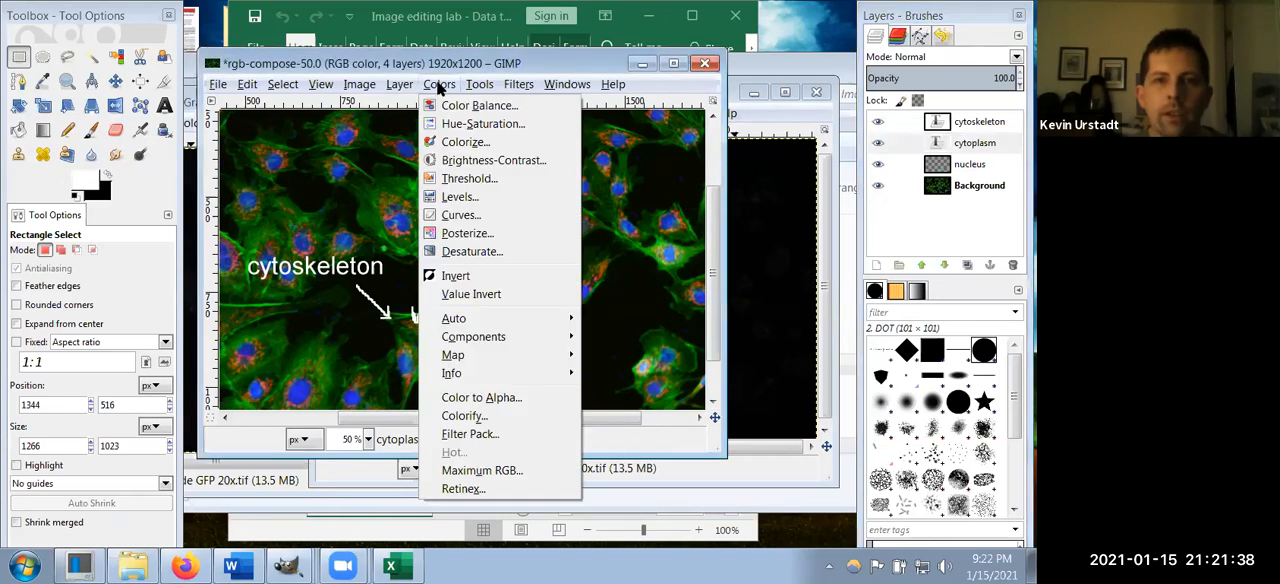
click(465, 416)
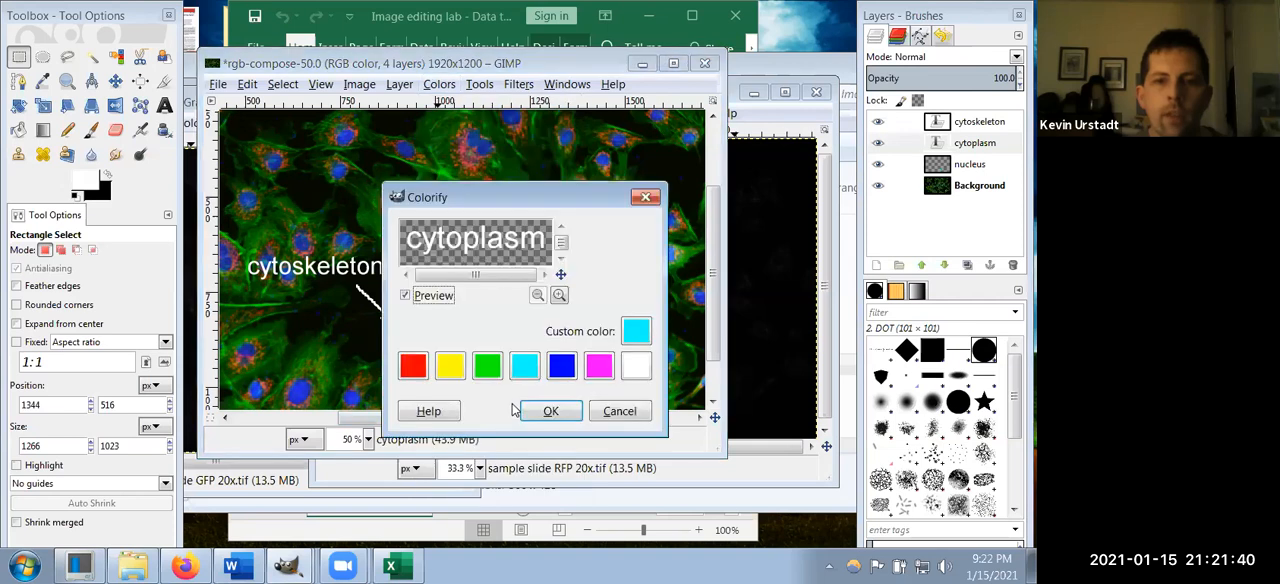
click(411, 368)
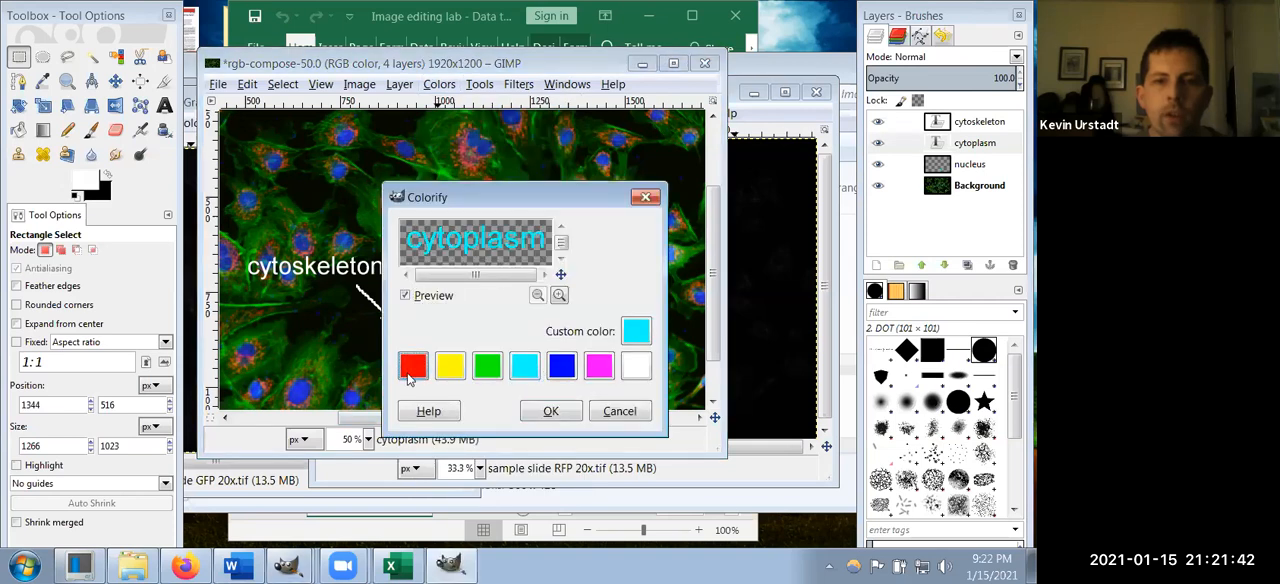
click(564, 414)
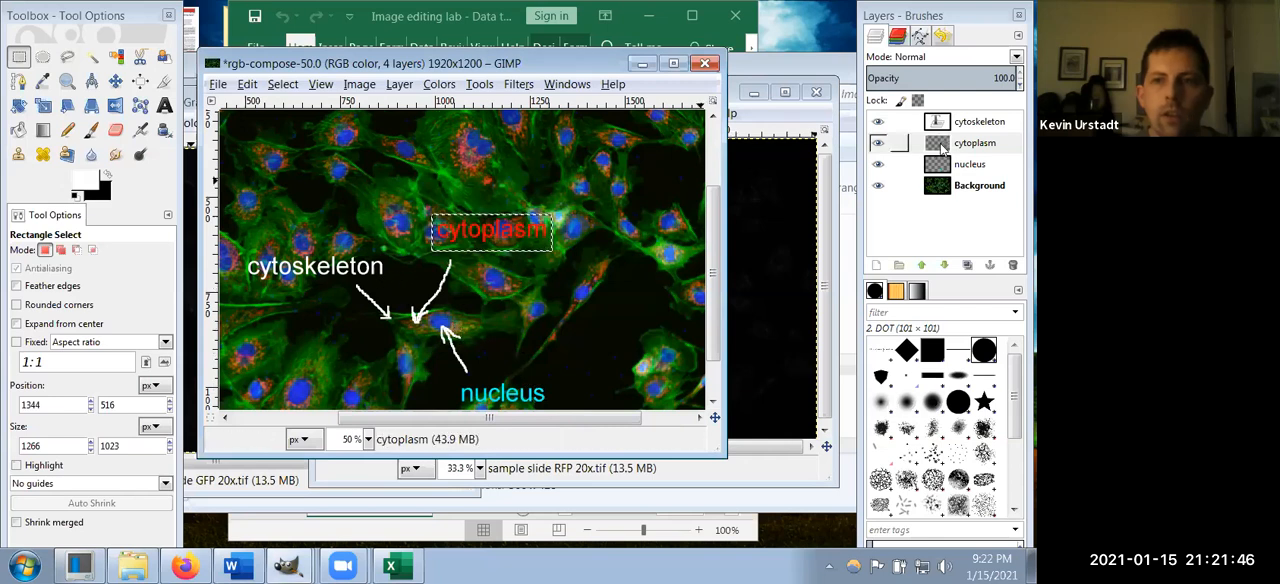
Step: Recolor the "cytoskeleton" text layer green with Colorify
click(975, 122)
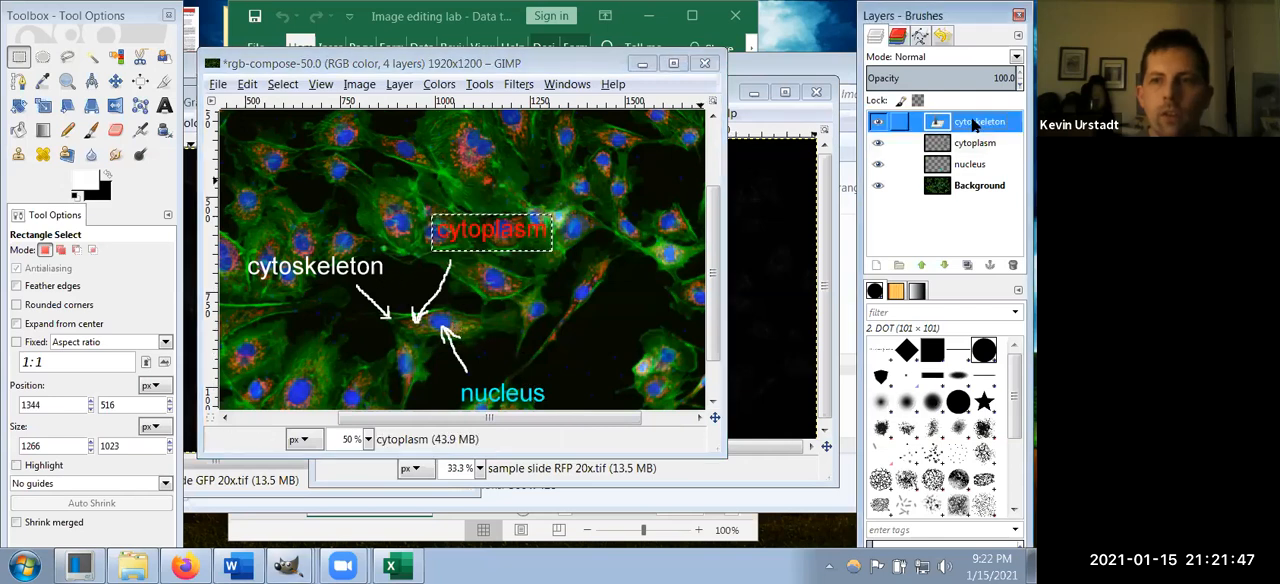
click(440, 85)
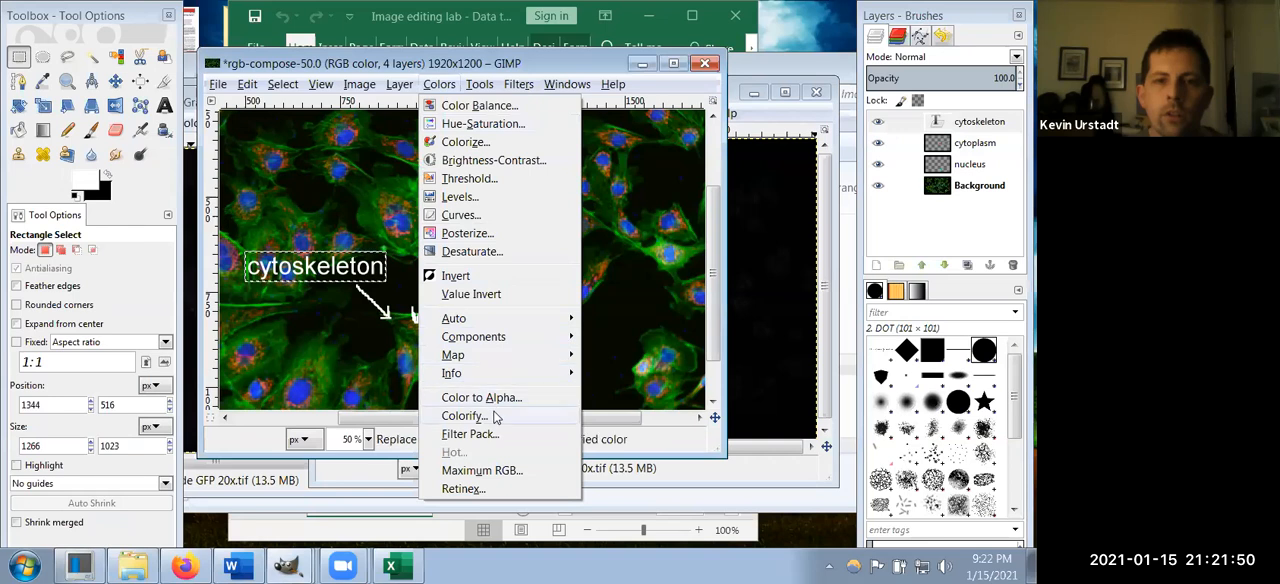
click(495, 416)
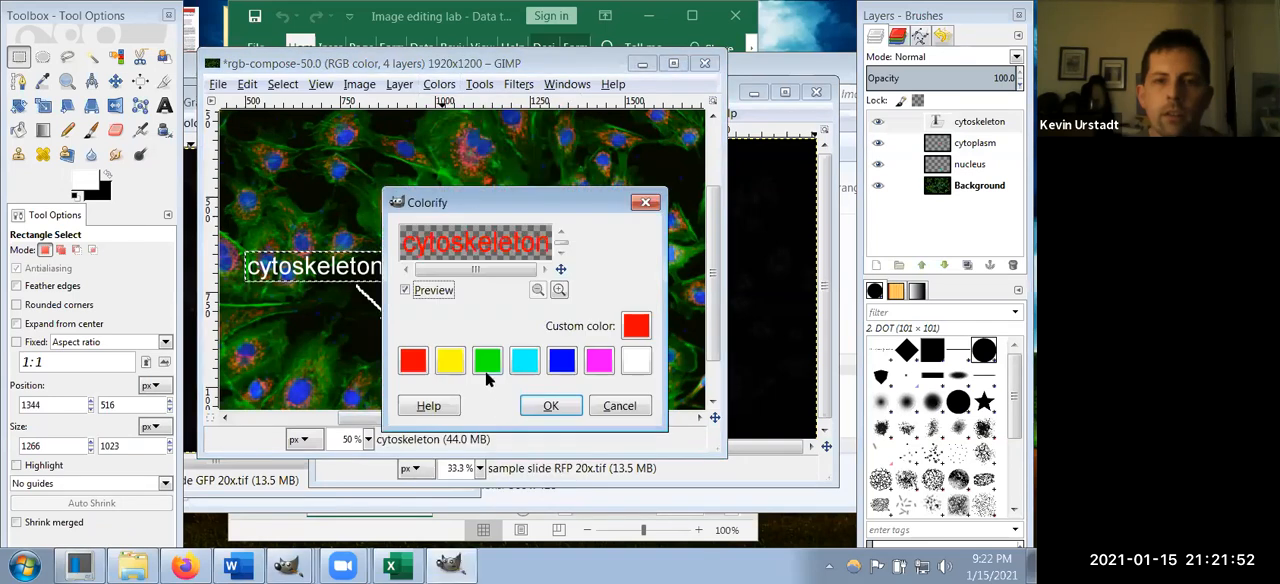
click(489, 367)
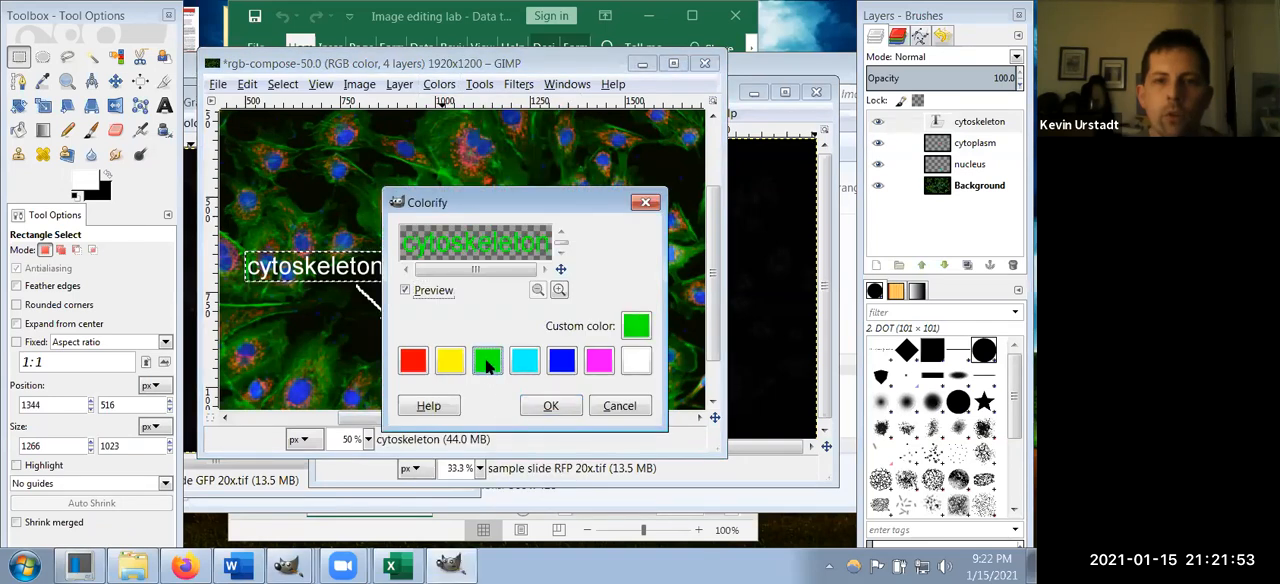
click(549, 407)
key(minus)
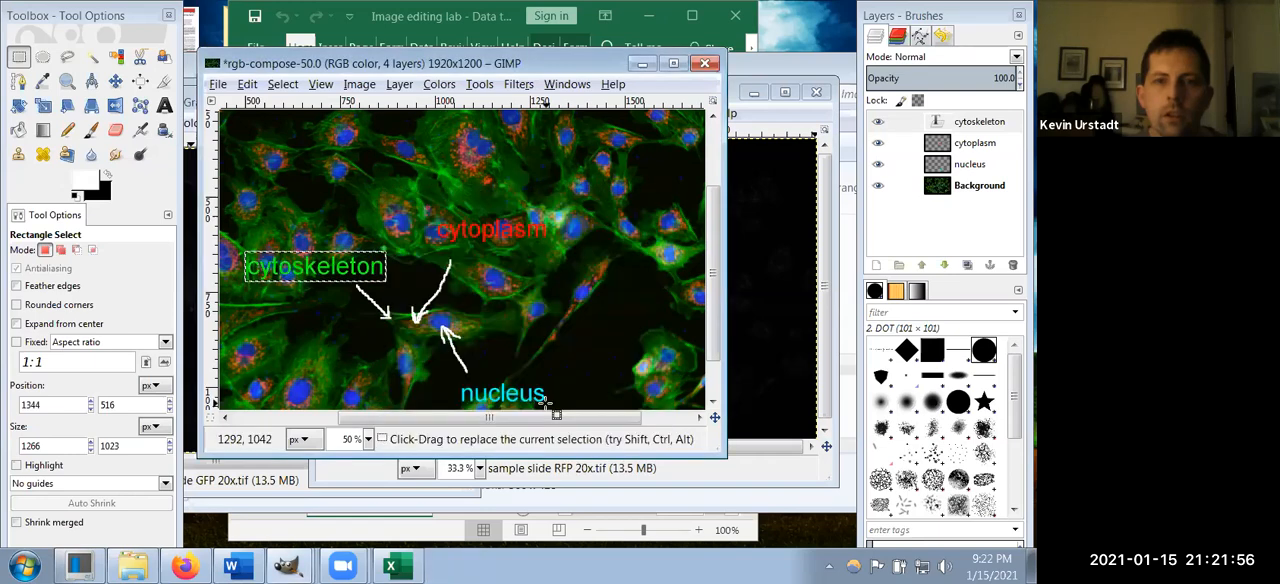
key(minus)
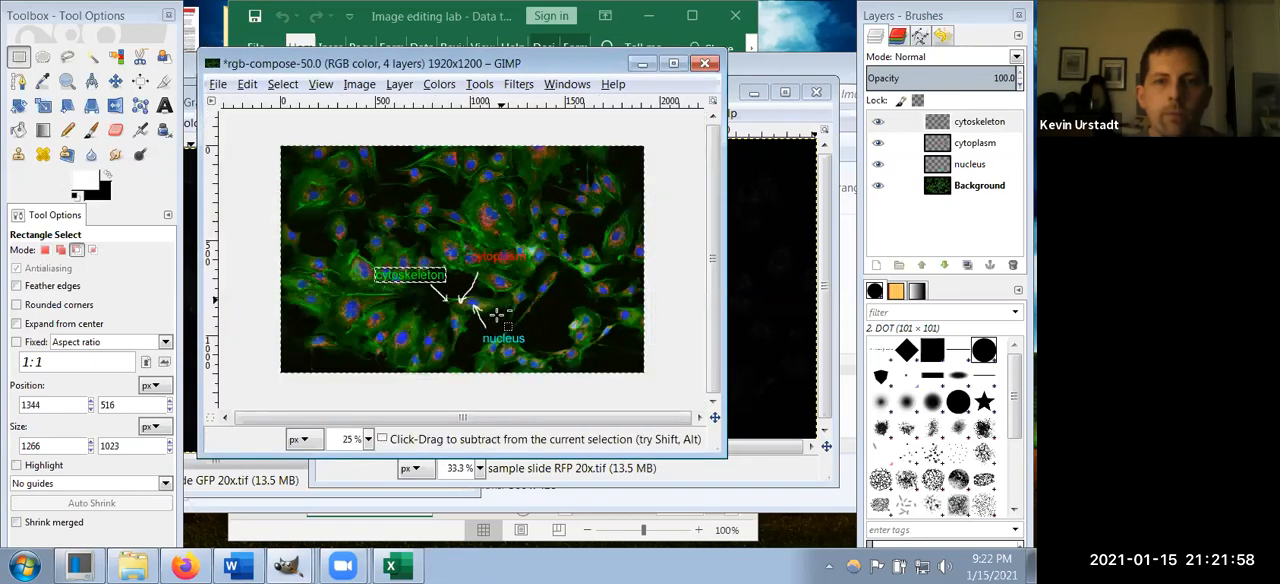
scroll(496, 315, up, 1)
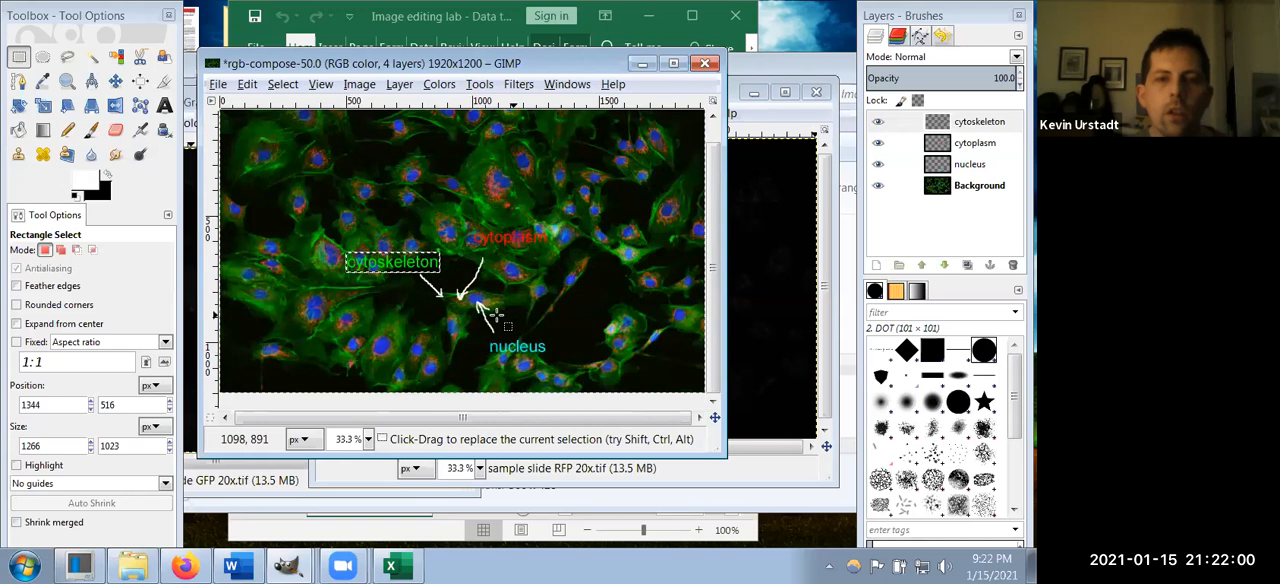